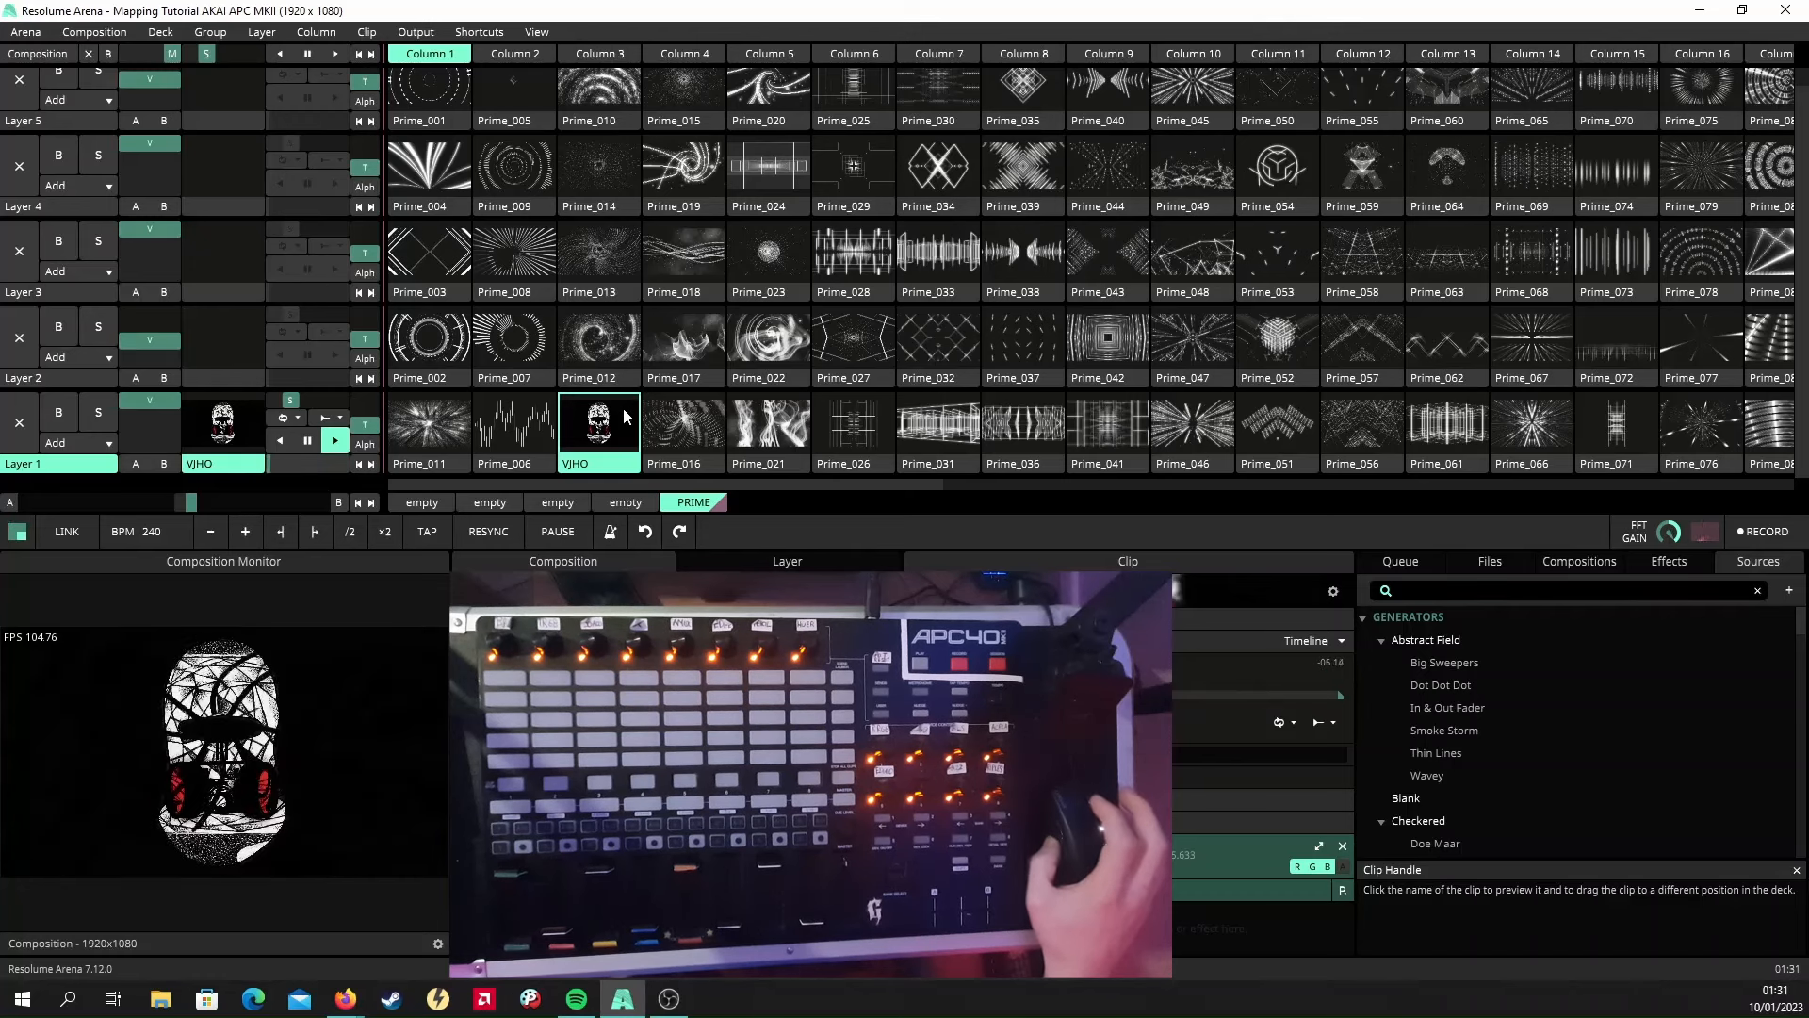
Save the MIDI shortcut mapping as a new preset named AKAIAPC40 and leave shortcut editing.
click(478, 32)
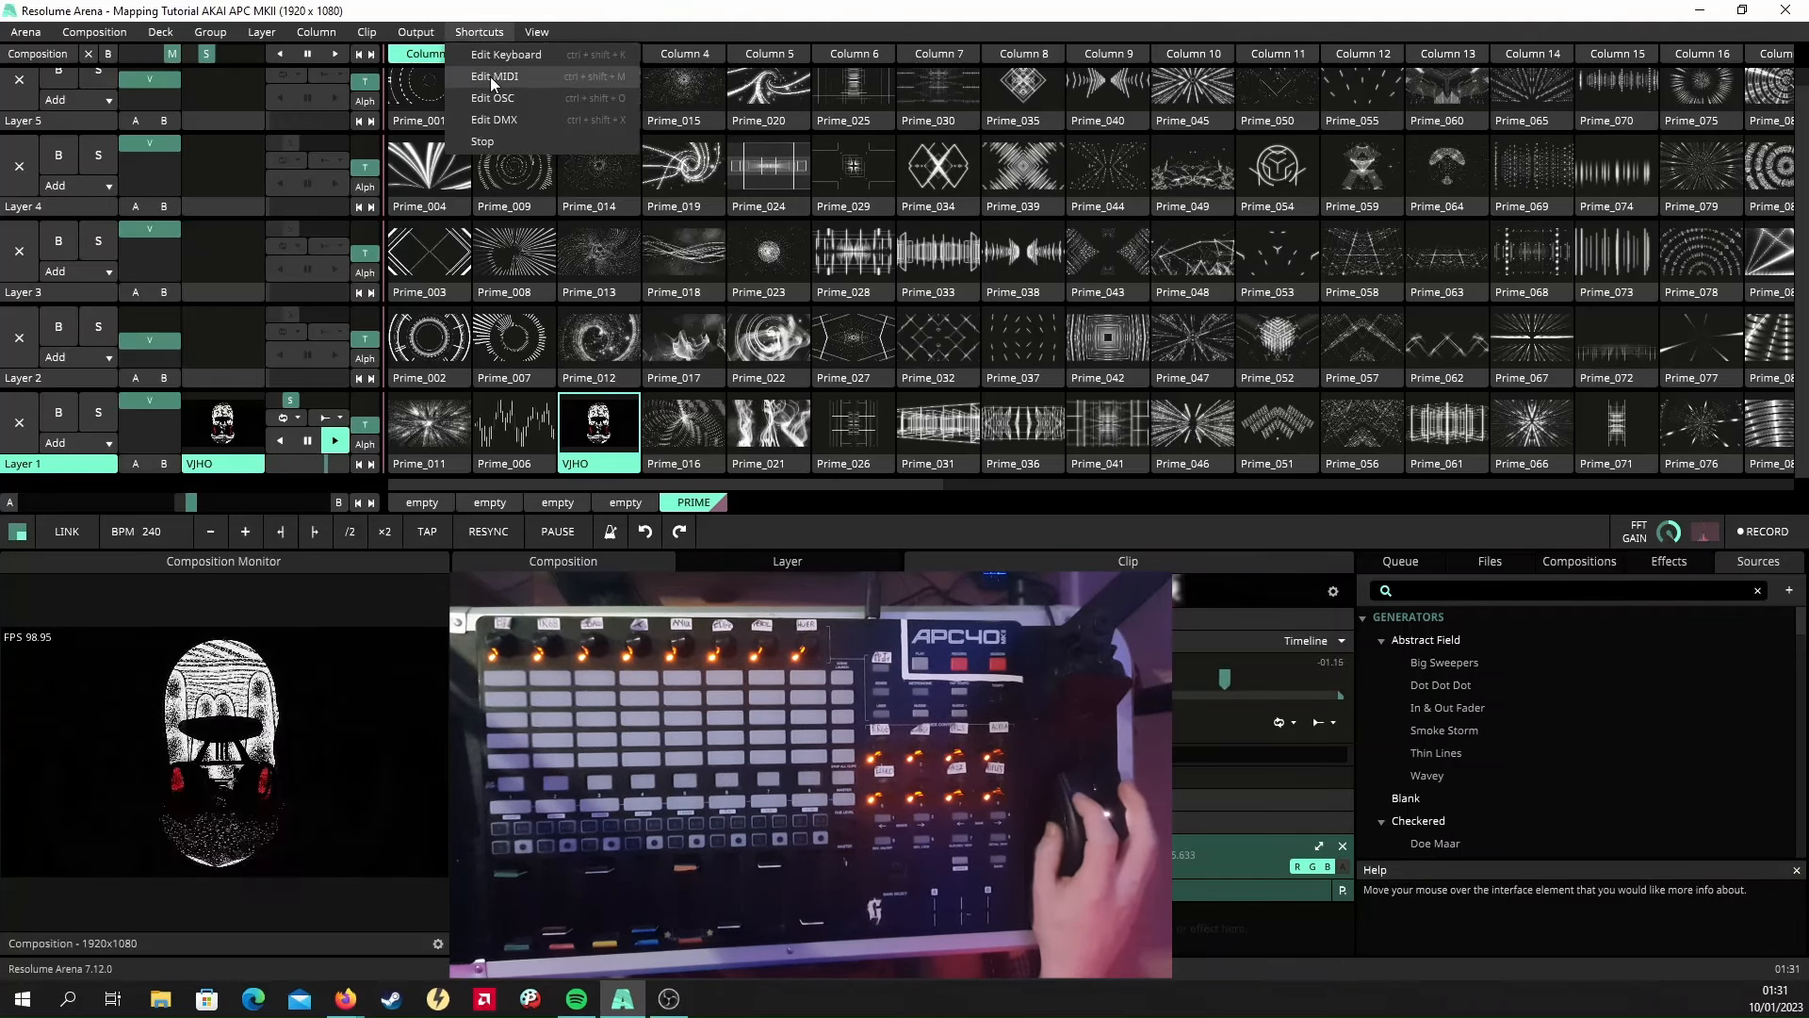
click(490, 76)
click(1408, 588)
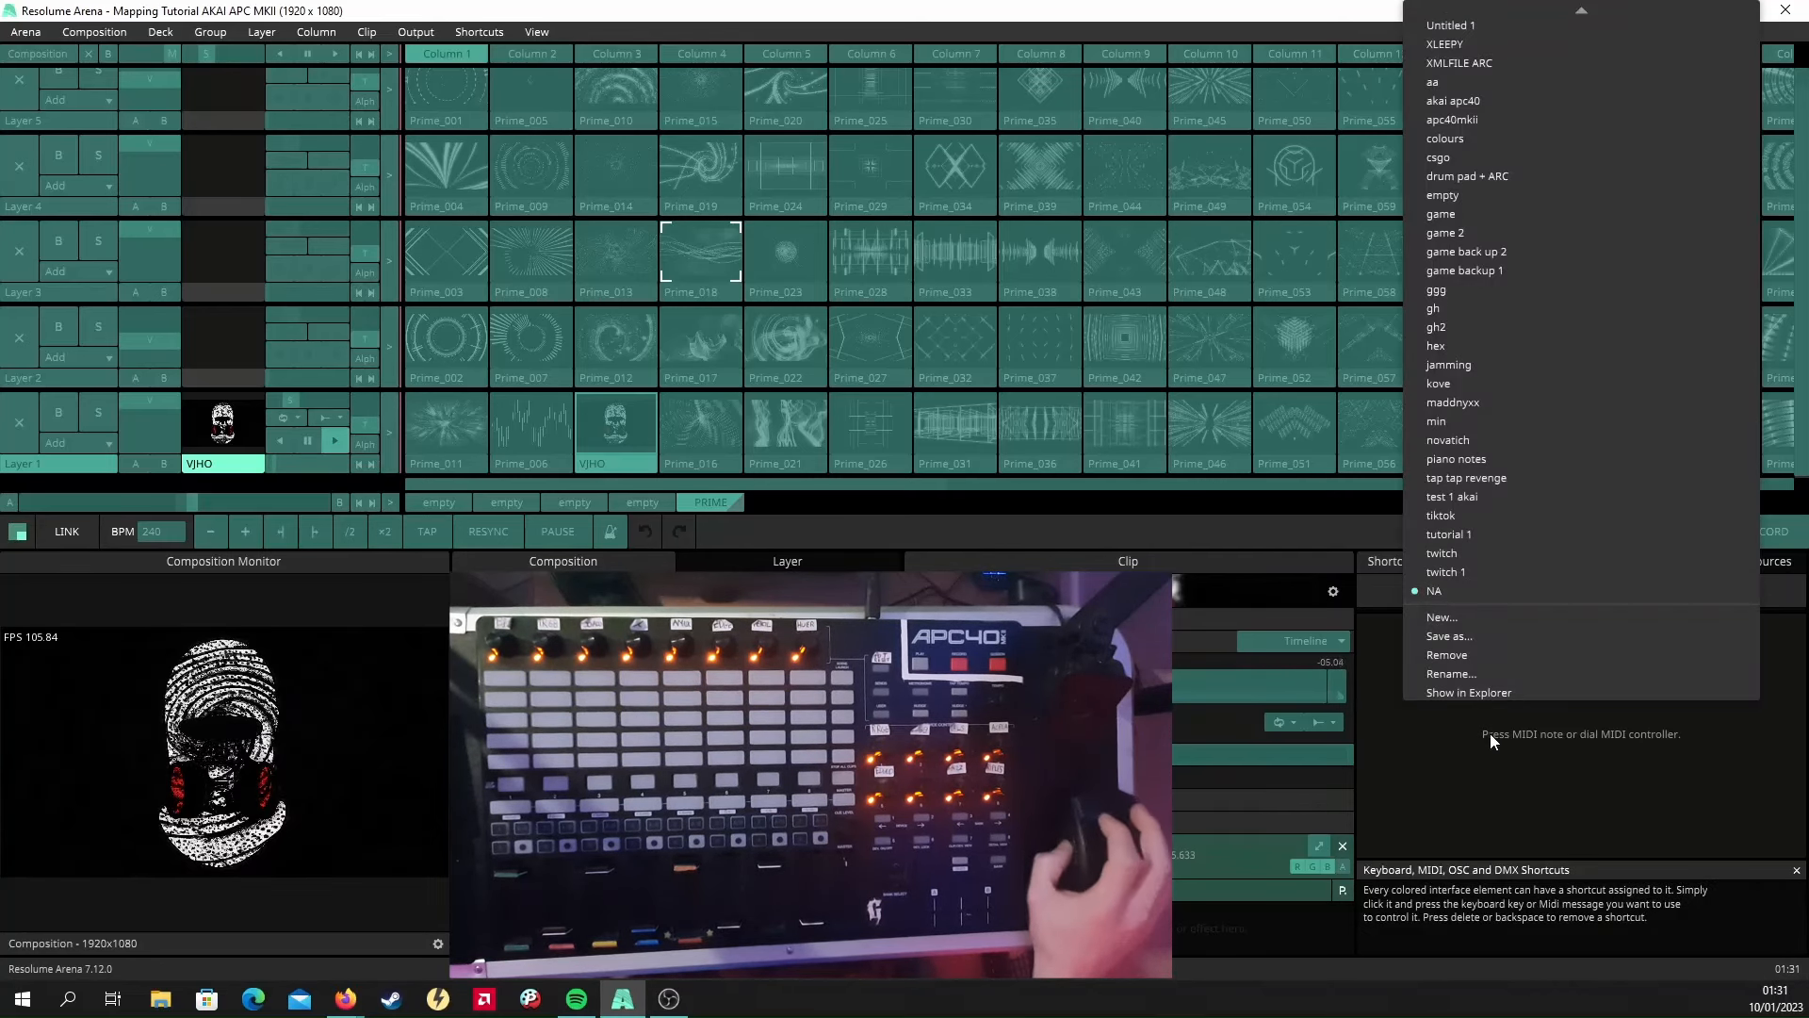
click(1463, 633)
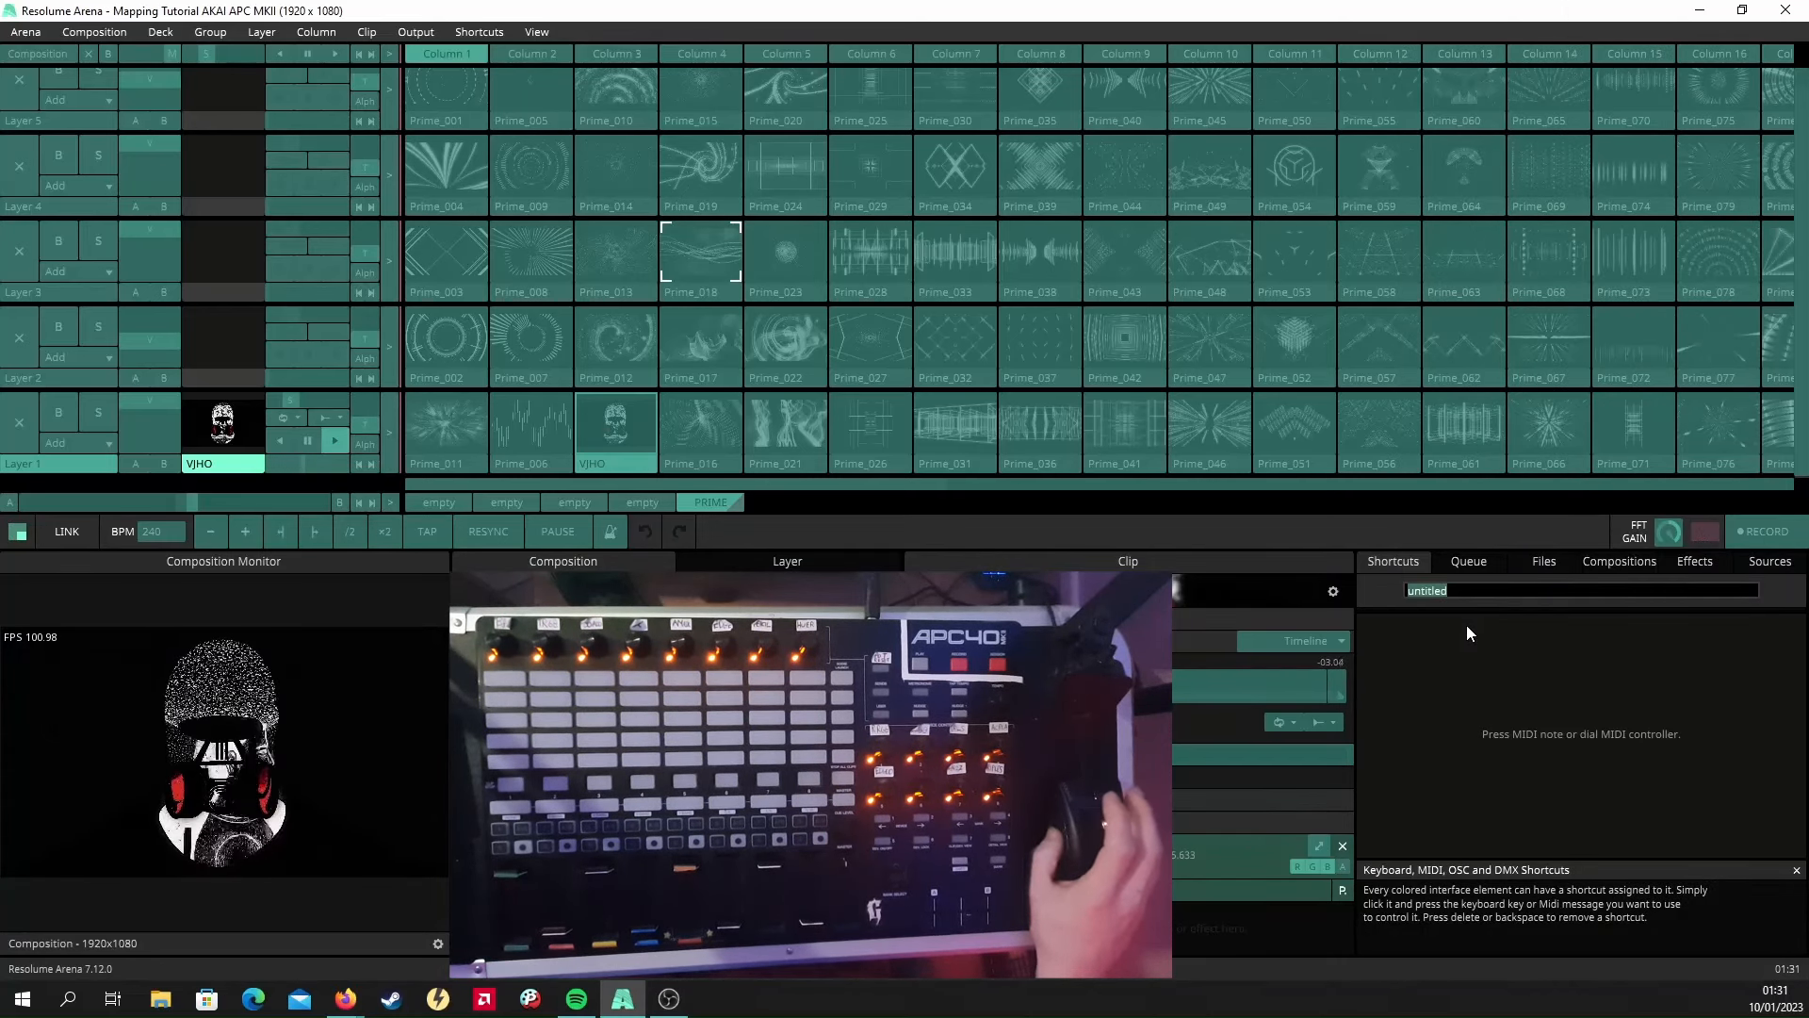
text(AKAIA)
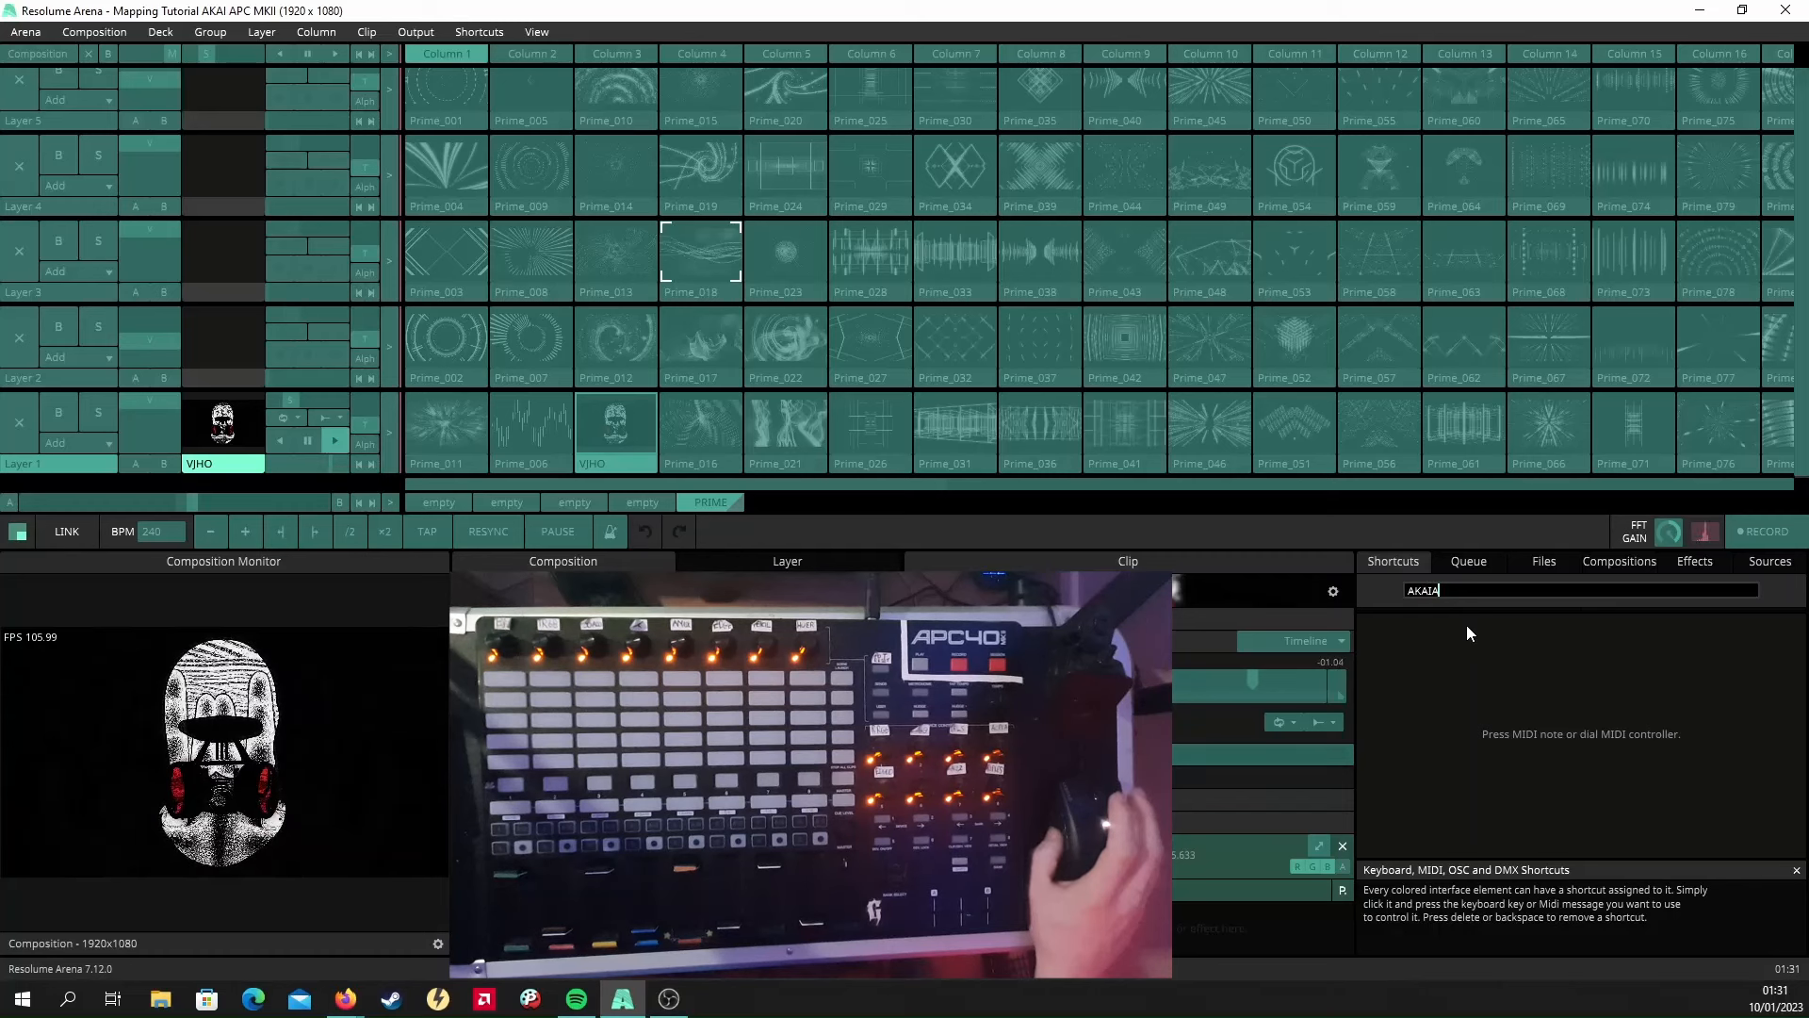
text(PC40)
key(Return)
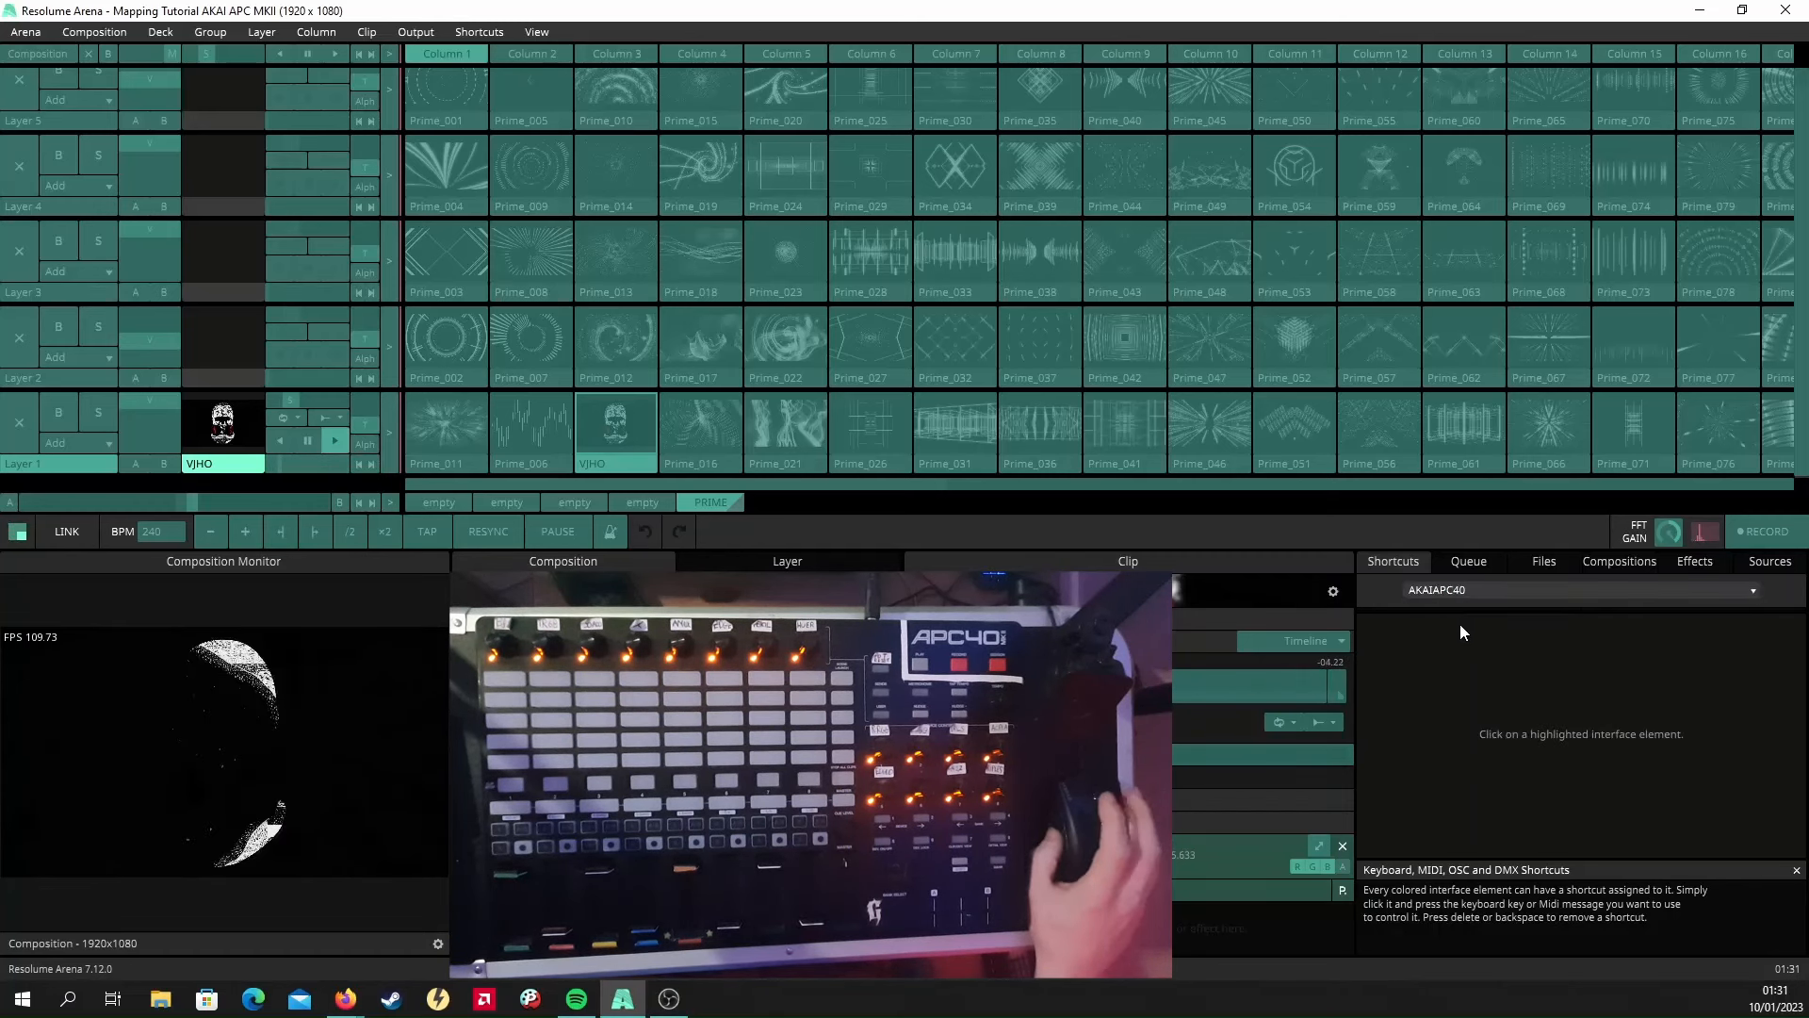
click(476, 31)
click(496, 140)
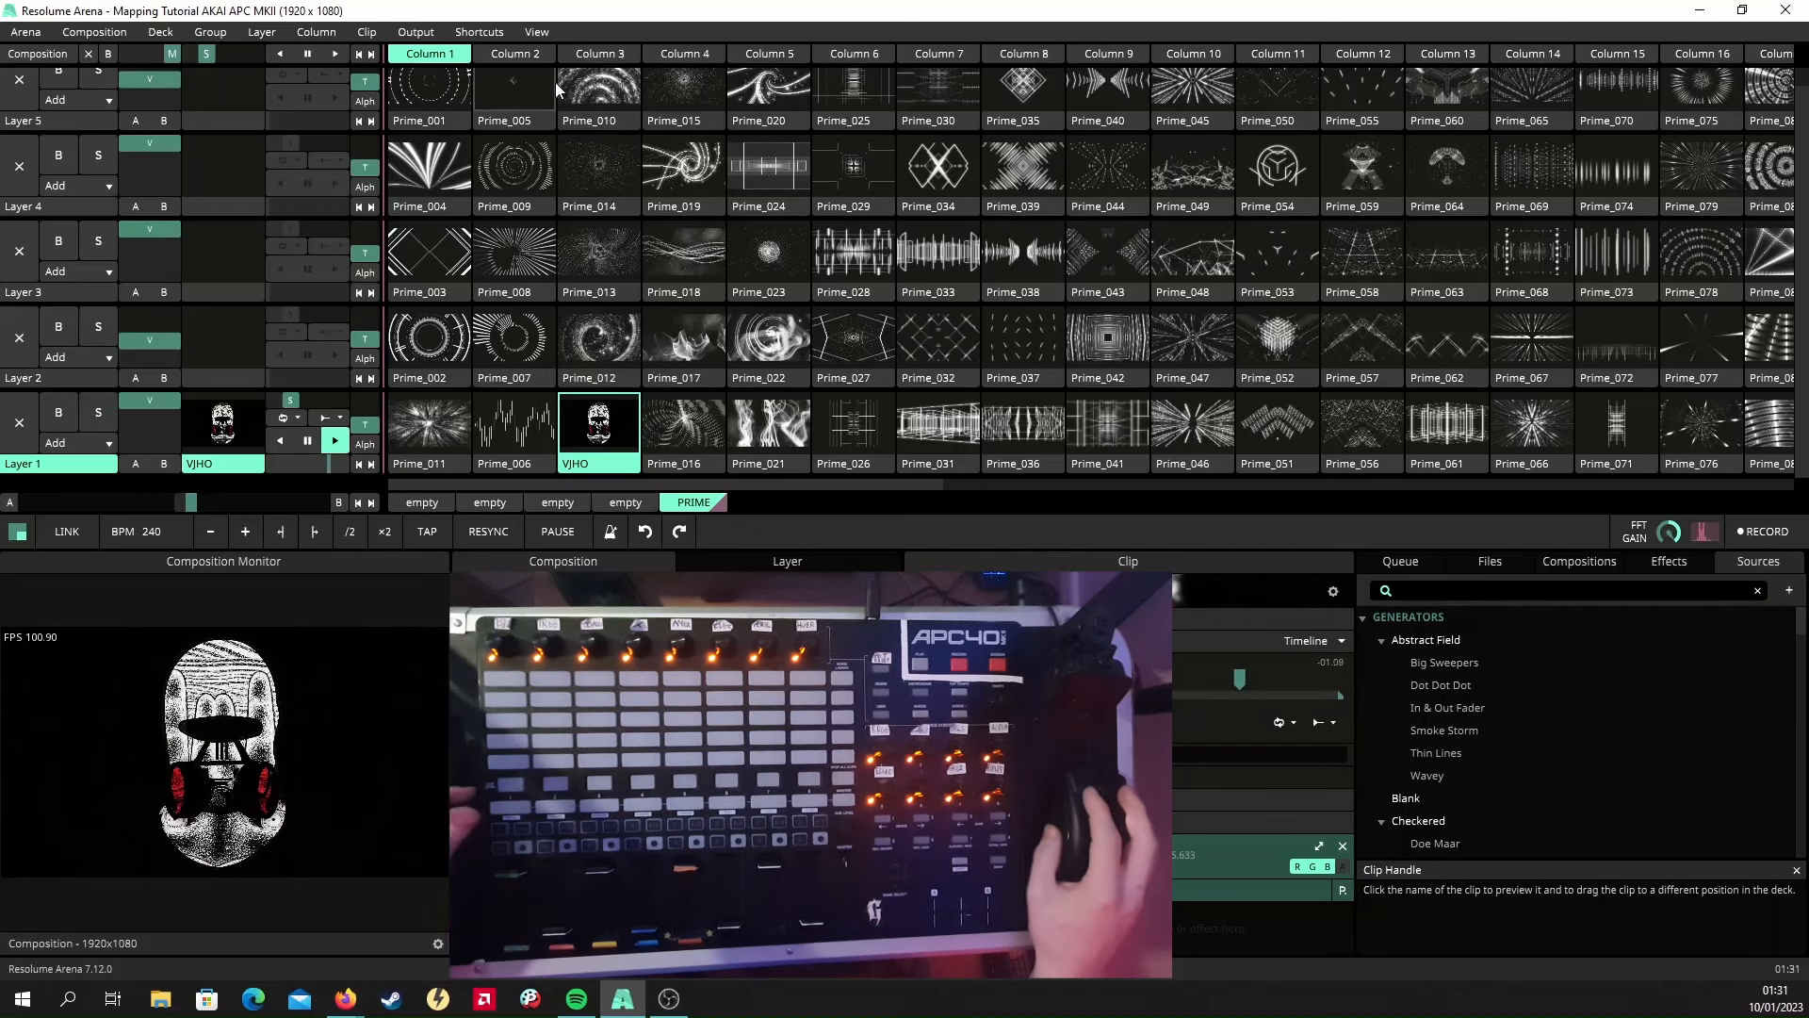
Map Layer 1's first clip to the APC40 mkII's first pad, note G#-3 on channel 1, and leave MIDI editing.
click(492, 32)
click(498, 75)
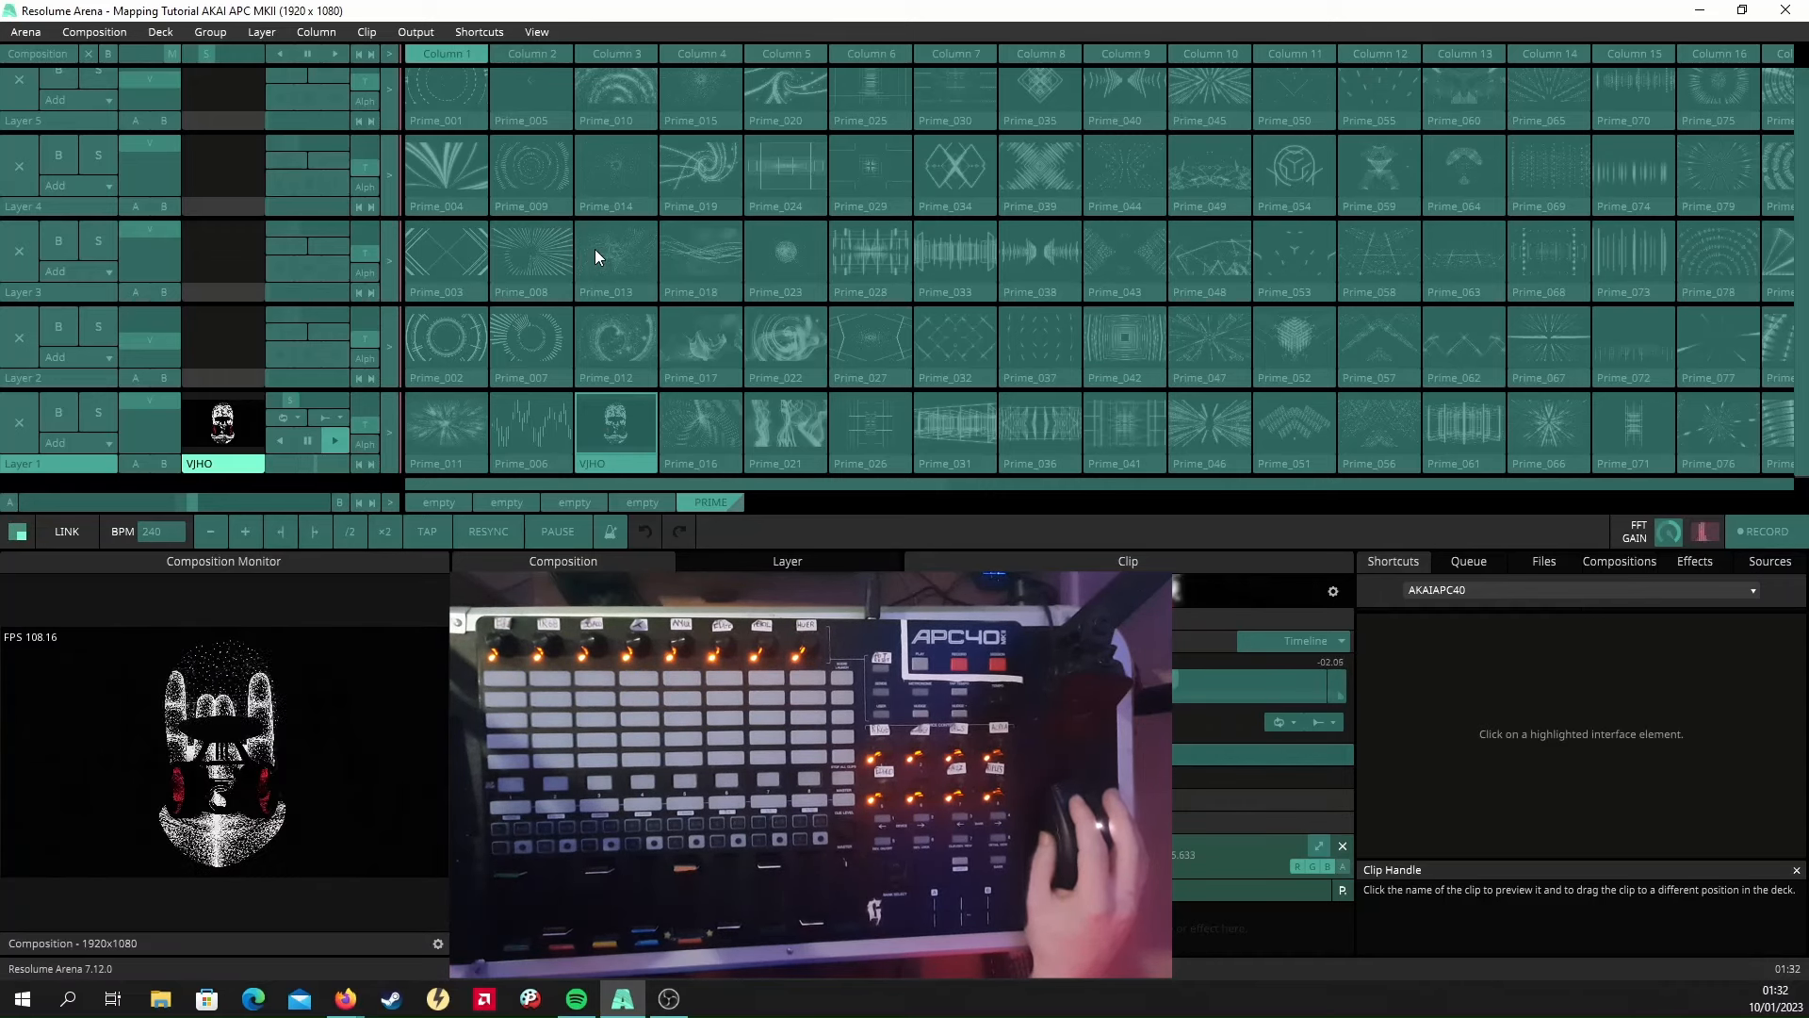
click(489, 33)
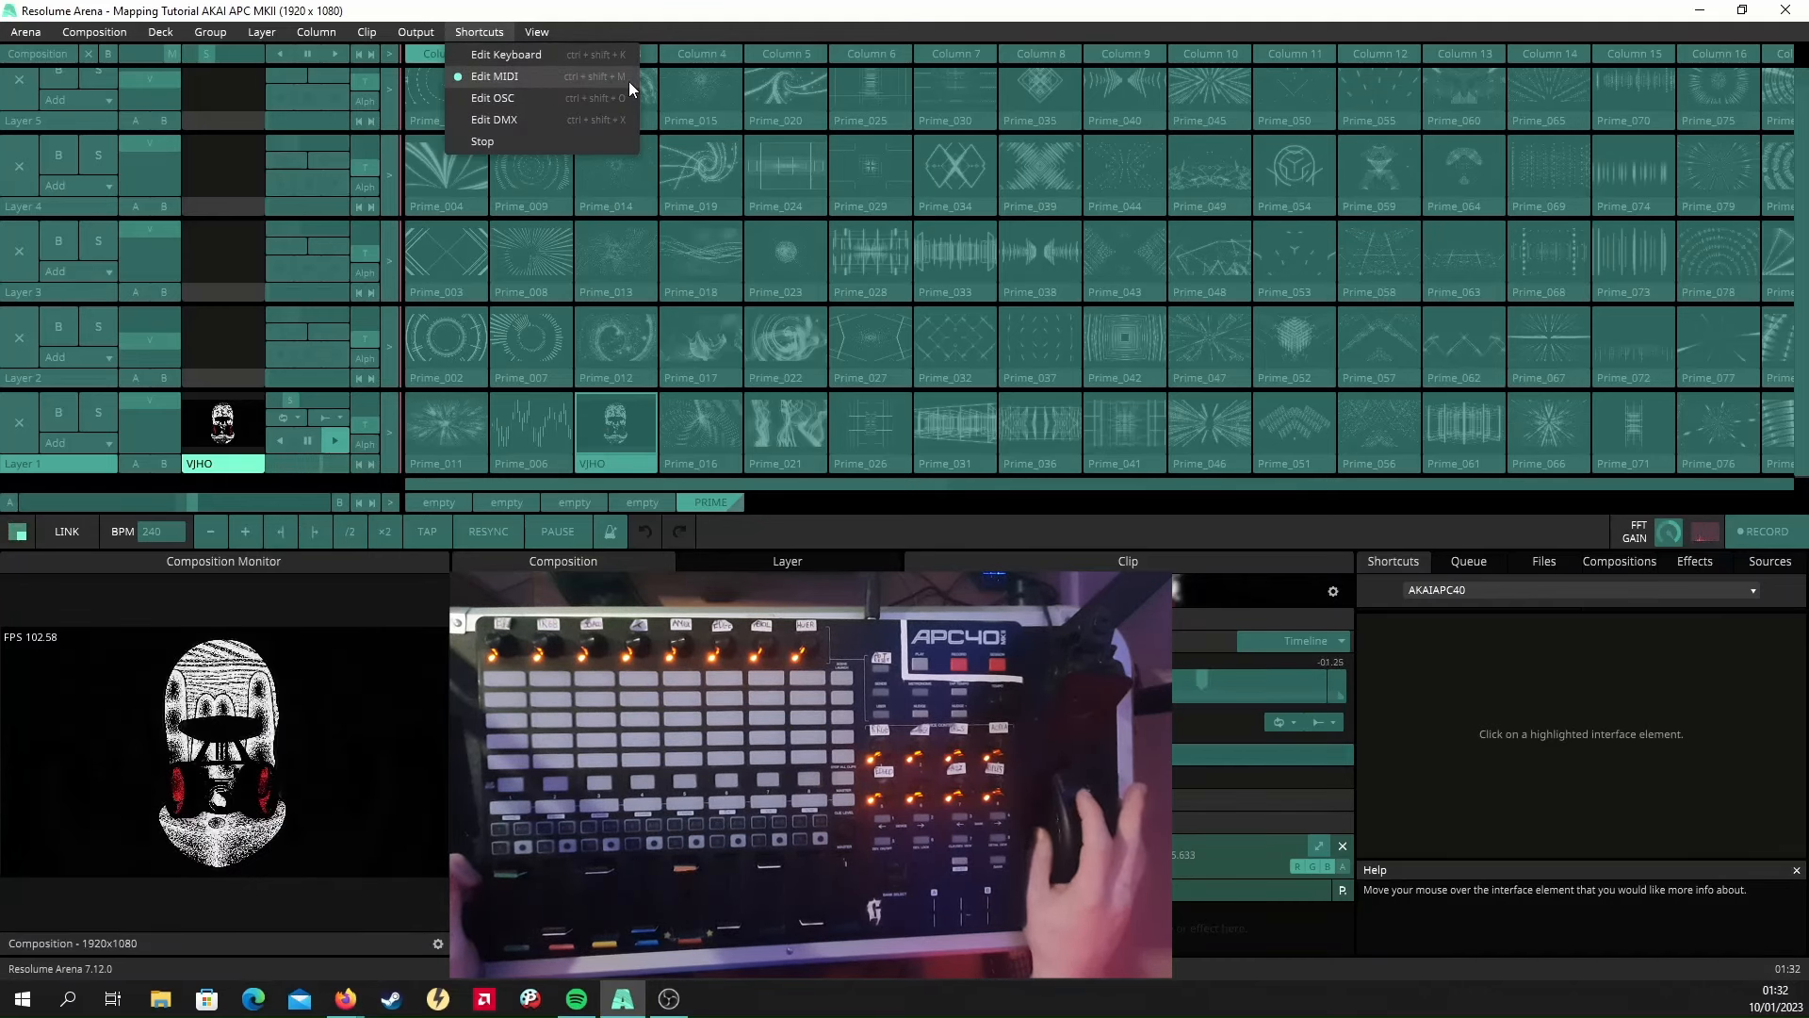
click(628, 324)
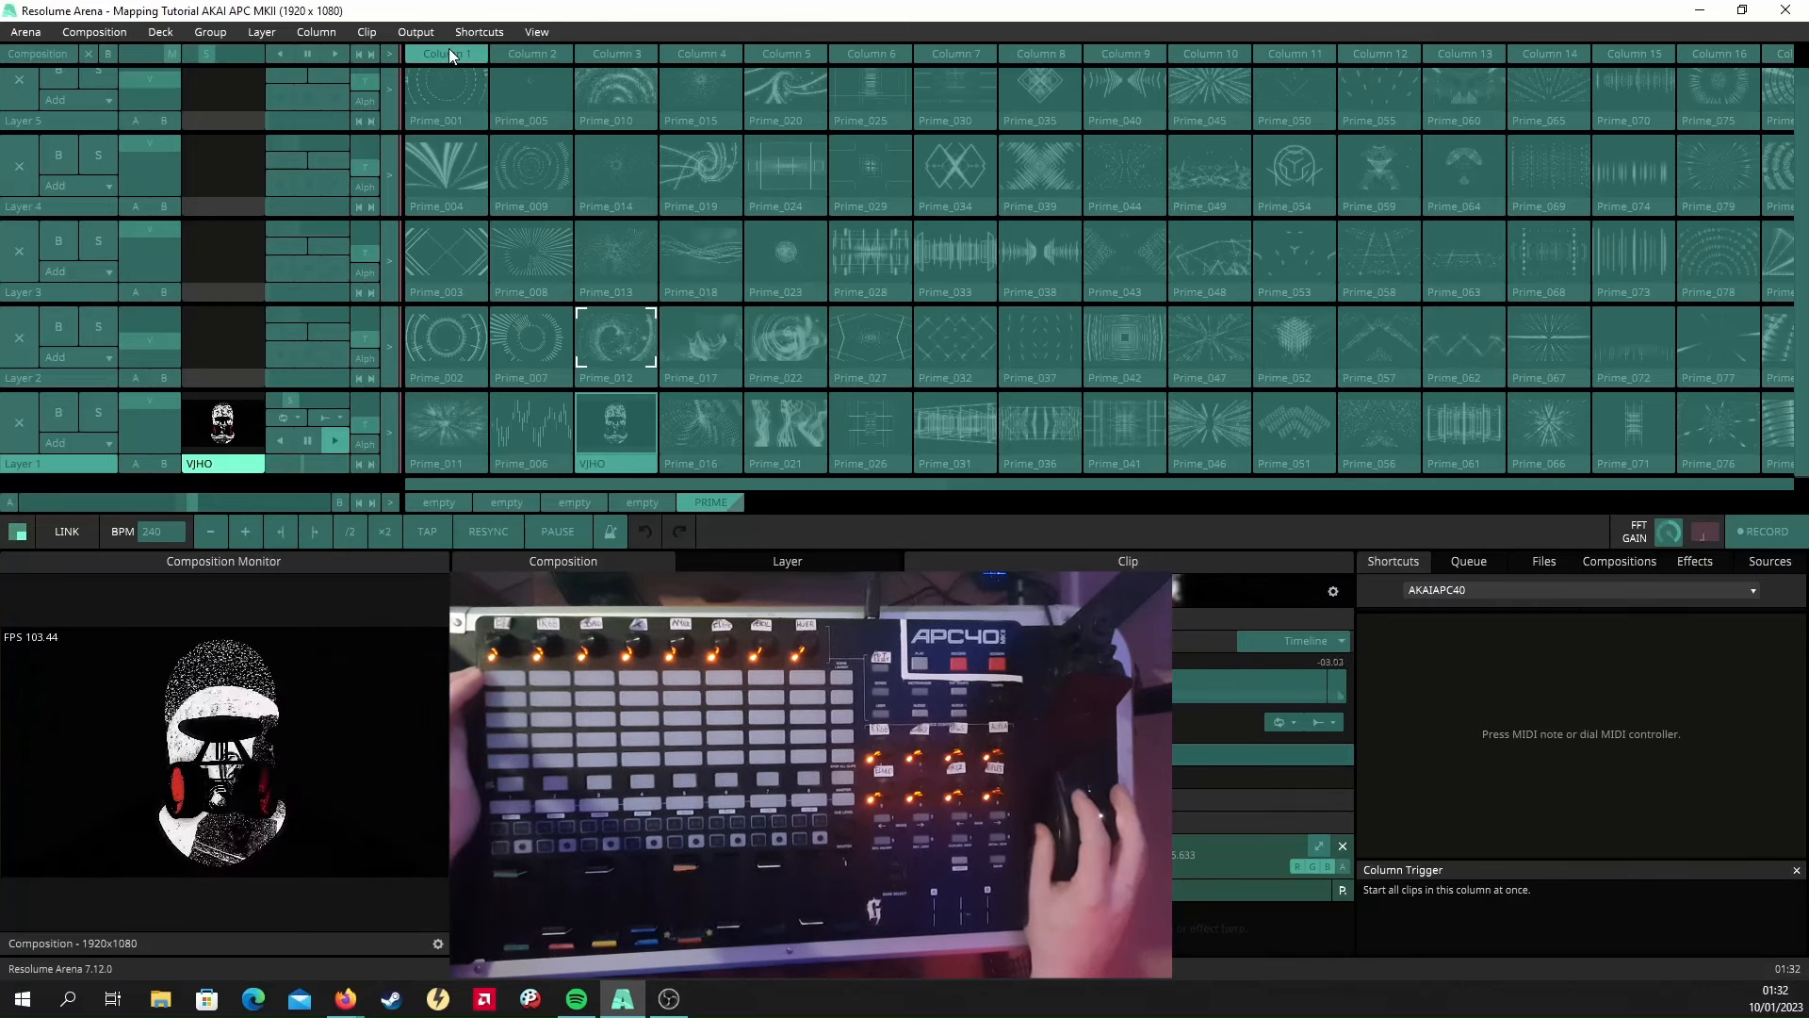
click(456, 424)
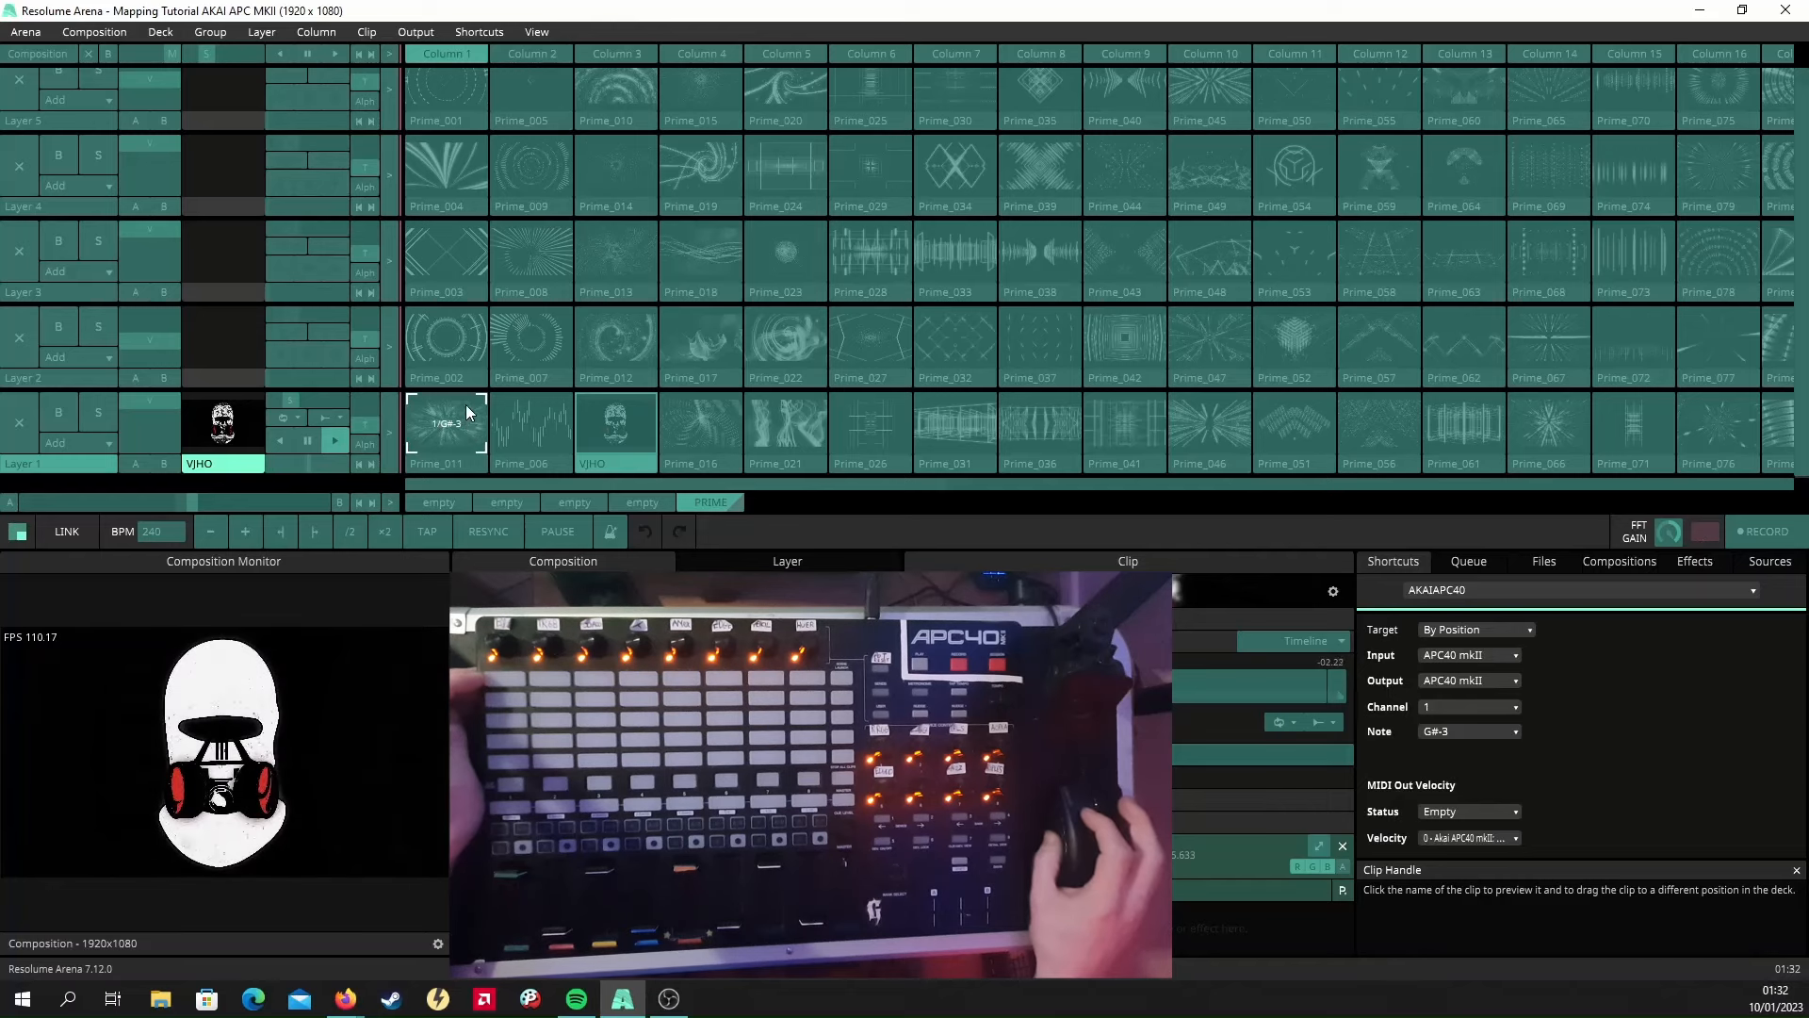
click(477, 30)
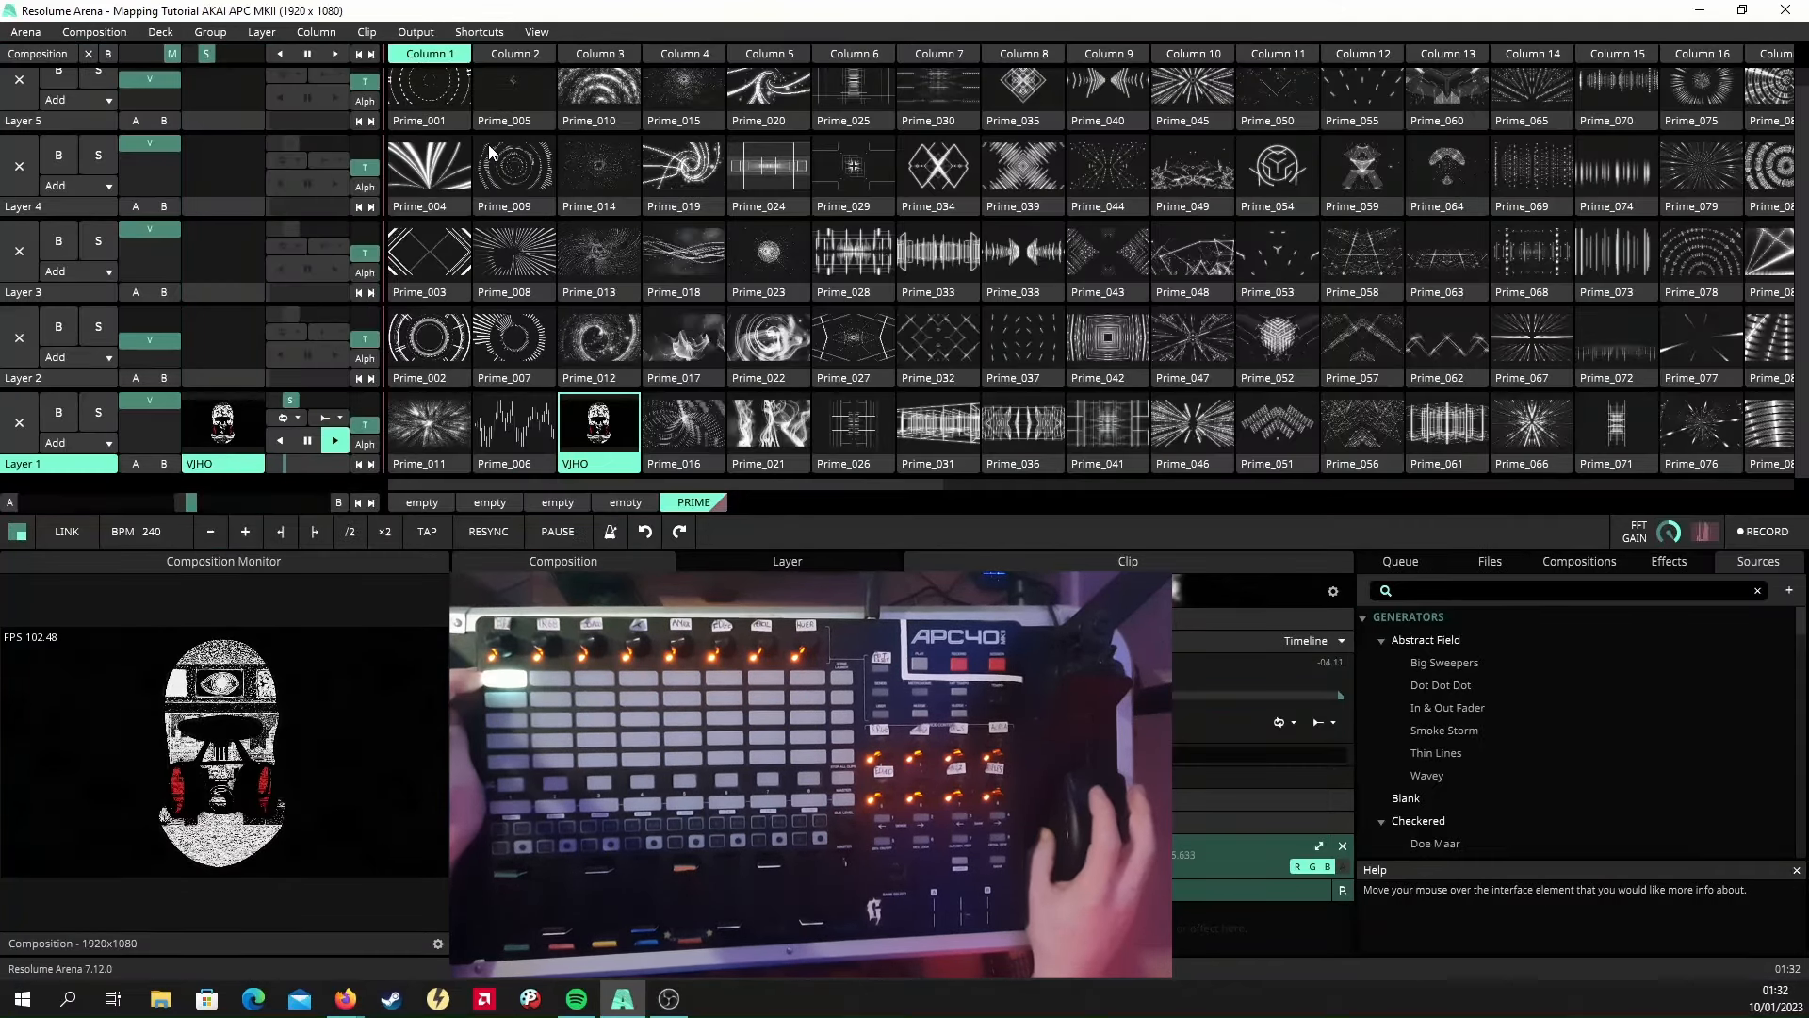
click(484, 143)
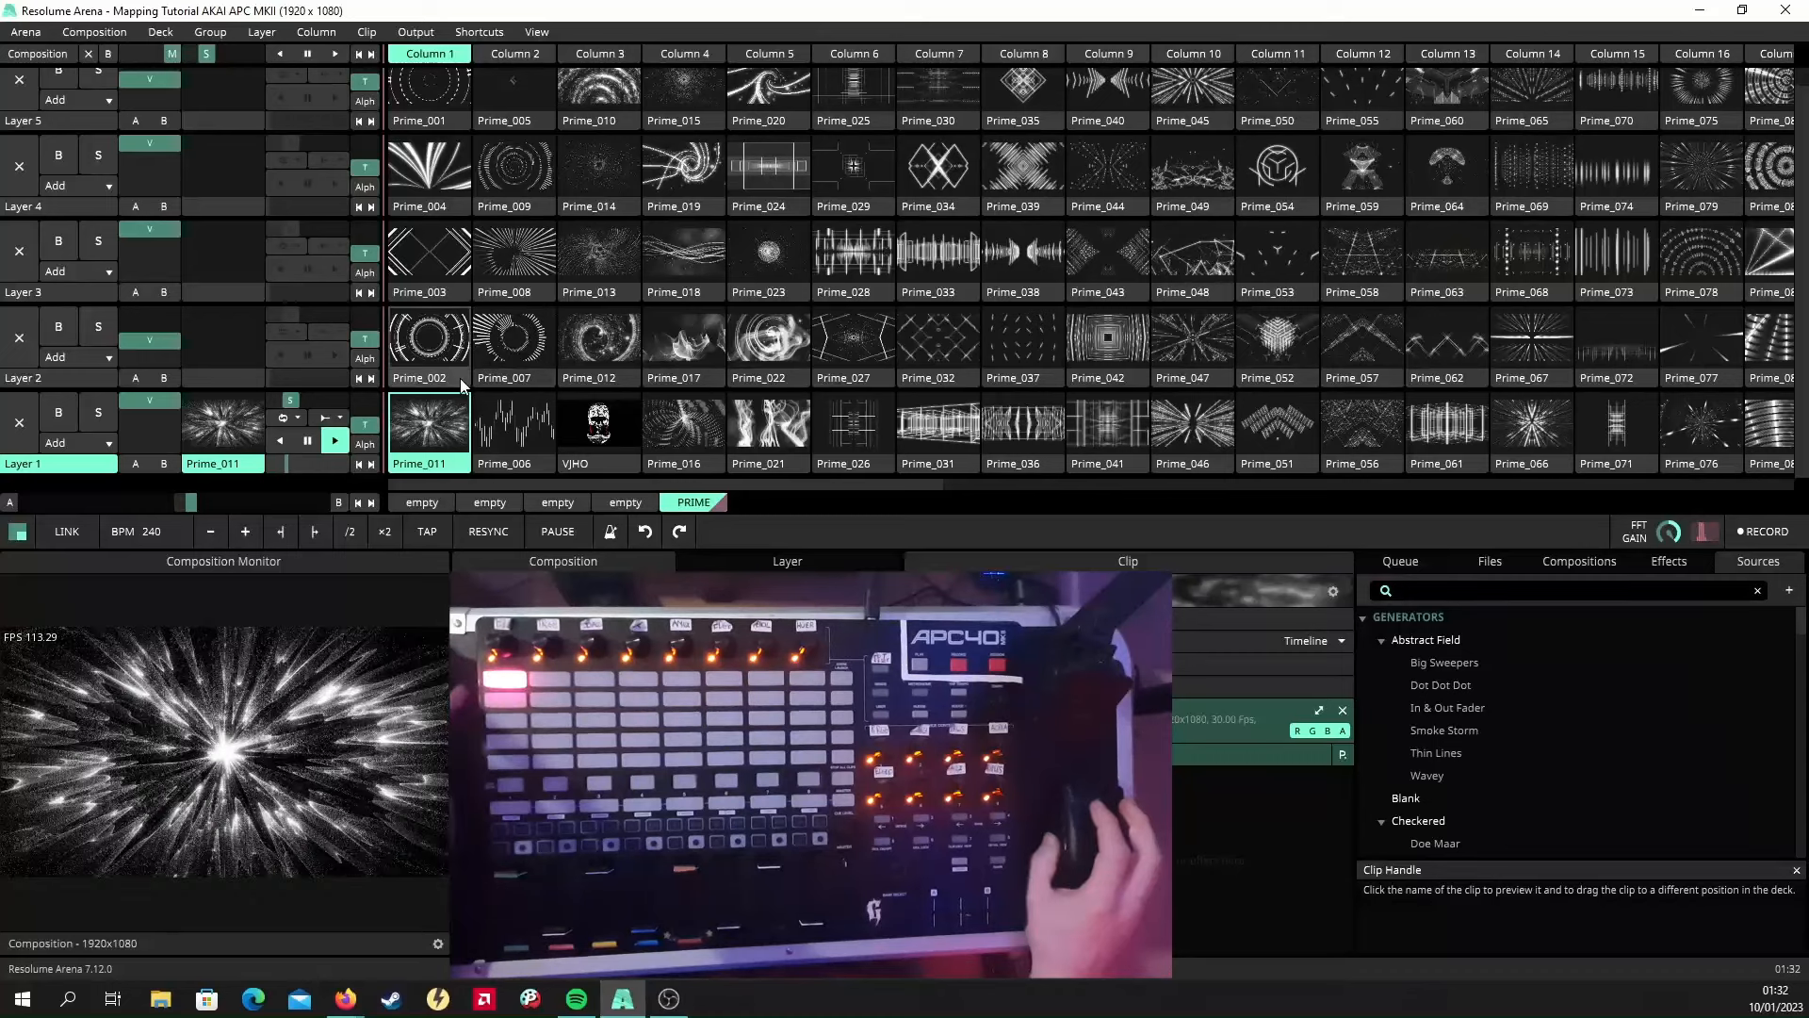
Set the target of the first clip's MIDI shortcut in Layer 1 to Selected Layer and leave MIDI editing.
click(509, 430)
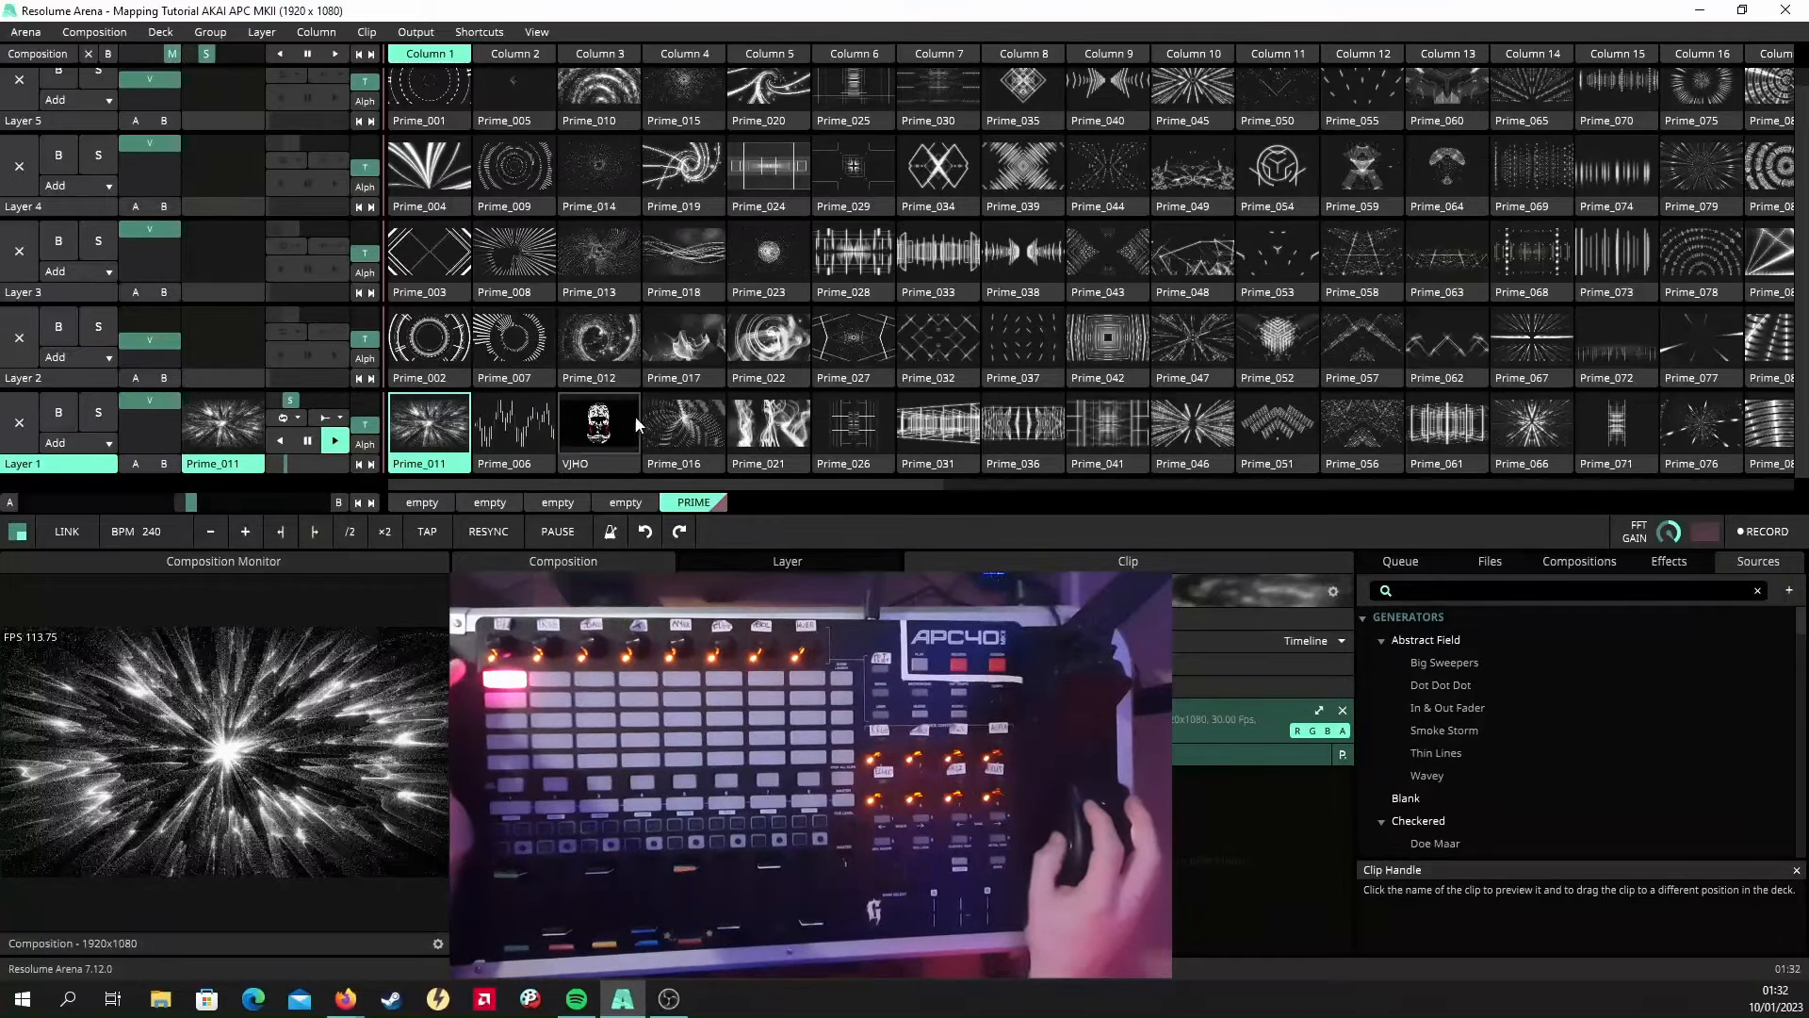
click(486, 31)
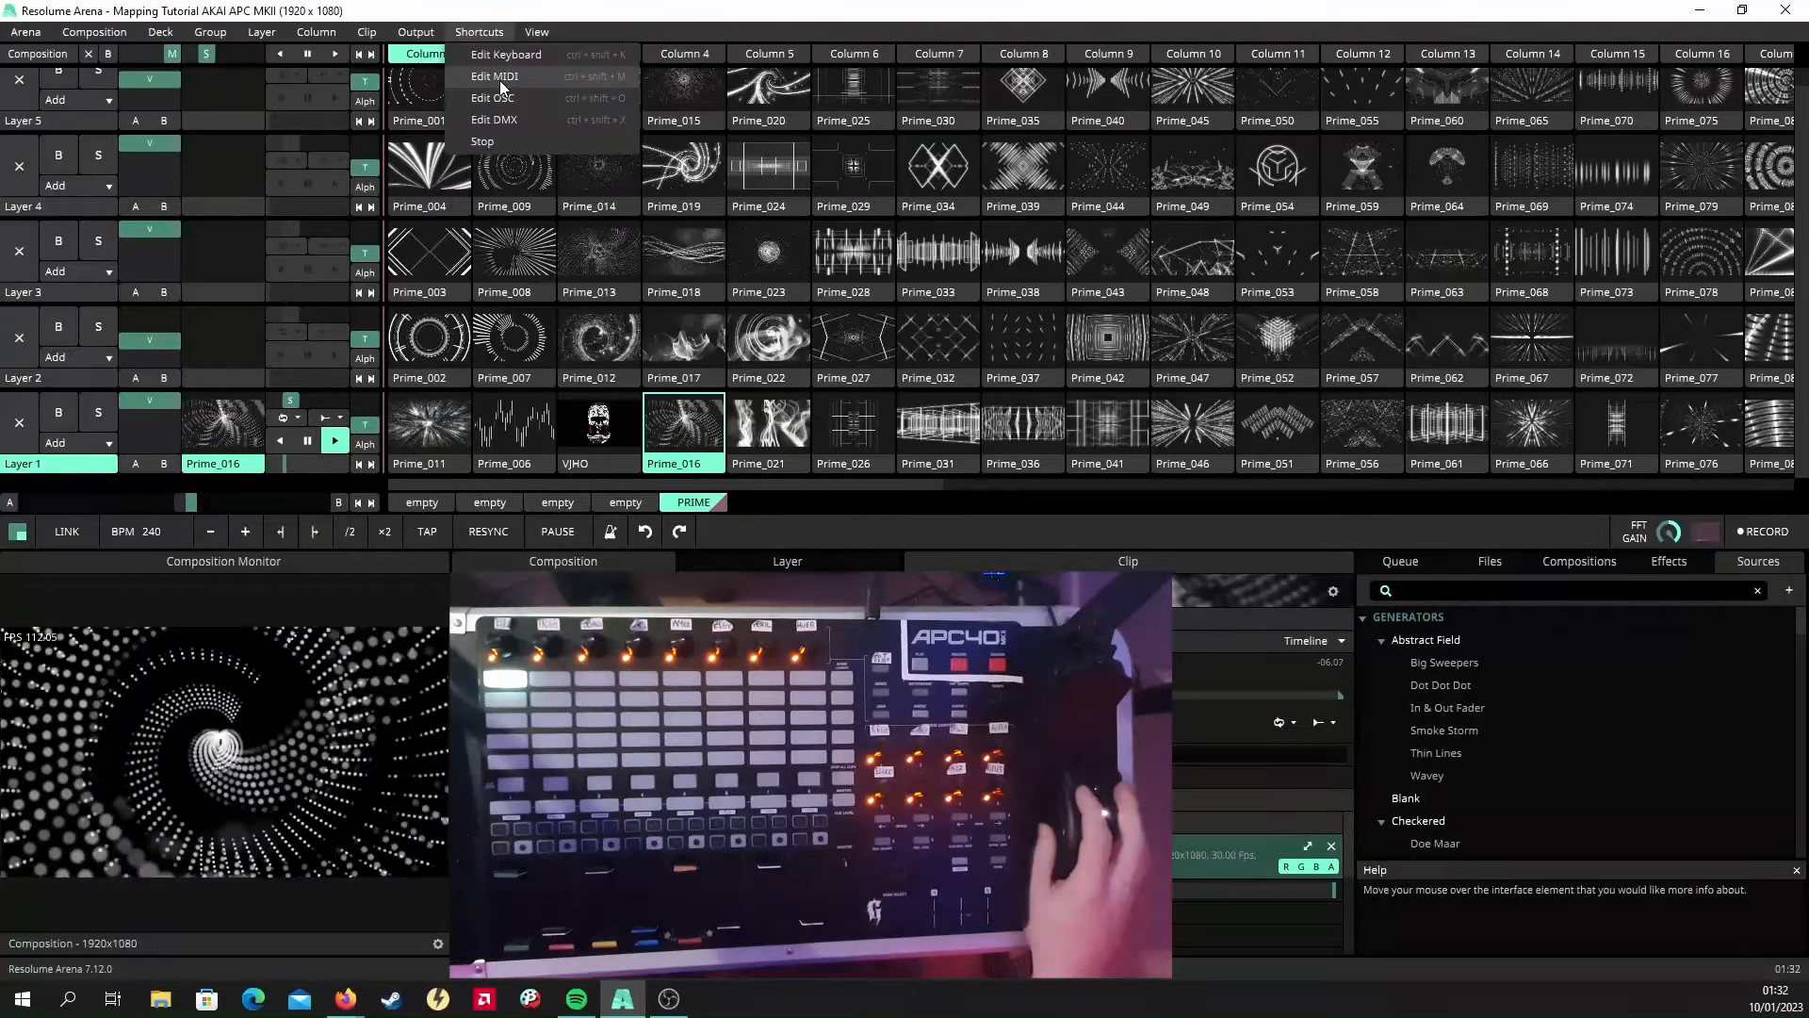
click(500, 79)
click(479, 418)
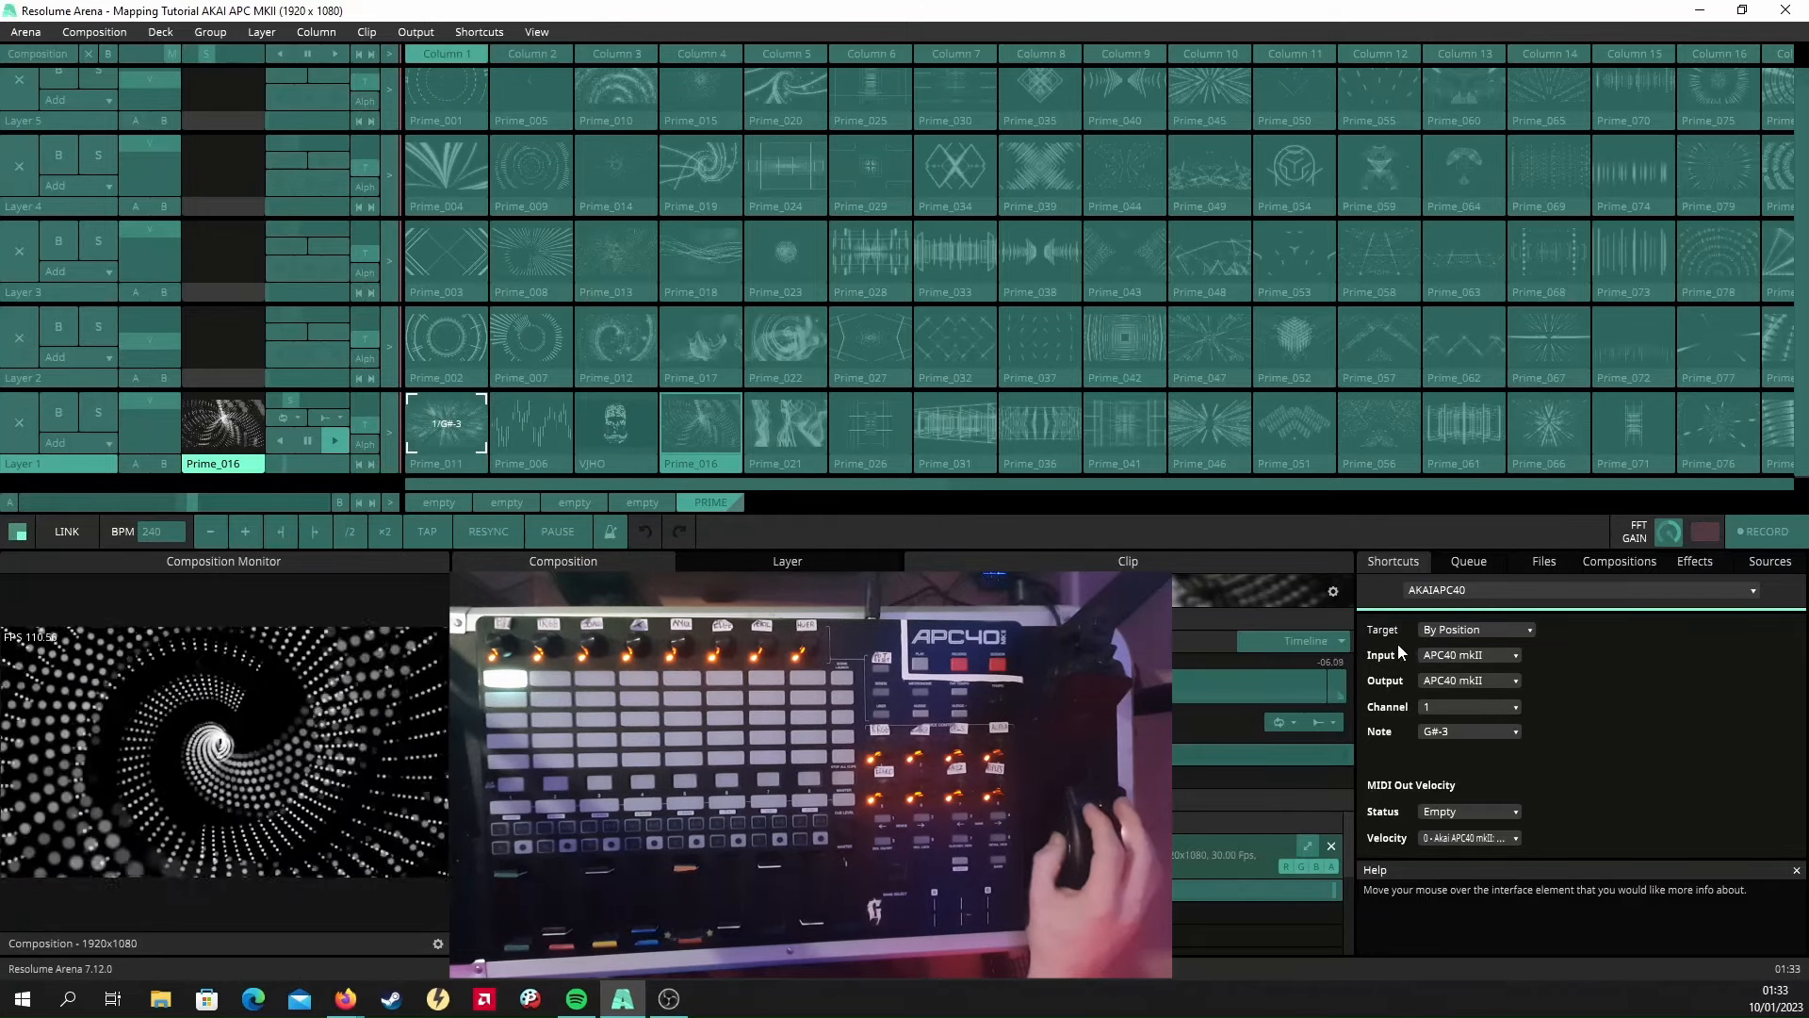
click(1450, 630)
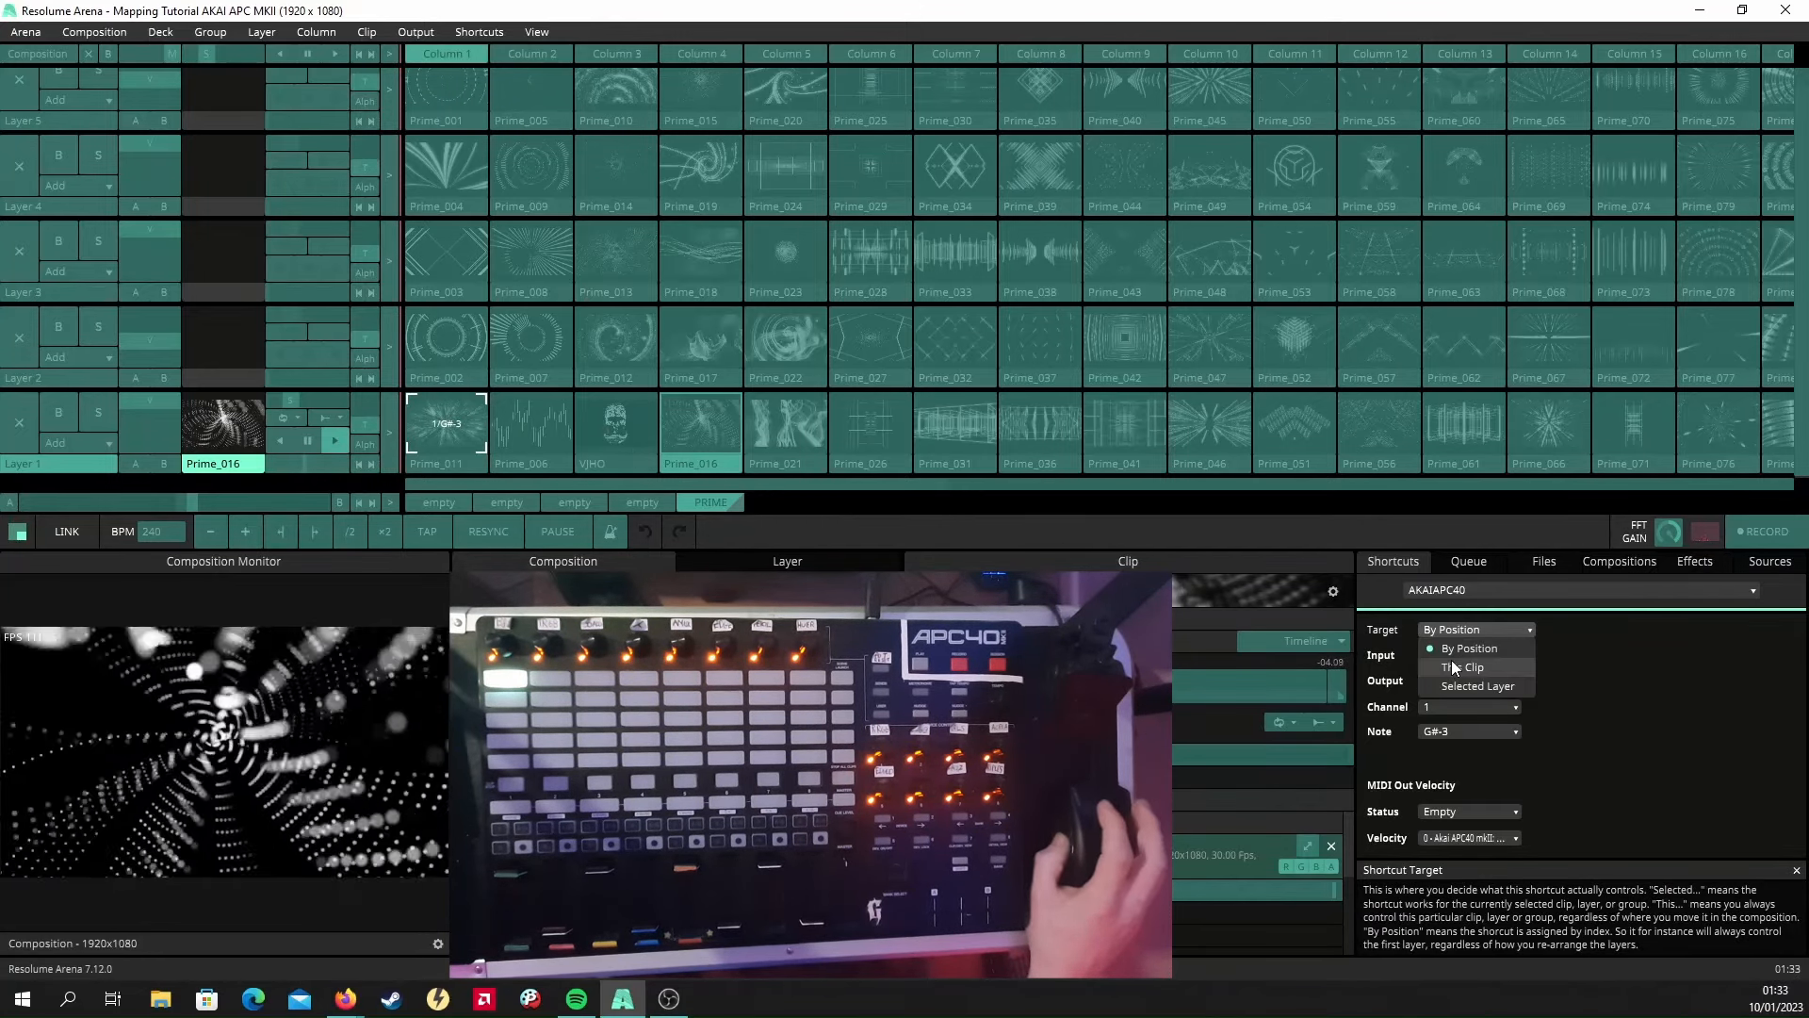
click(1456, 683)
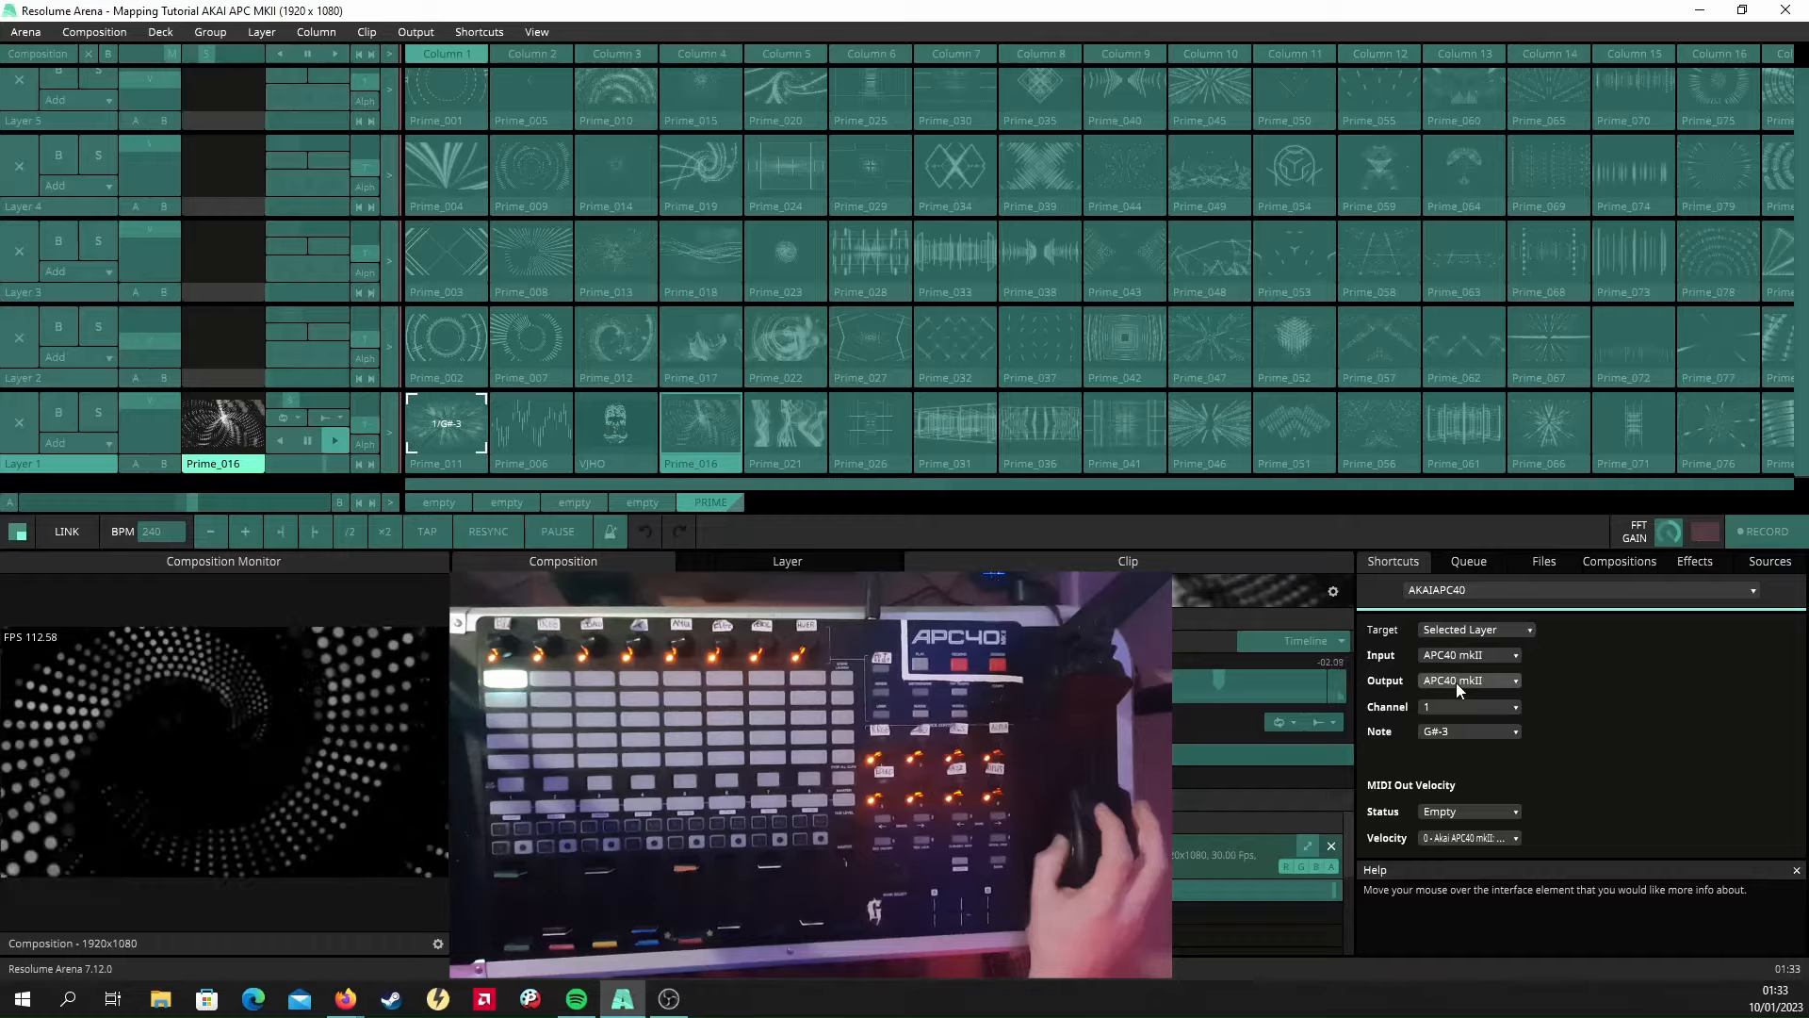
click(492, 32)
click(507, 145)
Select Layer 3 and check in MIDI editing which clip the G#-3 shortcut is assigned to.
click(42, 299)
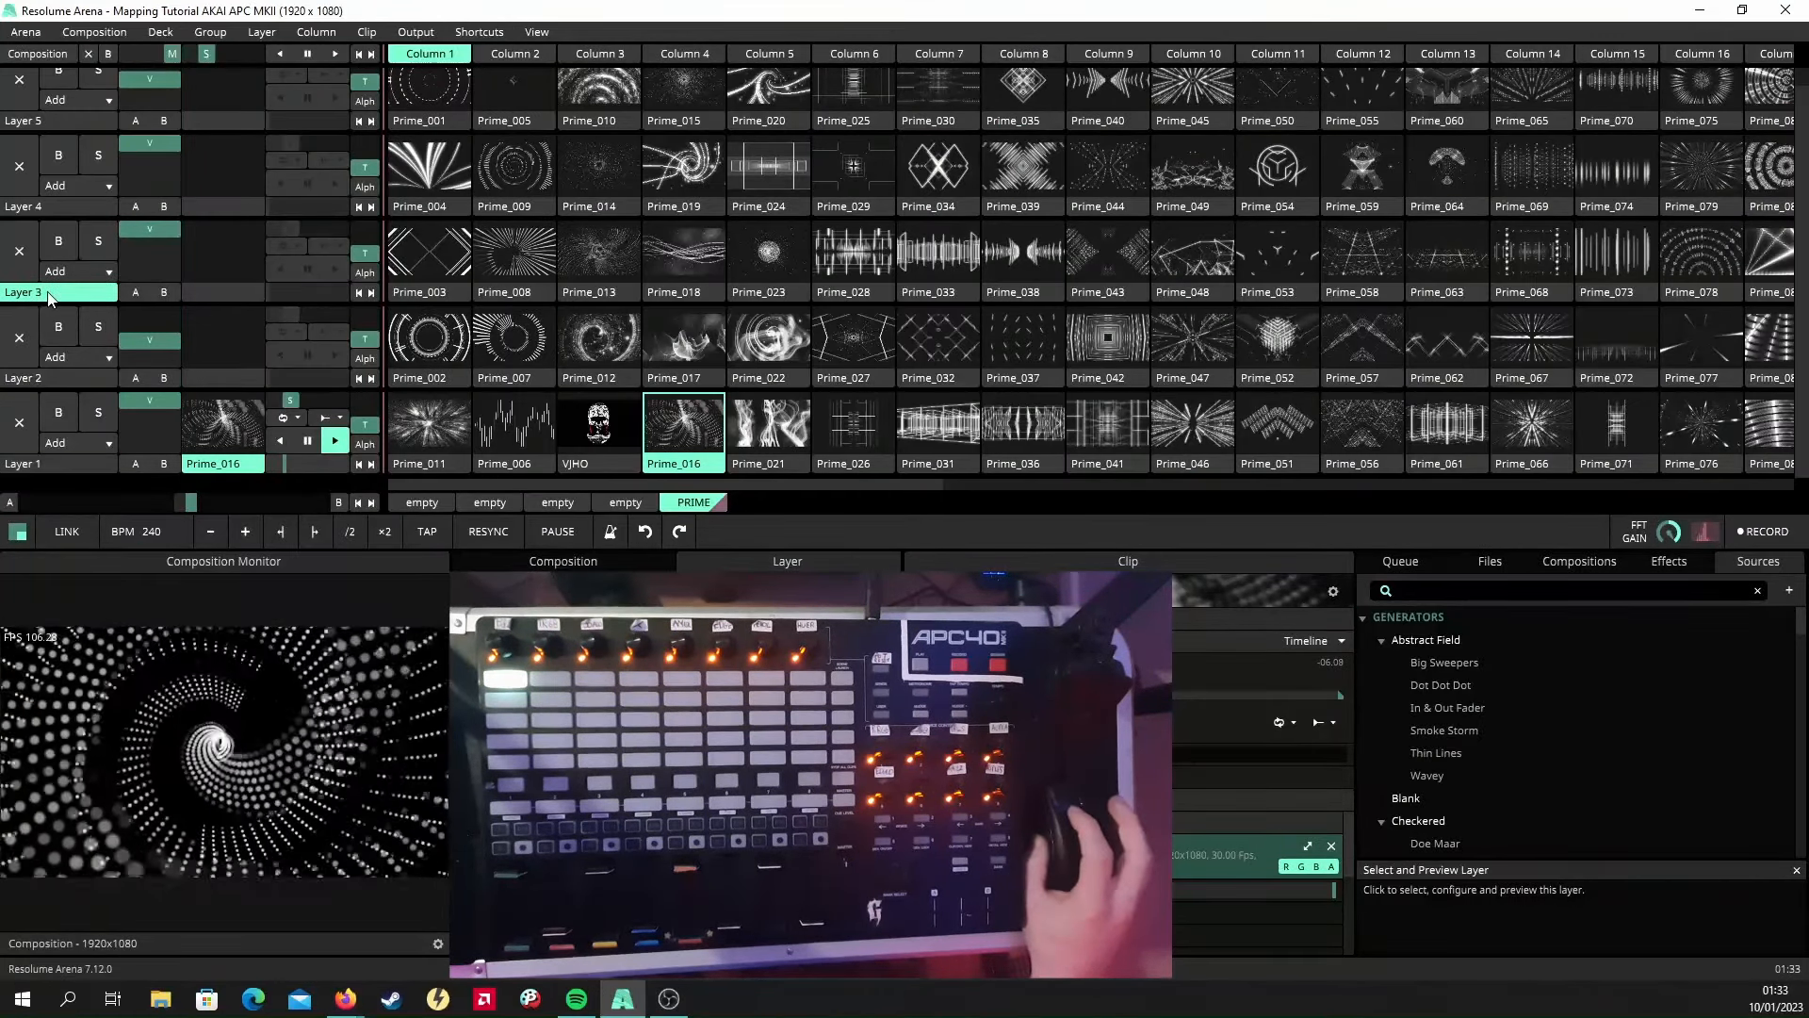
click(492, 31)
click(501, 76)
click(429, 252)
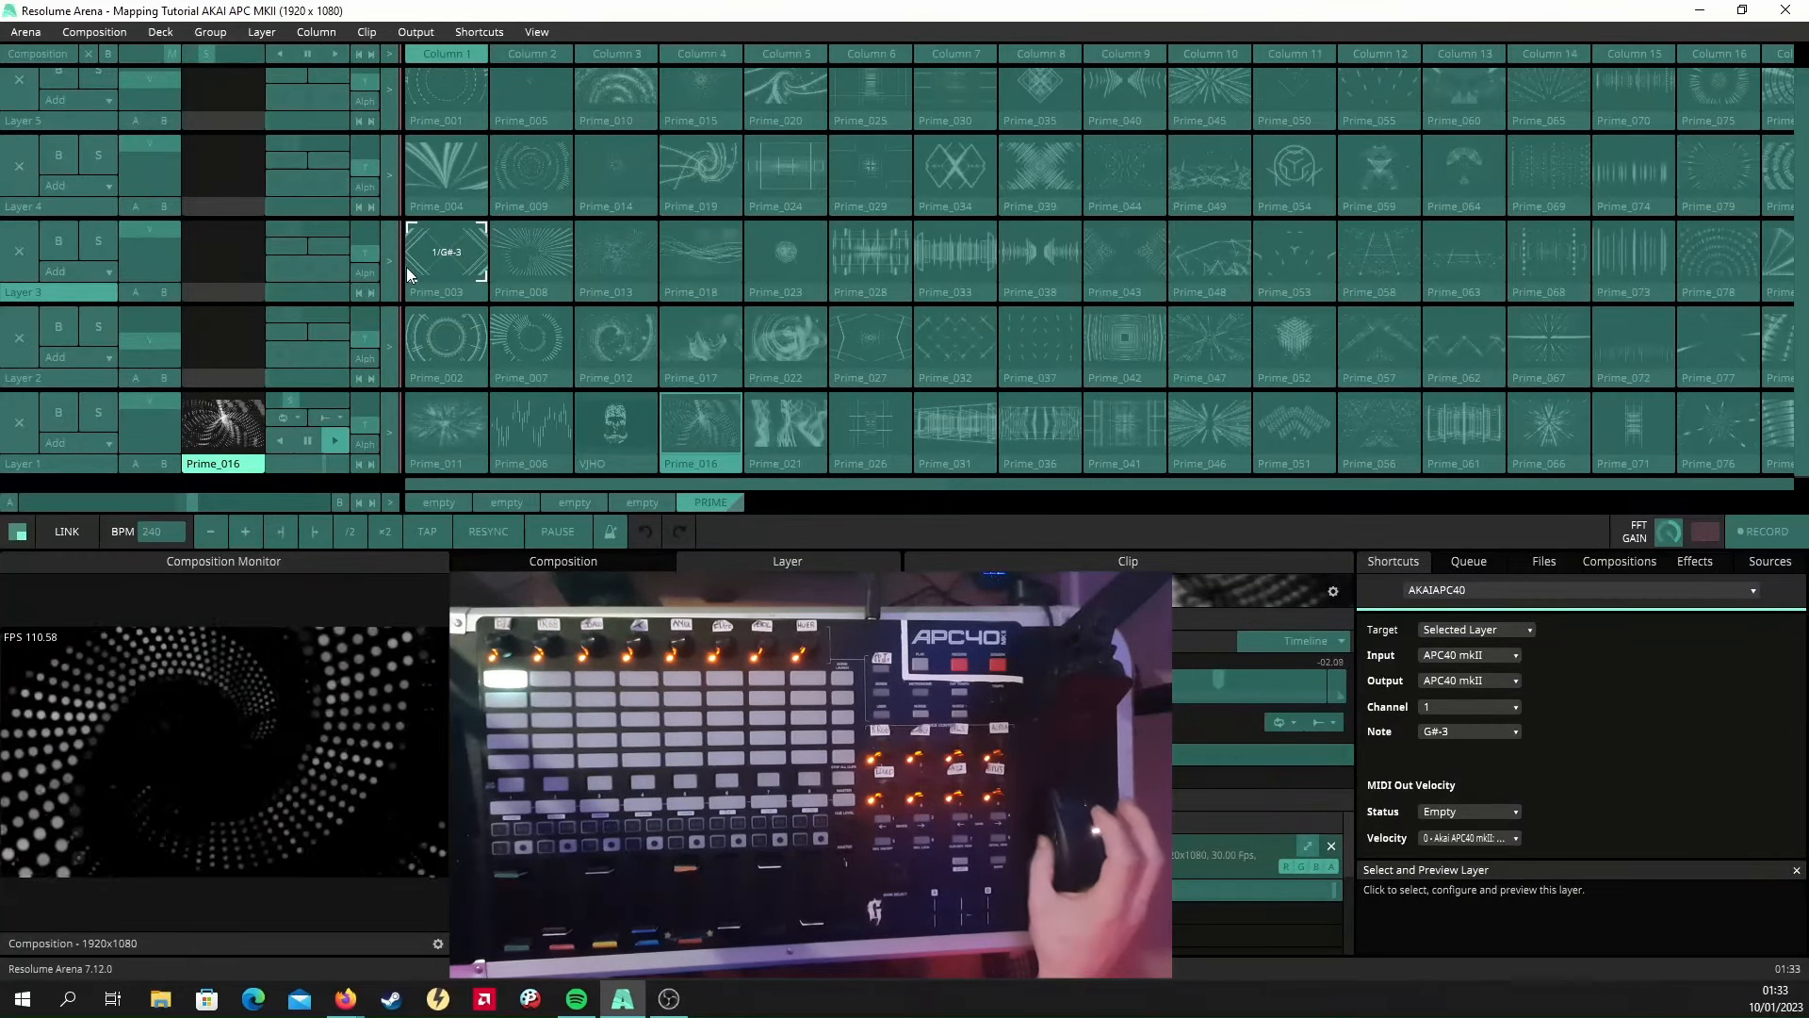
click(489, 32)
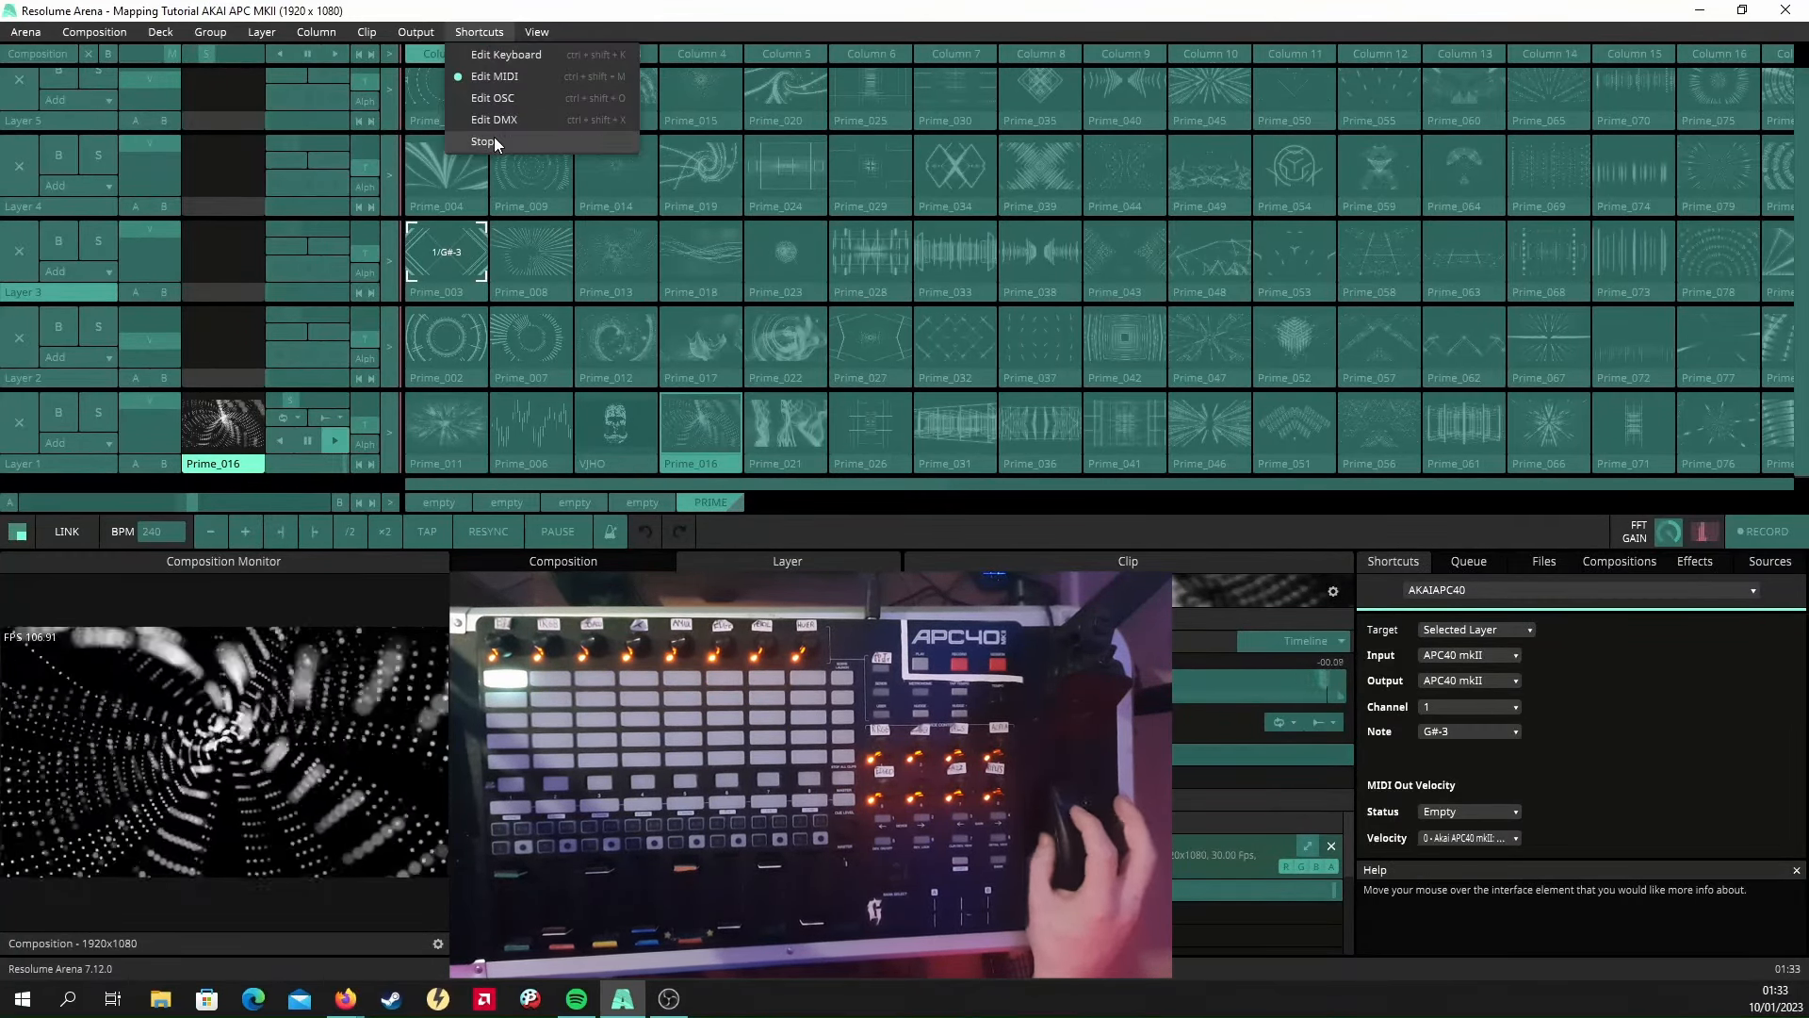
click(493, 137)
Check the G#-3 shortcut assignment with Layer 5 selected, leave MIDI editing and reselect Layer 1.
click(96, 117)
click(479, 32)
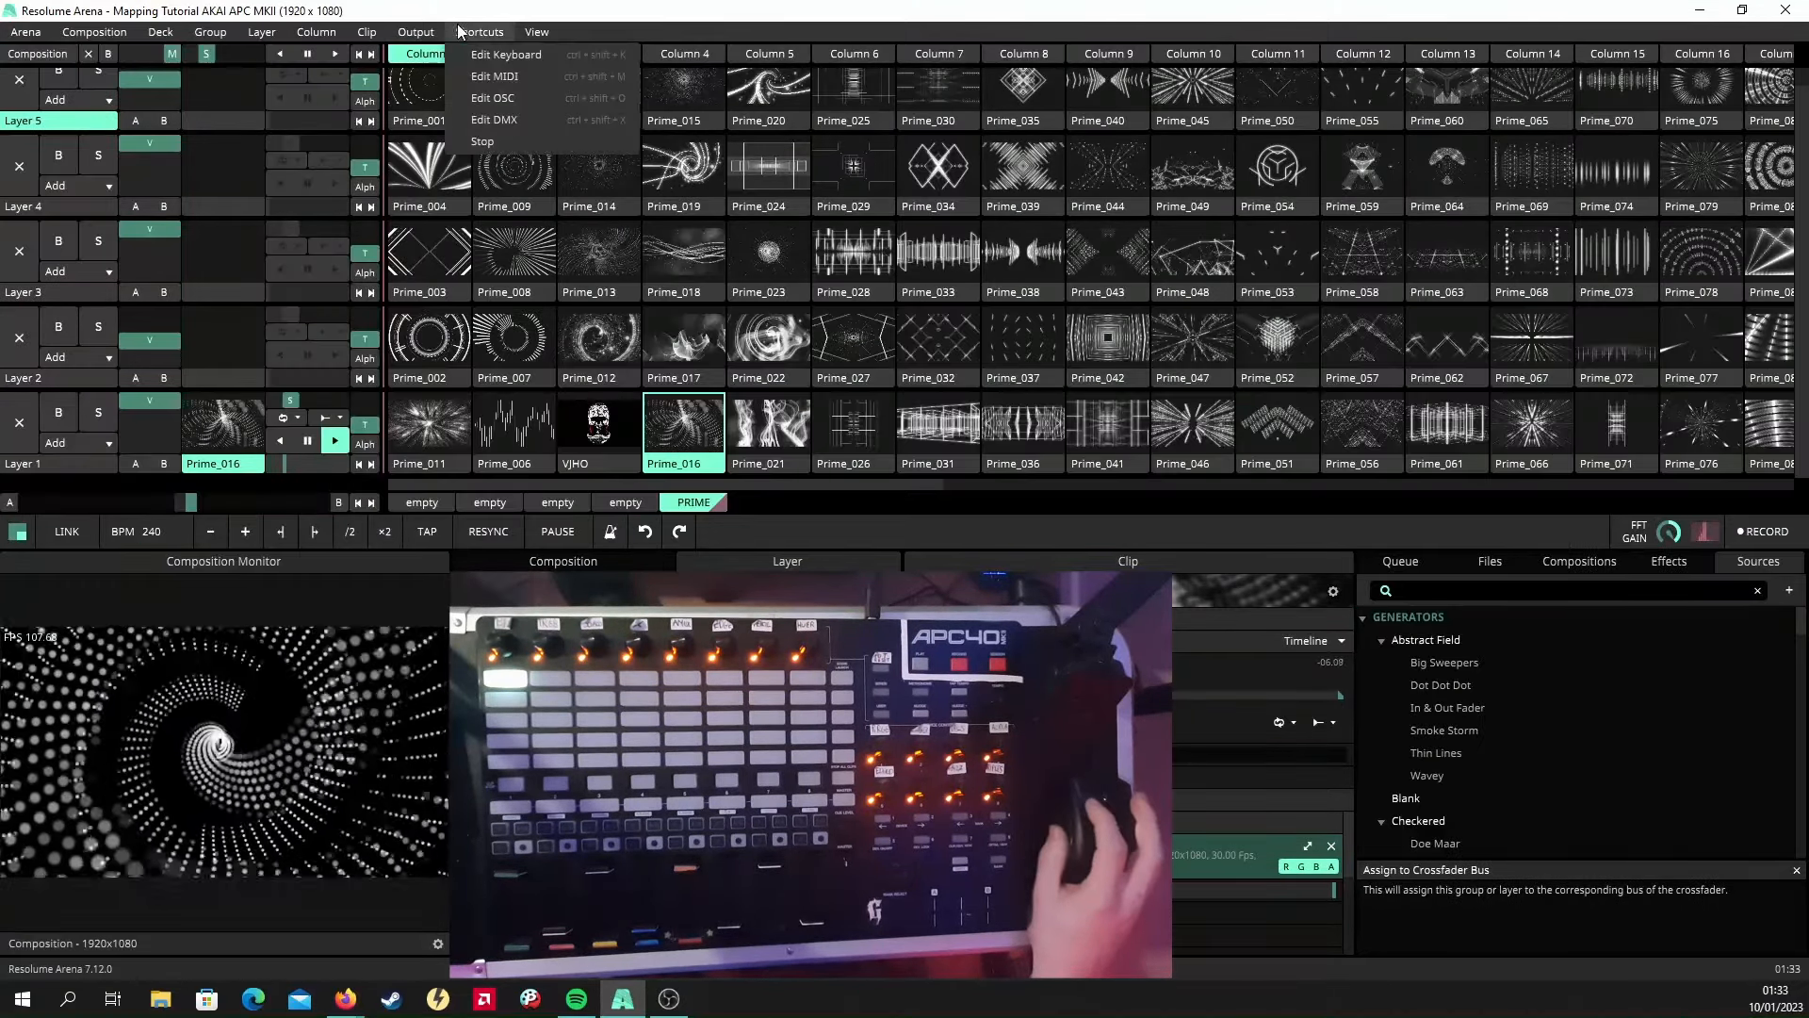
click(494, 77)
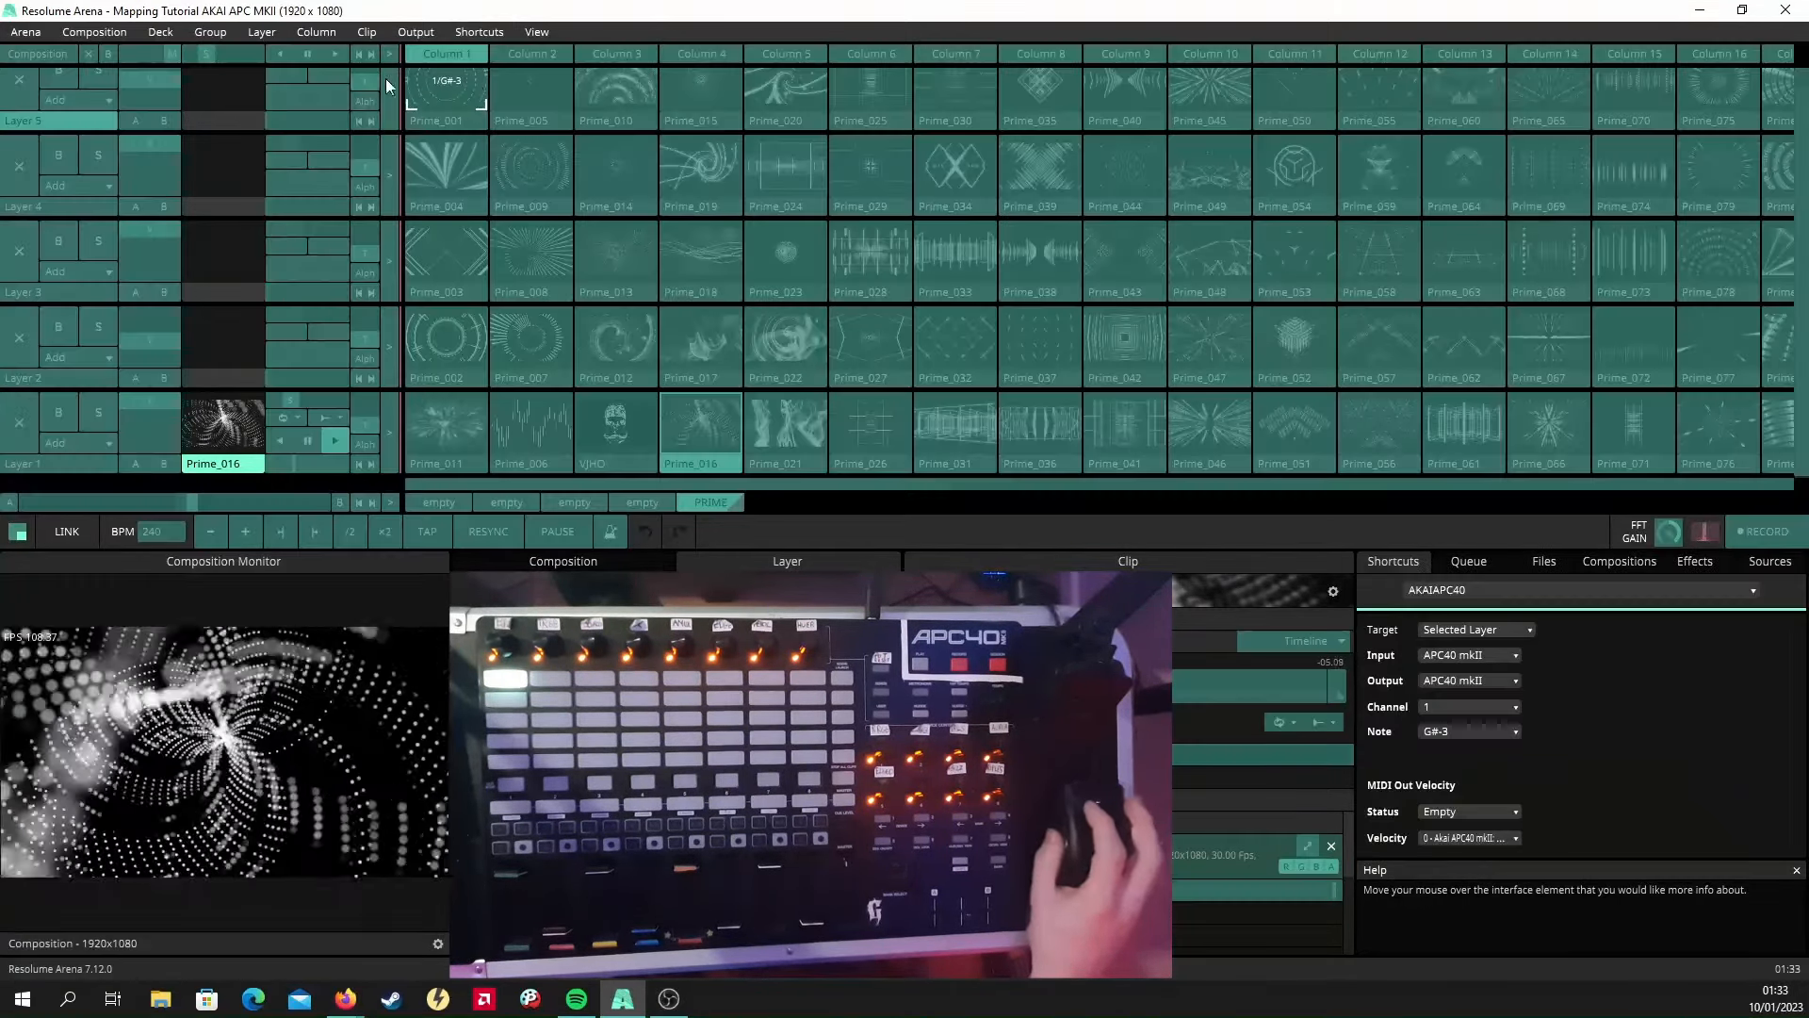
click(483, 32)
click(489, 139)
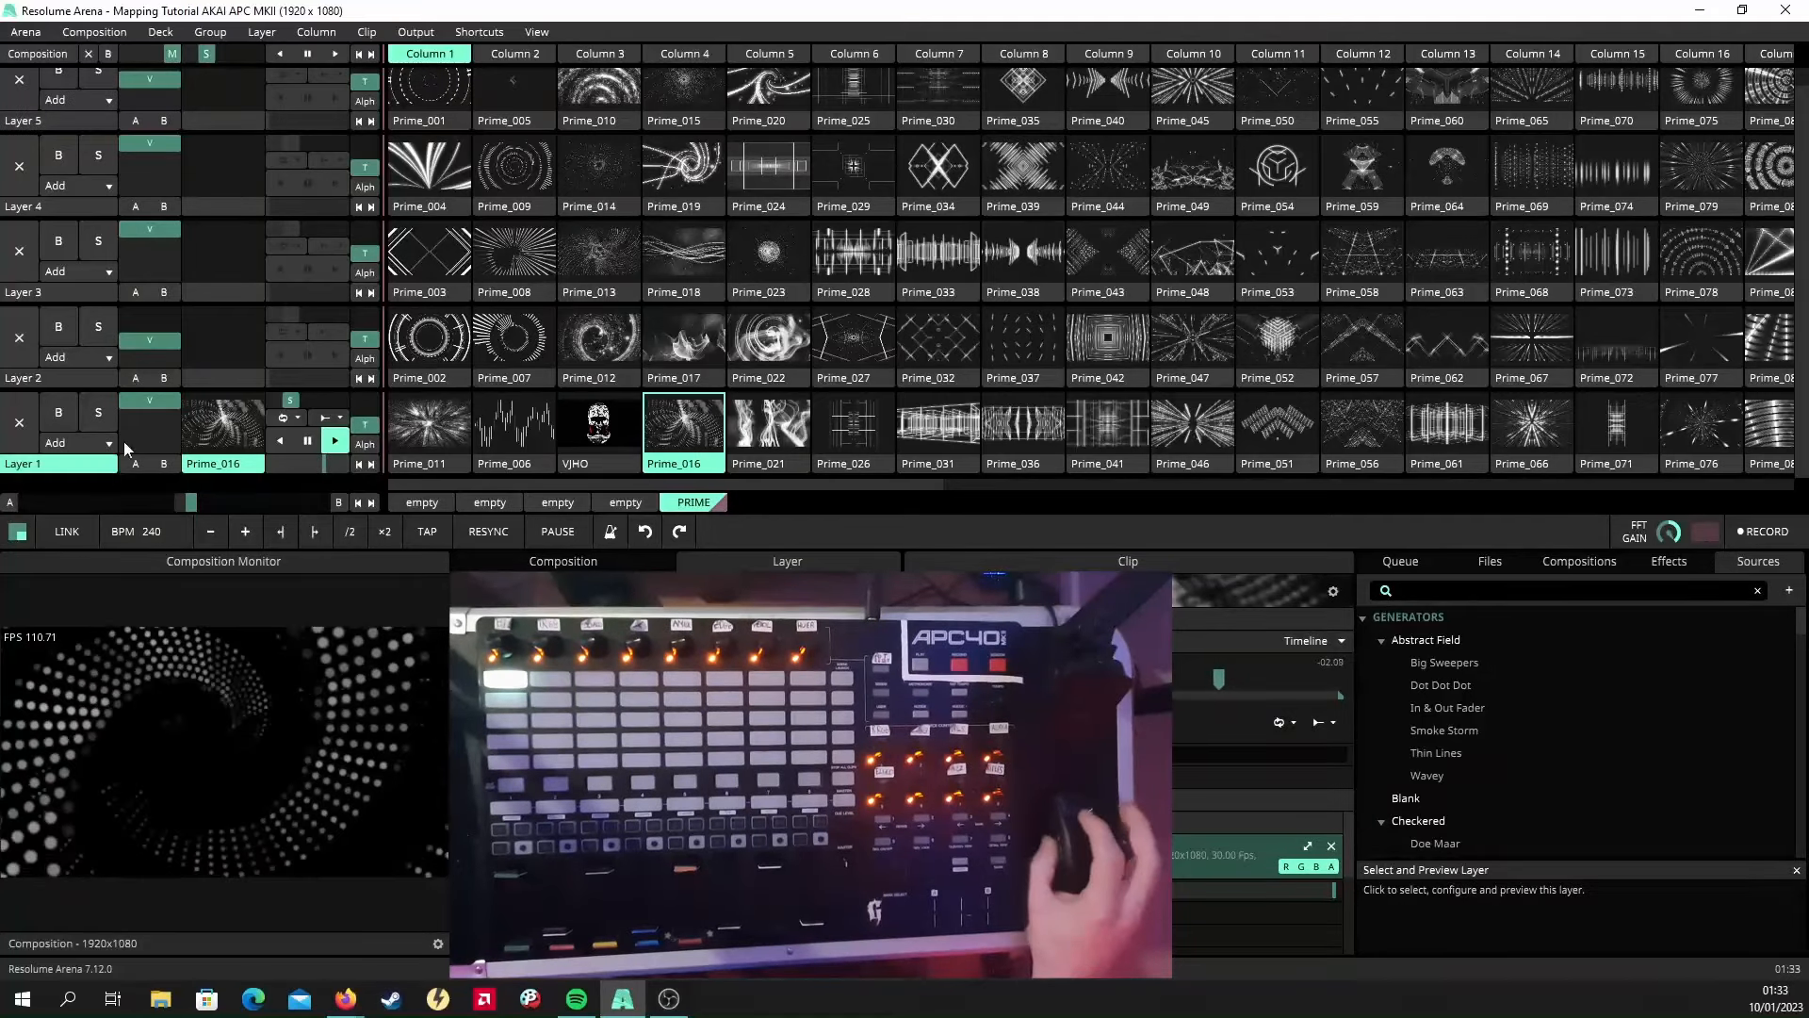
Map Layer 1's clips in columns 2 to 8 to the rest of the controller's first pad row, notes A-3 to D#-2.
click(480, 32)
click(471, 77)
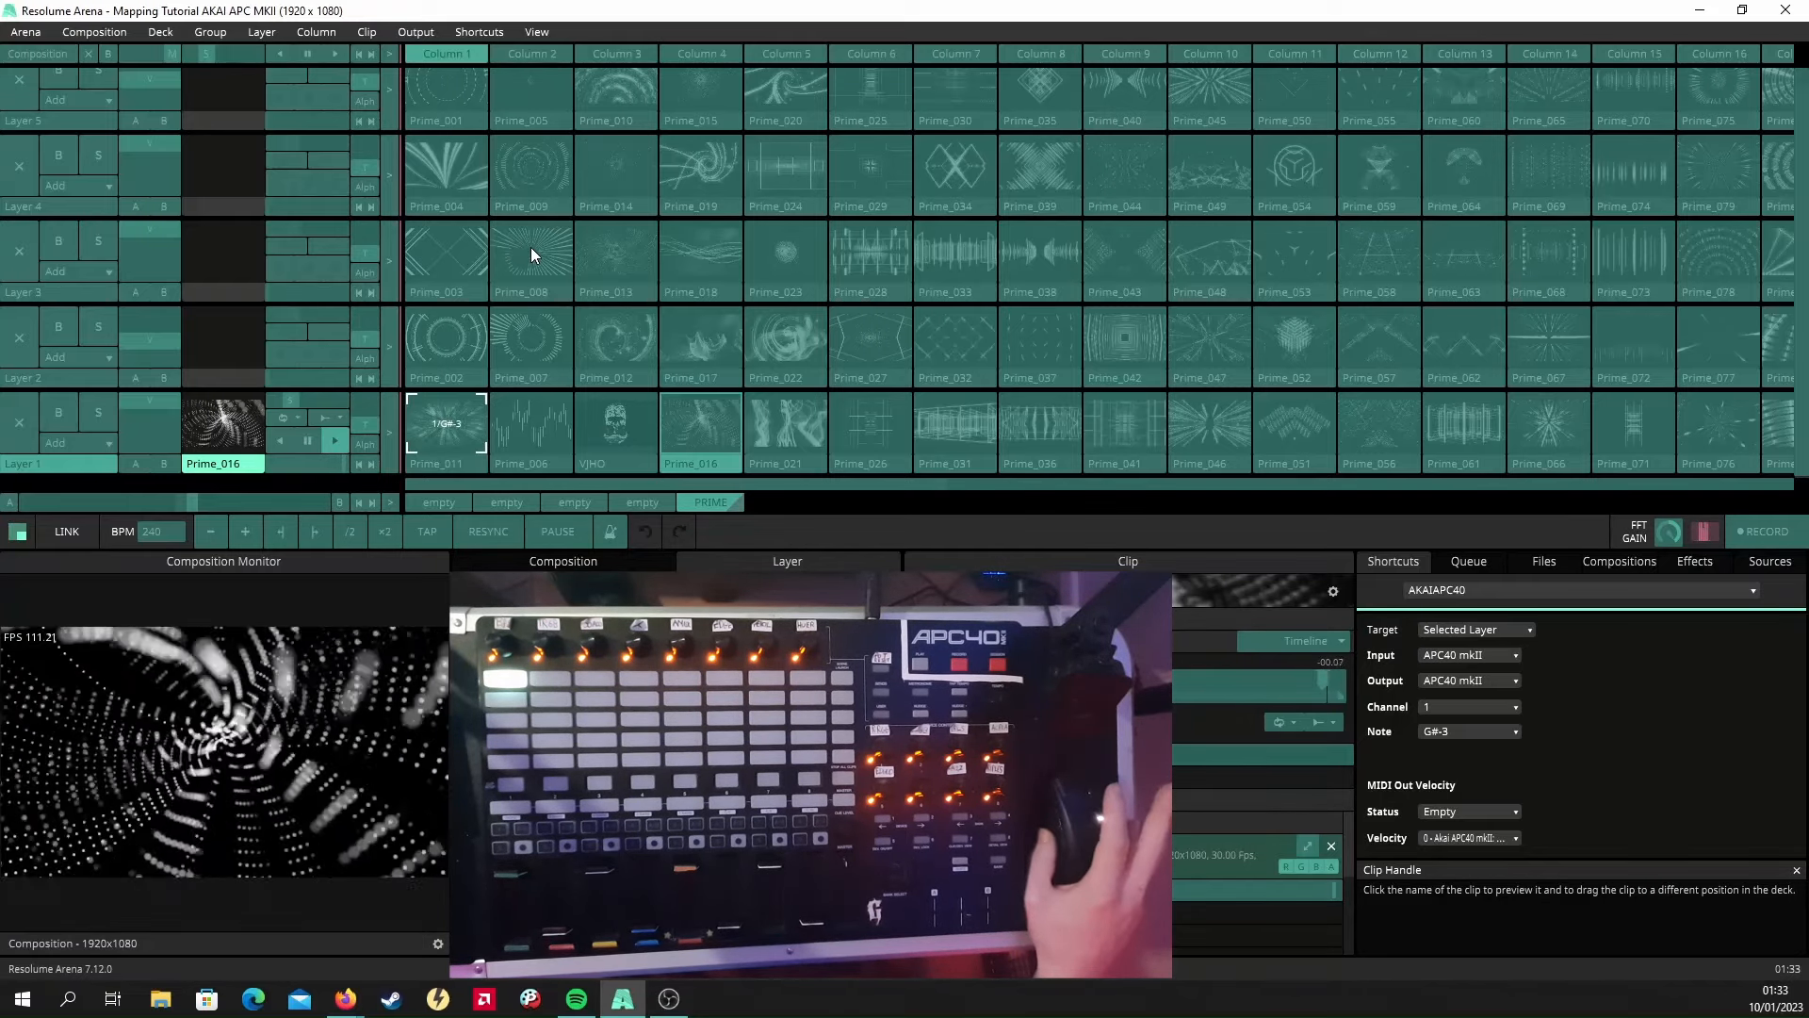
click(524, 433)
click(608, 424)
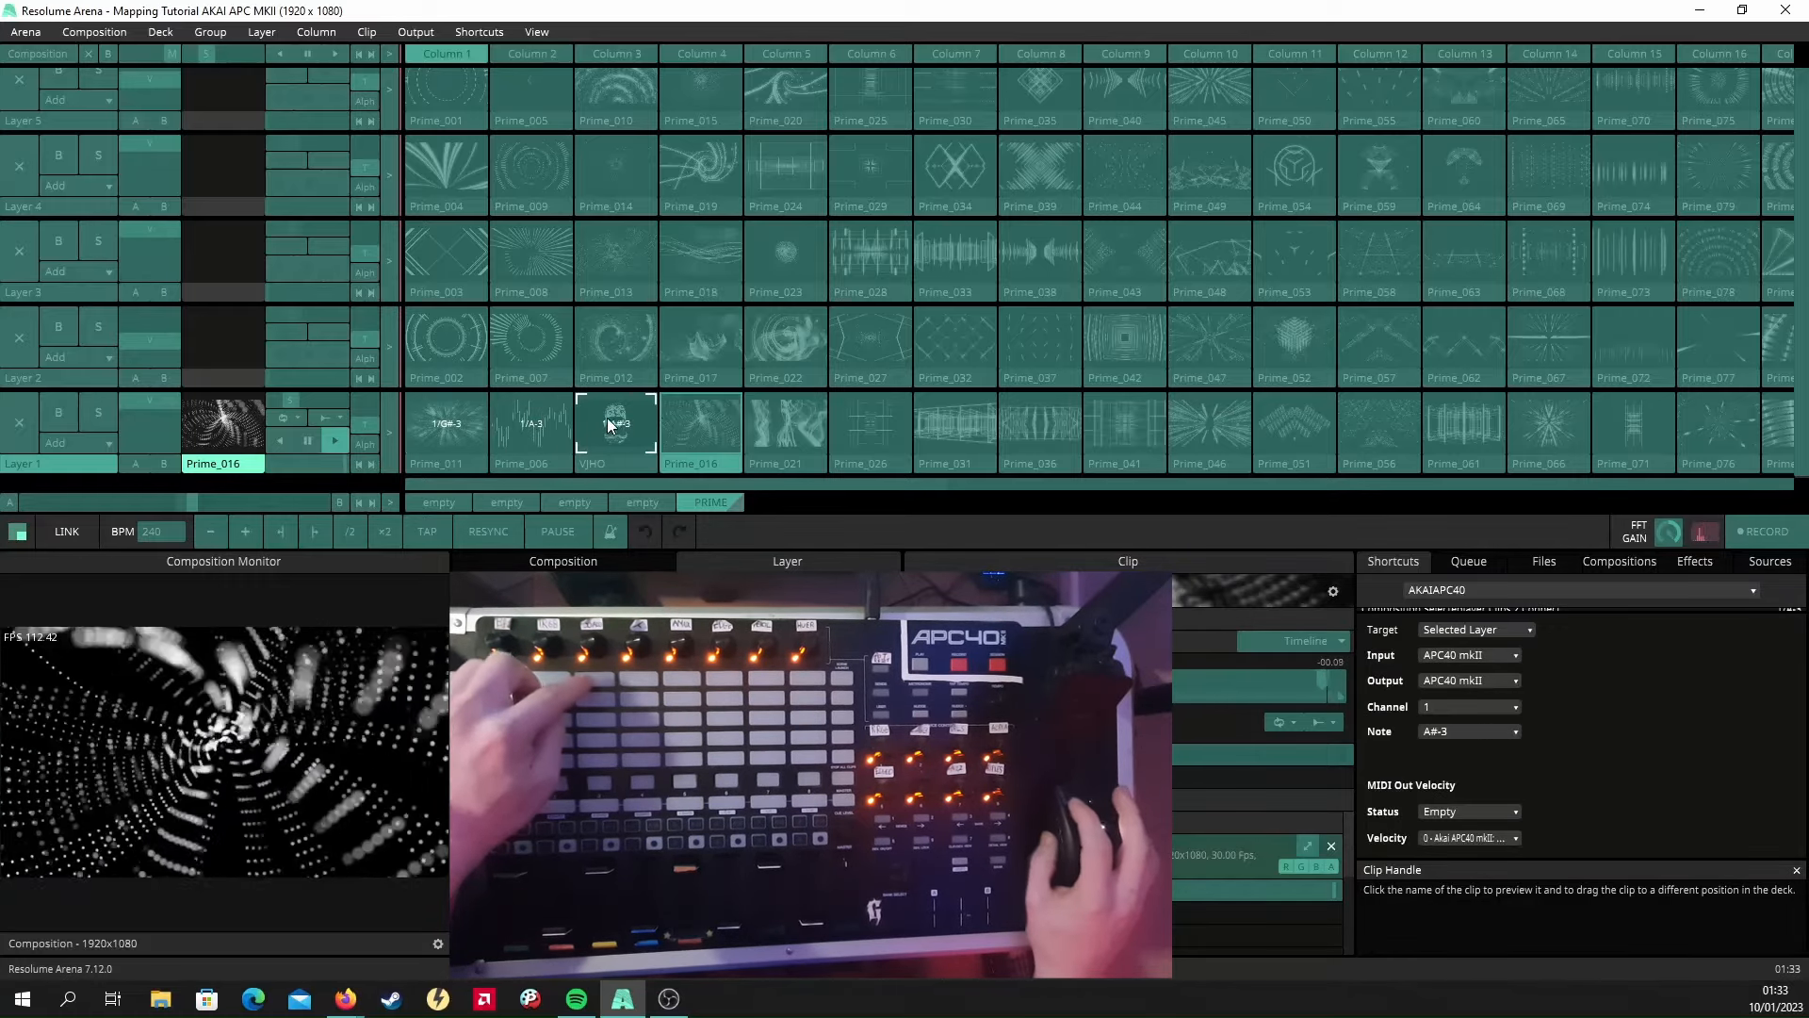
click(698, 425)
click(793, 421)
click(881, 431)
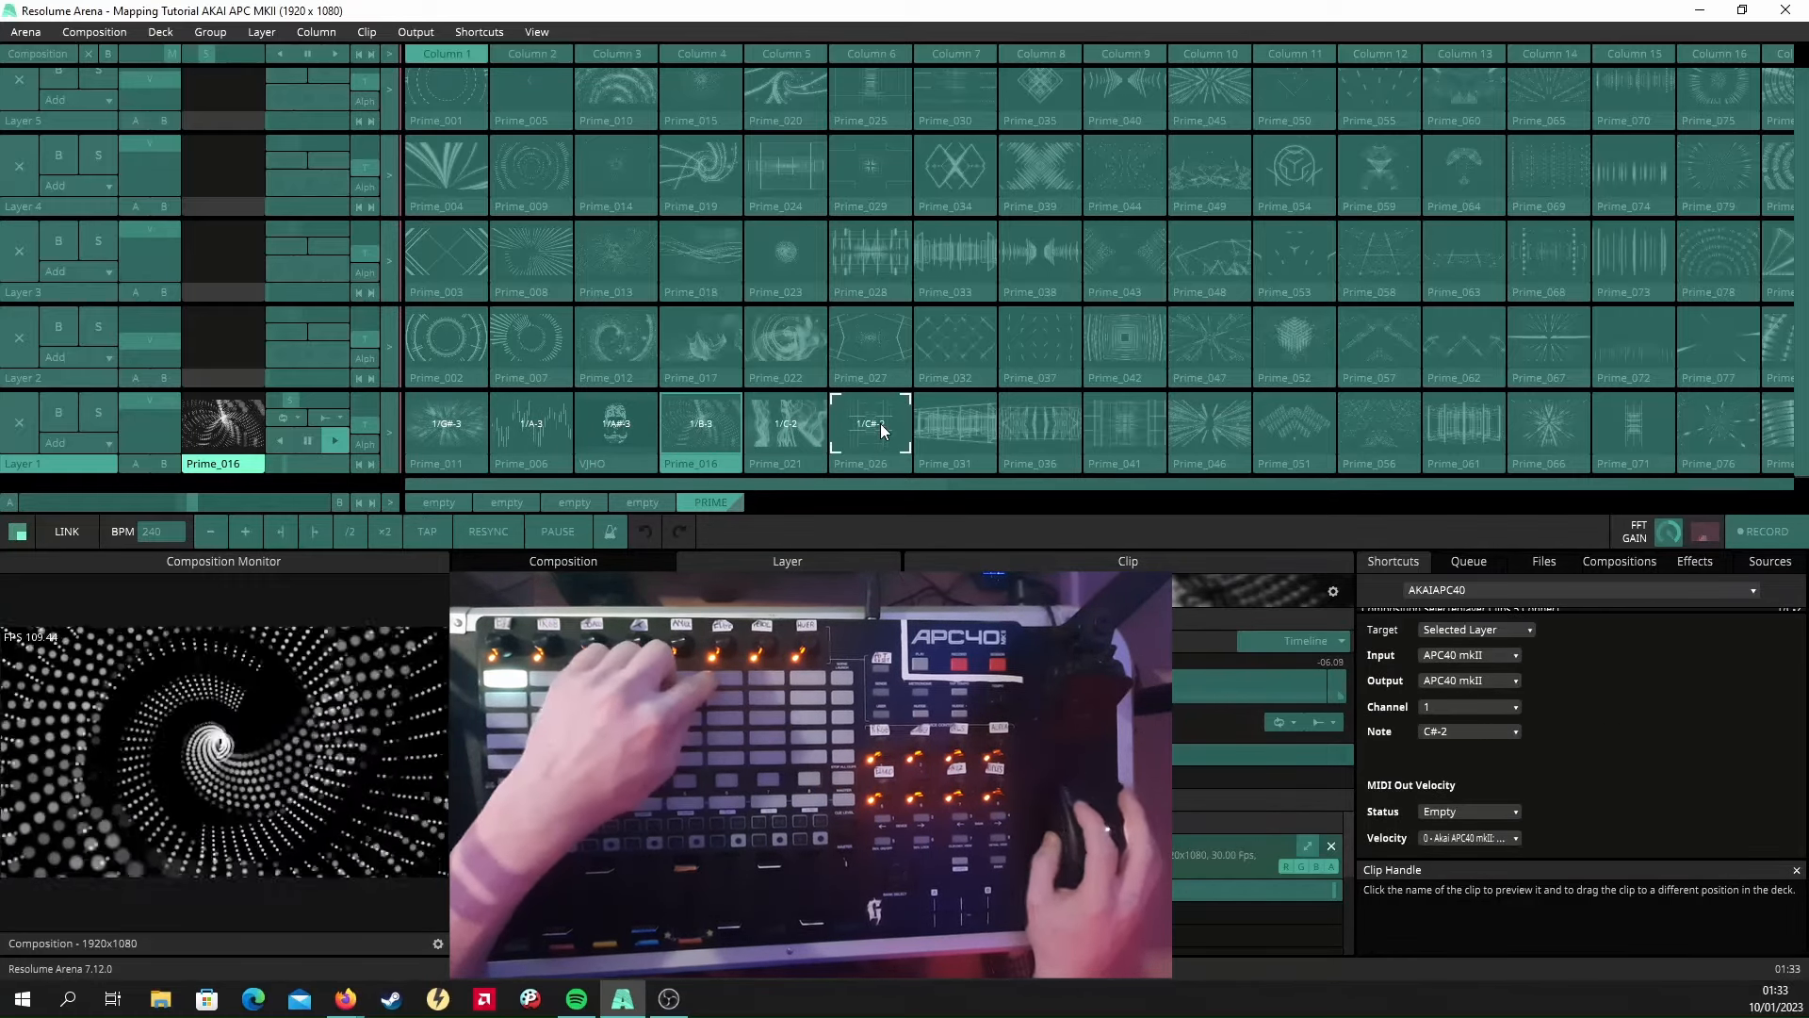
click(969, 422)
click(1059, 433)
Map Layer 1's clips in columns 9 to 16 to the second pad row, starting at note C-3, and leave MIDI editing.
click(1141, 426)
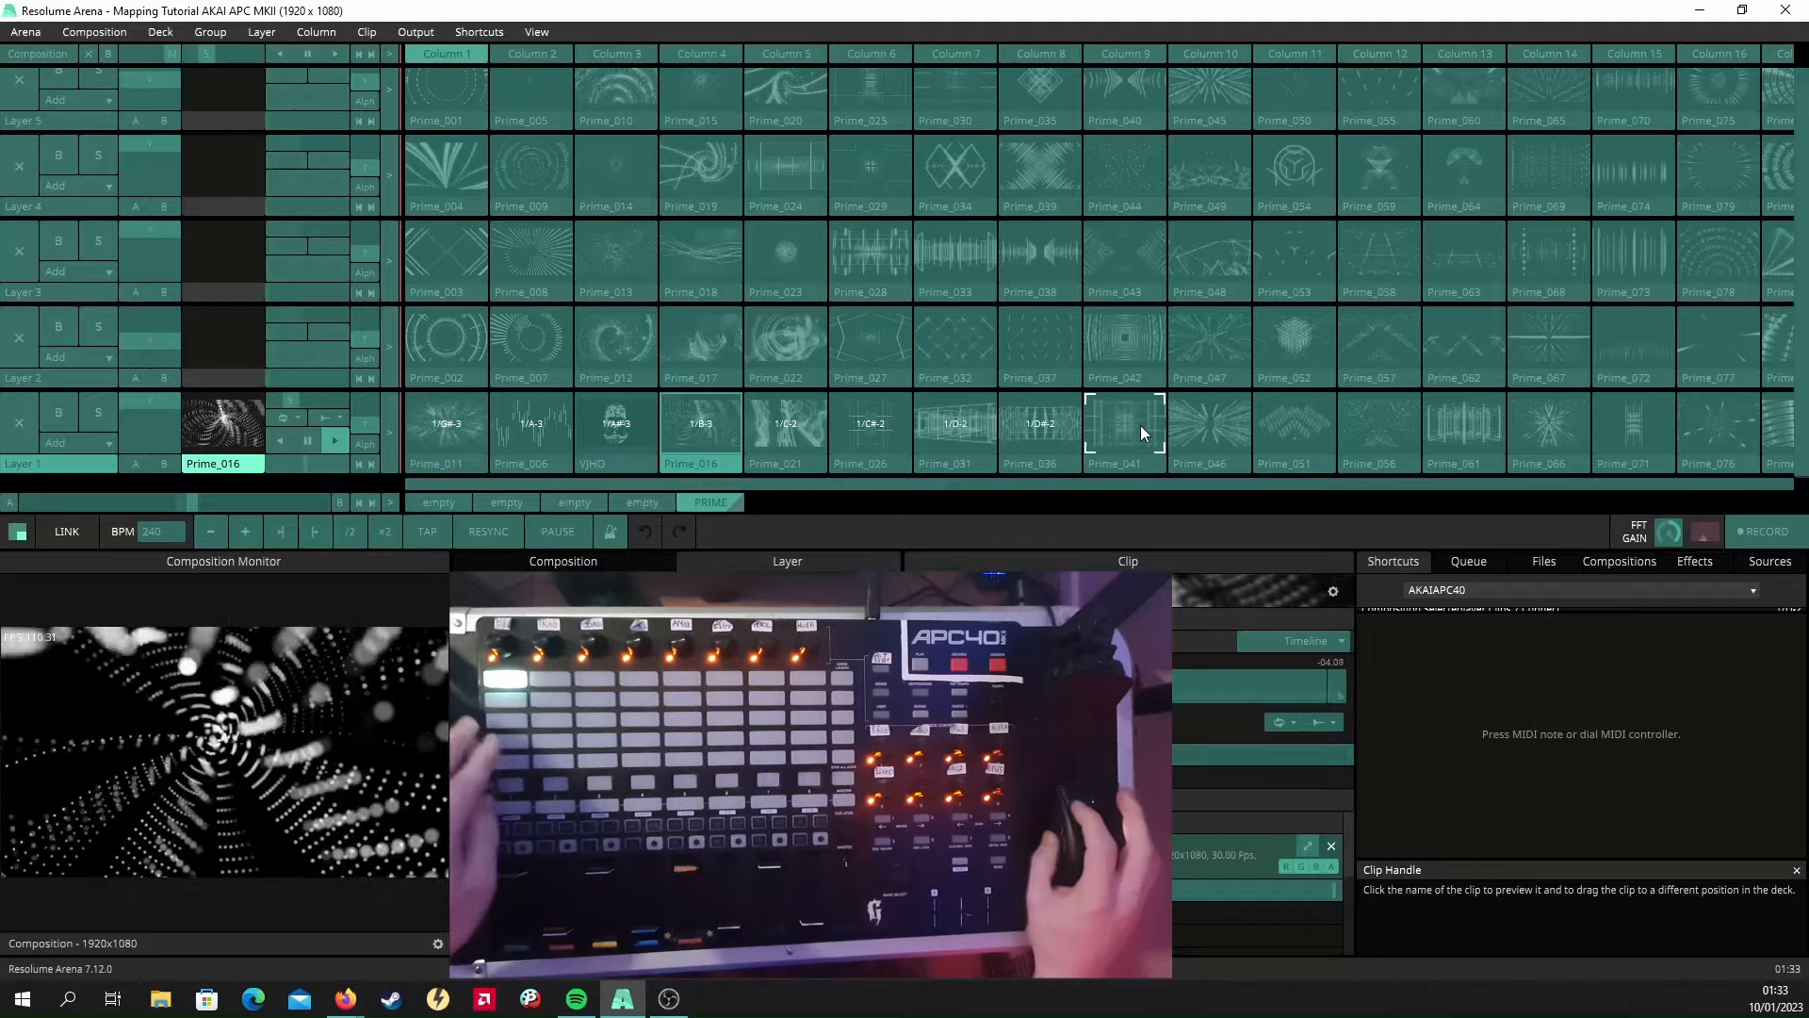
click(1211, 427)
click(1291, 424)
click(1355, 422)
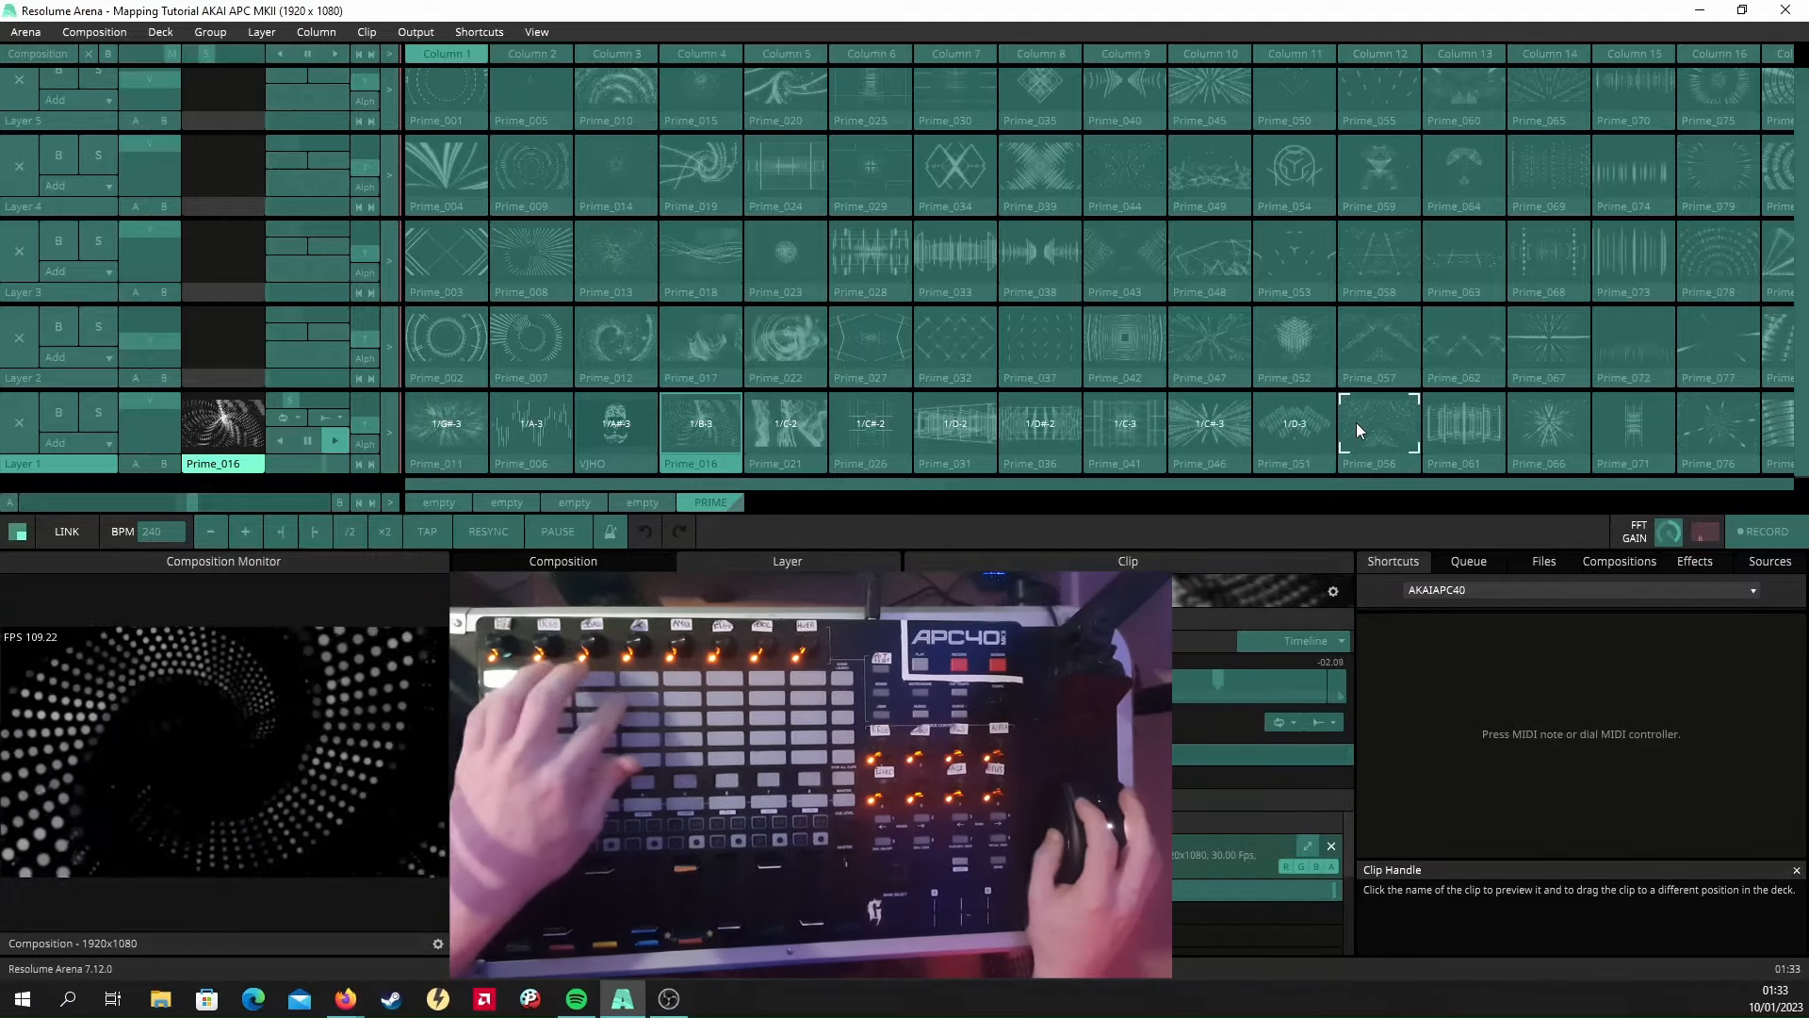
click(1472, 421)
click(1549, 422)
click(1633, 423)
click(1715, 424)
click(478, 32)
click(495, 77)
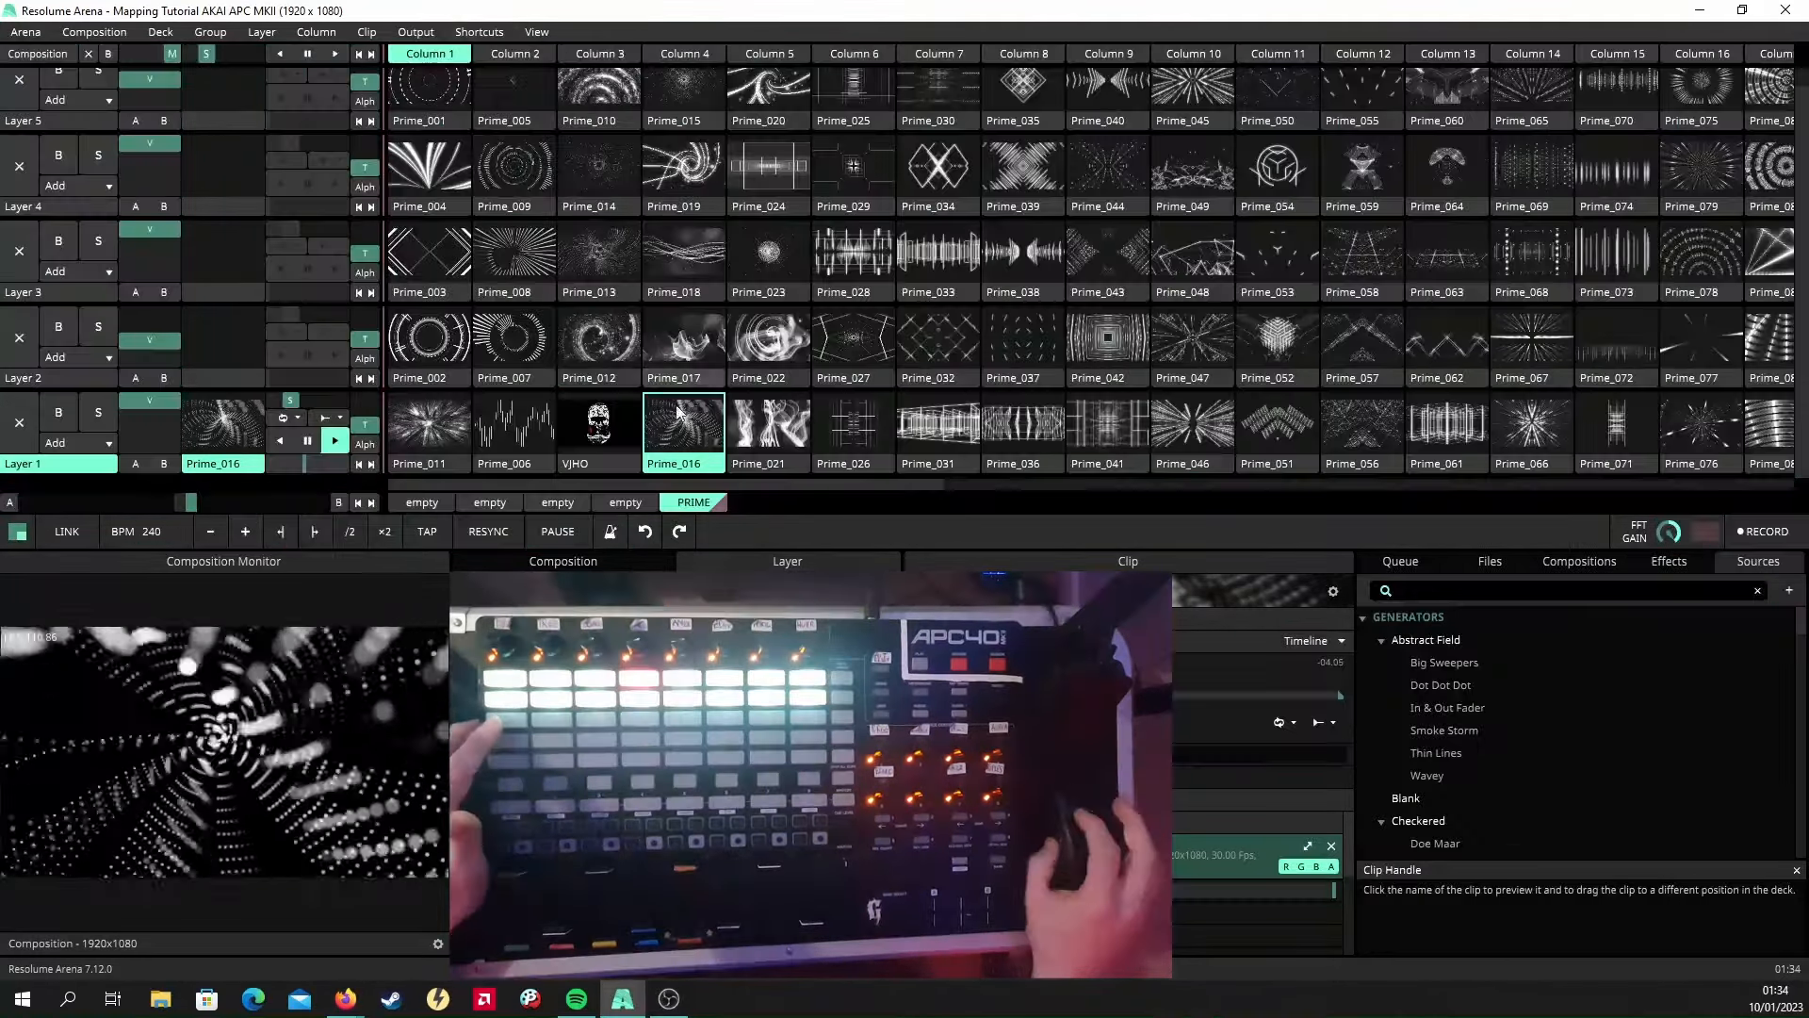
Map Layer 1's clips in columns 17 to 24 to the controller's third pad row, notes E-4 to B-4.
drag(747, 485, 1251, 426)
click(478, 33)
click(494, 77)
click(495, 429)
click(573, 424)
click(655, 422)
click(739, 420)
click(826, 419)
click(910, 420)
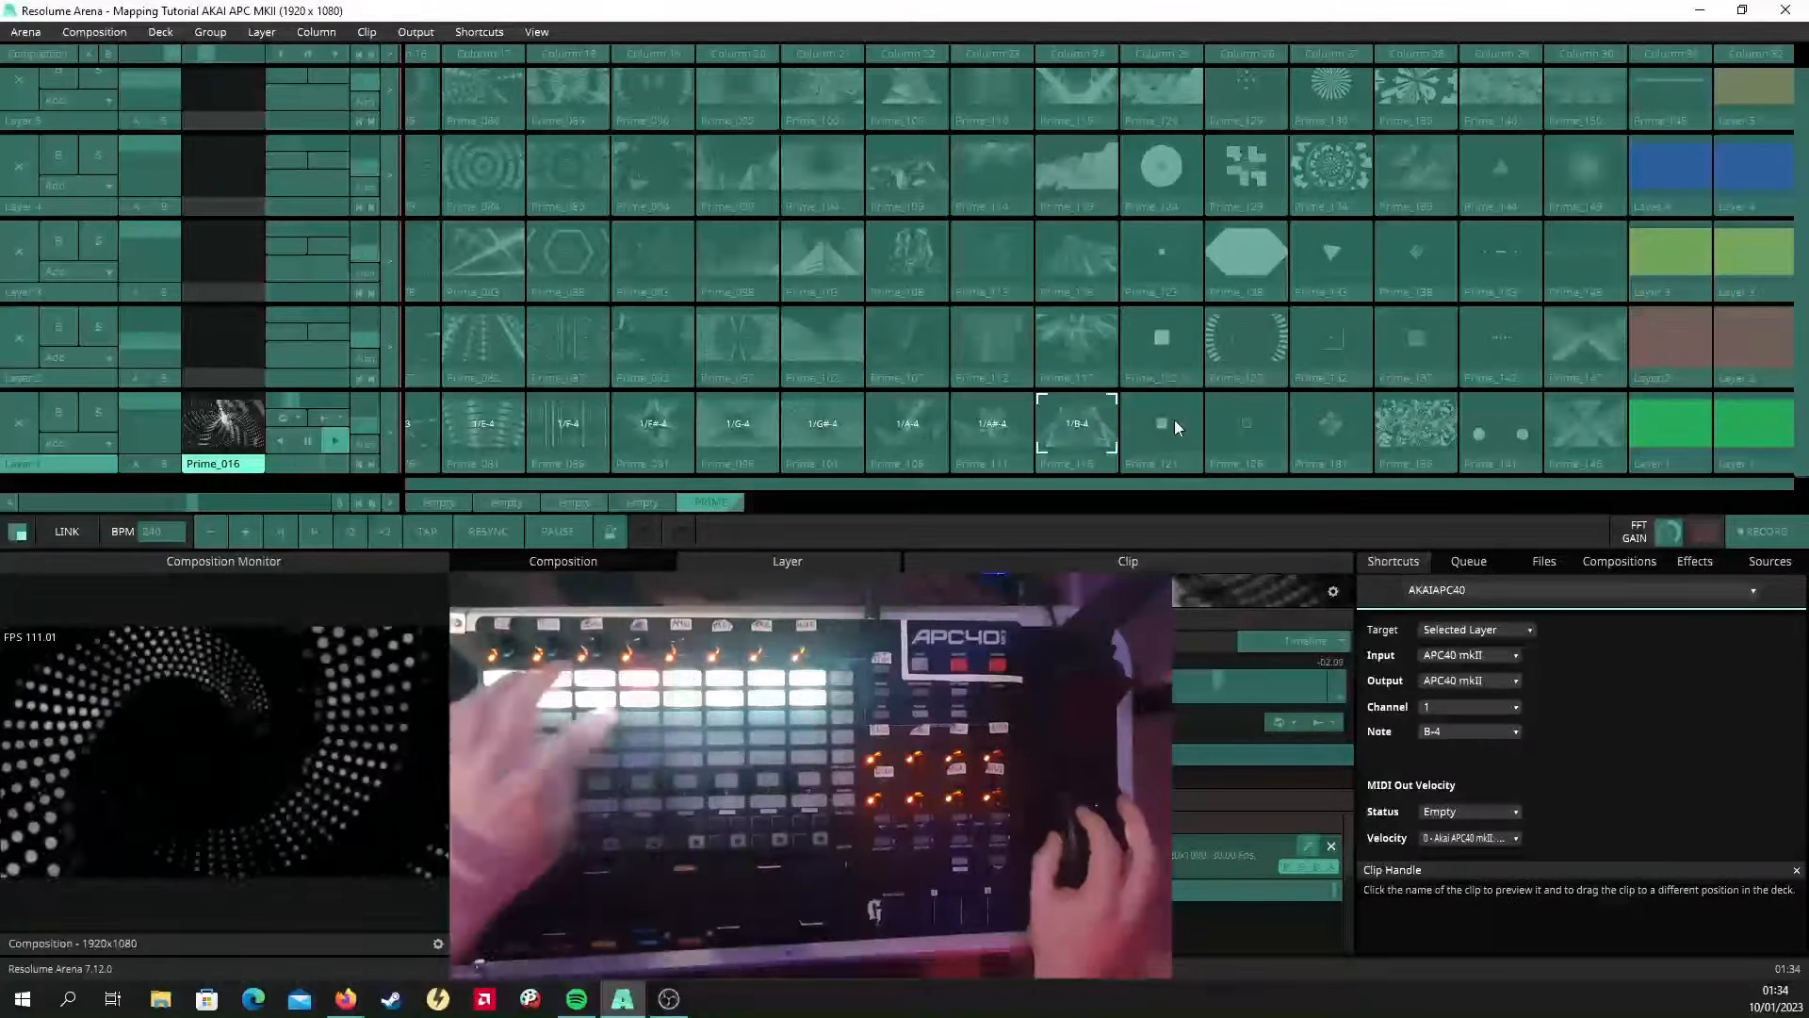
Map Layer 1's clips in columns 25 to 32 to the fourth pad row, ending at note D#-4, and leave MIDI editing.
click(1502, 428)
click(1587, 427)
click(1670, 426)
click(1753, 425)
click(479, 32)
click(495, 77)
Map Layer 1's clips in columns 33 to 40 to the fifth pad row, notes C-5 to G-5, and leave MIDI editing.
drag(1046, 484, 1365, 484)
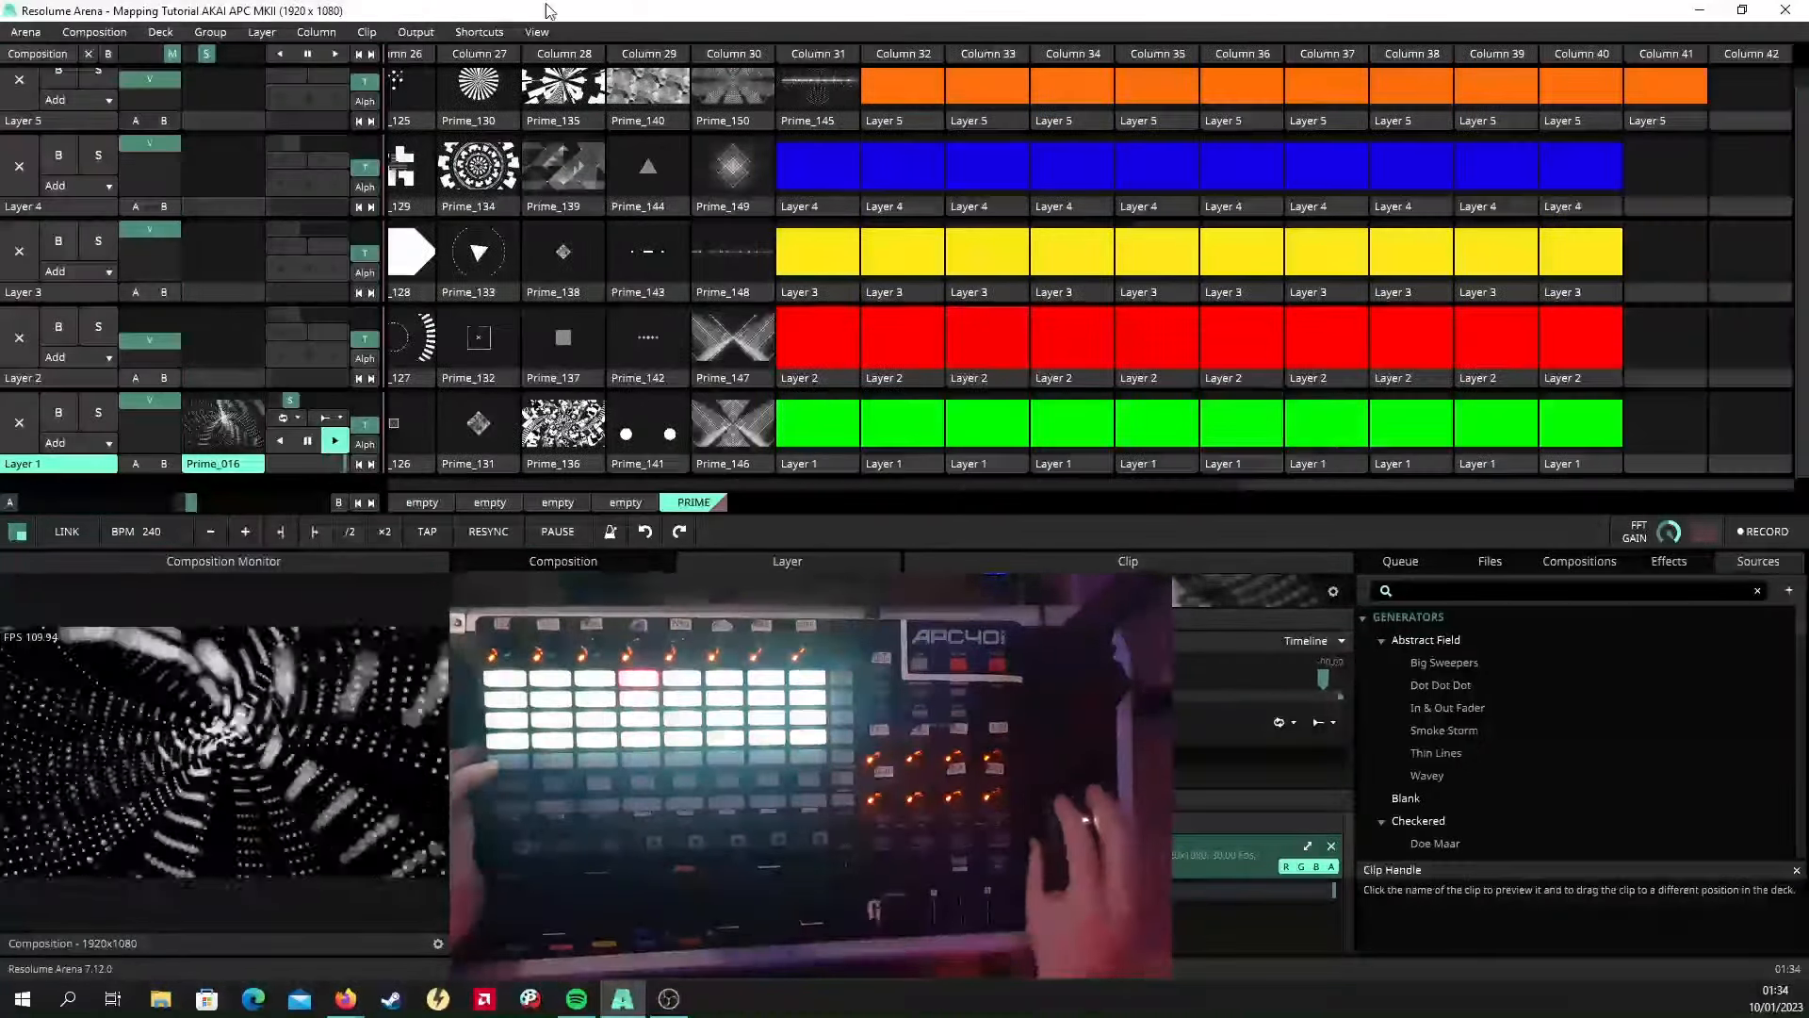
click(479, 32)
click(1174, 423)
click(1259, 423)
click(1344, 423)
click(1432, 421)
click(1514, 424)
click(1590, 426)
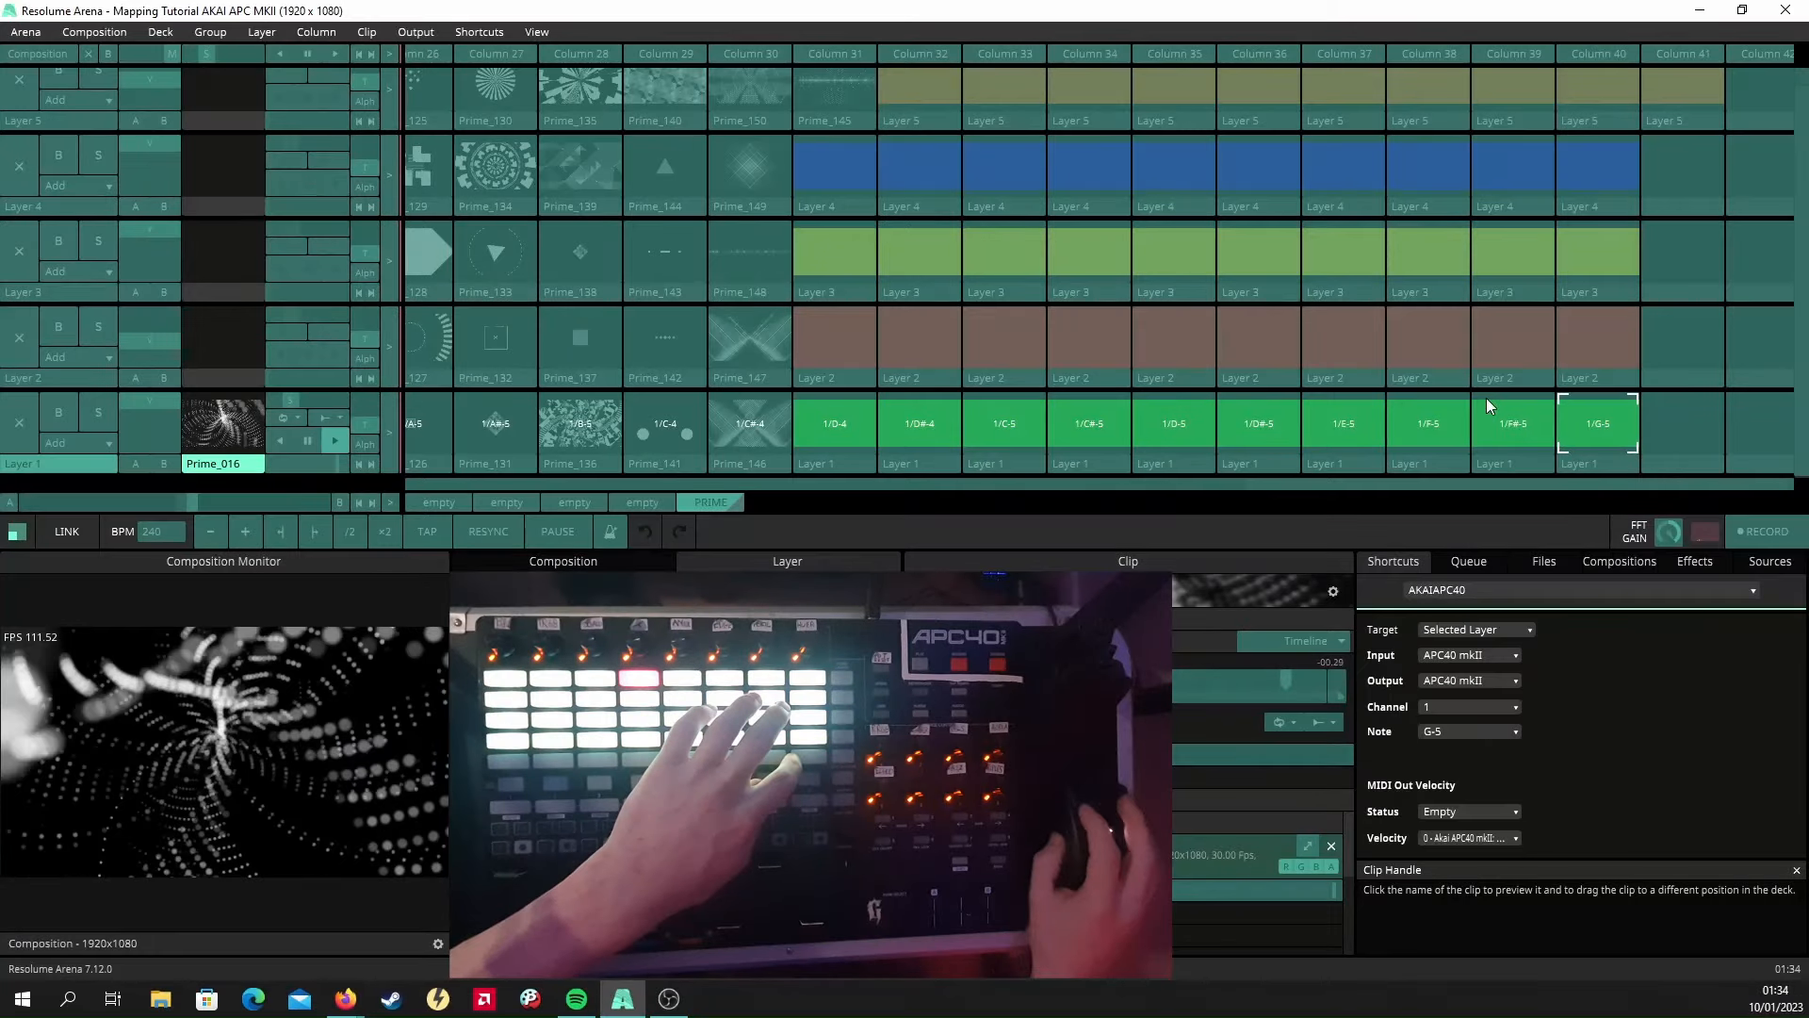
click(479, 32)
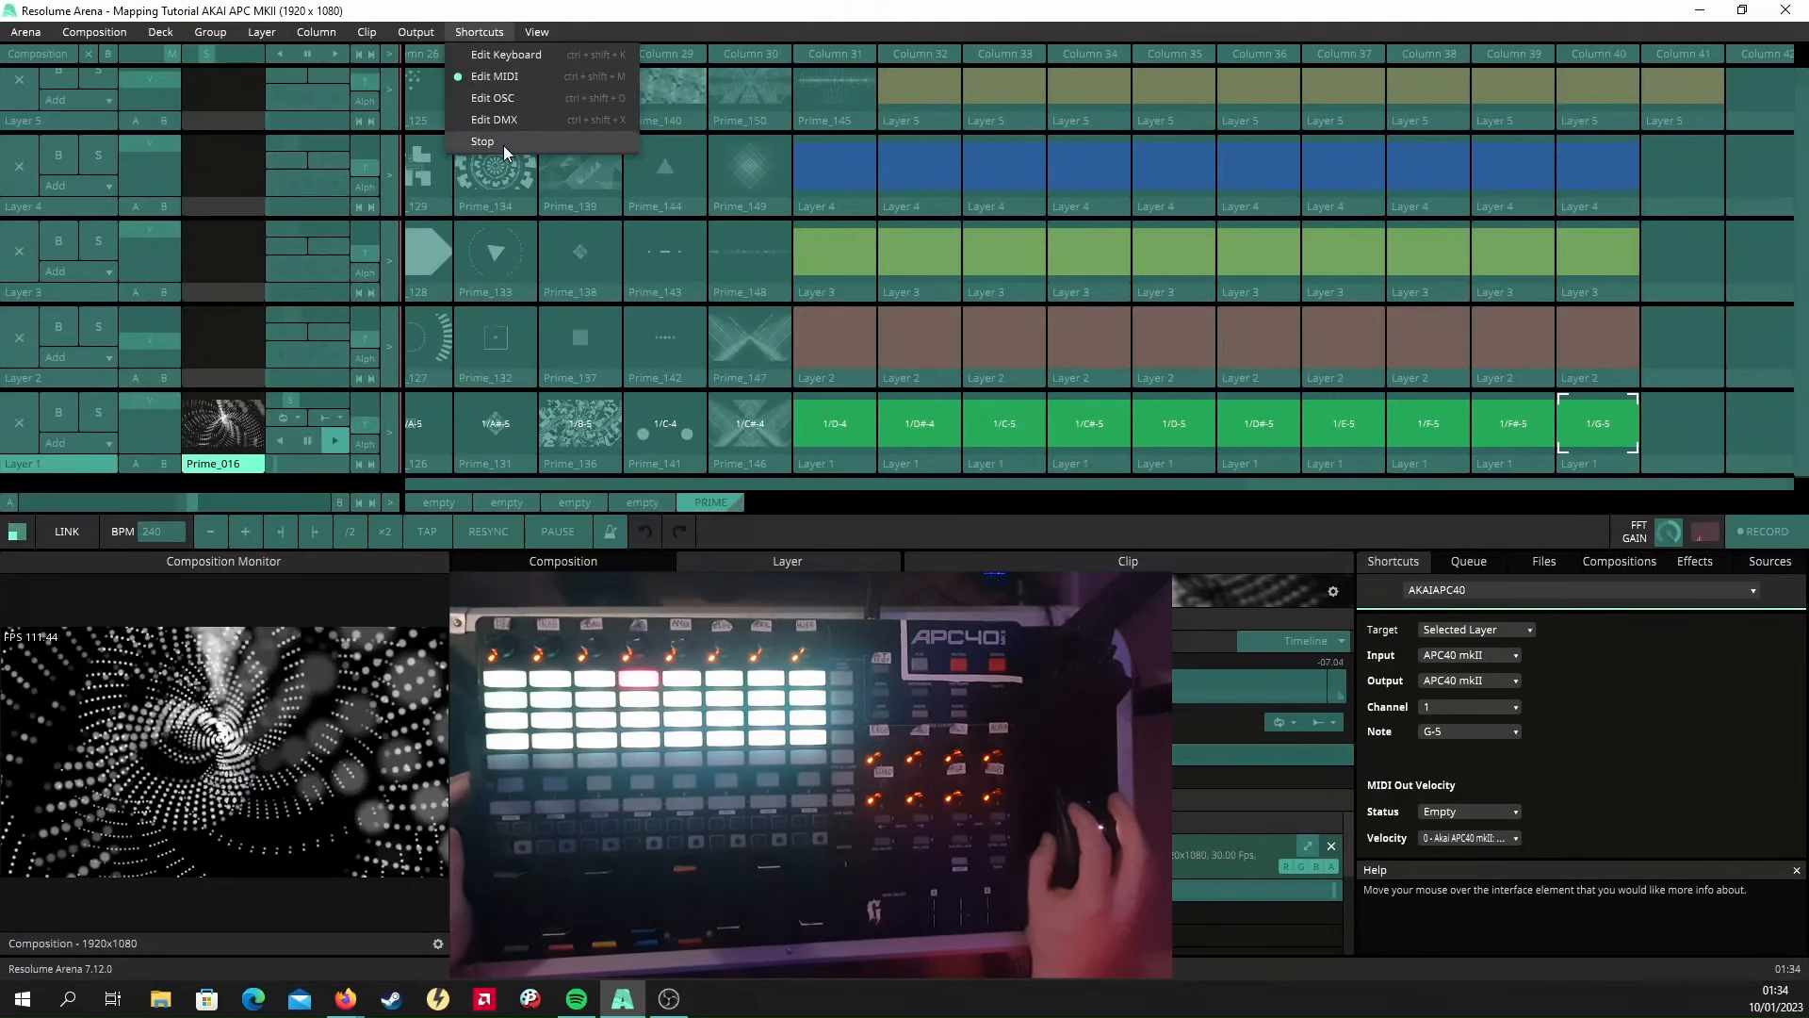
click(504, 145)
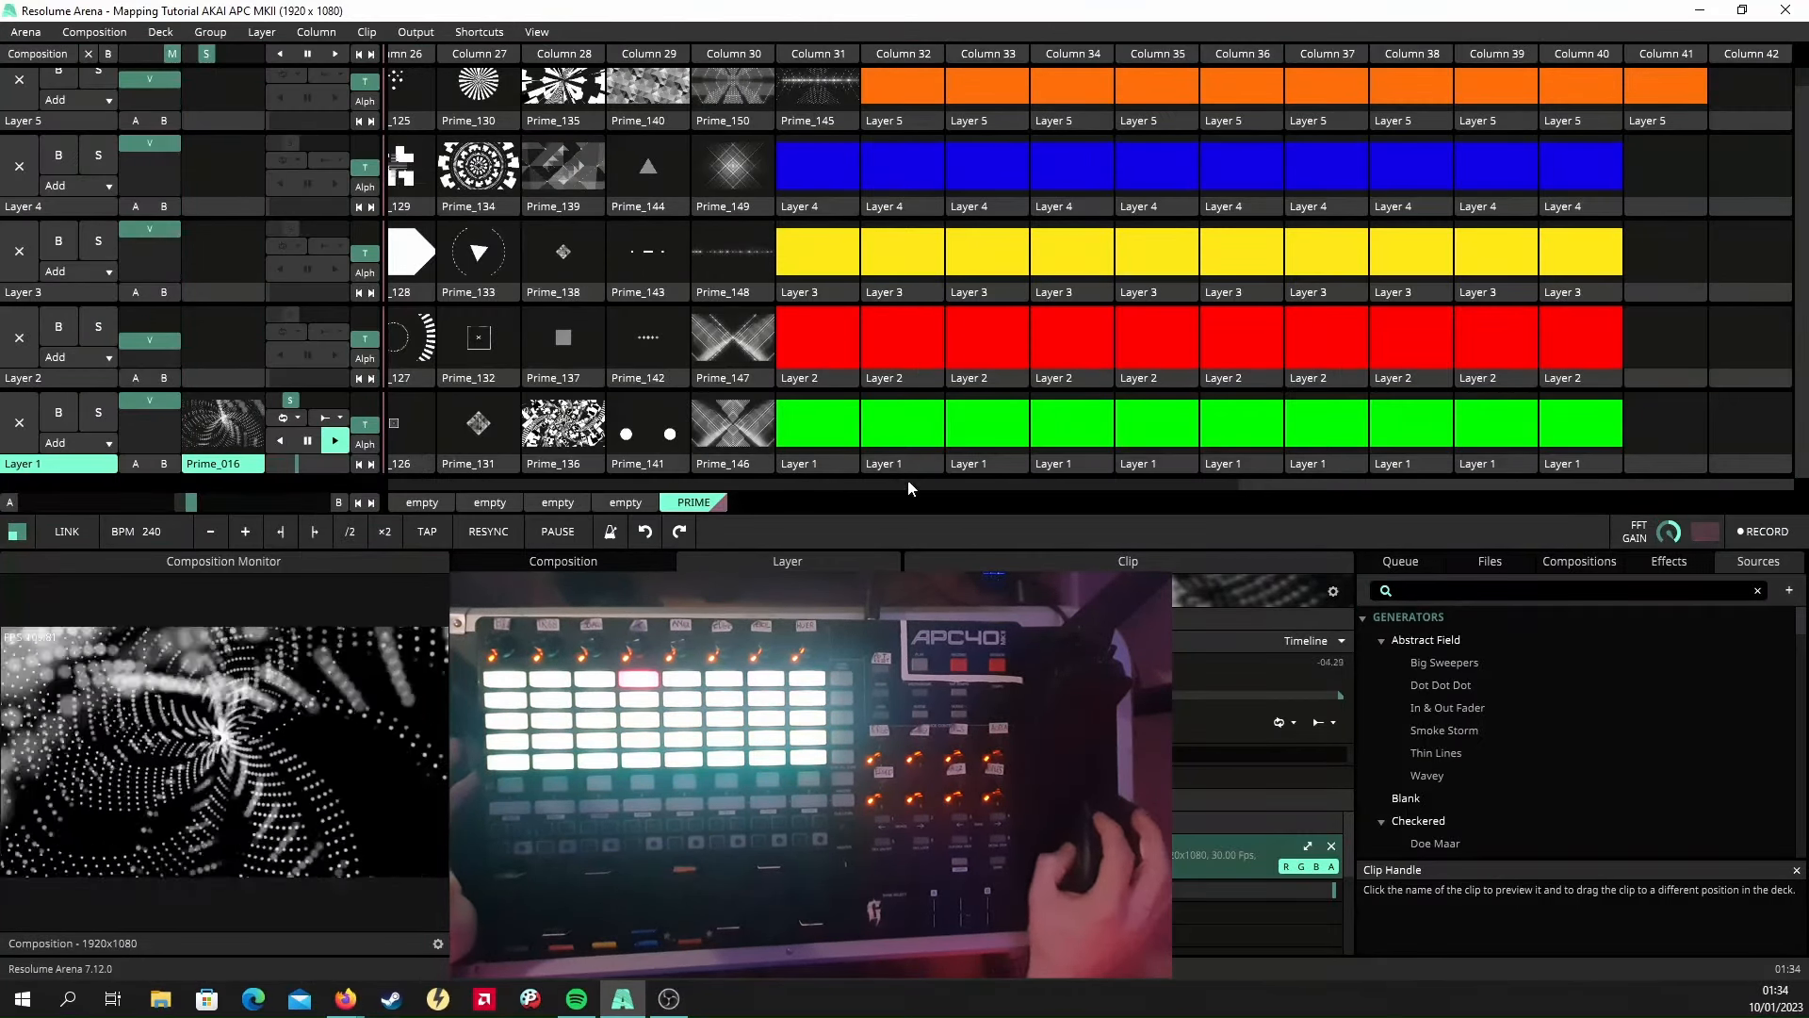
drag(1266, 488, 331, 457)
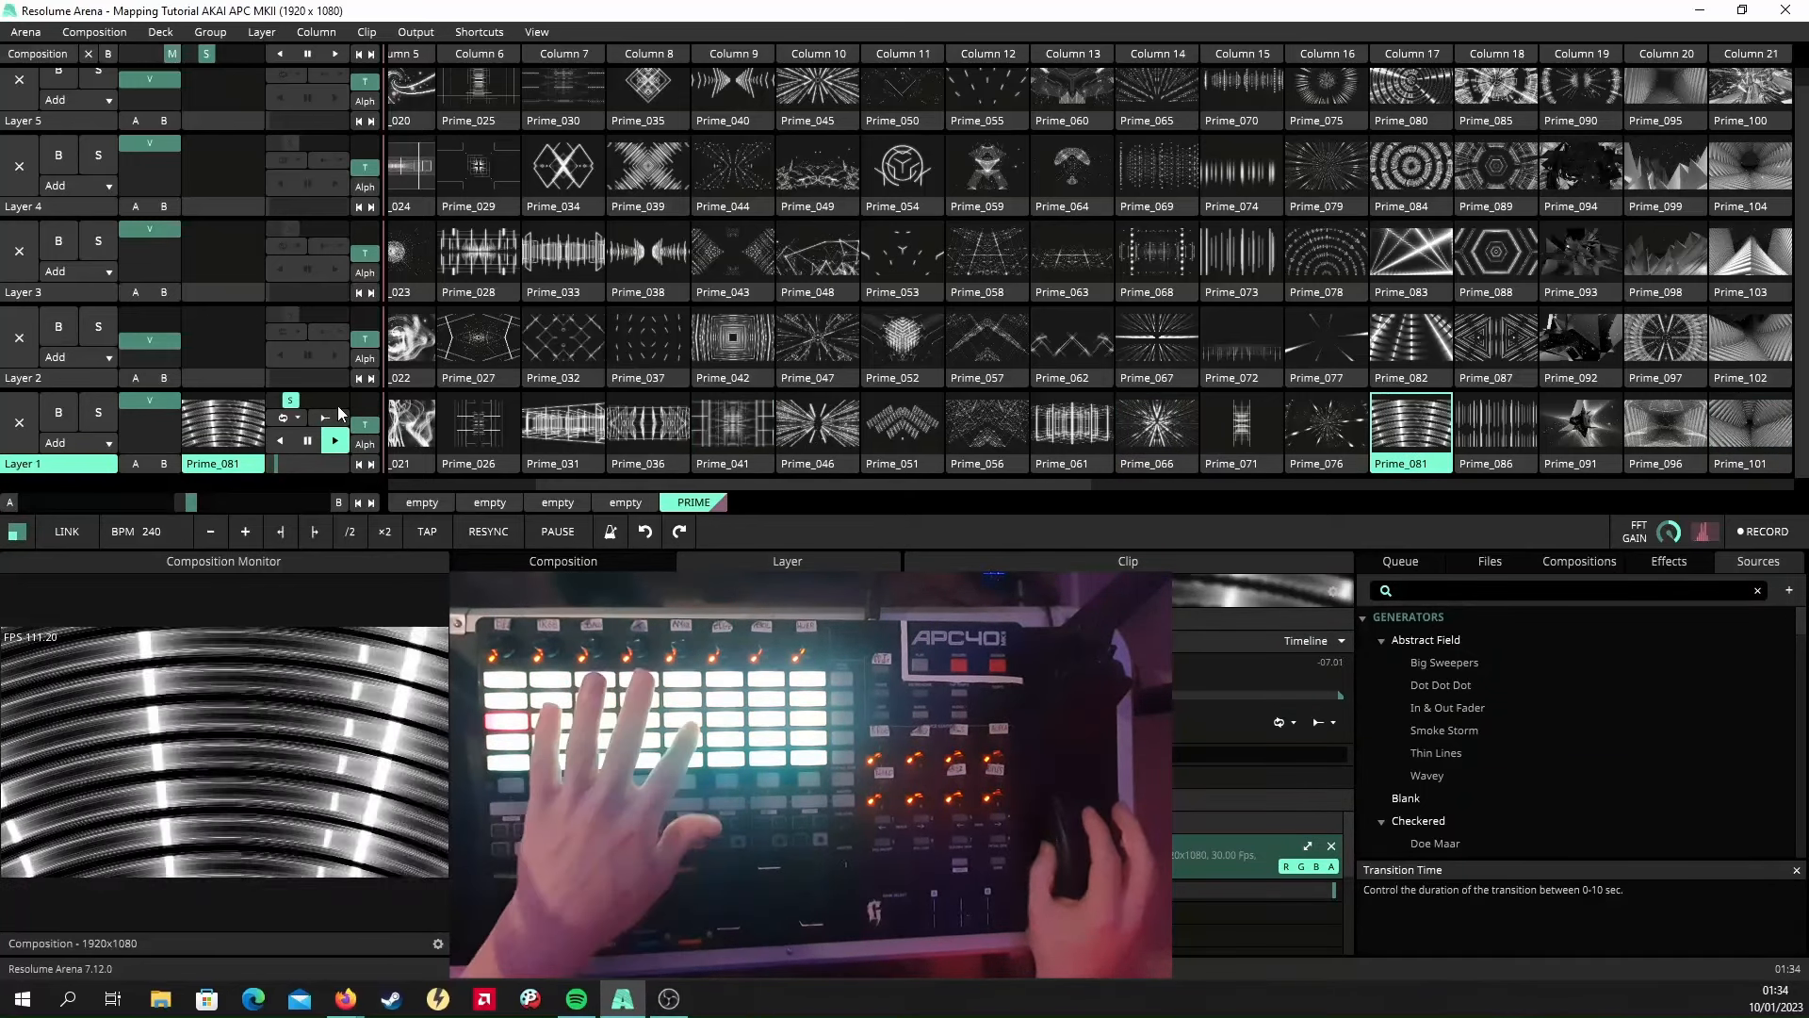
Alternate the selection between Layer 2 and Layer 1 to test that the pads trigger the selected layer's clips.
click(98, 381)
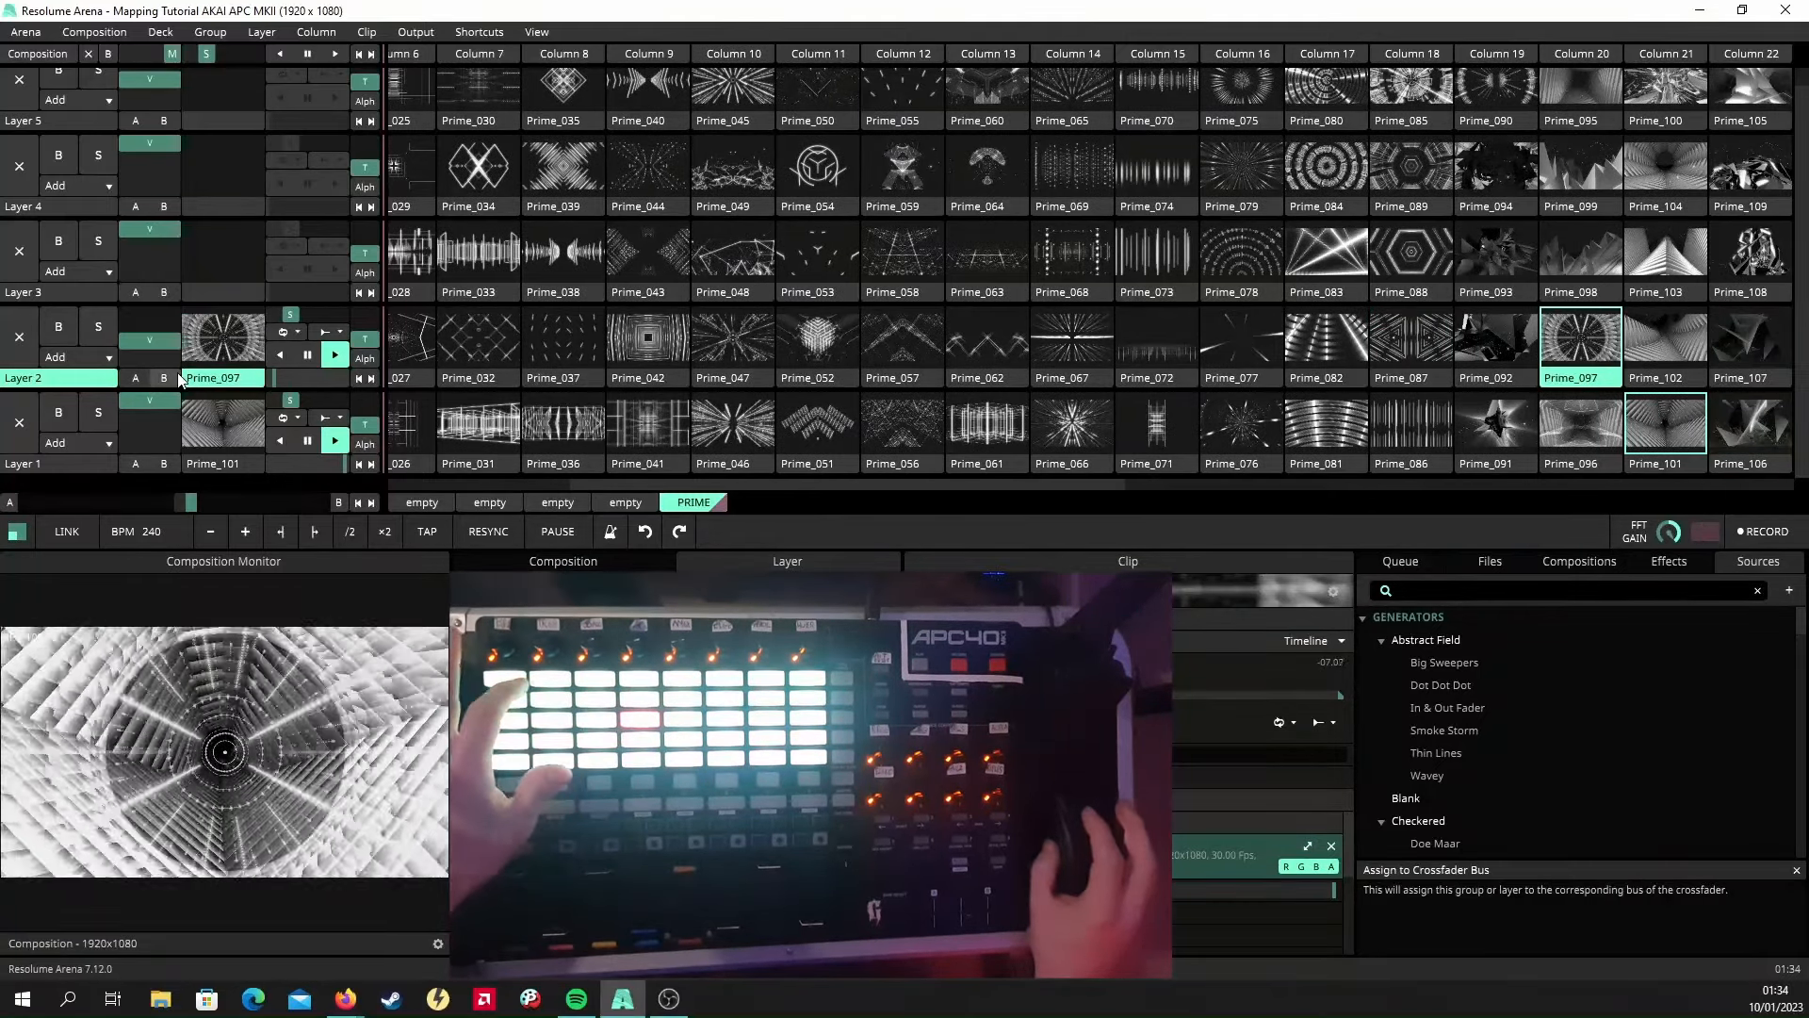
click(88, 466)
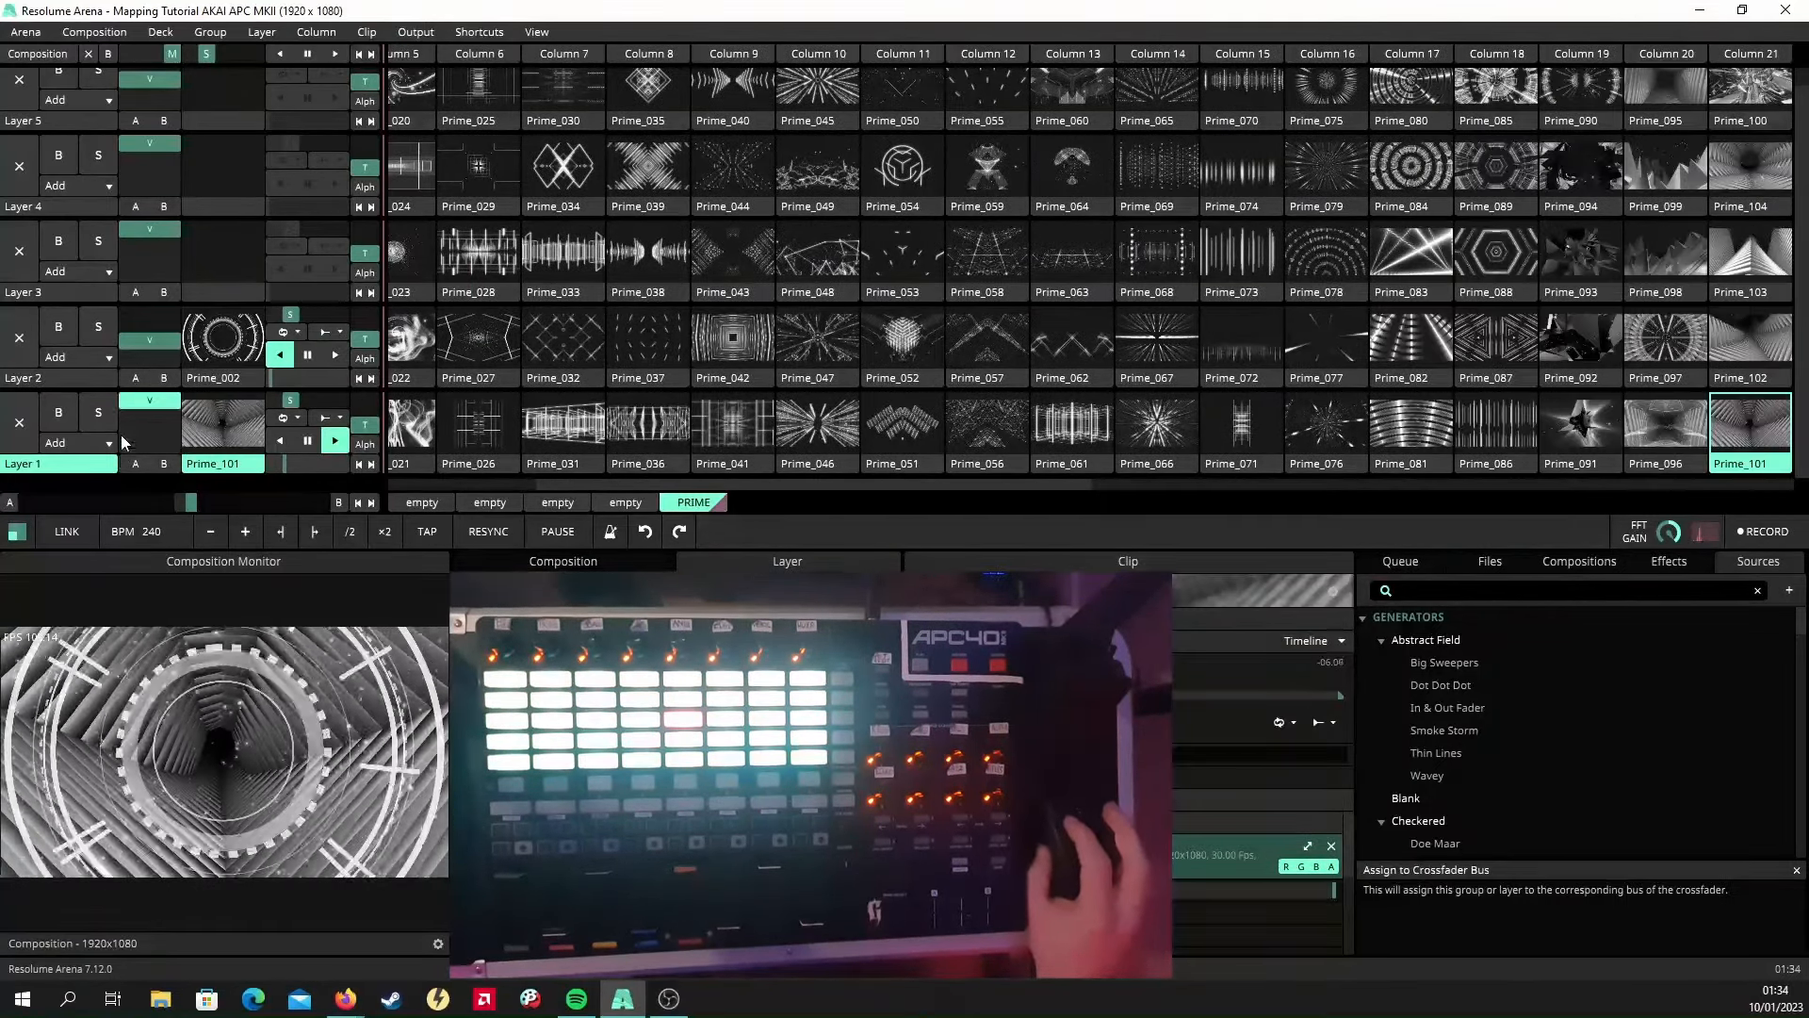
click(76, 379)
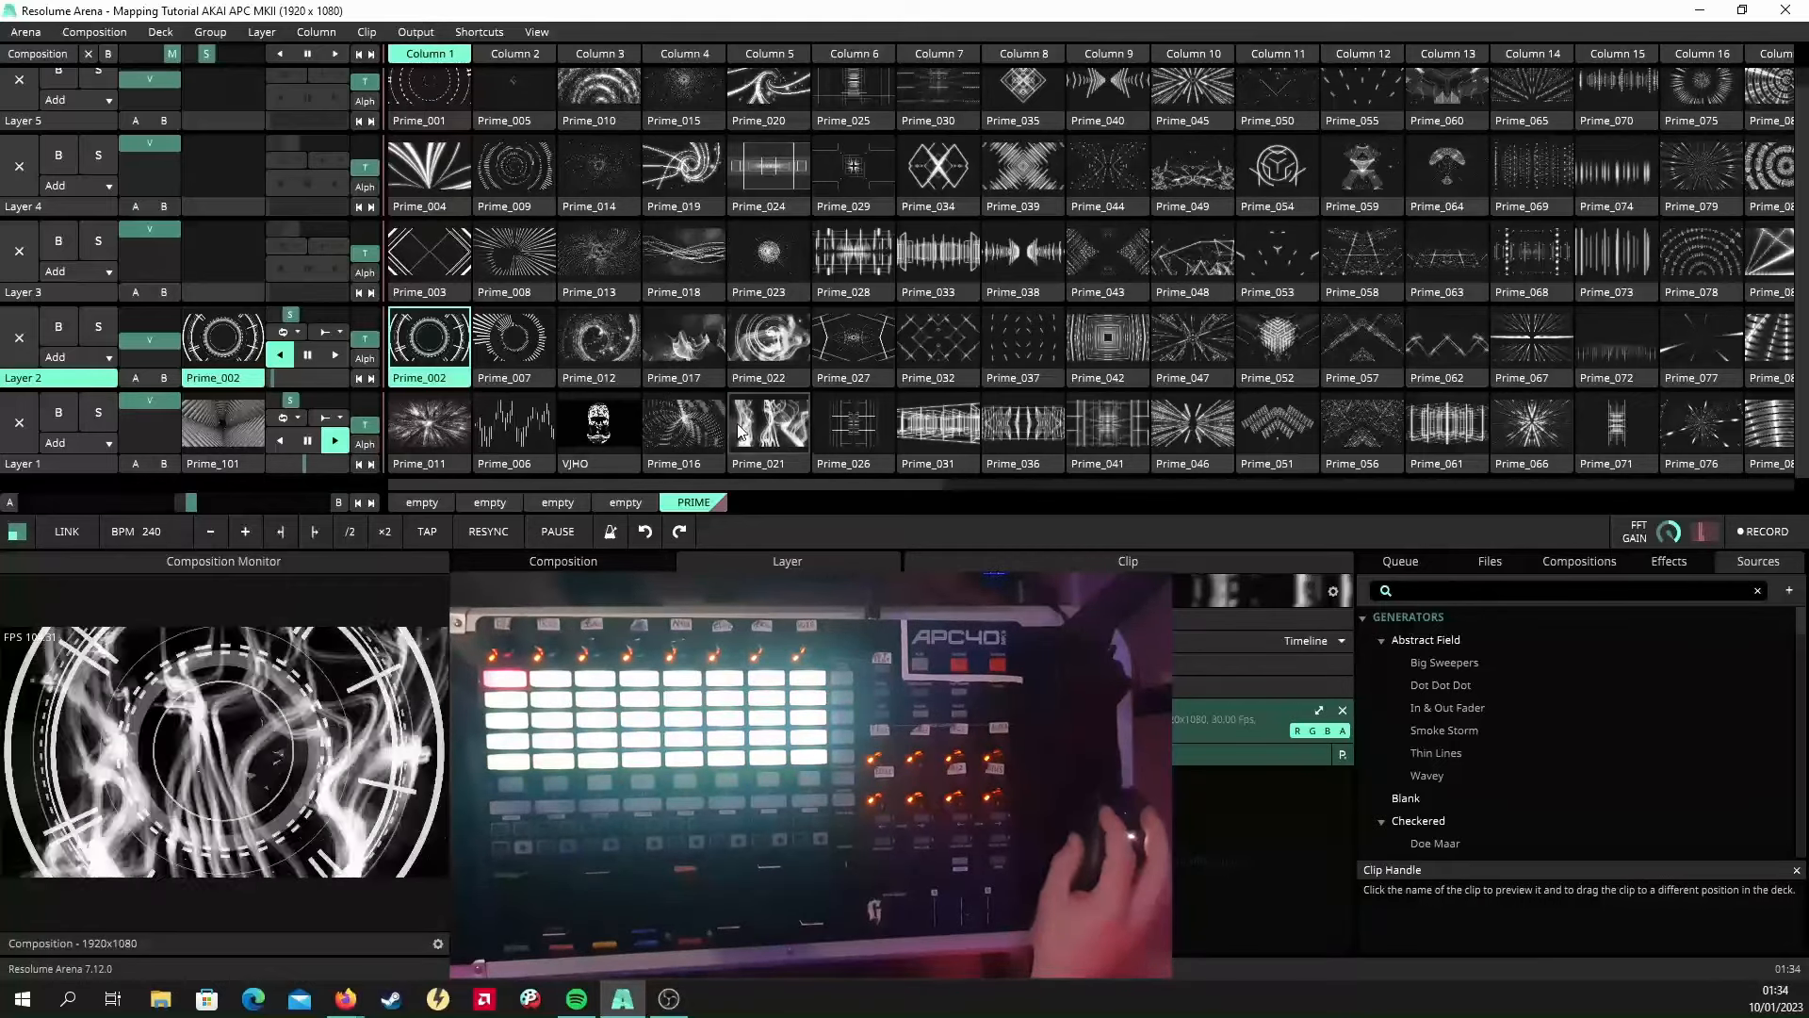
click(62, 466)
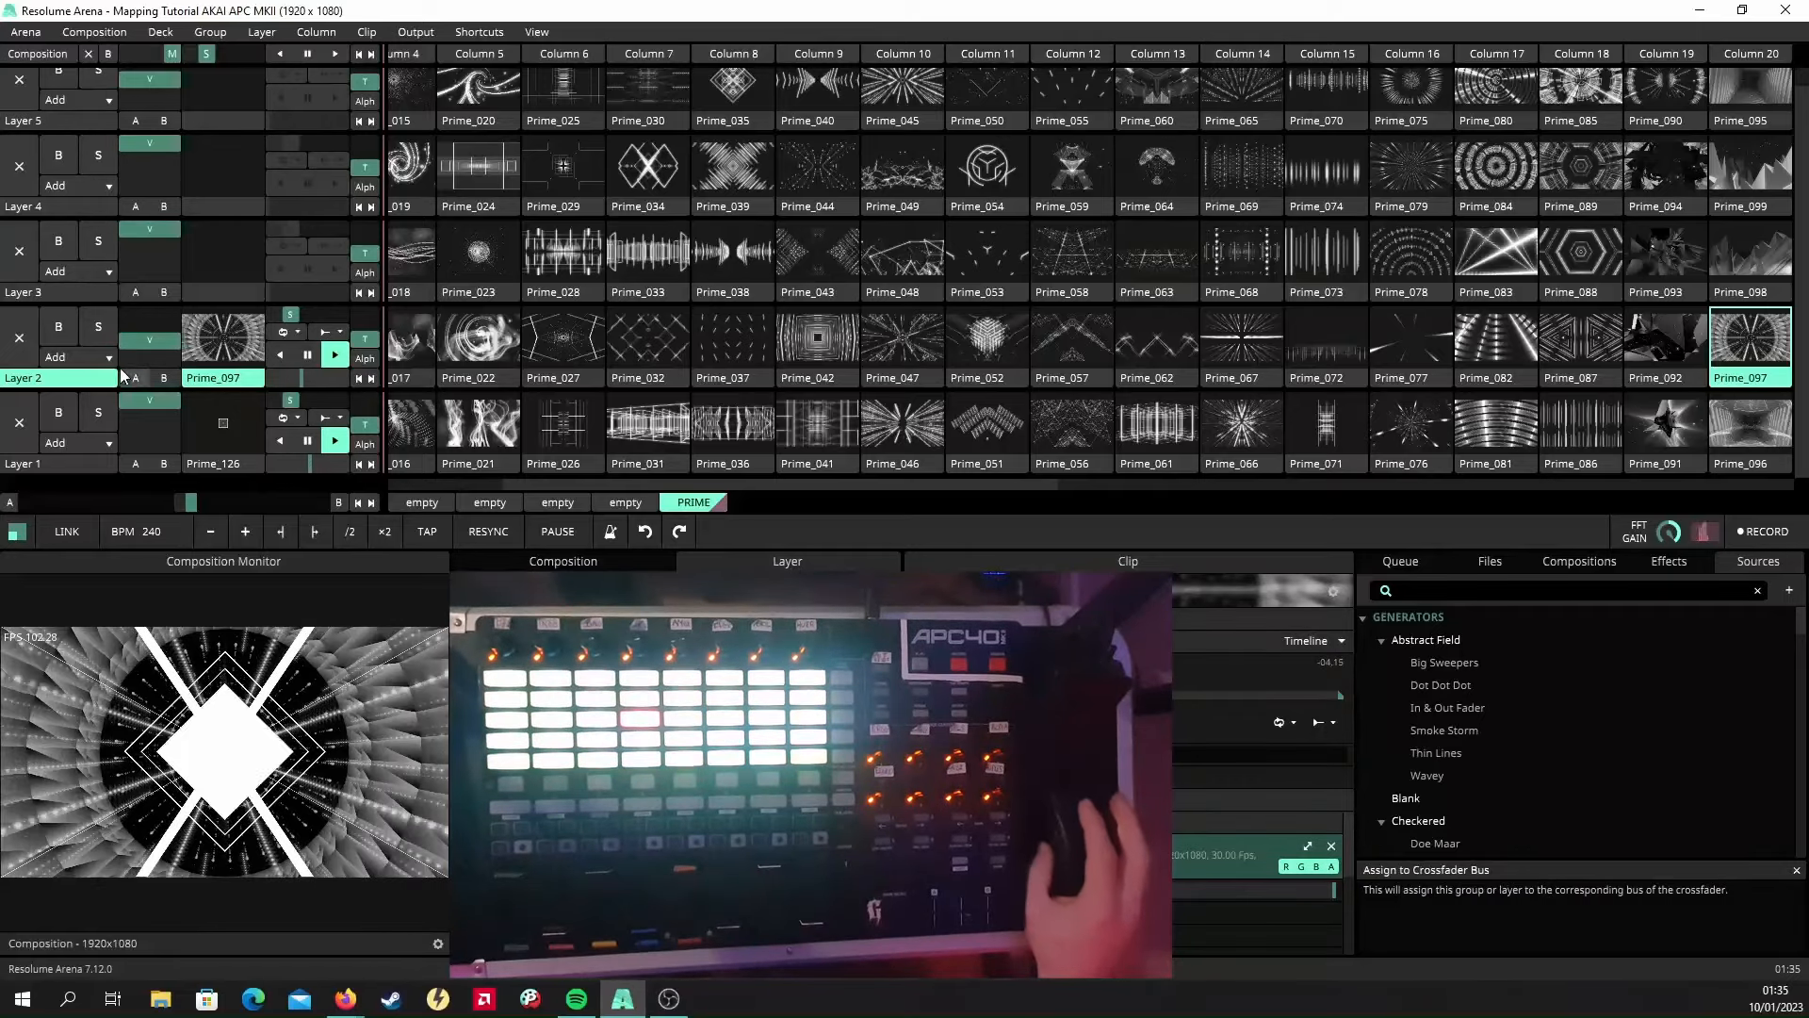
Map selection of Layers 1 to 5 to controller notes D2, C#2, C2, B1 and A#1, and leave MIDI editing.
click(479, 32)
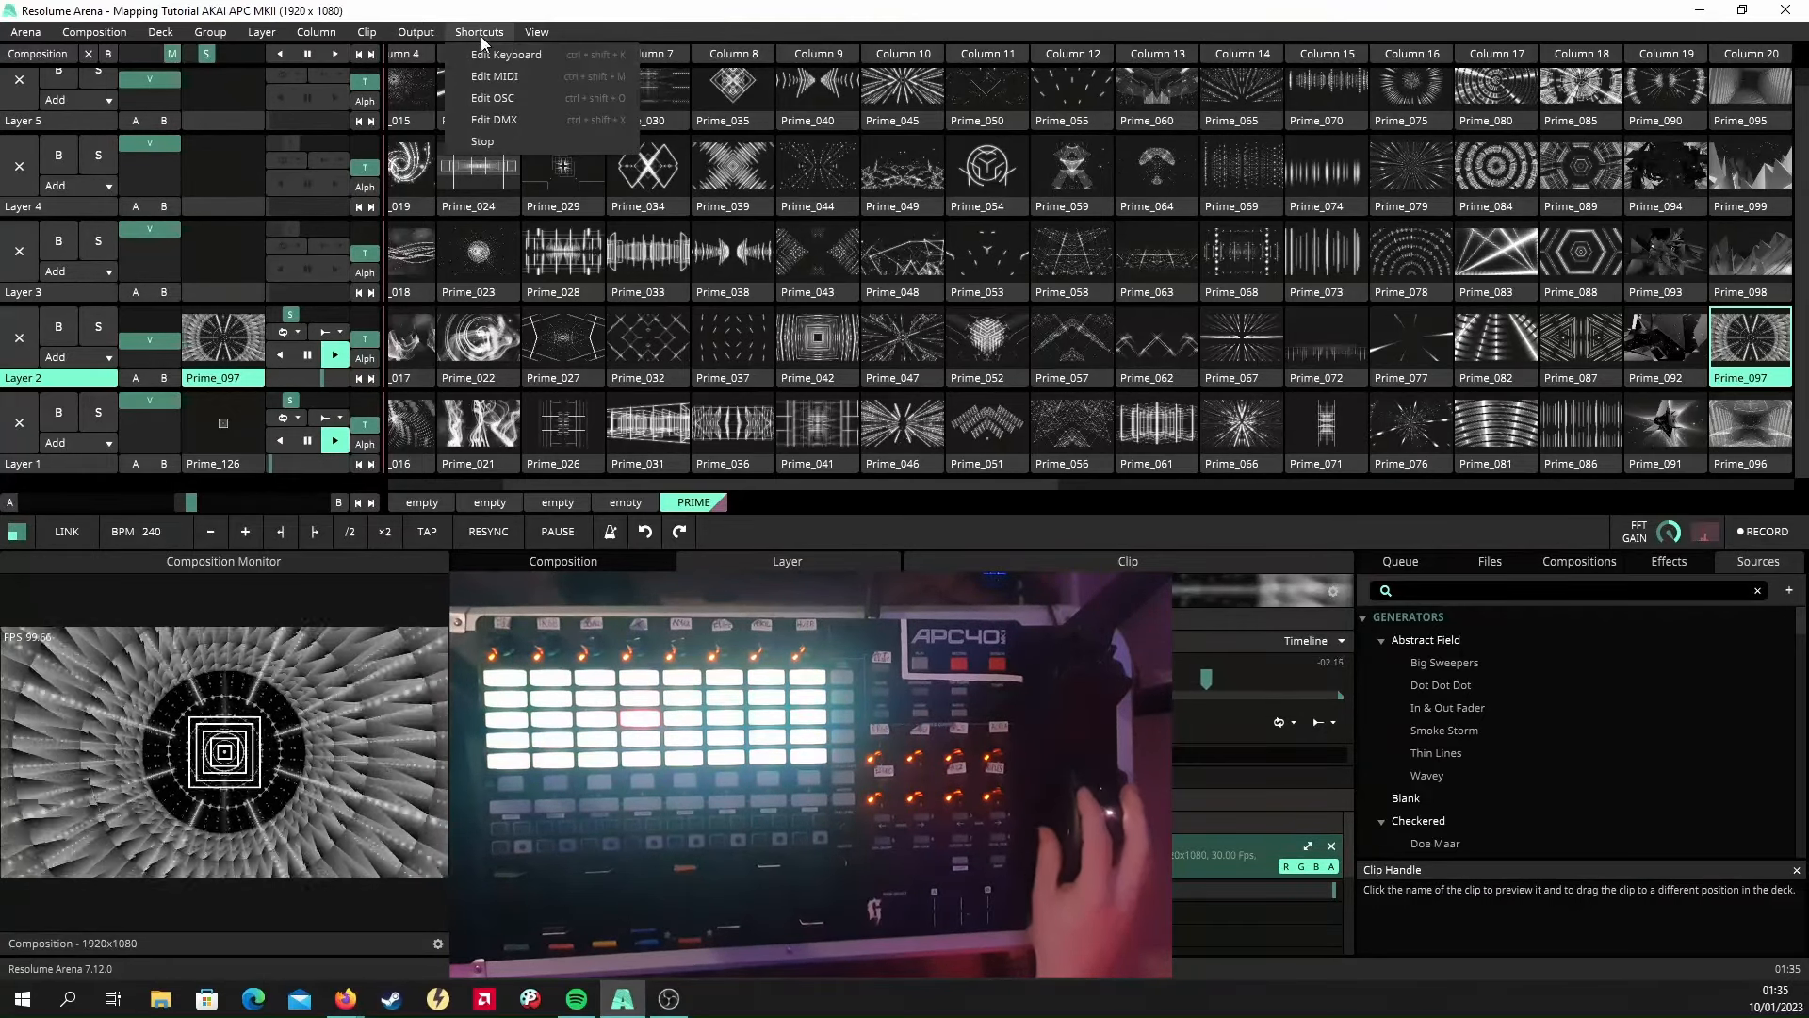
click(528, 76)
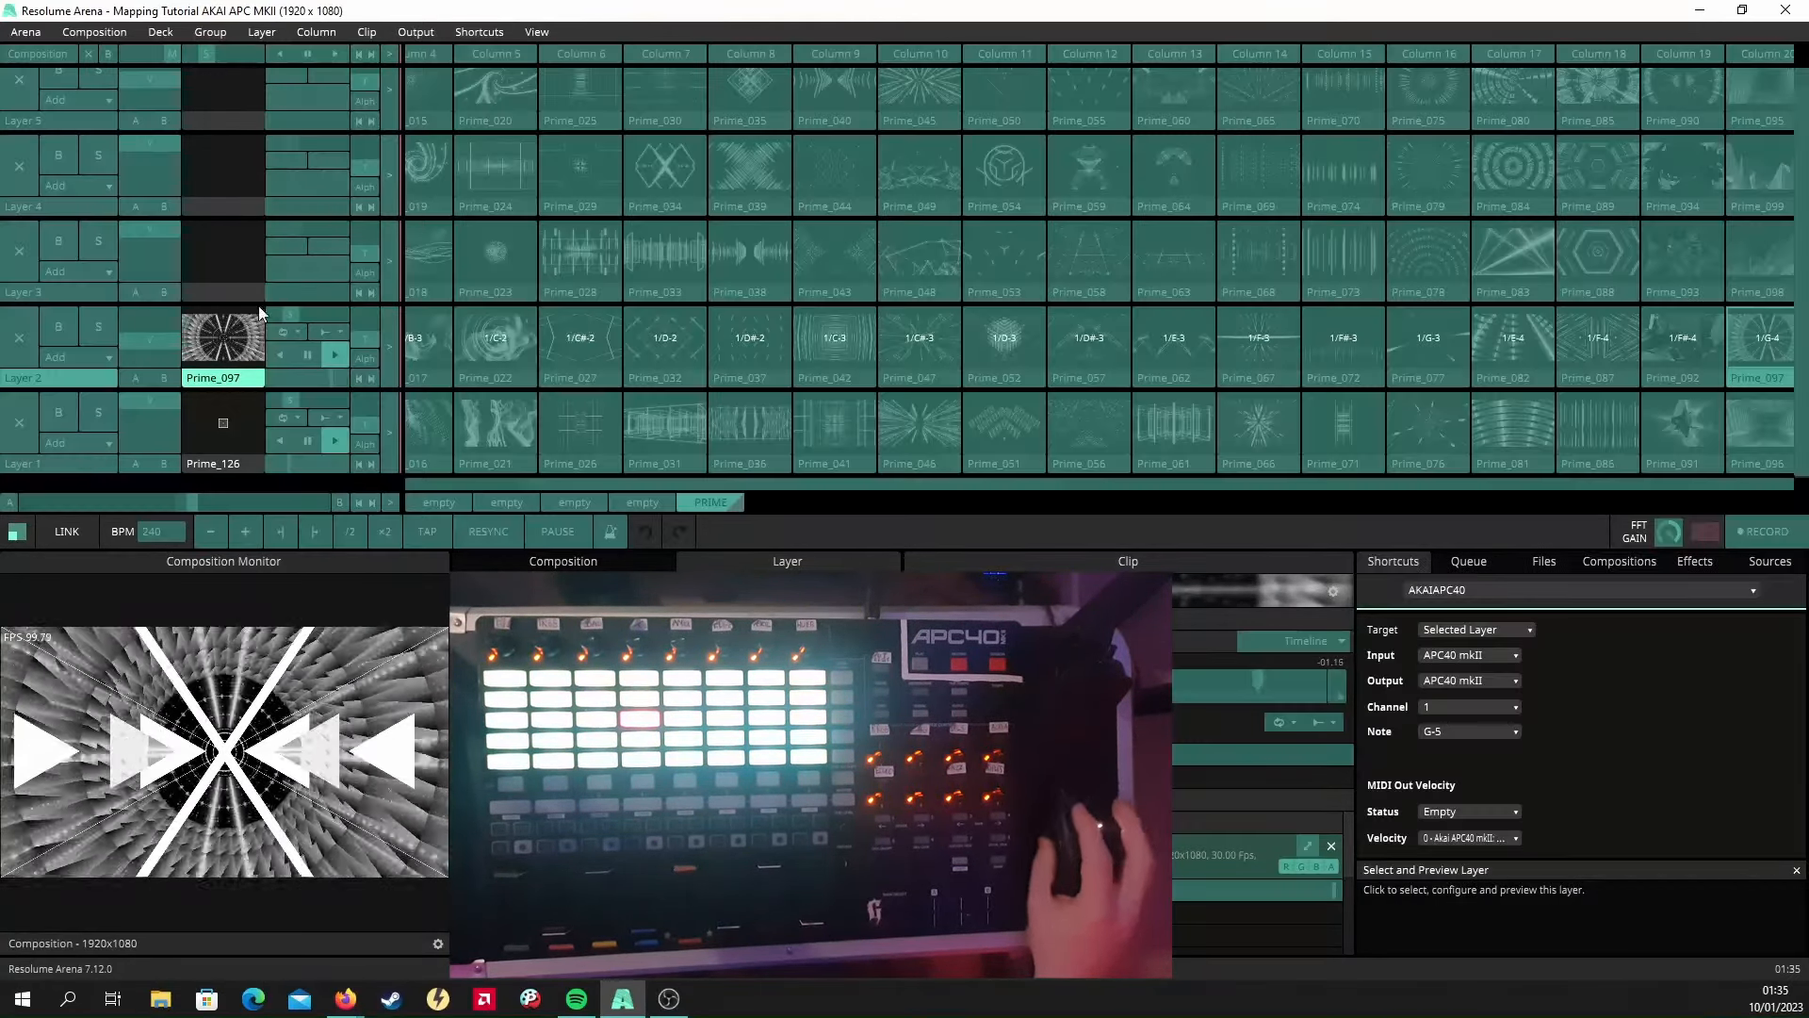
click(54, 466)
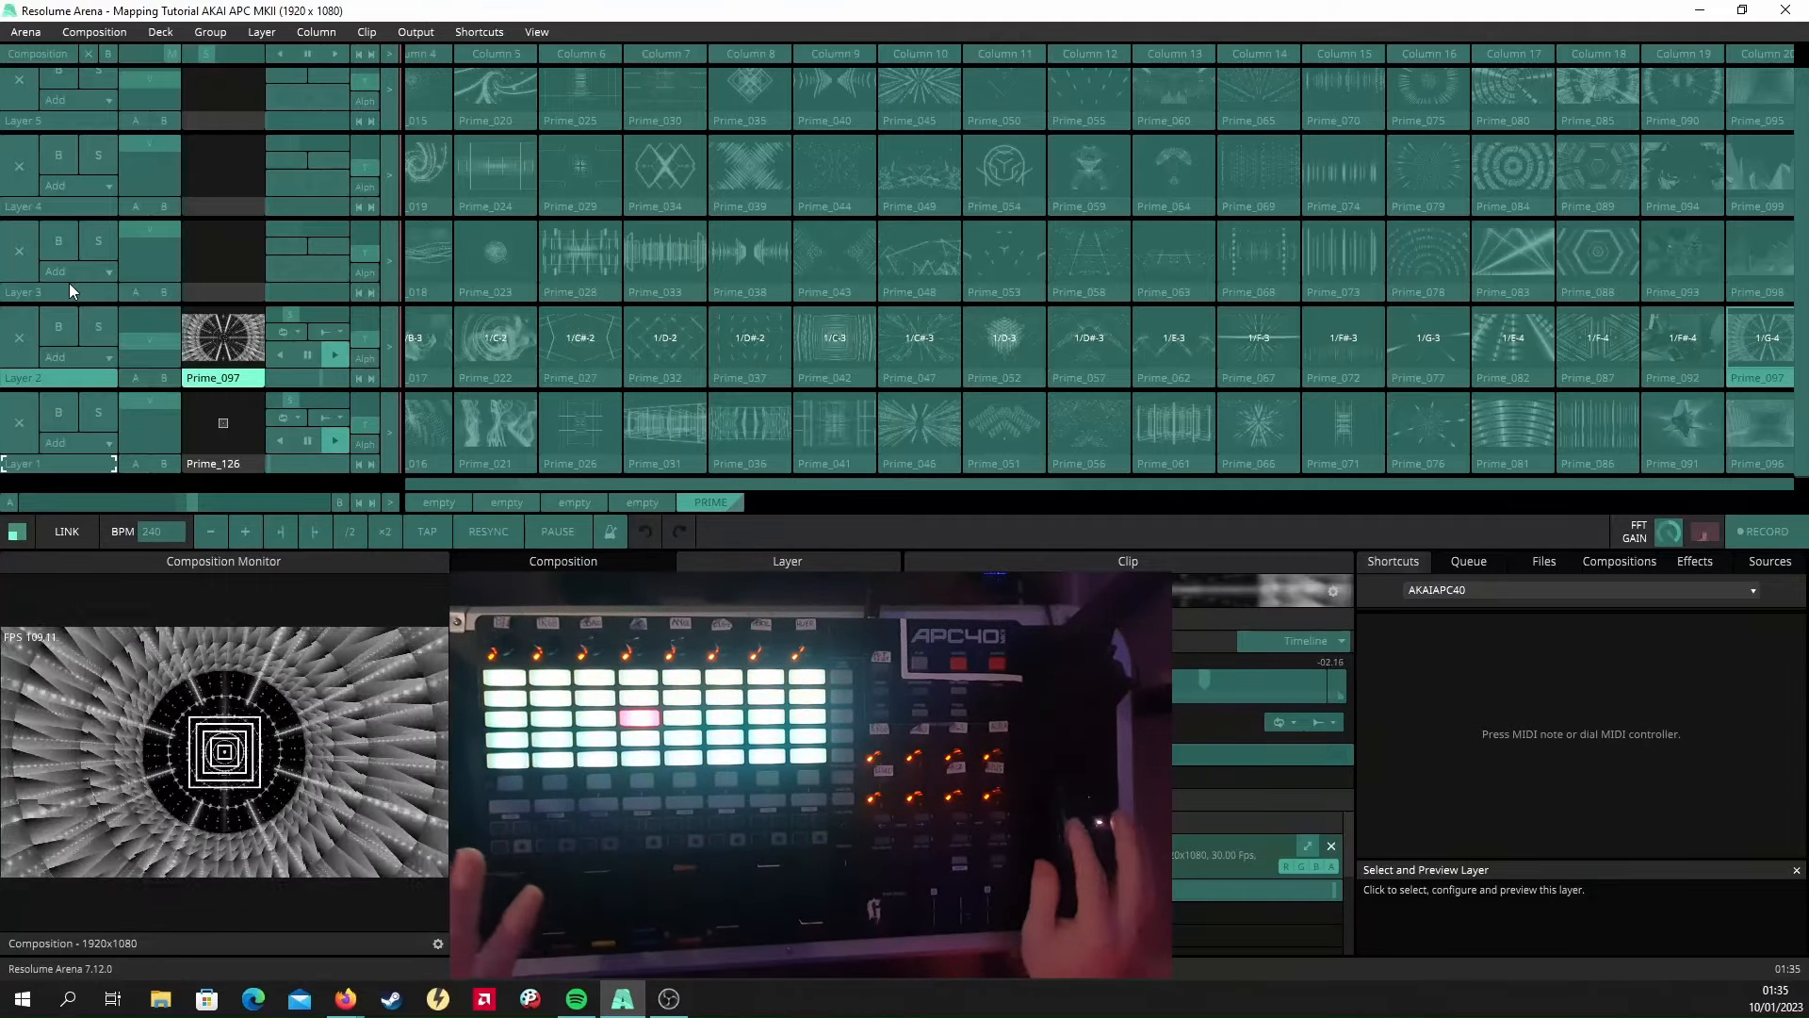
click(68, 380)
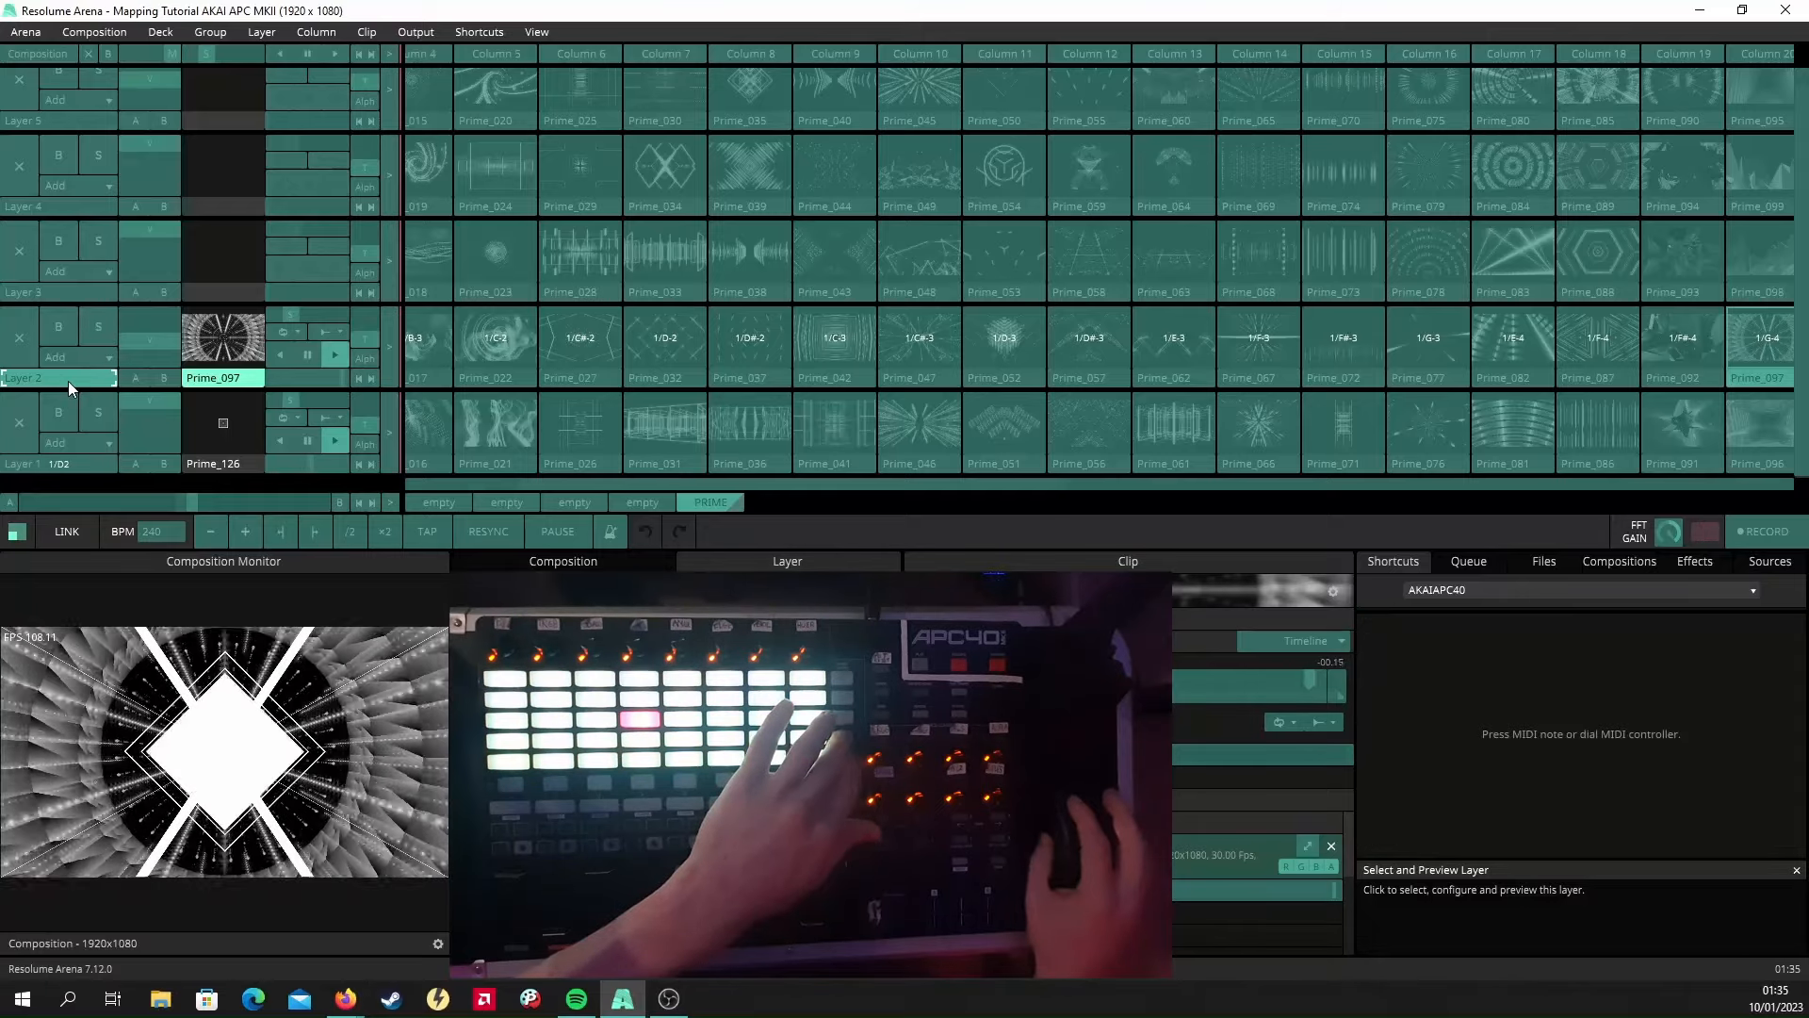
click(79, 294)
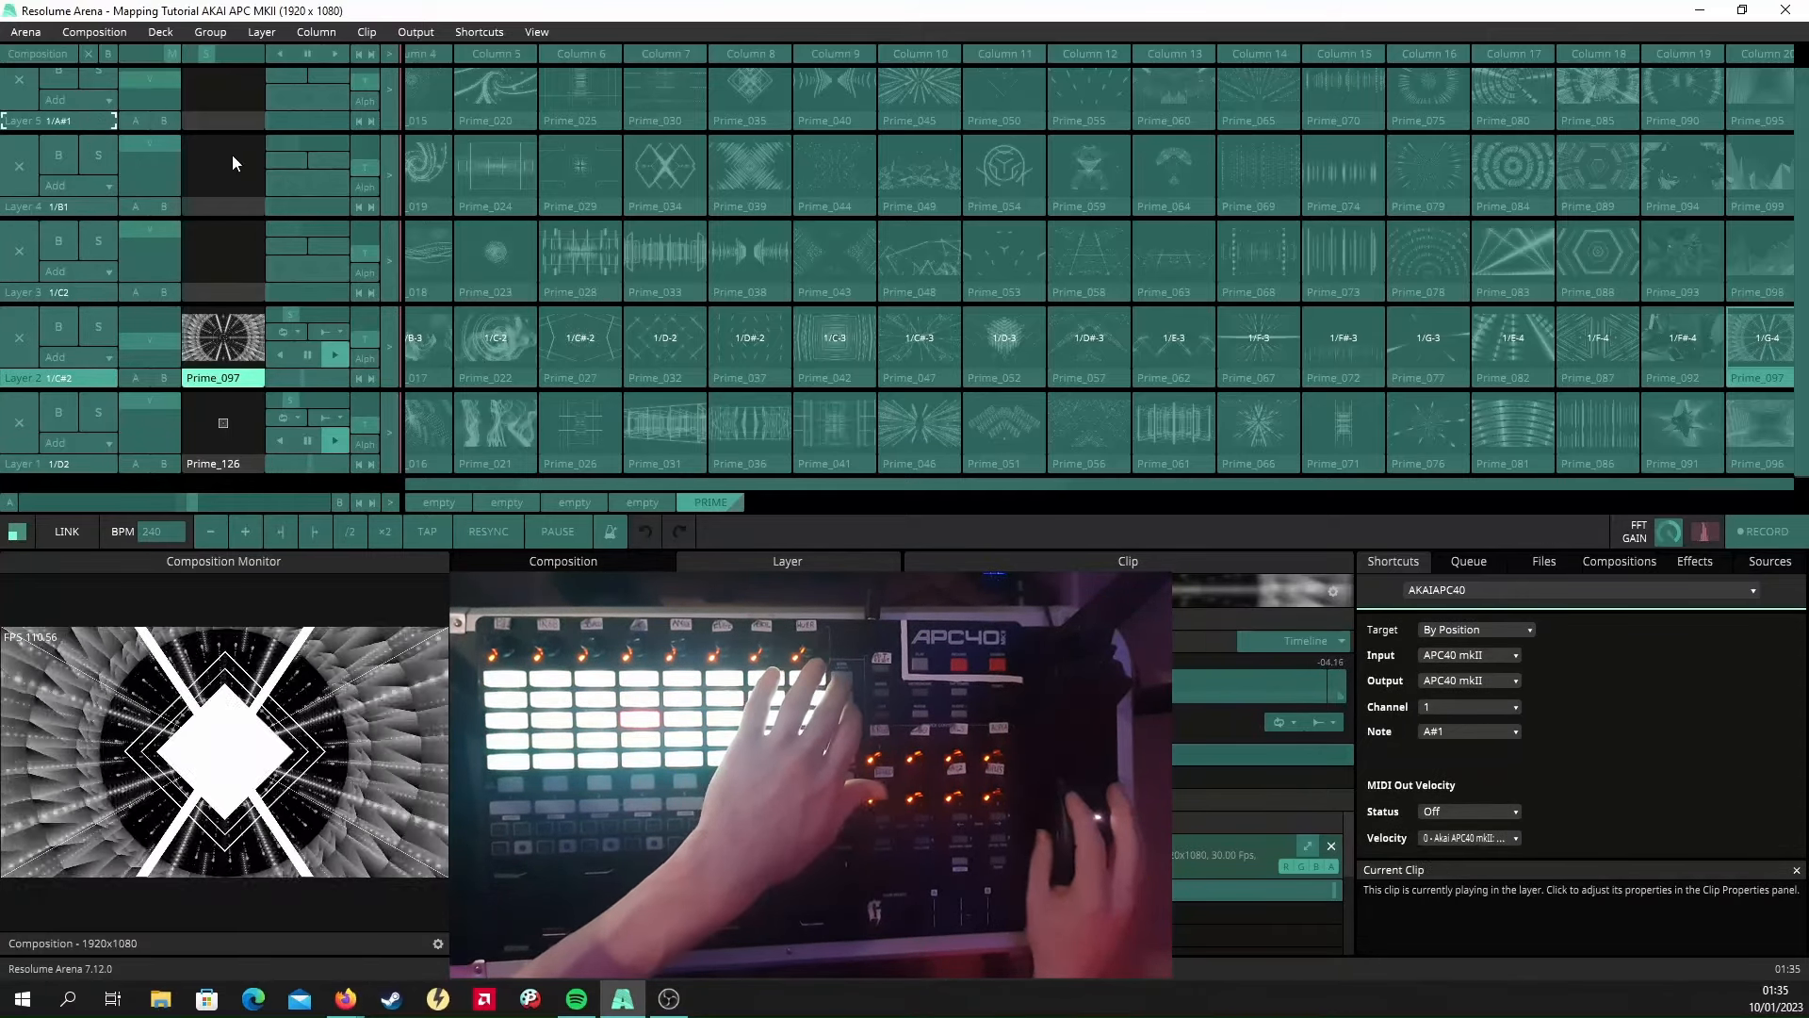
click(479, 32)
click(482, 136)
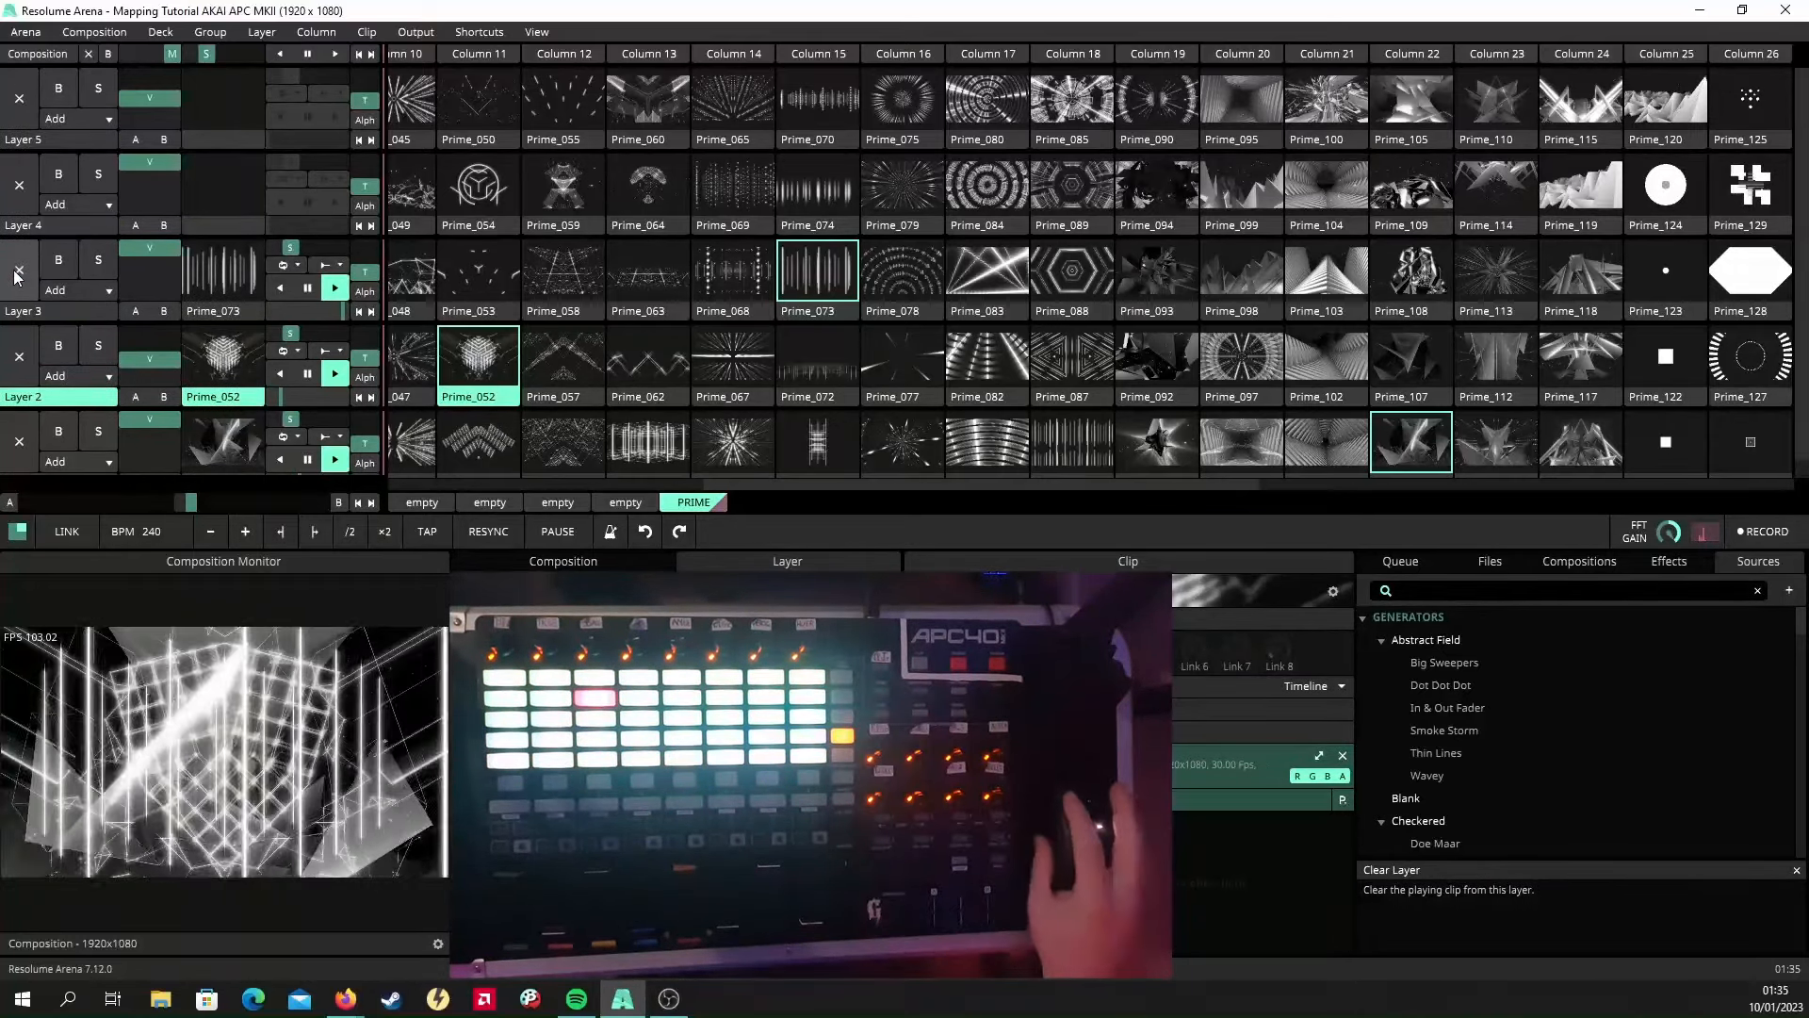
Clear the playing clips from Layer 3 and Layer 2.
click(14, 276)
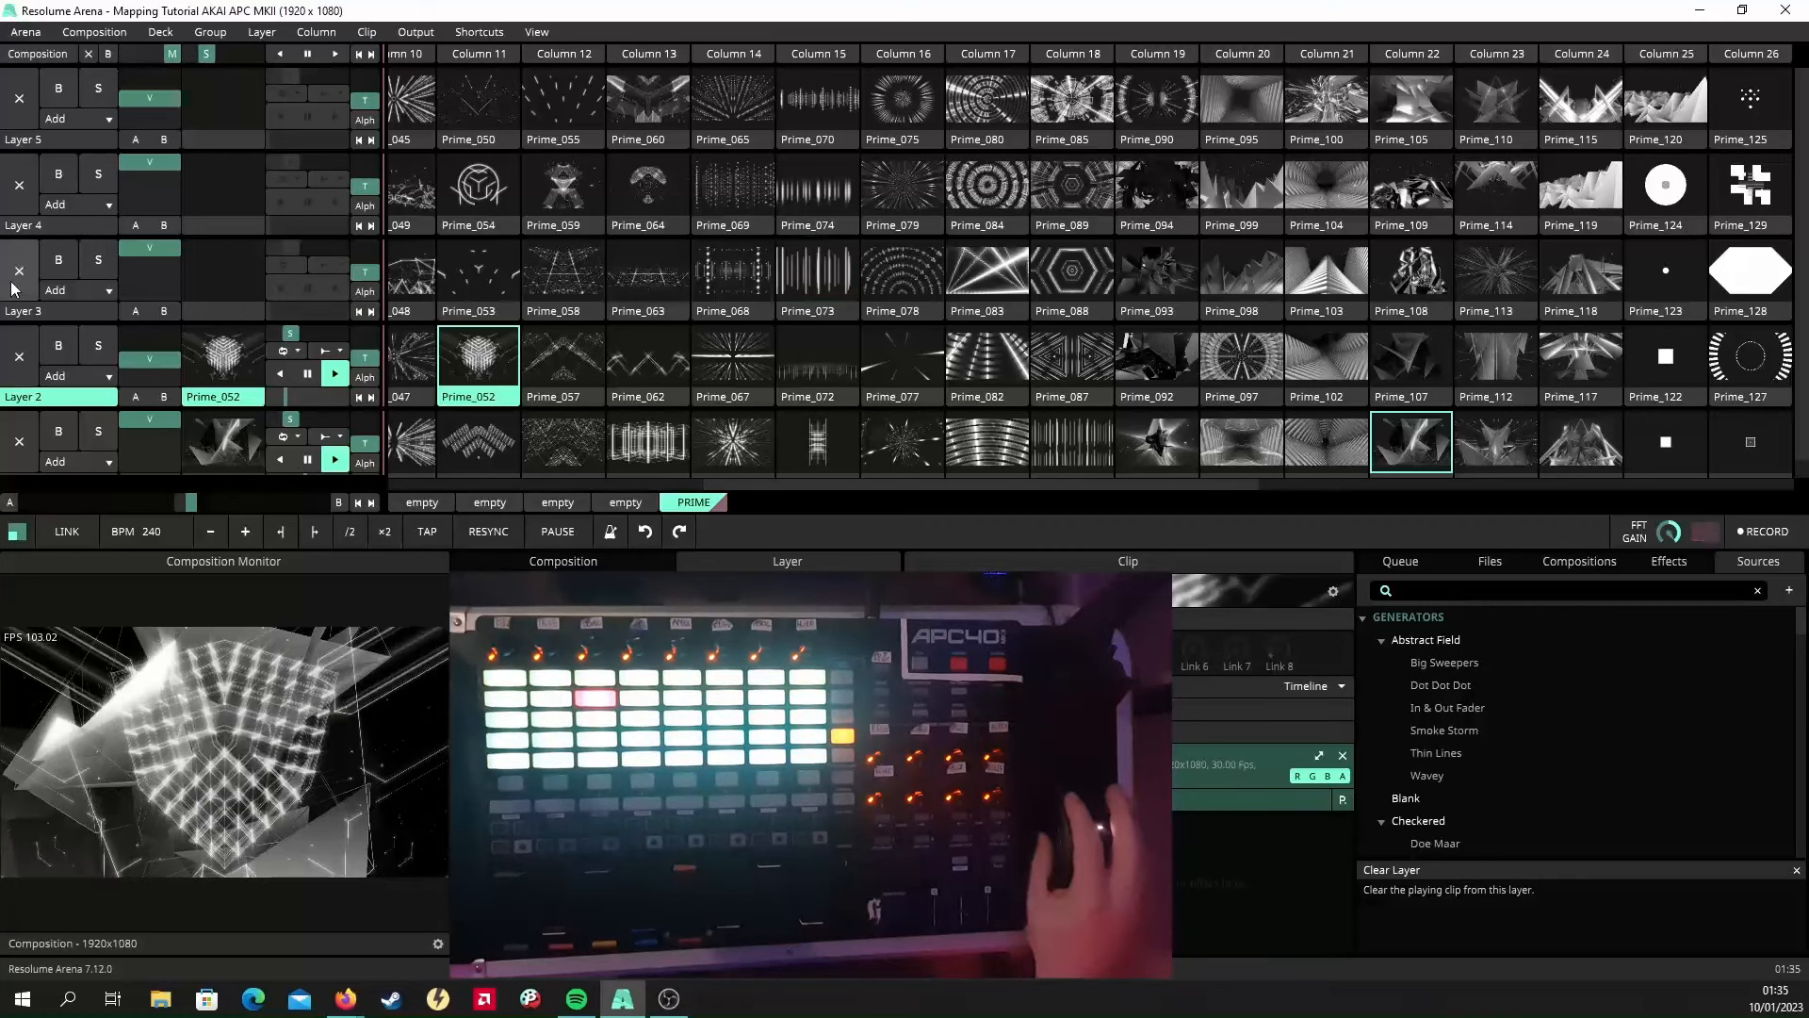
click(28, 353)
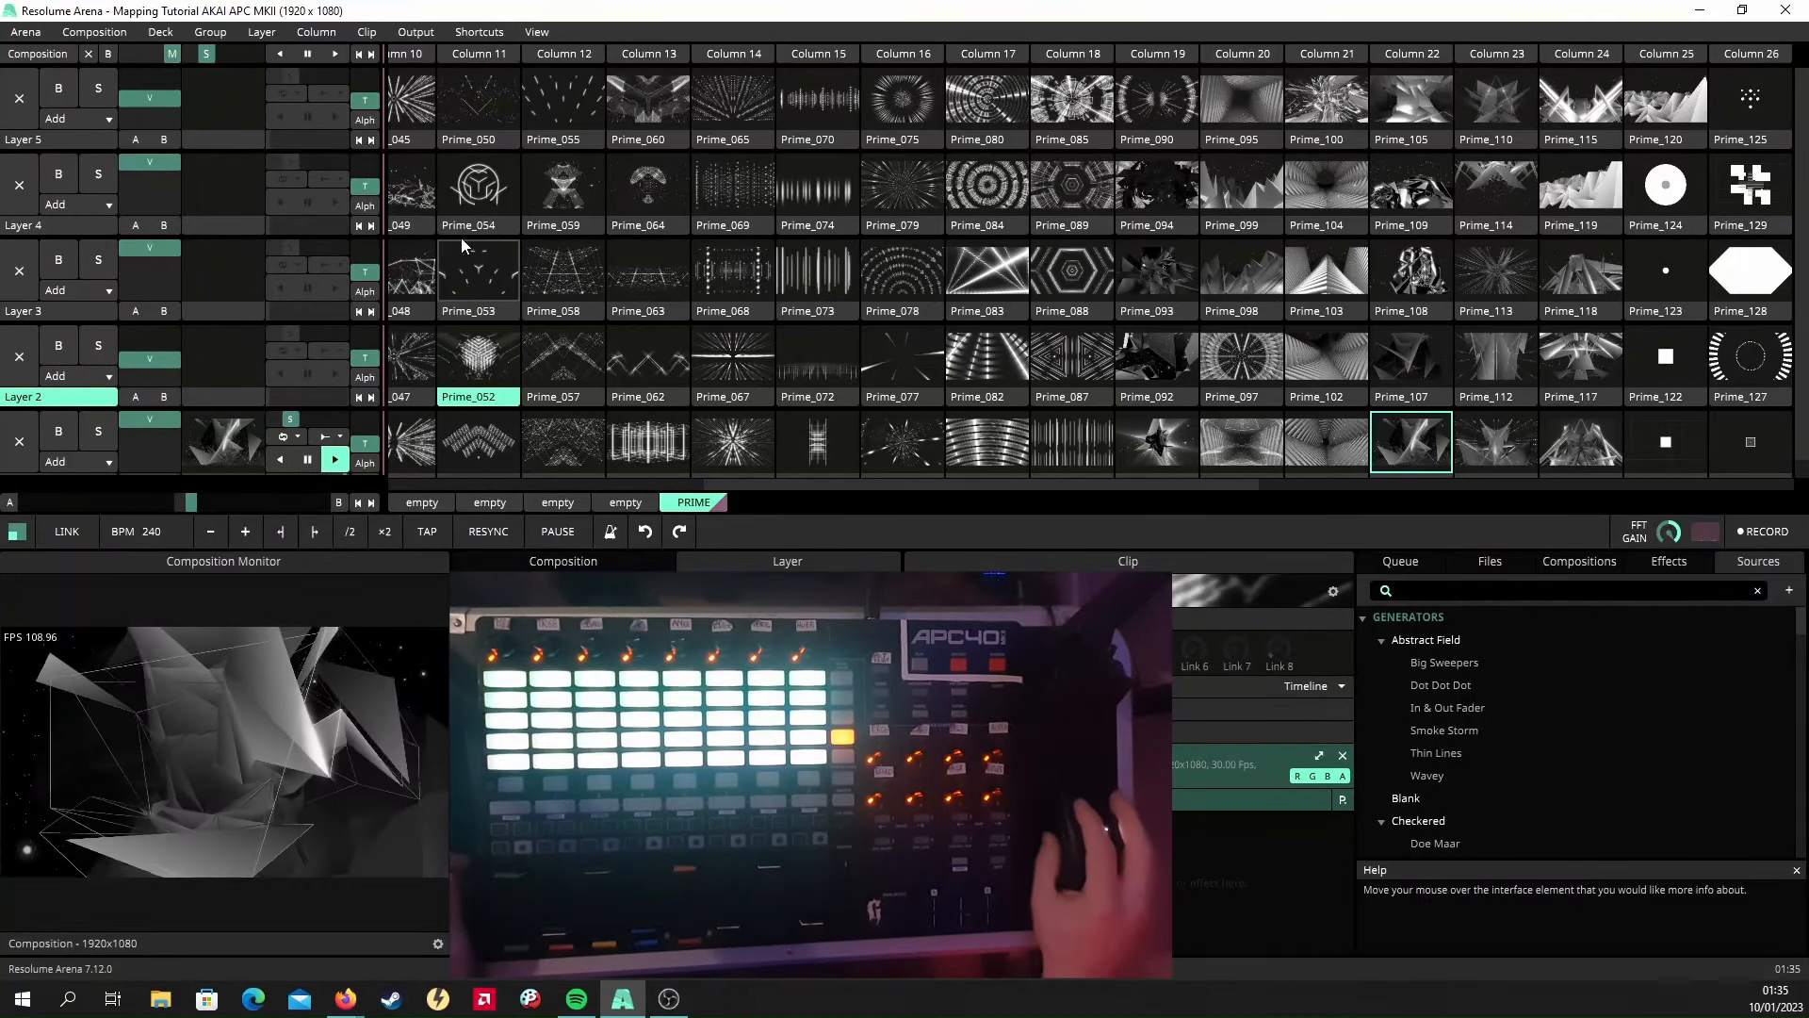
Set Layer 1's selection shortcut to MIDI out velocity 21, green, for status On, and leave MIDI editing.
click(479, 32)
click(490, 81)
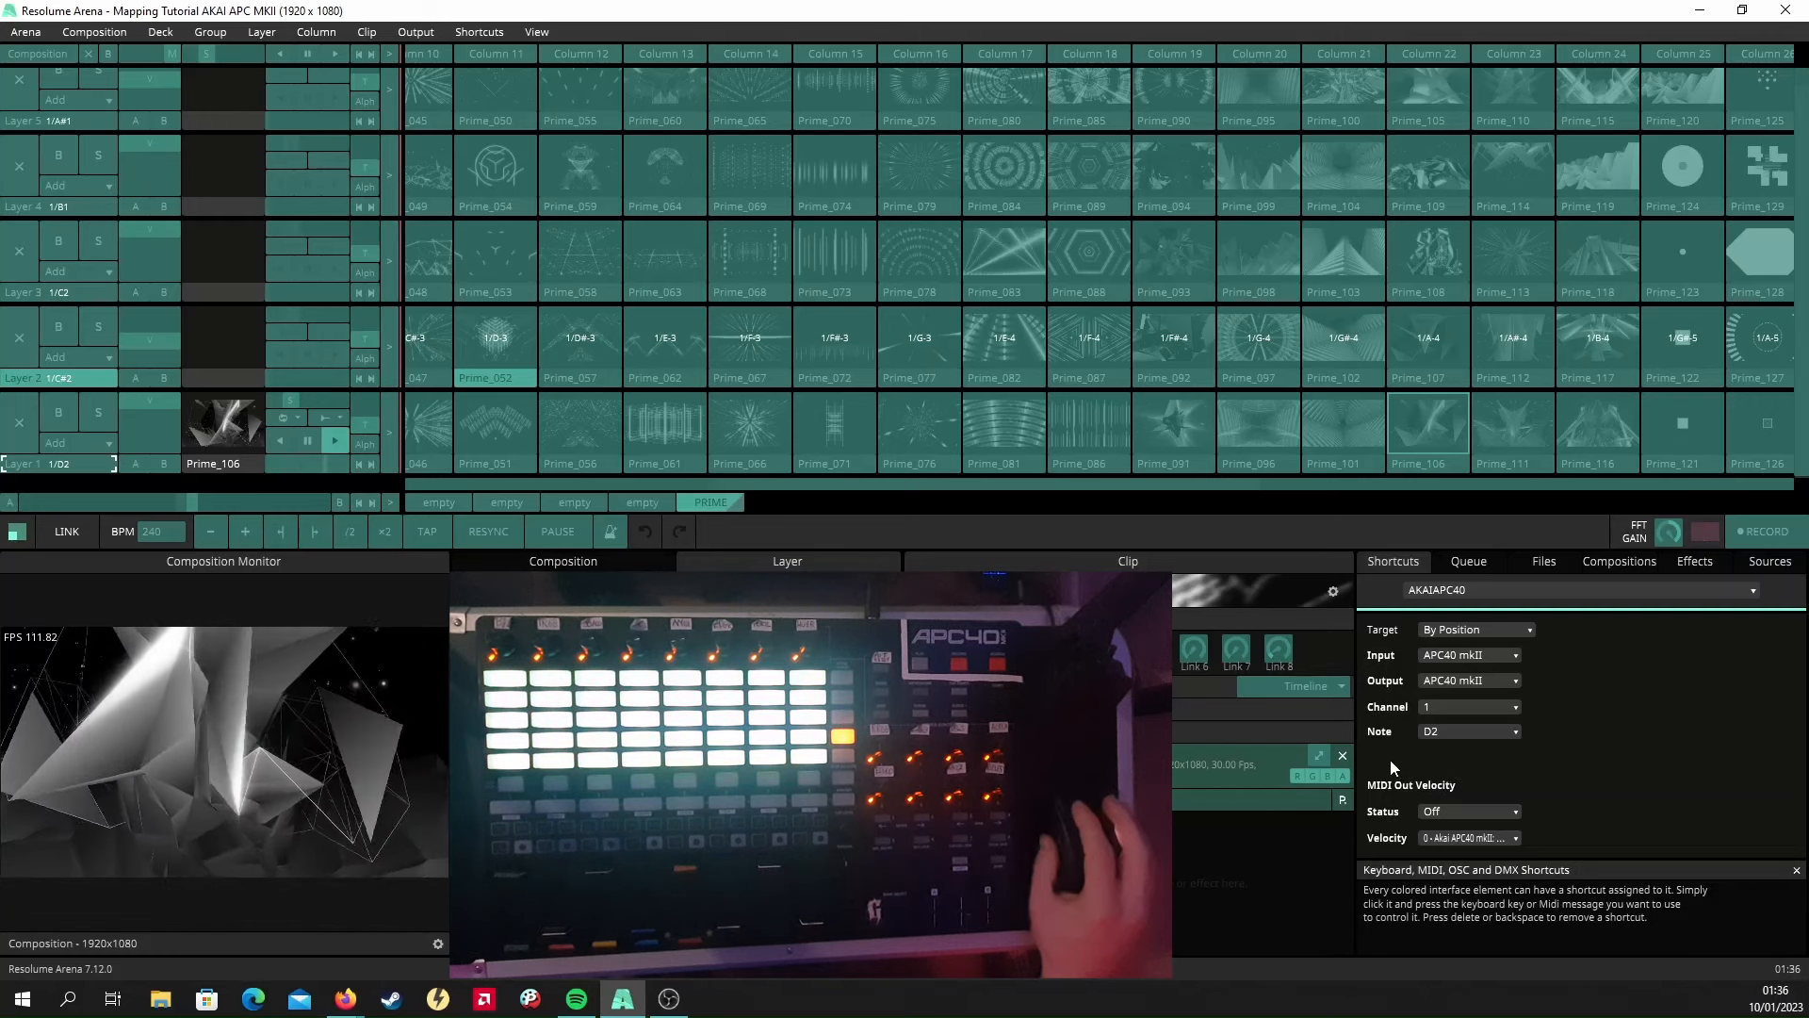
click(1456, 809)
click(1481, 841)
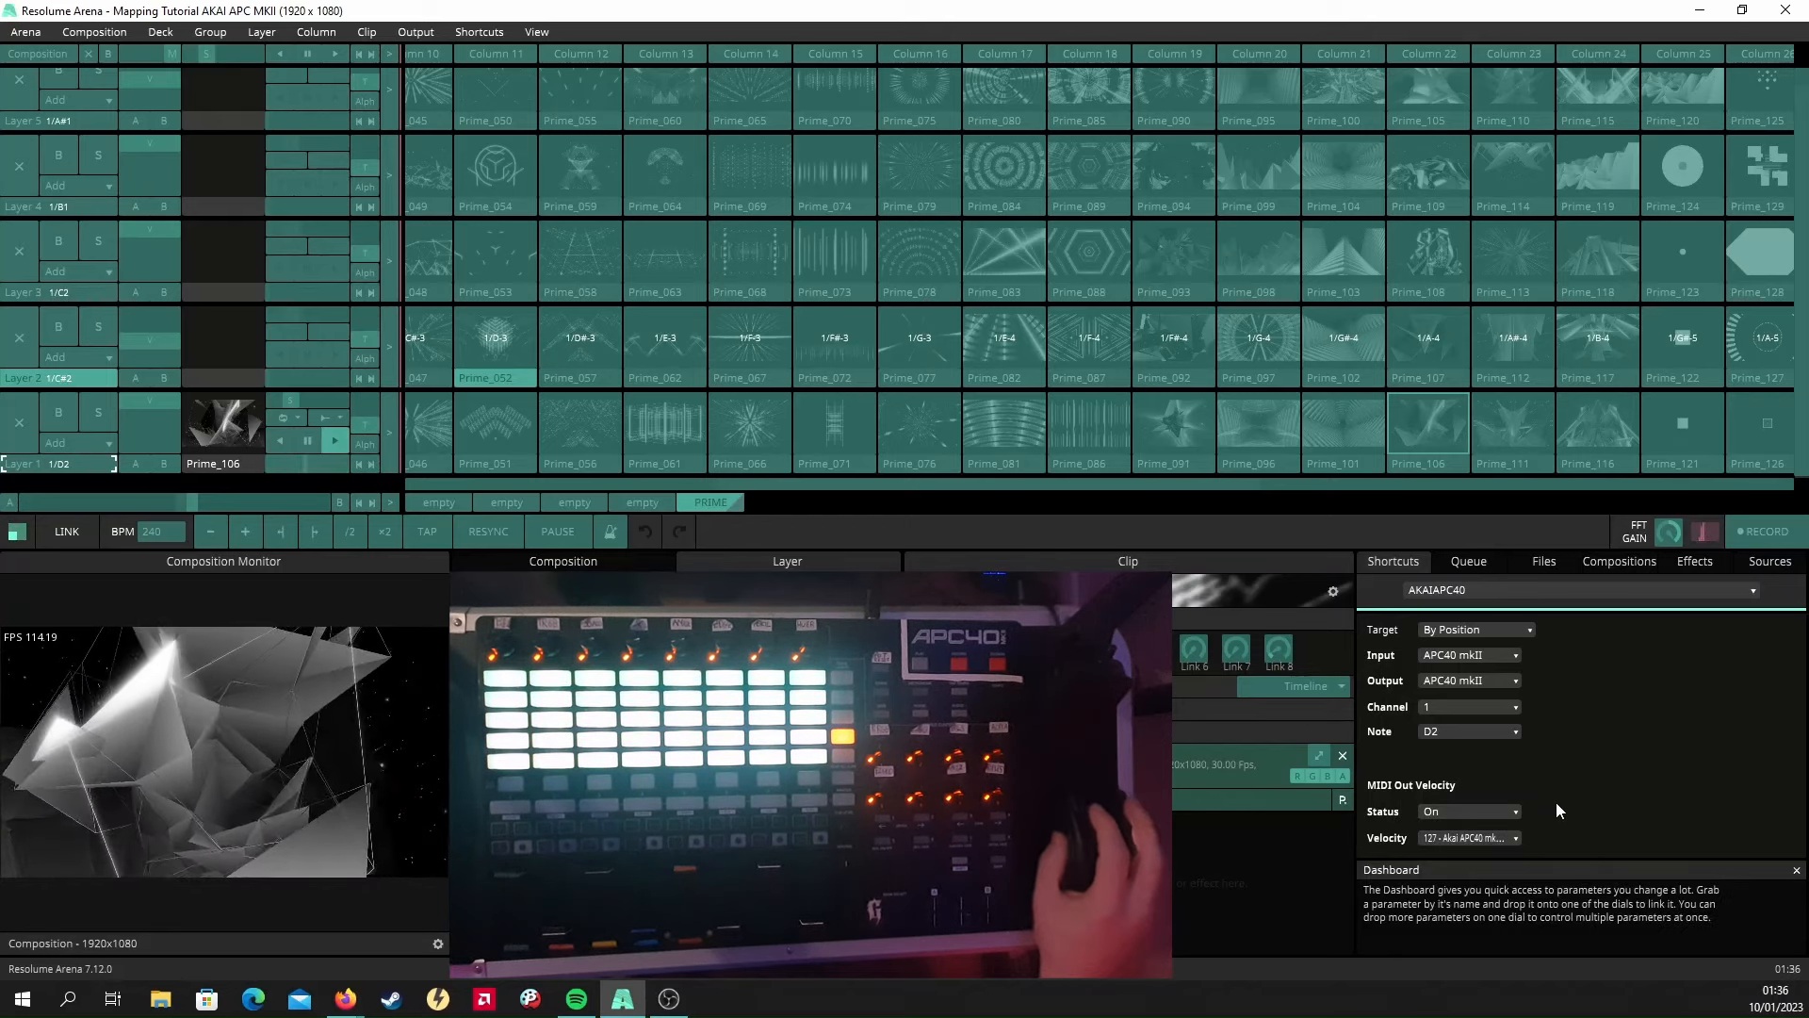
click(1493, 838)
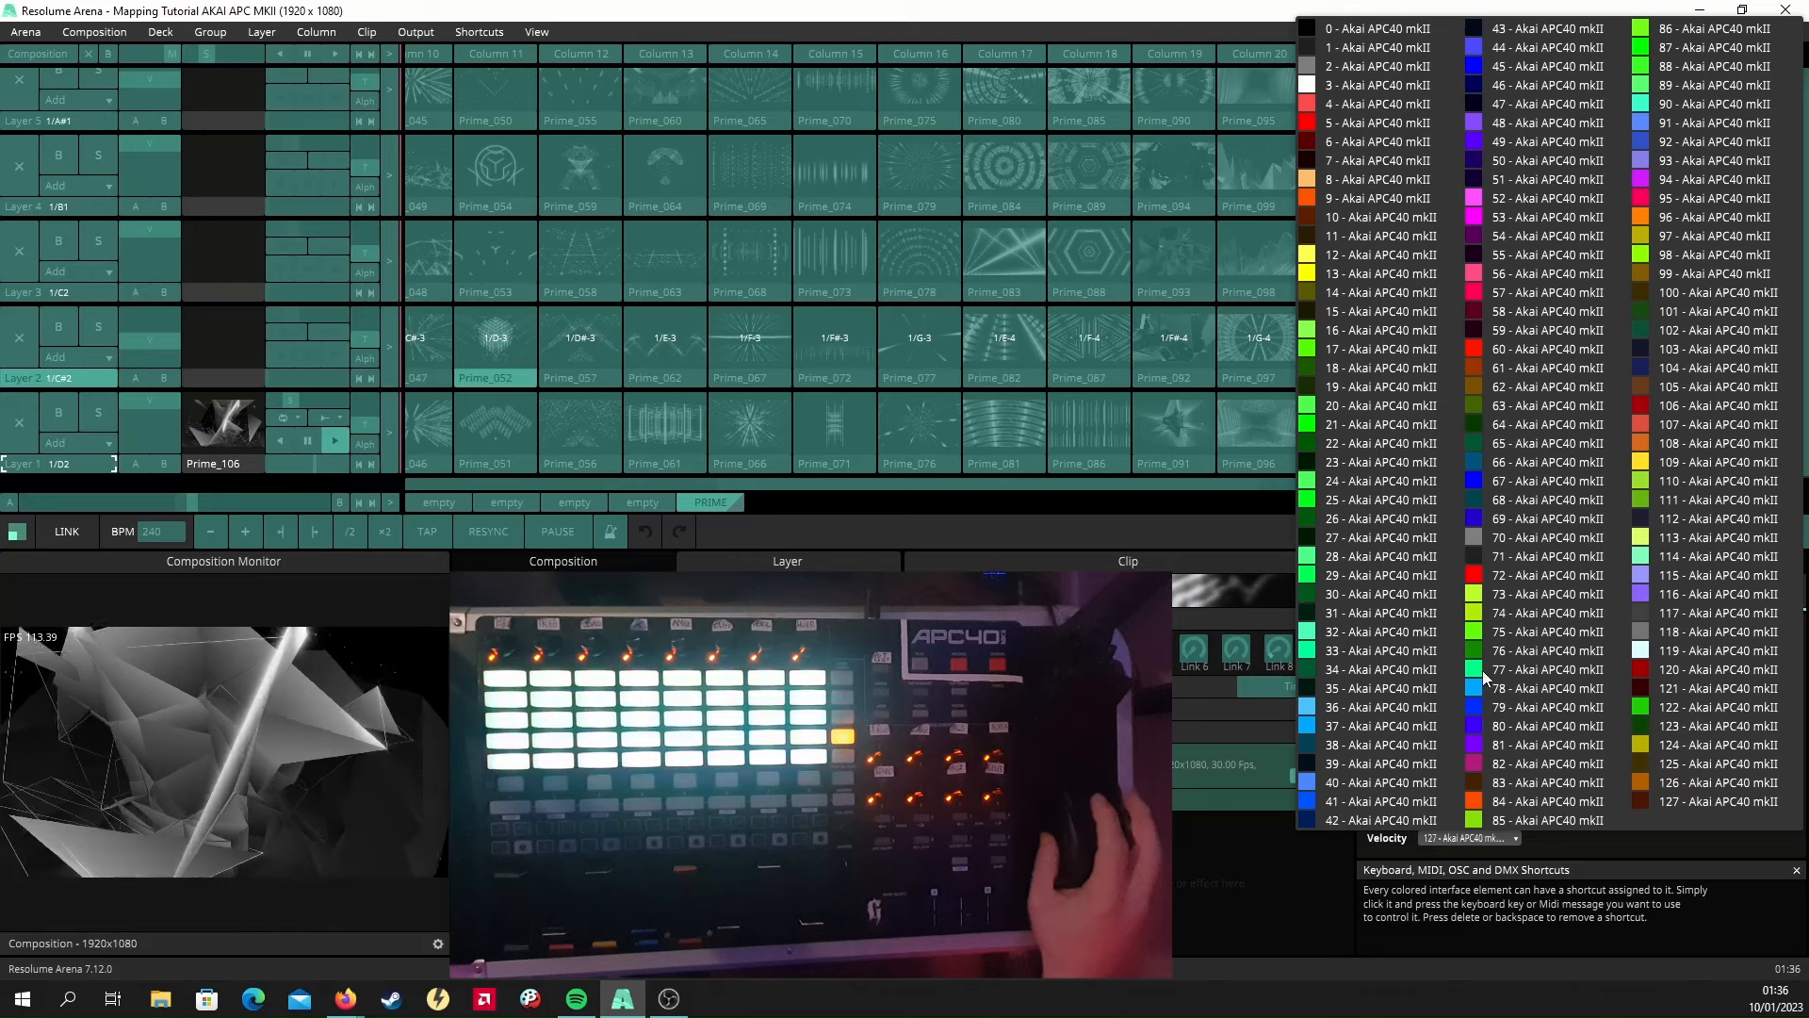
click(1357, 433)
click(478, 34)
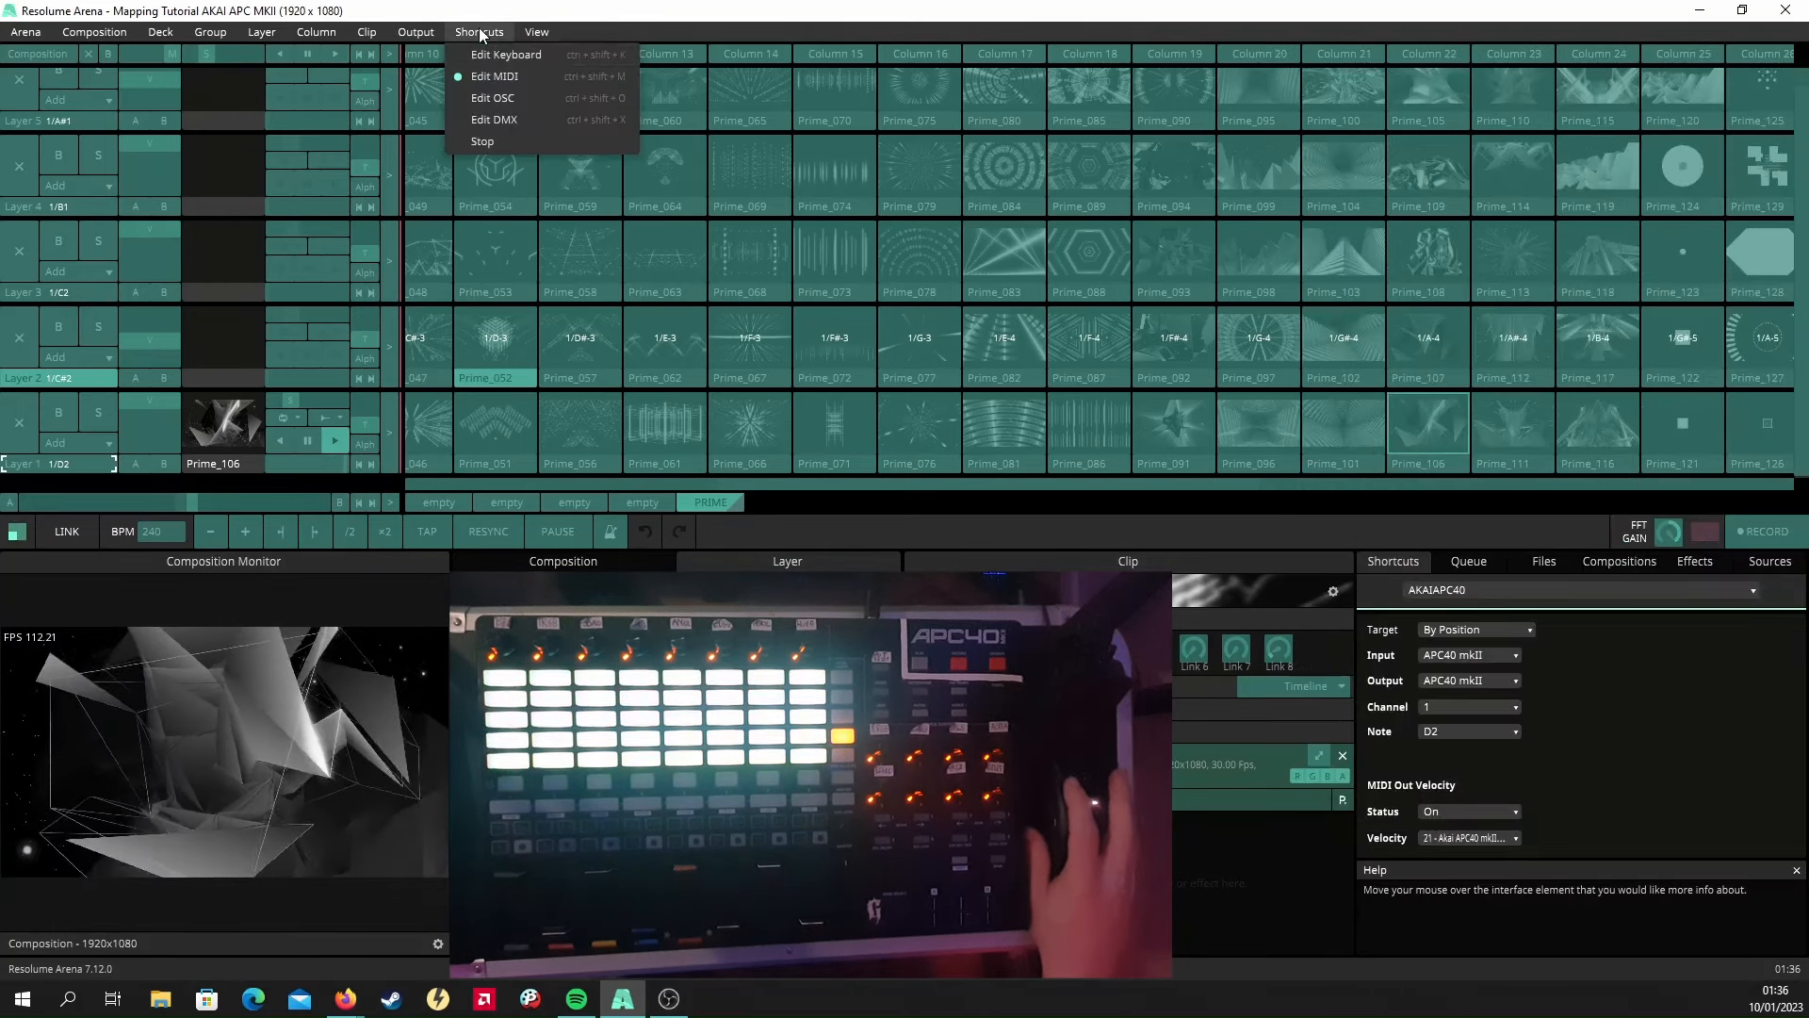
click(482, 140)
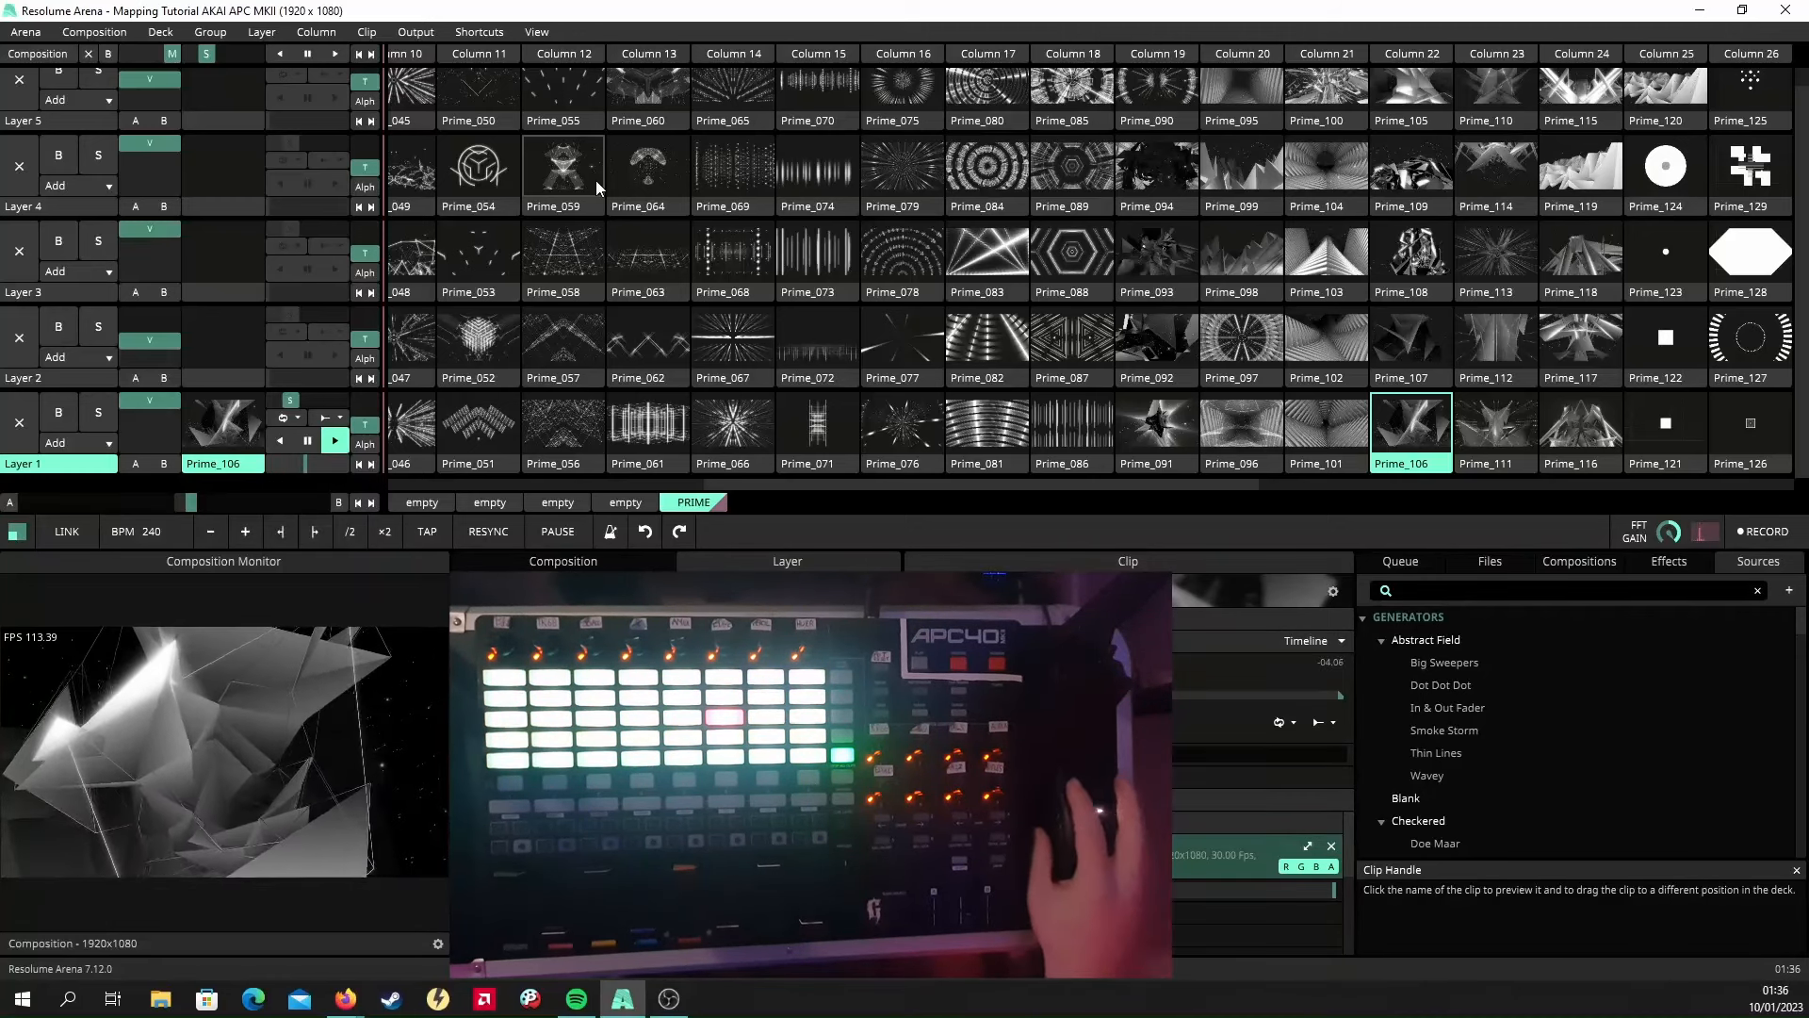
Set the On velocity to 5, red, for Layer 2's selection shortcut and to yellow for Layer 3's.
click(482, 34)
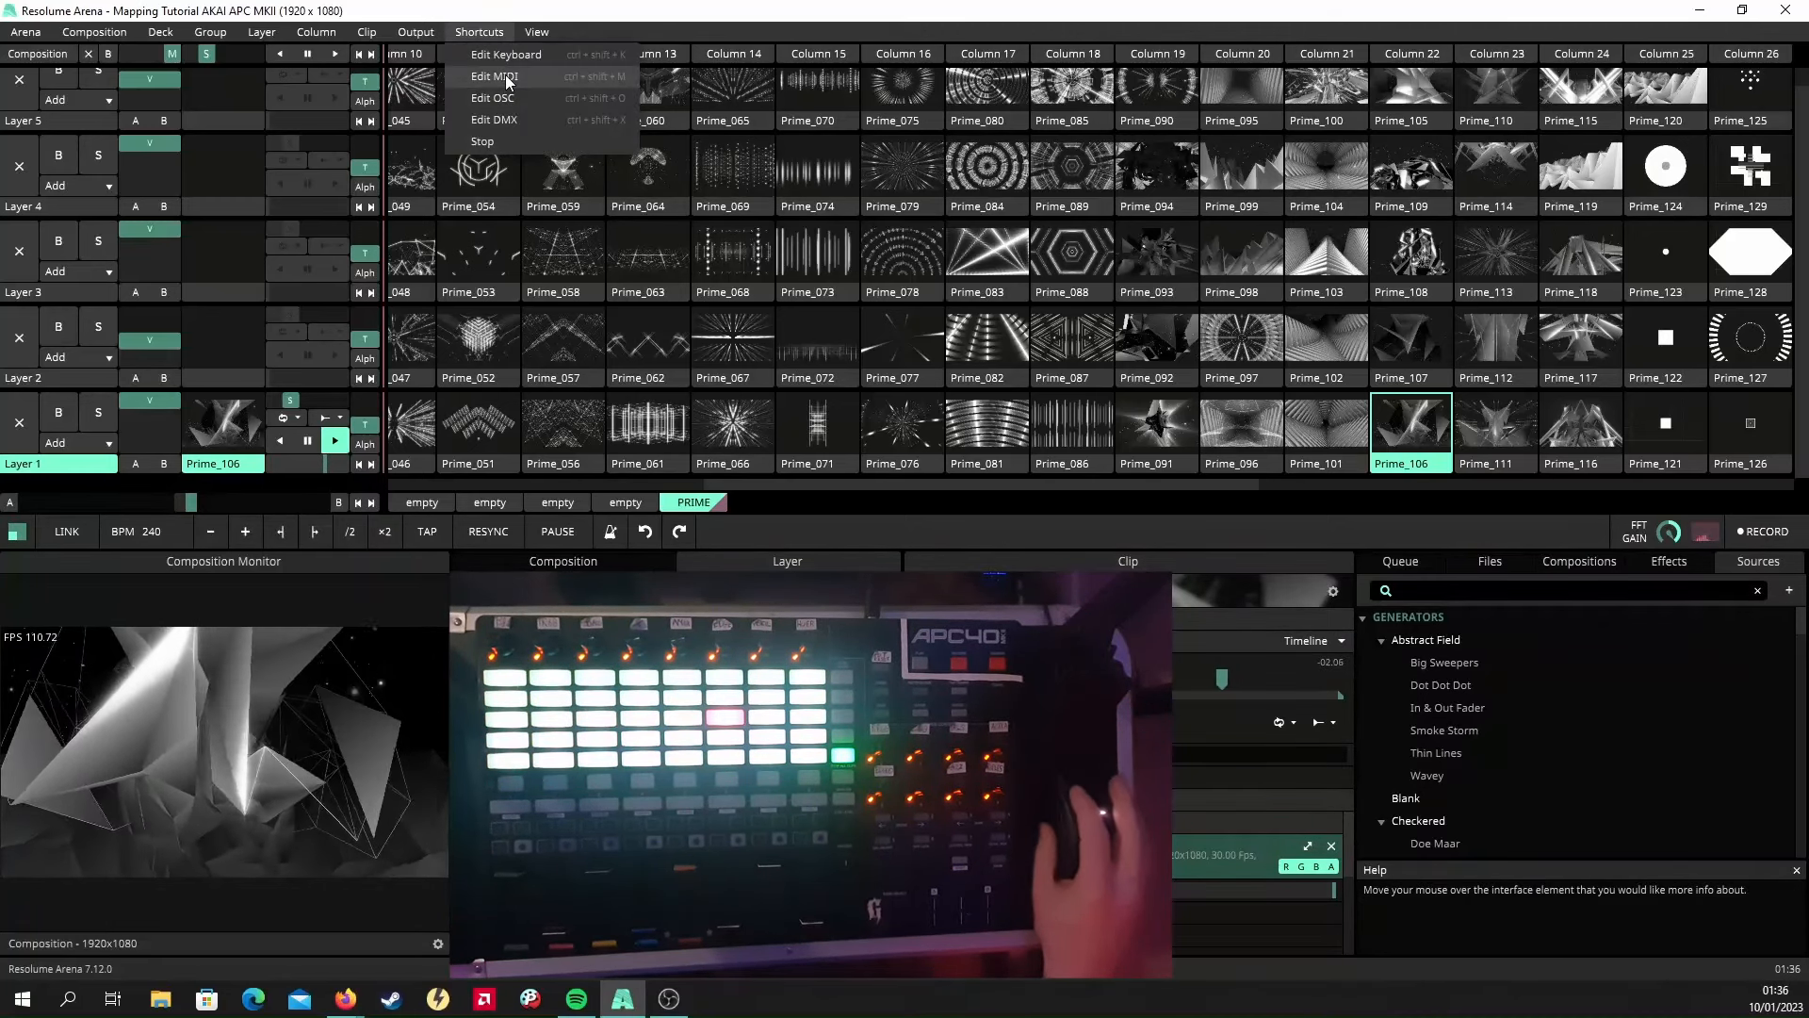
click(508, 83)
click(92, 377)
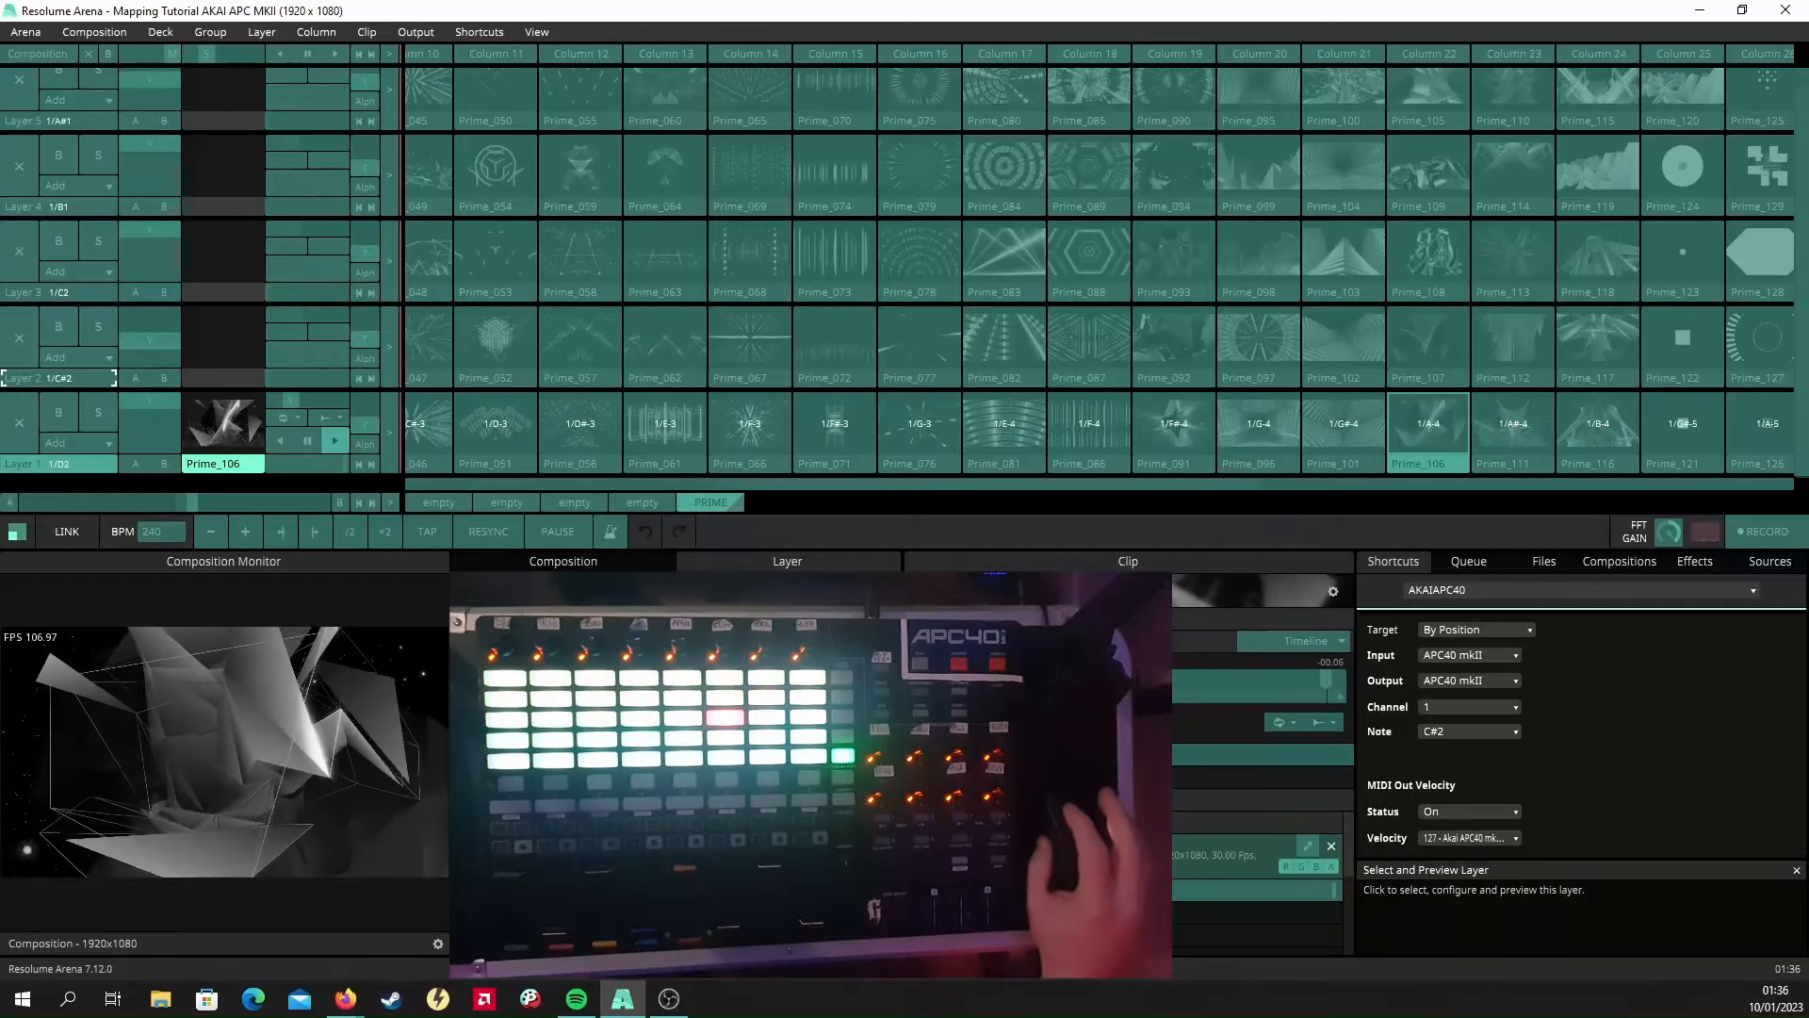
click(1457, 839)
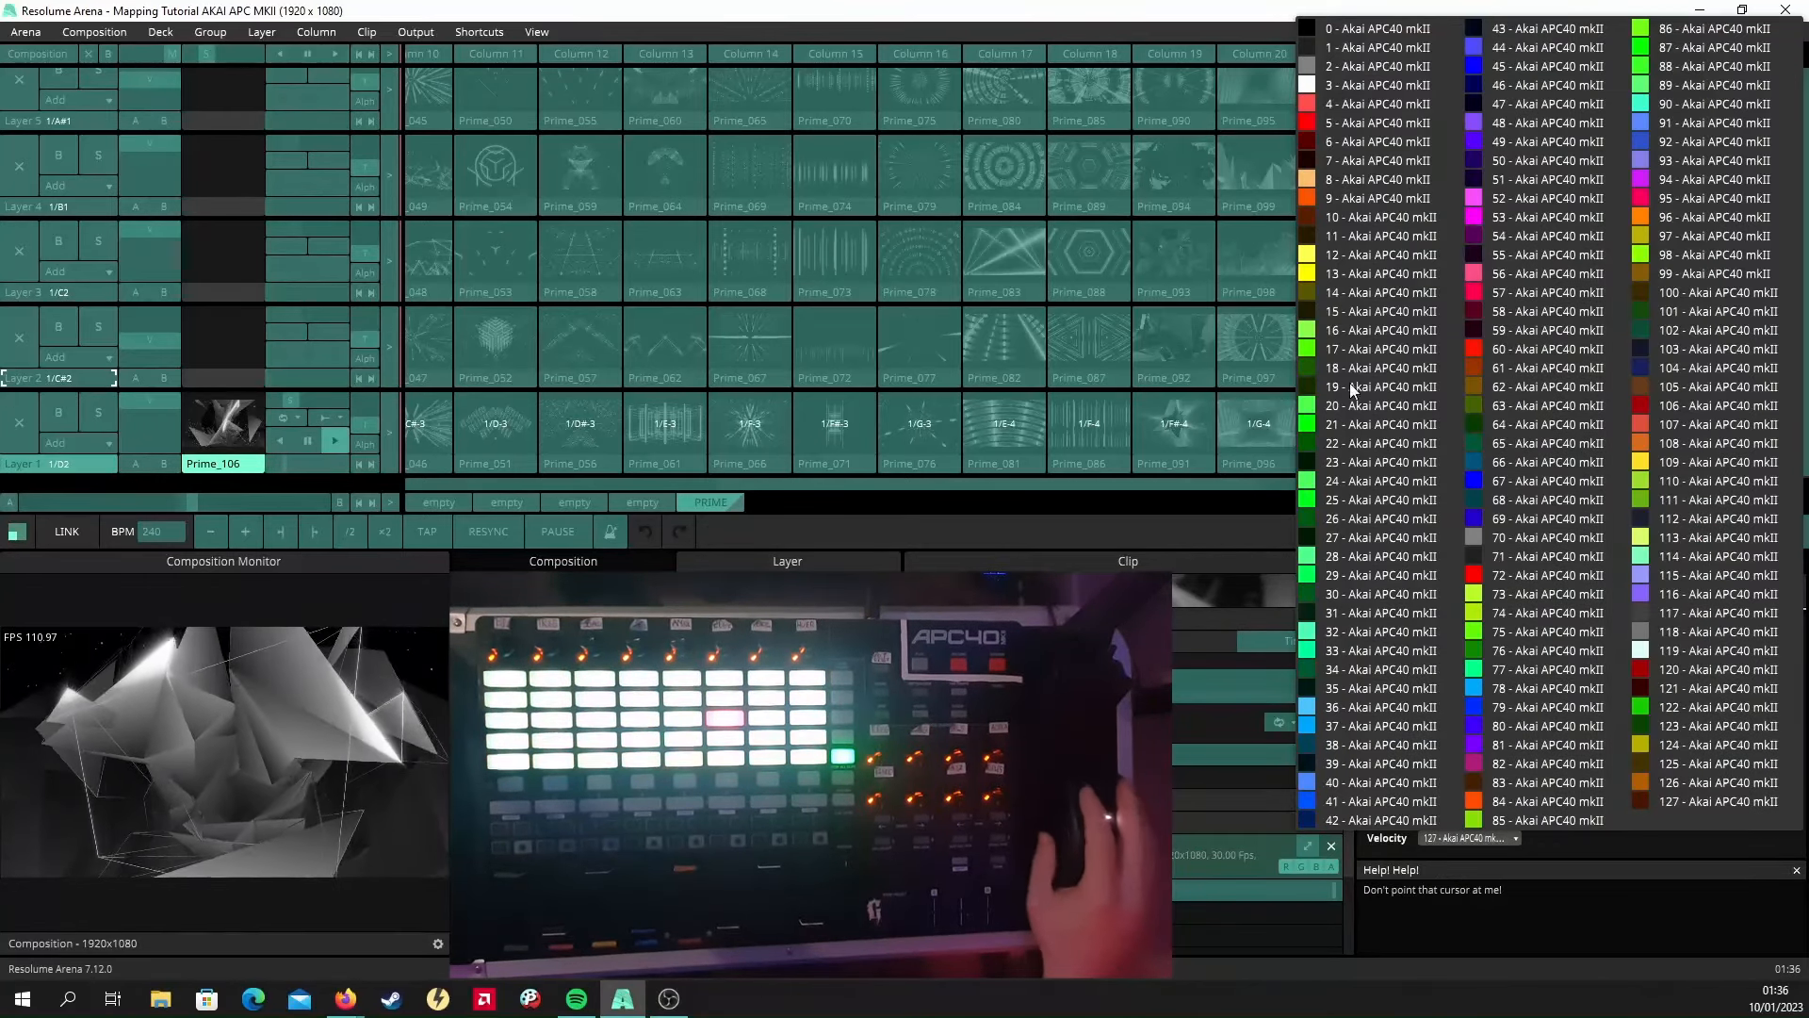
click(1336, 124)
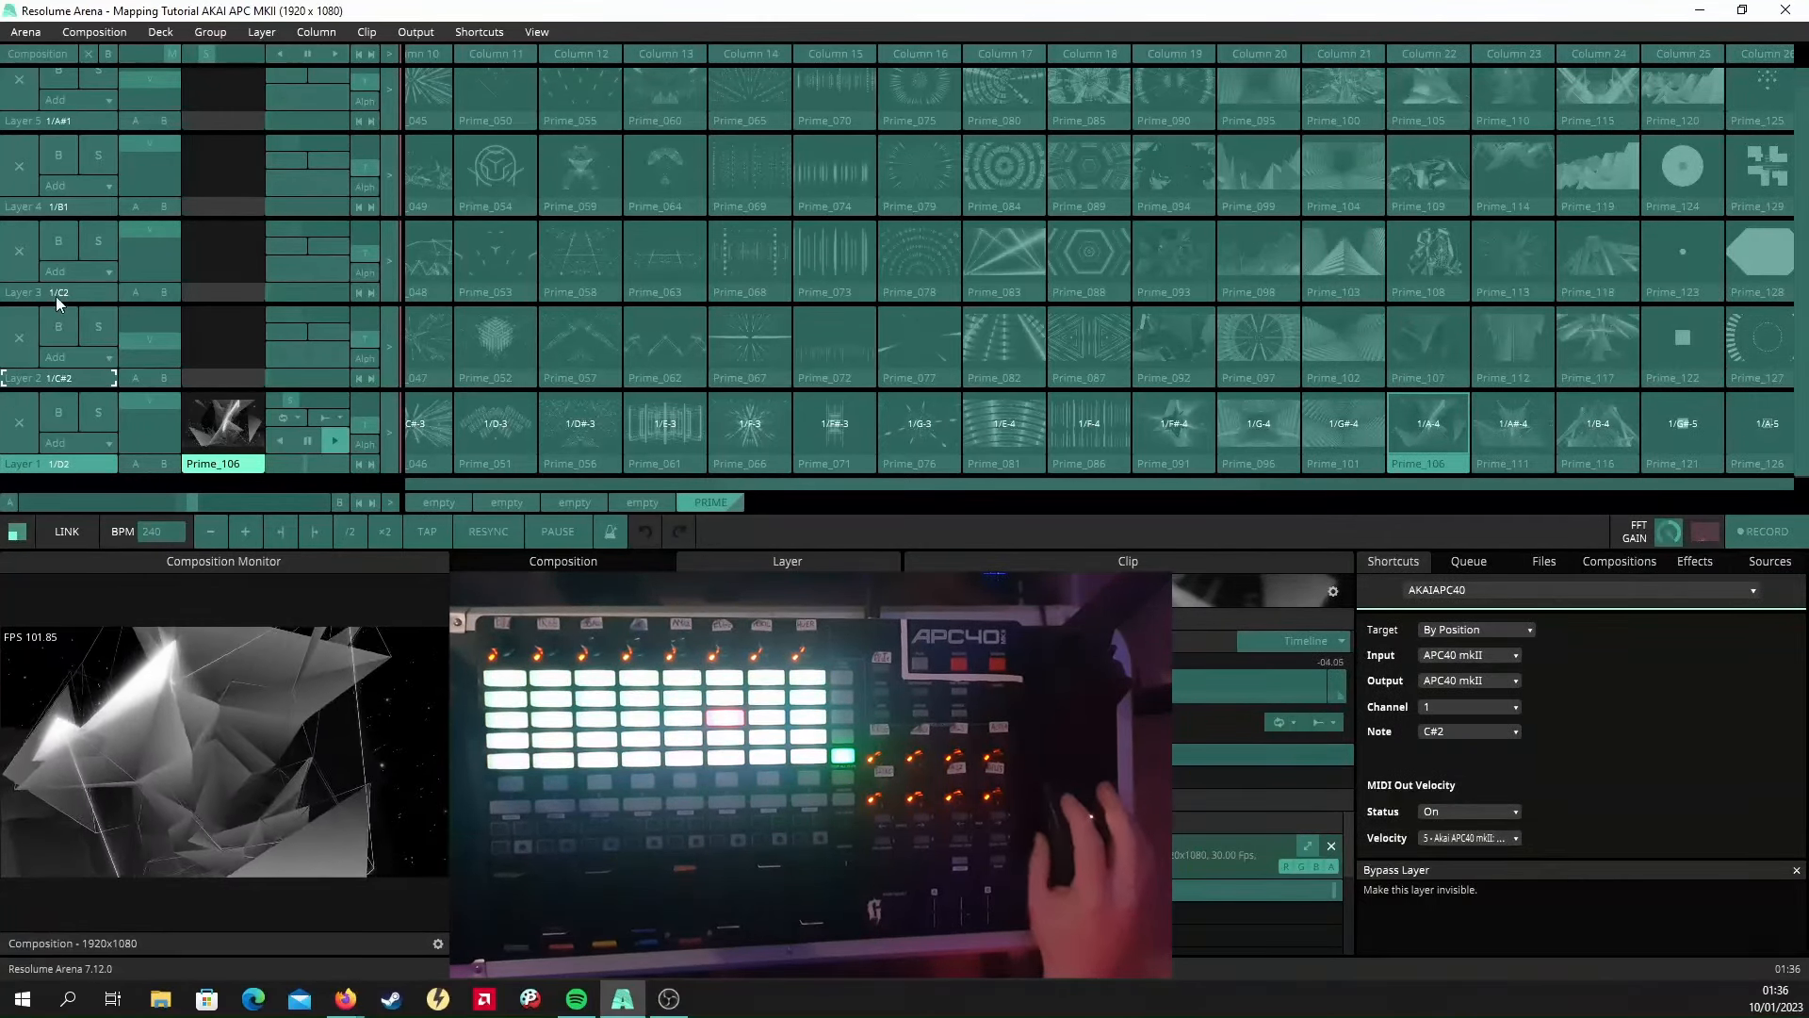
click(1498, 838)
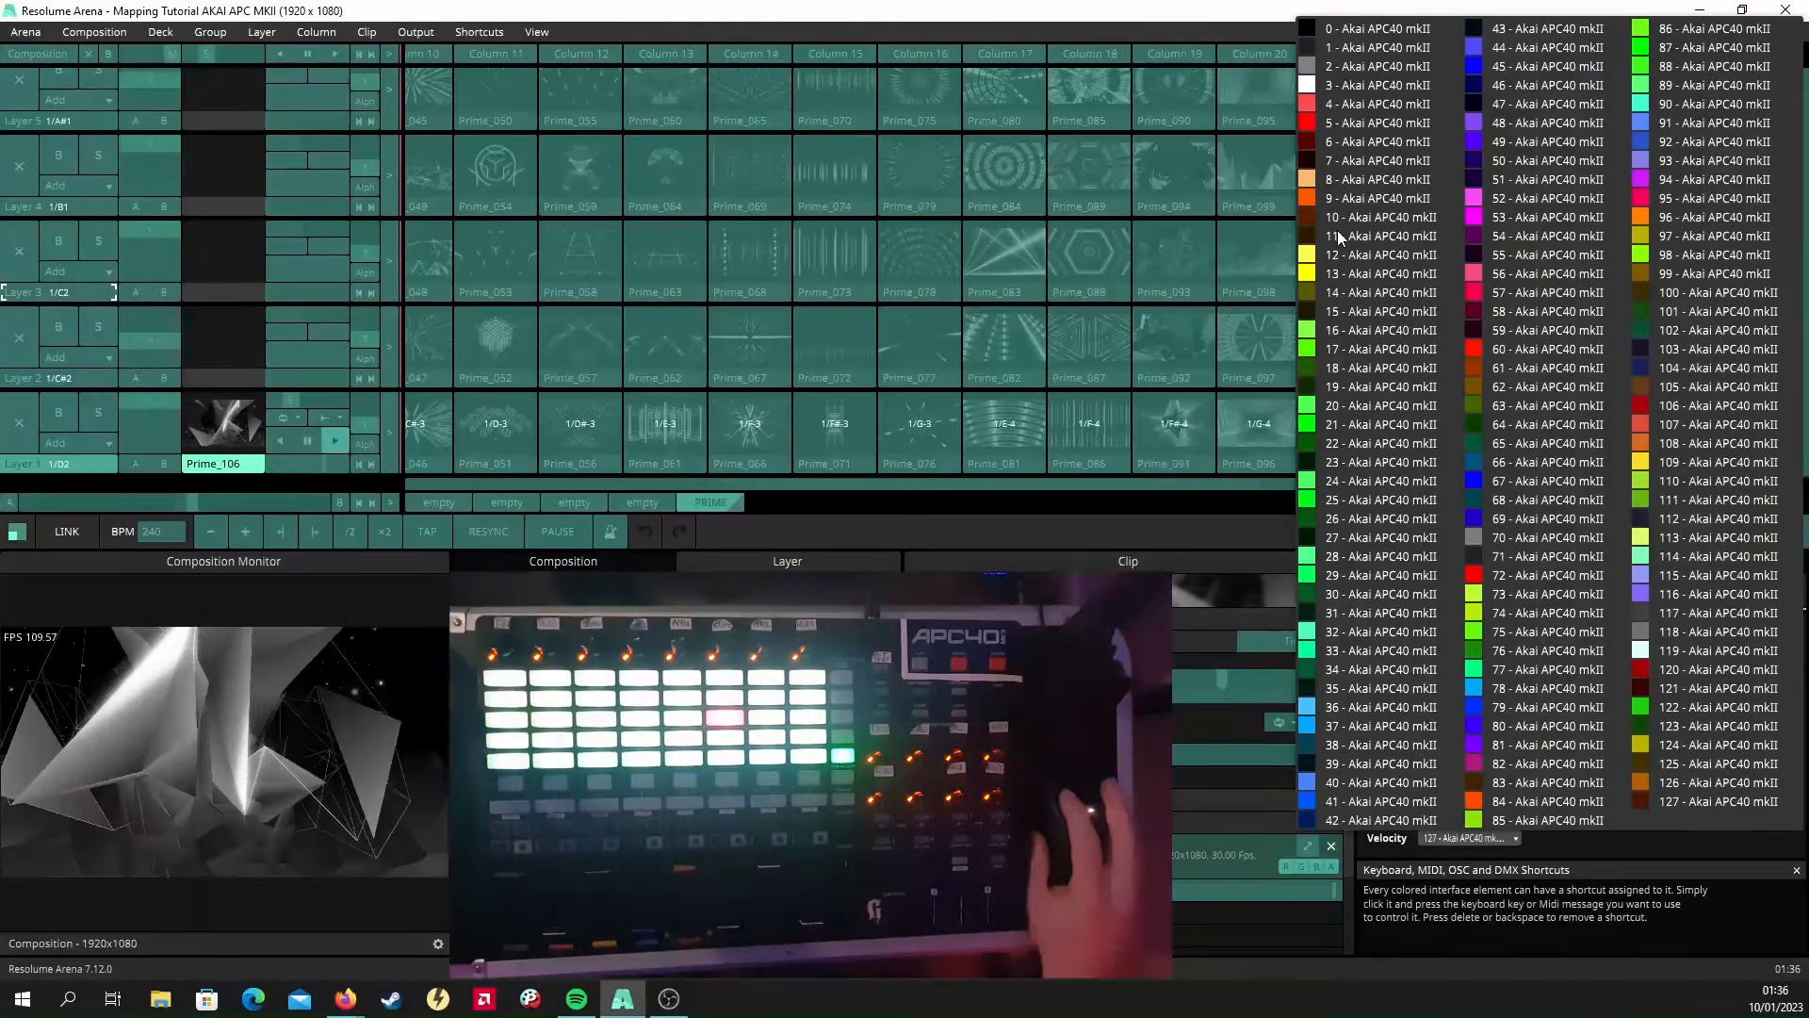
click(1365, 292)
Set the On velocity to blue for Layer 4's selection shortcut and to 9, orange, for Layer 5's, and leave MIDI editing.
click(65, 213)
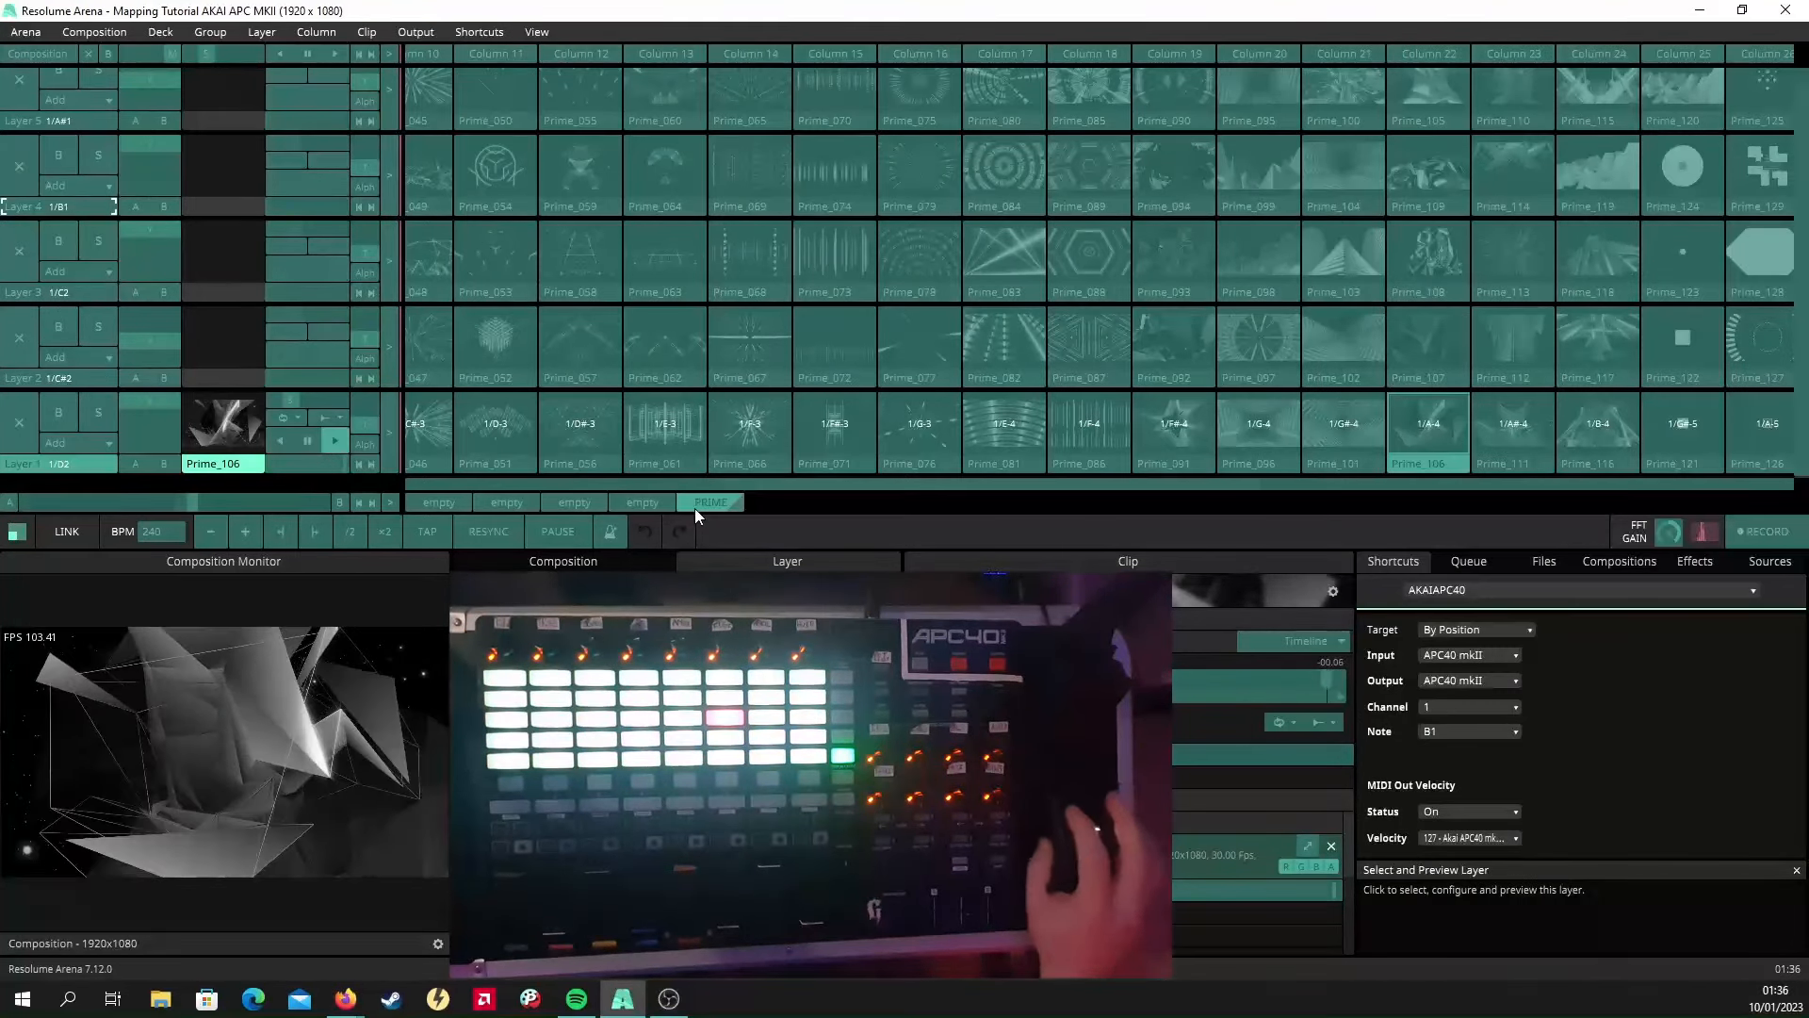
click(1457, 839)
click(1357, 226)
click(65, 124)
click(1470, 838)
click(1353, 202)
click(492, 34)
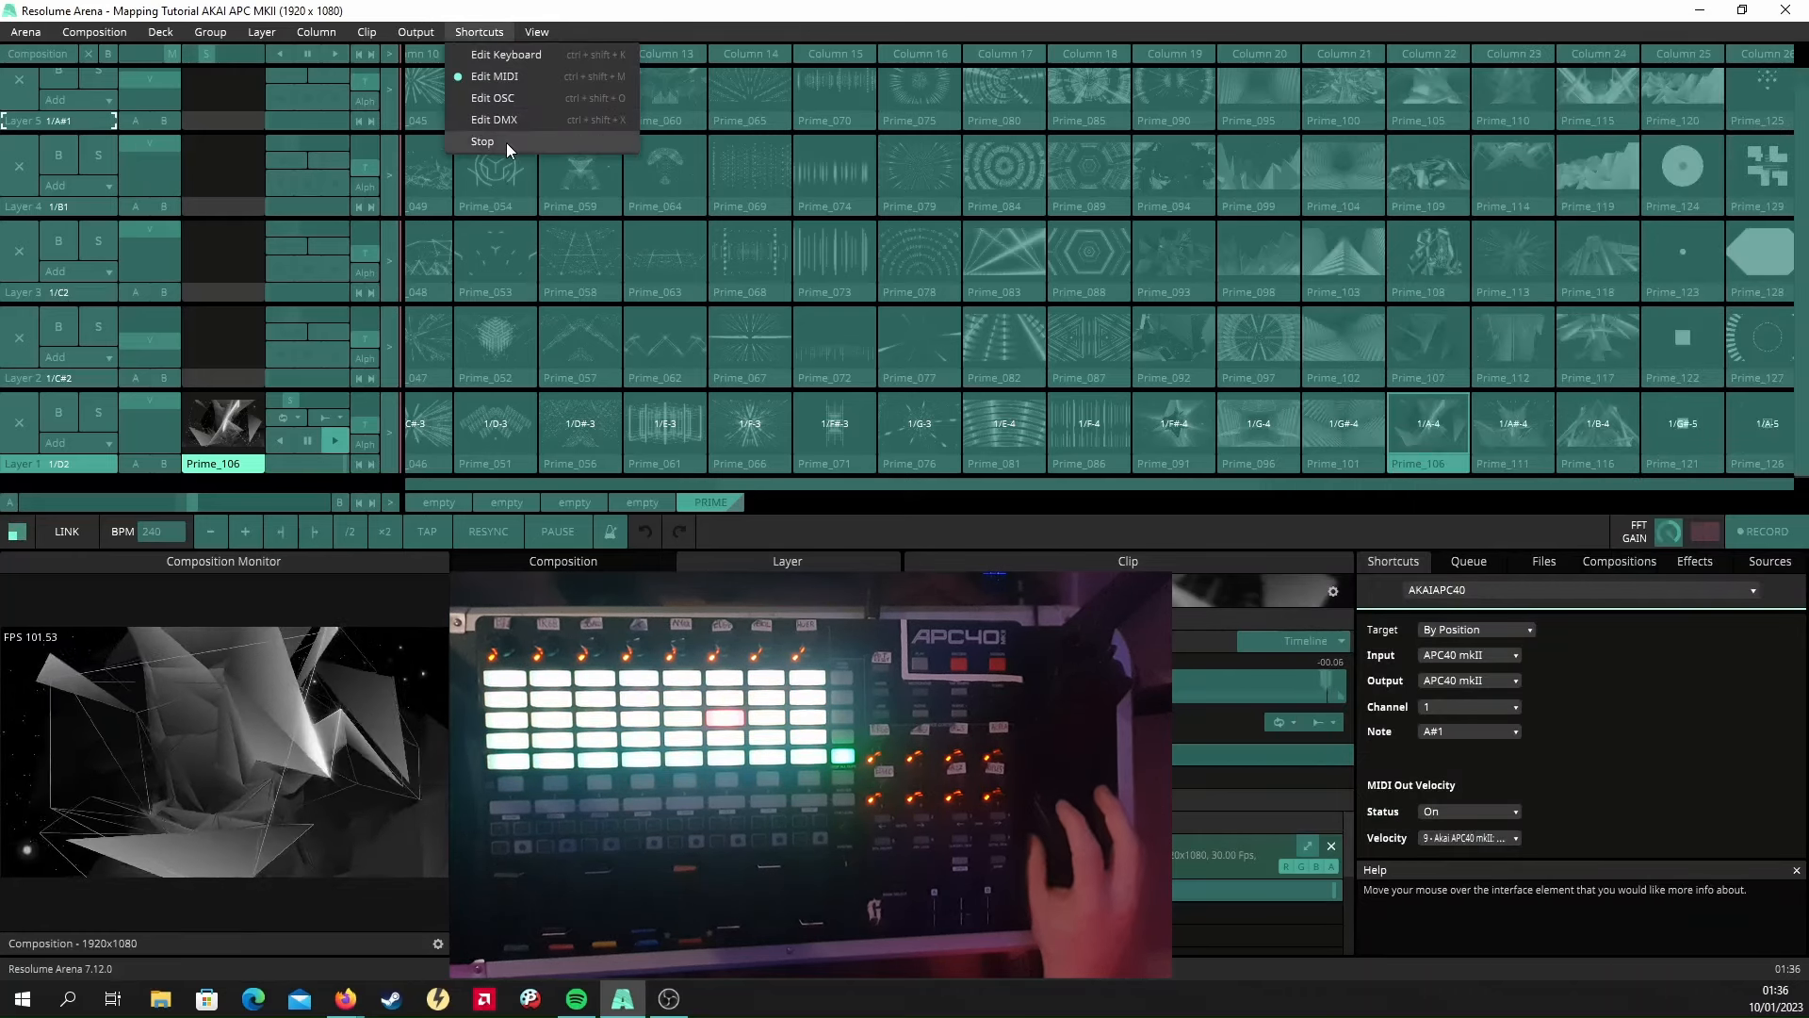
click(482, 141)
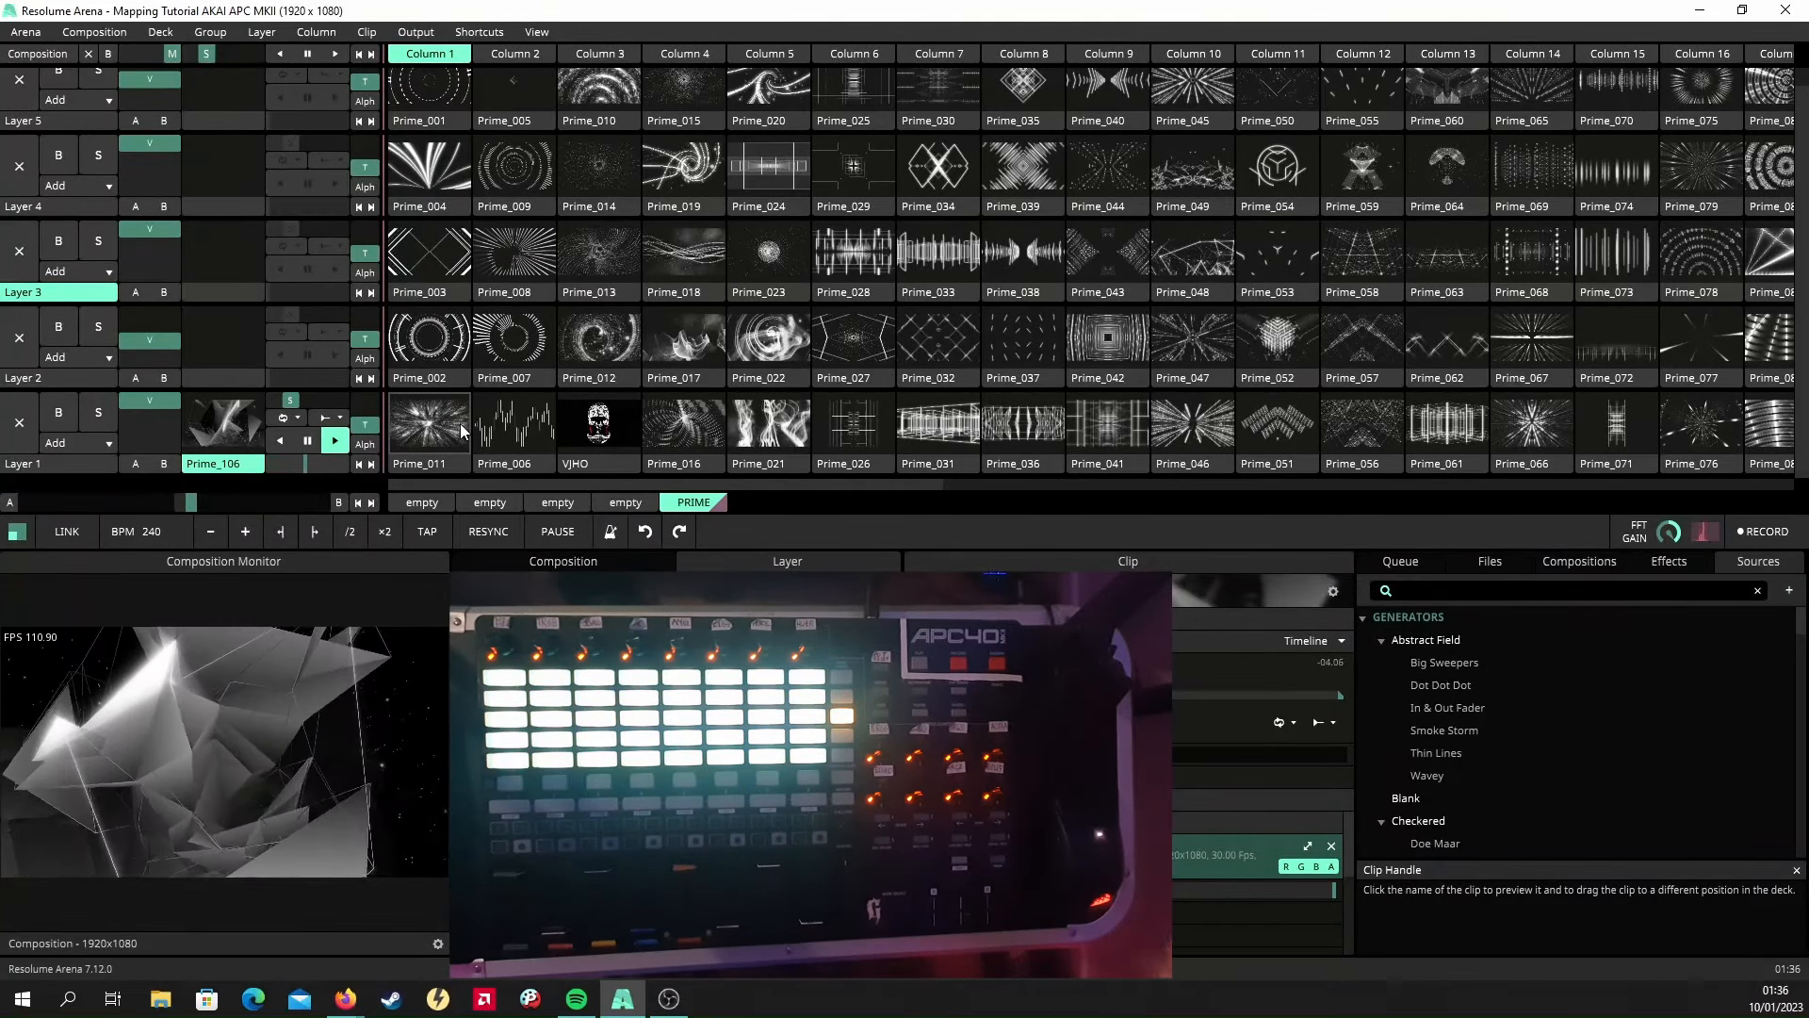
Open the MIDI shortcut settings of Layer 1's clip in column 1.
mouse_move(575, 484)
mouse_down()
mouse_move(739, 488)
mouse_move(547, 477)
mouse_up()
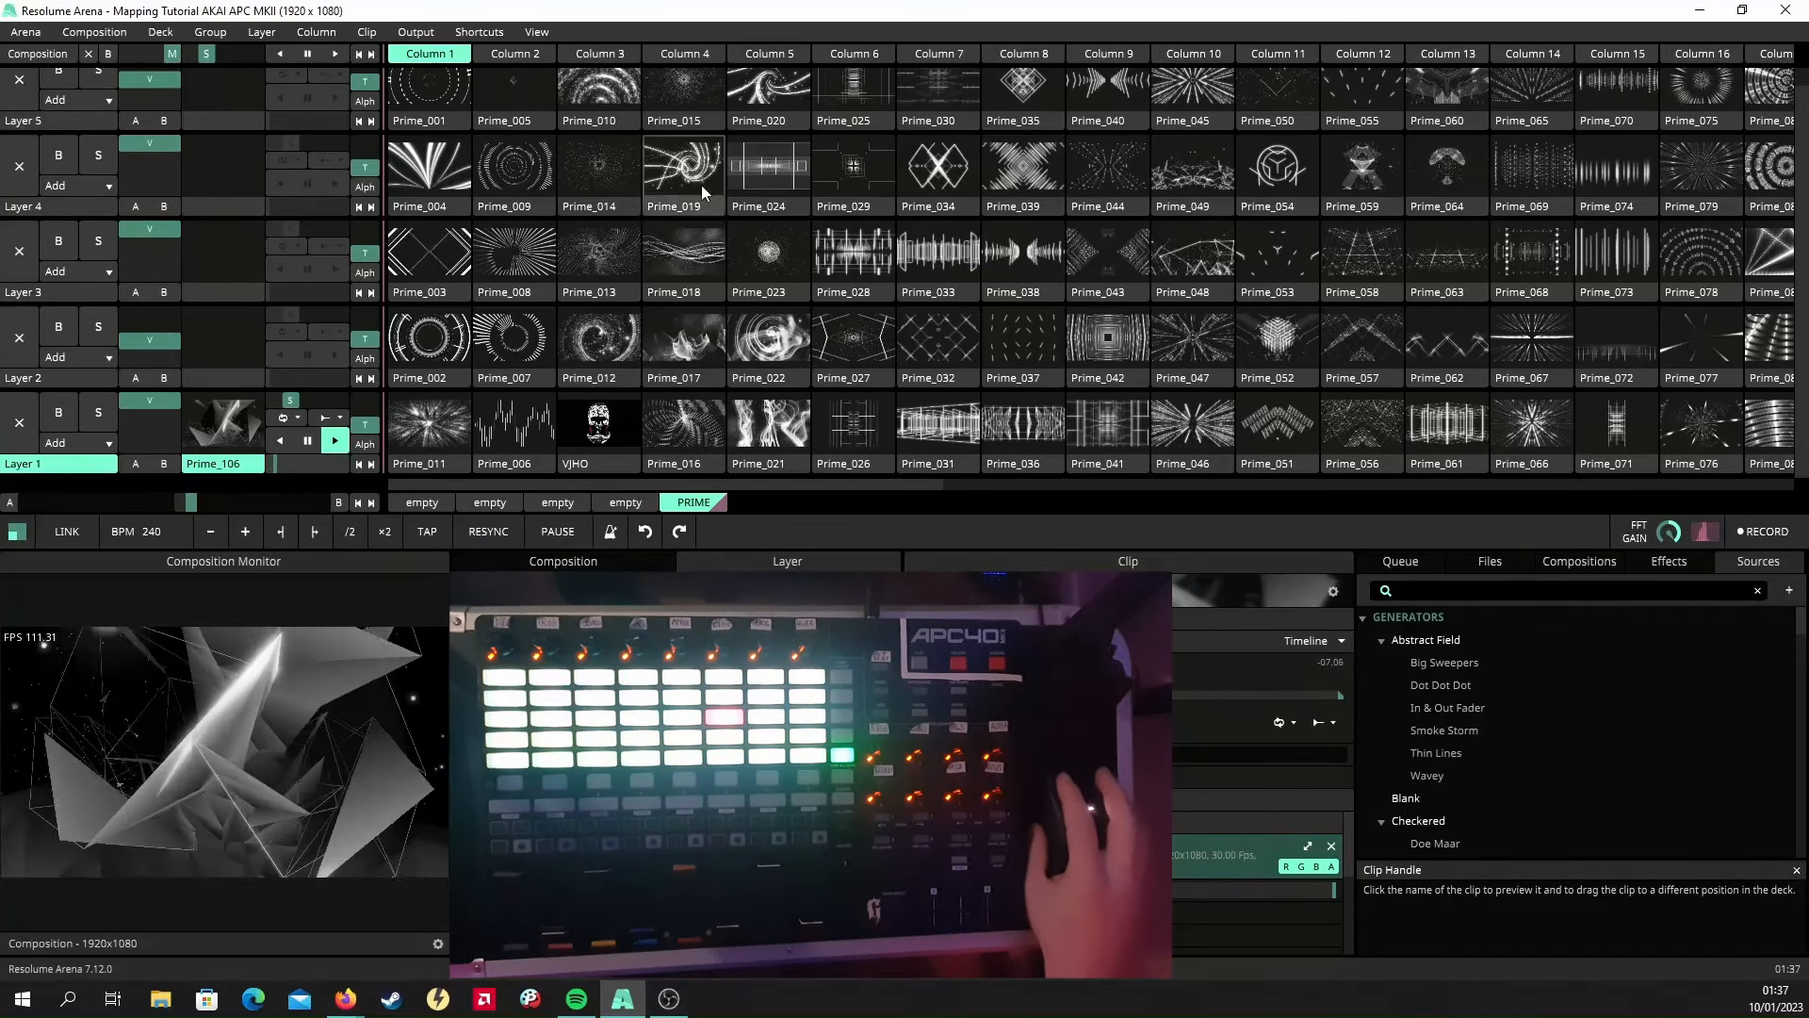
click(470, 31)
click(506, 79)
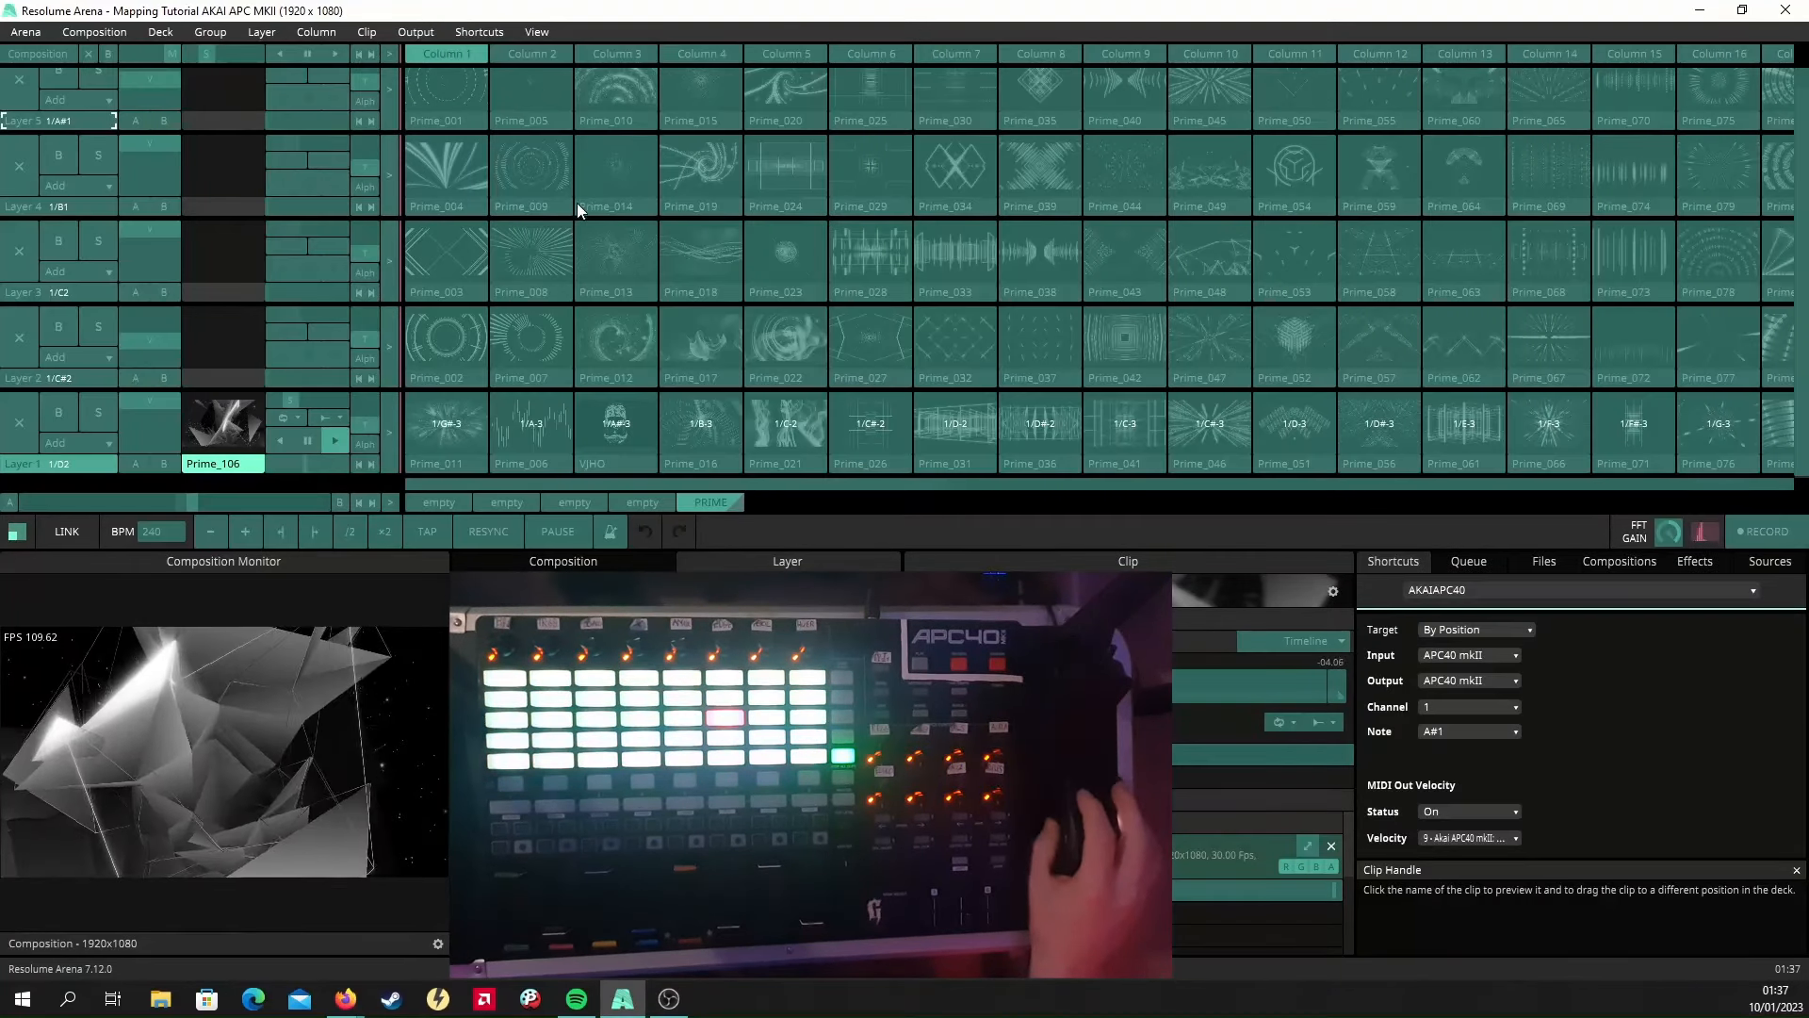
click(467, 419)
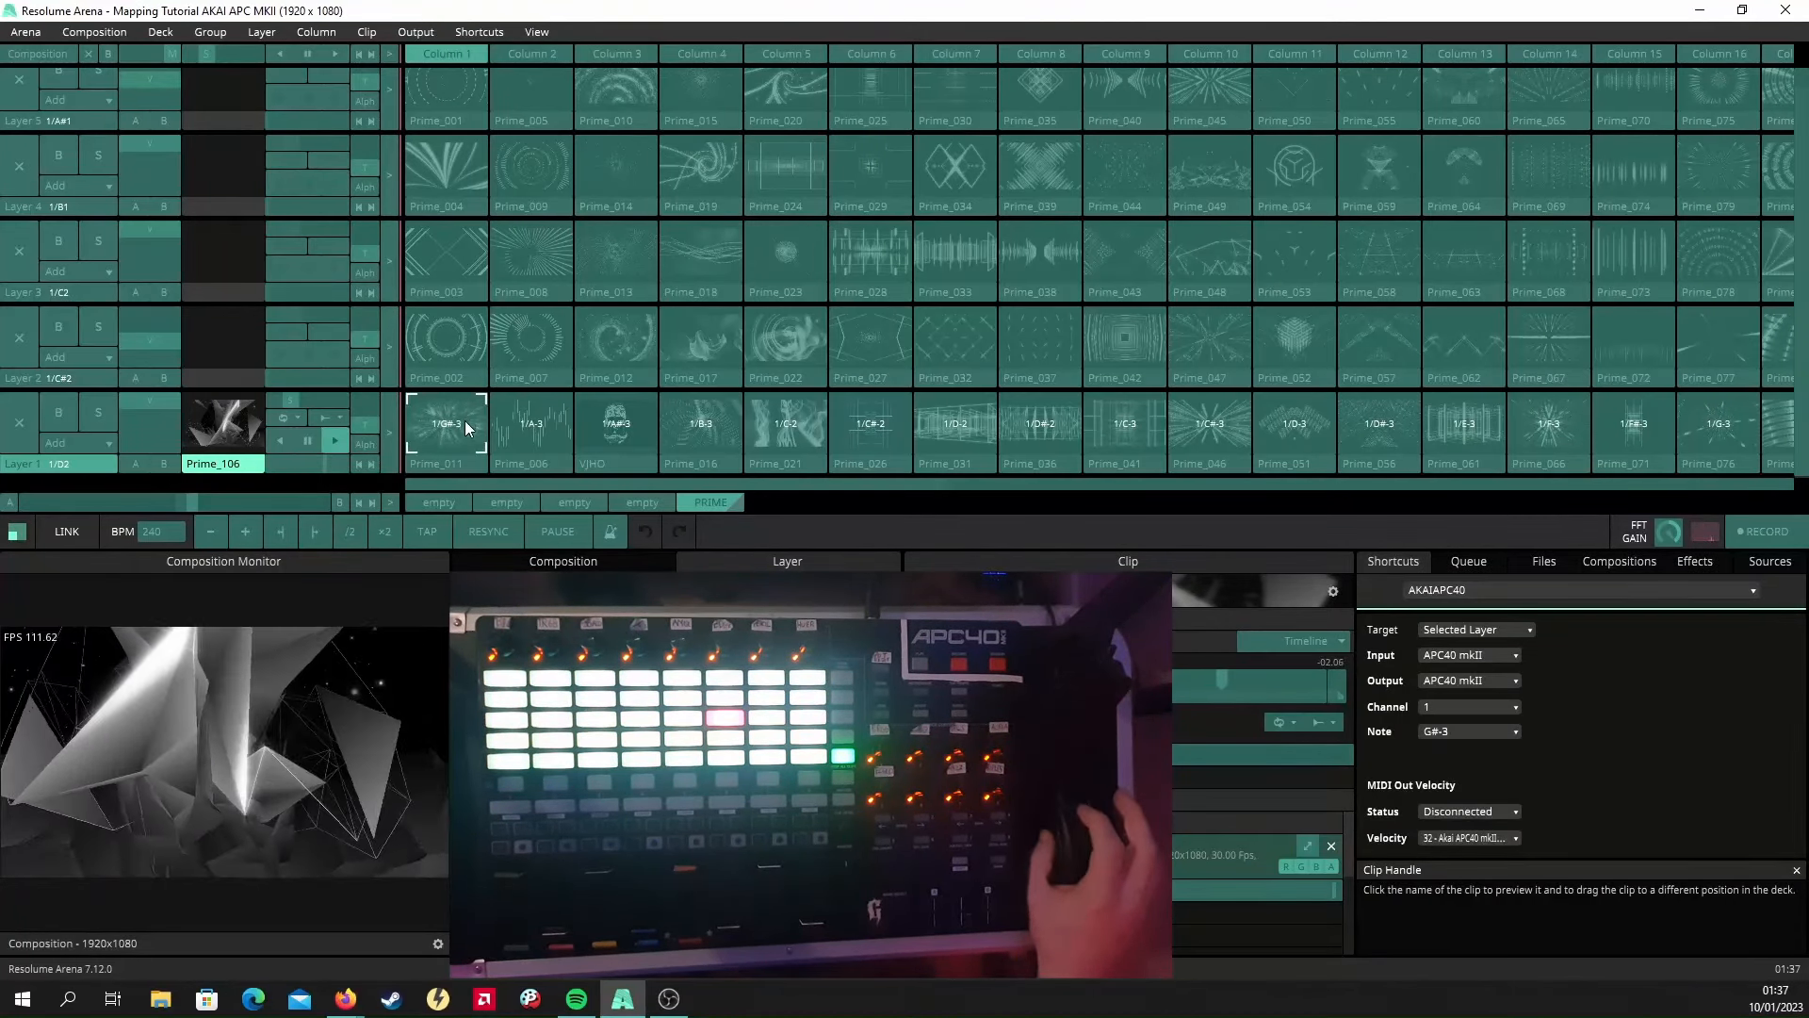
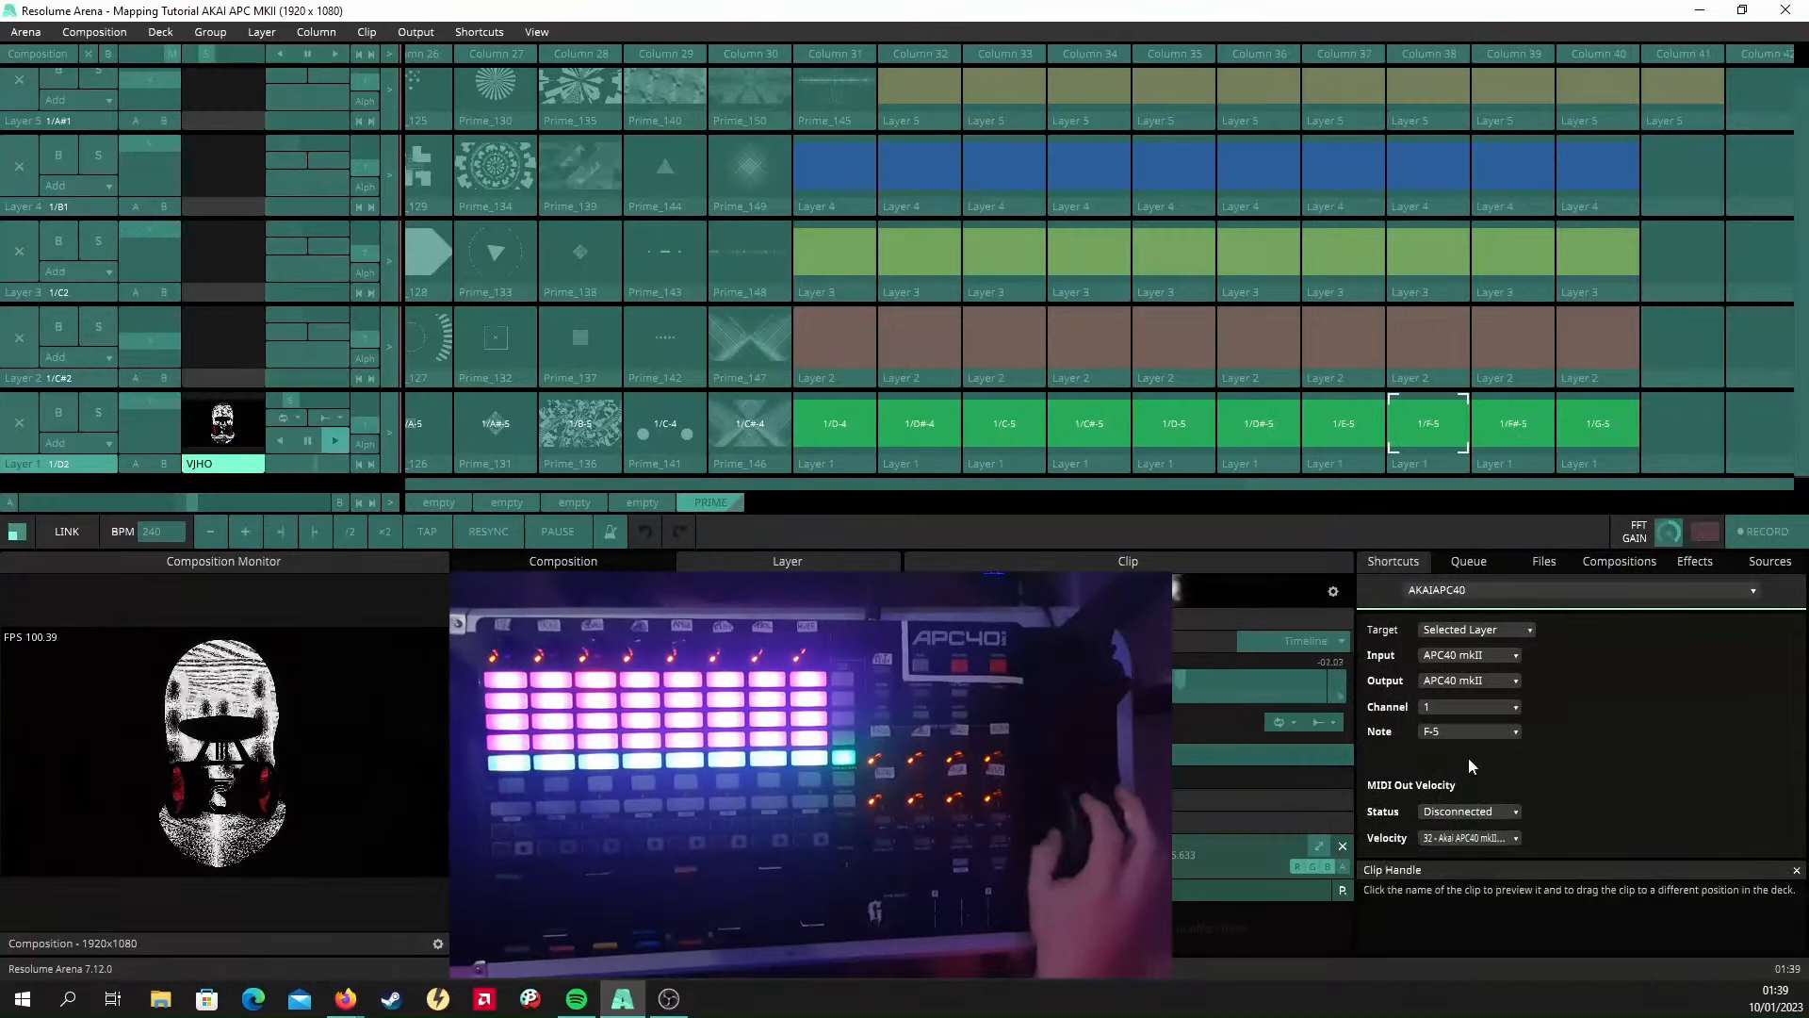
Set the Disconnected velocity of Layer 1's clips in columns 39 and 40 to 49, and leave MIDI editing.
click(1514, 424)
click(1471, 837)
click(1545, 141)
click(1591, 424)
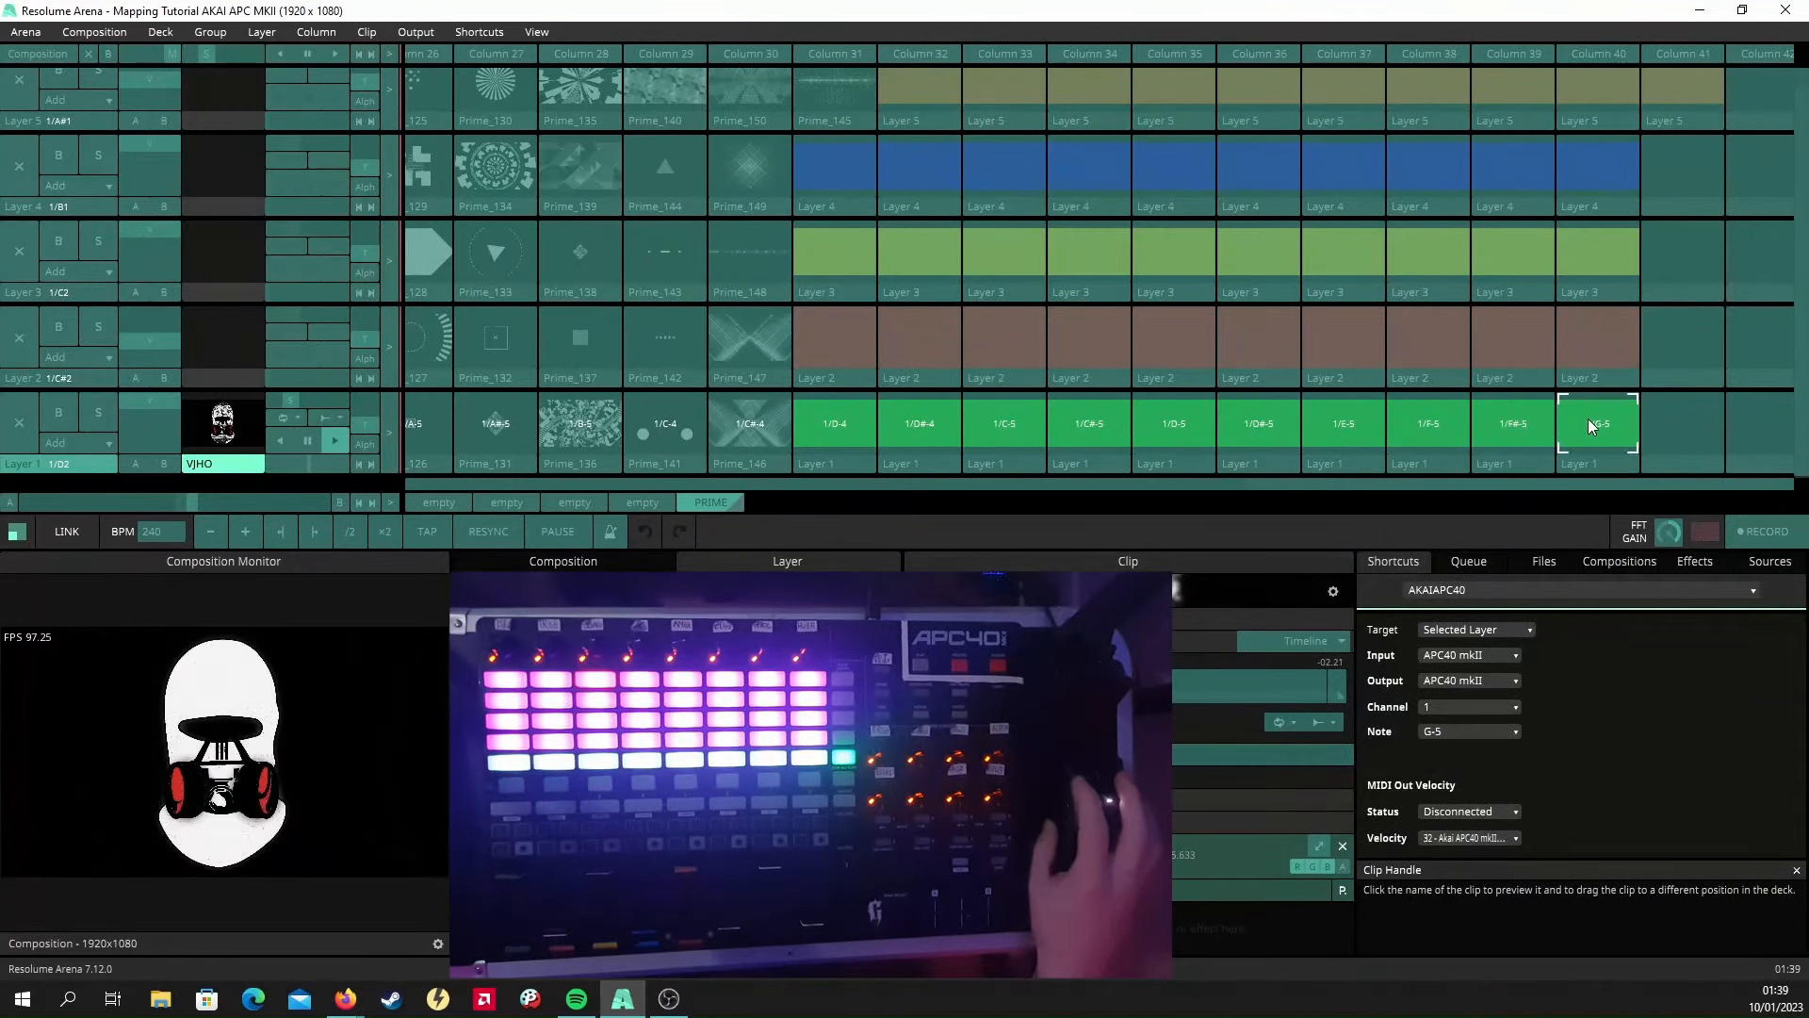
click(1470, 837)
click(1513, 133)
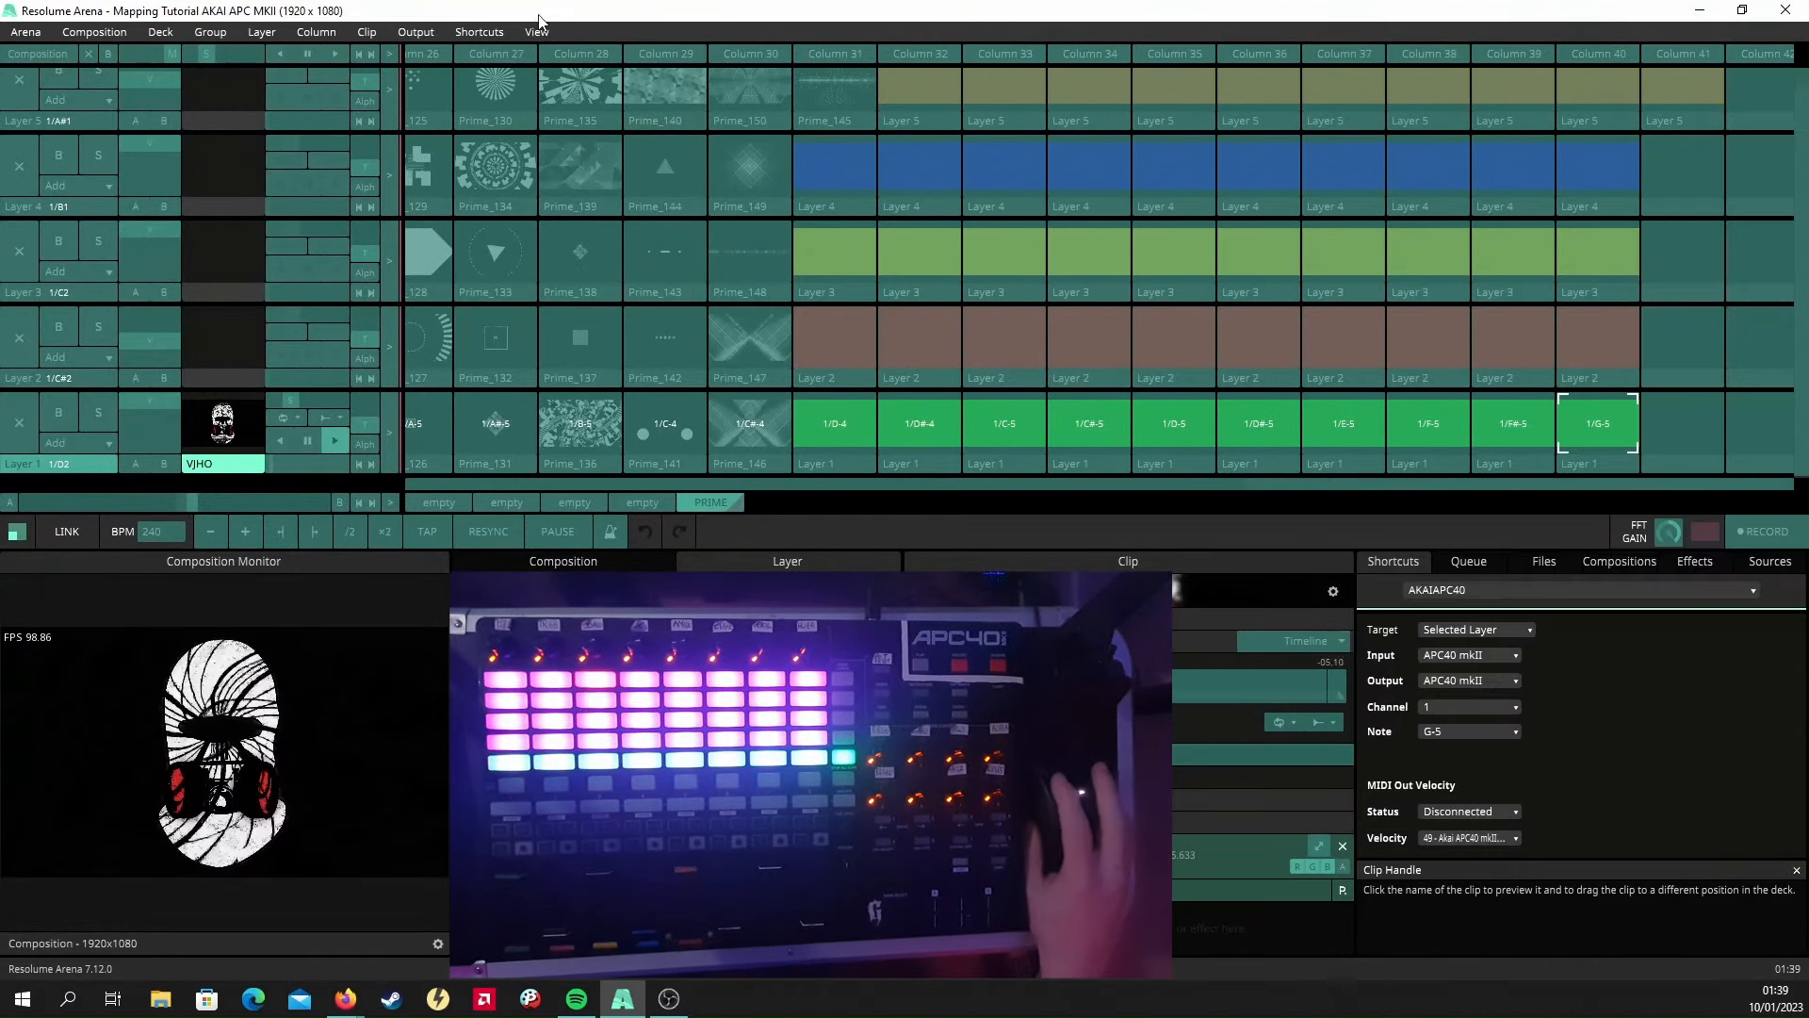
click(481, 32)
click(512, 137)
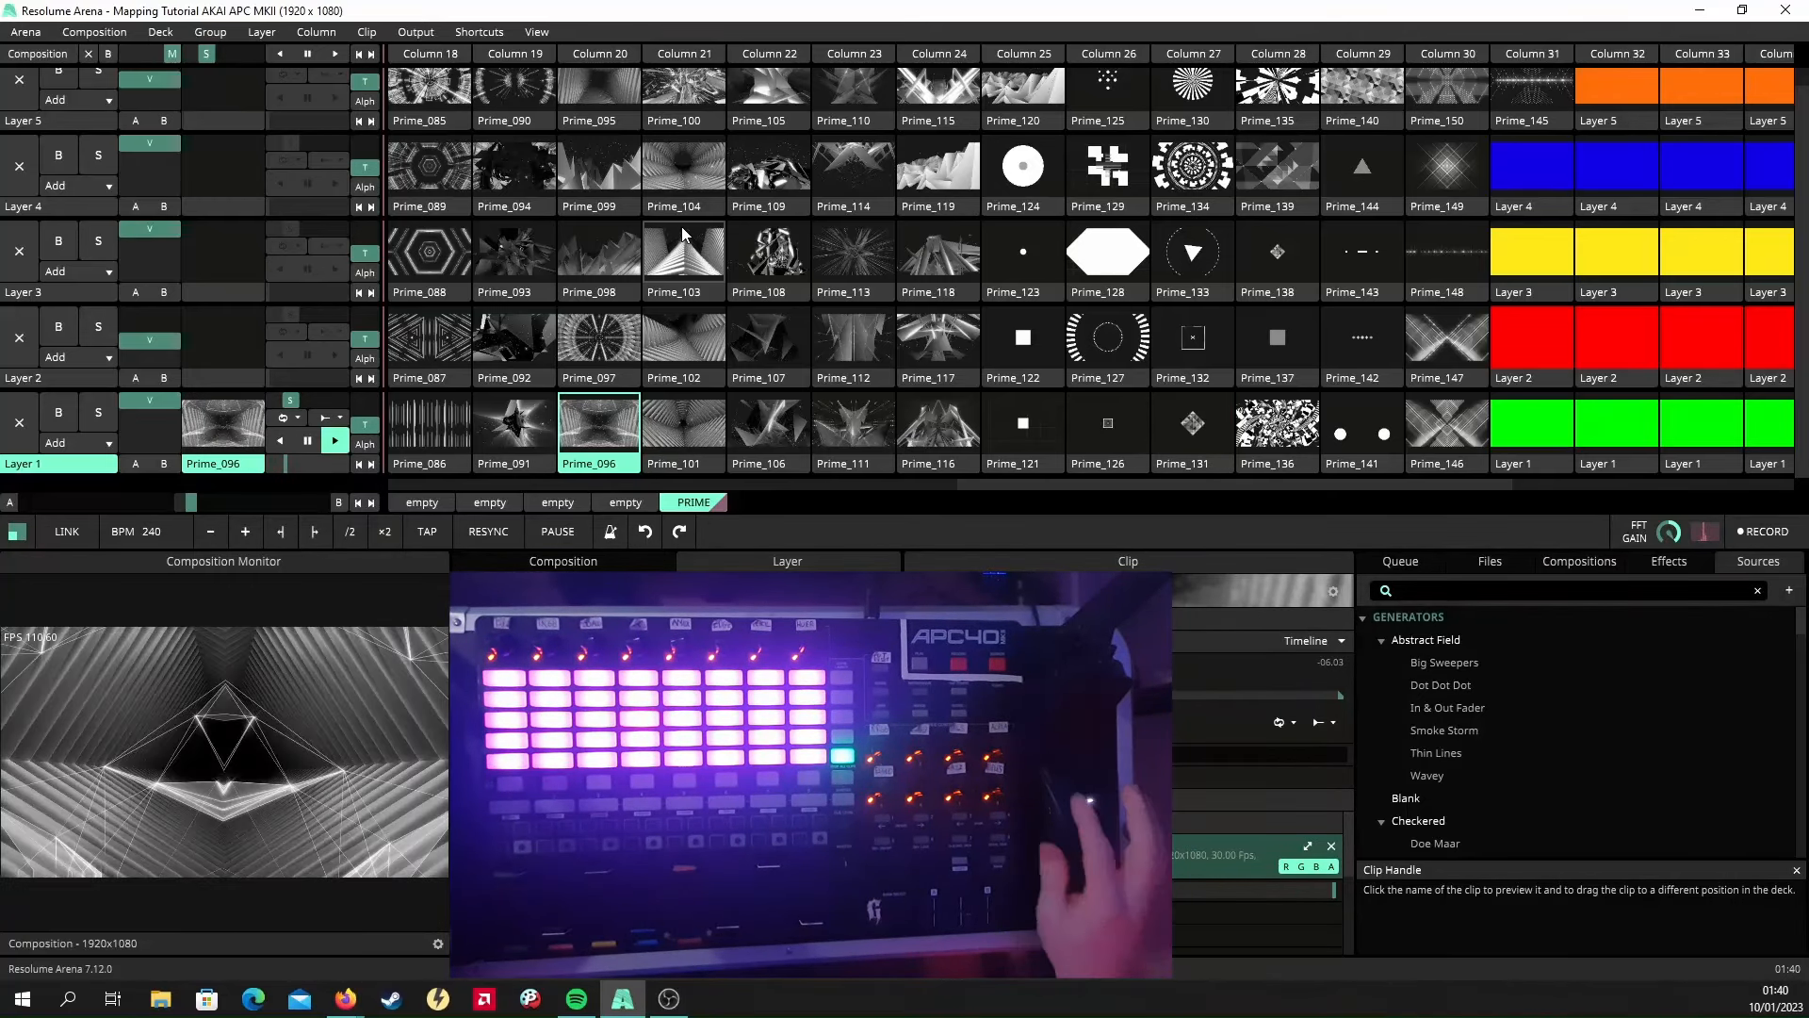
drag(1023, 482, 450, 465)
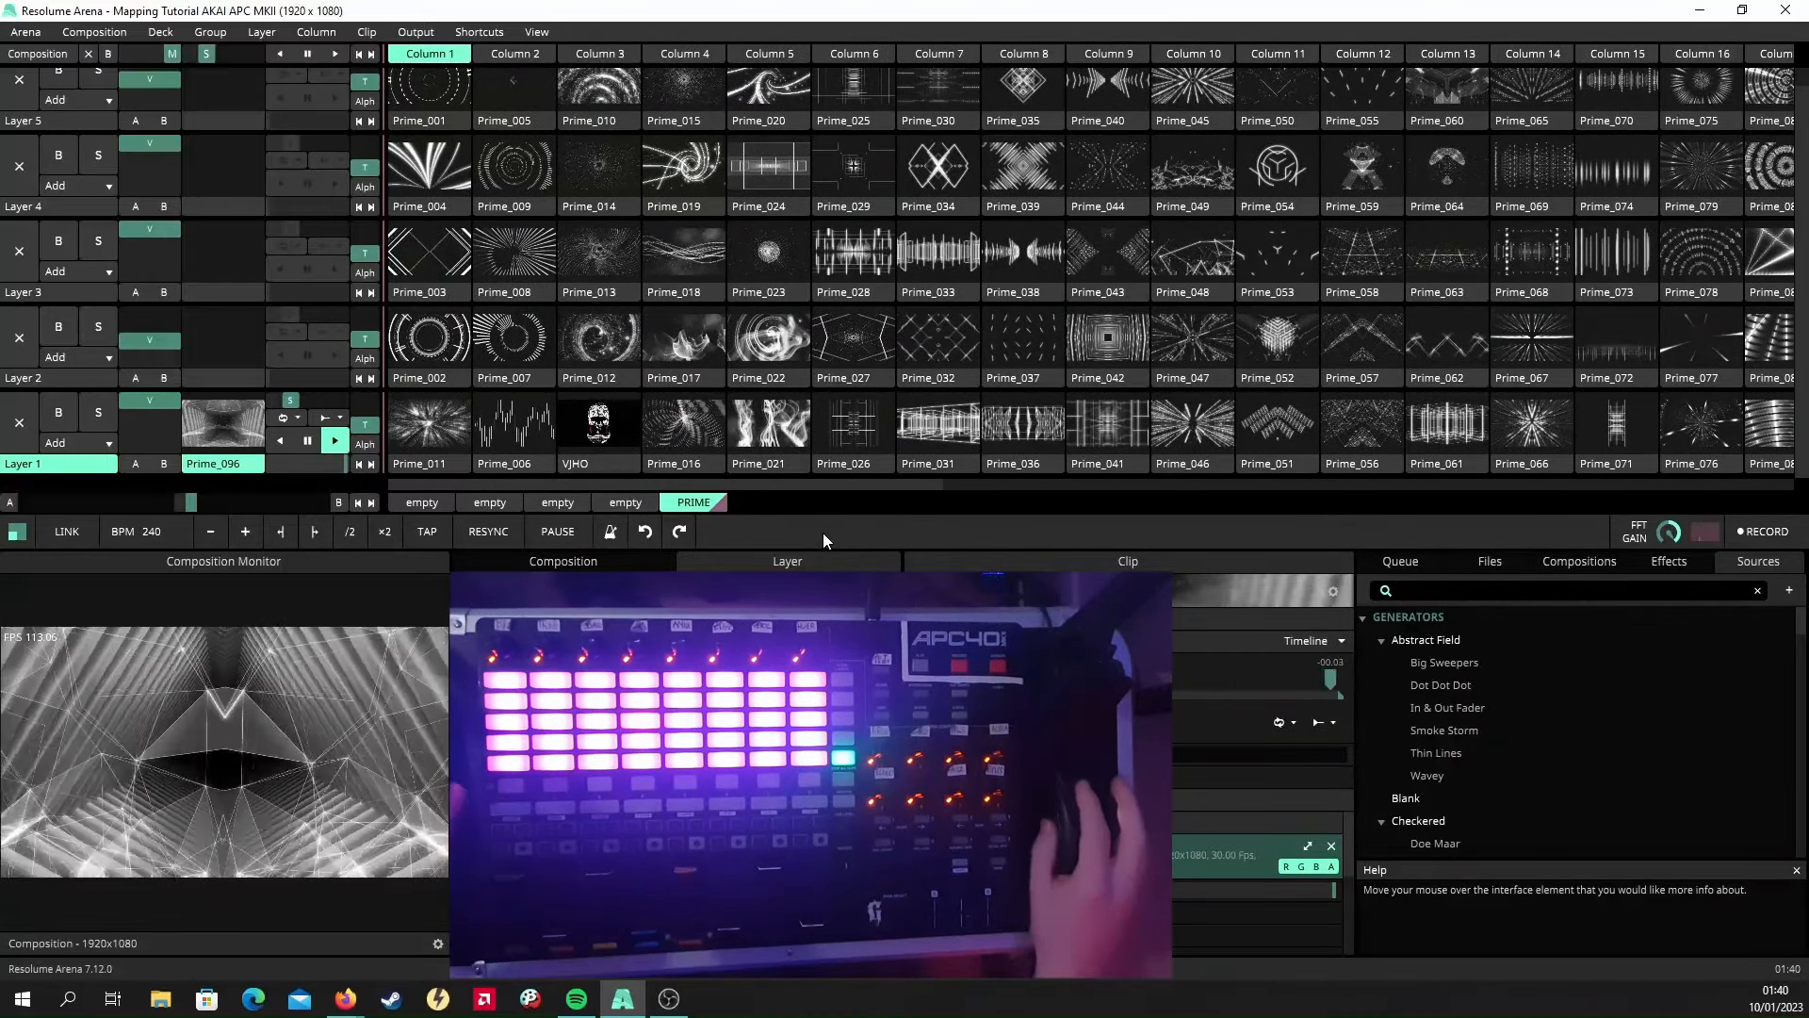
drag(822, 485, 976, 486)
click(1499, 424)
drag(630, 484, 457, 490)
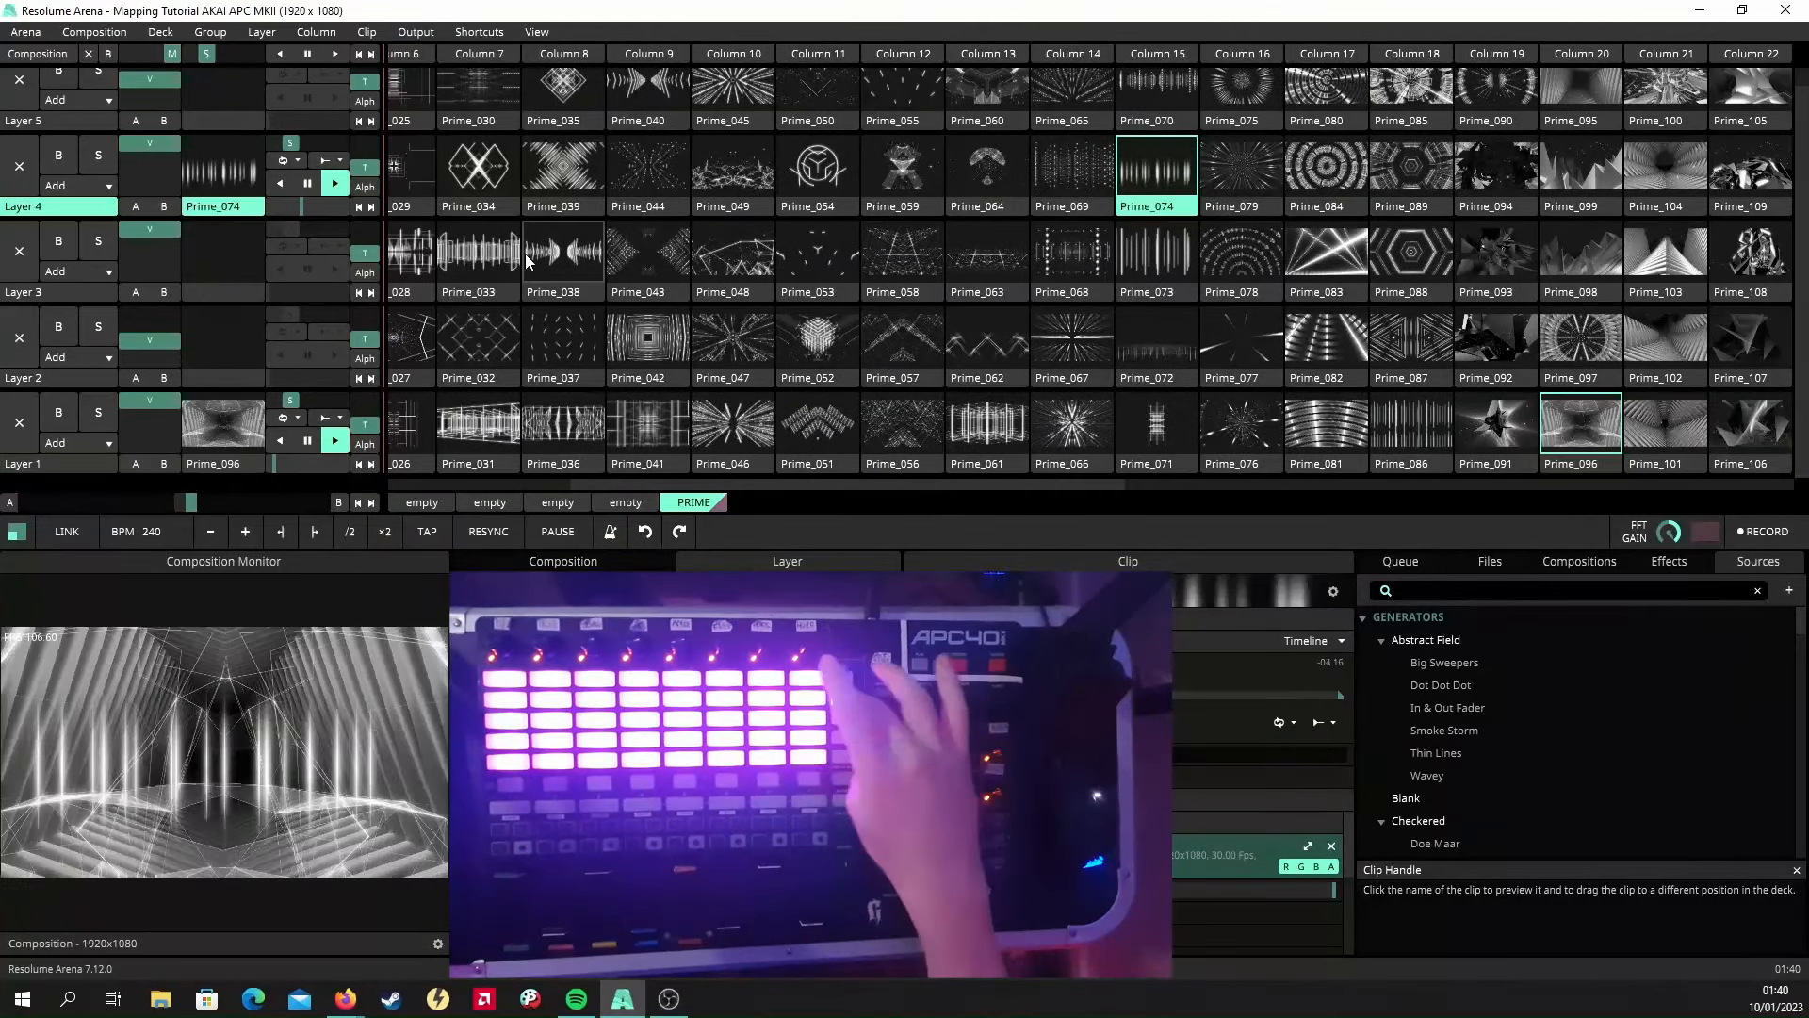
Map the video opacity of Layers 1 to 5 to the APC40 faders, CC 7 on channels 1 to 5, and leave MIDI editing.
key(ctrl+m)
click(155, 416)
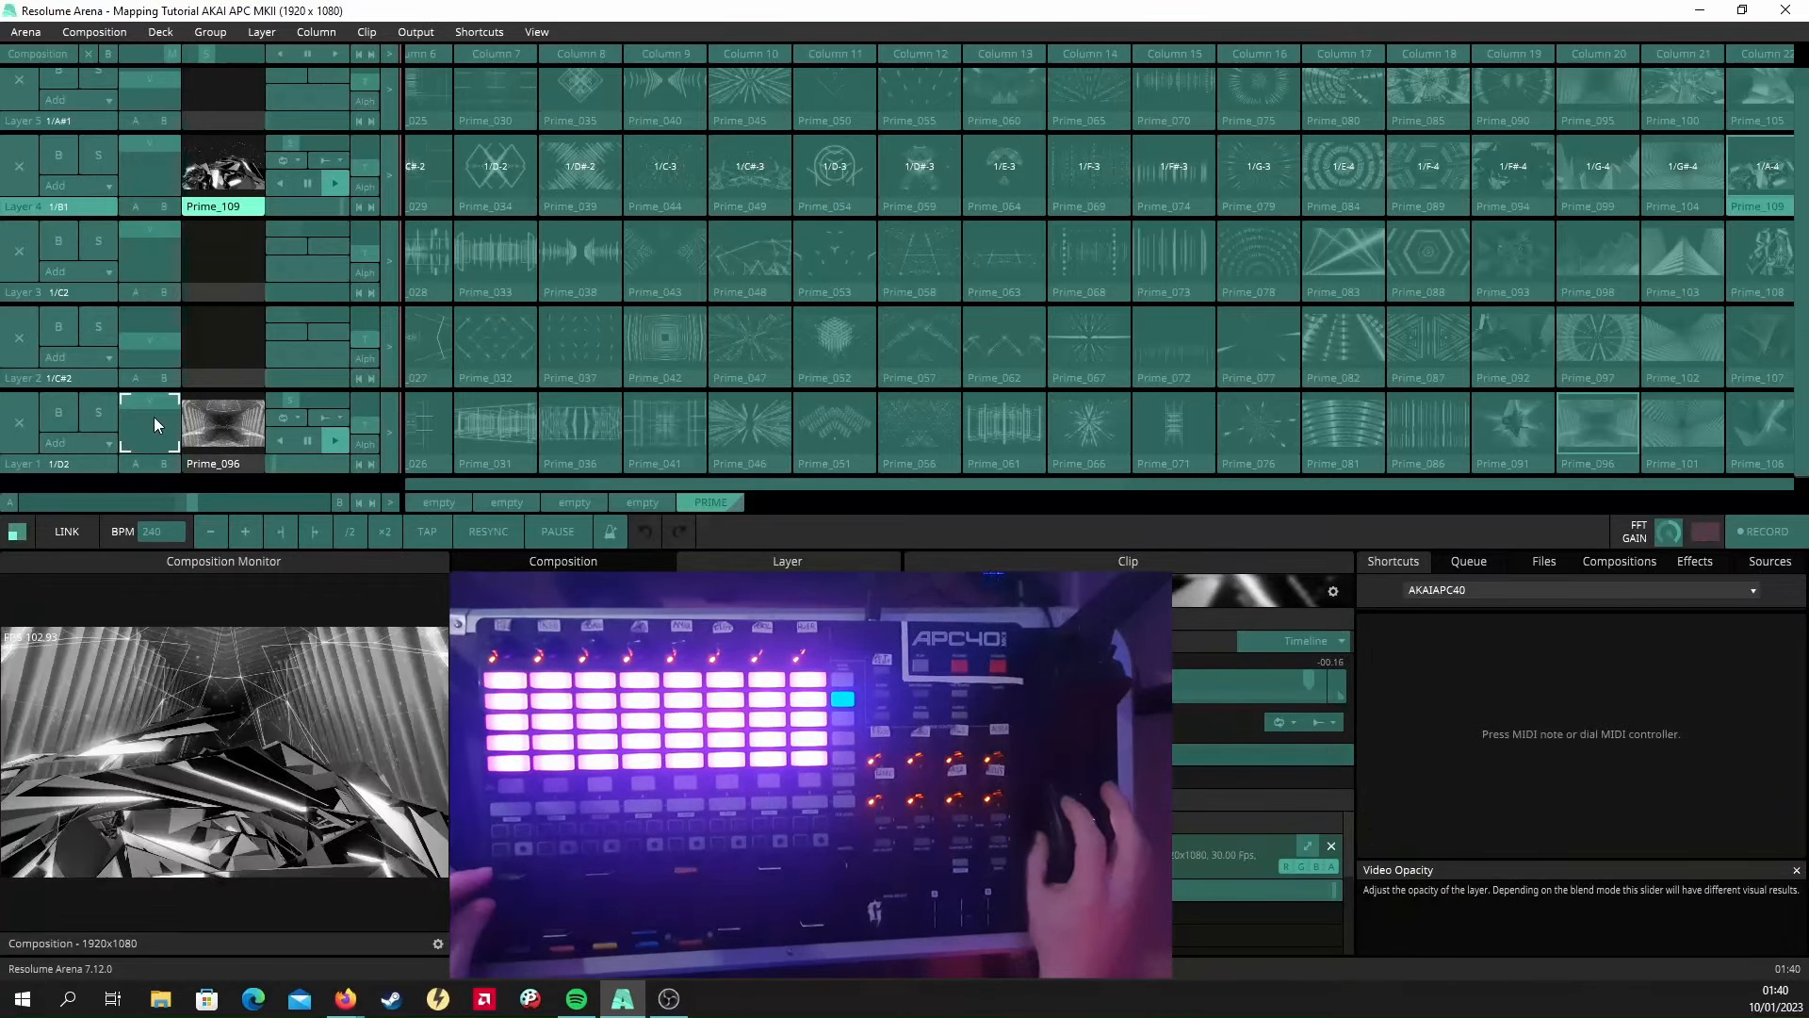
click(150, 343)
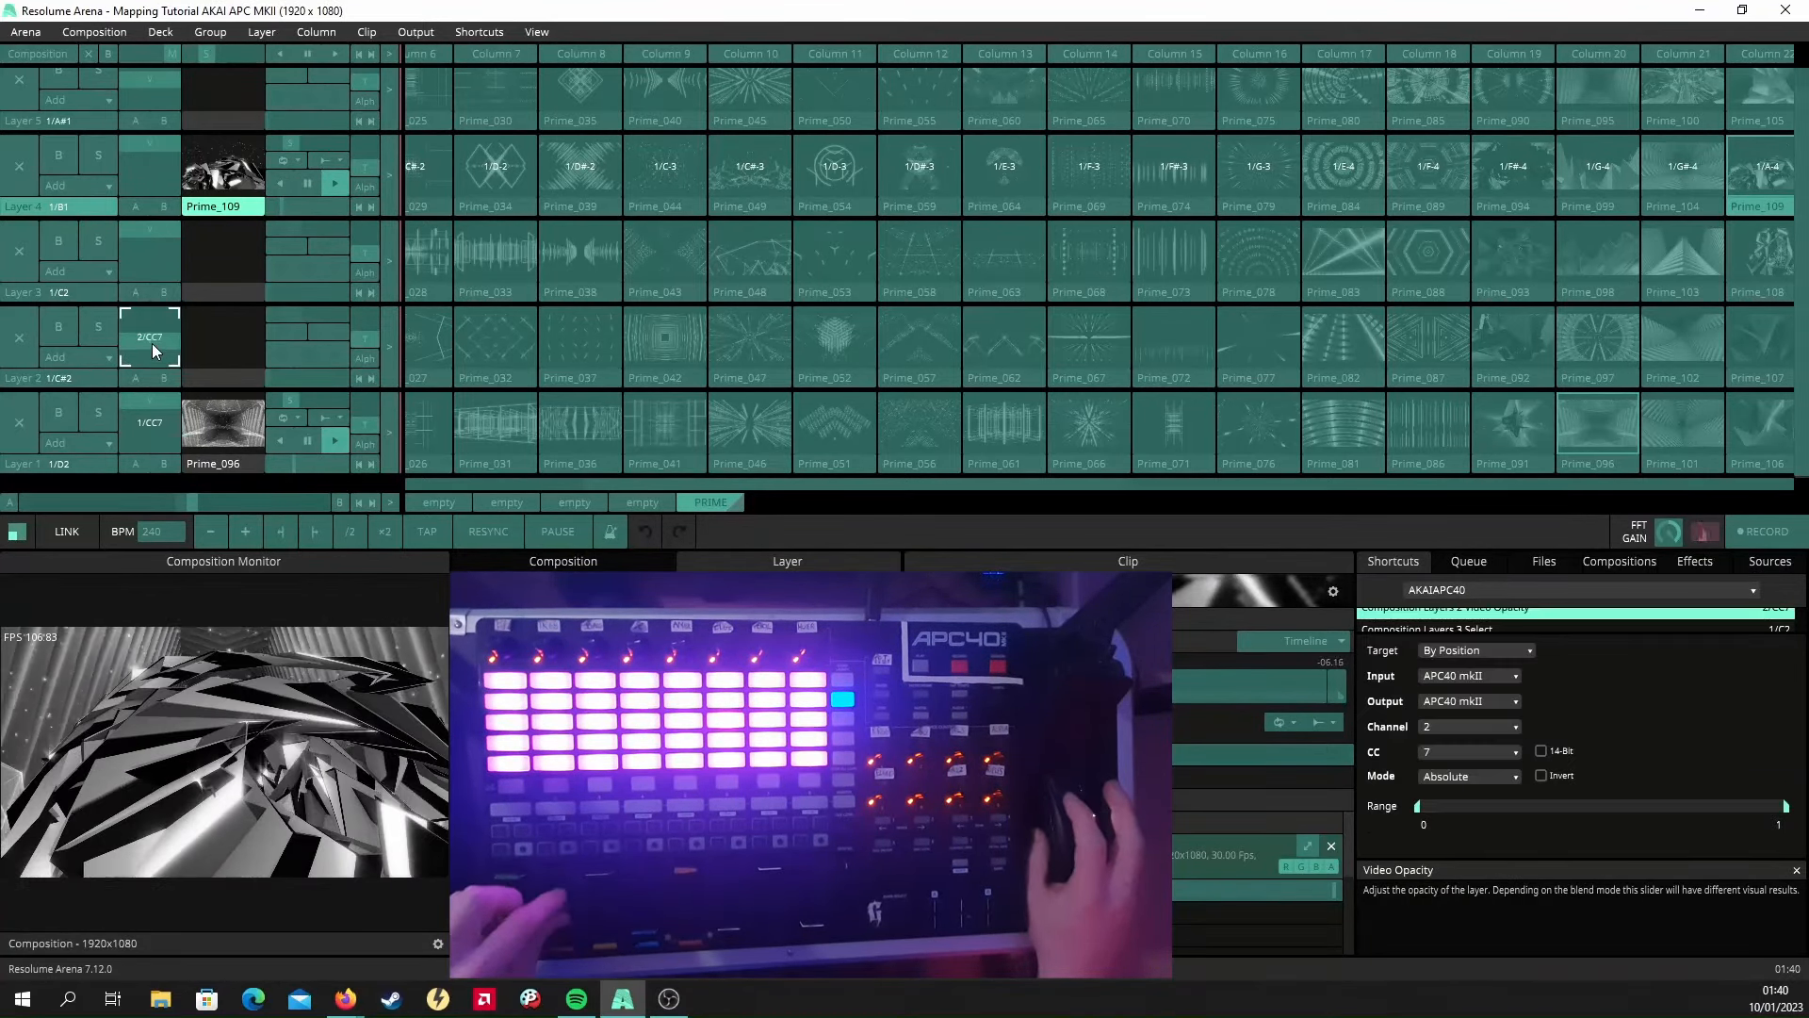
click(167, 247)
click(155, 151)
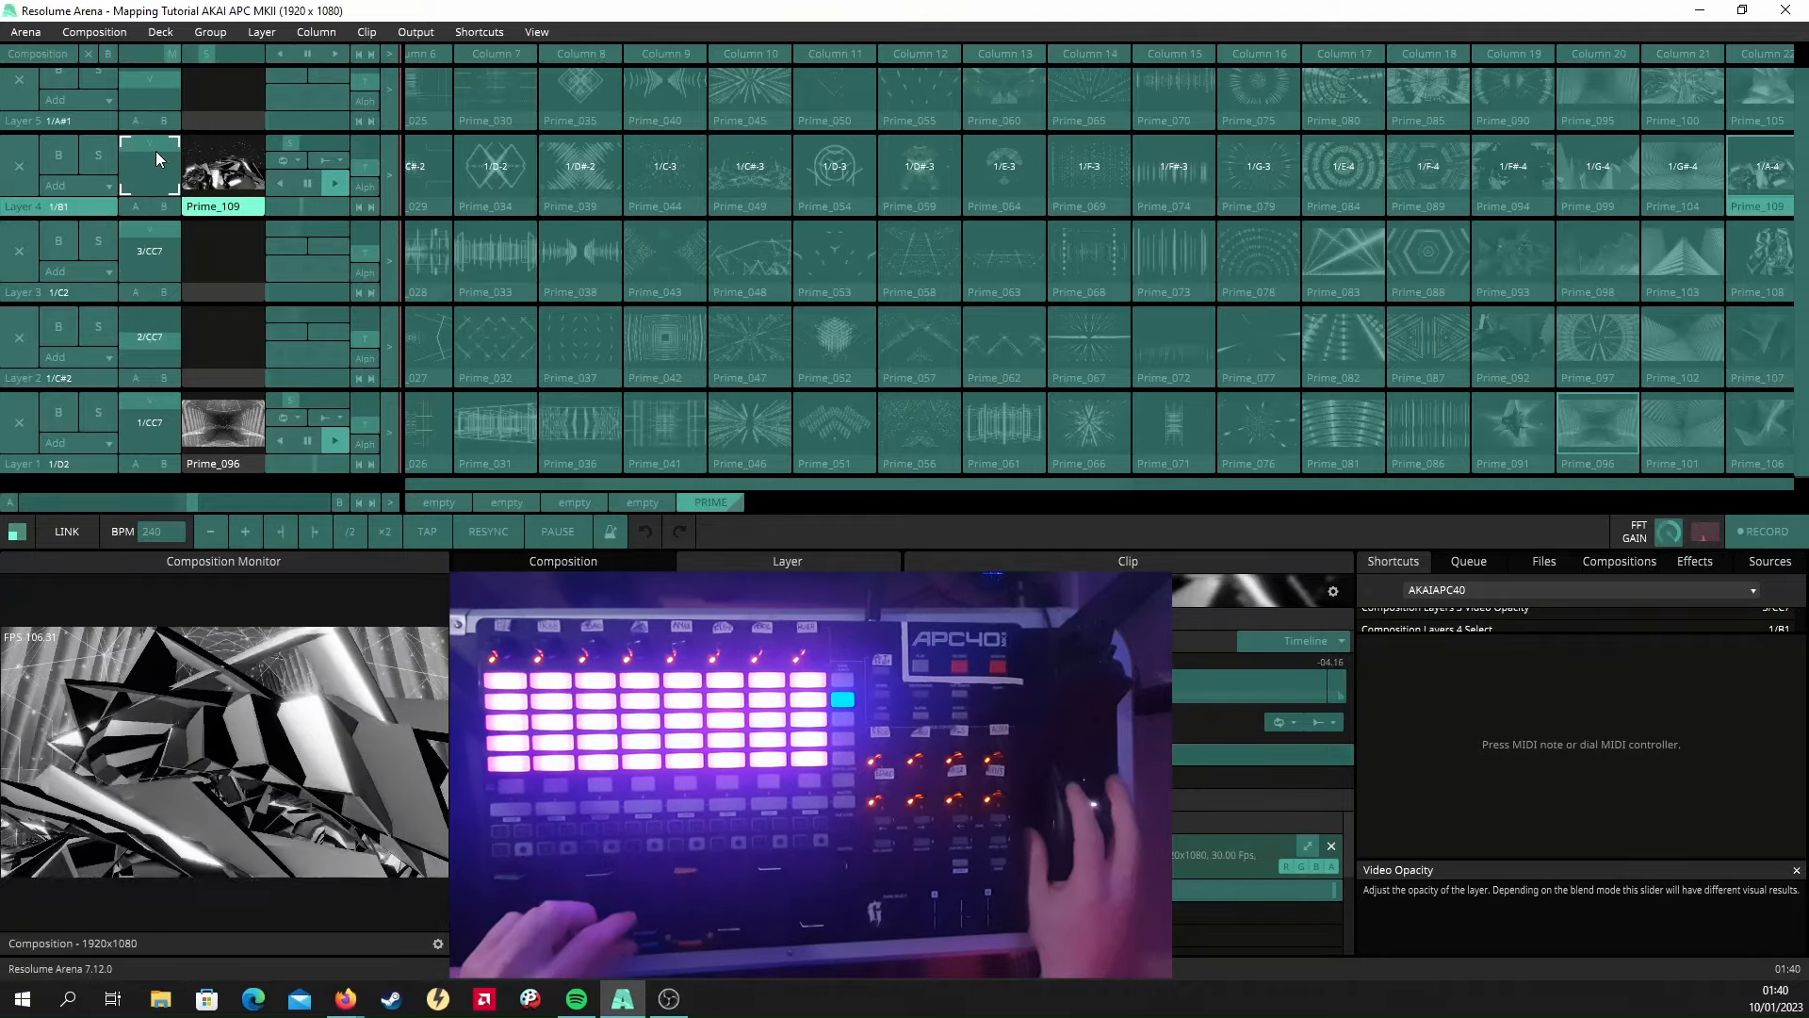
click(157, 96)
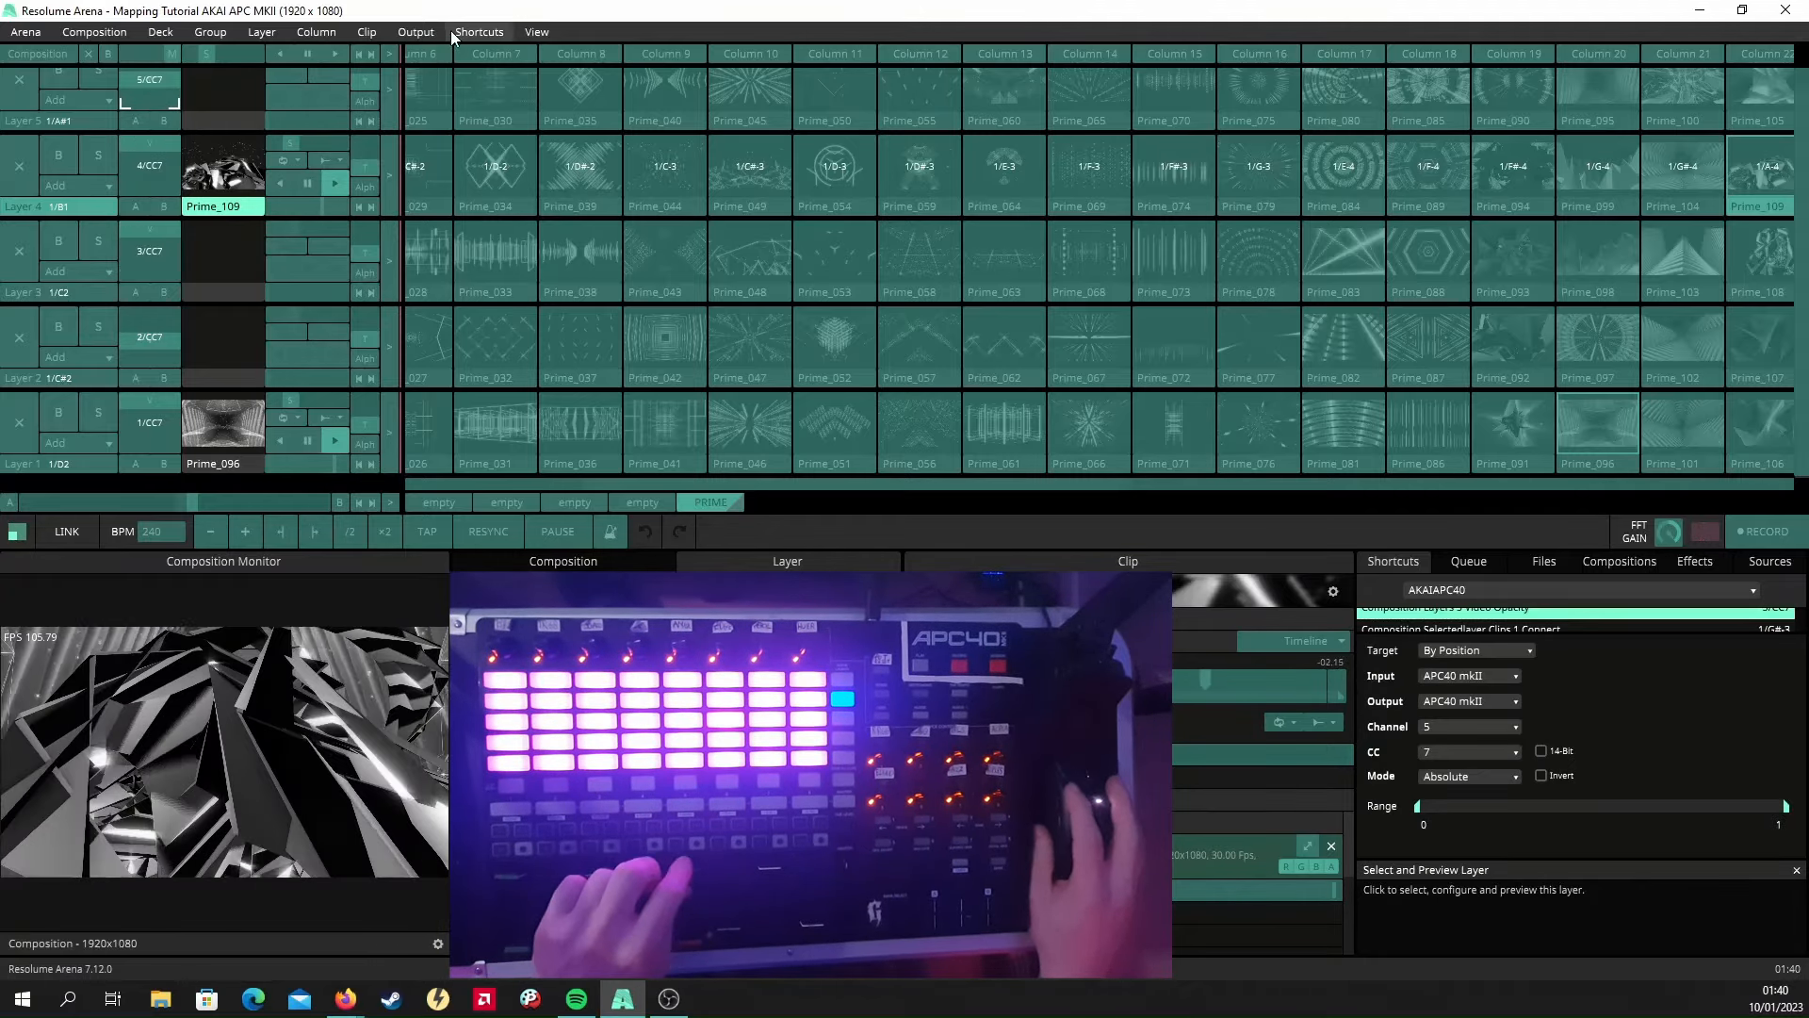
click(481, 31)
click(505, 140)
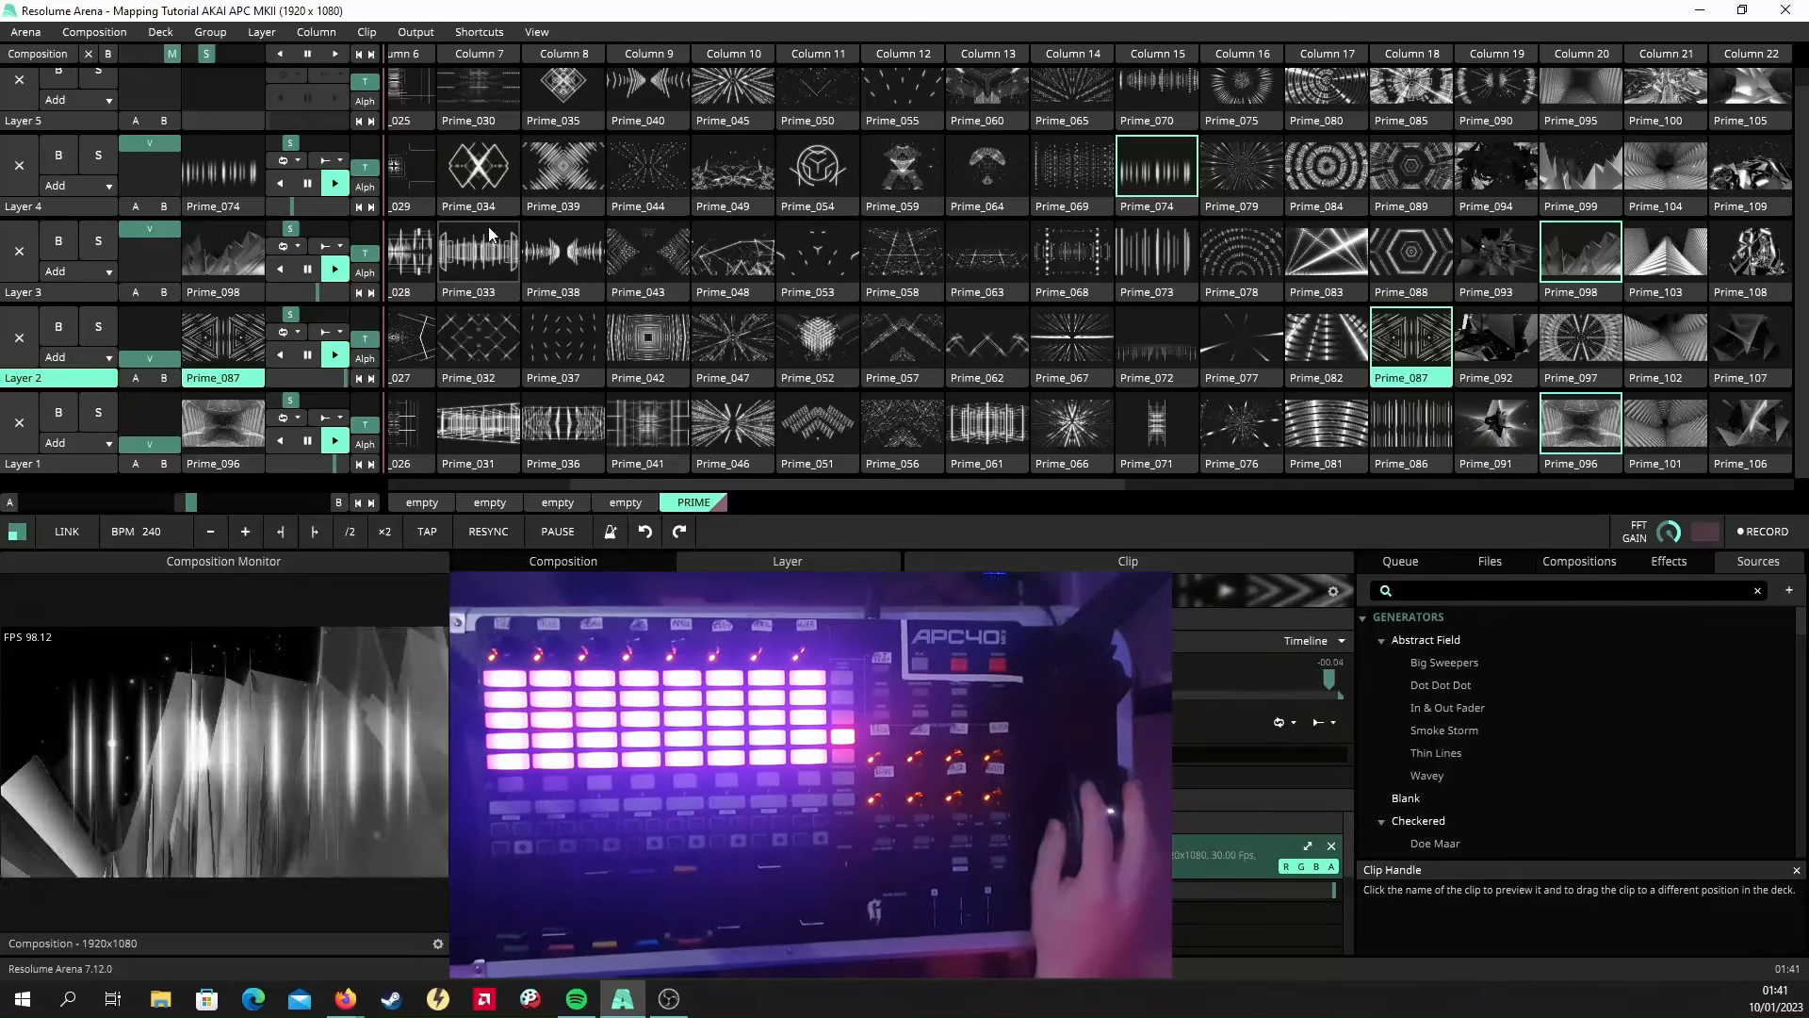
Clear Layers 4 and 3 and start the VJHO clip in Layer 1's column 3.
click(21, 160)
click(19, 249)
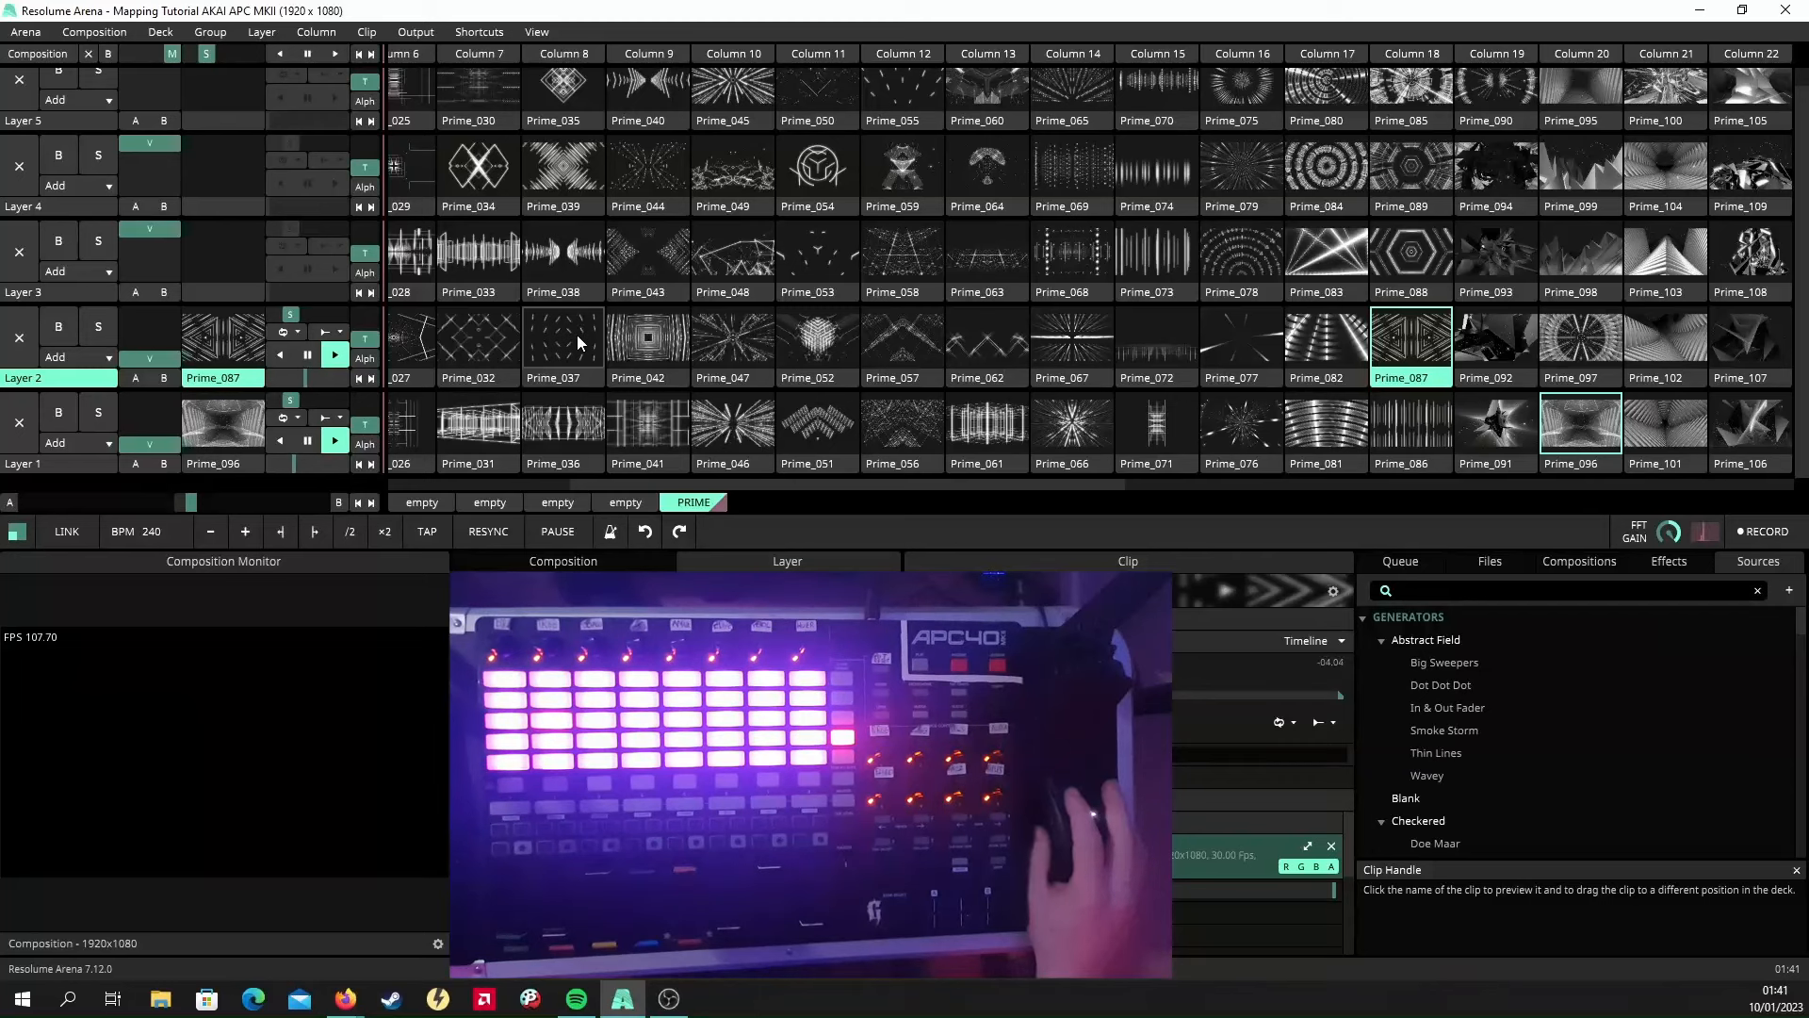
drag(760, 483, 577, 484)
click(589, 416)
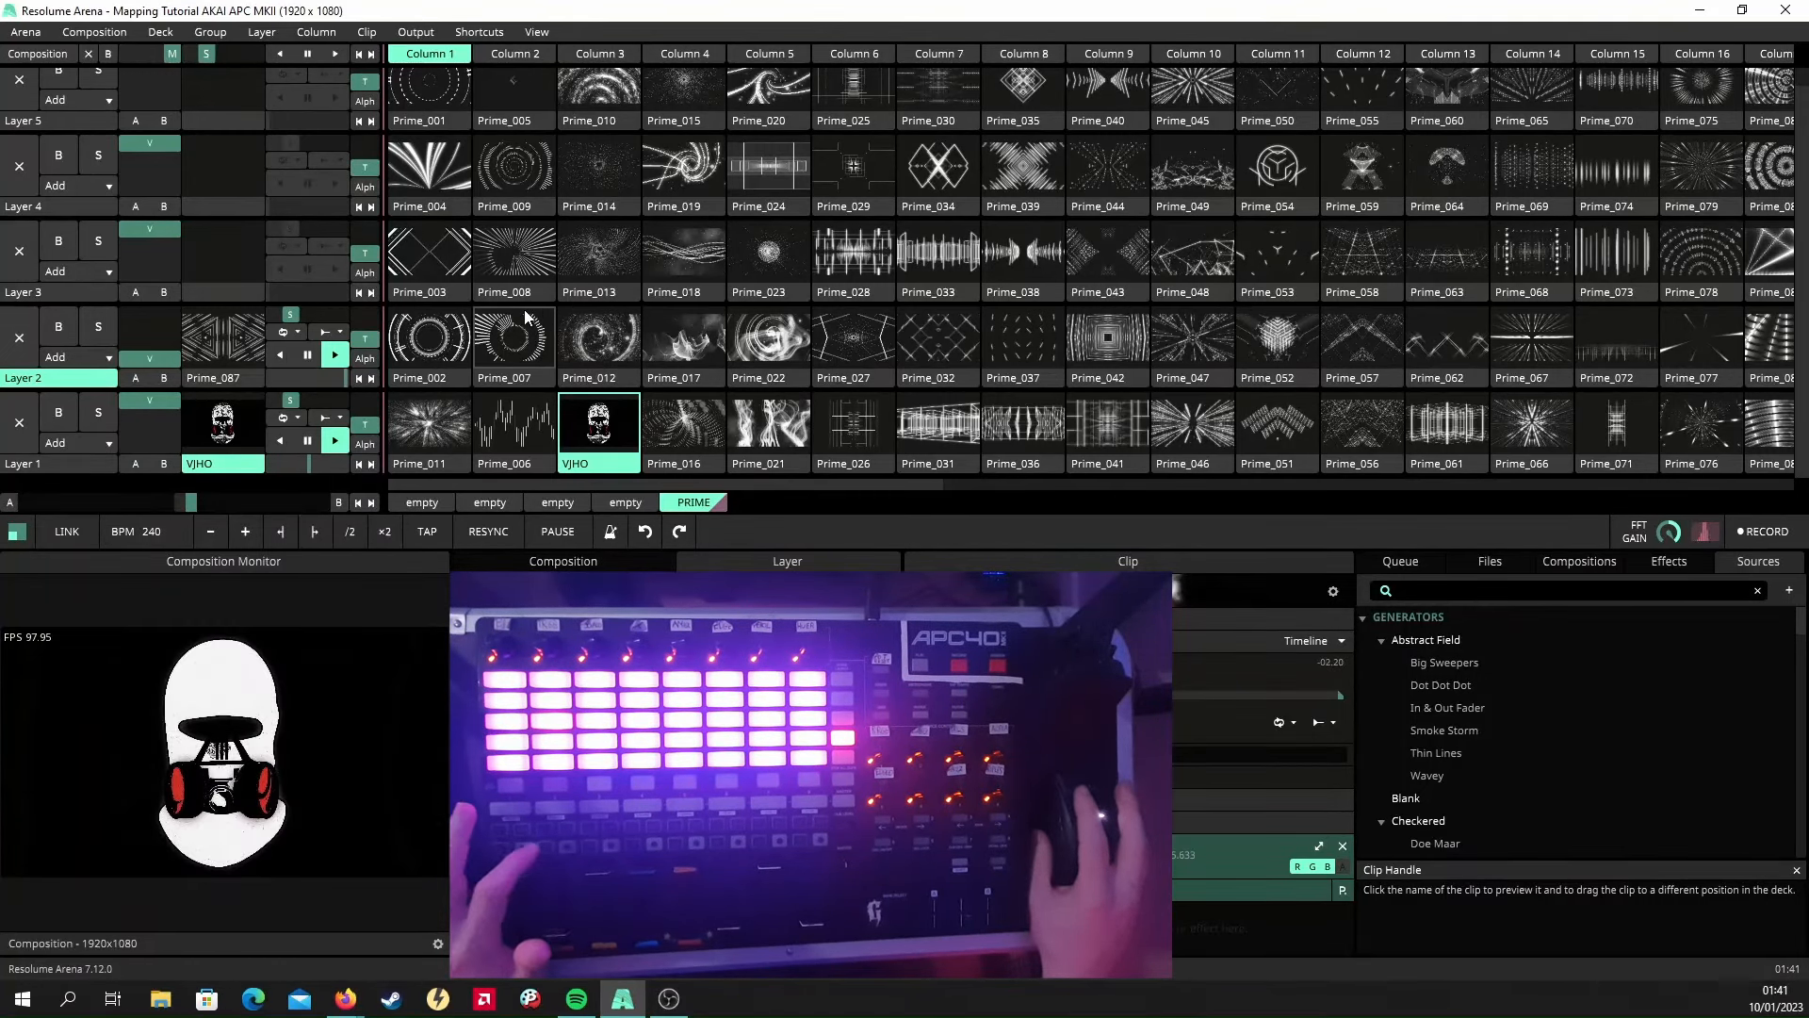
Step Layer 1 forward and back one clip, and step Layer 2 forward two clips with its next-clip trigger.
click(363, 464)
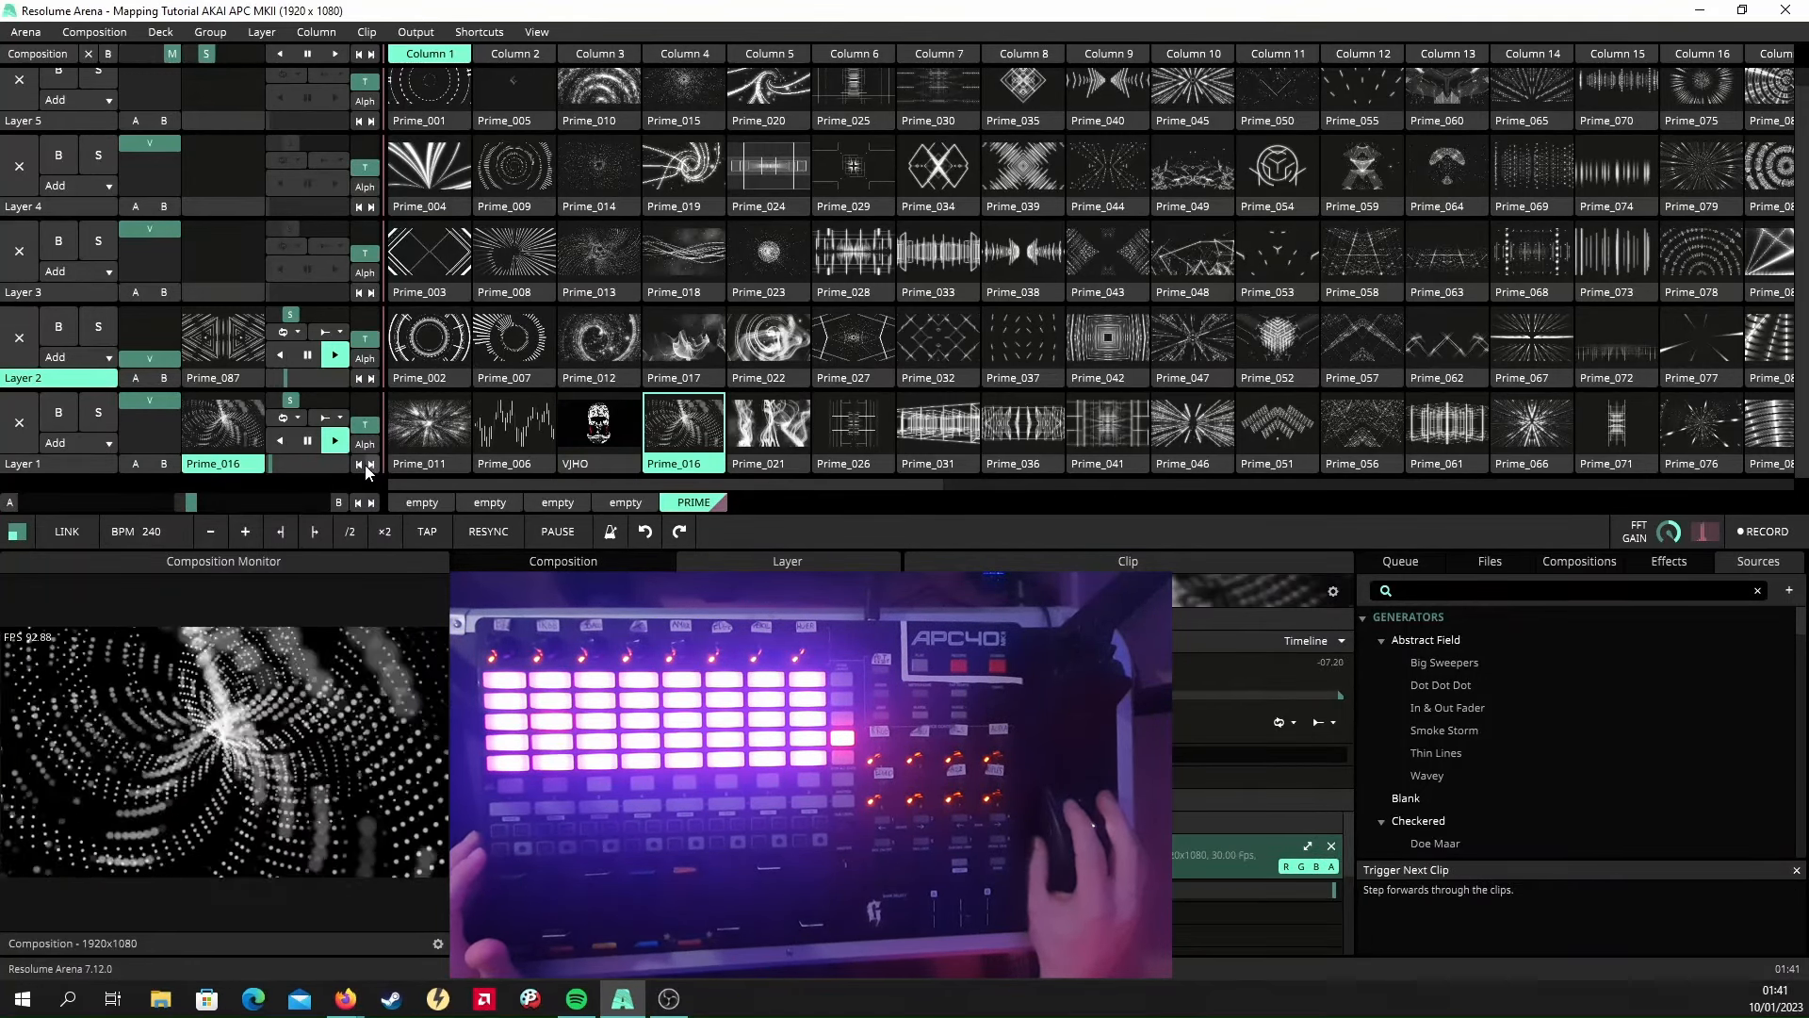
click(359, 465)
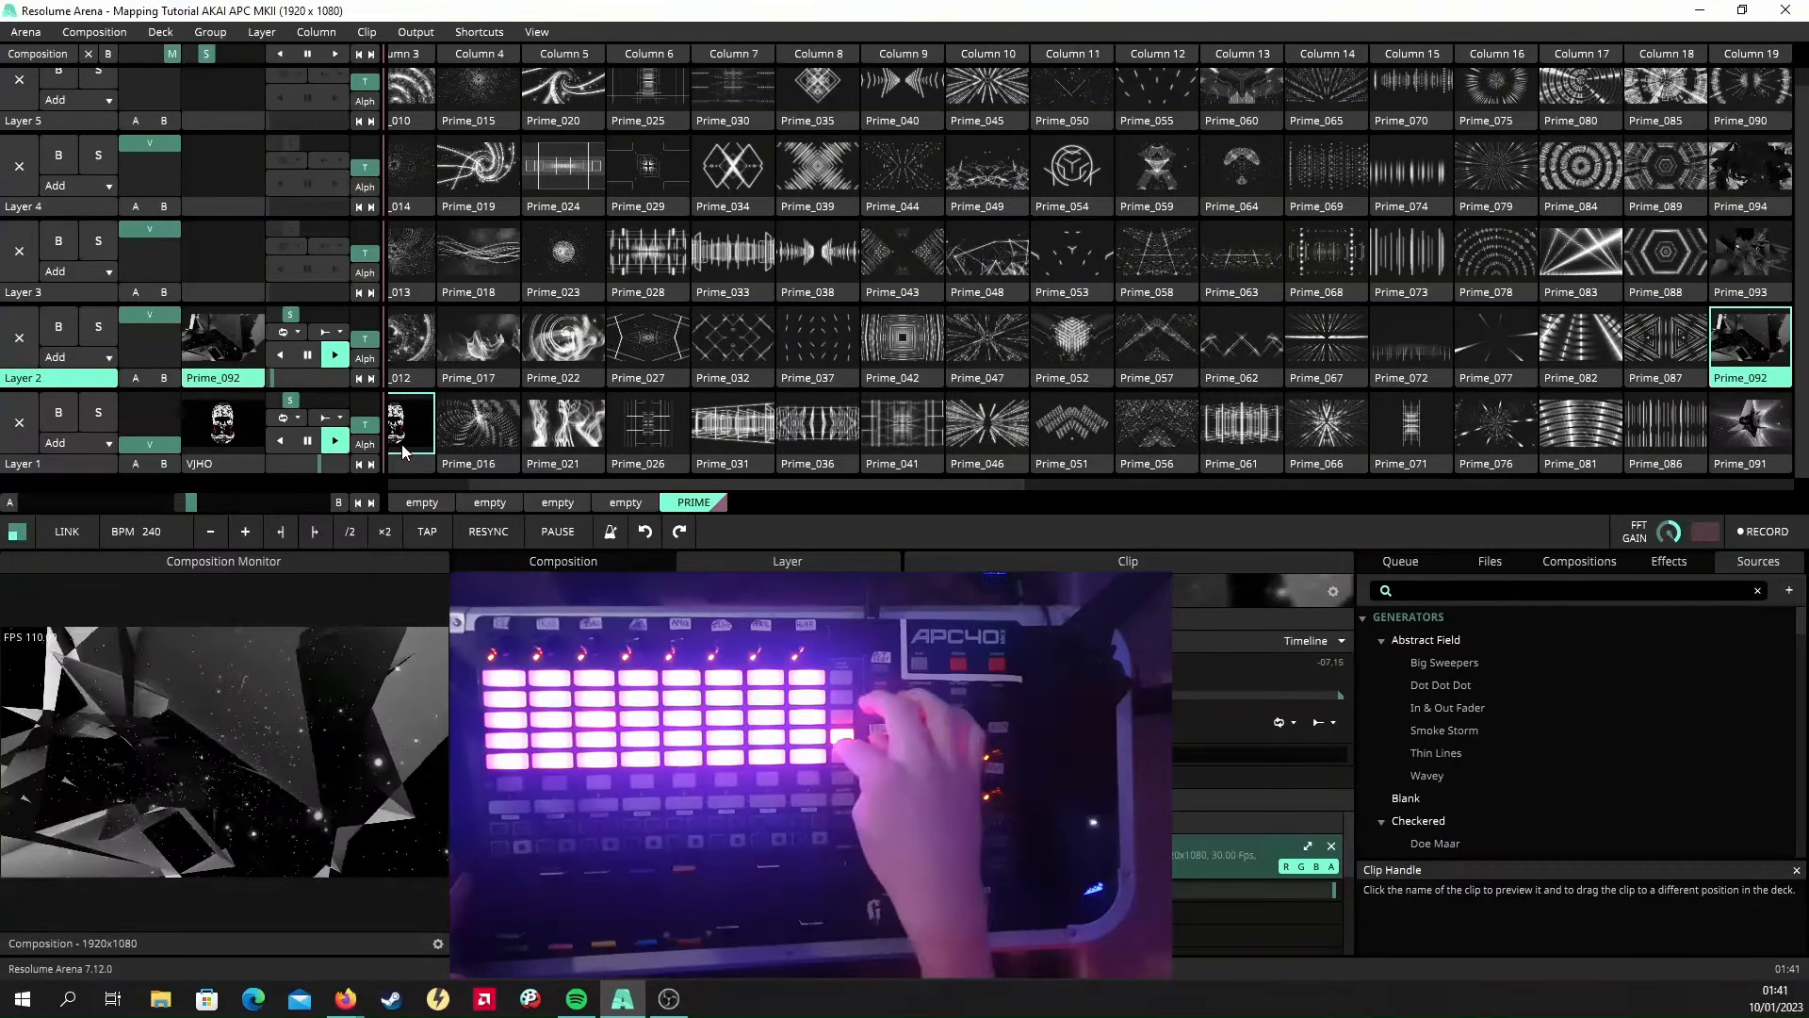
click(372, 377)
click(373, 377)
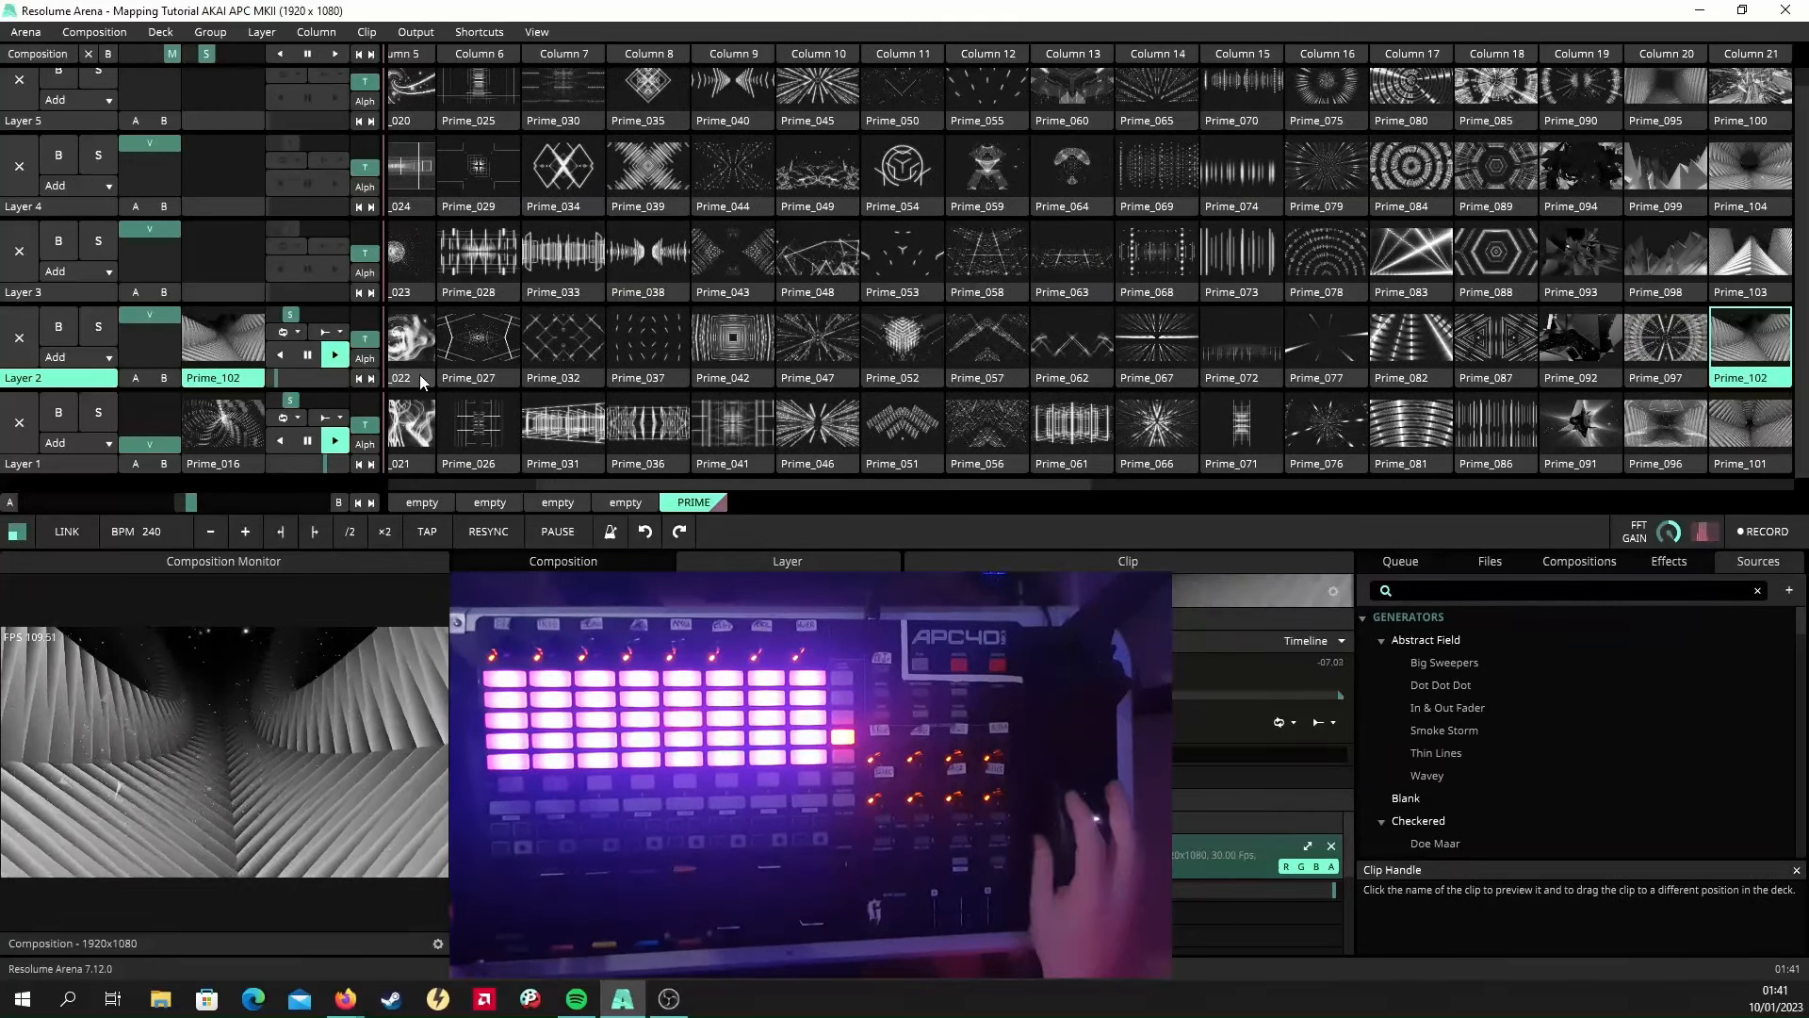
Map each layer's previous-clip trigger to note C#-1 and next-clip trigger to C-1, on channels 1 to 5 for Layers 1 to 5, and leave MIDI editing.
click(480, 32)
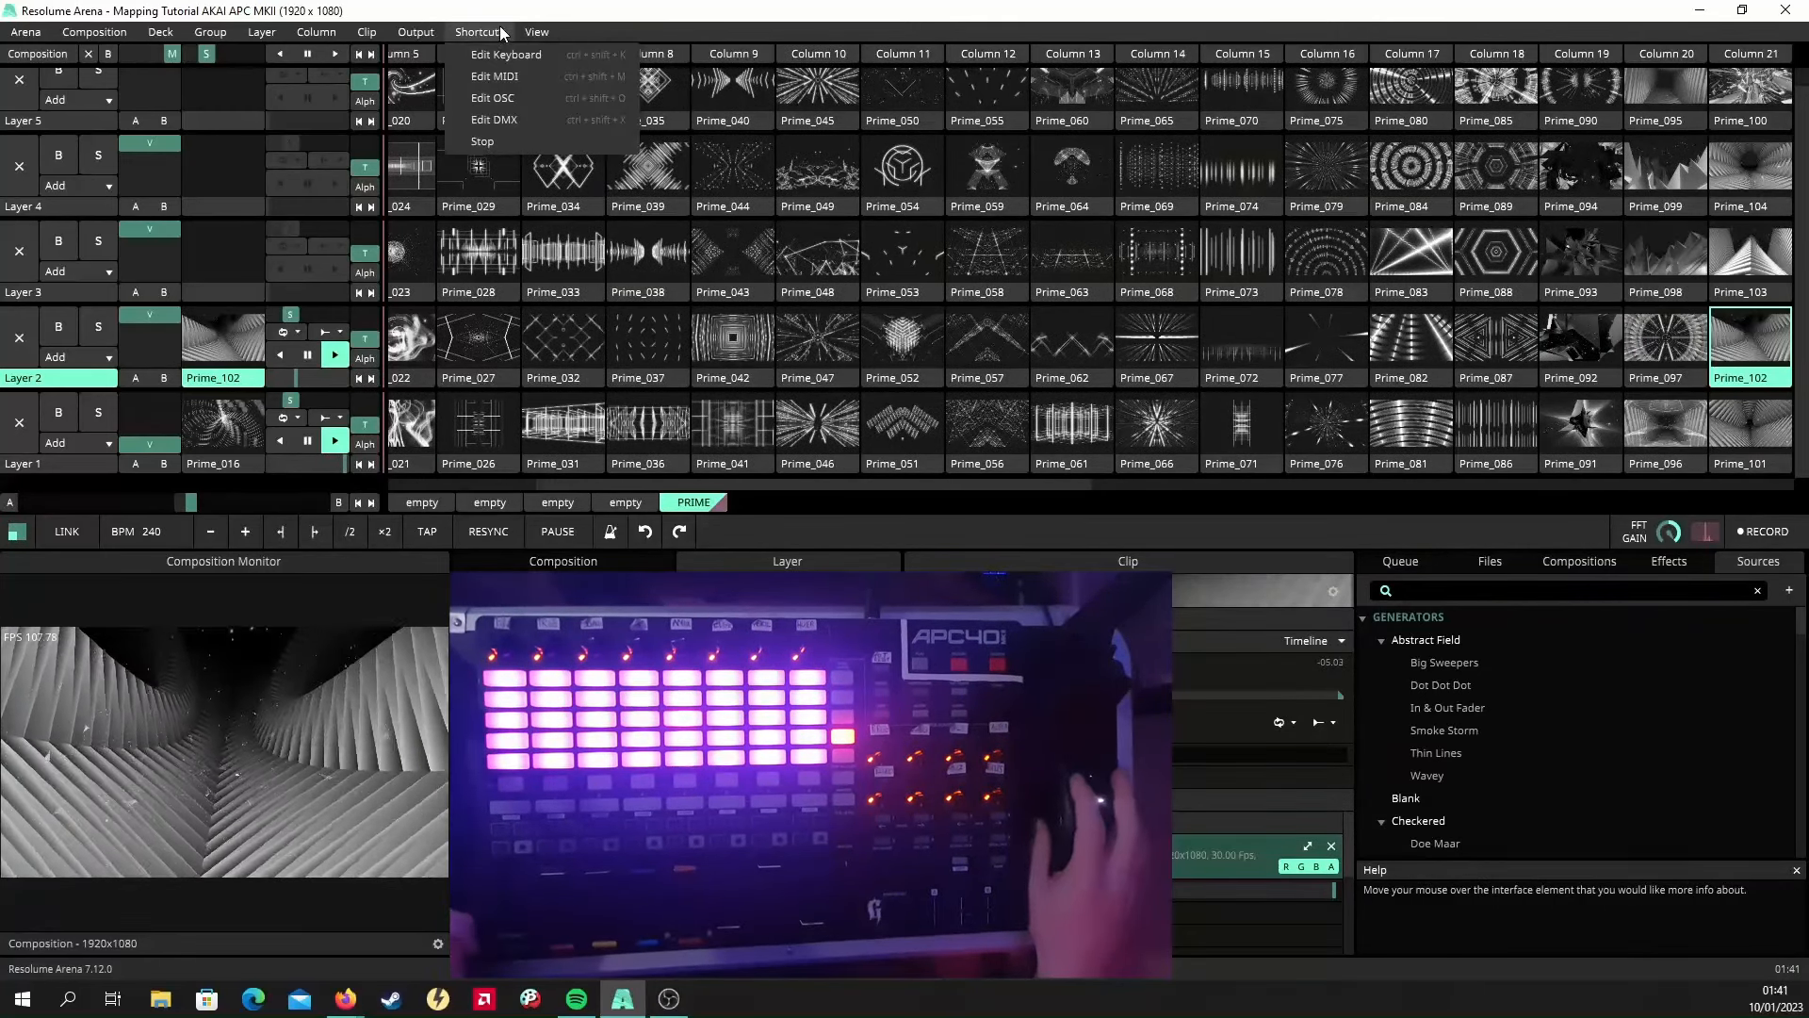
click(494, 71)
click(358, 464)
click(371, 464)
click(358, 379)
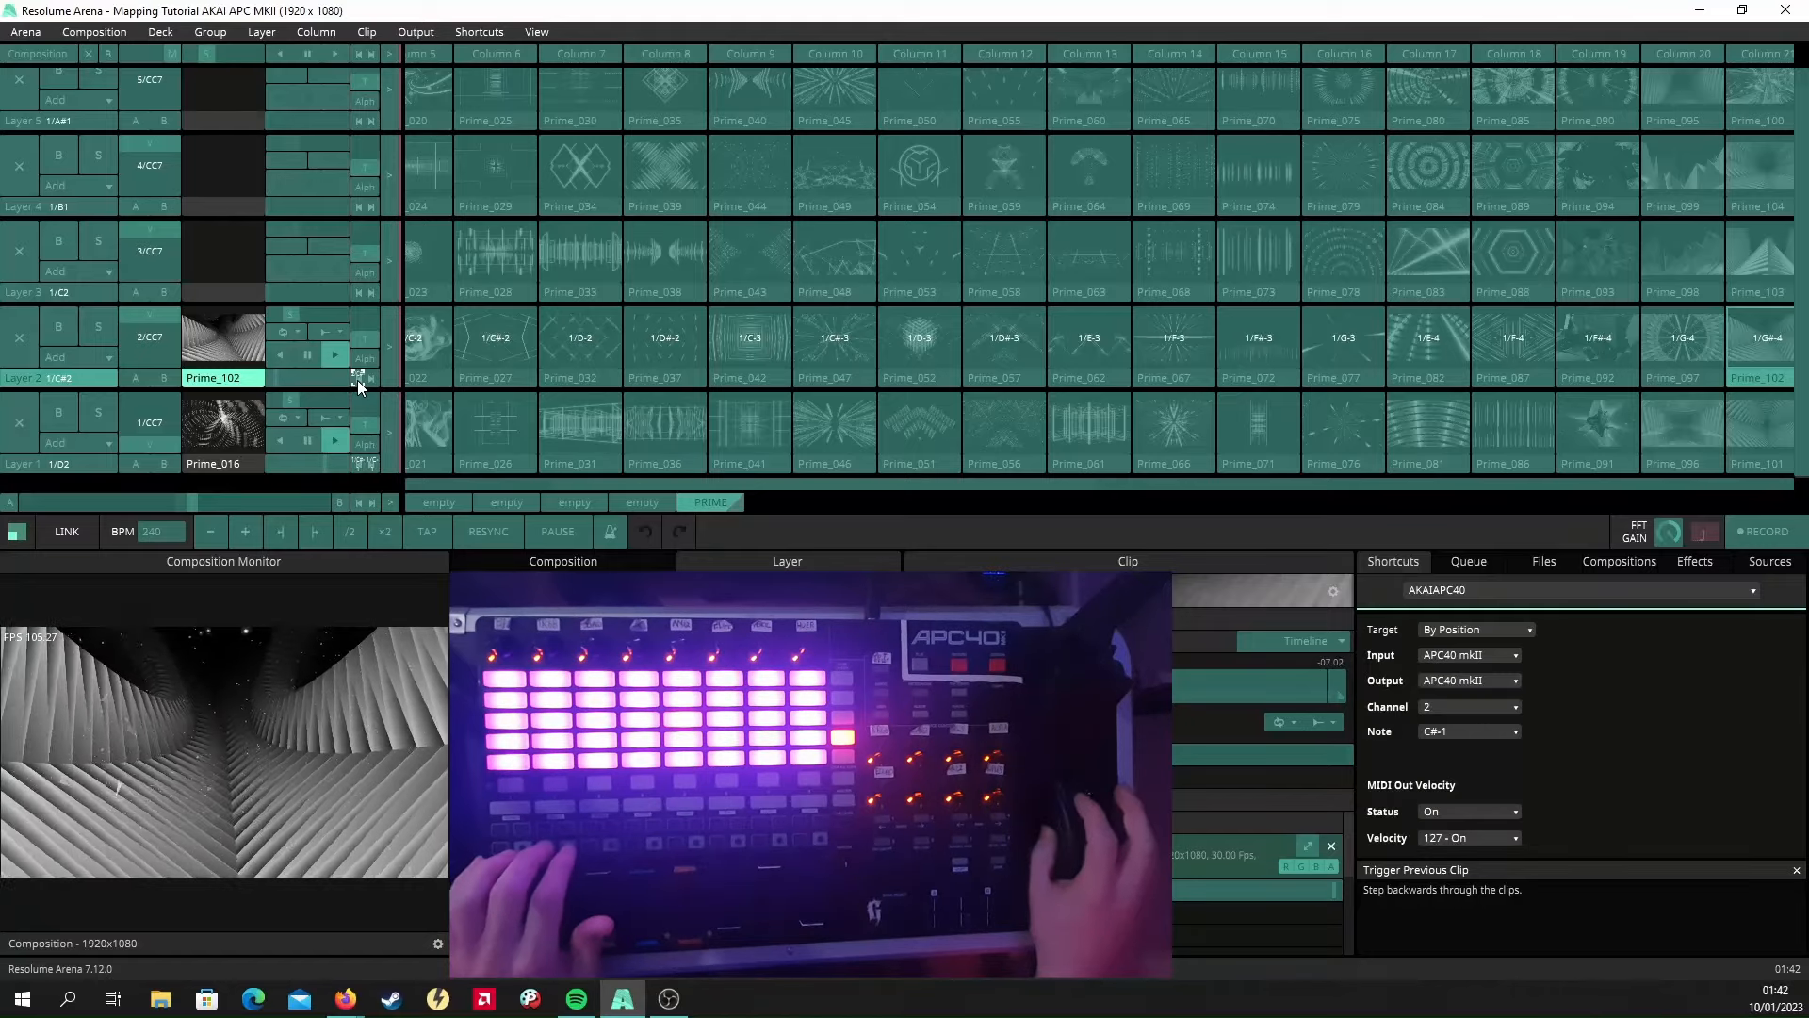
click(371, 385)
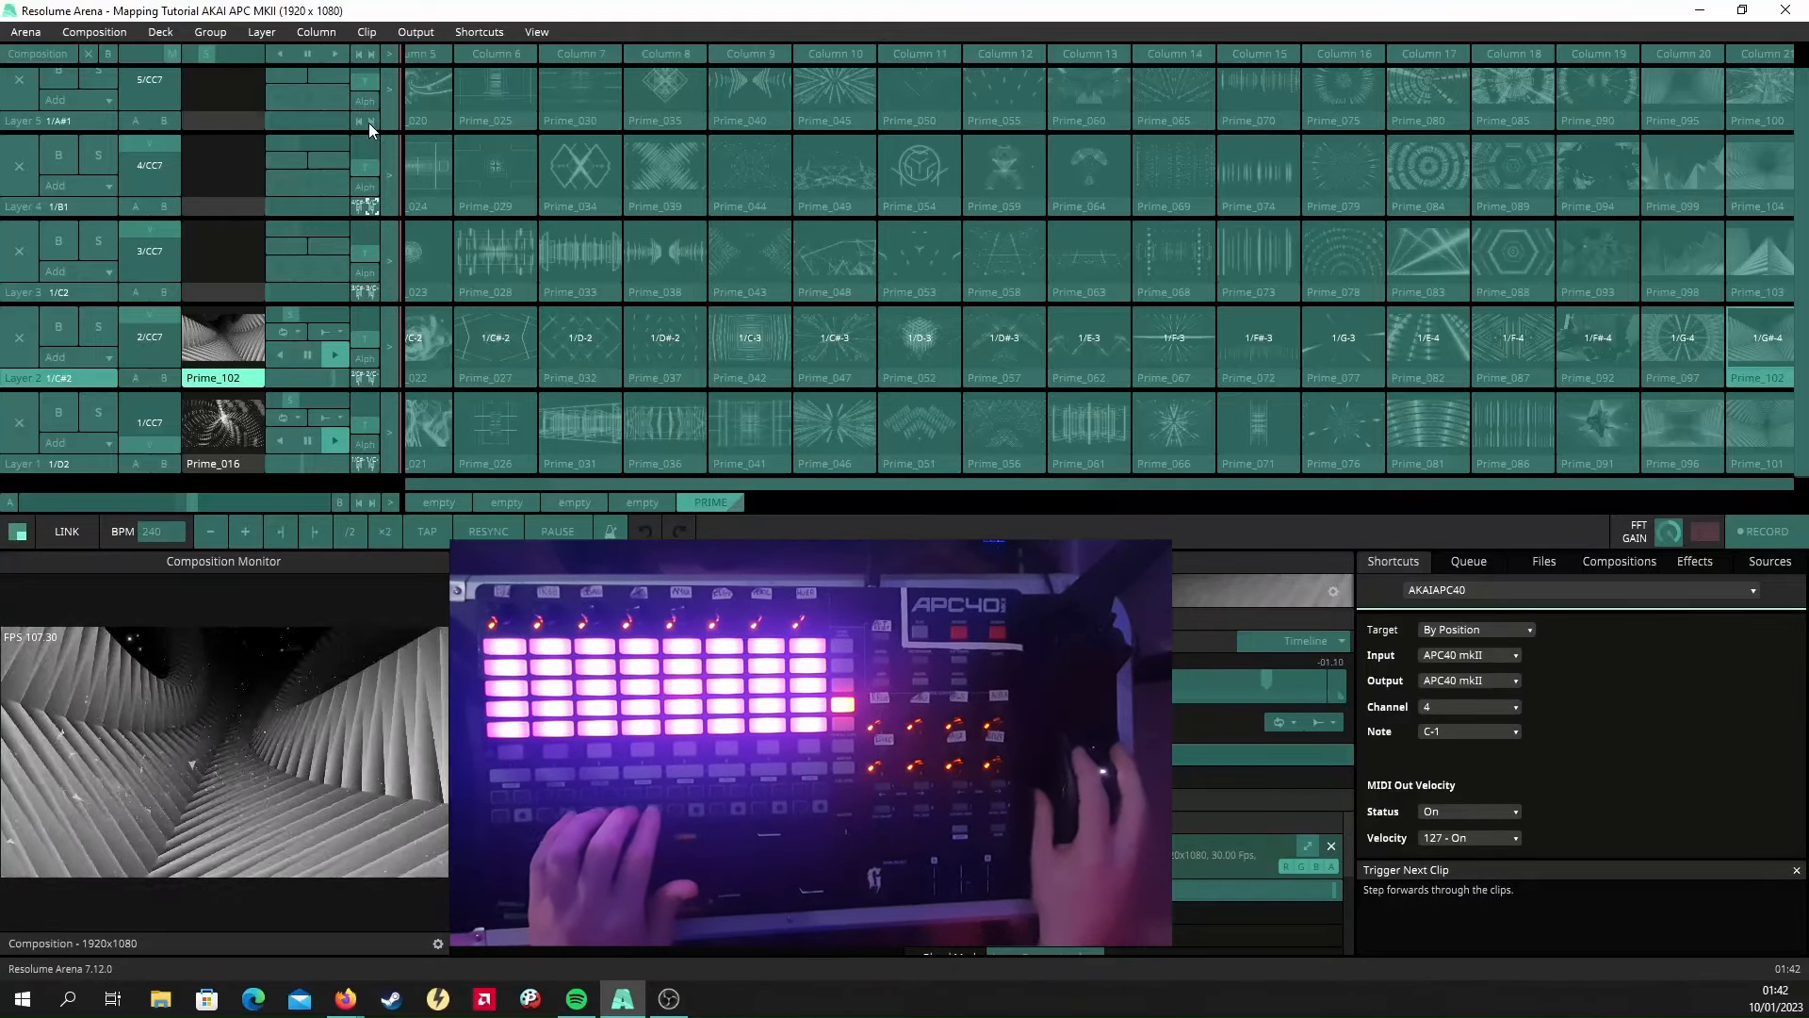
key(ctrl+m)
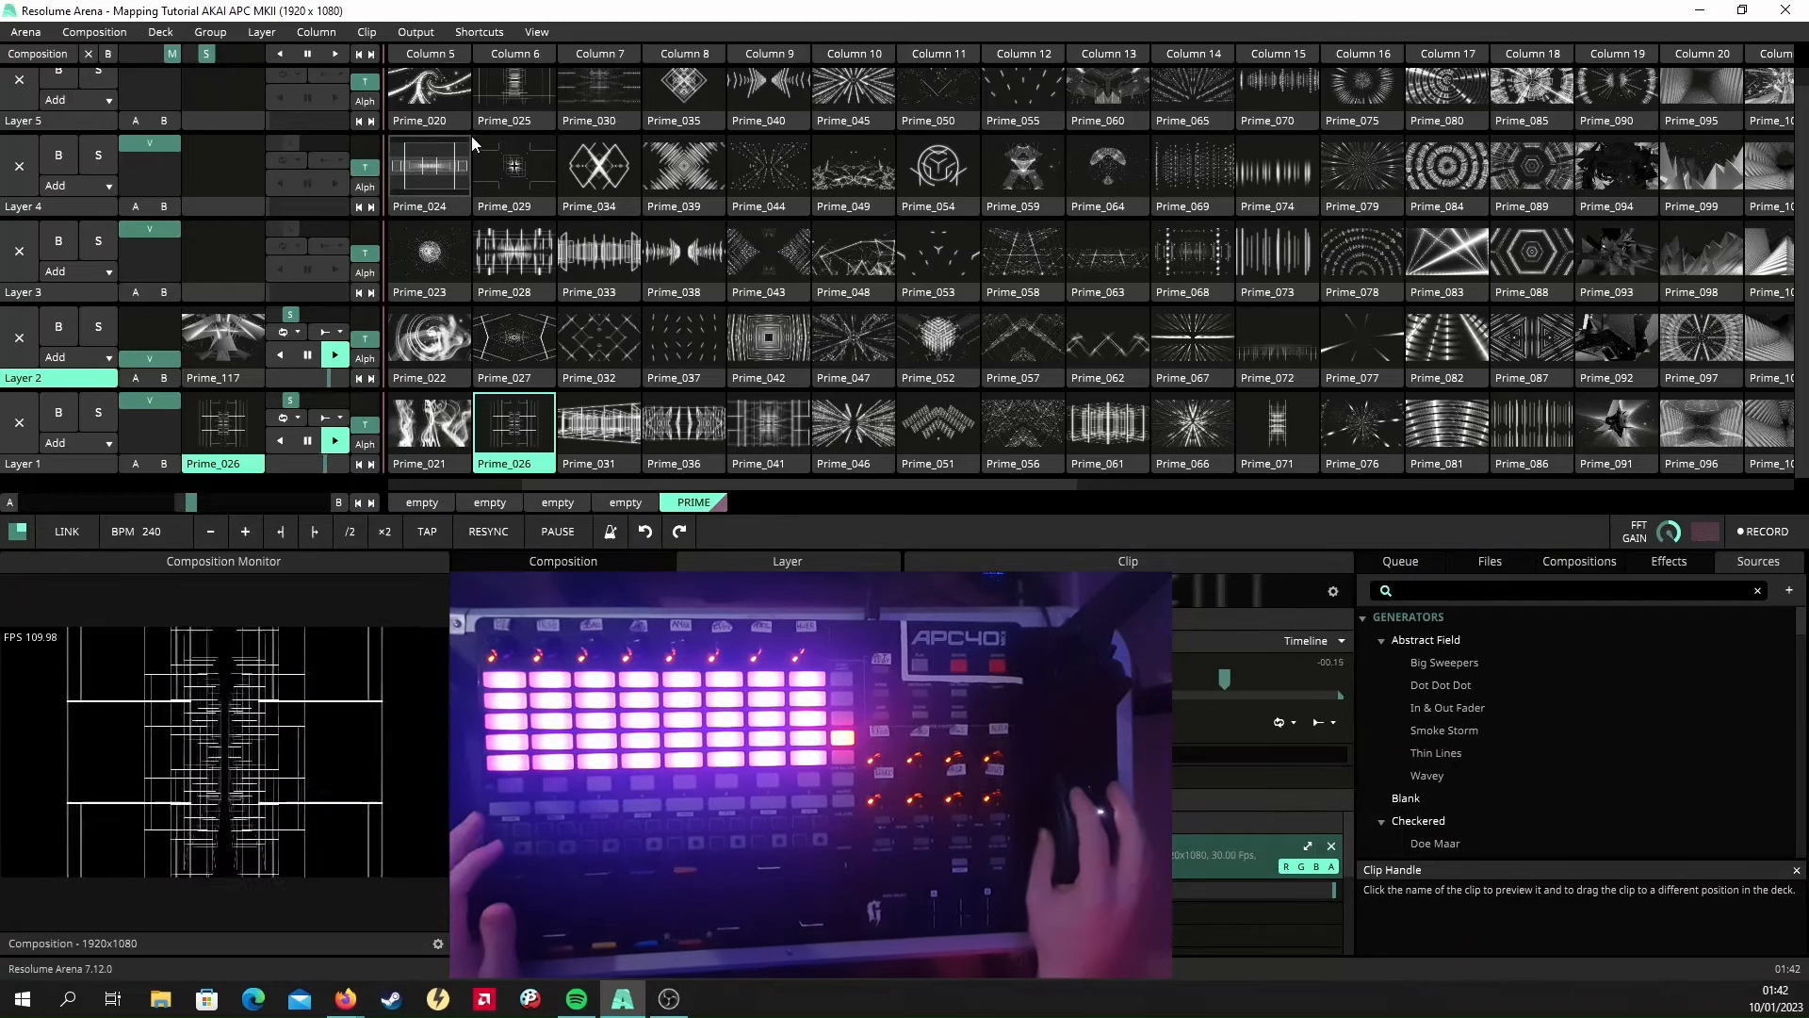
Set the Off velocity of Layer 1's next-clip MIDI shortcut to 127.
click(494, 36)
click(509, 75)
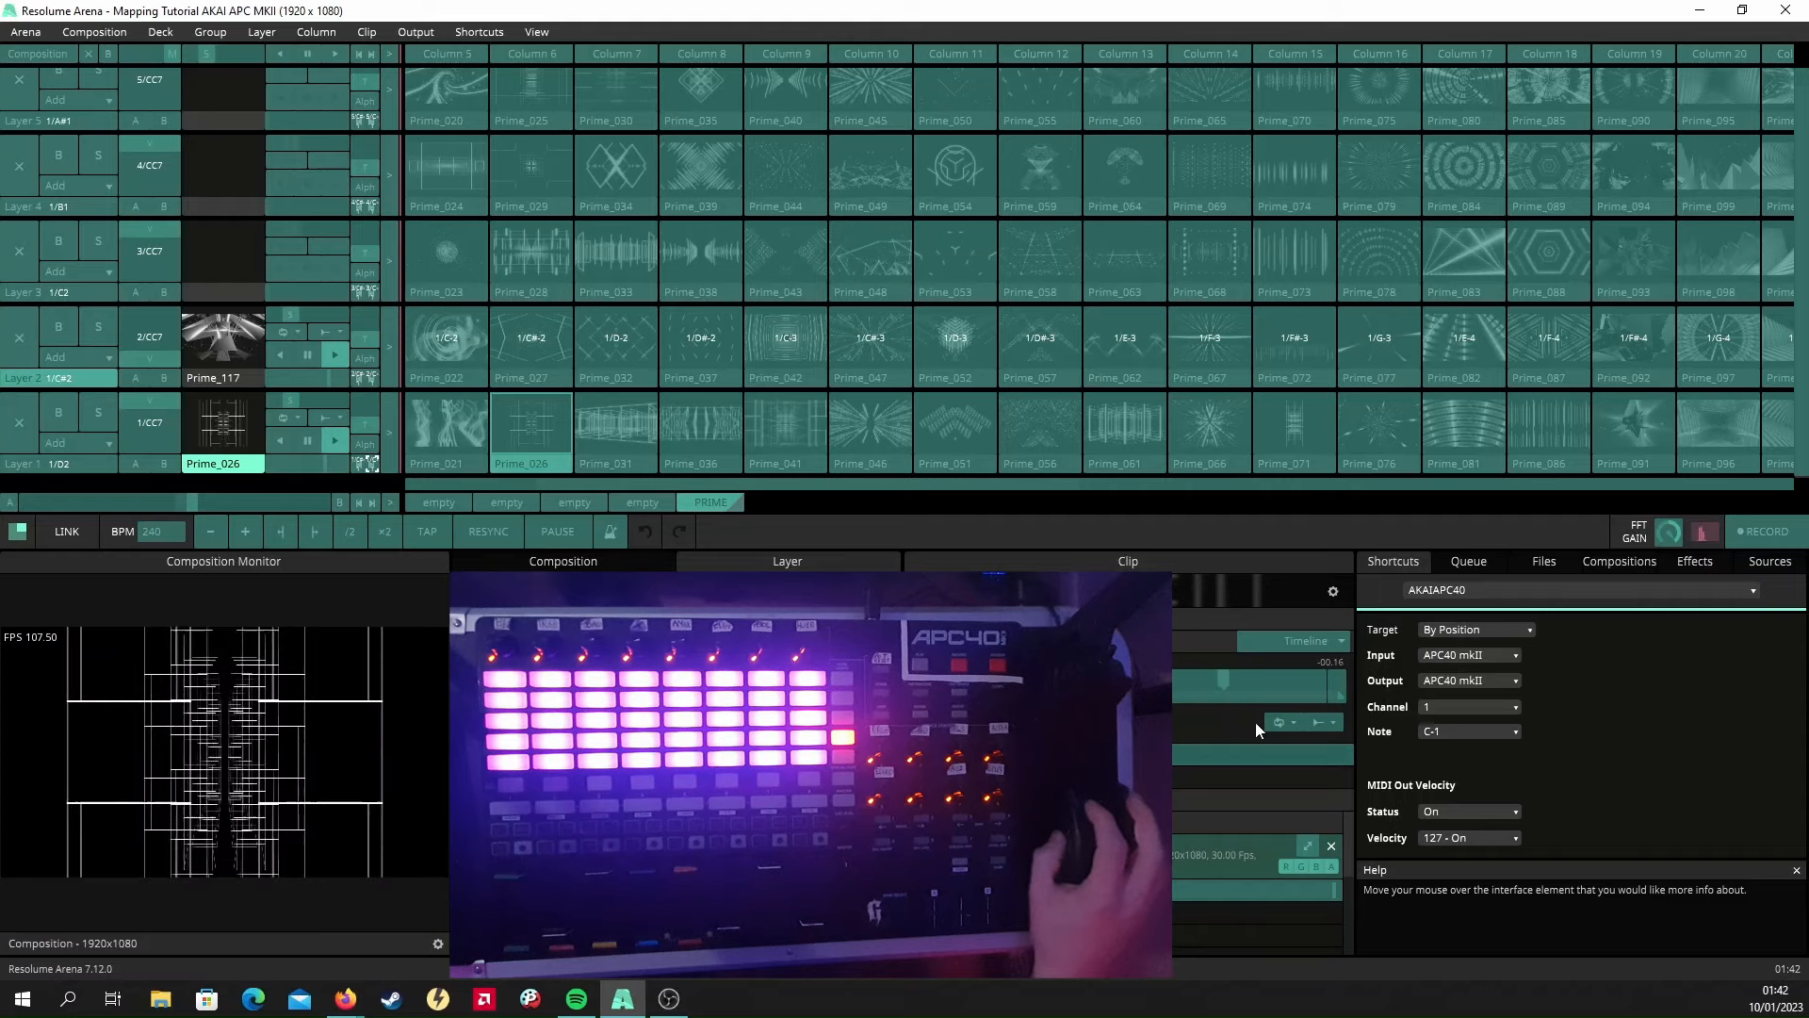
click(1456, 813)
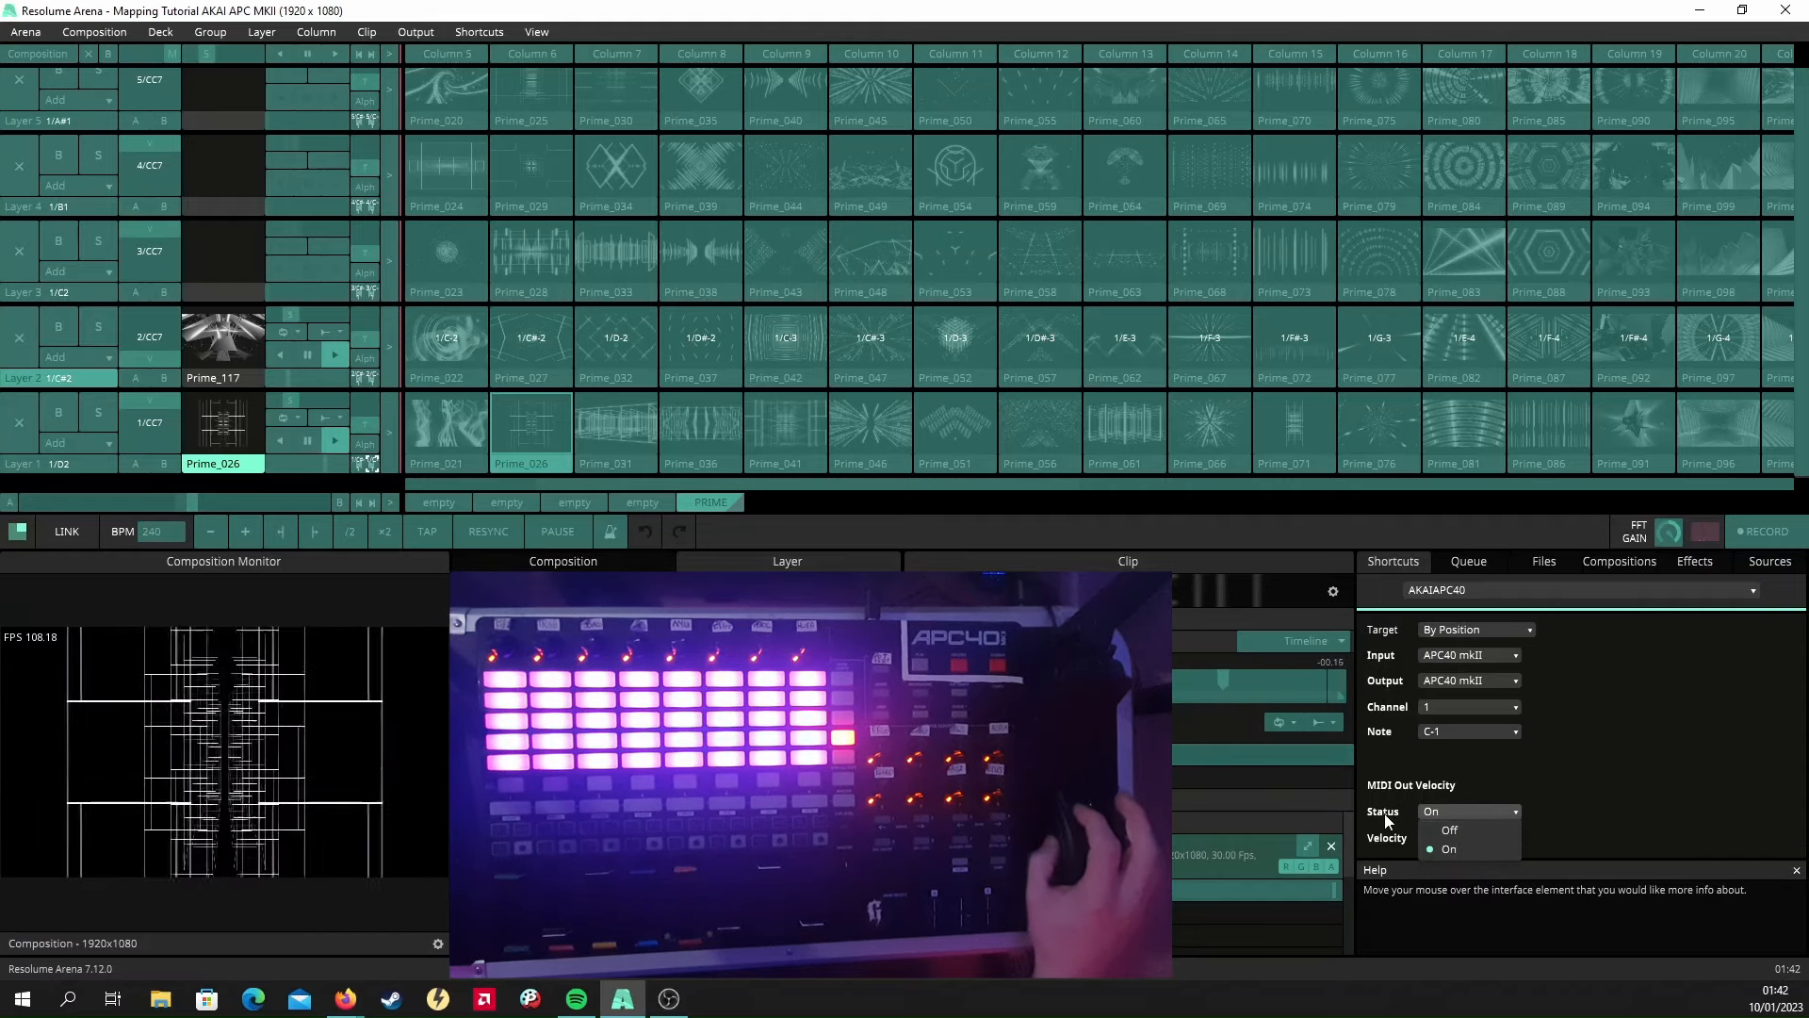
click(1459, 826)
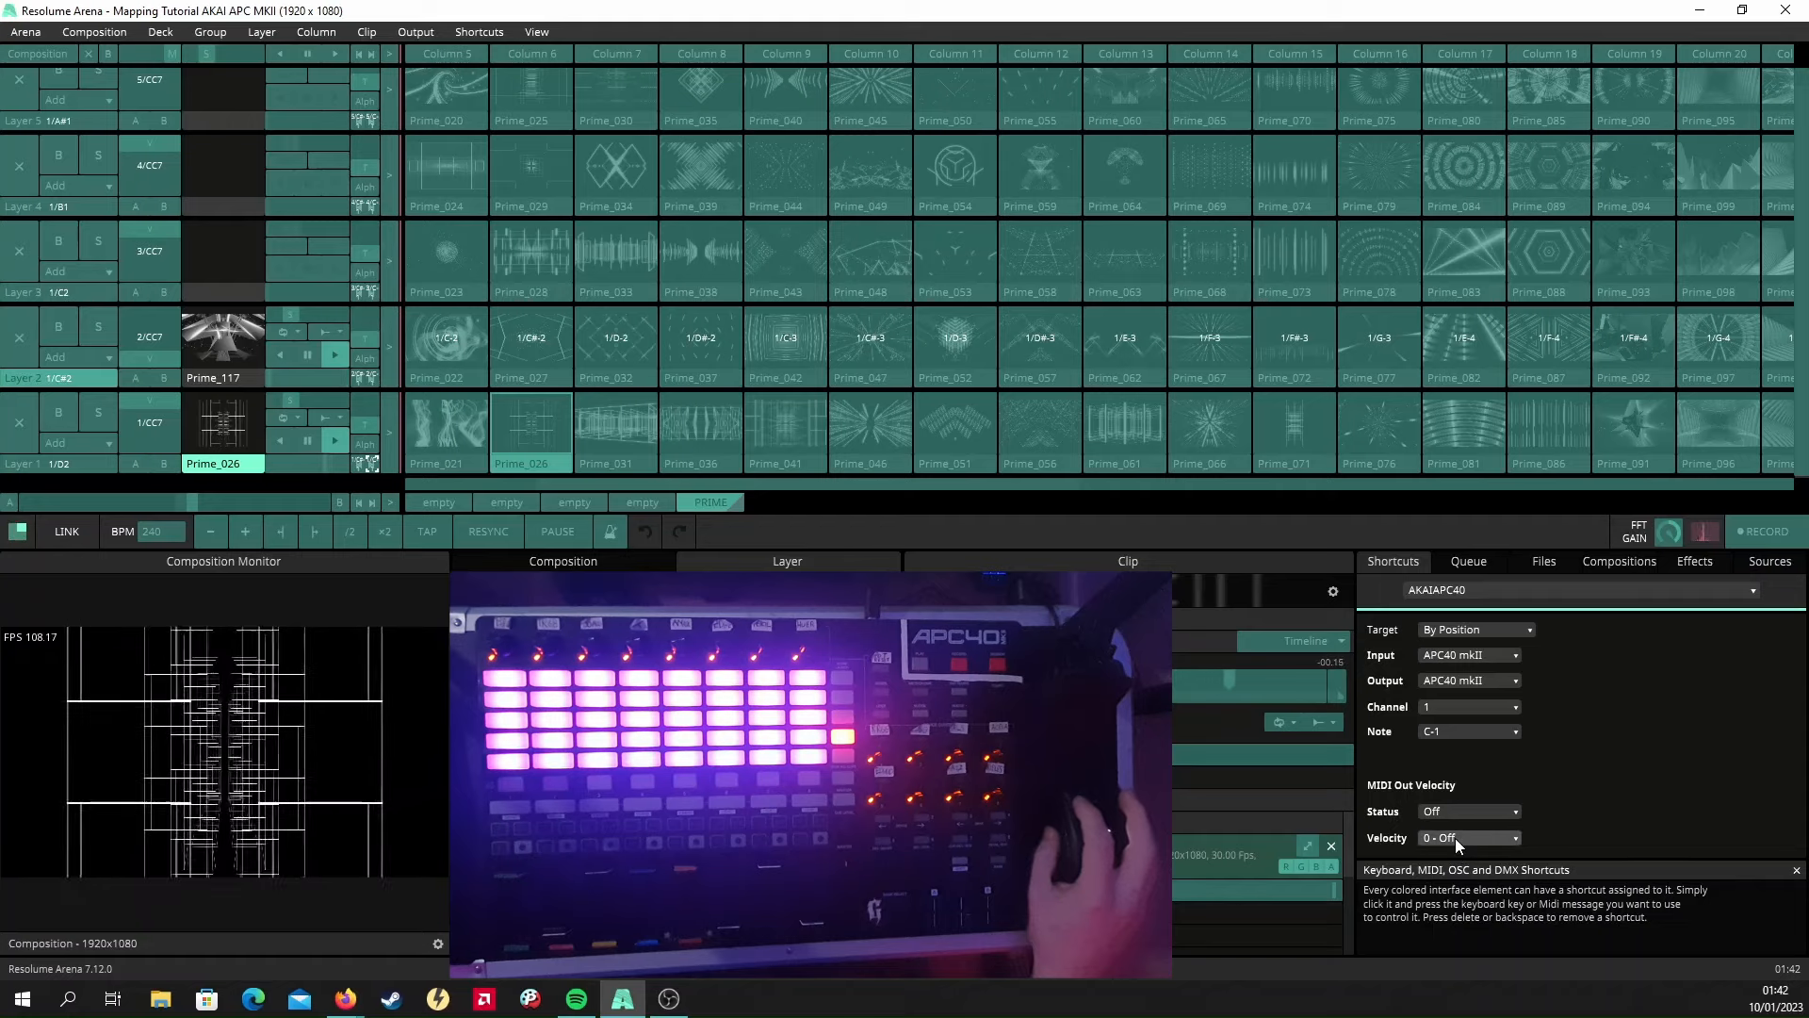
click(1455, 839)
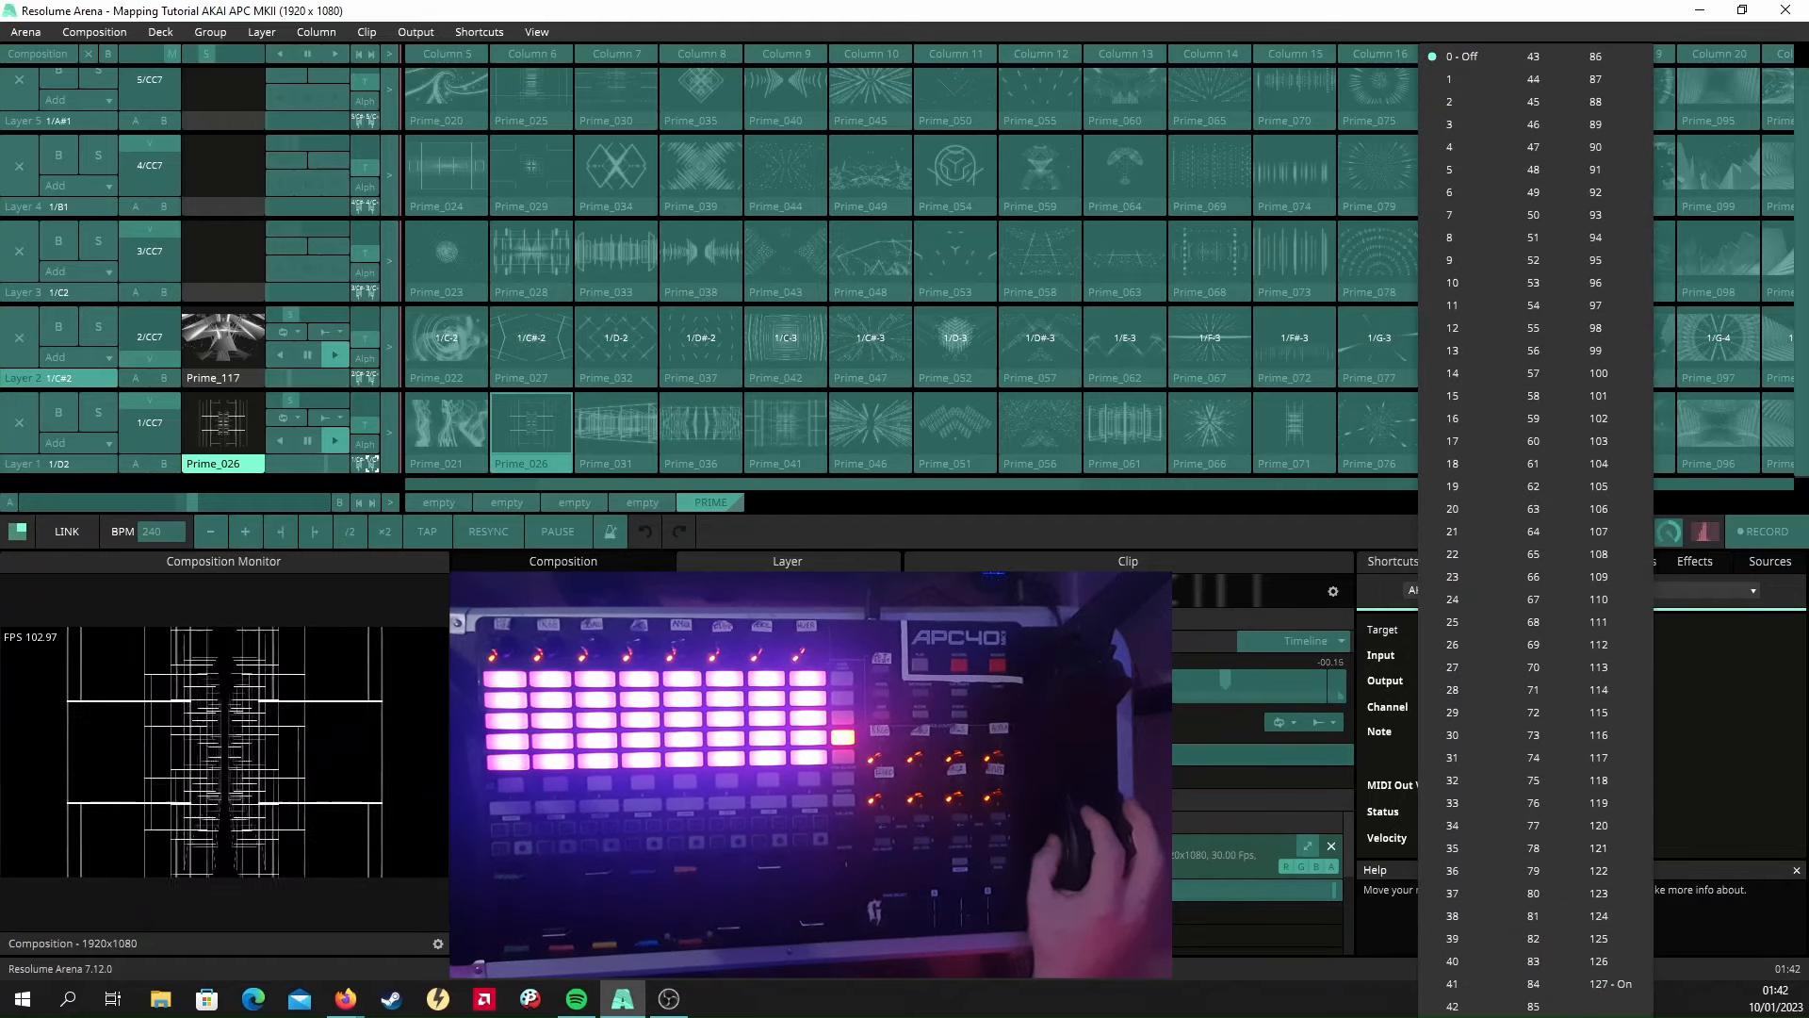
click(1610, 983)
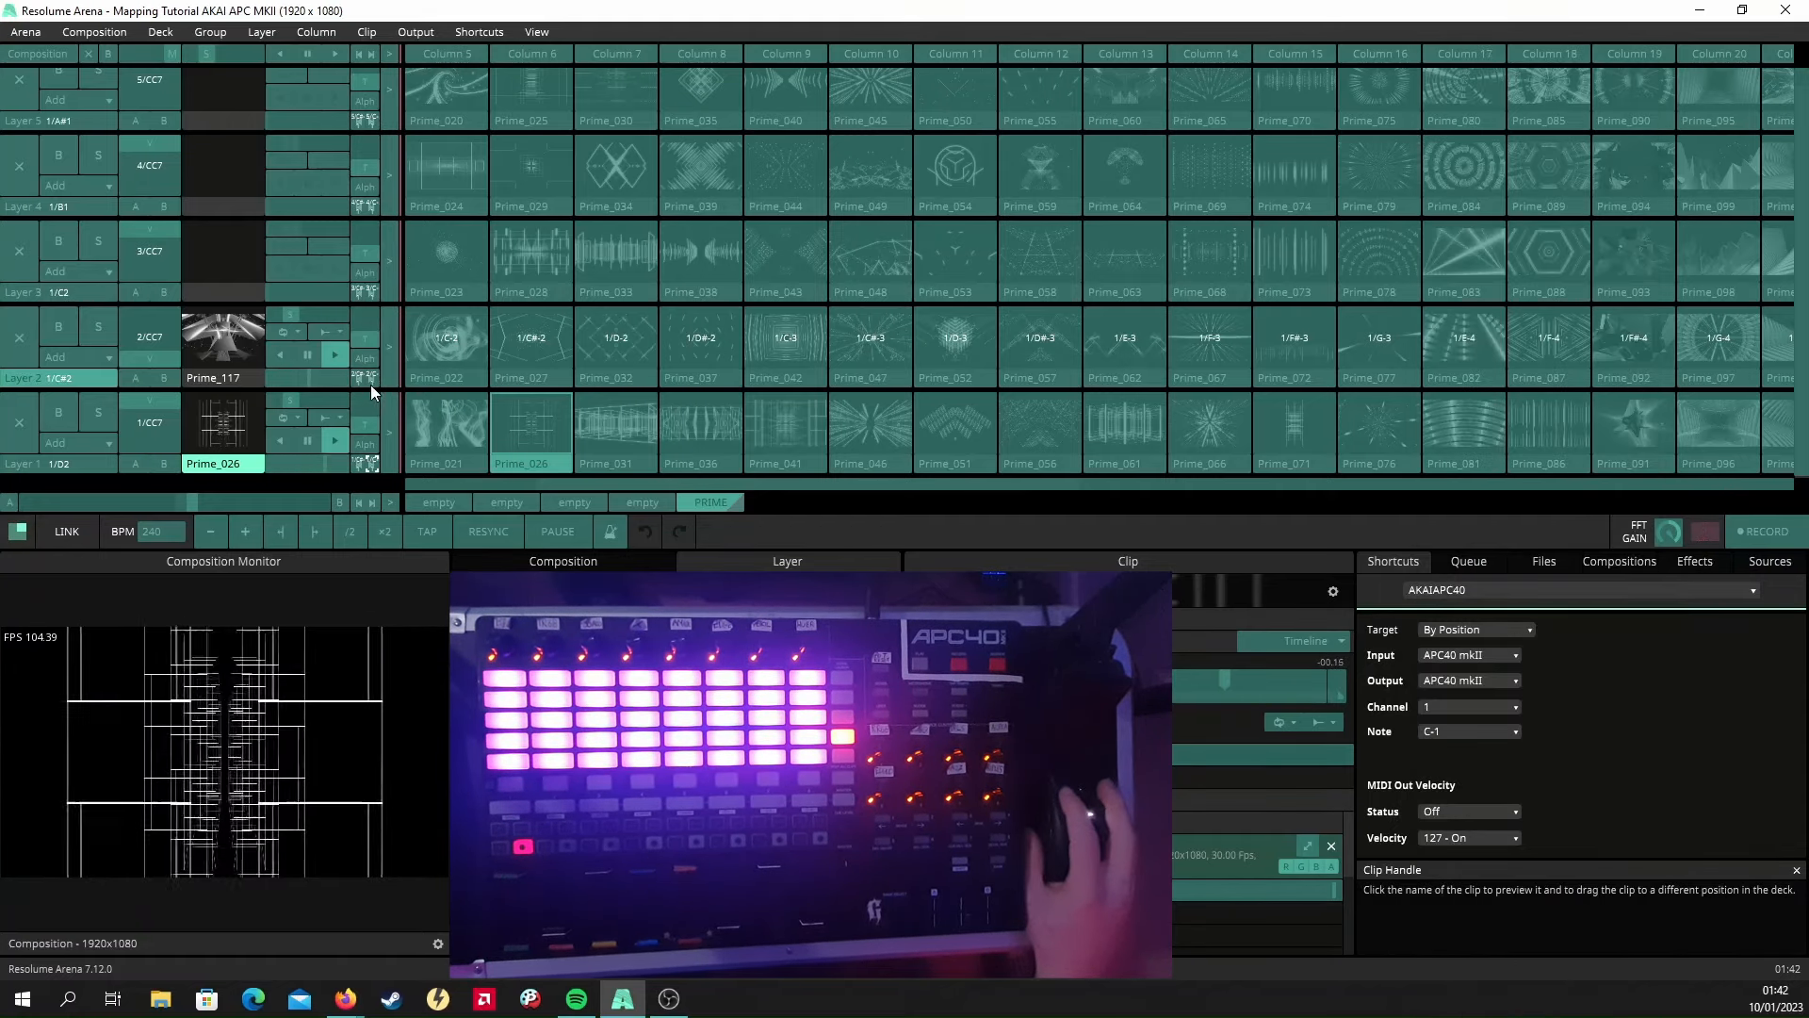
Set the Off velocity of the next-clip shortcuts of Layers 2 and 3 to 127.
click(372, 378)
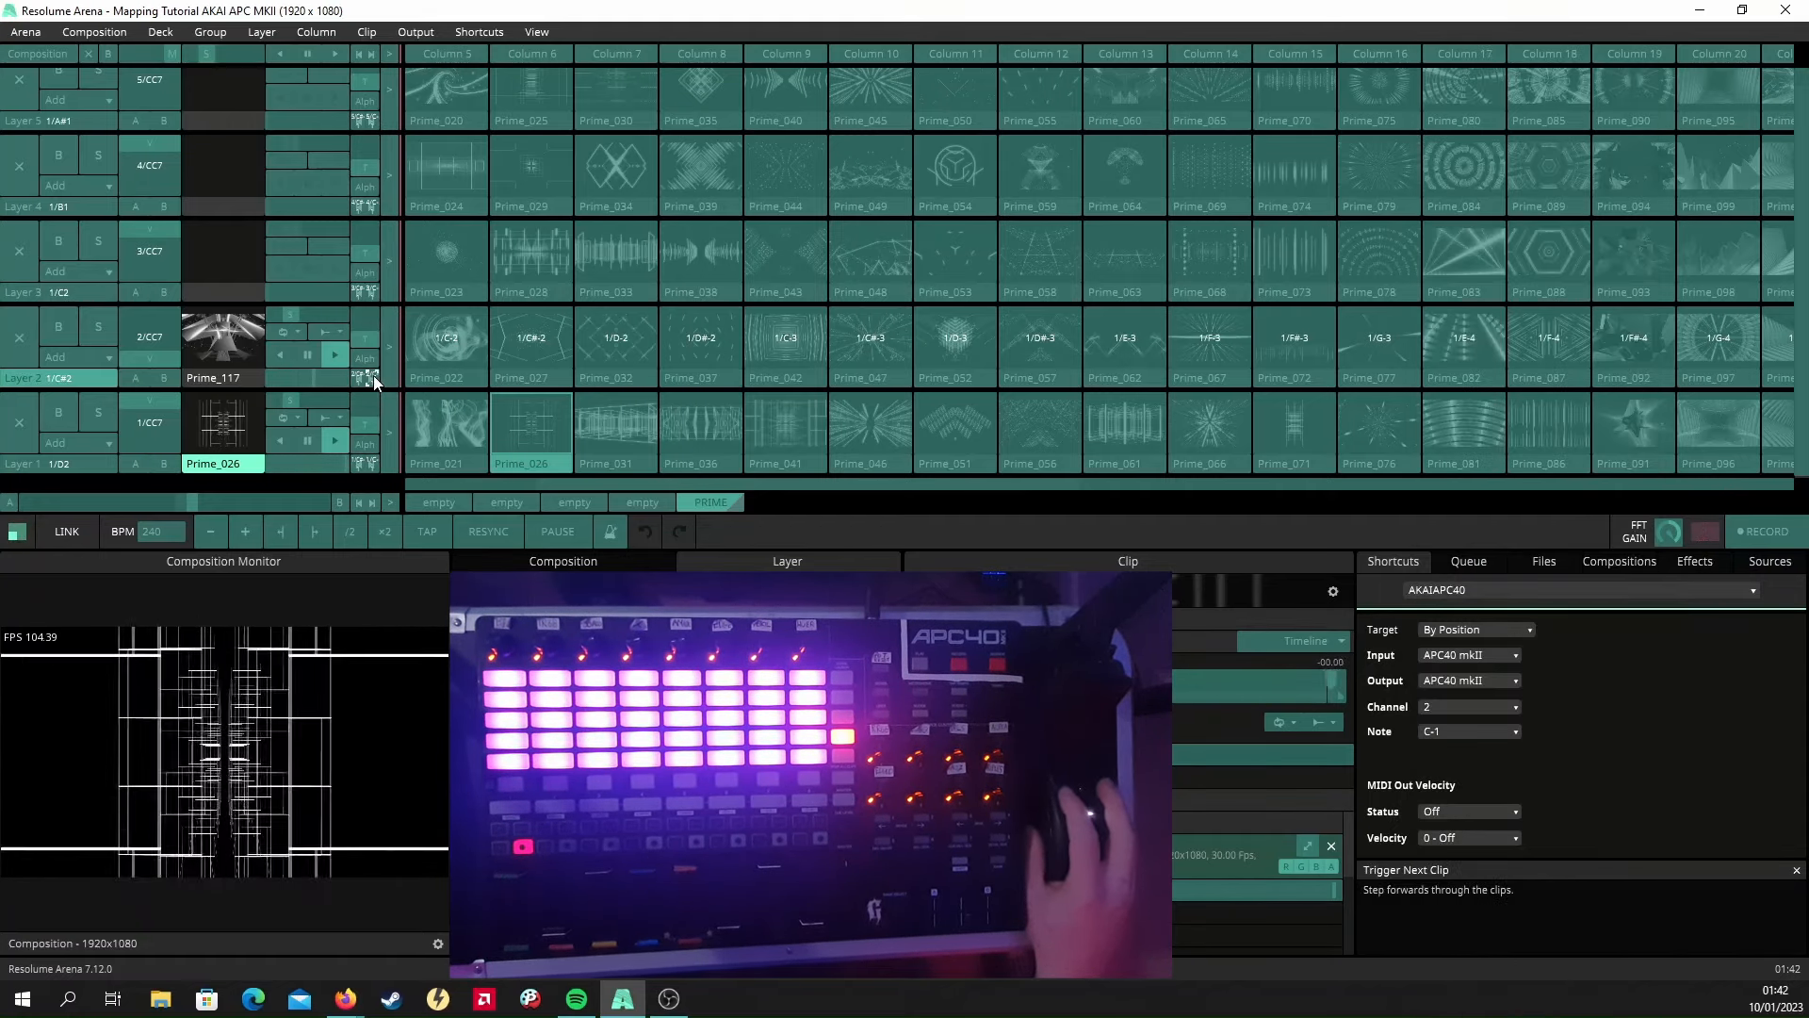
click(1433, 838)
click(1611, 984)
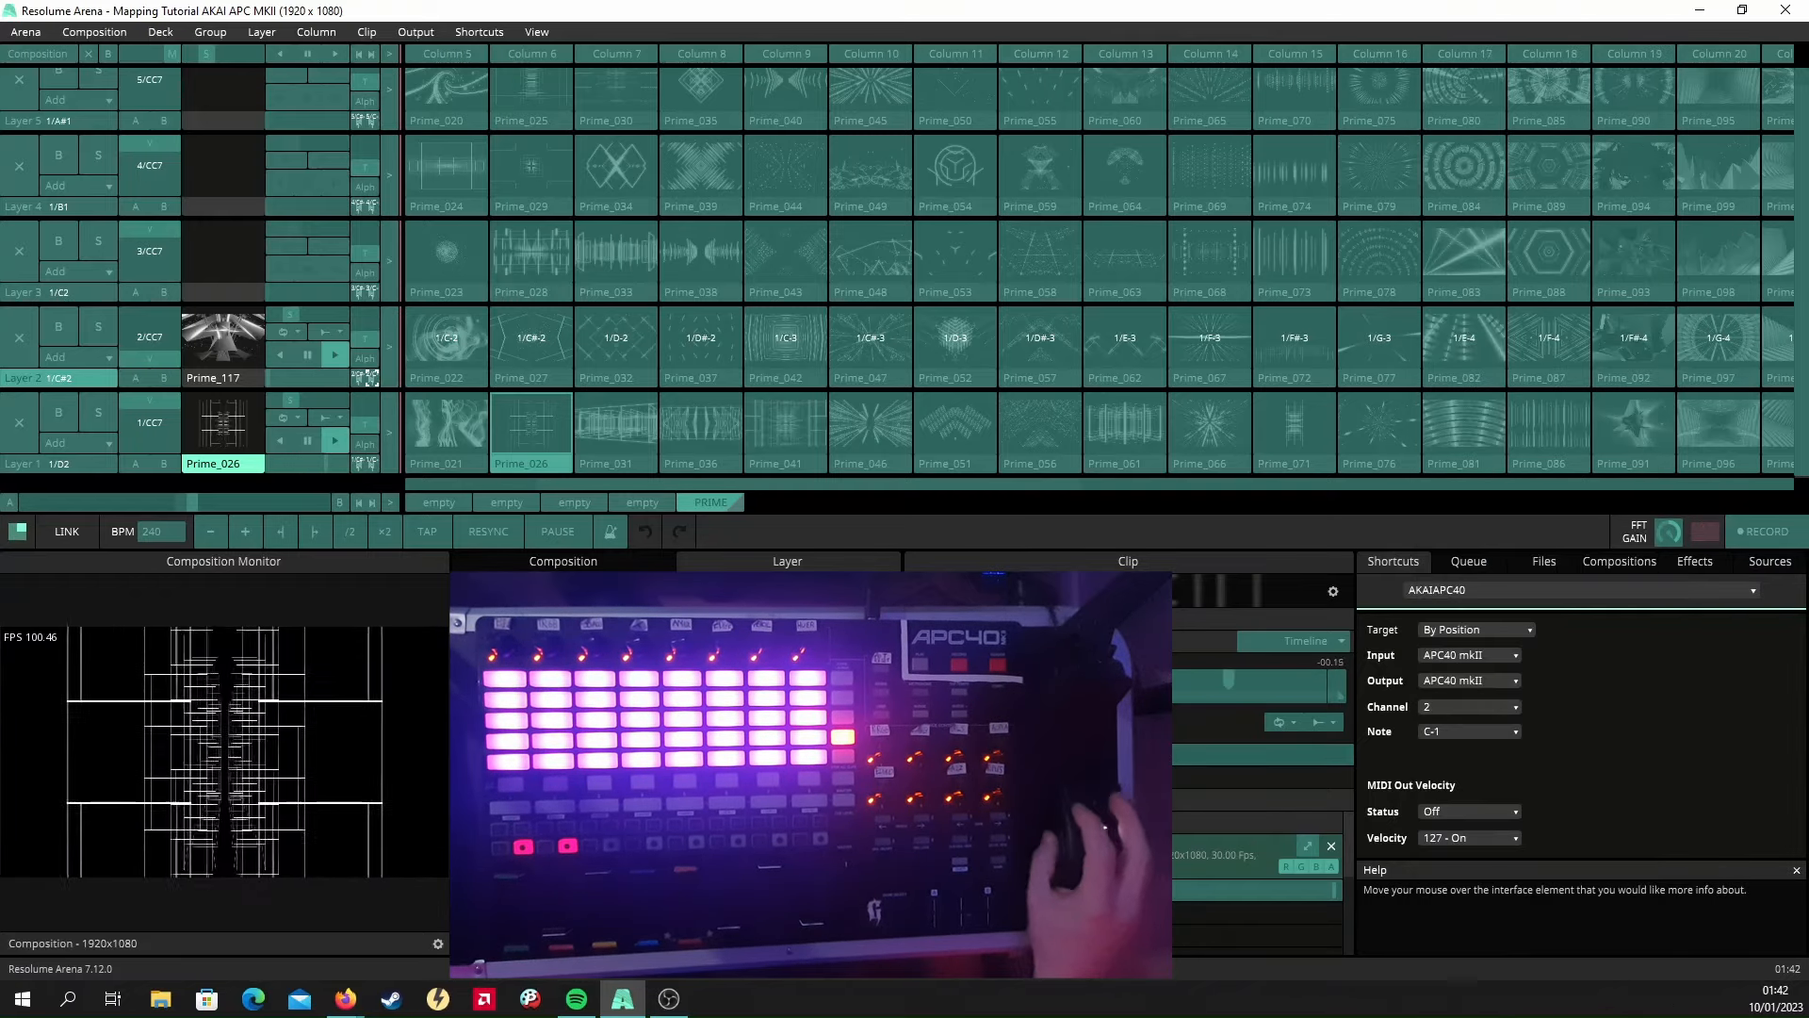
click(366, 289)
click(371, 291)
click(1433, 837)
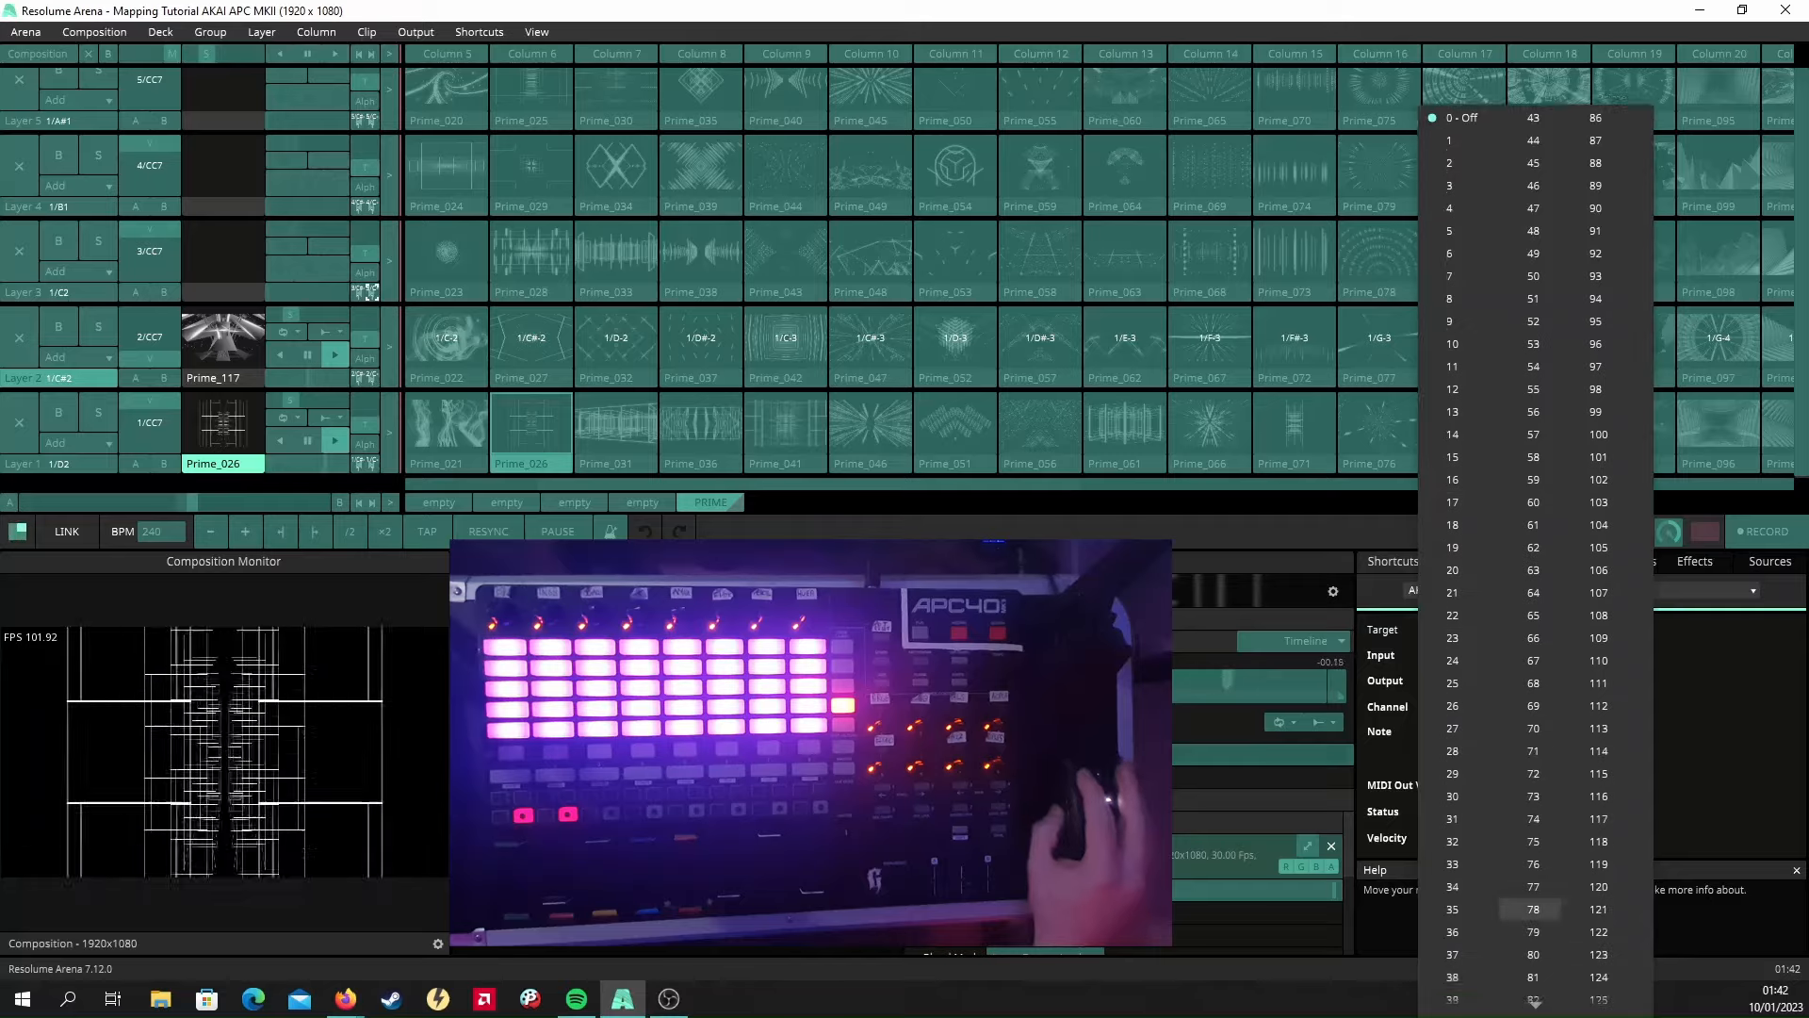
click(1602, 985)
Set the Off velocity of the next-clip shortcuts of Layers 4 and 5 to 127, and leave MIDI editing.
click(373, 208)
click(1432, 838)
click(1594, 986)
click(373, 120)
click(1427, 829)
click(1565, 984)
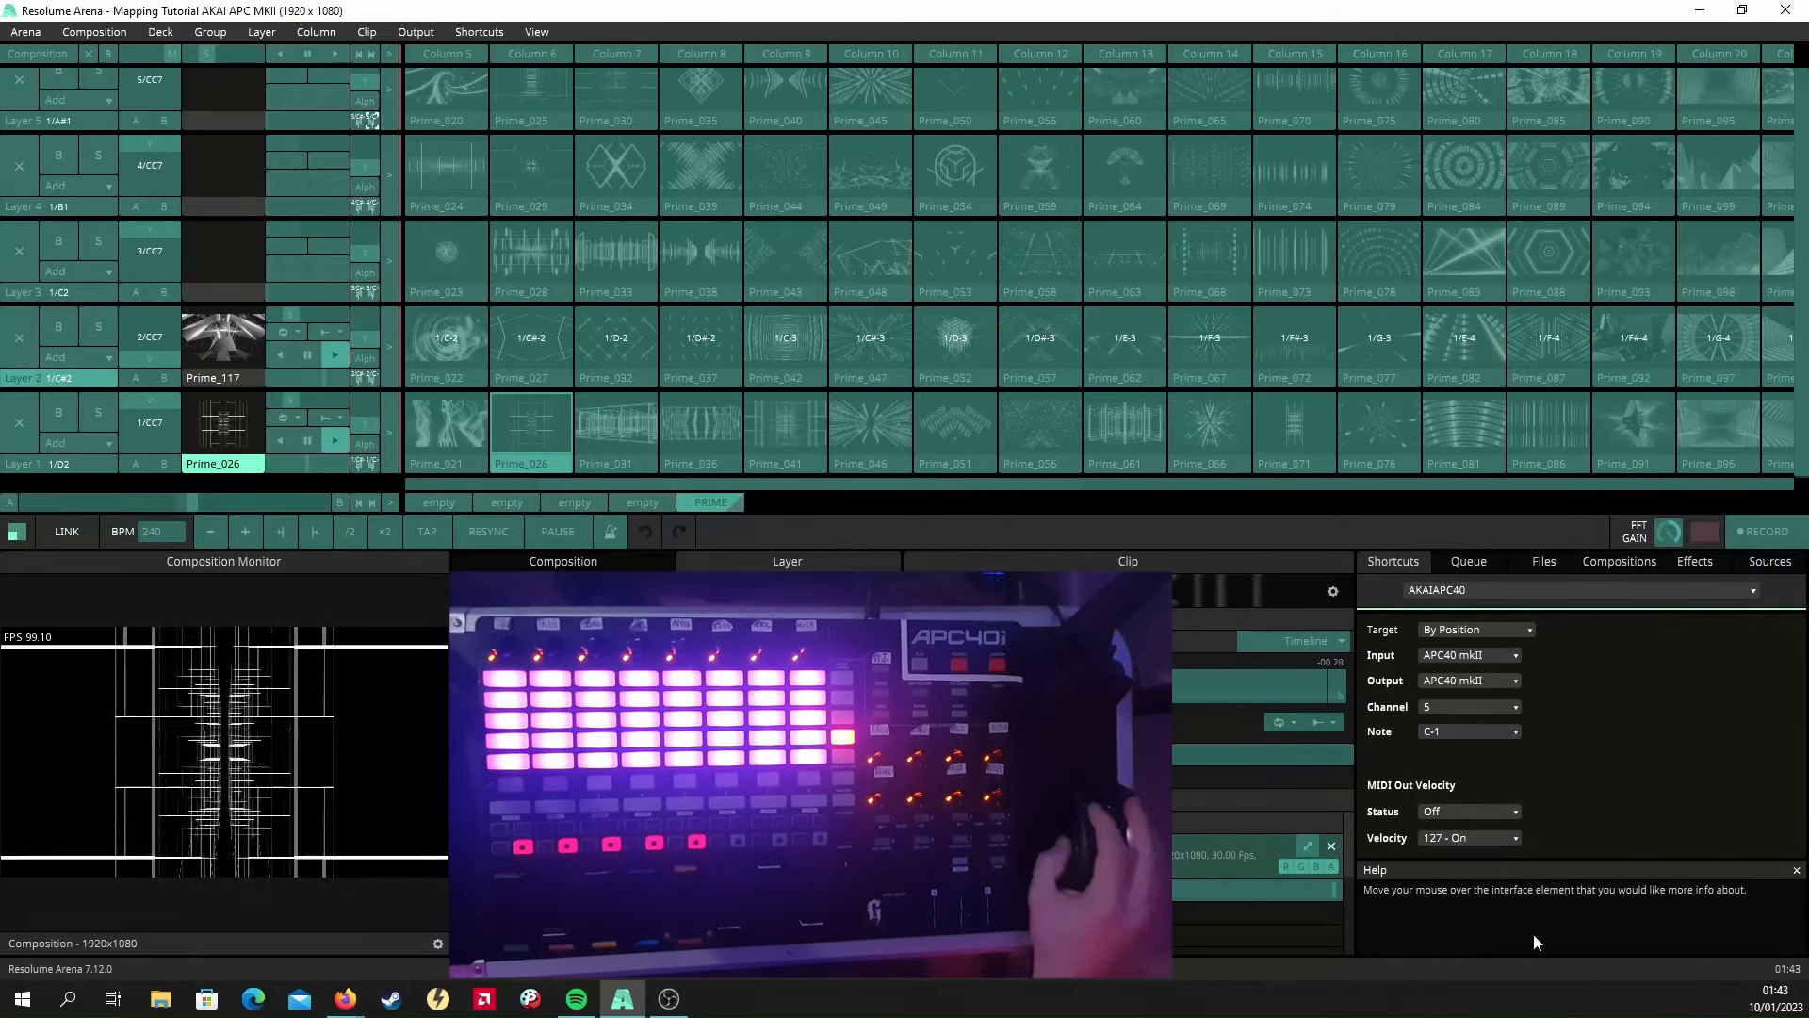
click(487, 32)
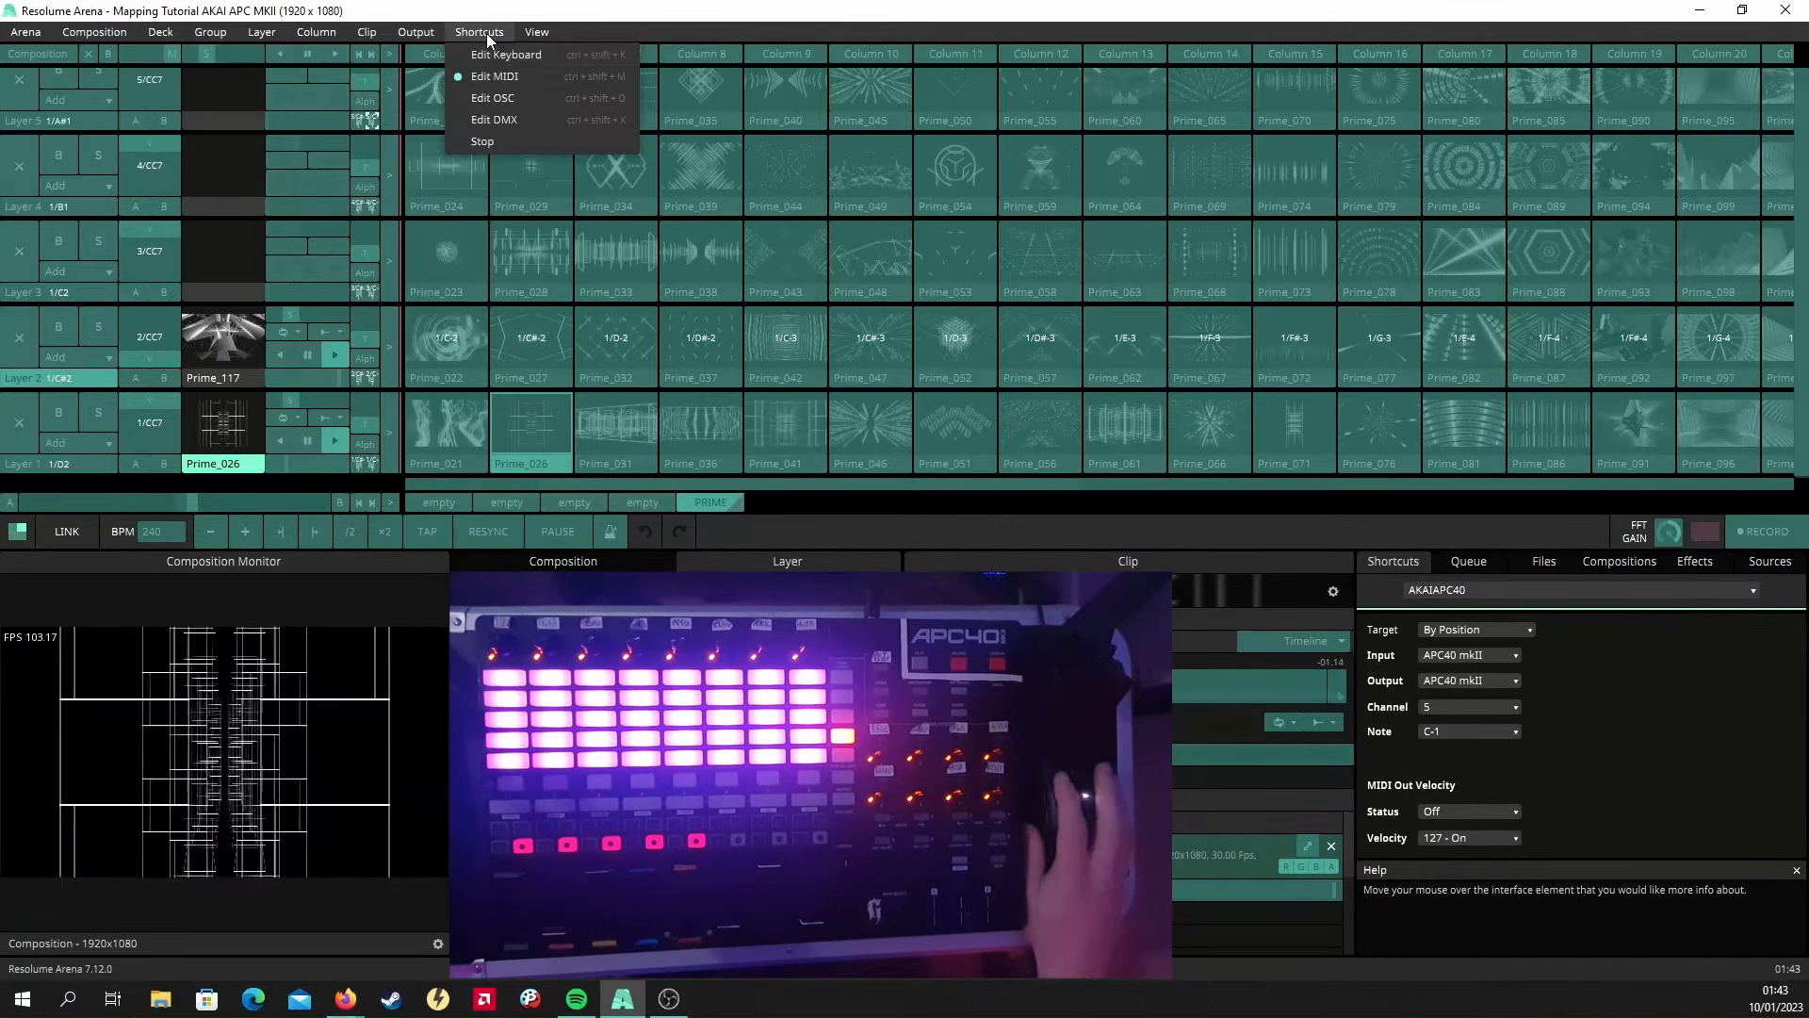
click(507, 138)
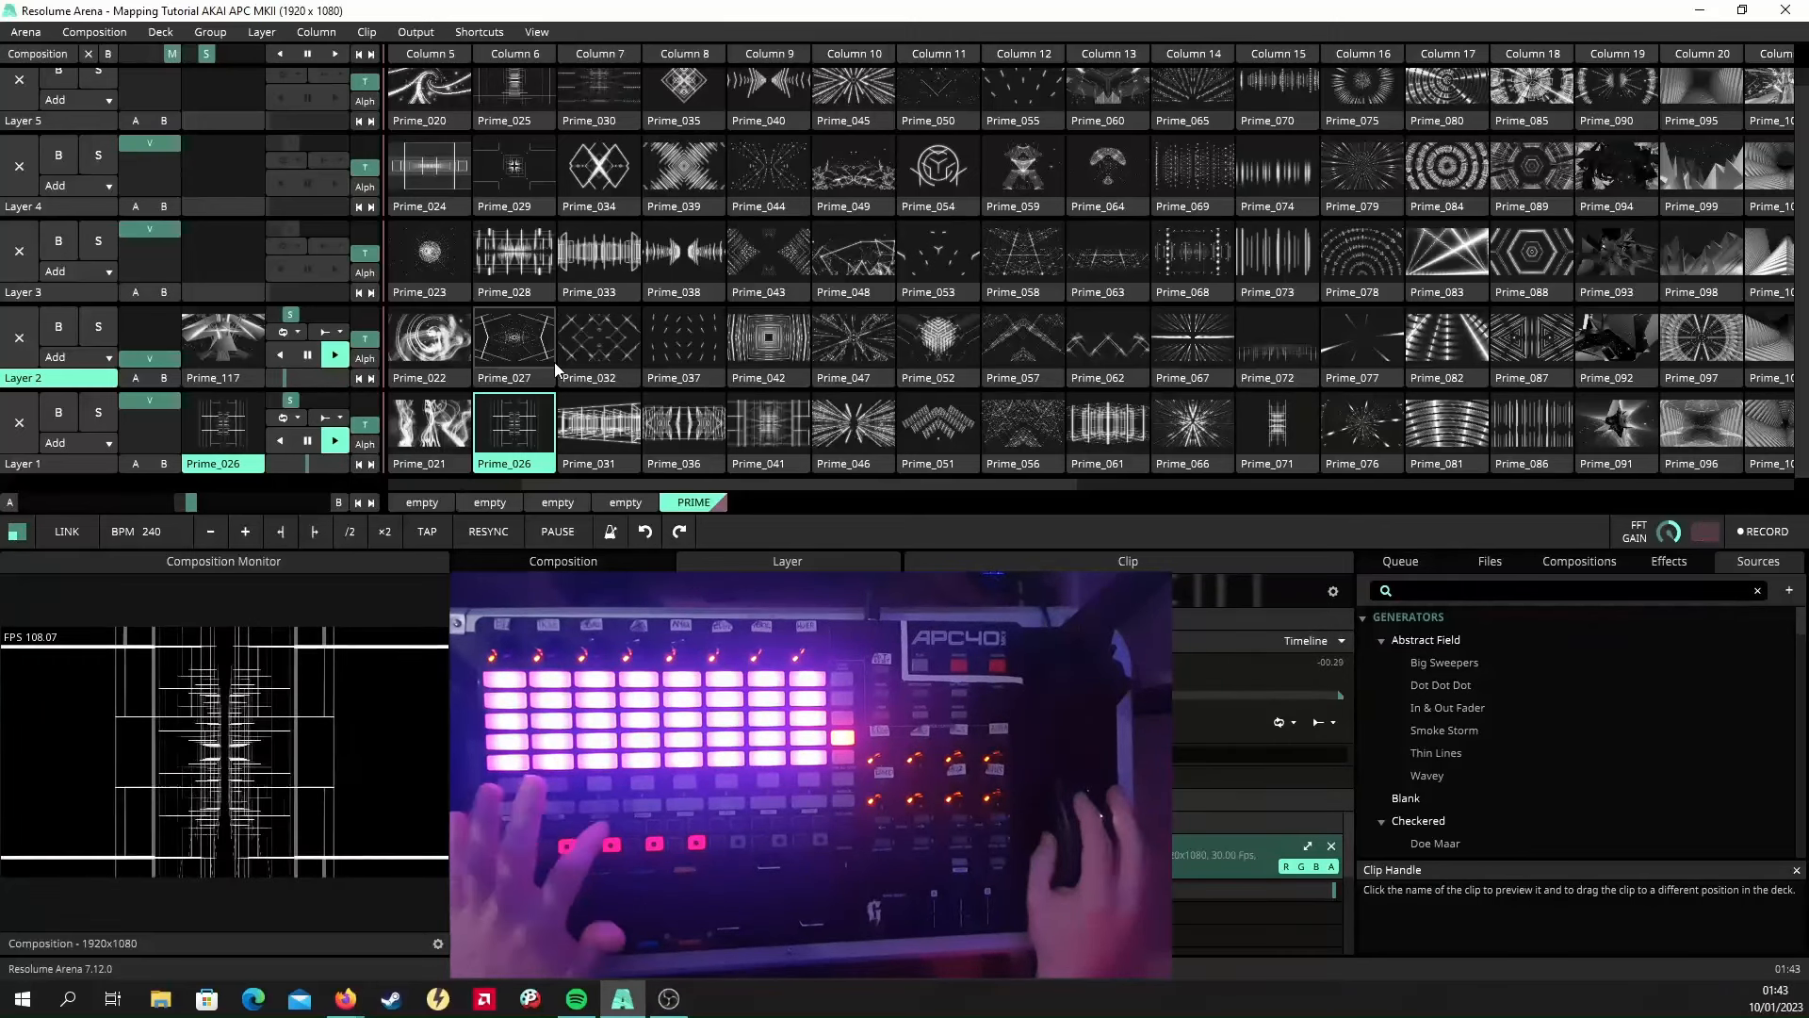
Map the selection of the four empty decks and the PRIME deck to note D-1 on channels 1 to 5, and leave MIDI editing.
click(488, 34)
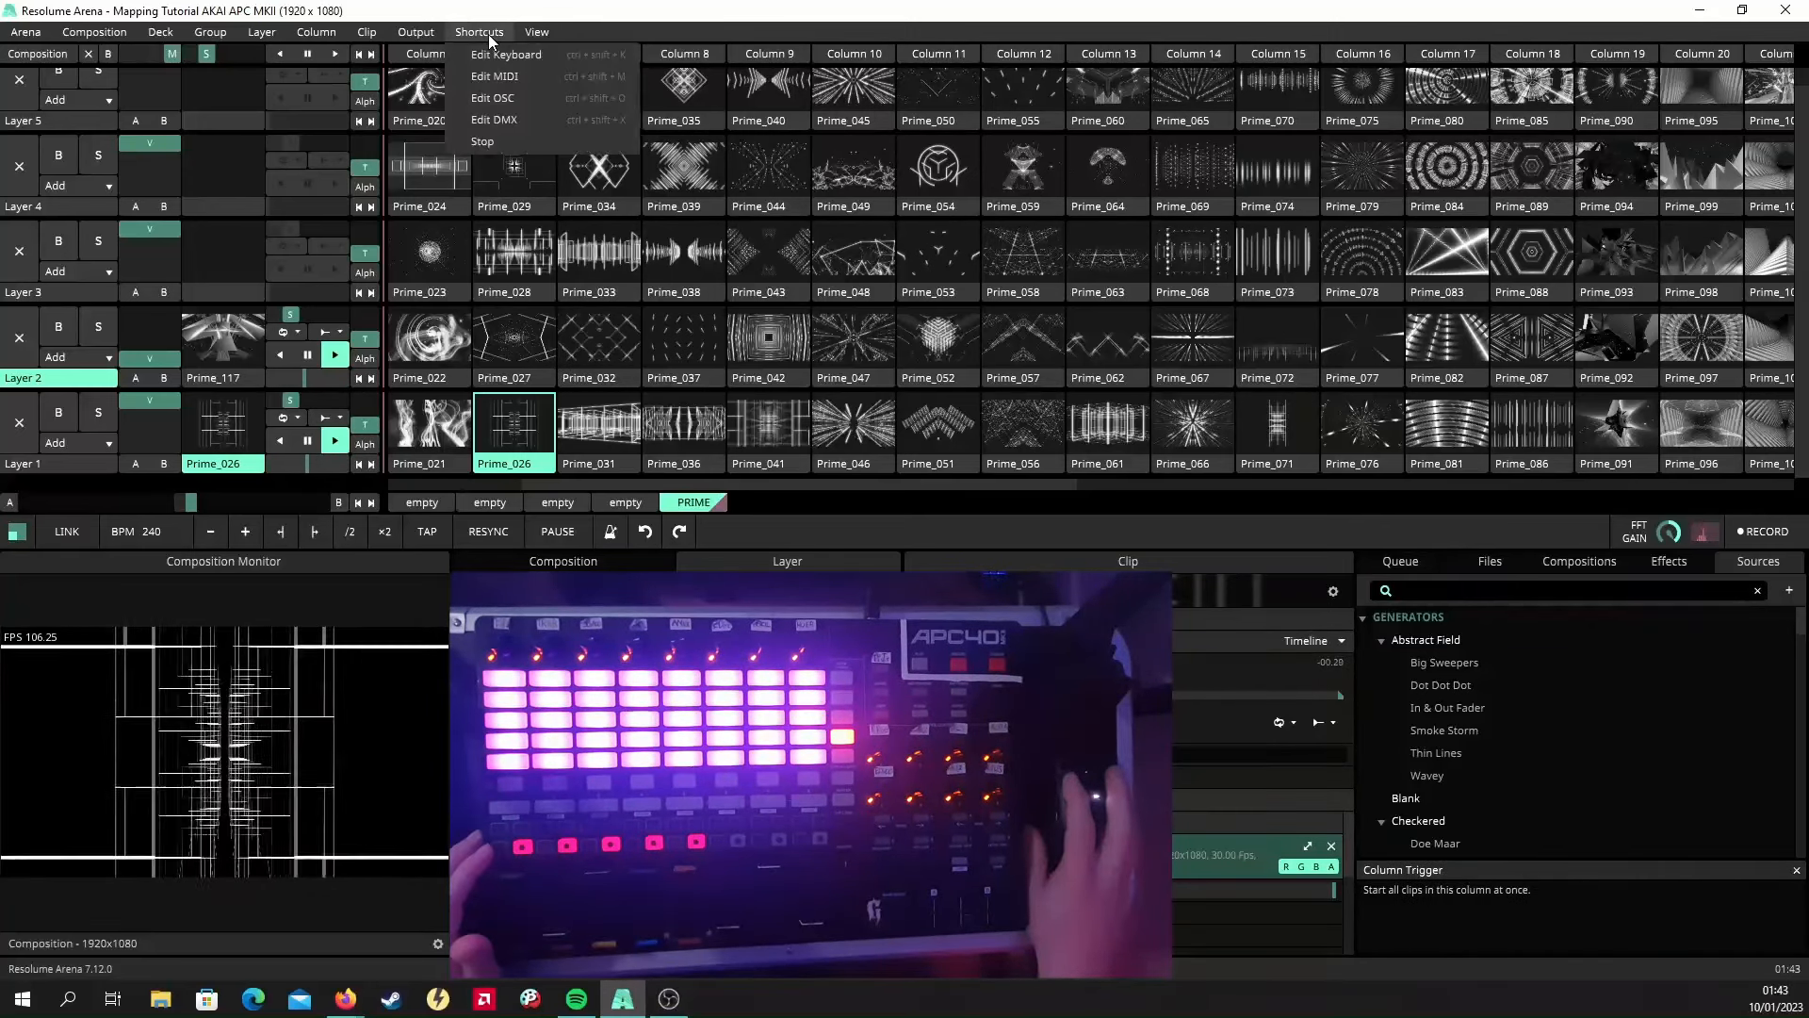
click(522, 74)
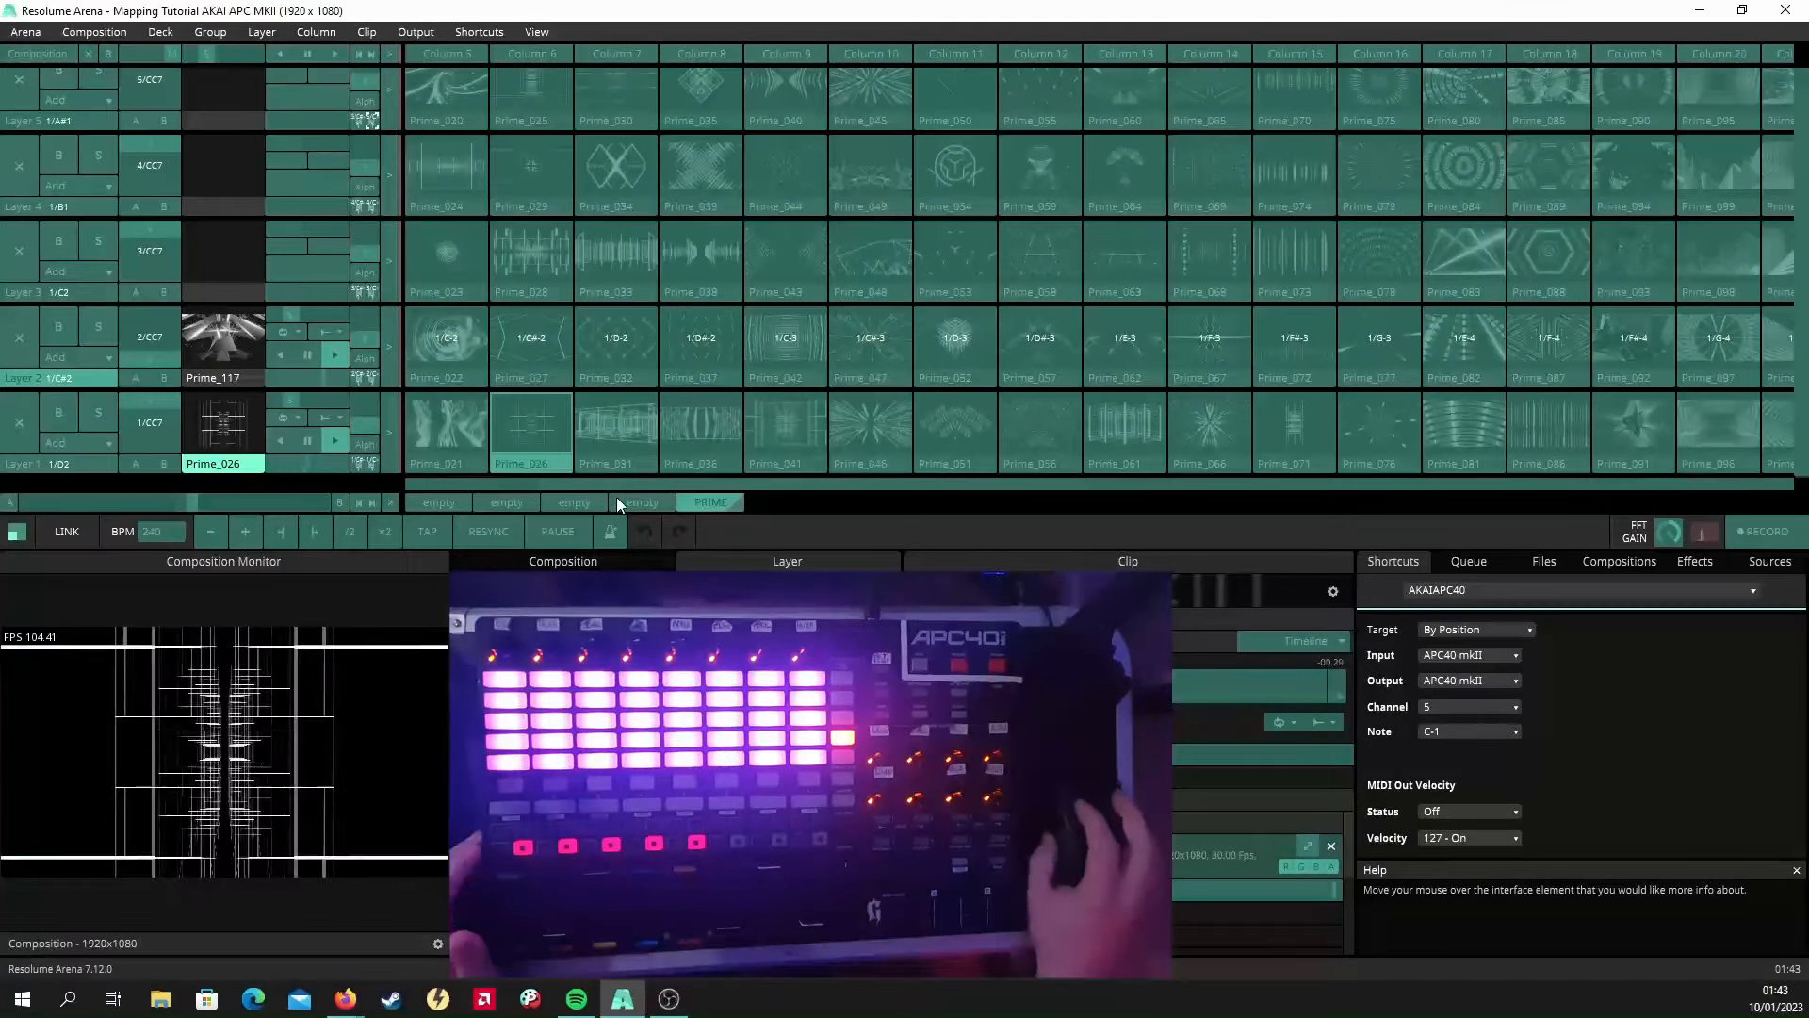
click(440, 500)
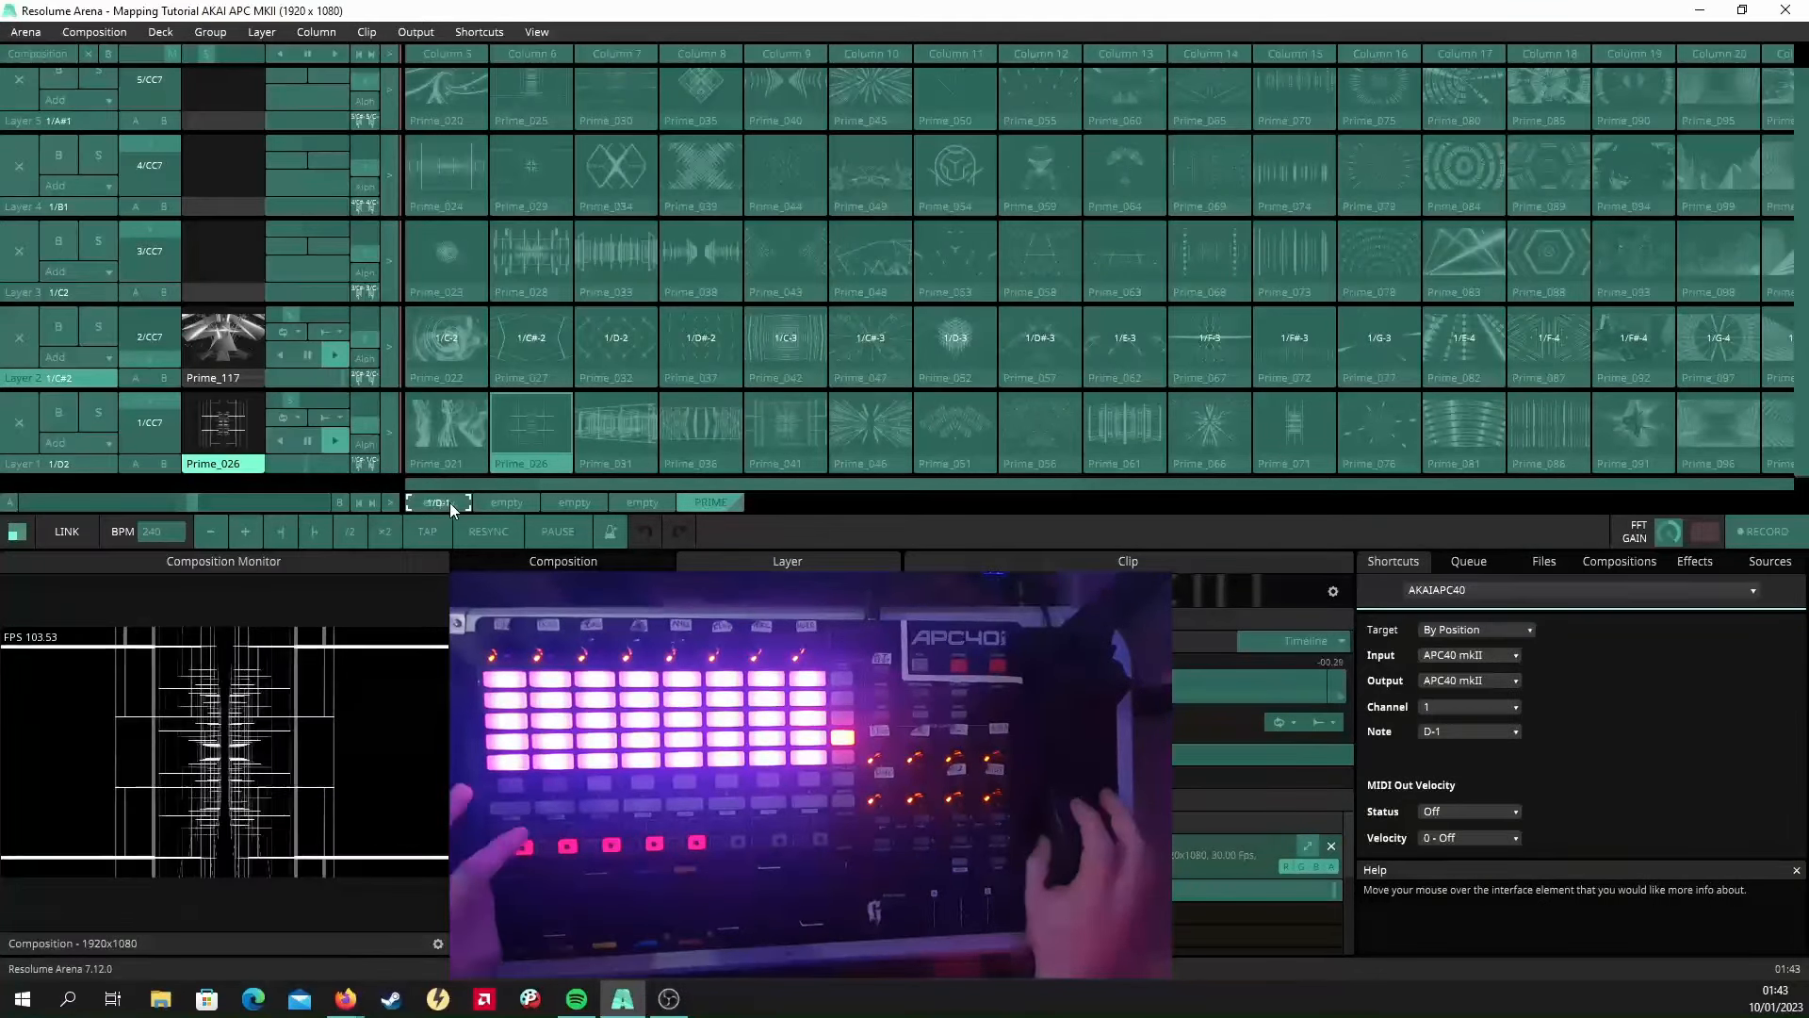
click(516, 501)
click(595, 504)
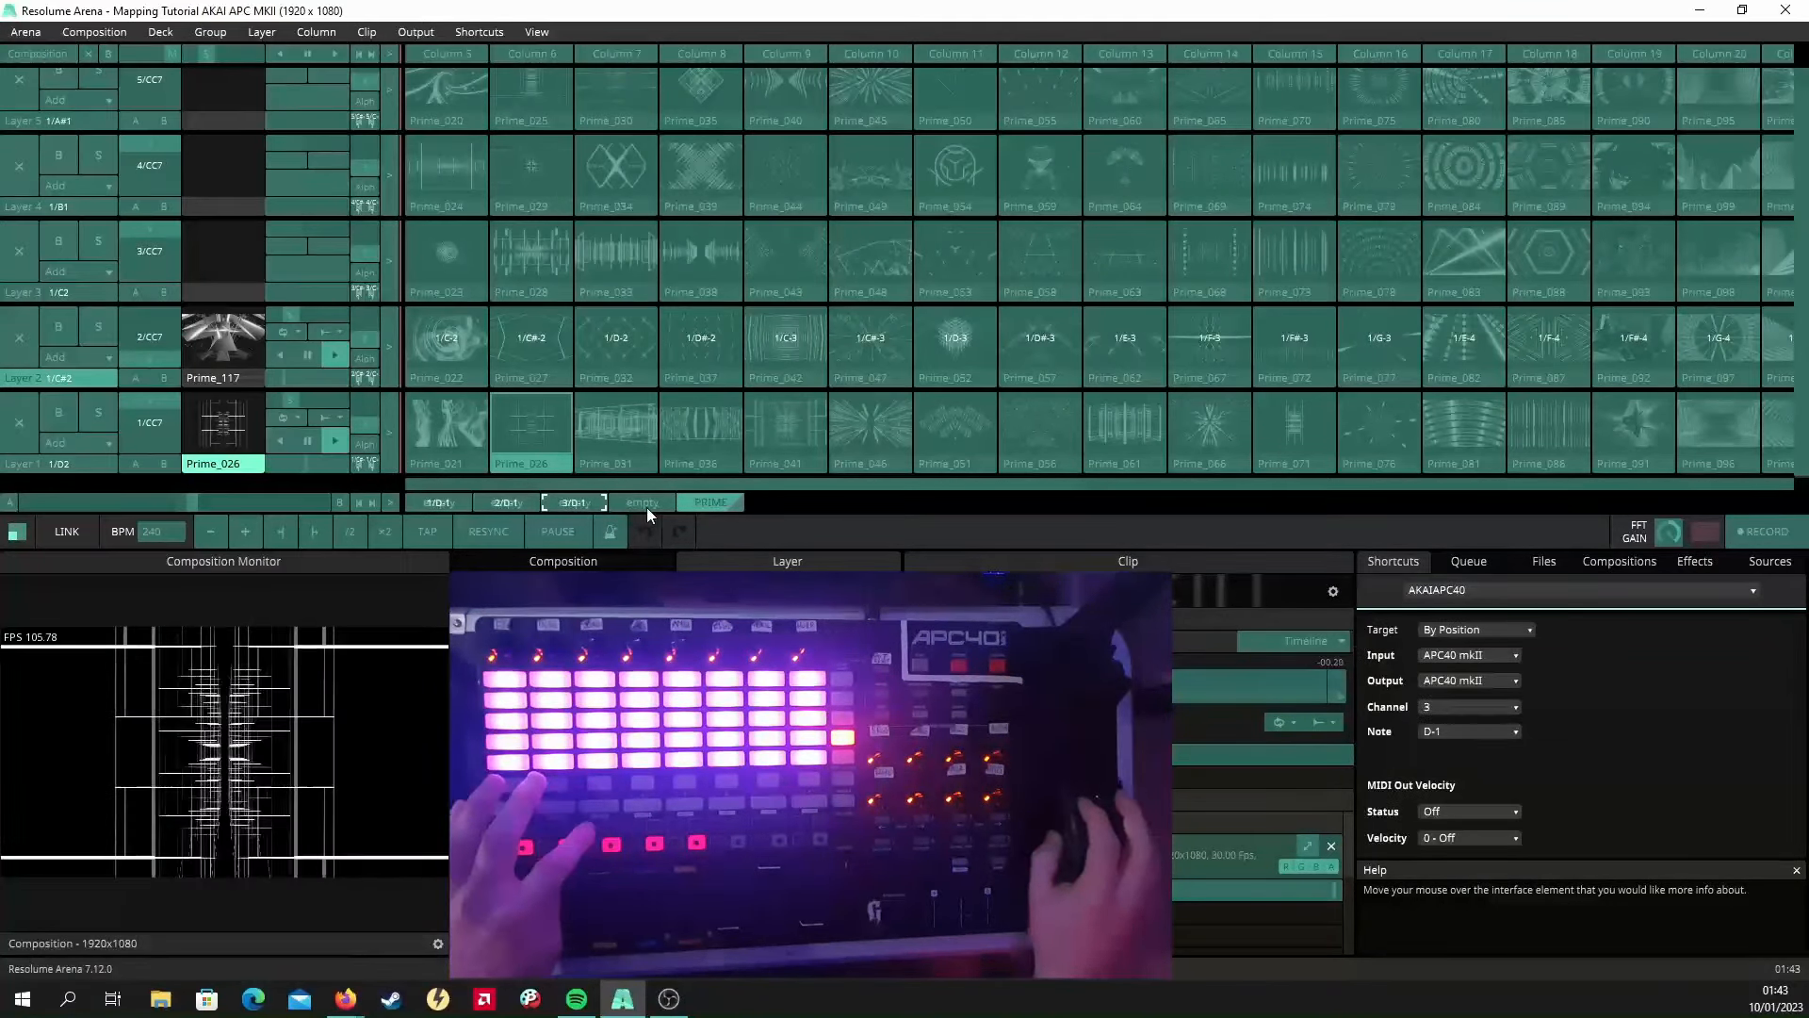
click(651, 505)
click(722, 504)
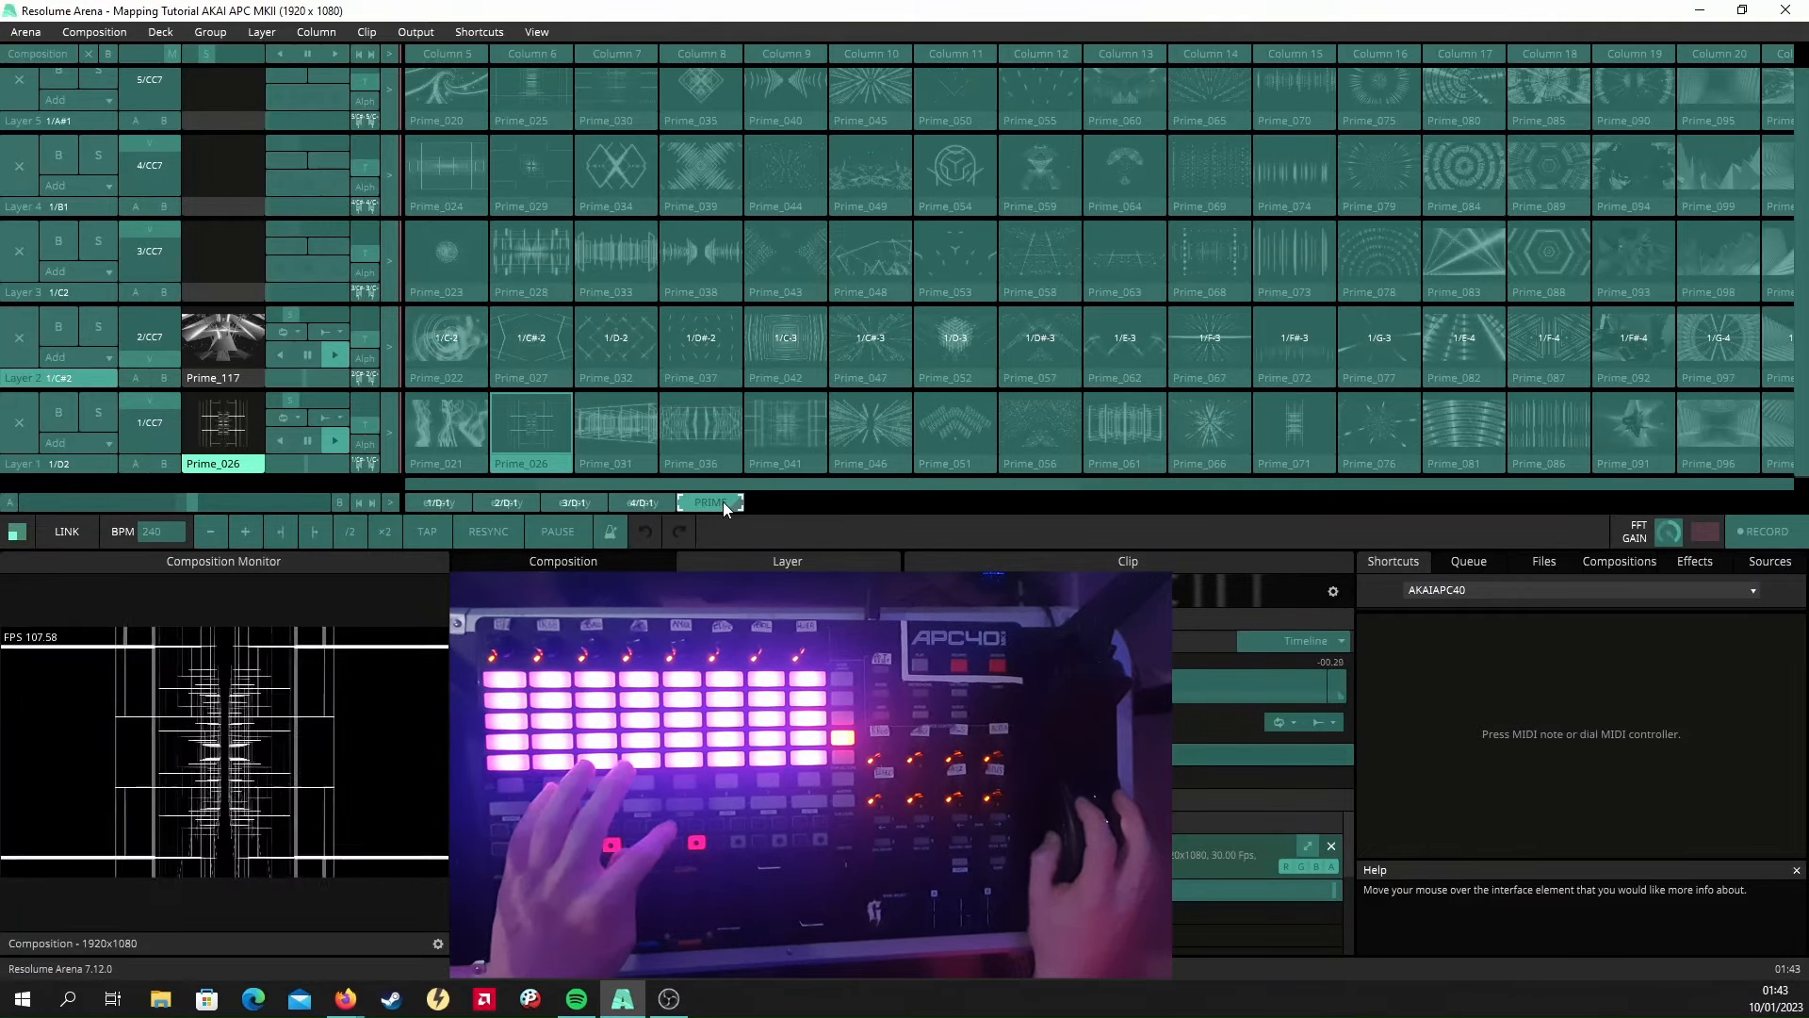
click(482, 31)
click(496, 146)
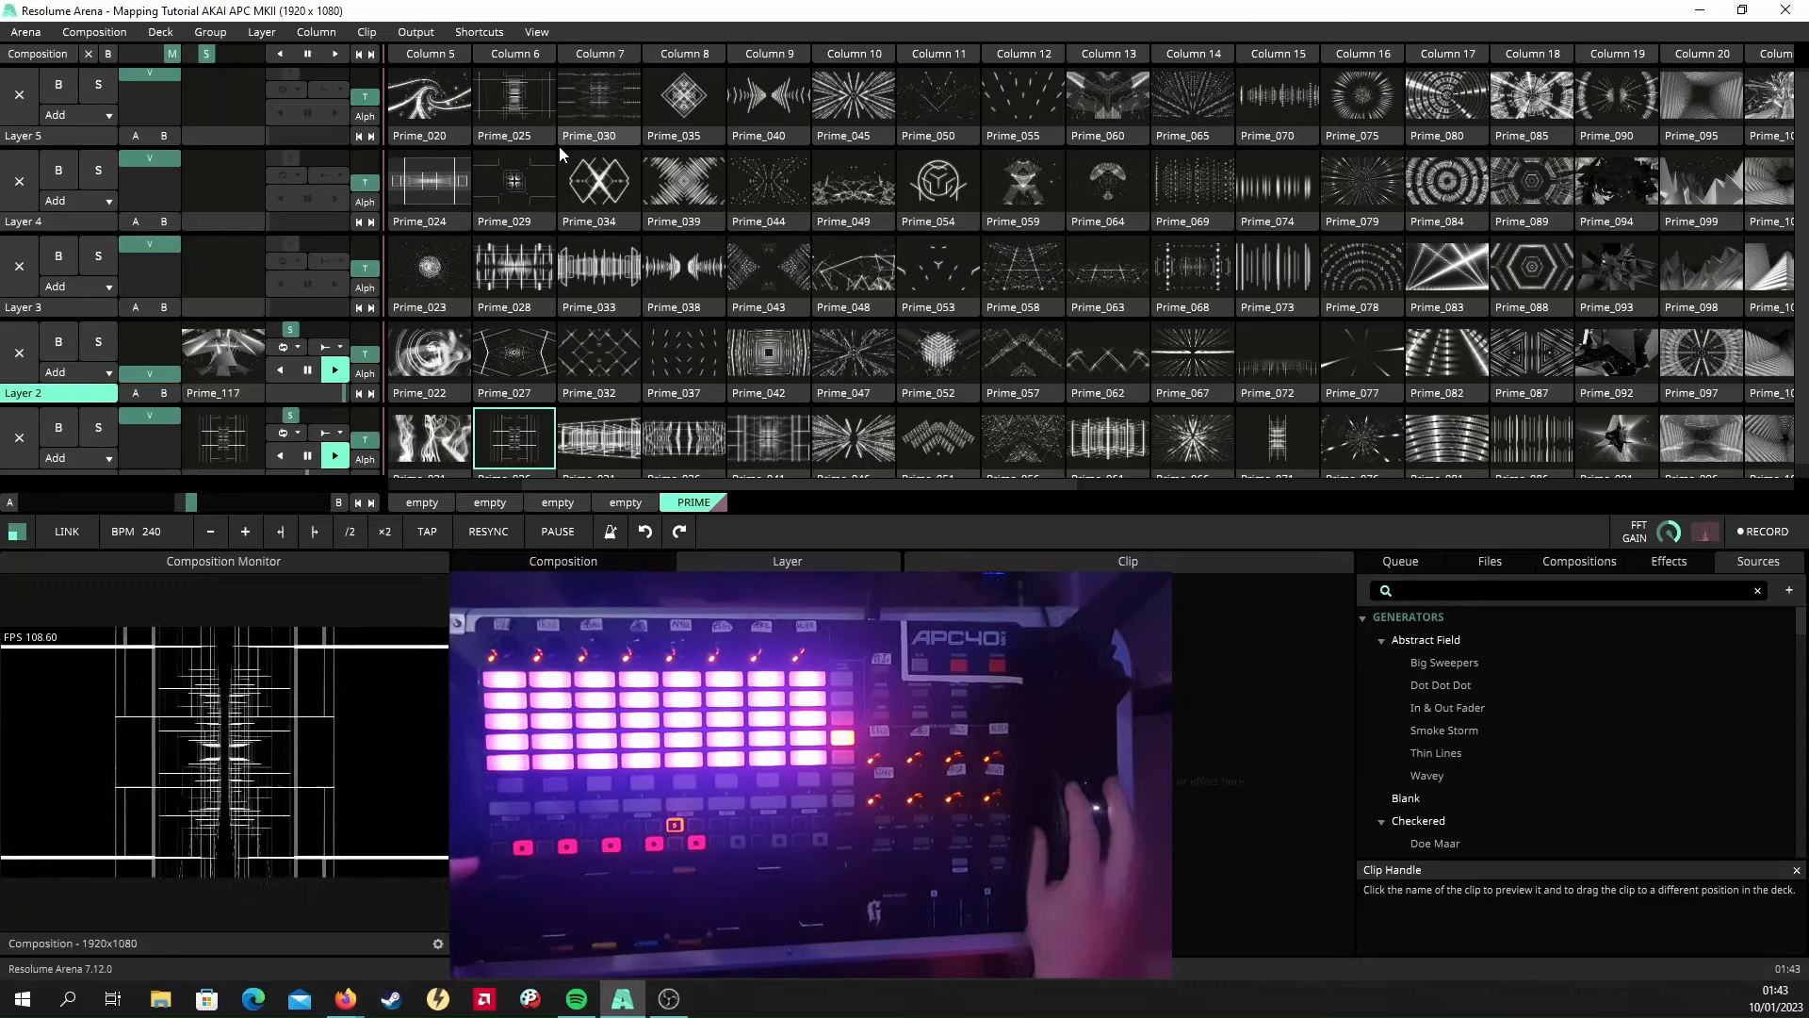
Set the Off velocity of the first empty deck's MIDI shortcut to 127.
click(494, 32)
click(511, 84)
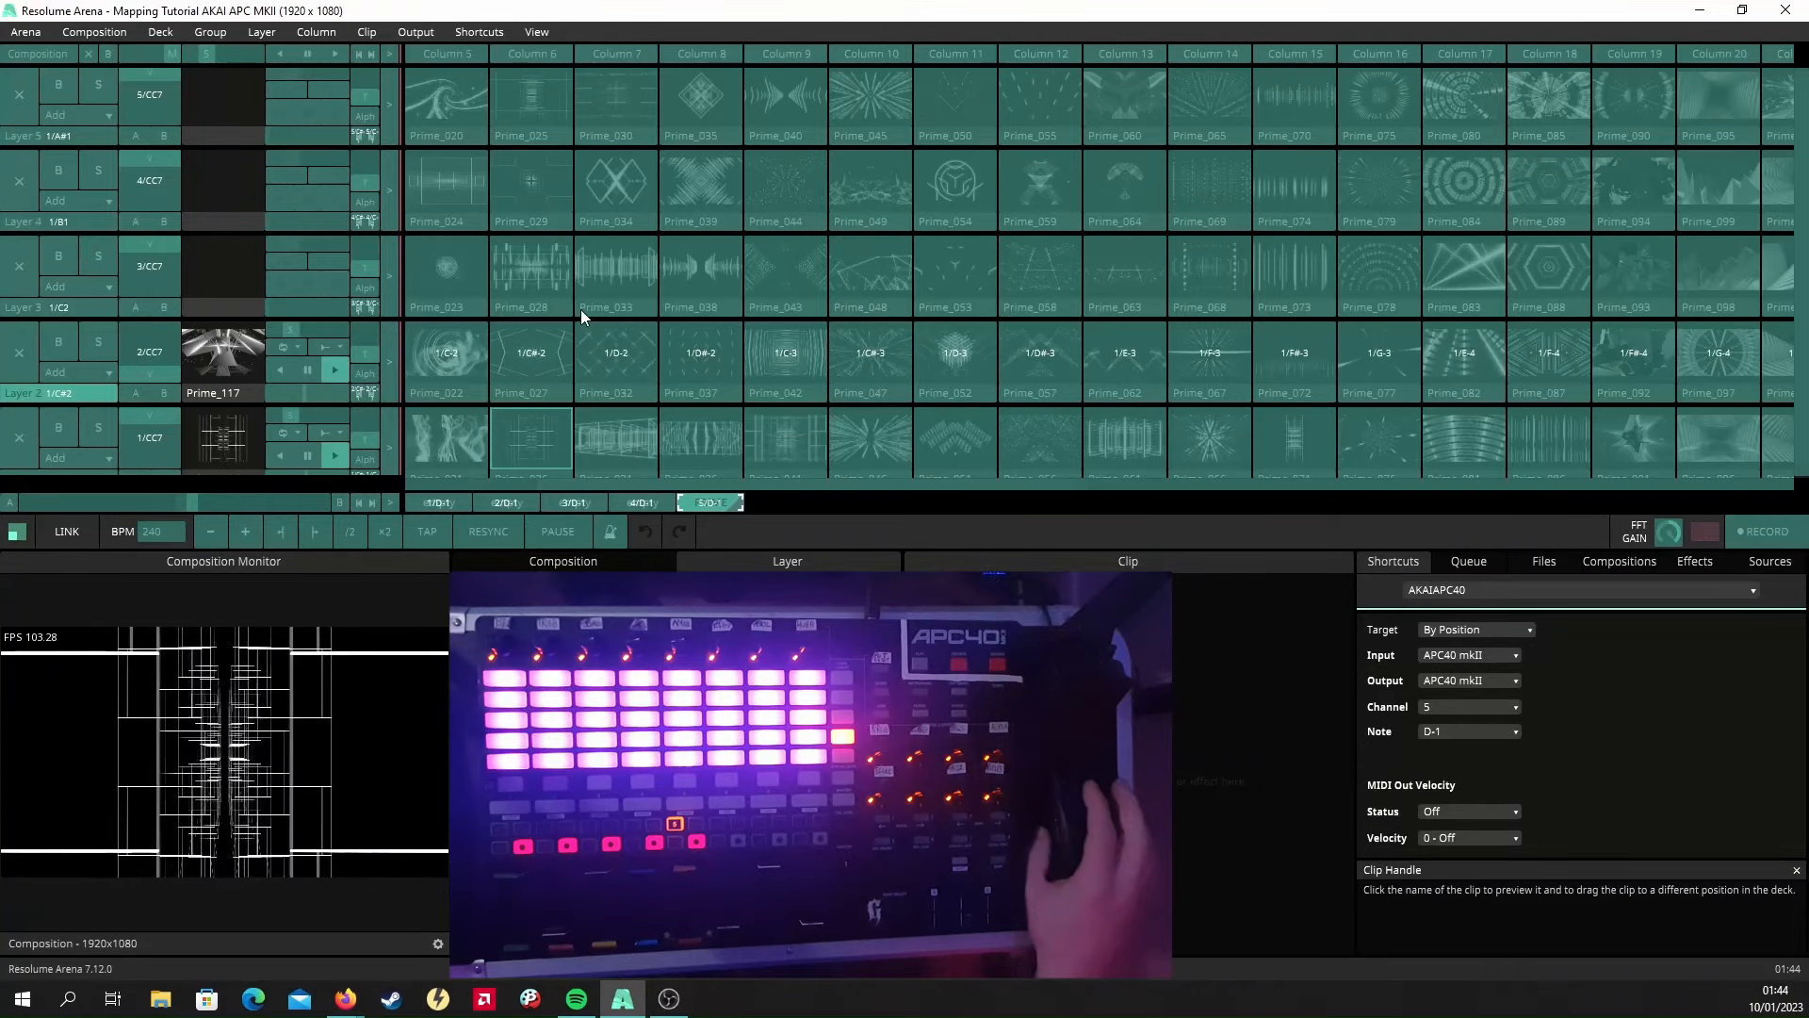
click(462, 501)
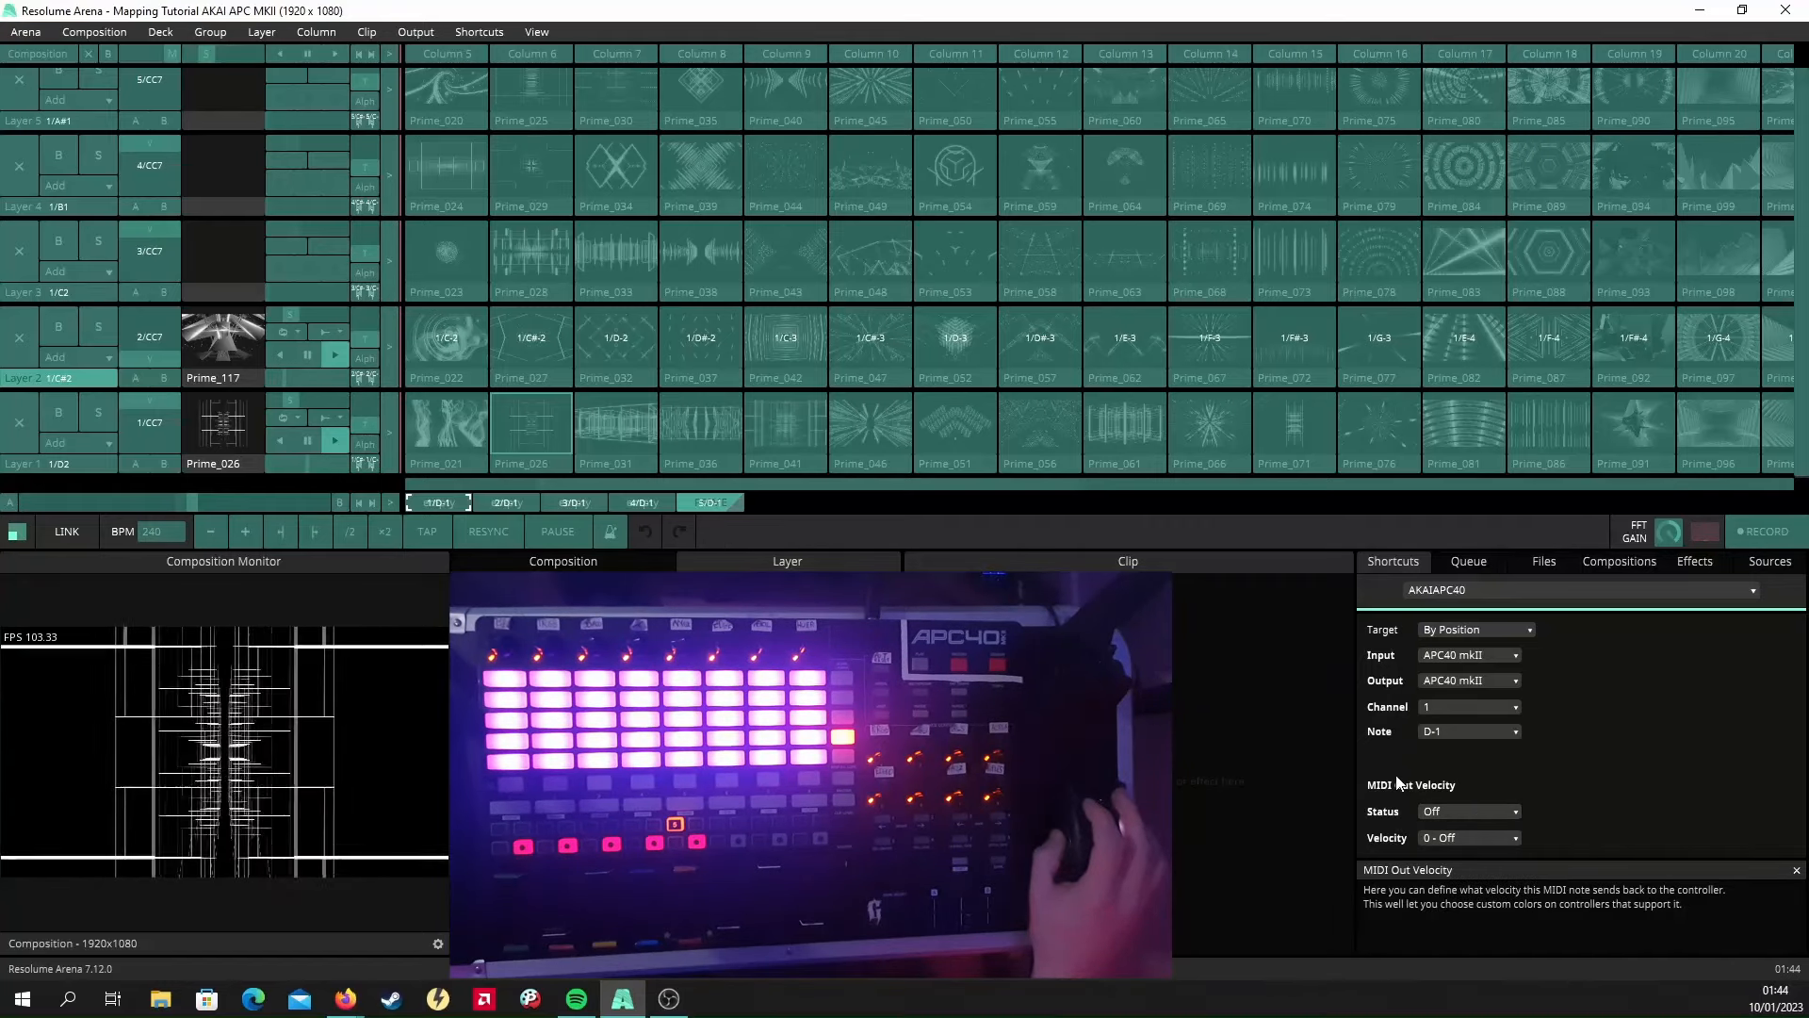
click(1456, 838)
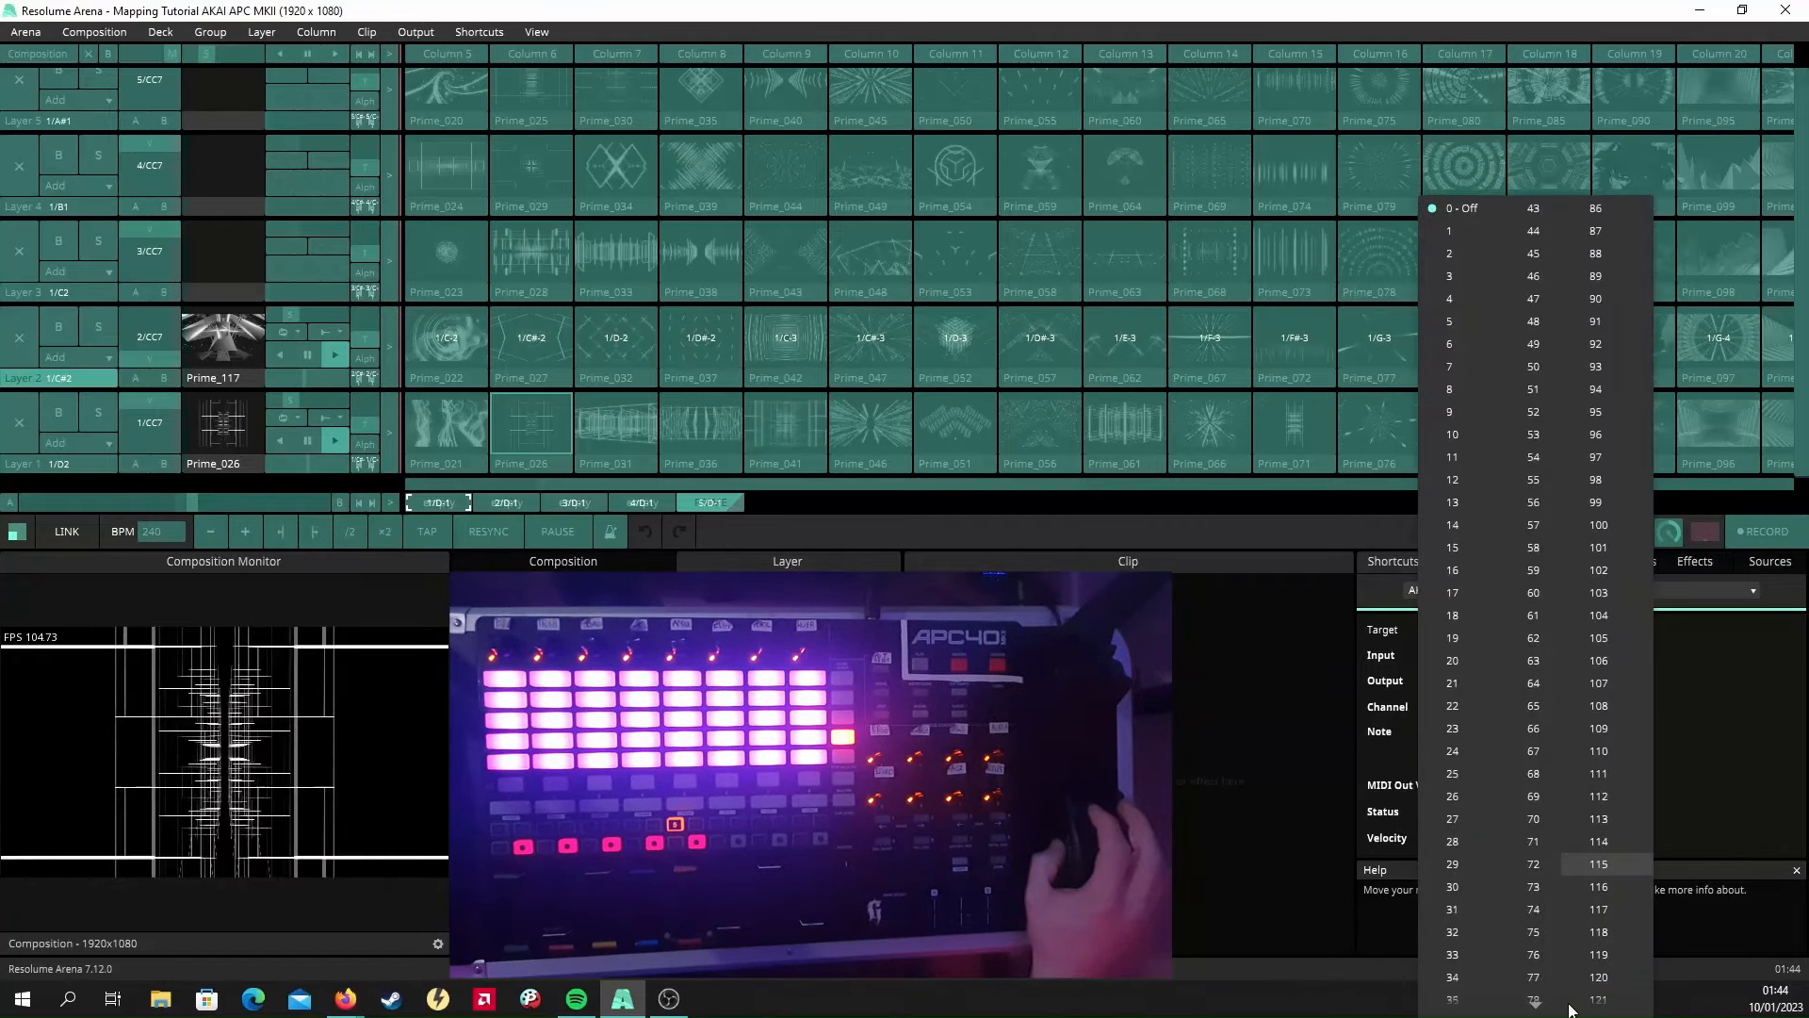
click(1599, 987)
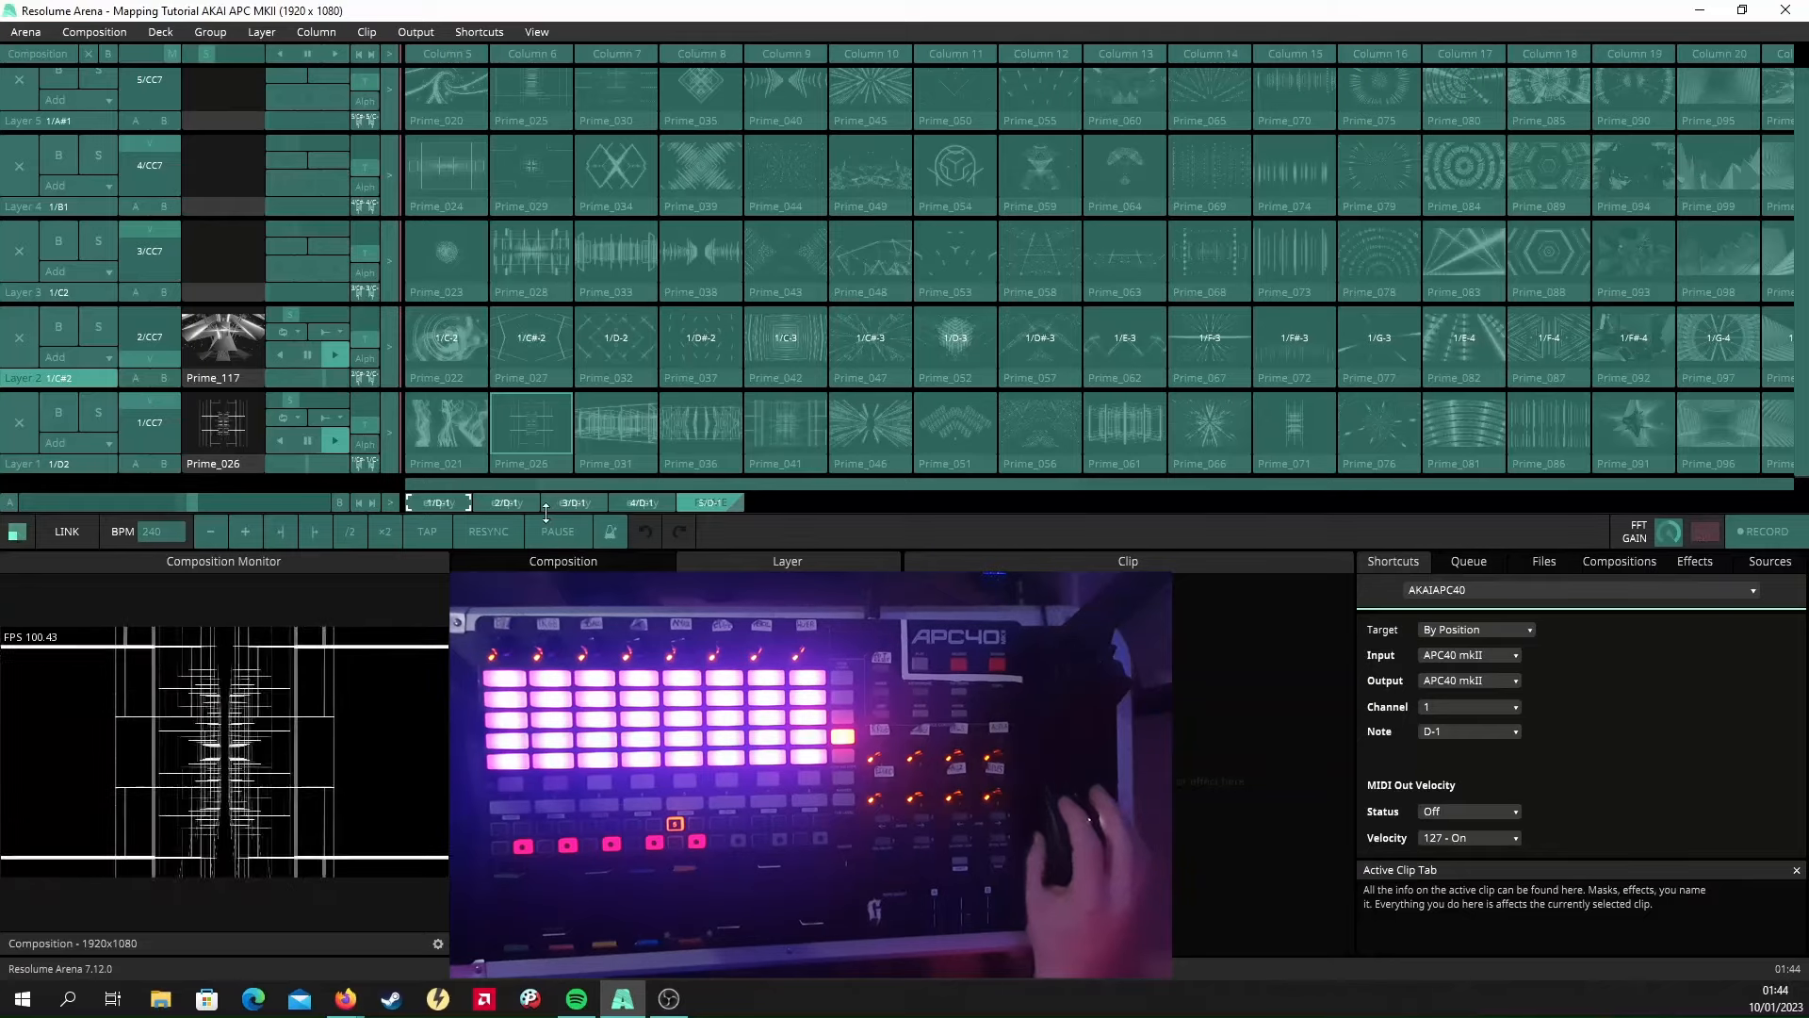
Set the Off velocity of the MIDI shortcuts for the second and third empty decks to 127.
click(513, 504)
click(1470, 838)
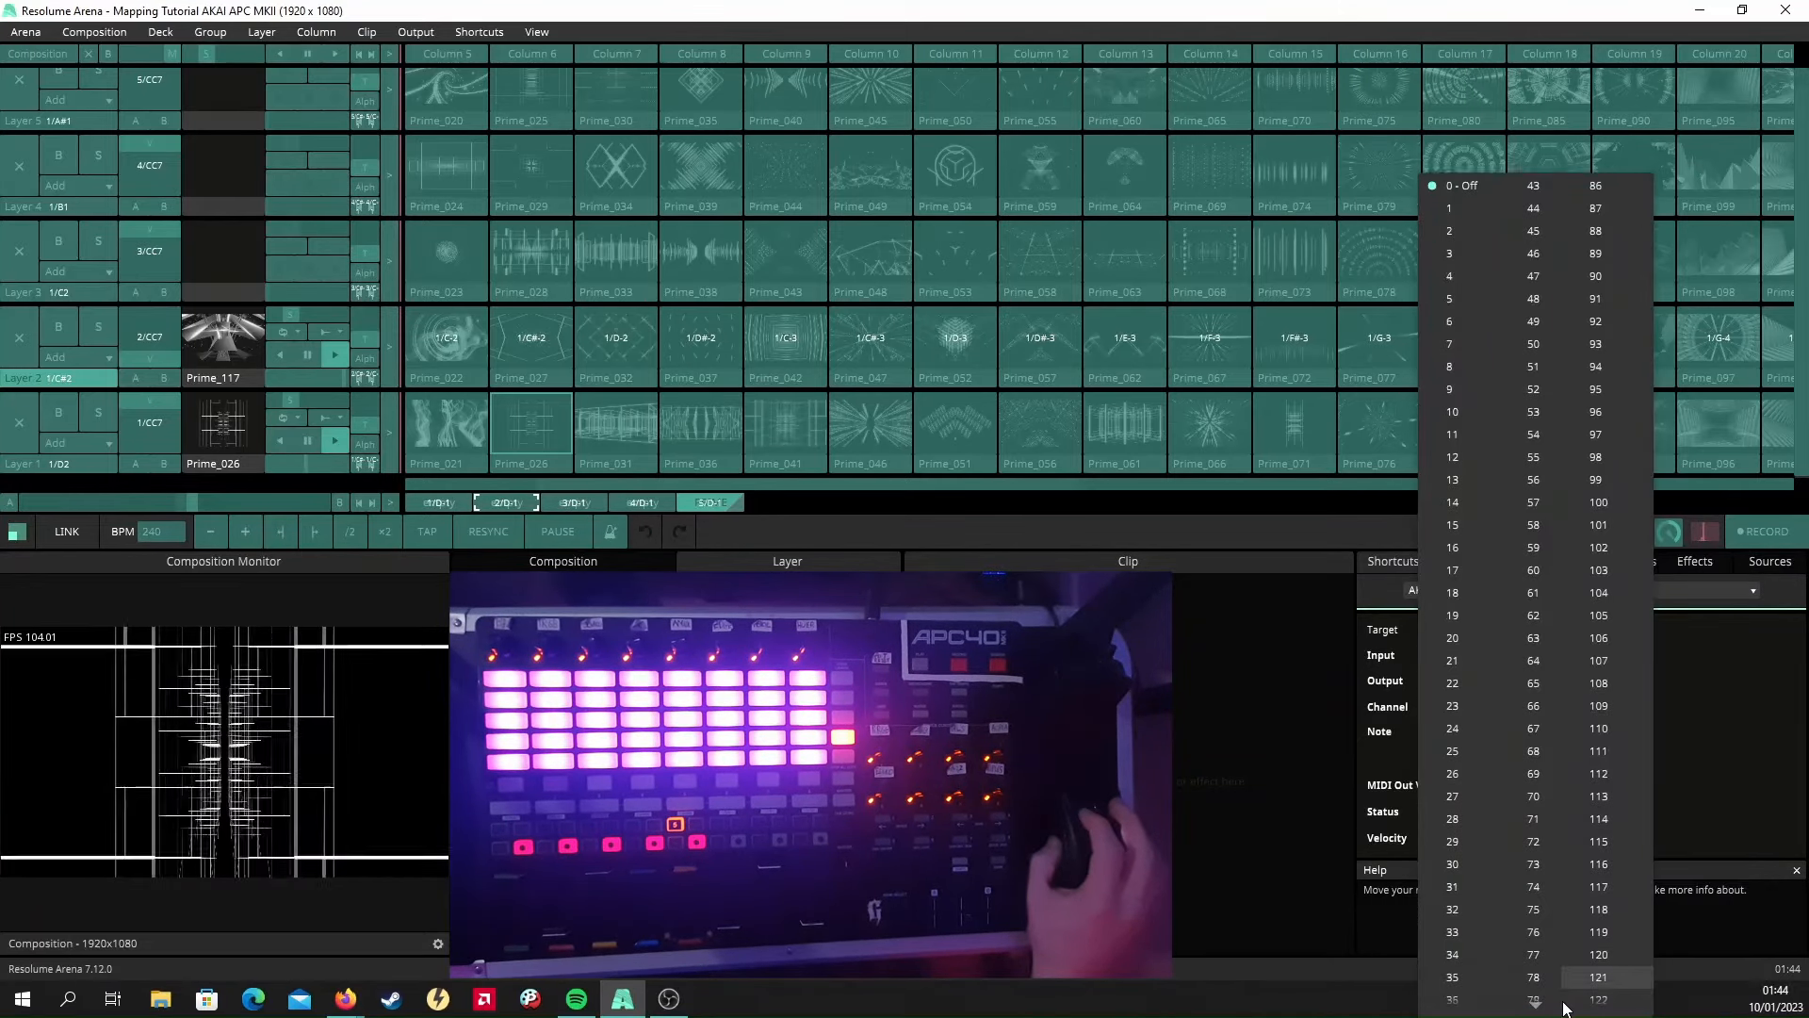
click(1599, 987)
click(574, 503)
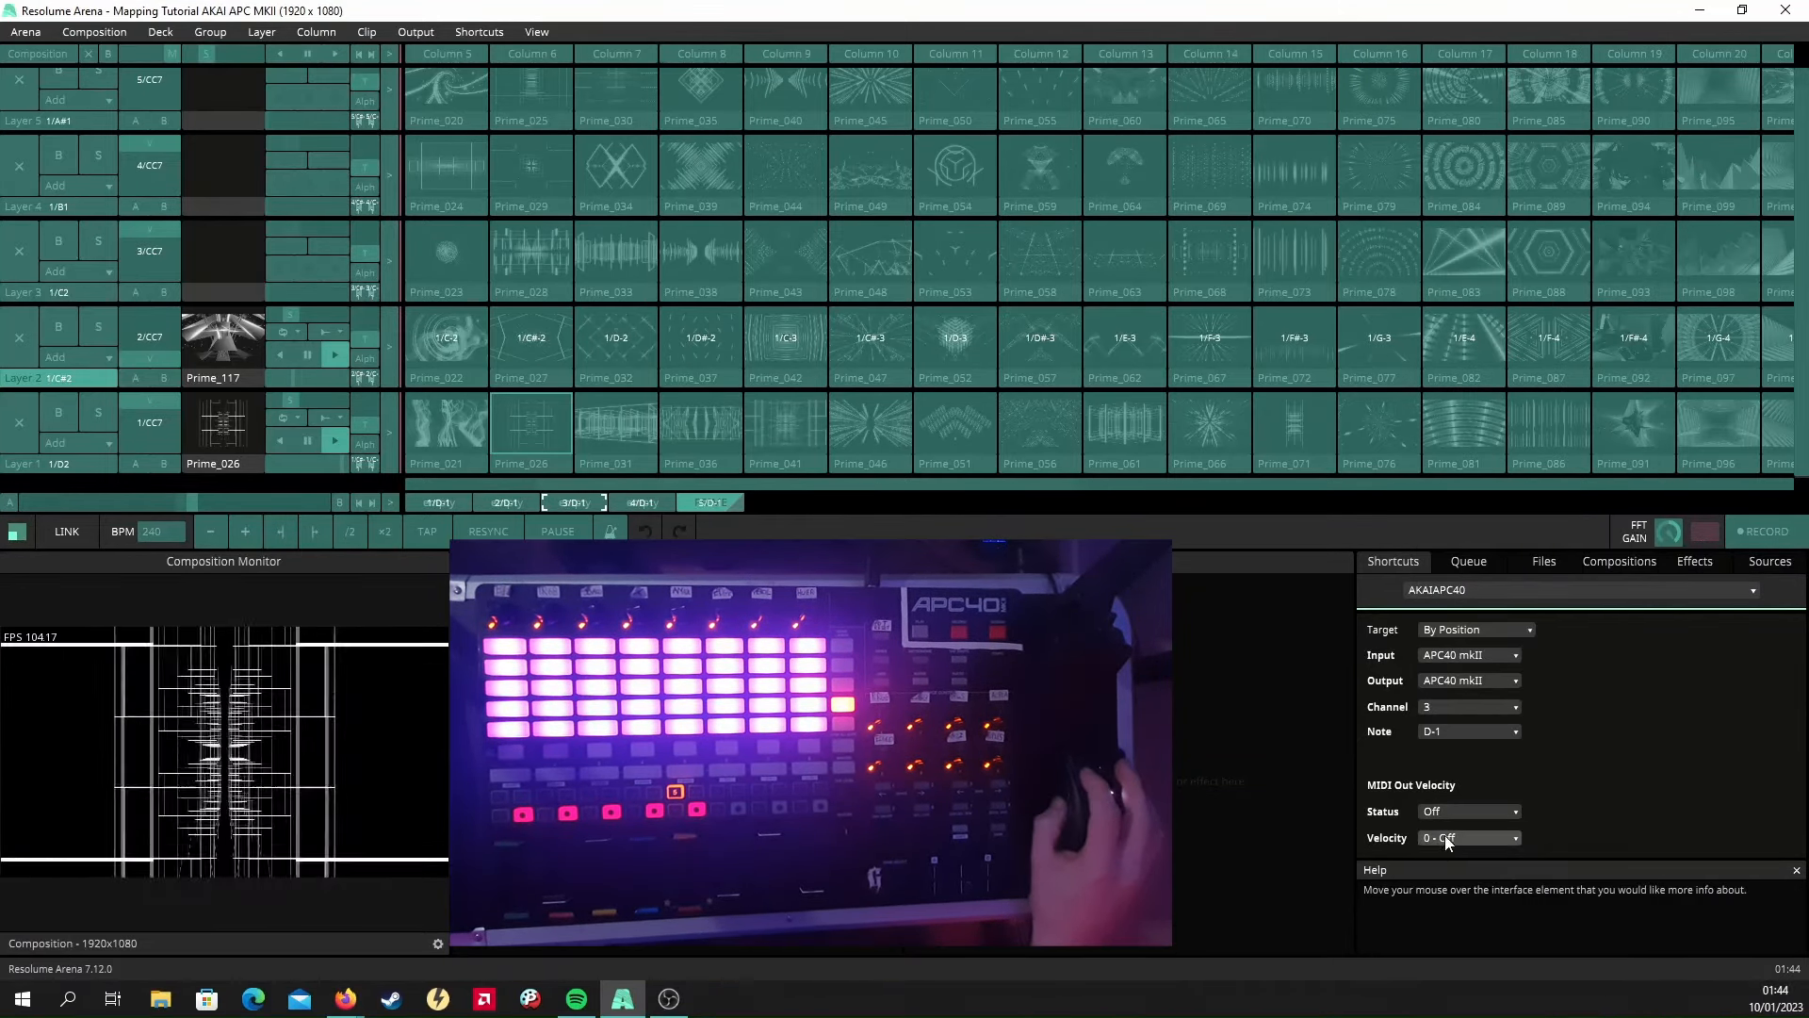
click(1447, 839)
click(1599, 983)
Set the Off velocity of the fourth empty deck's and the PRIME deck's MIDI shortcuts to 127, and leave MIDI editing.
click(642, 503)
click(1452, 838)
click(1602, 986)
click(709, 503)
click(1453, 838)
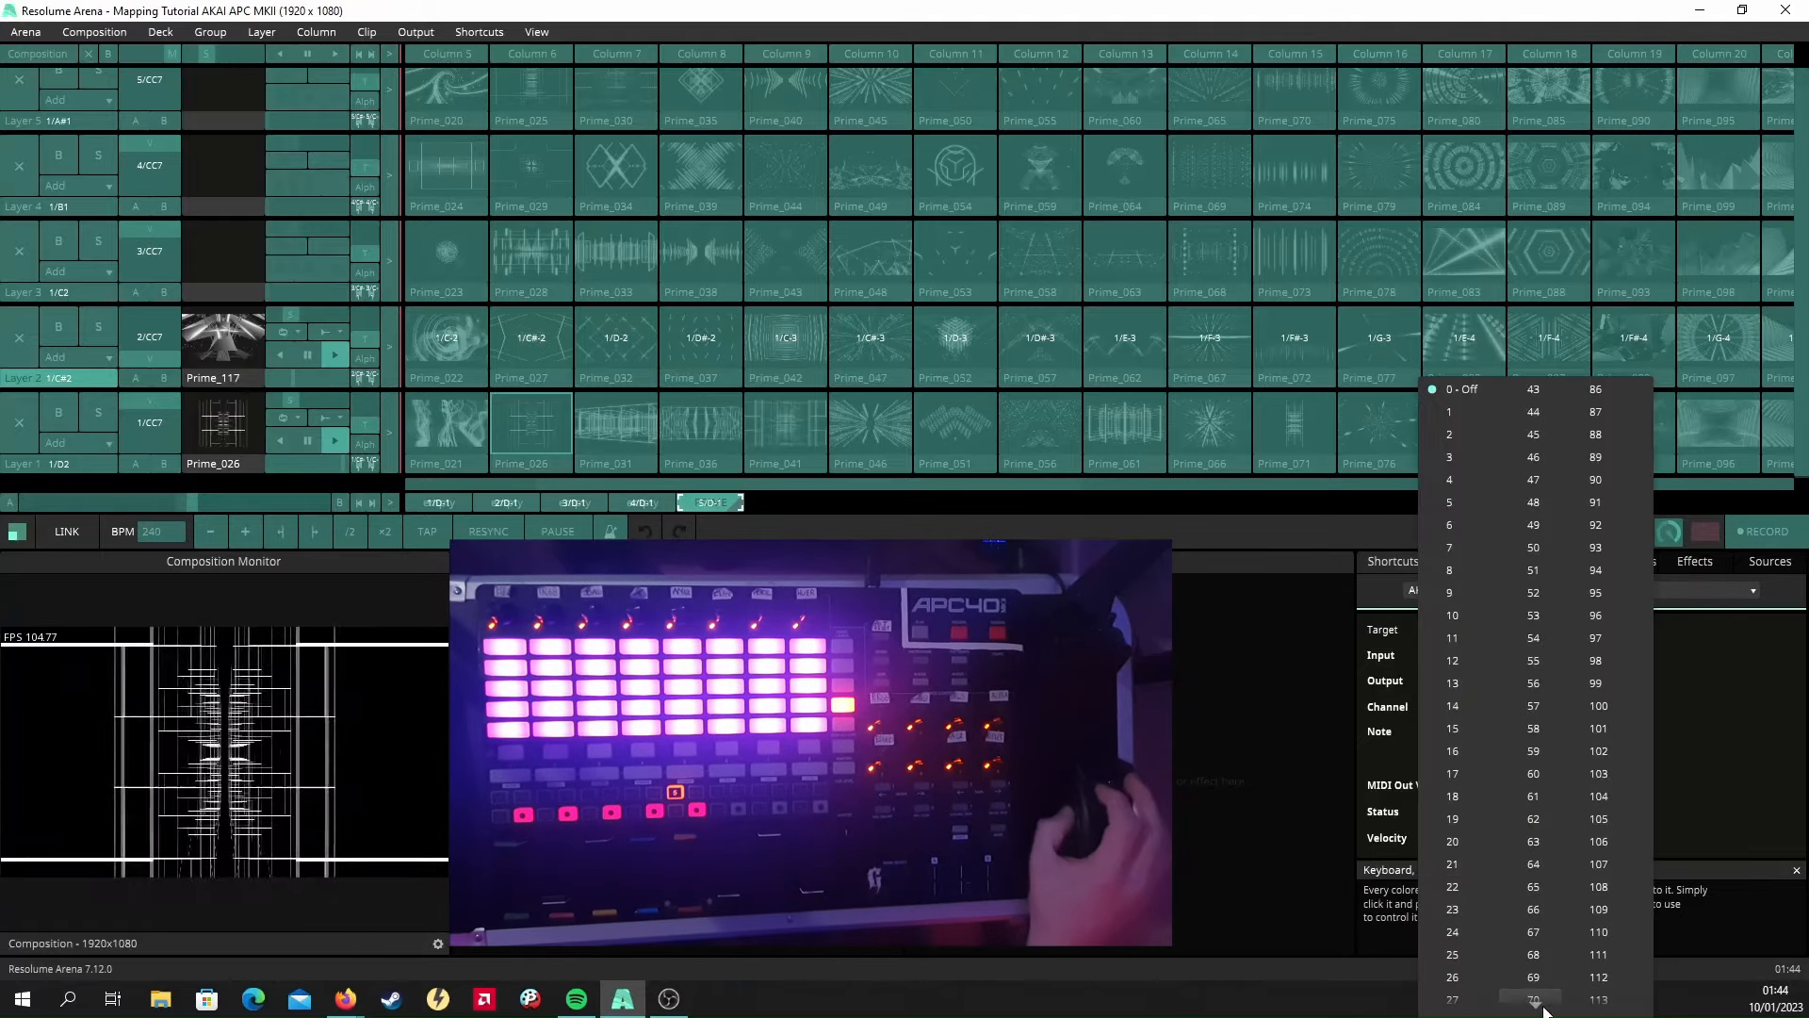
click(1599, 987)
click(480, 33)
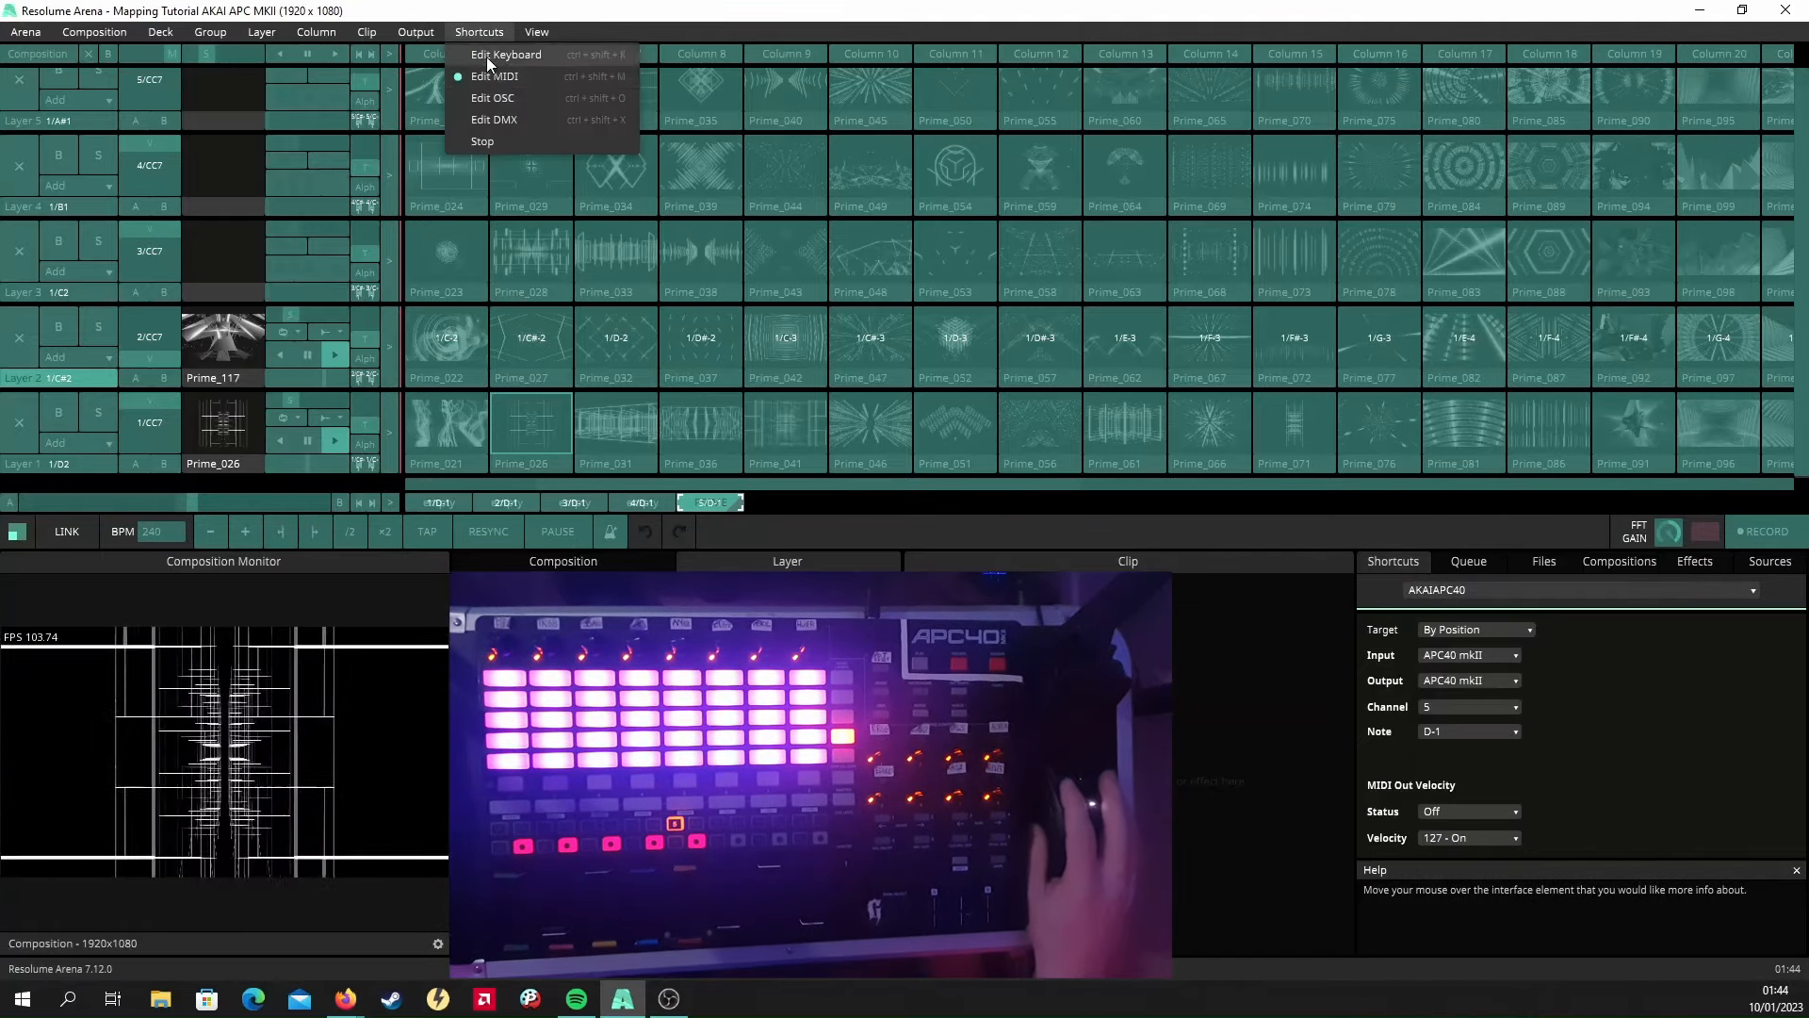
click(520, 142)
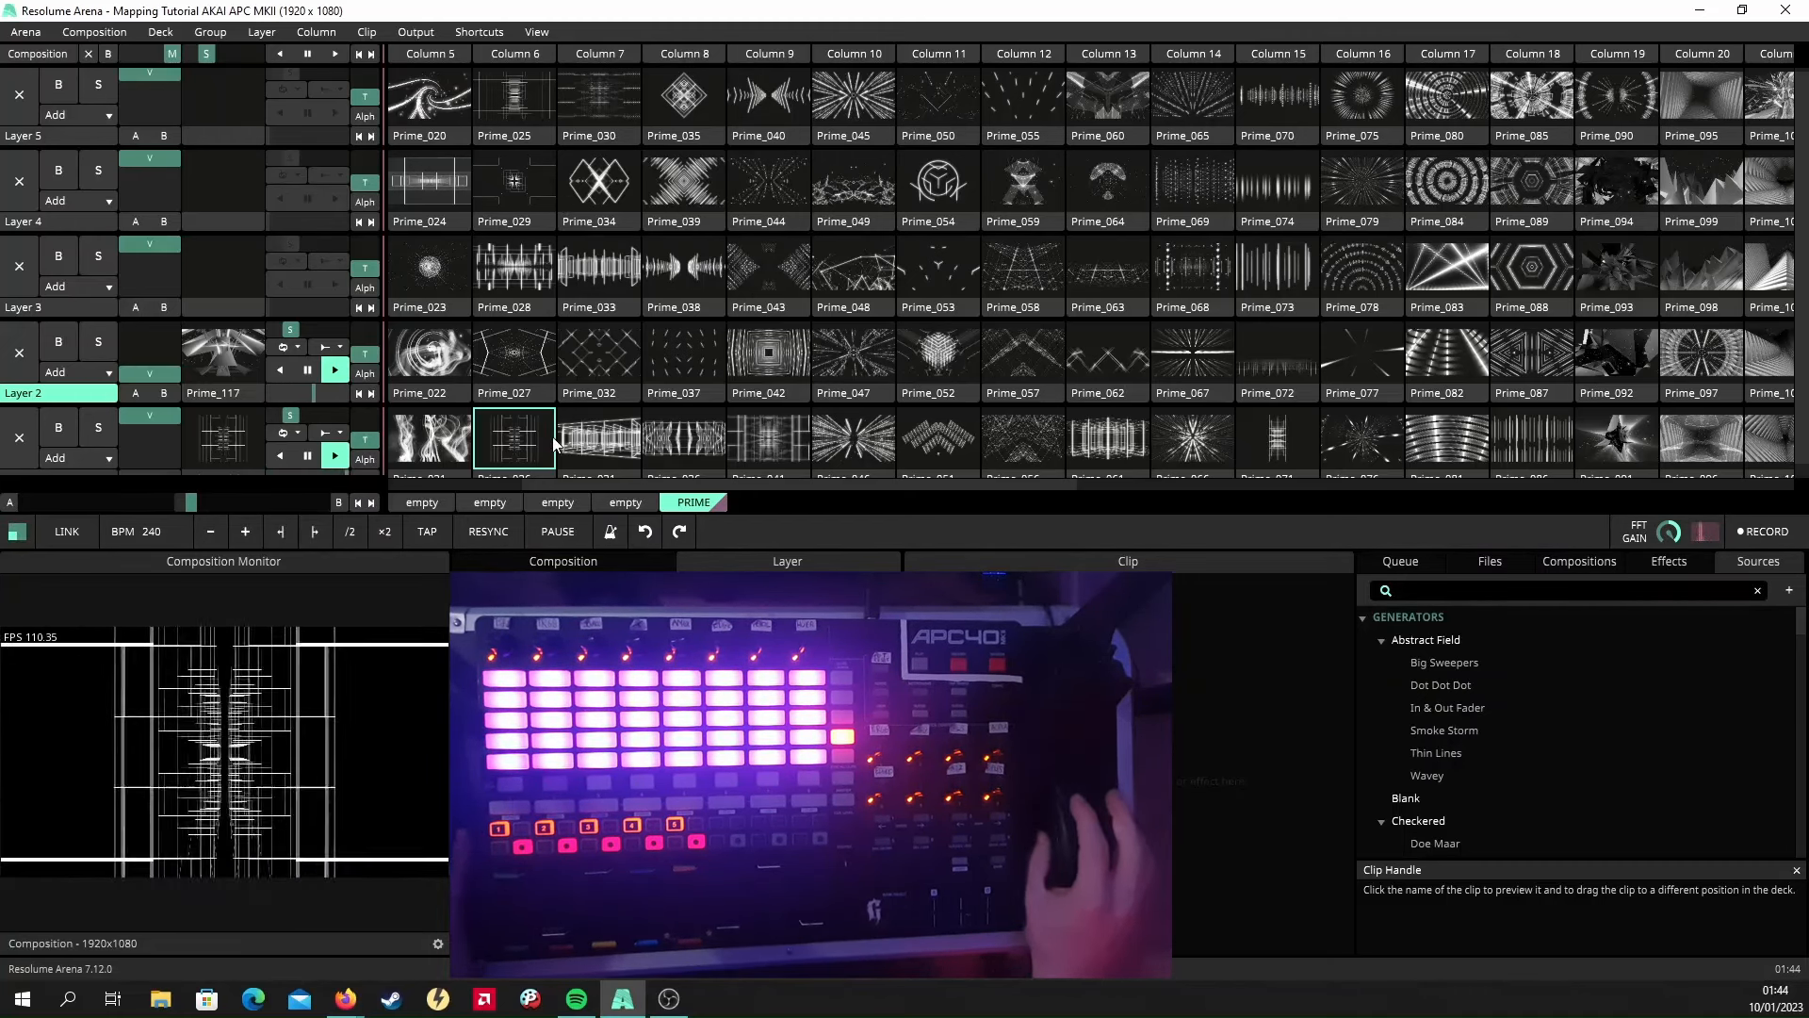
Start MIDI editing and map the triggers of Columns 1 to 4 to note D#-1 on channels 1 to 4.
scroll(580, 426, down, 1)
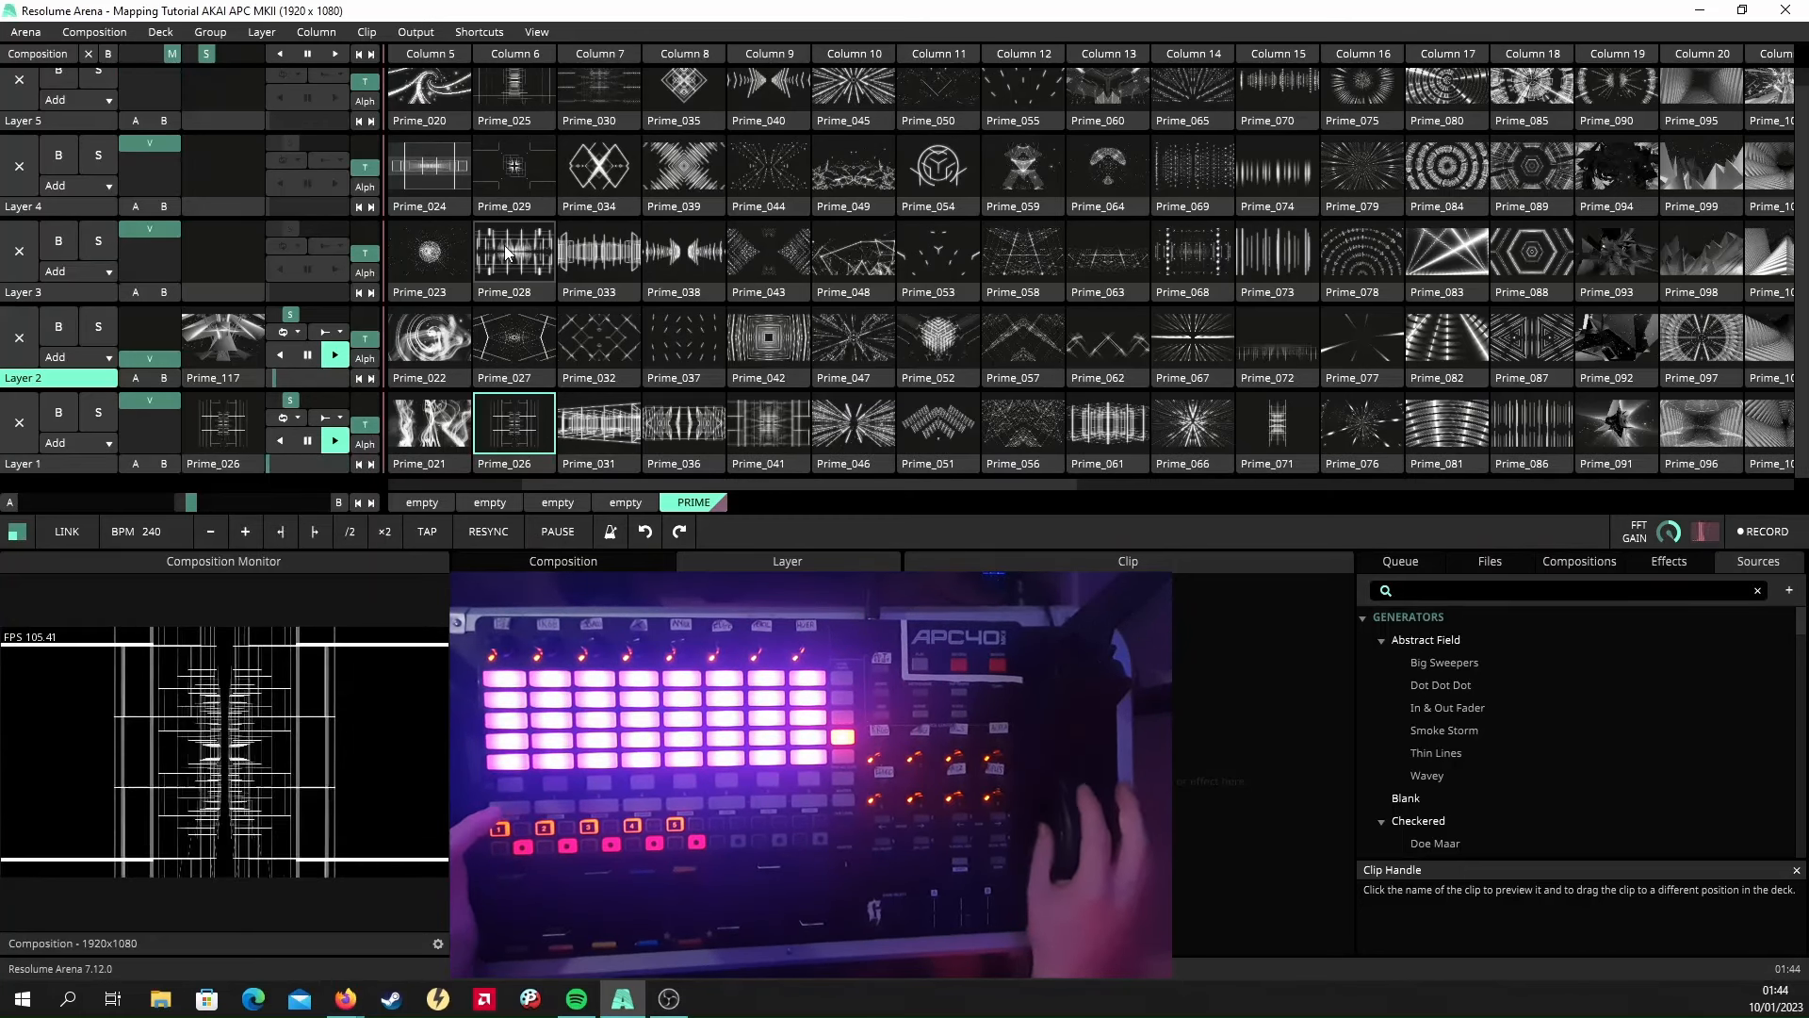
click(477, 30)
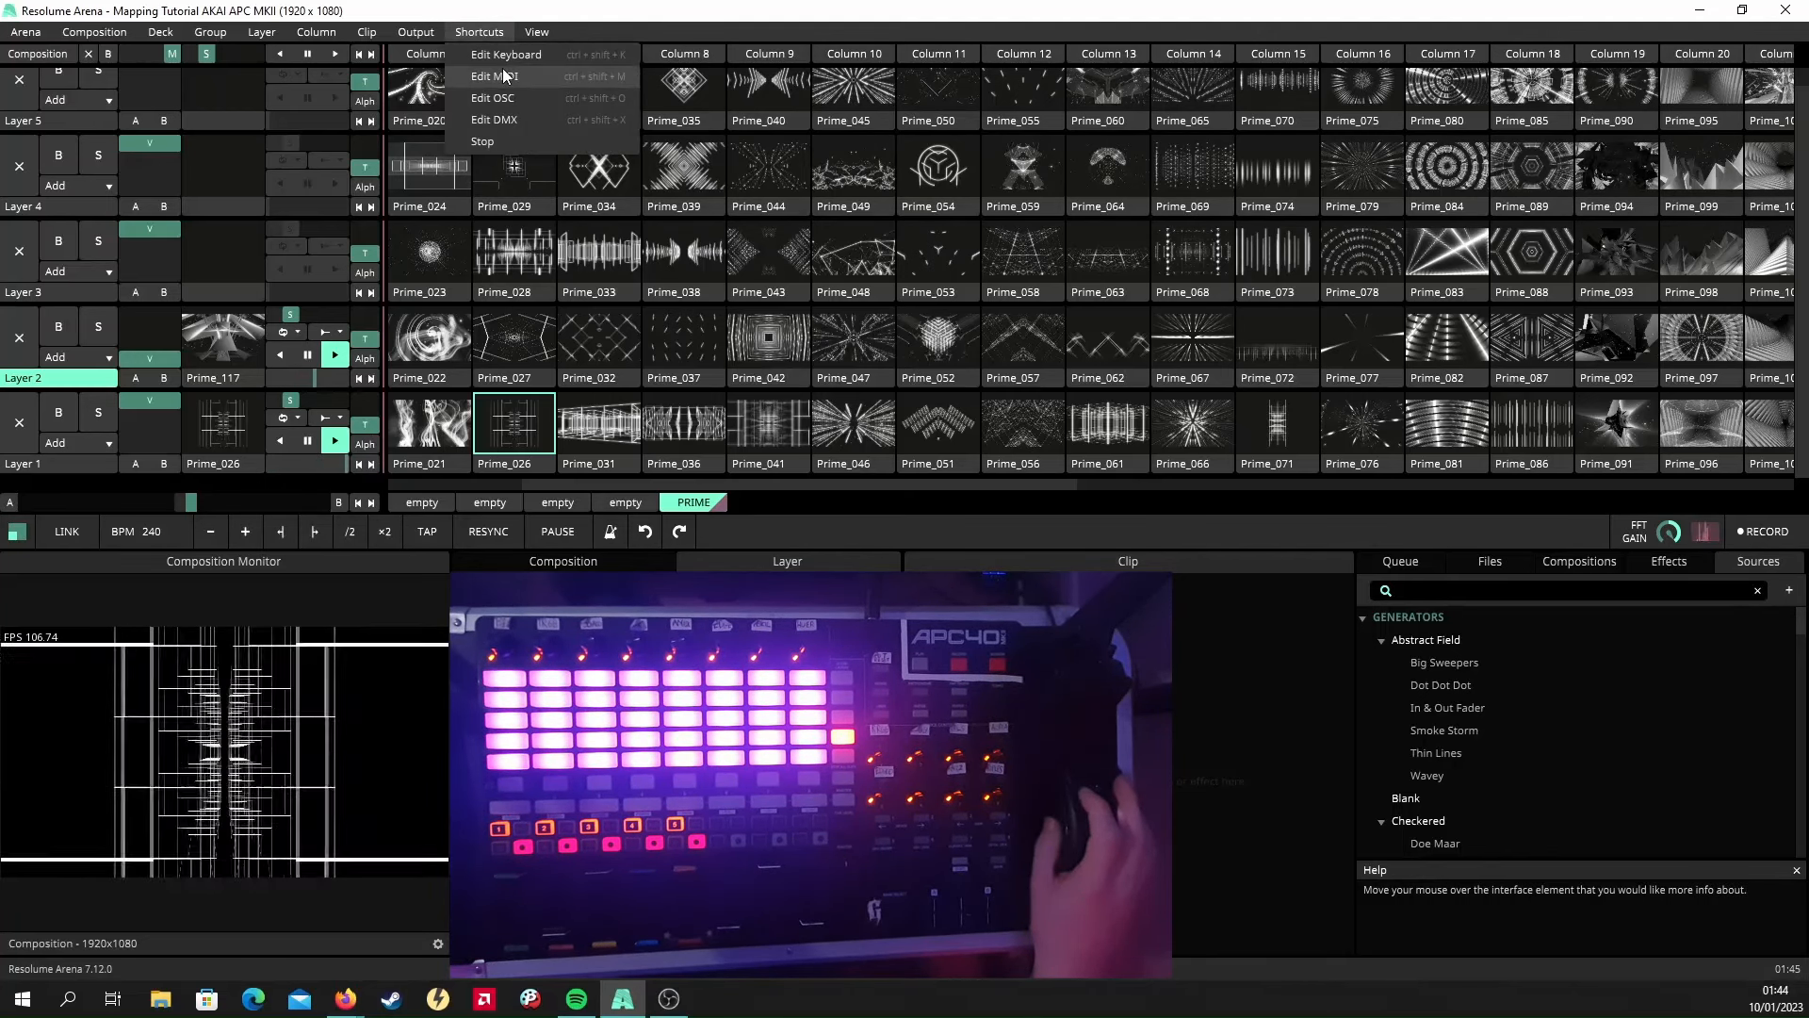
drag(675, 486, 534, 481)
click(487, 34)
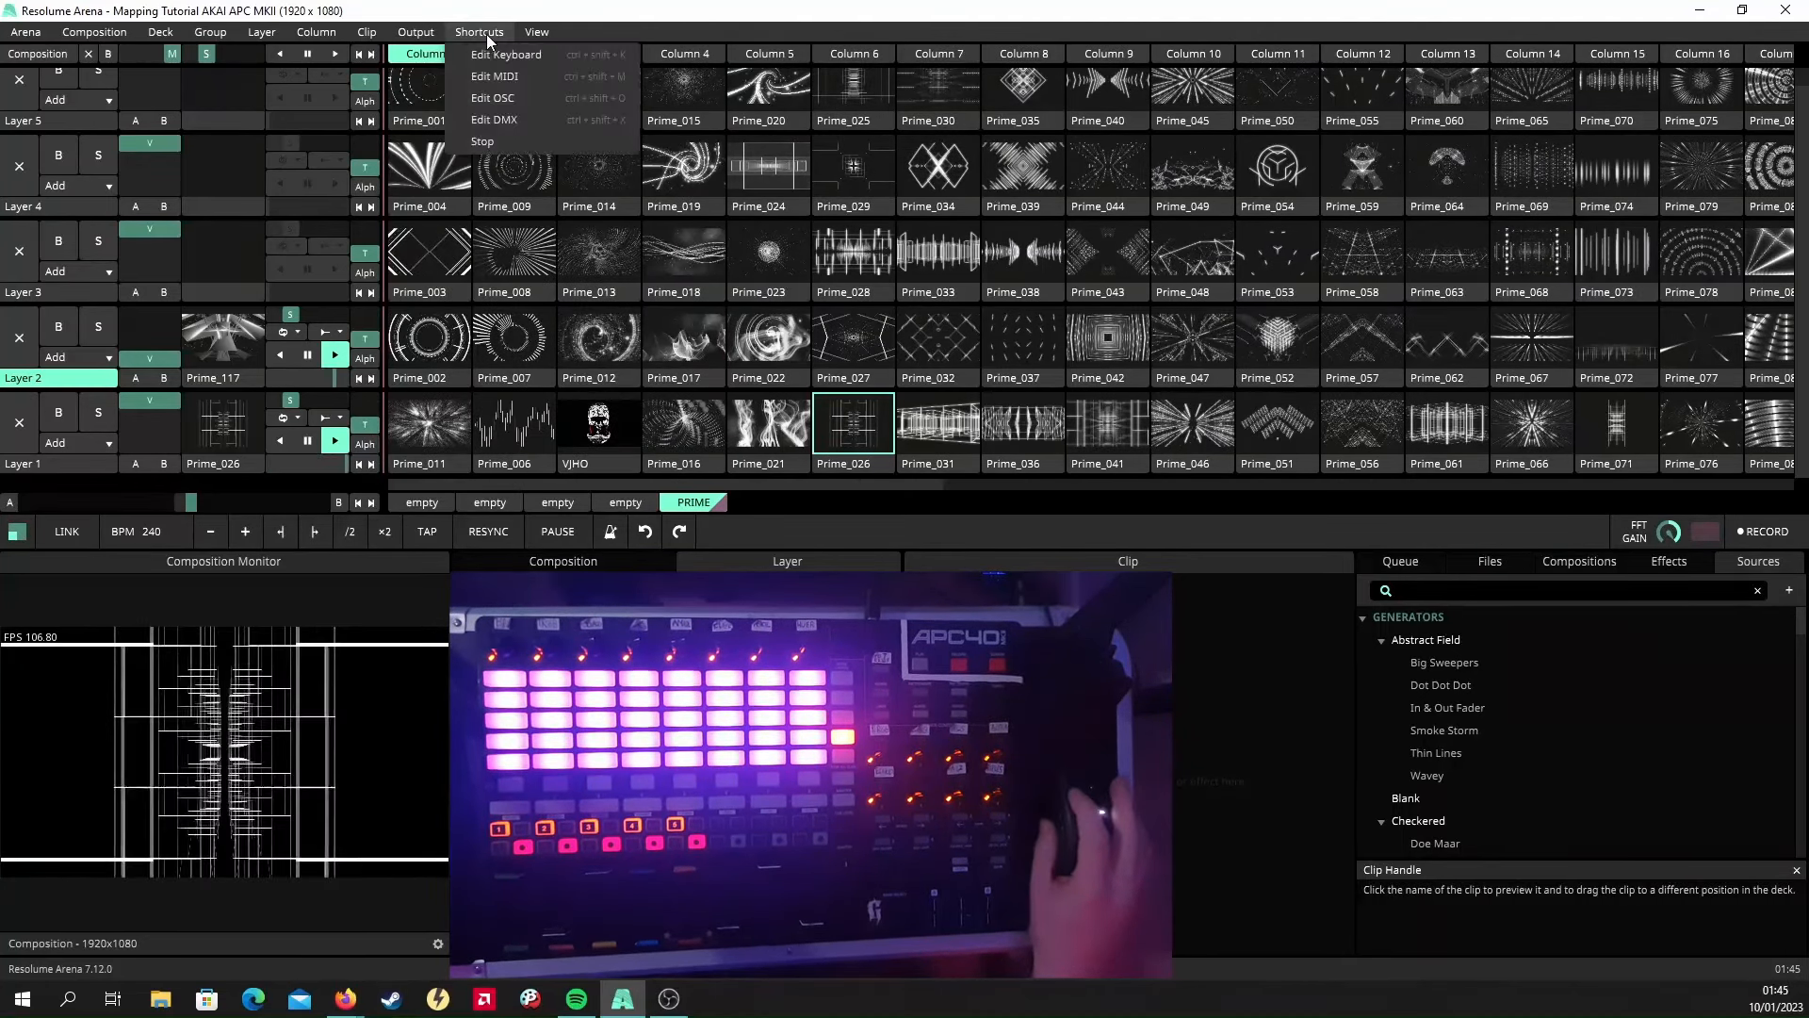
click(489, 79)
click(443, 56)
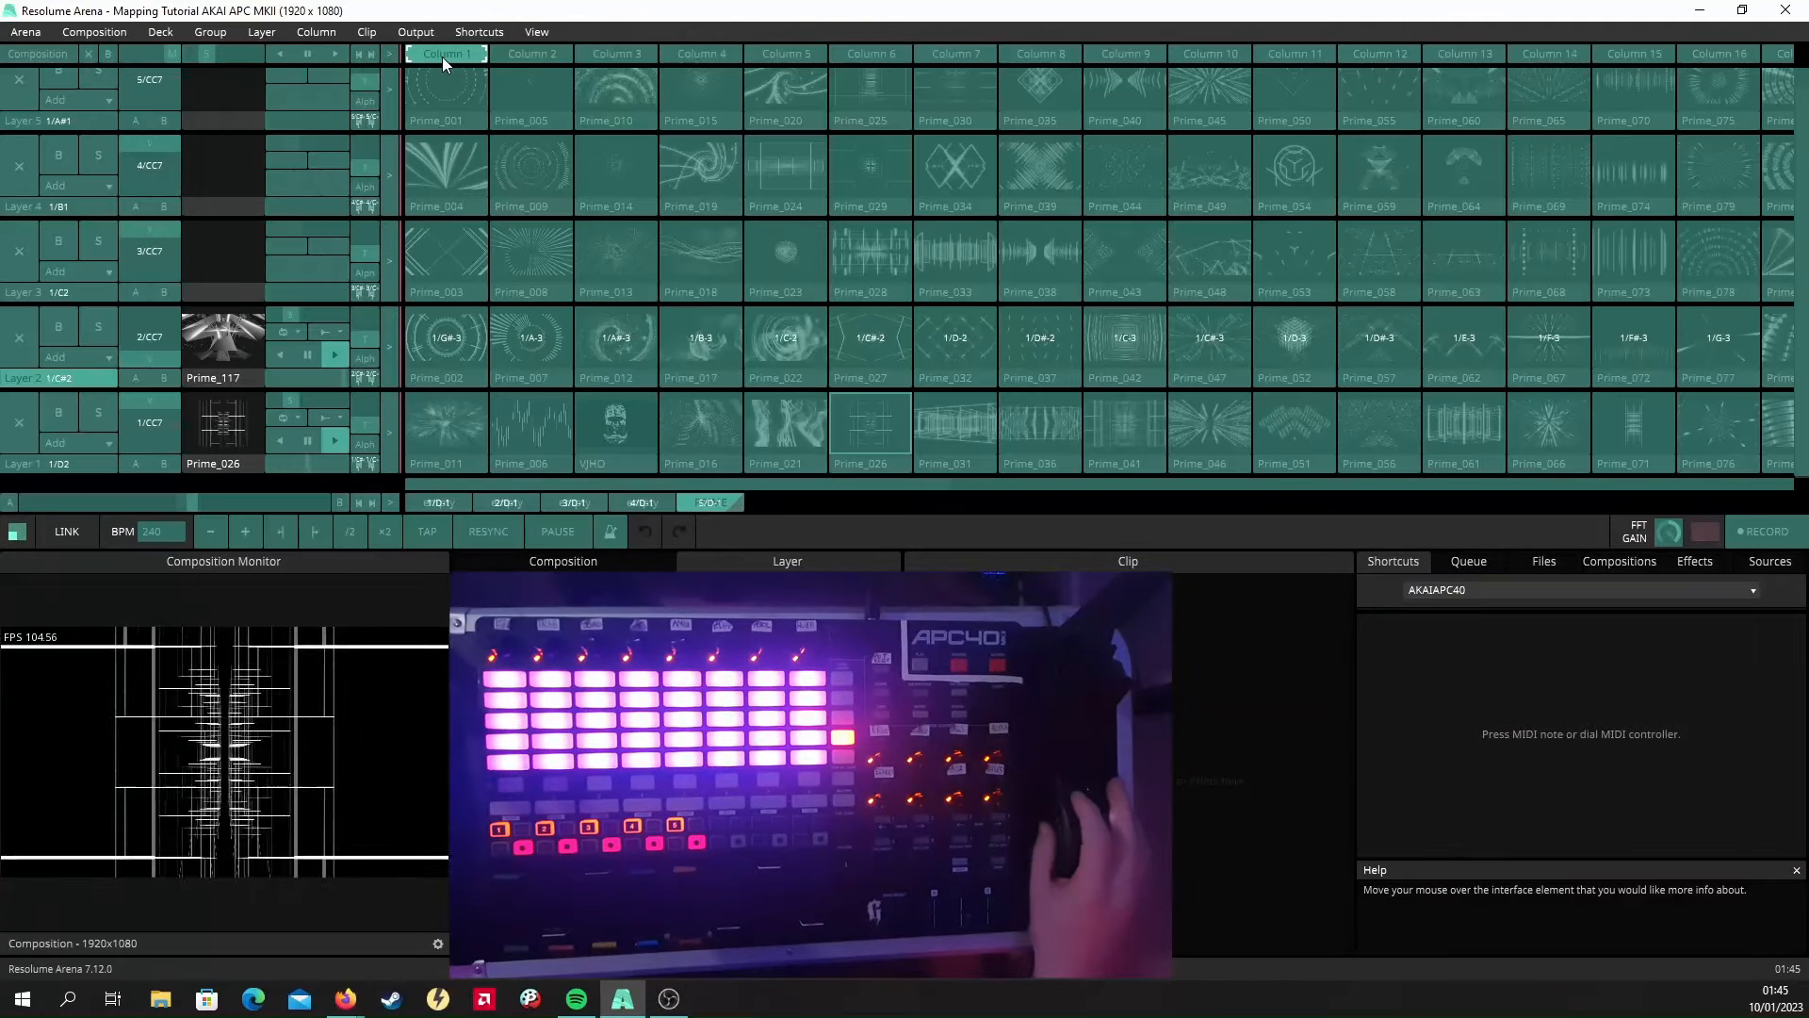
click(512, 59)
click(593, 55)
click(697, 52)
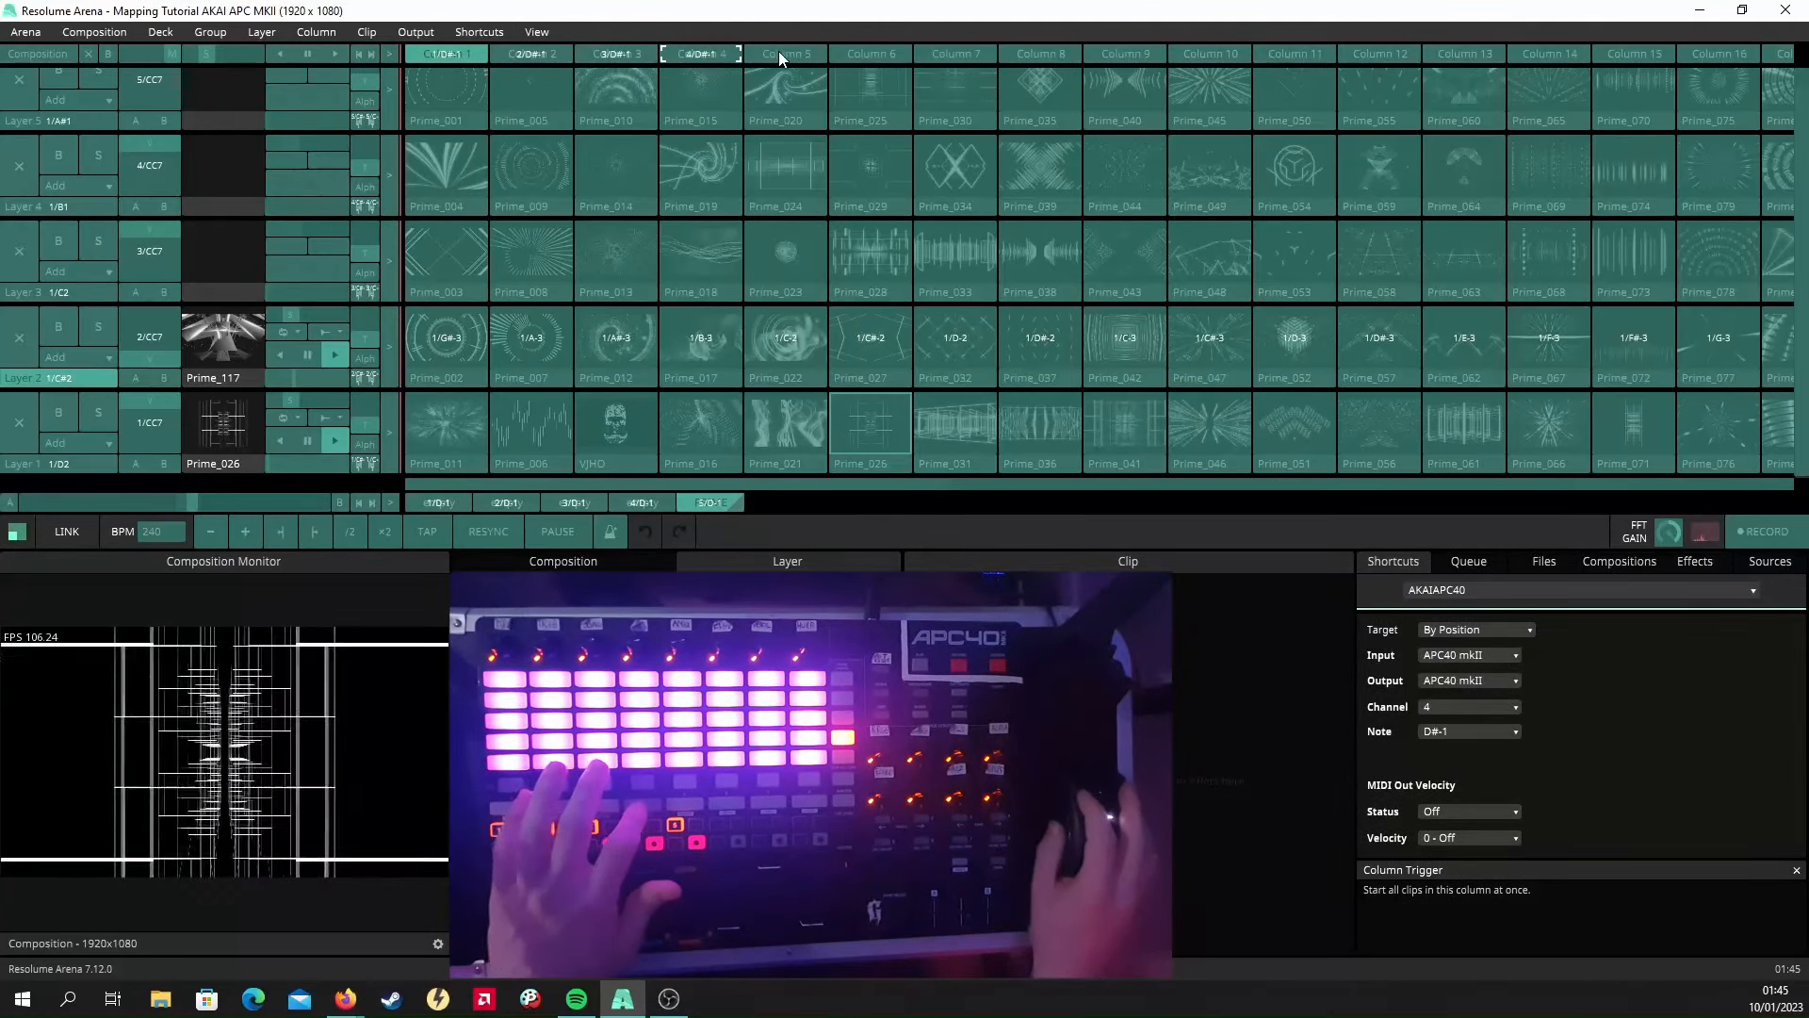
Map the triggers of Columns 5 to 8 to note D#-1 on channels 5 to 8, and leave MIDI editing.
click(780, 52)
click(867, 53)
click(948, 51)
click(1020, 51)
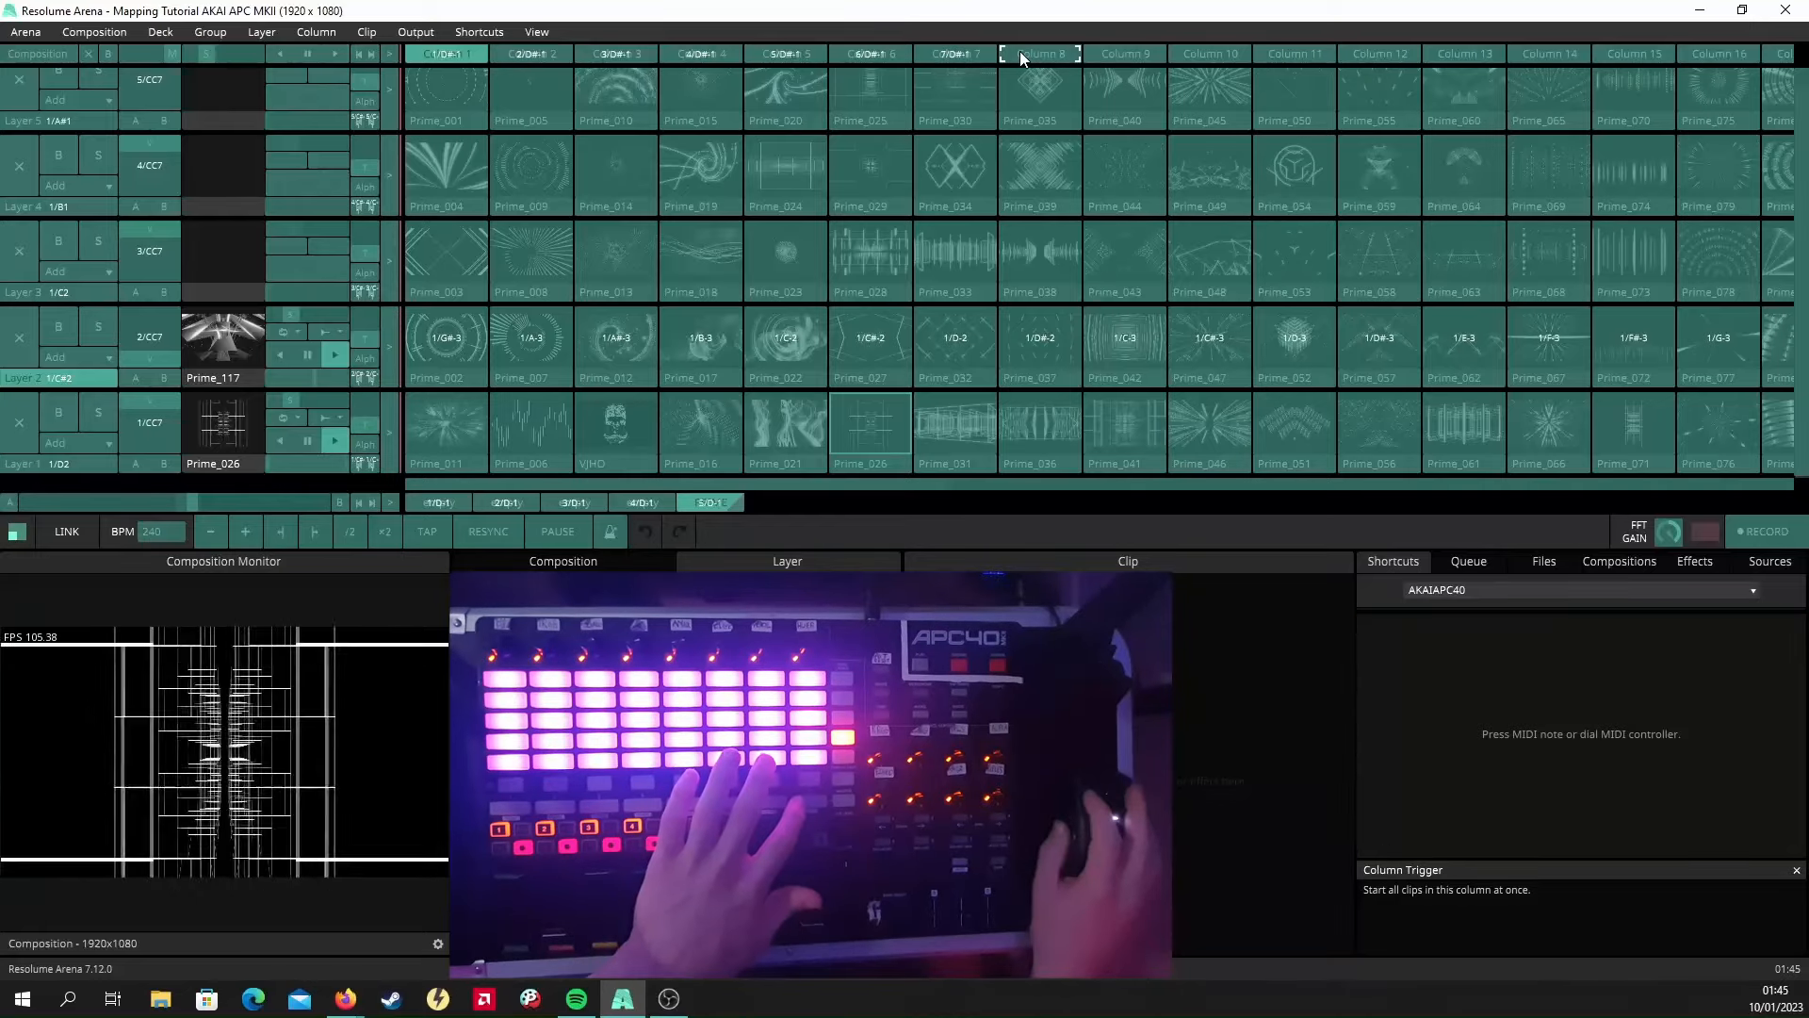
click(472, 31)
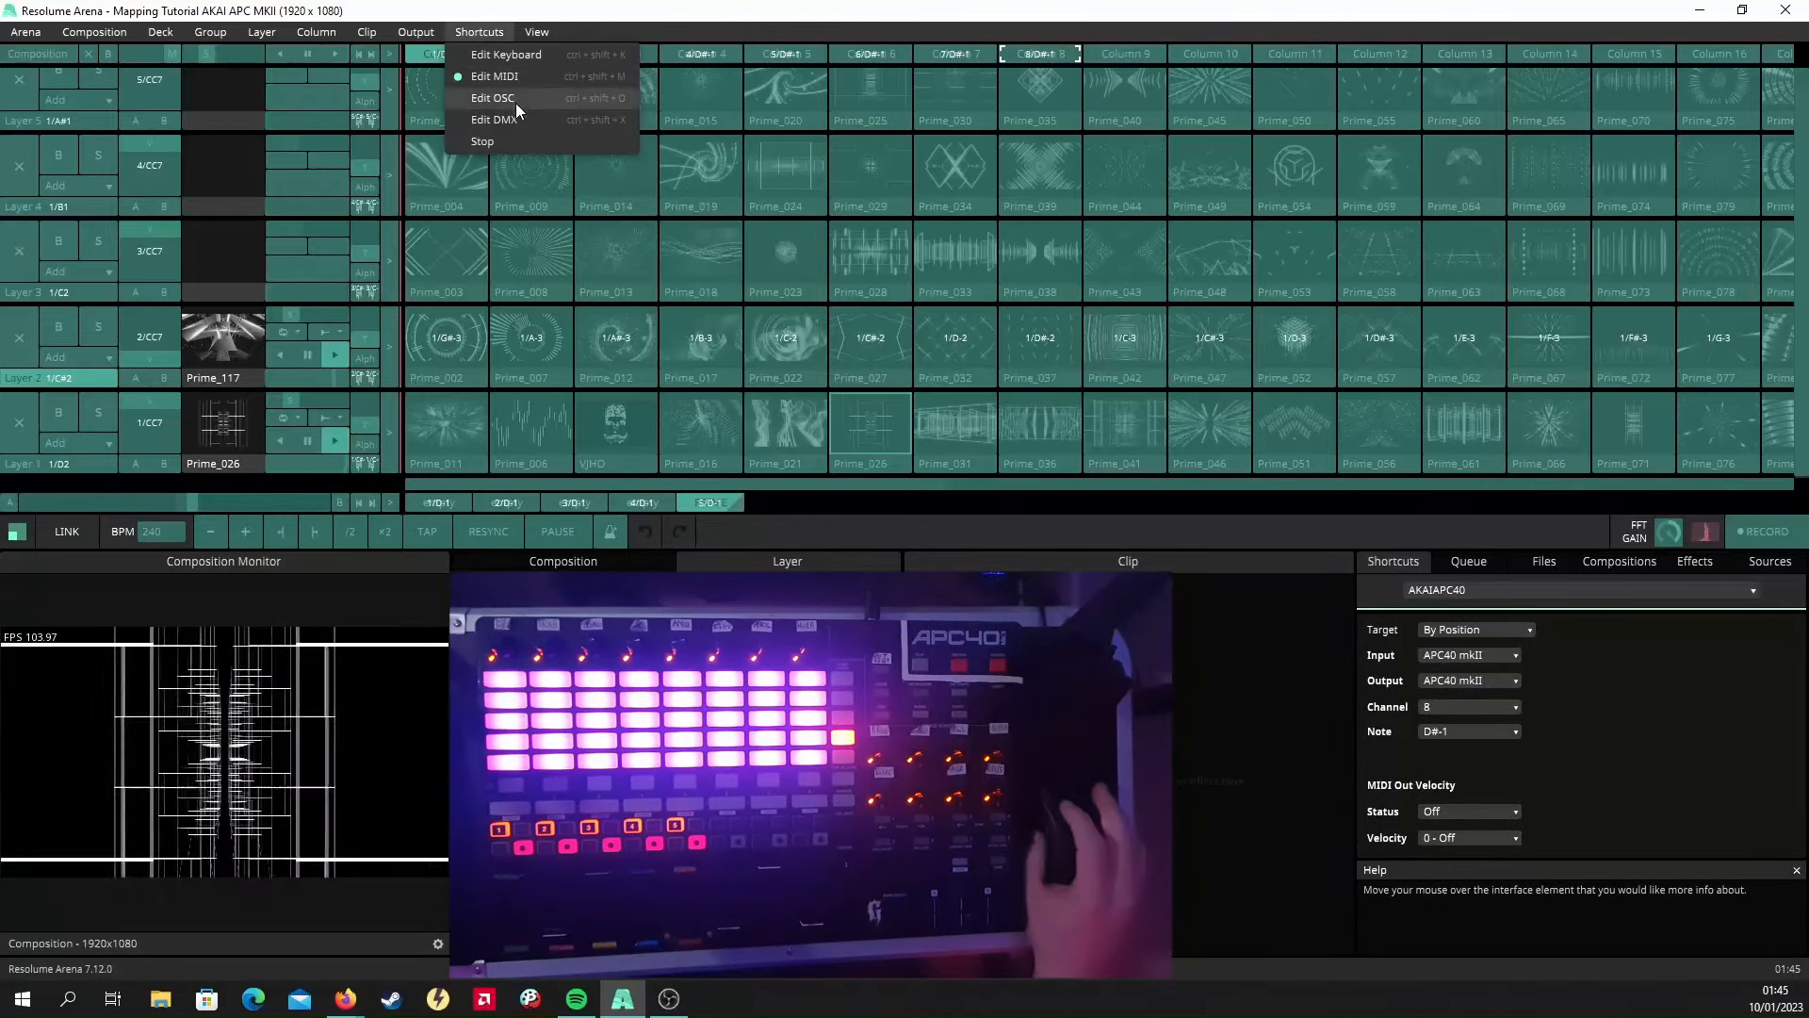
click(516, 143)
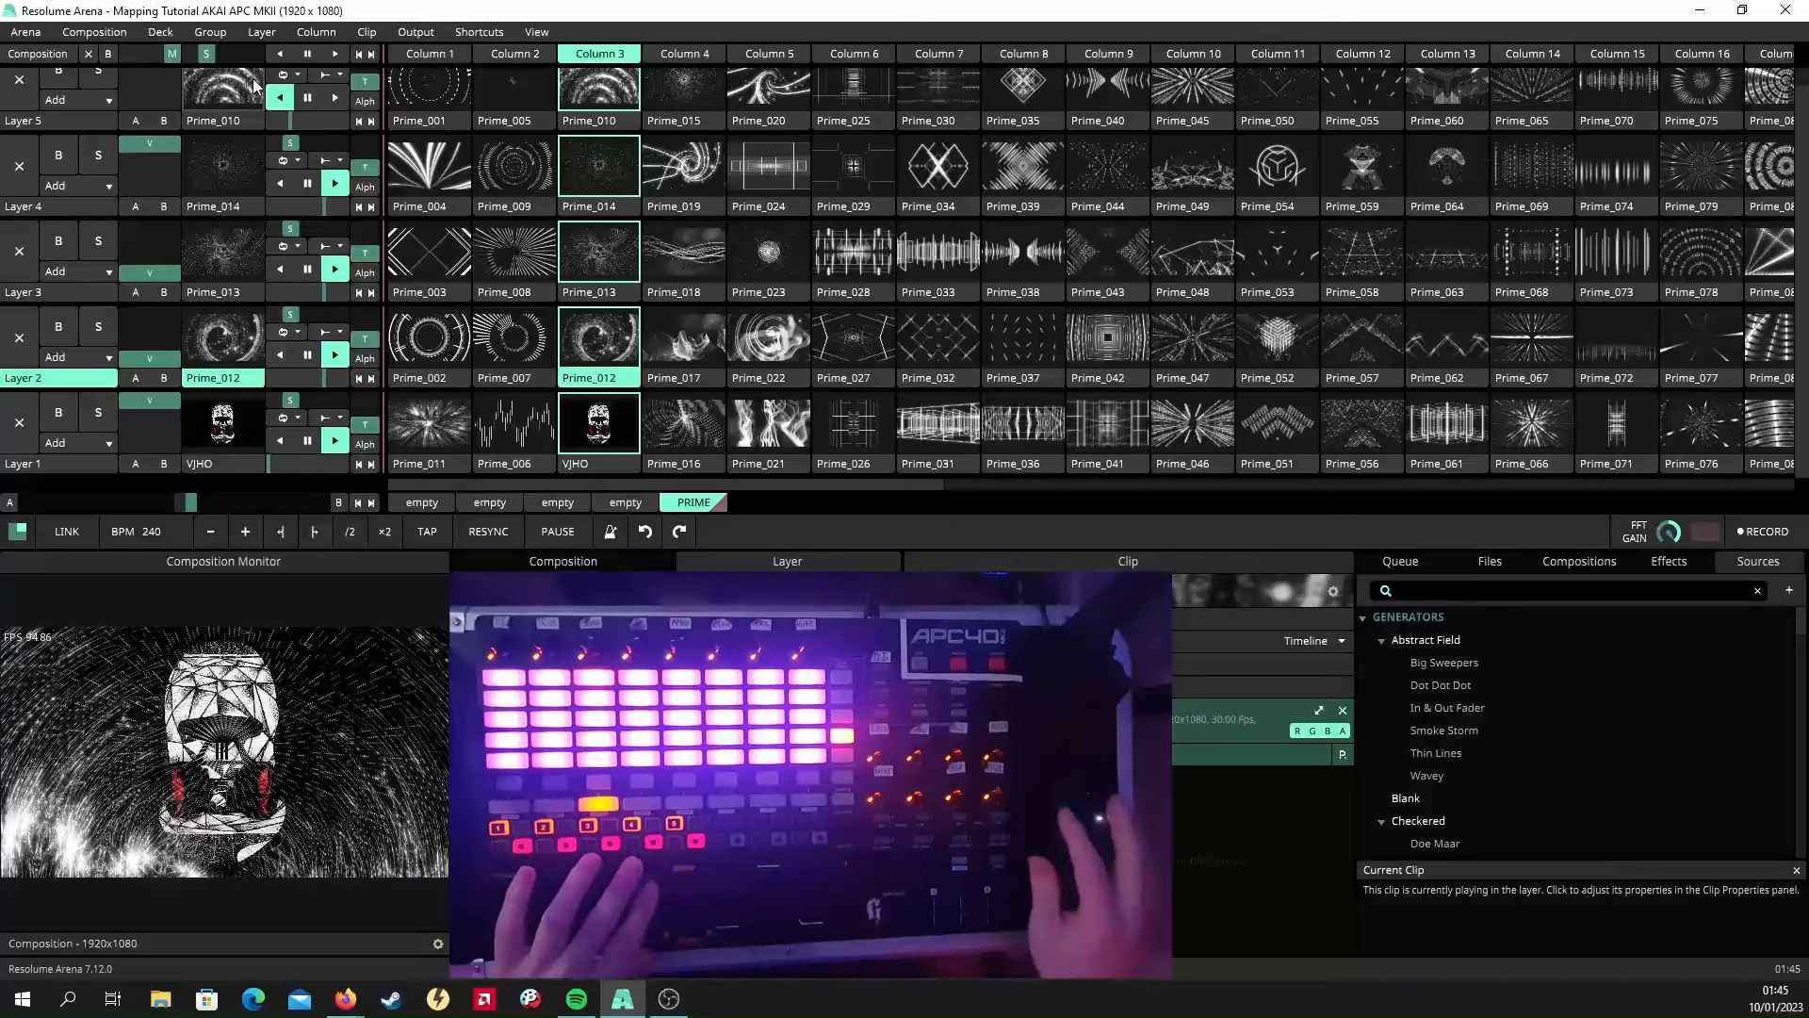
Clear the composition's playing clips, and map the Clear Layer controls of Layers 1 to 5 to note E-1 on channels 1 to 5.
click(89, 55)
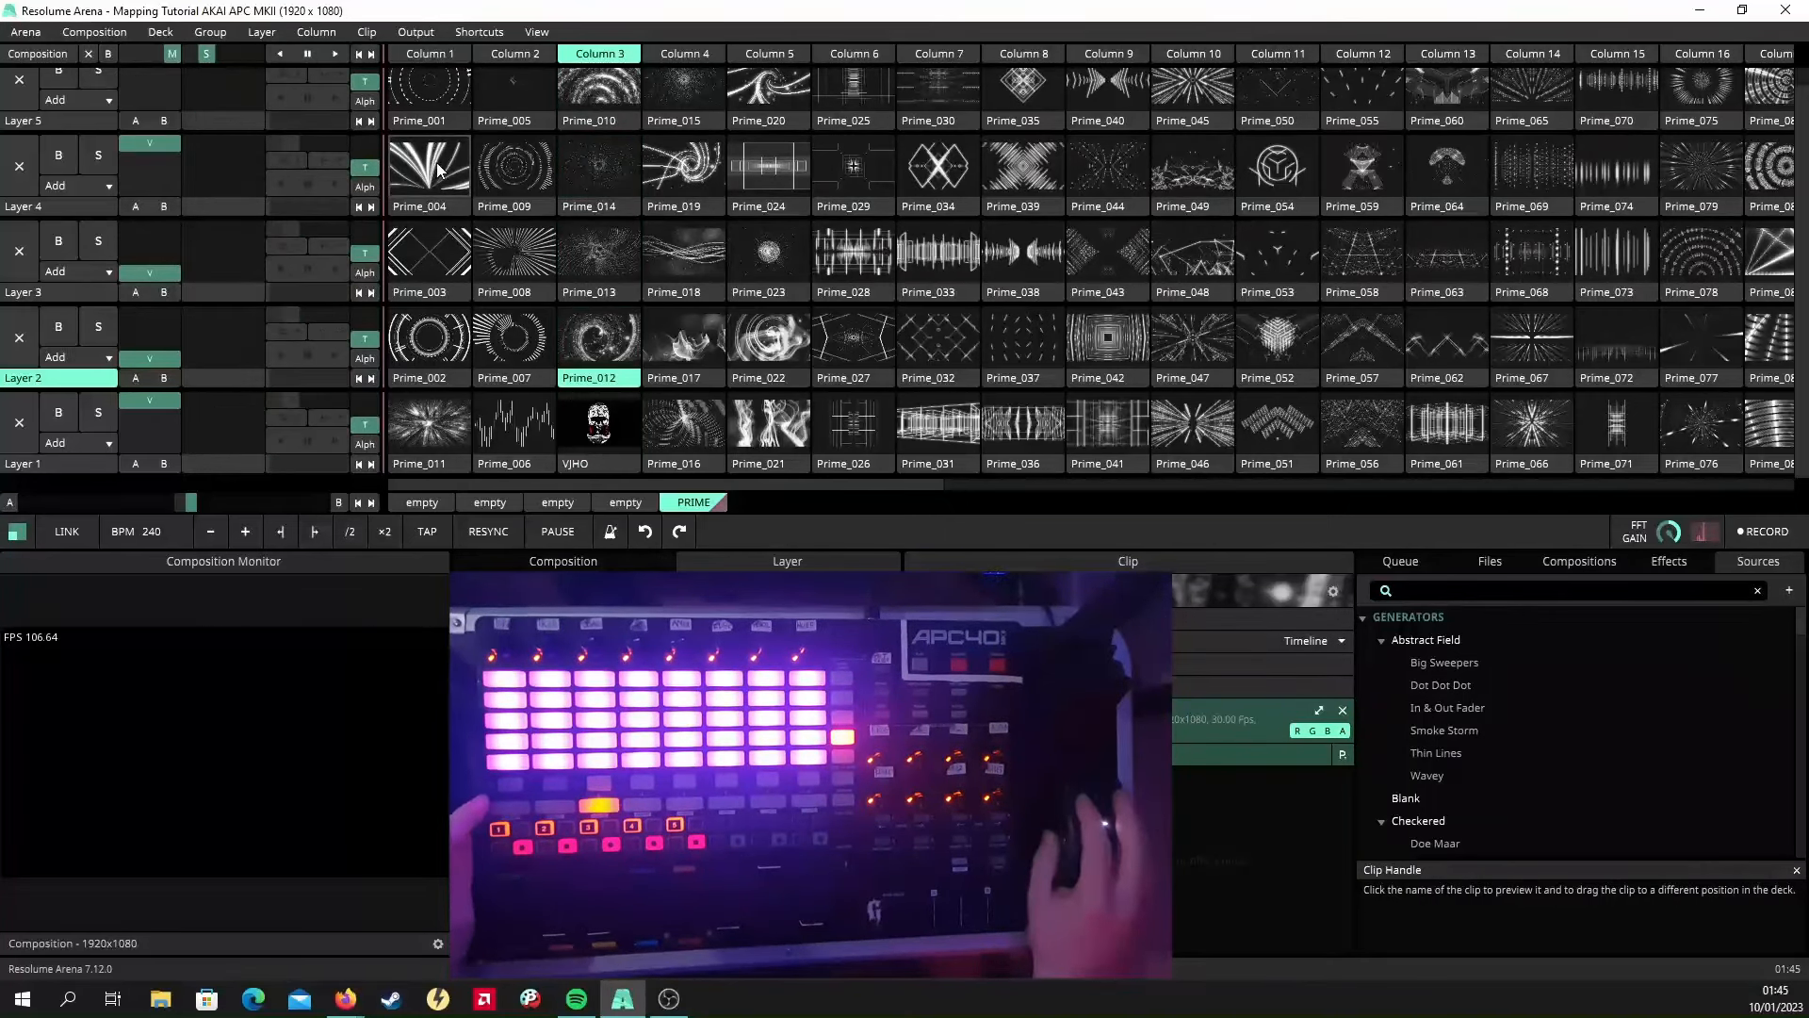
click(476, 38)
click(499, 77)
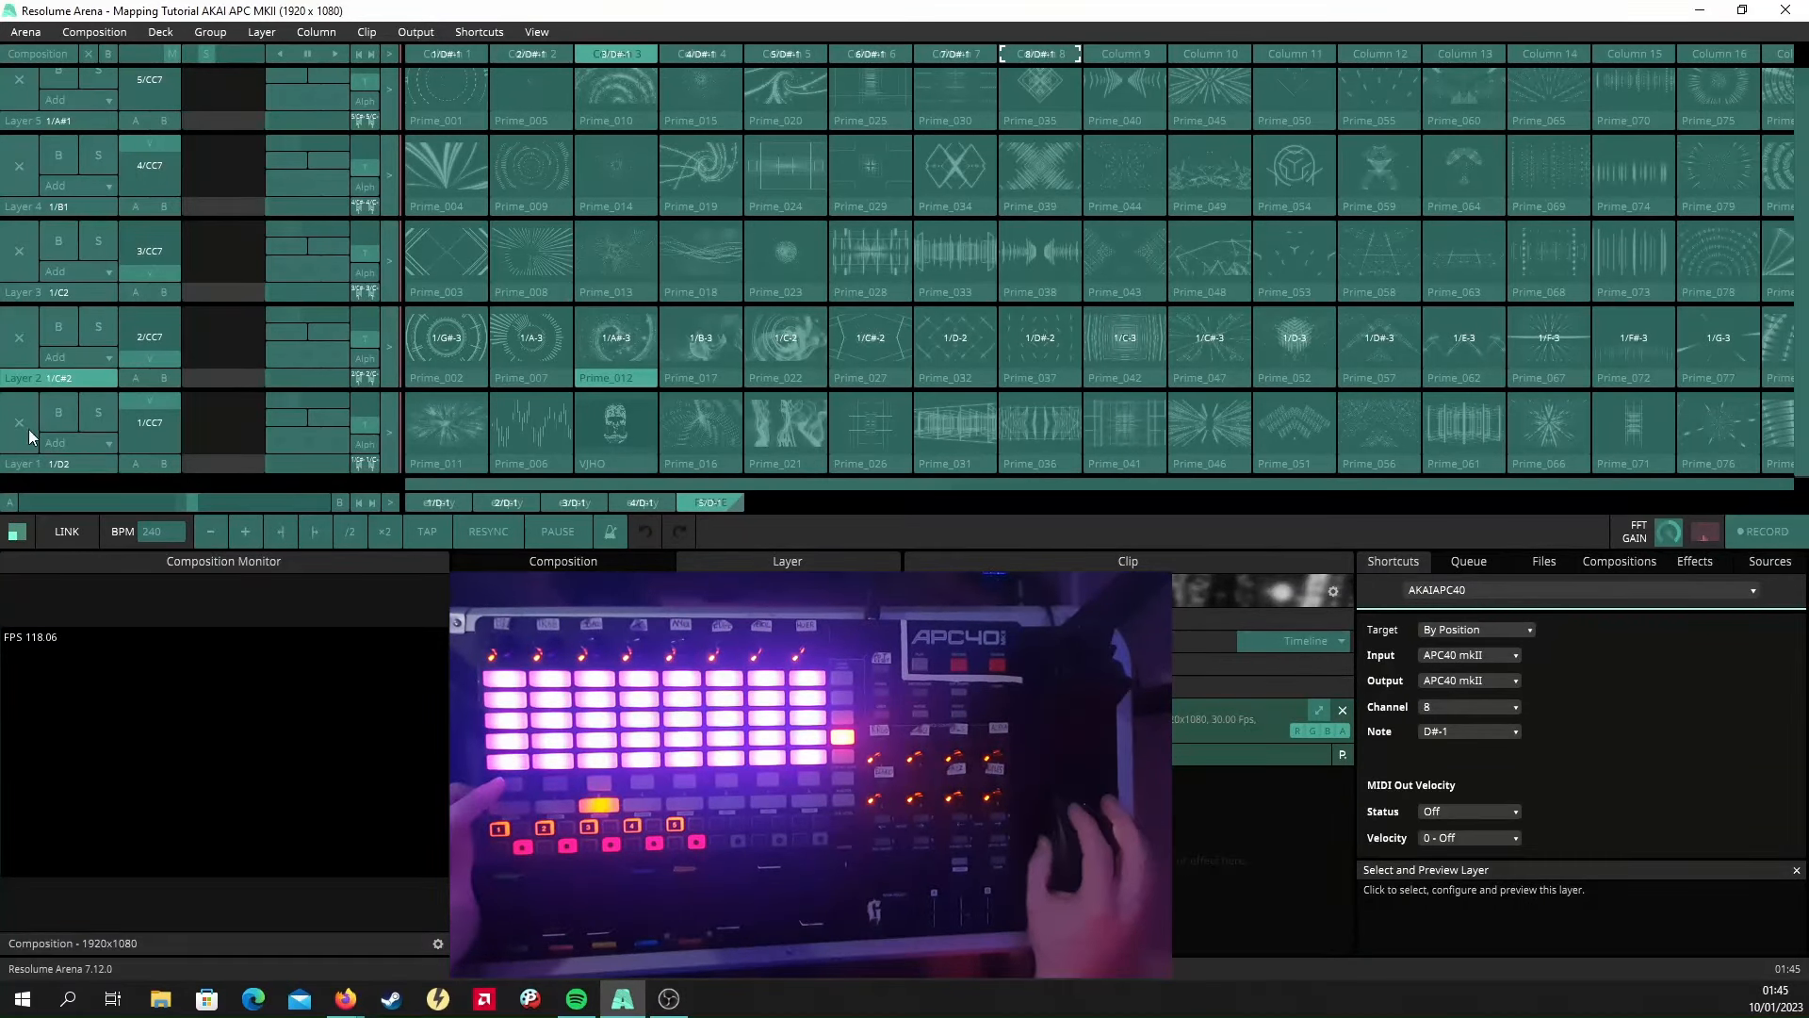
click(26, 351)
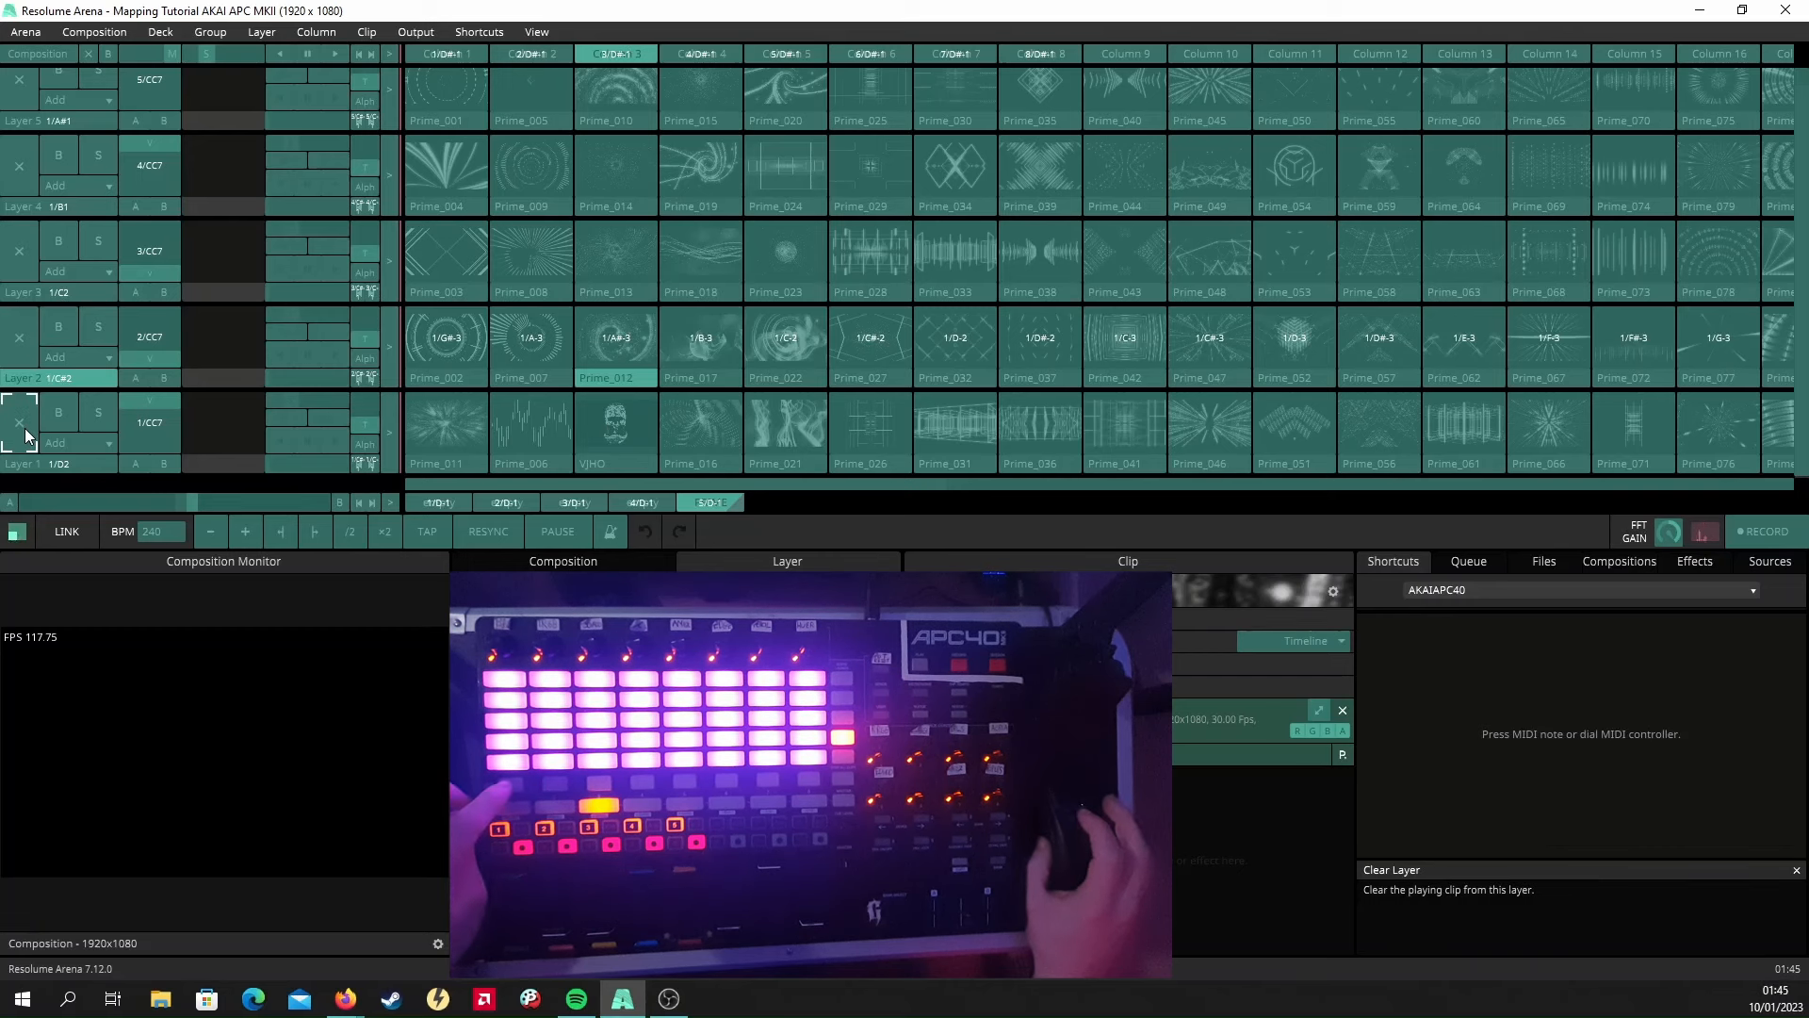
click(22, 347)
click(25, 266)
click(18, 176)
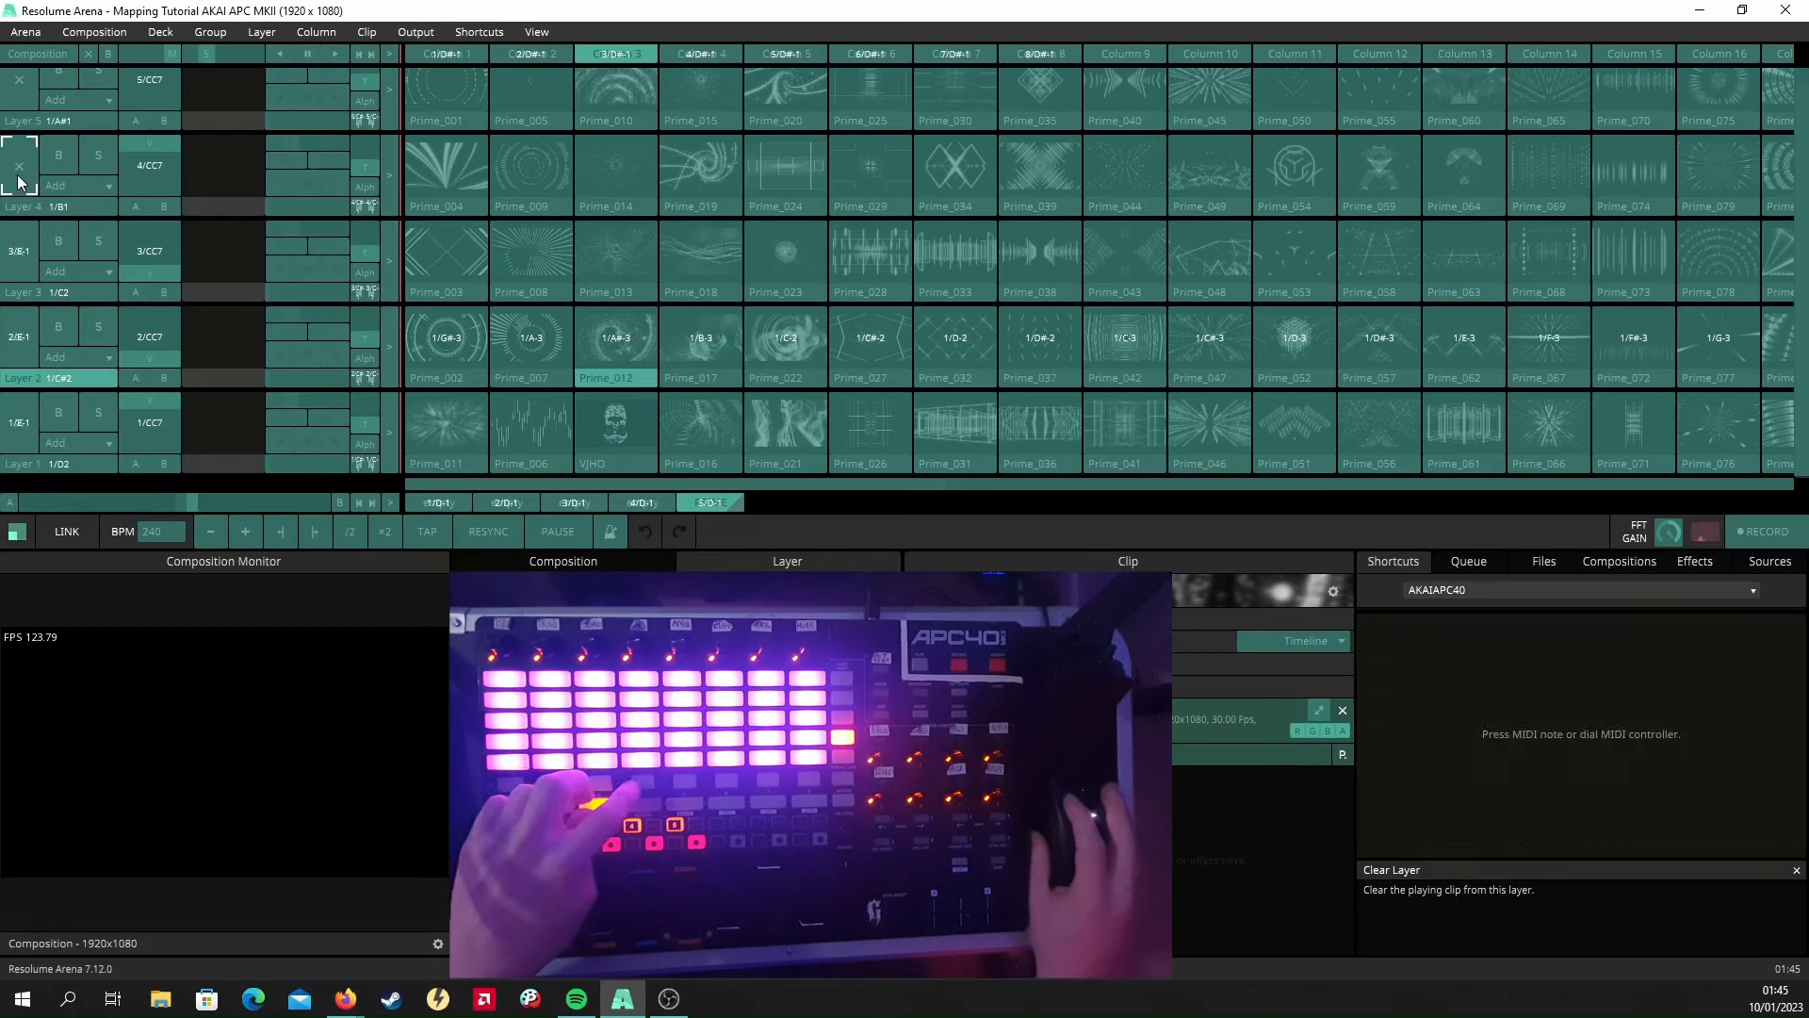
click(19, 83)
click(492, 33)
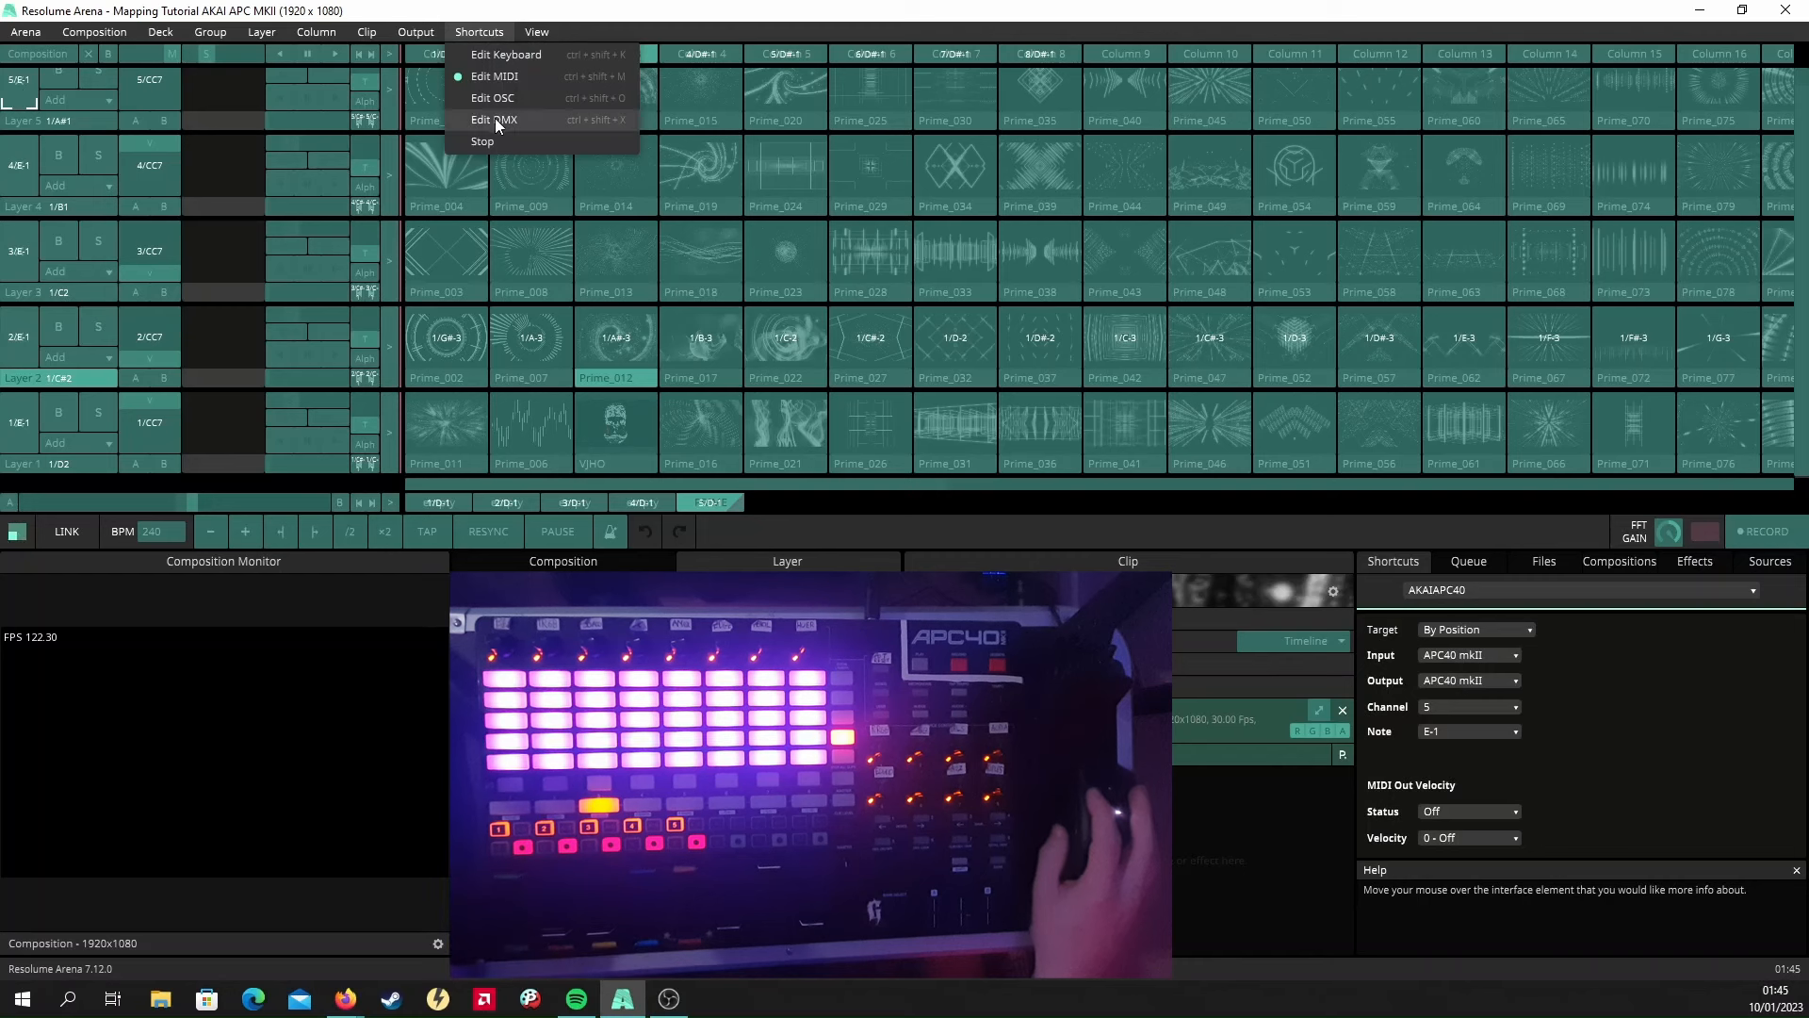
click(489, 140)
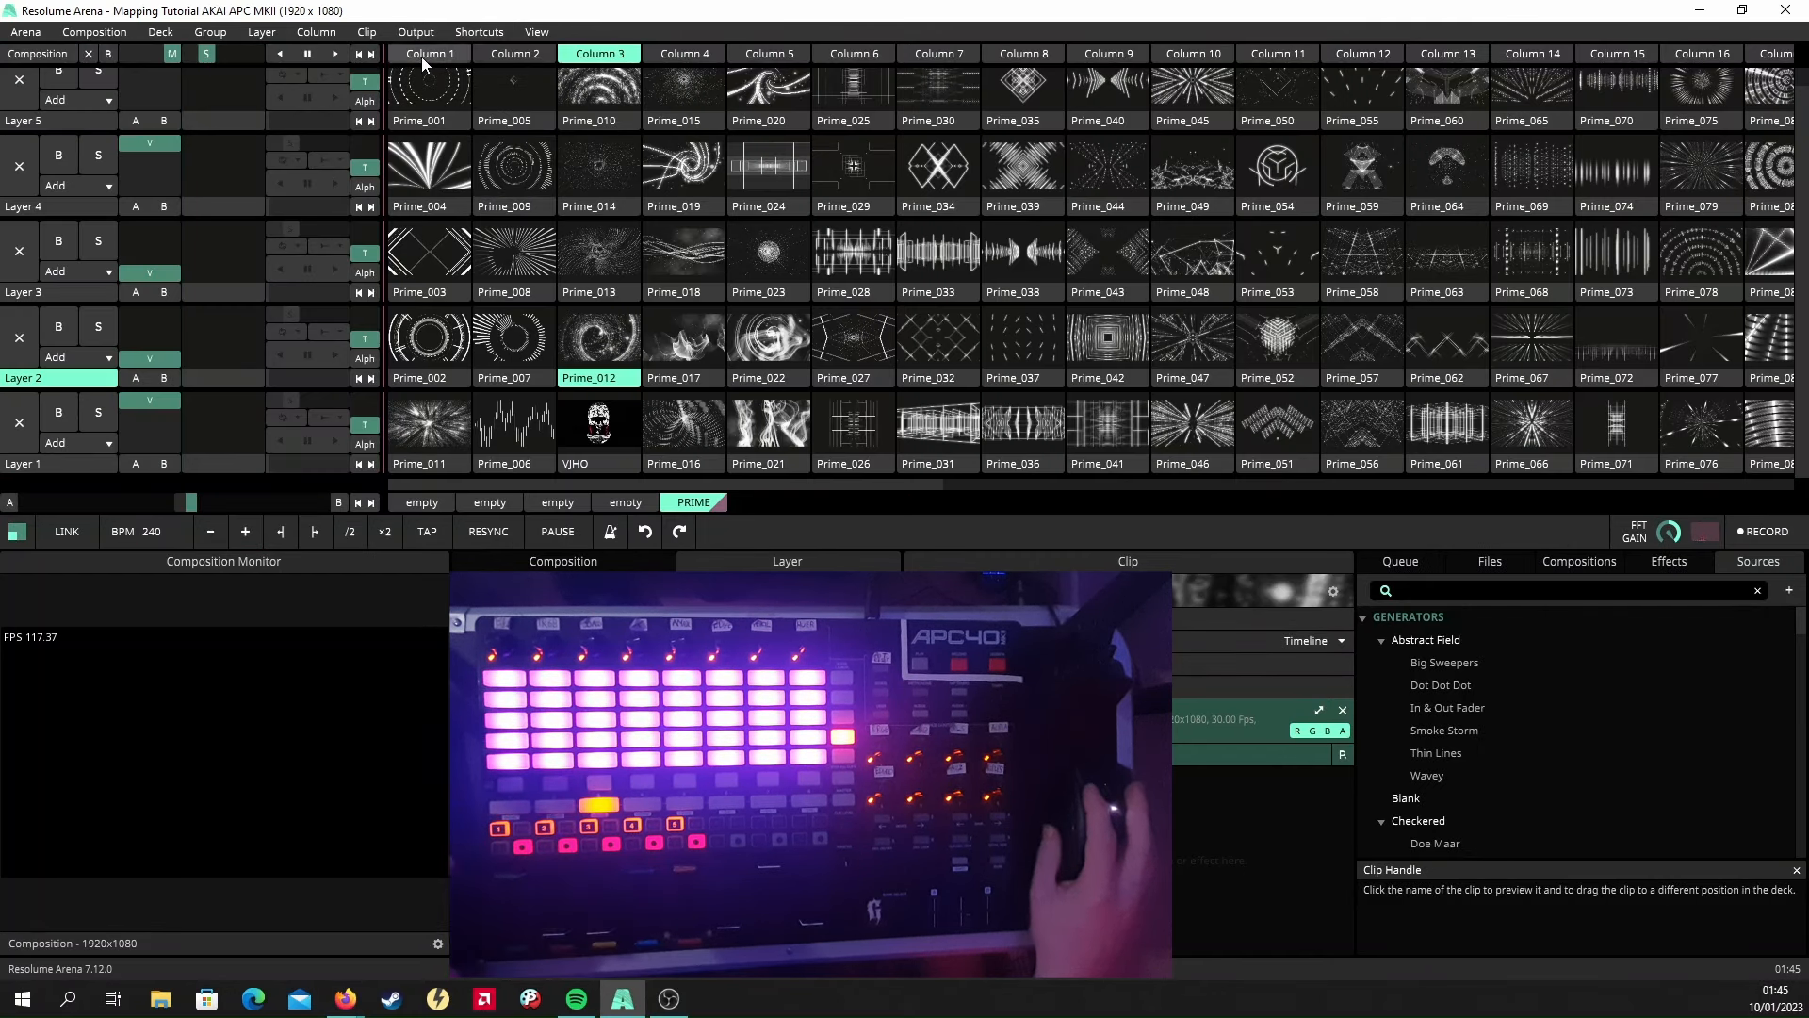
Set the Off velocity of the Clear Layer shortcuts of Layers 1 and 2 to 1 - Akai APC40 mkII: On.
click(492, 33)
click(488, 139)
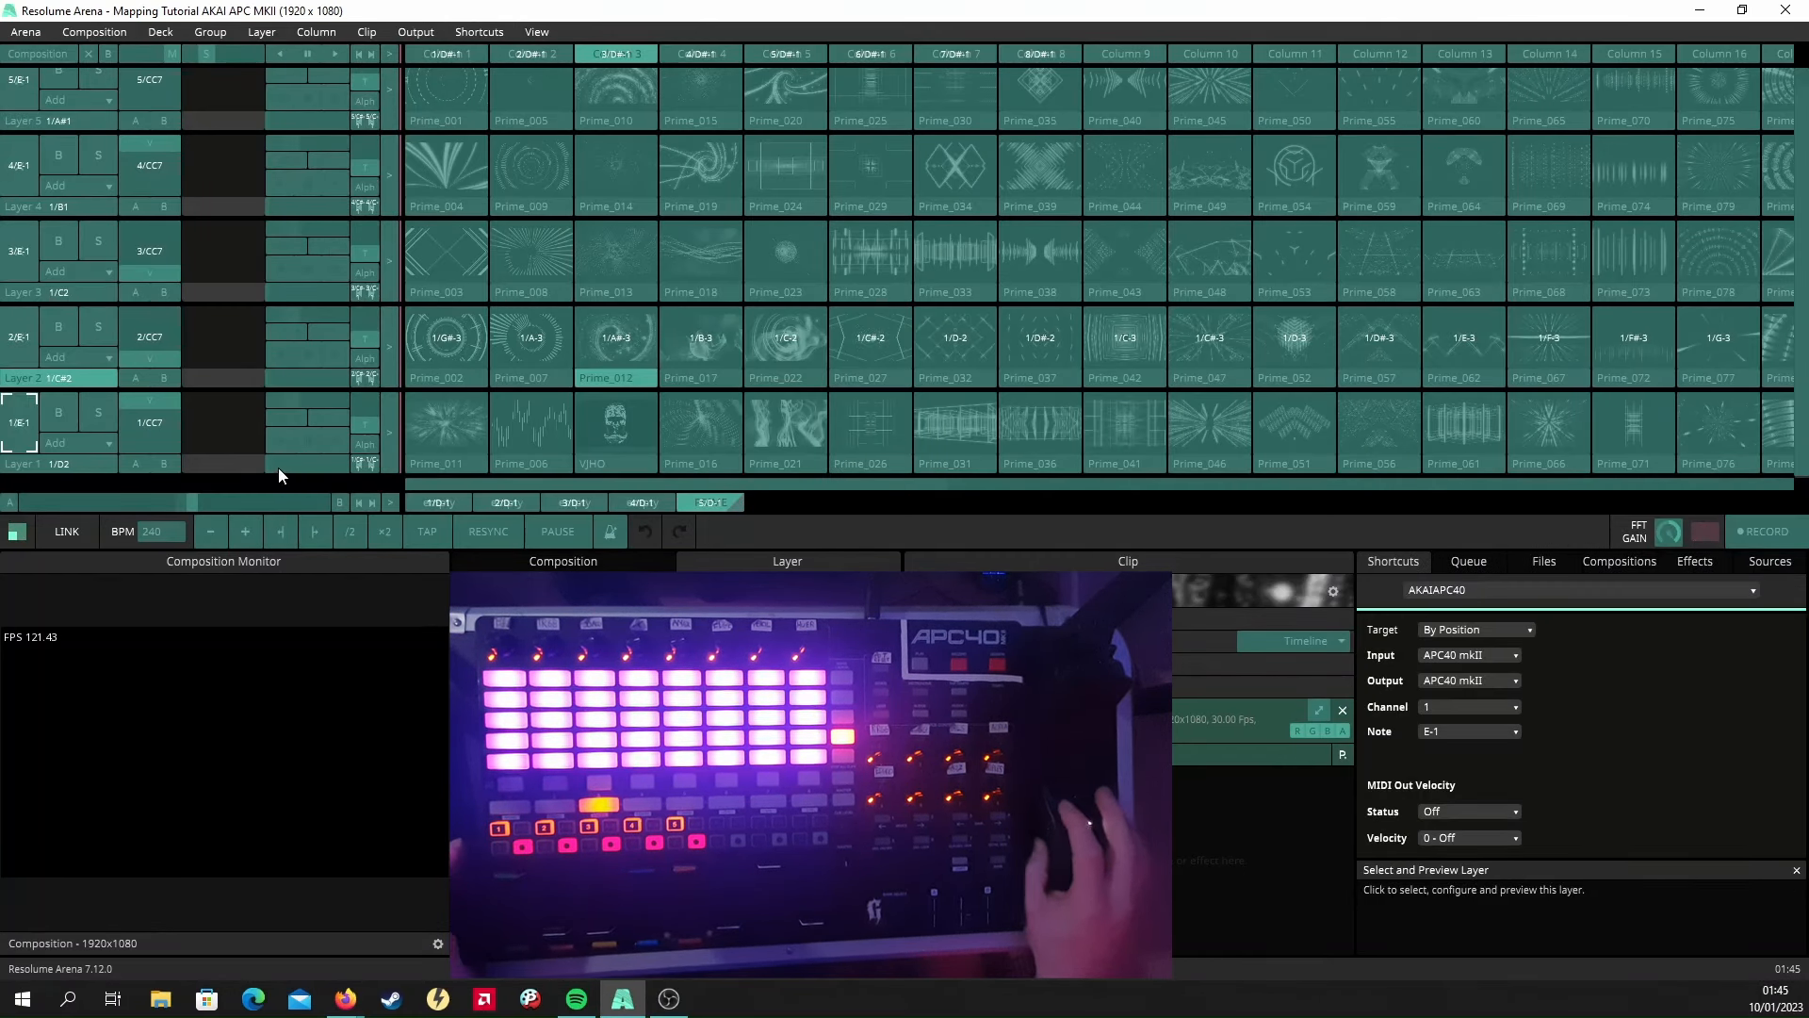
click(1467, 837)
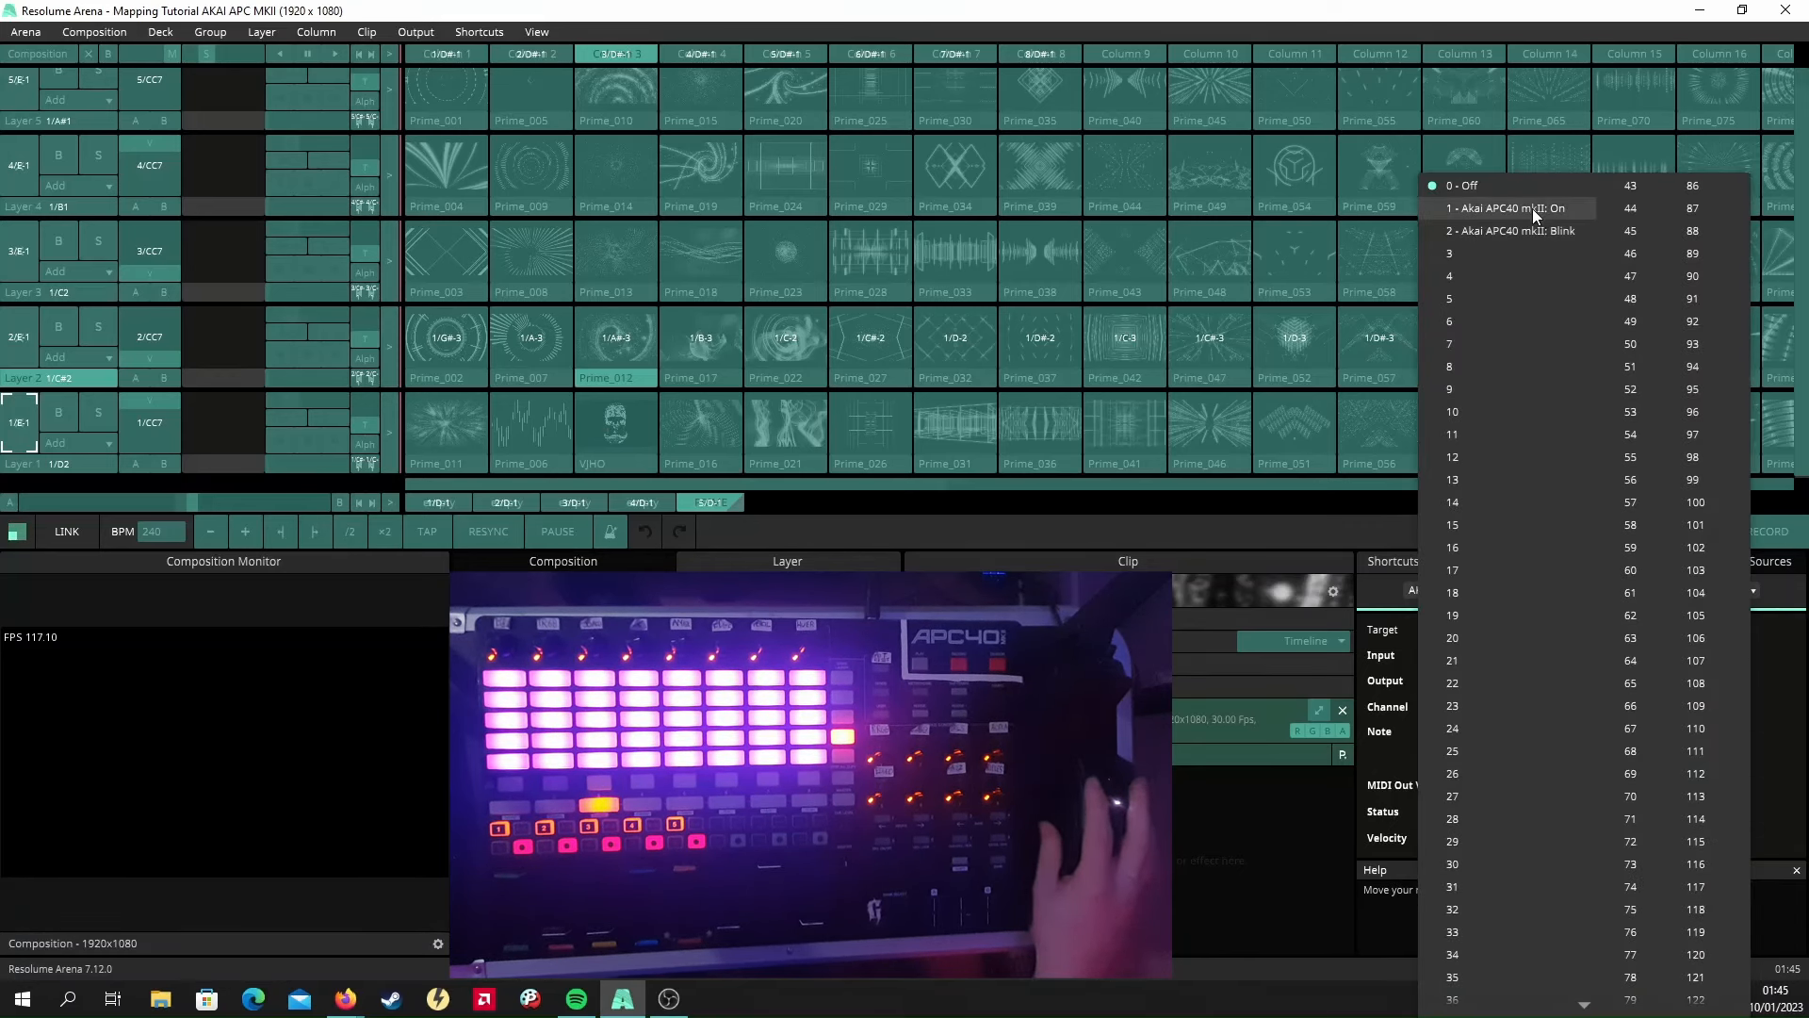
click(1532, 207)
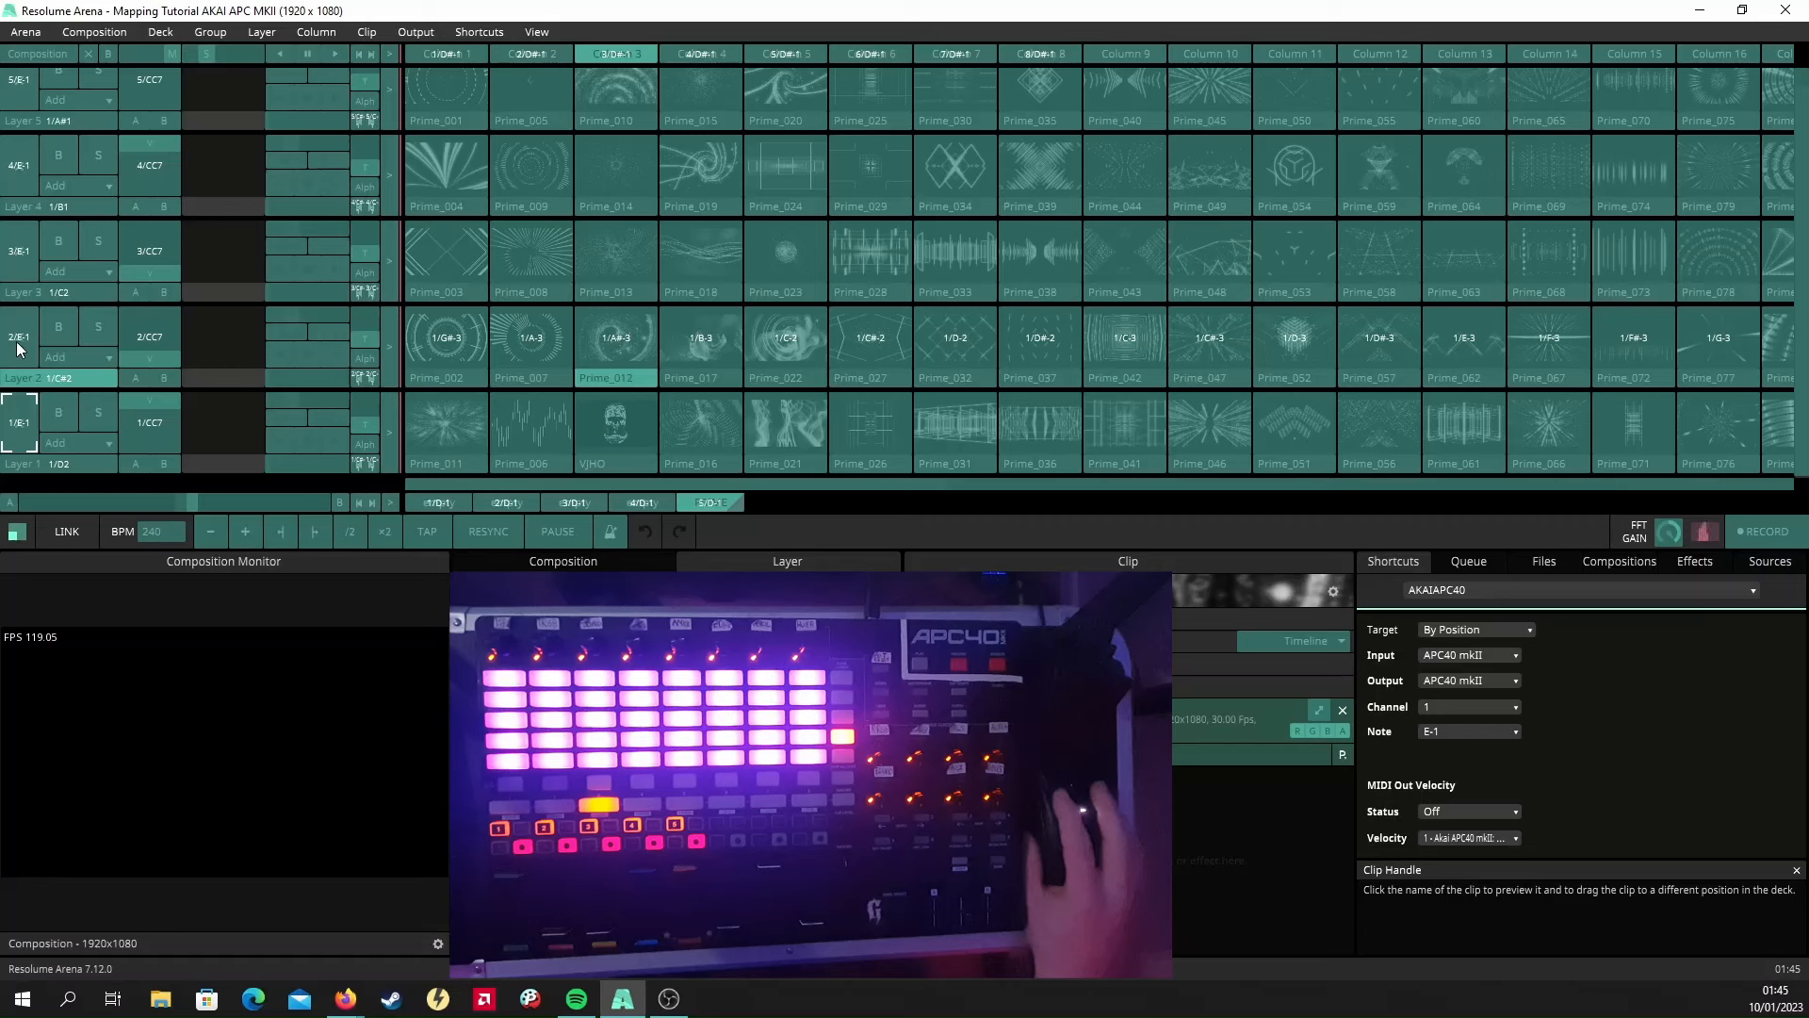
click(1456, 811)
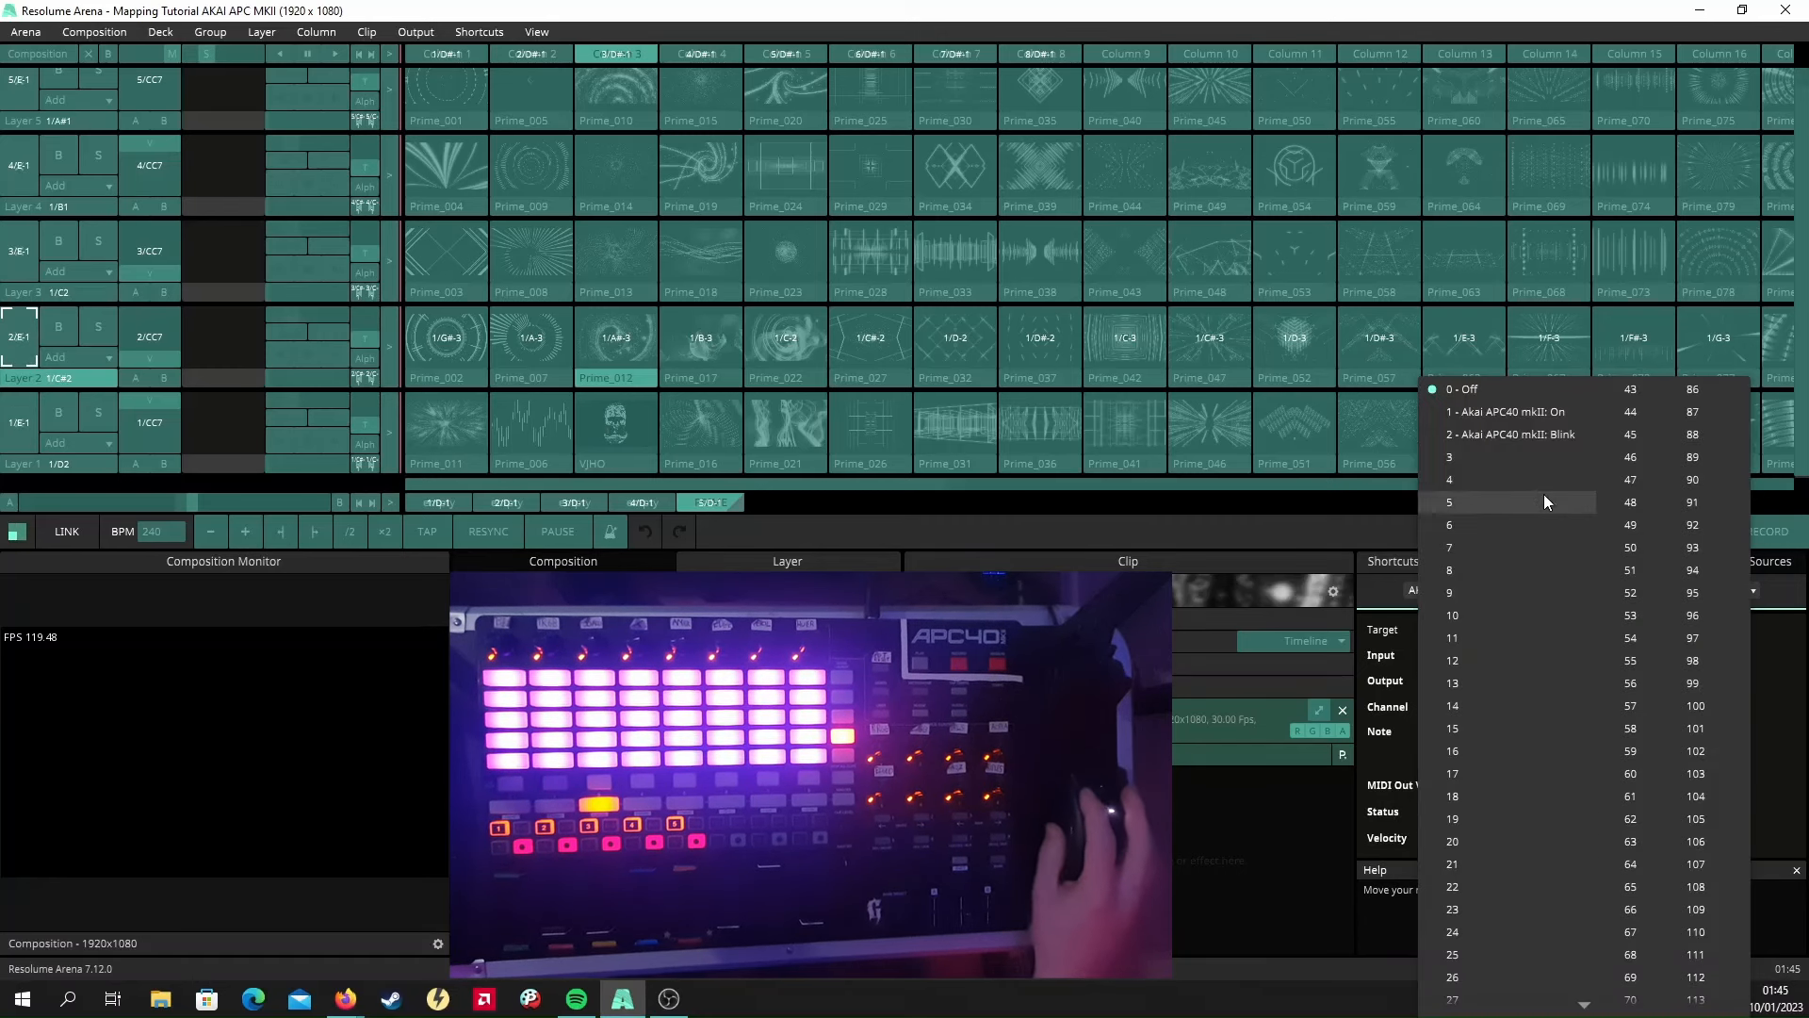
click(1527, 390)
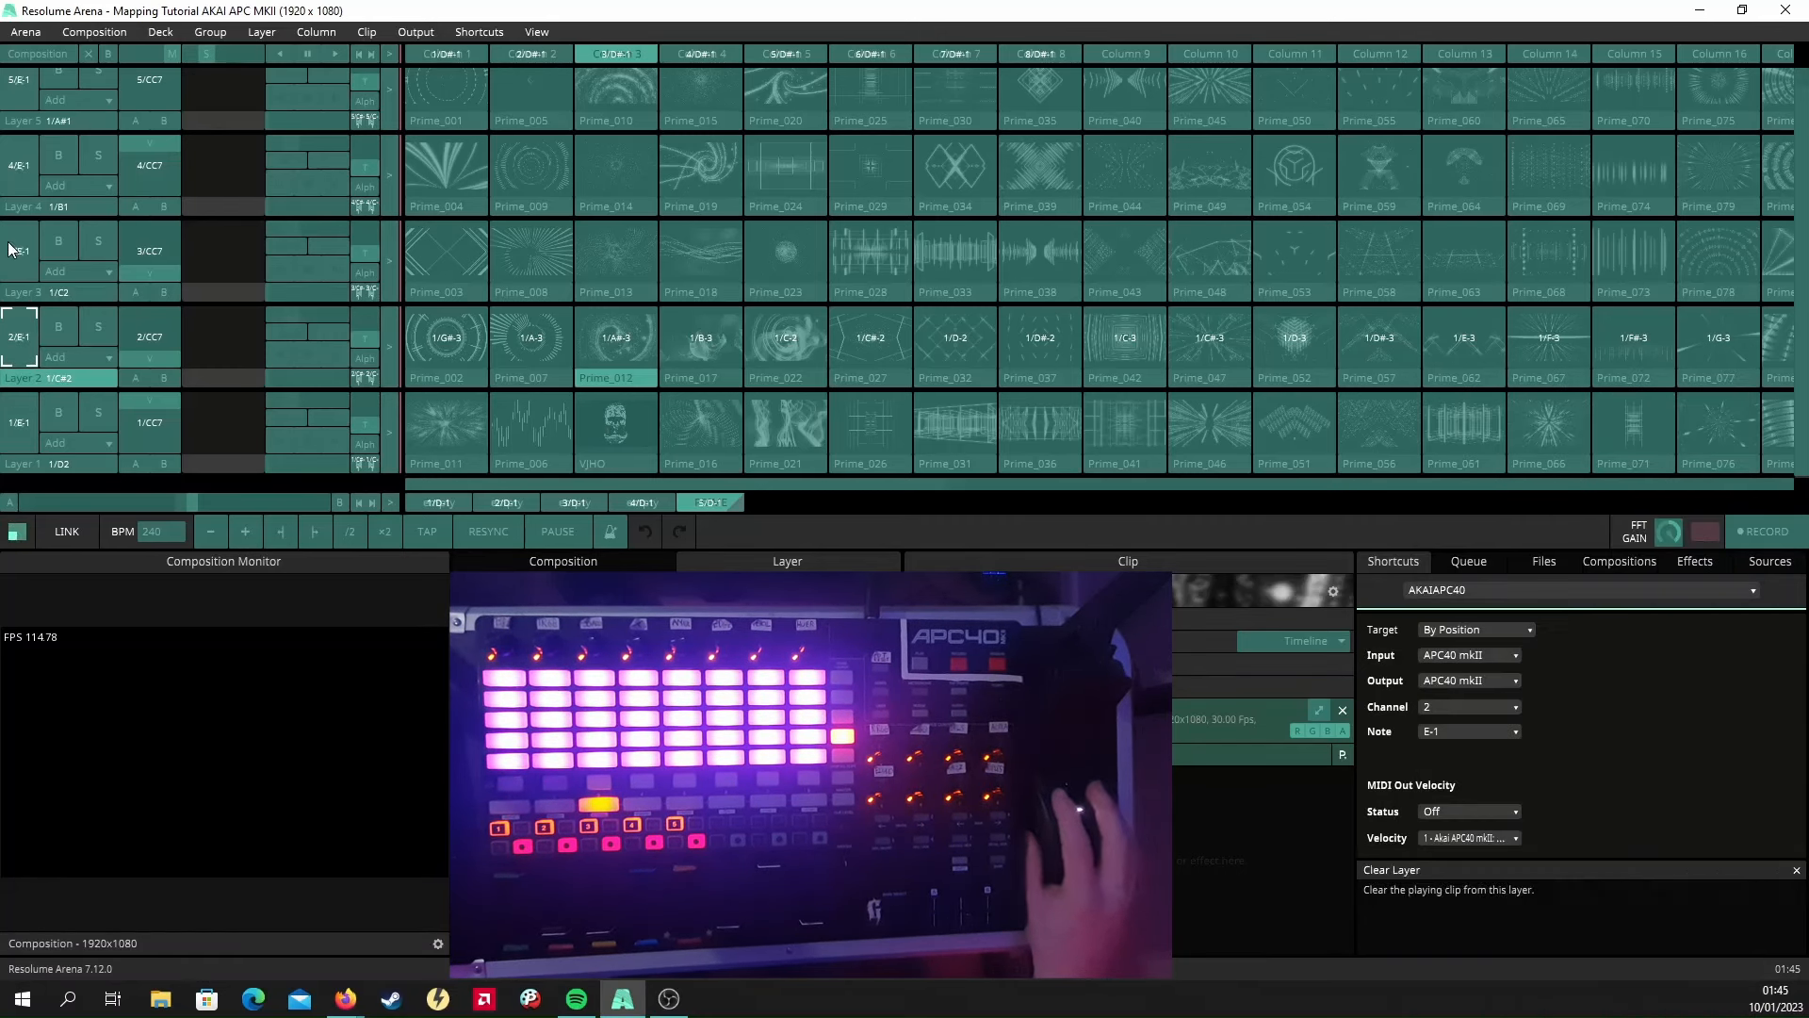
Set the Off velocity of the Clear Layer shortcuts of Layers 3 to 5 to 1 - Akai APC40 mkII: On, and leave MIDI editing.
click(1508, 838)
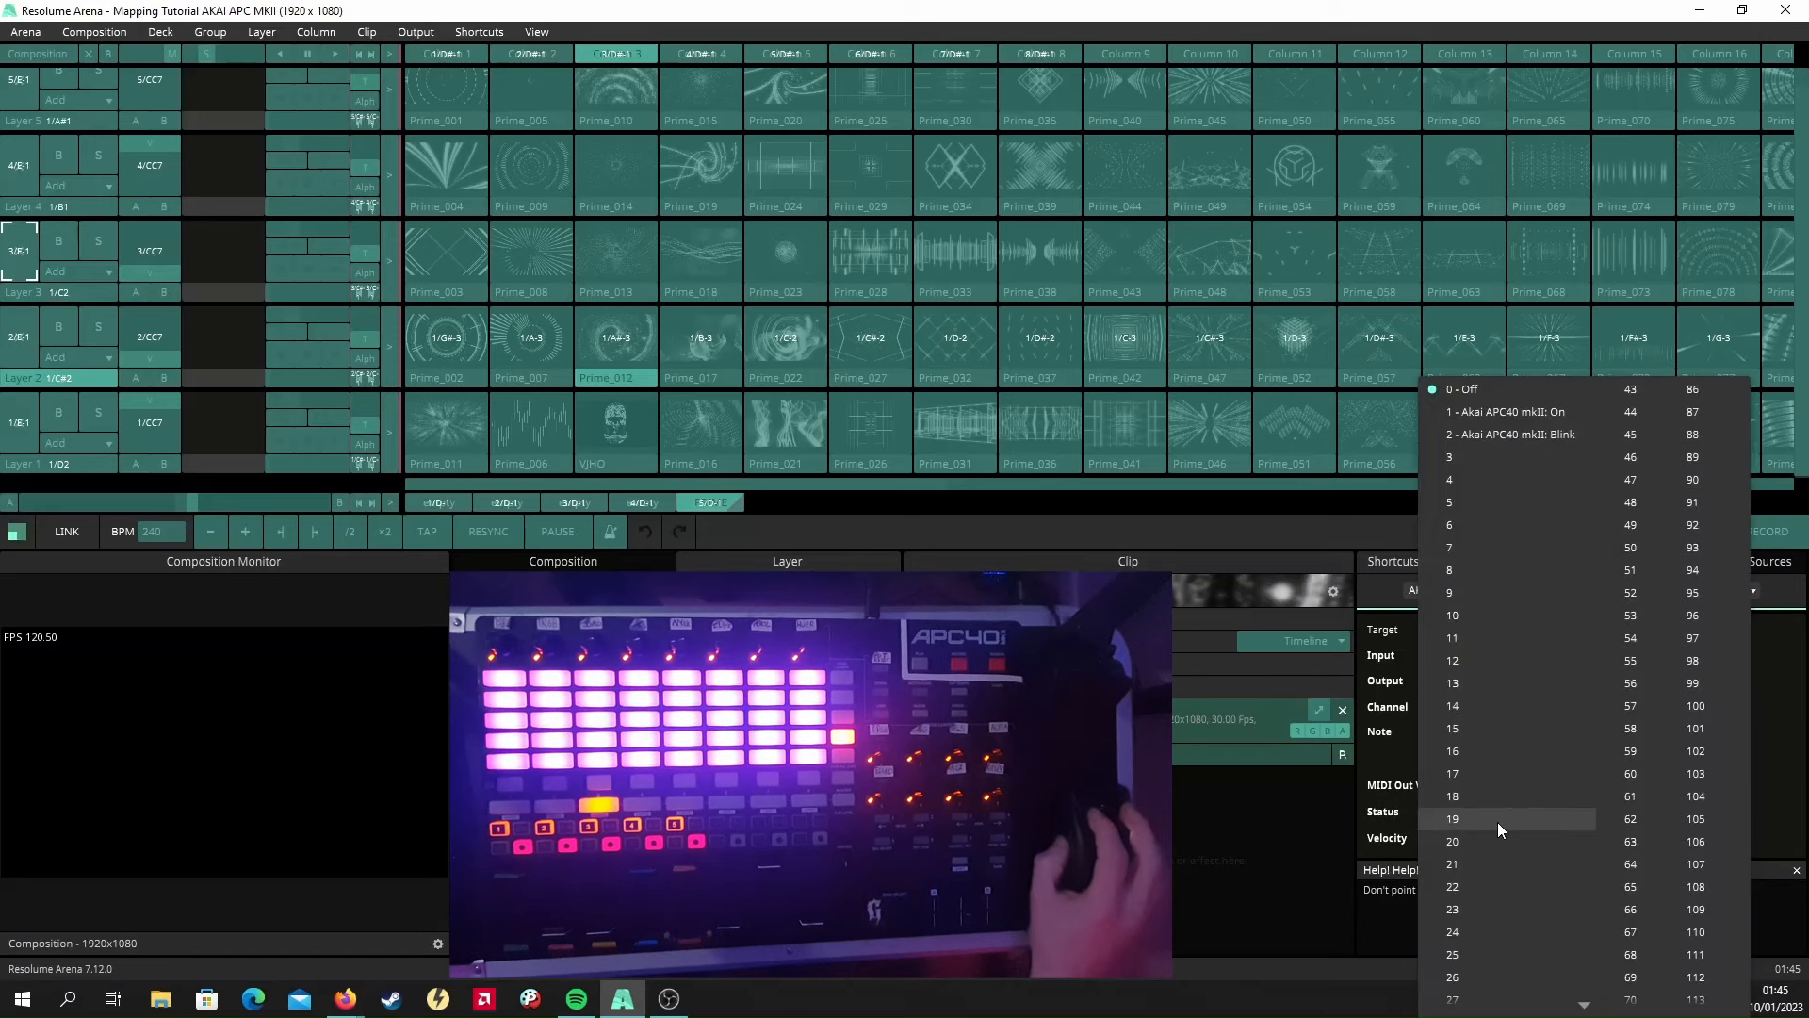
click(1541, 417)
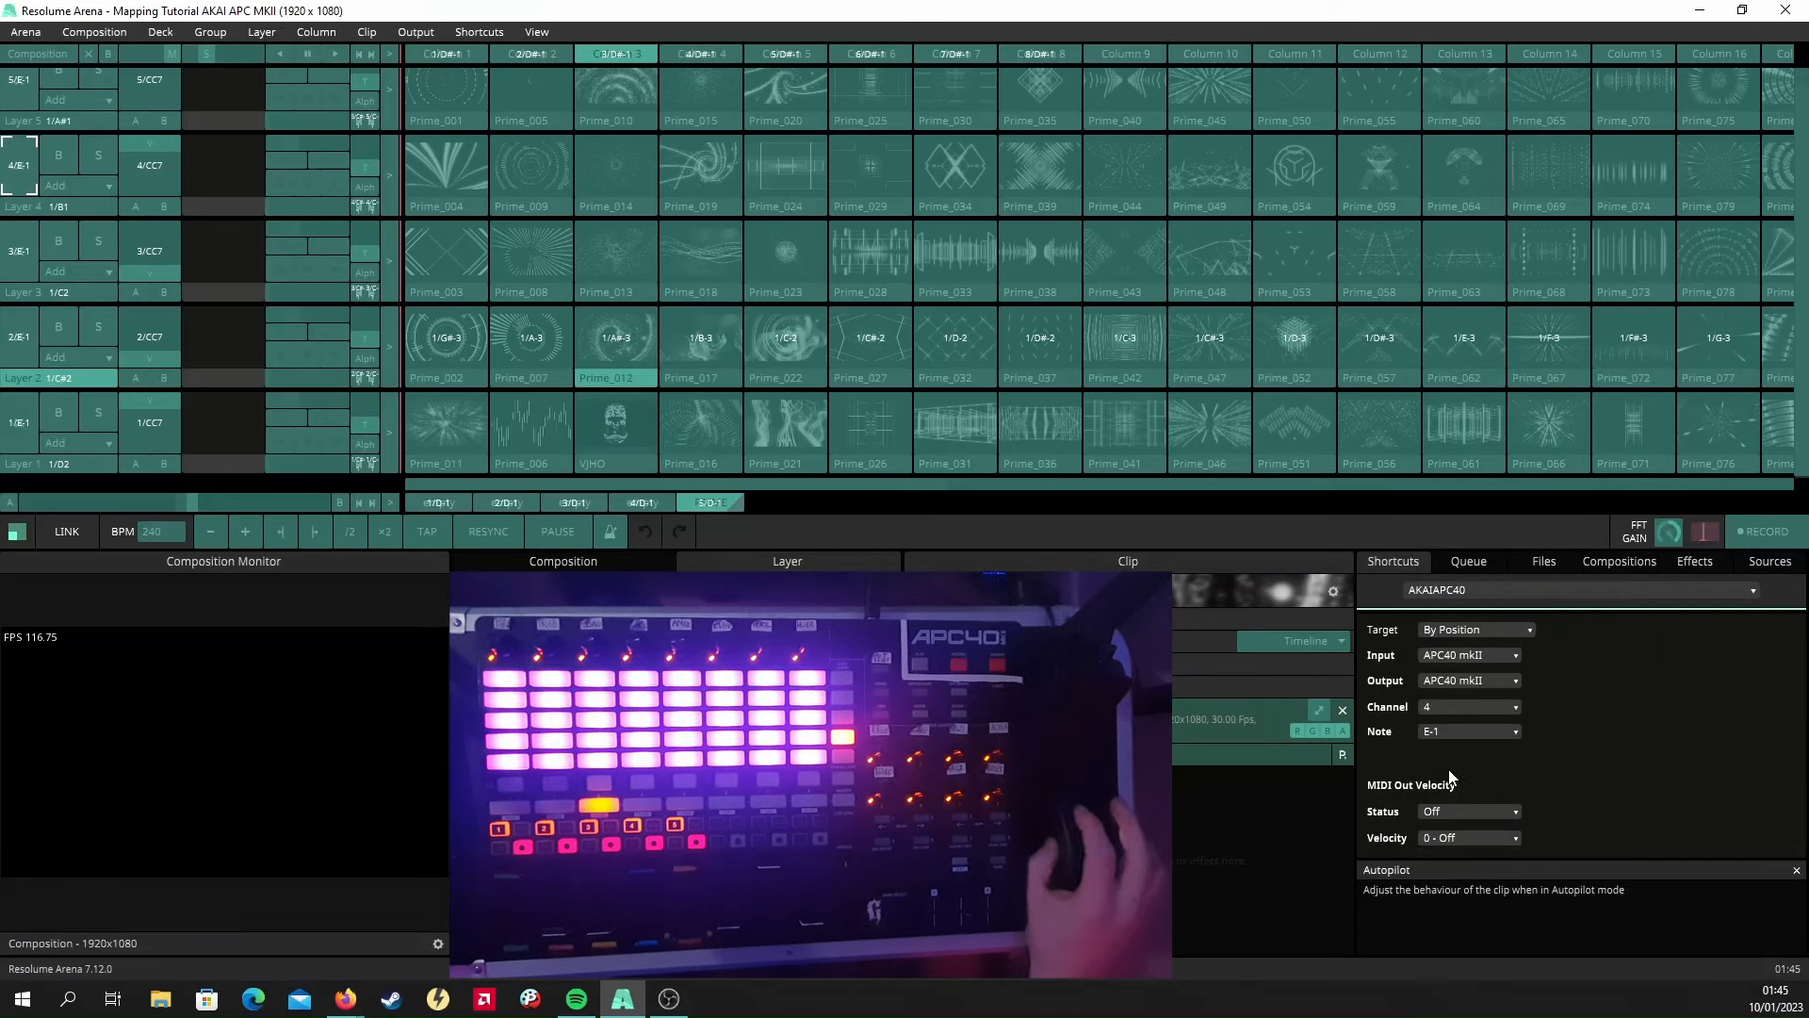
click(1468, 836)
click(1519, 412)
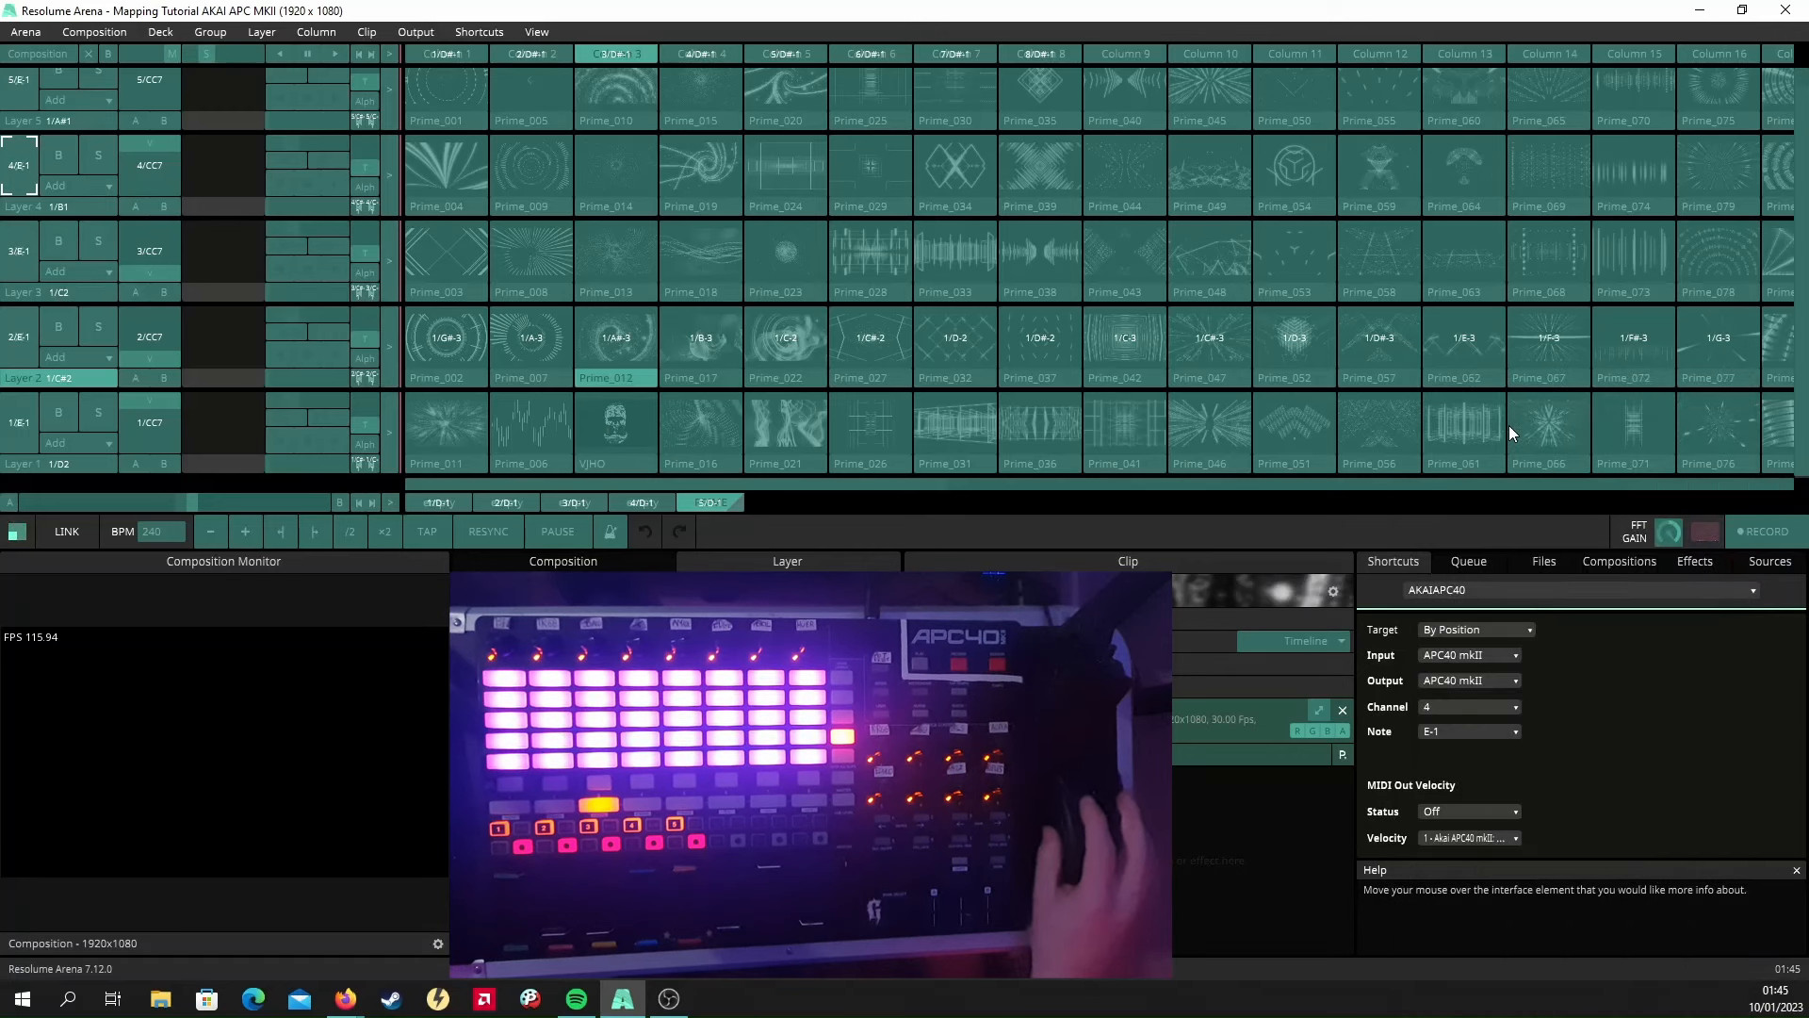
click(14, 94)
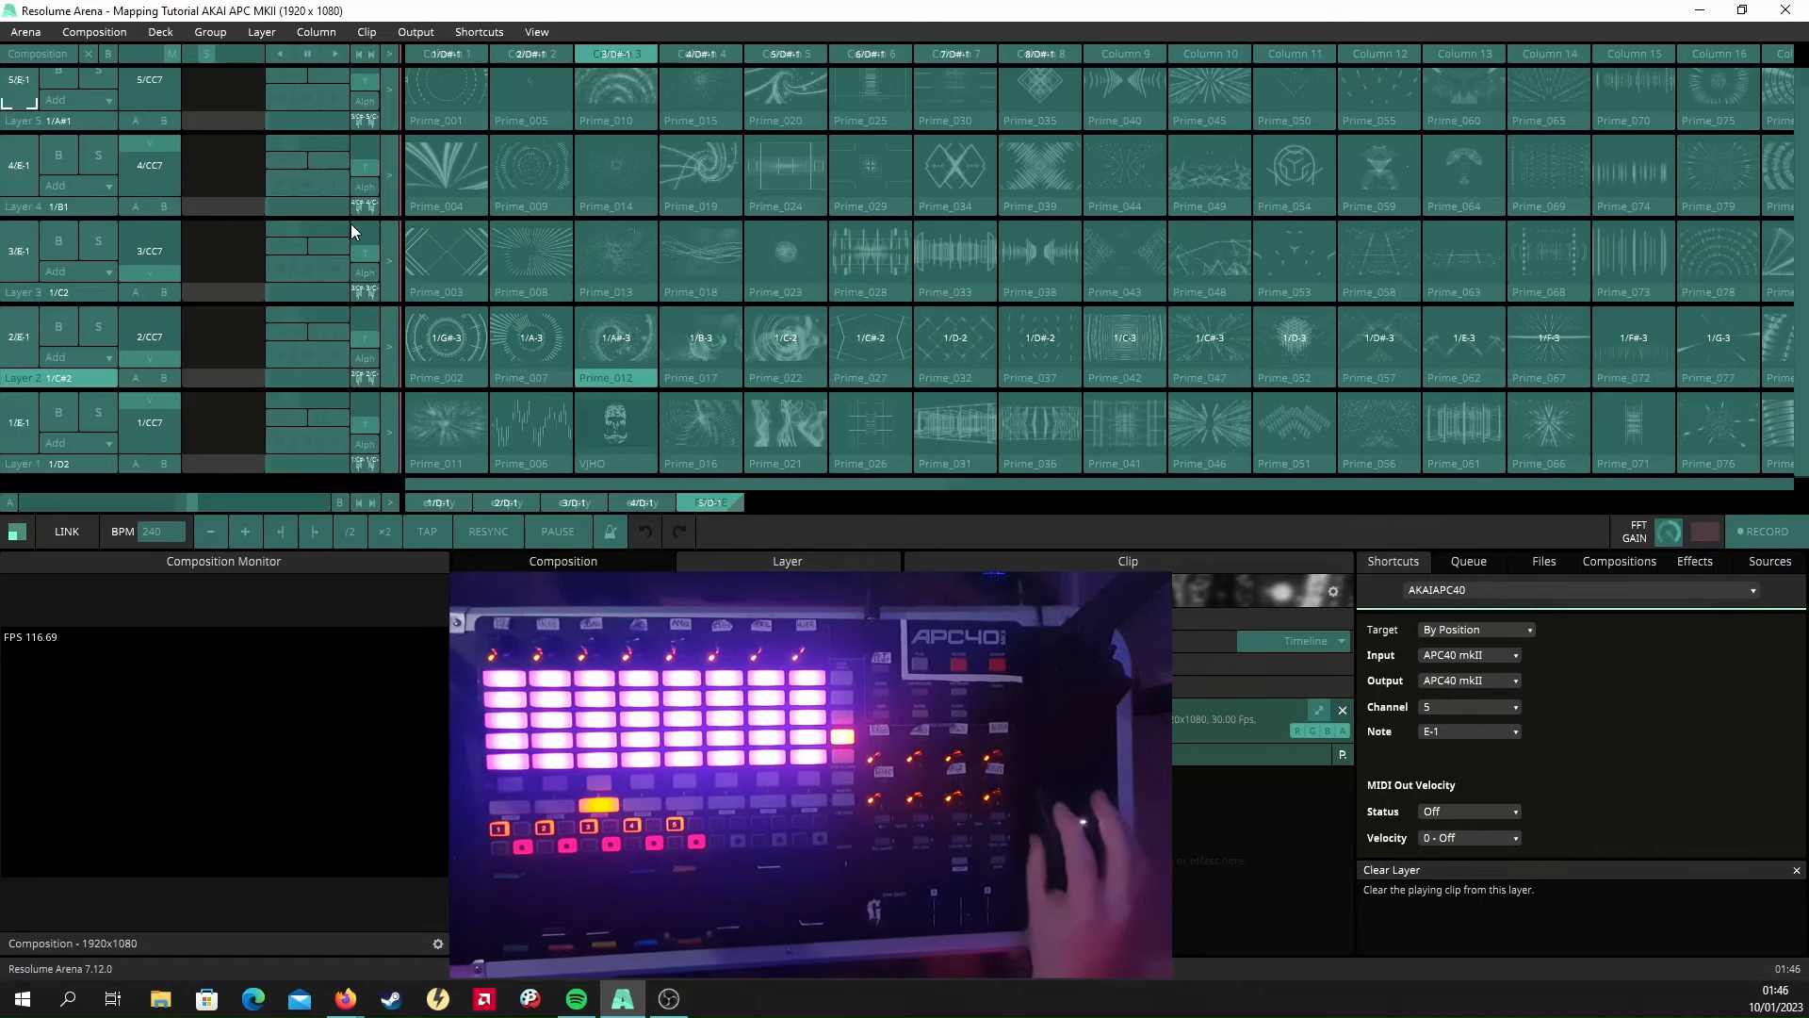
click(1504, 838)
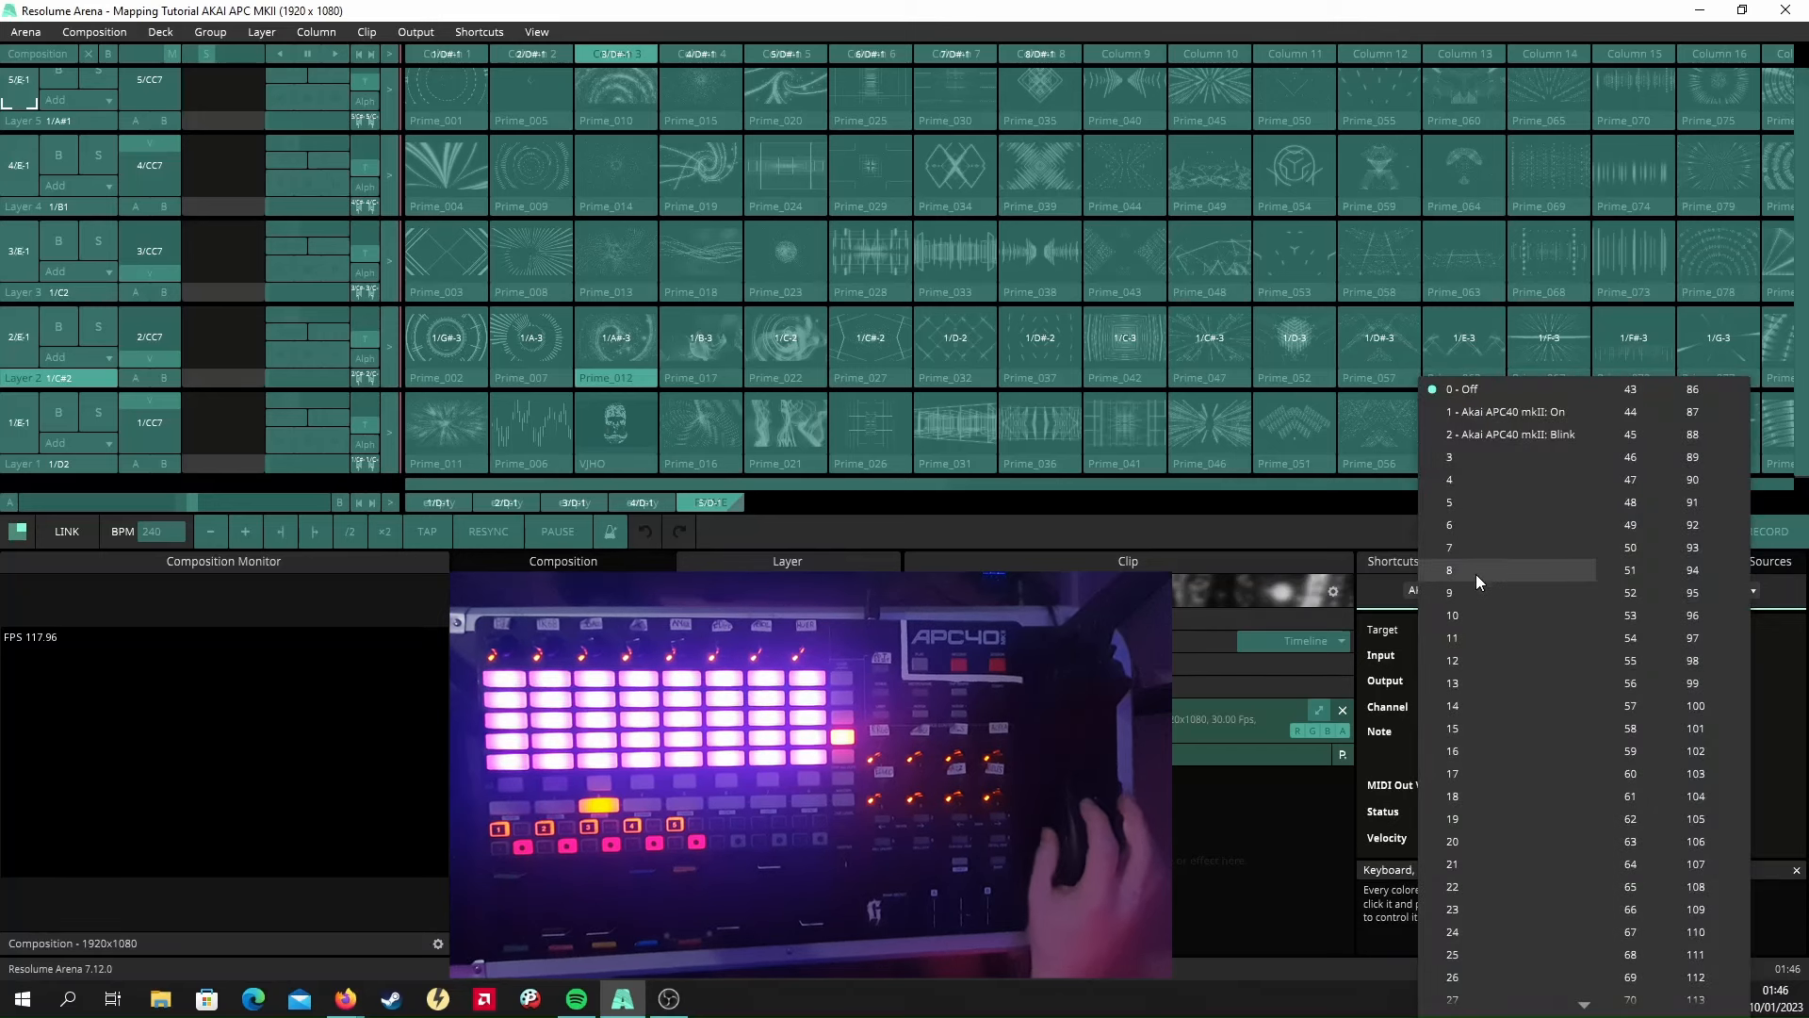
click(1514, 411)
click(476, 32)
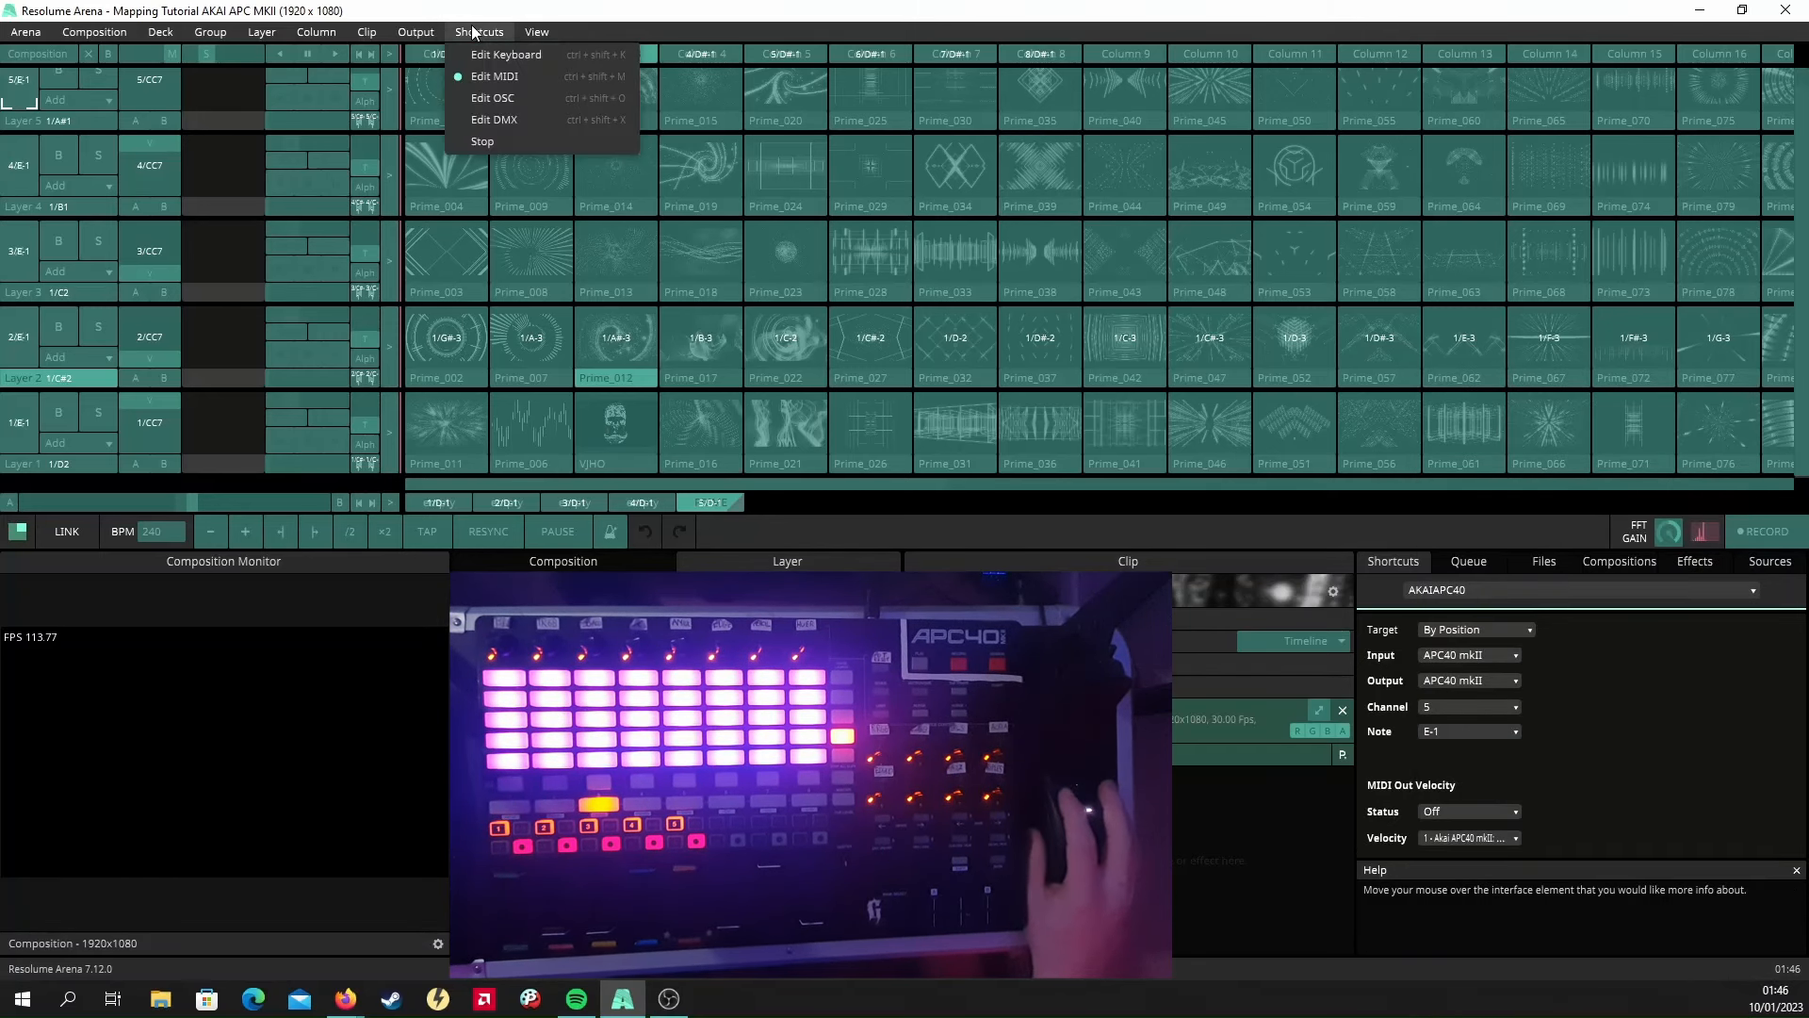
click(494, 145)
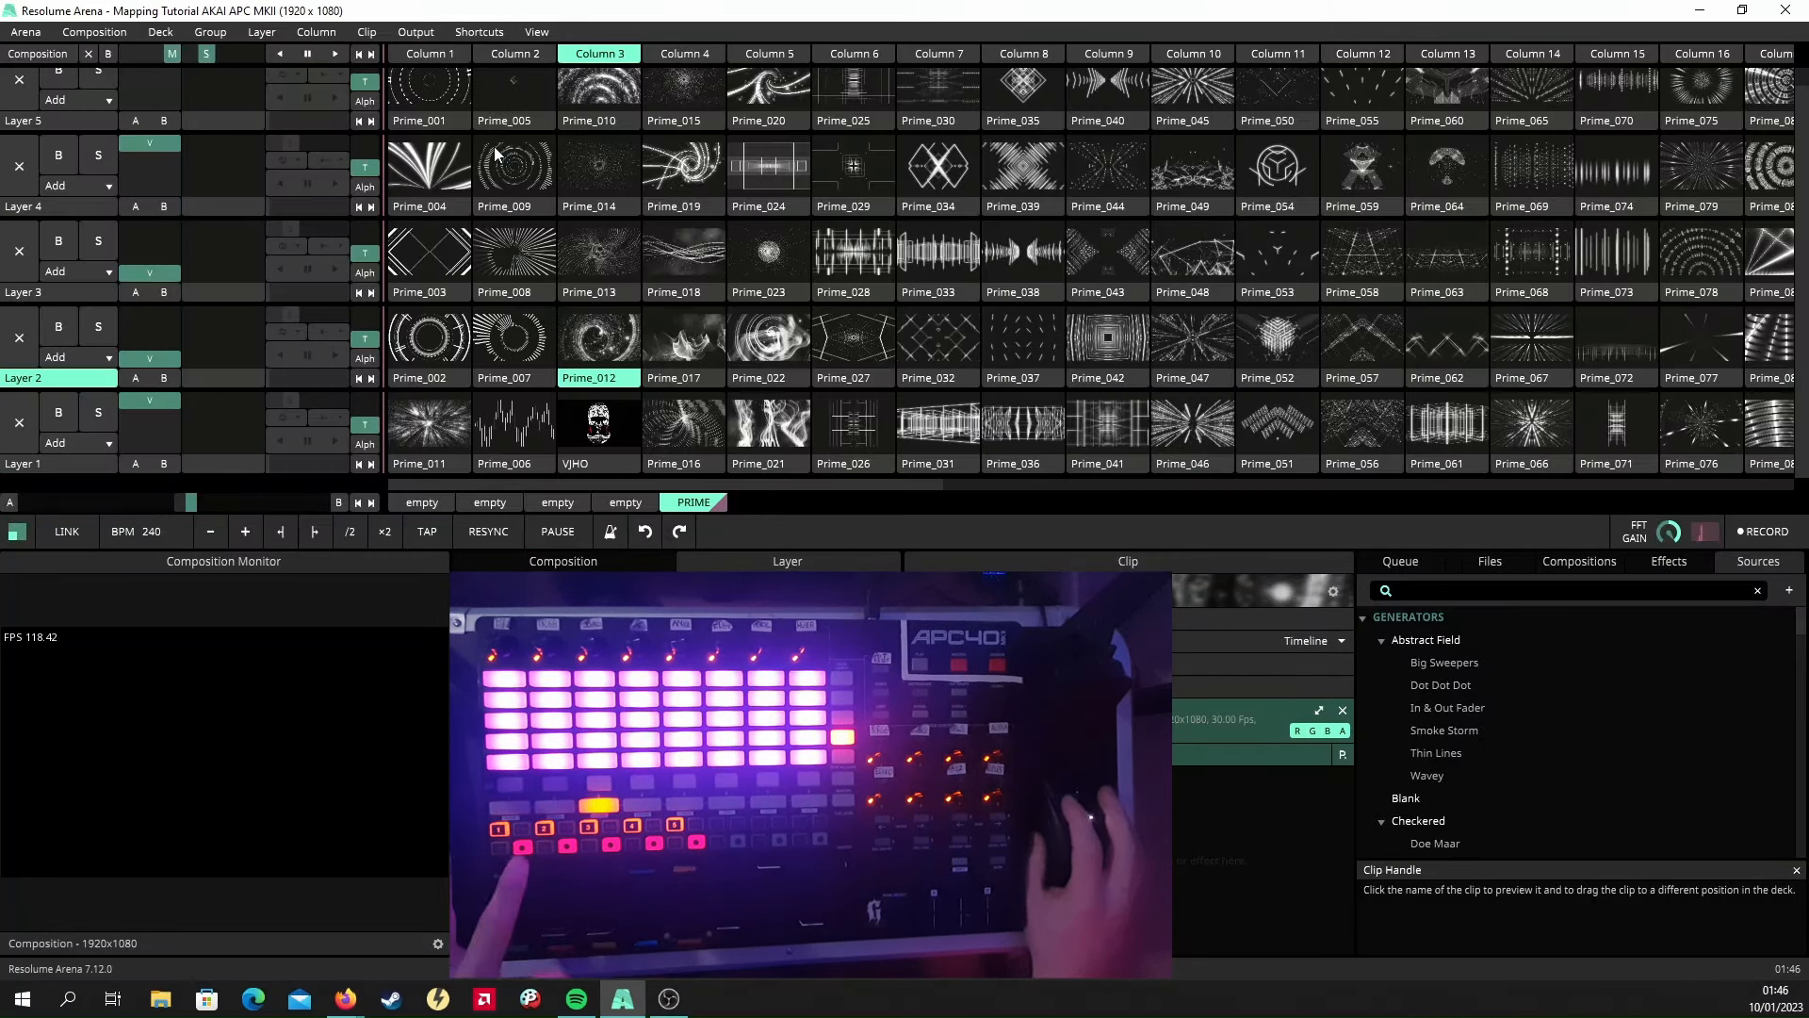
Map the first five clips of Layer 1 to note E-1 on channels 1 to 5, and leave MIDI editing.
click(471, 34)
click(499, 76)
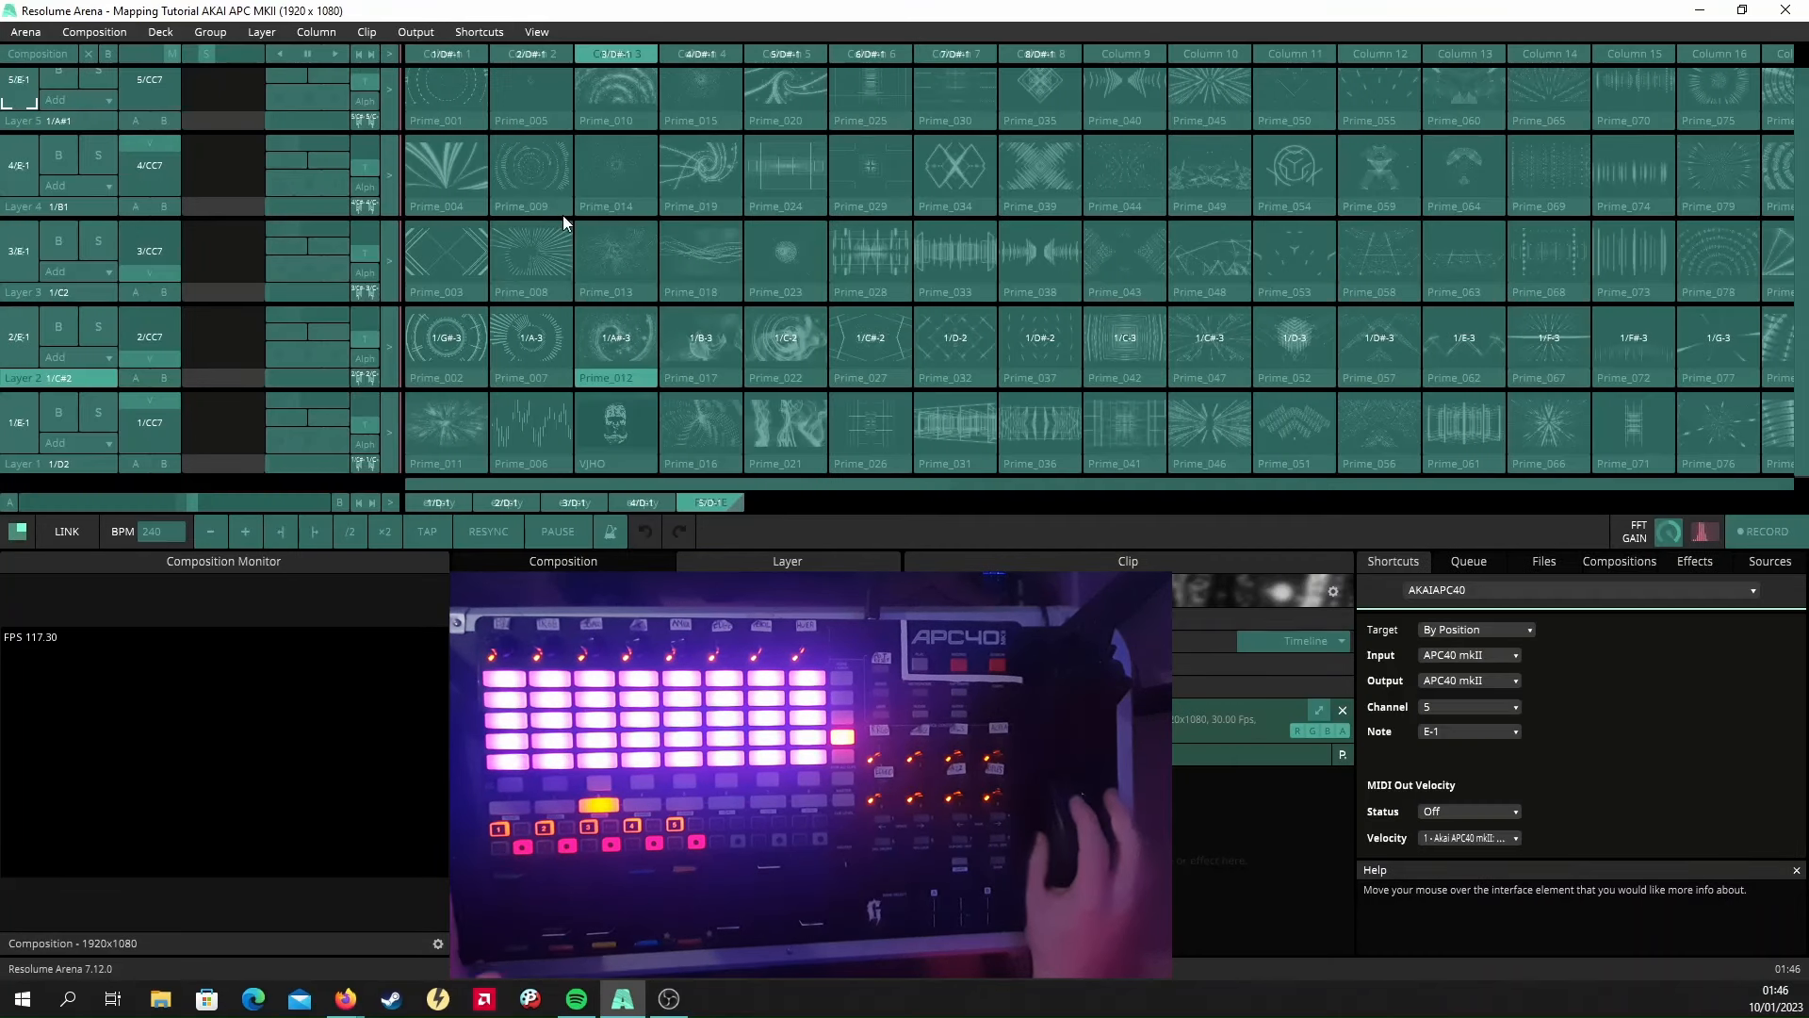
click(469, 410)
click(526, 422)
click(615, 426)
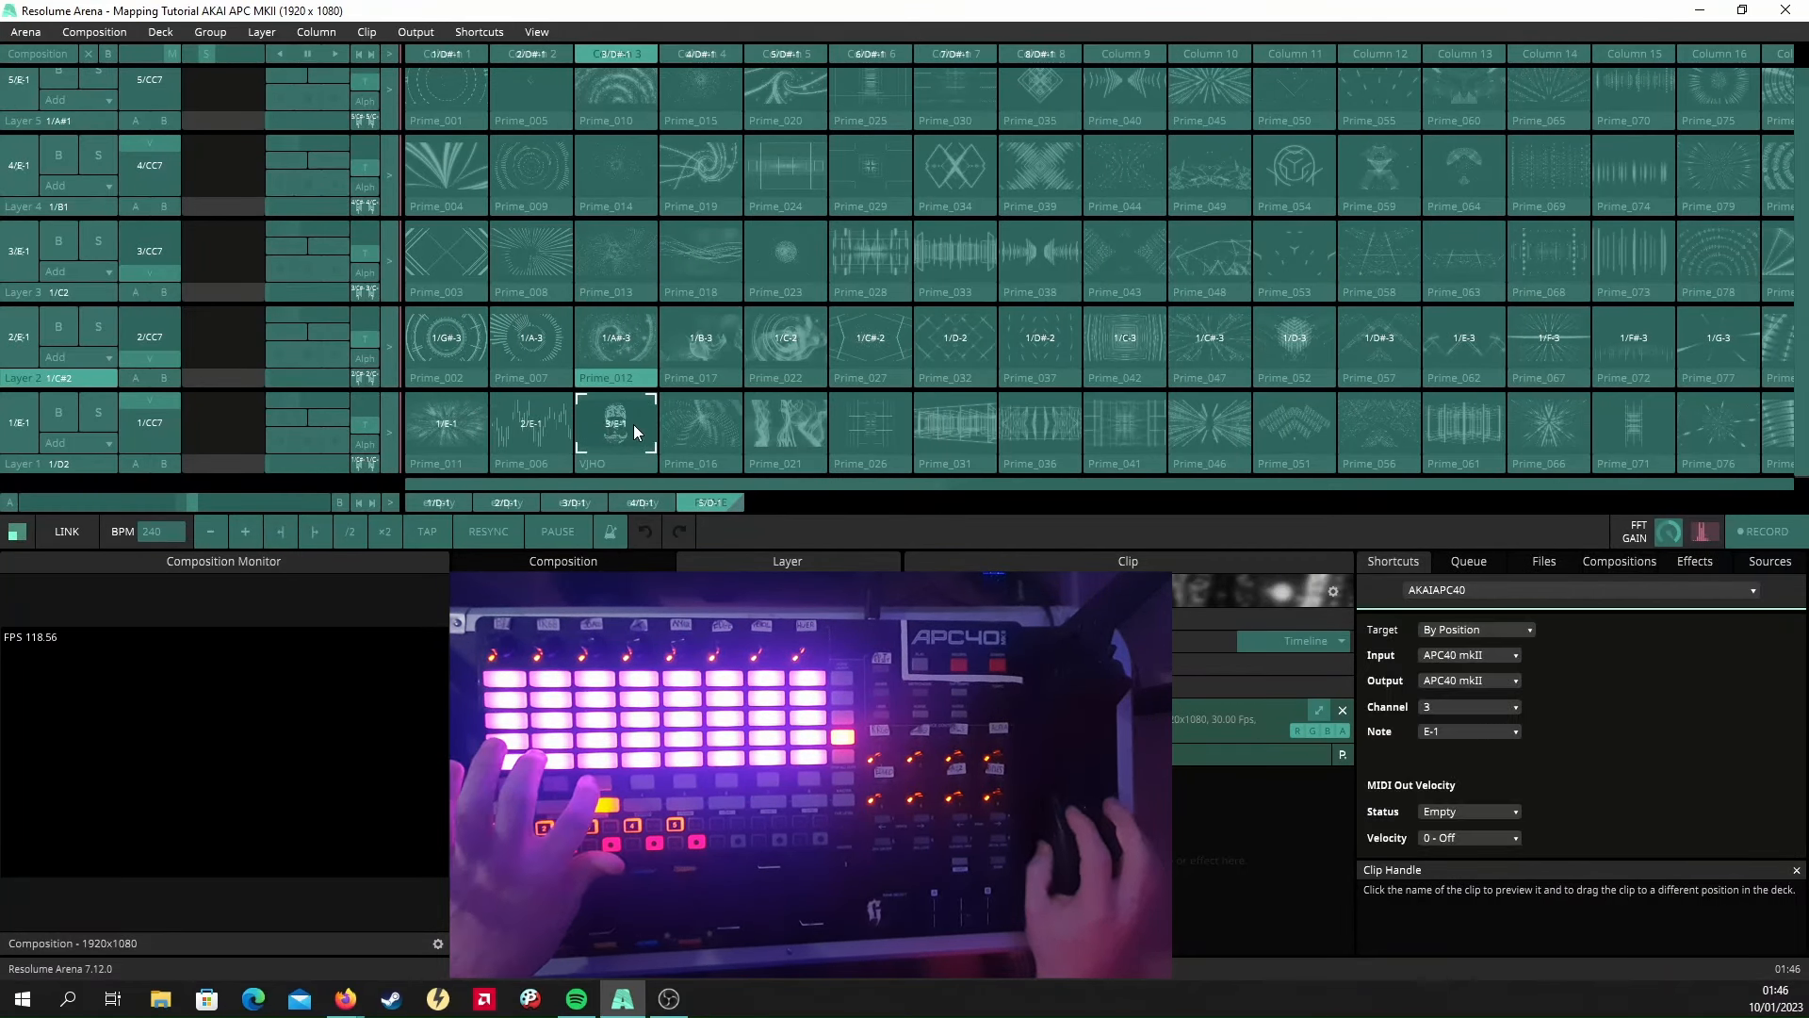
click(700, 422)
click(780, 436)
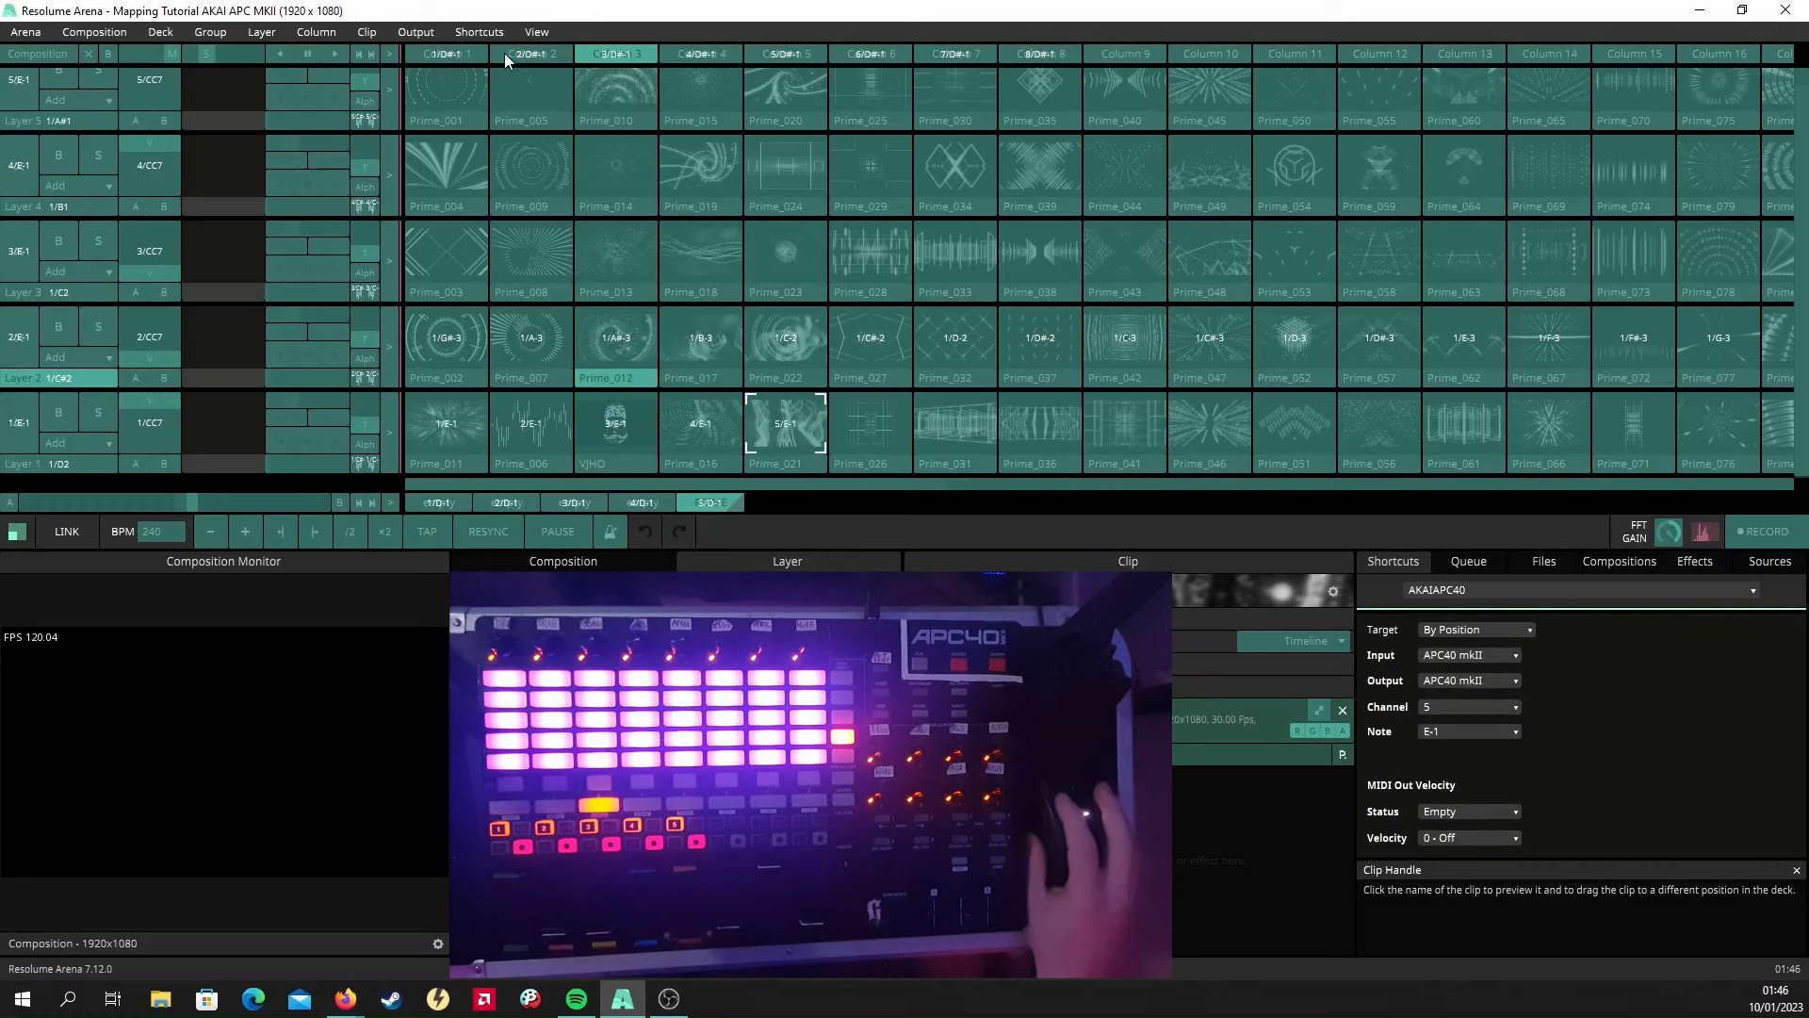
click(486, 32)
click(510, 146)
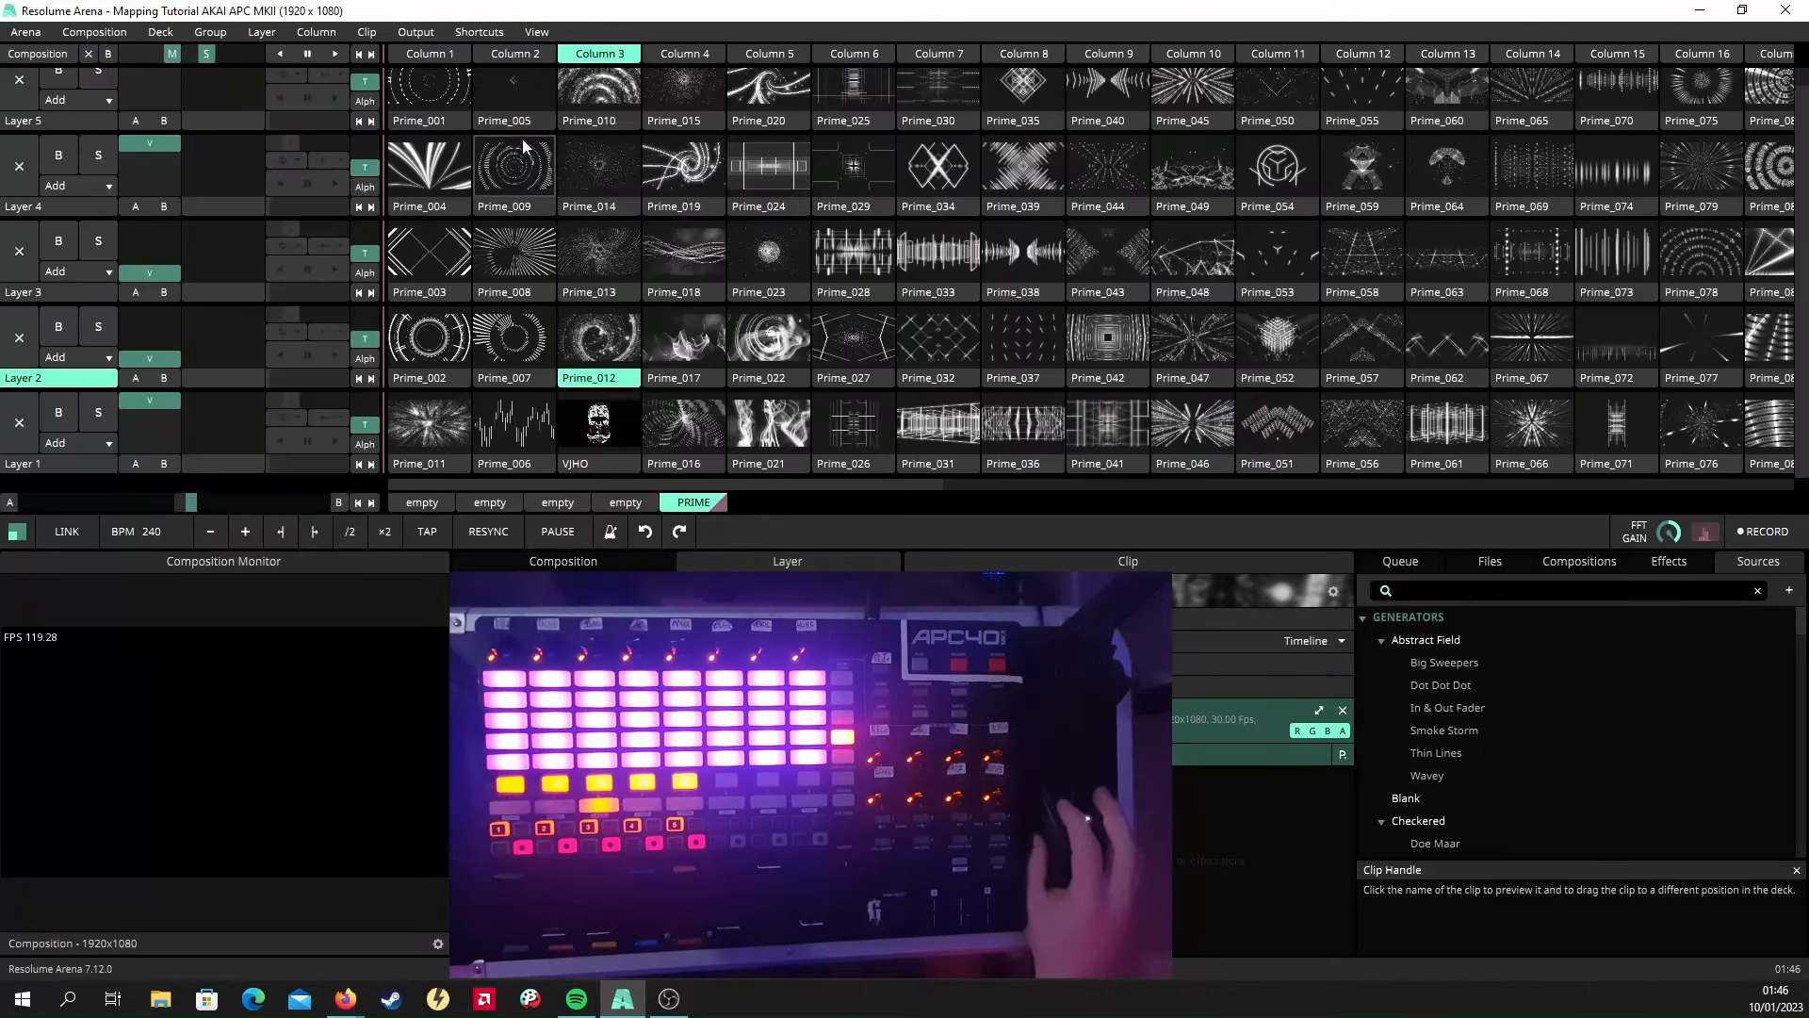
Clear the MIDI shortcuts of the first five clips of Layer 1, and leave MIDI editing.
click(480, 32)
click(497, 78)
right_click(449, 402)
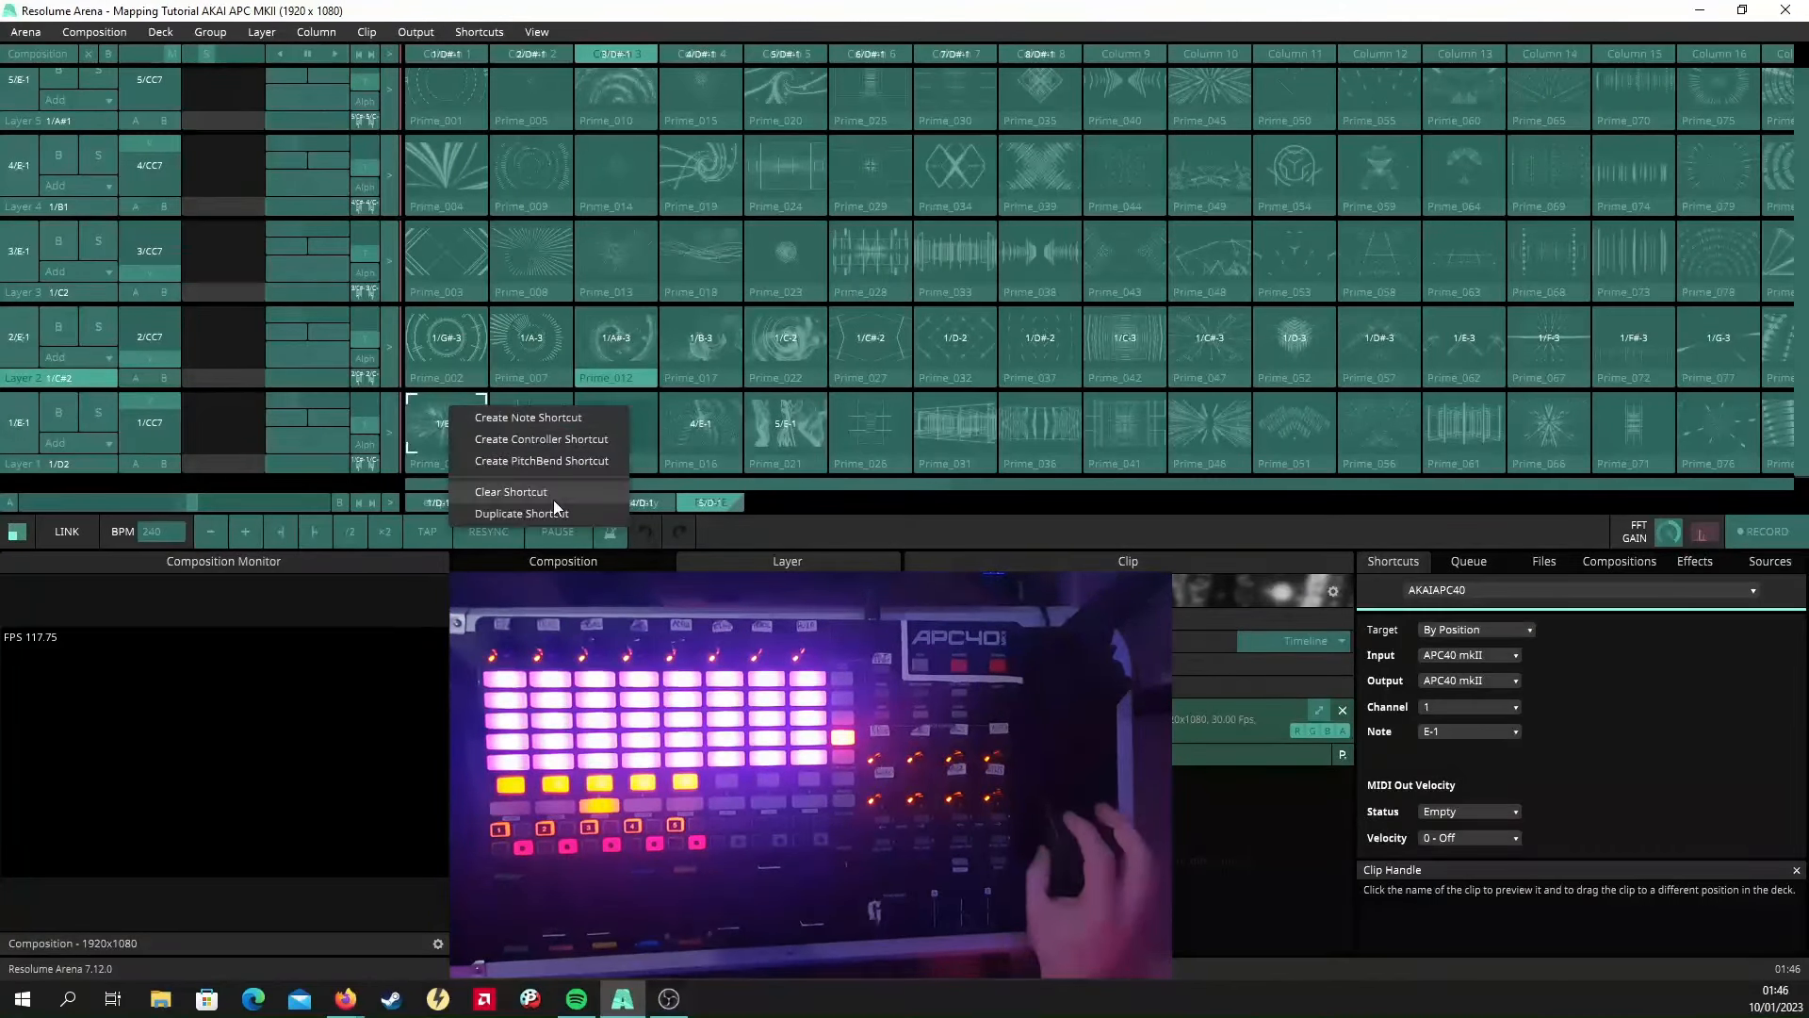
click(552, 495)
right_click(529, 440)
click(590, 524)
right_click(603, 436)
click(650, 521)
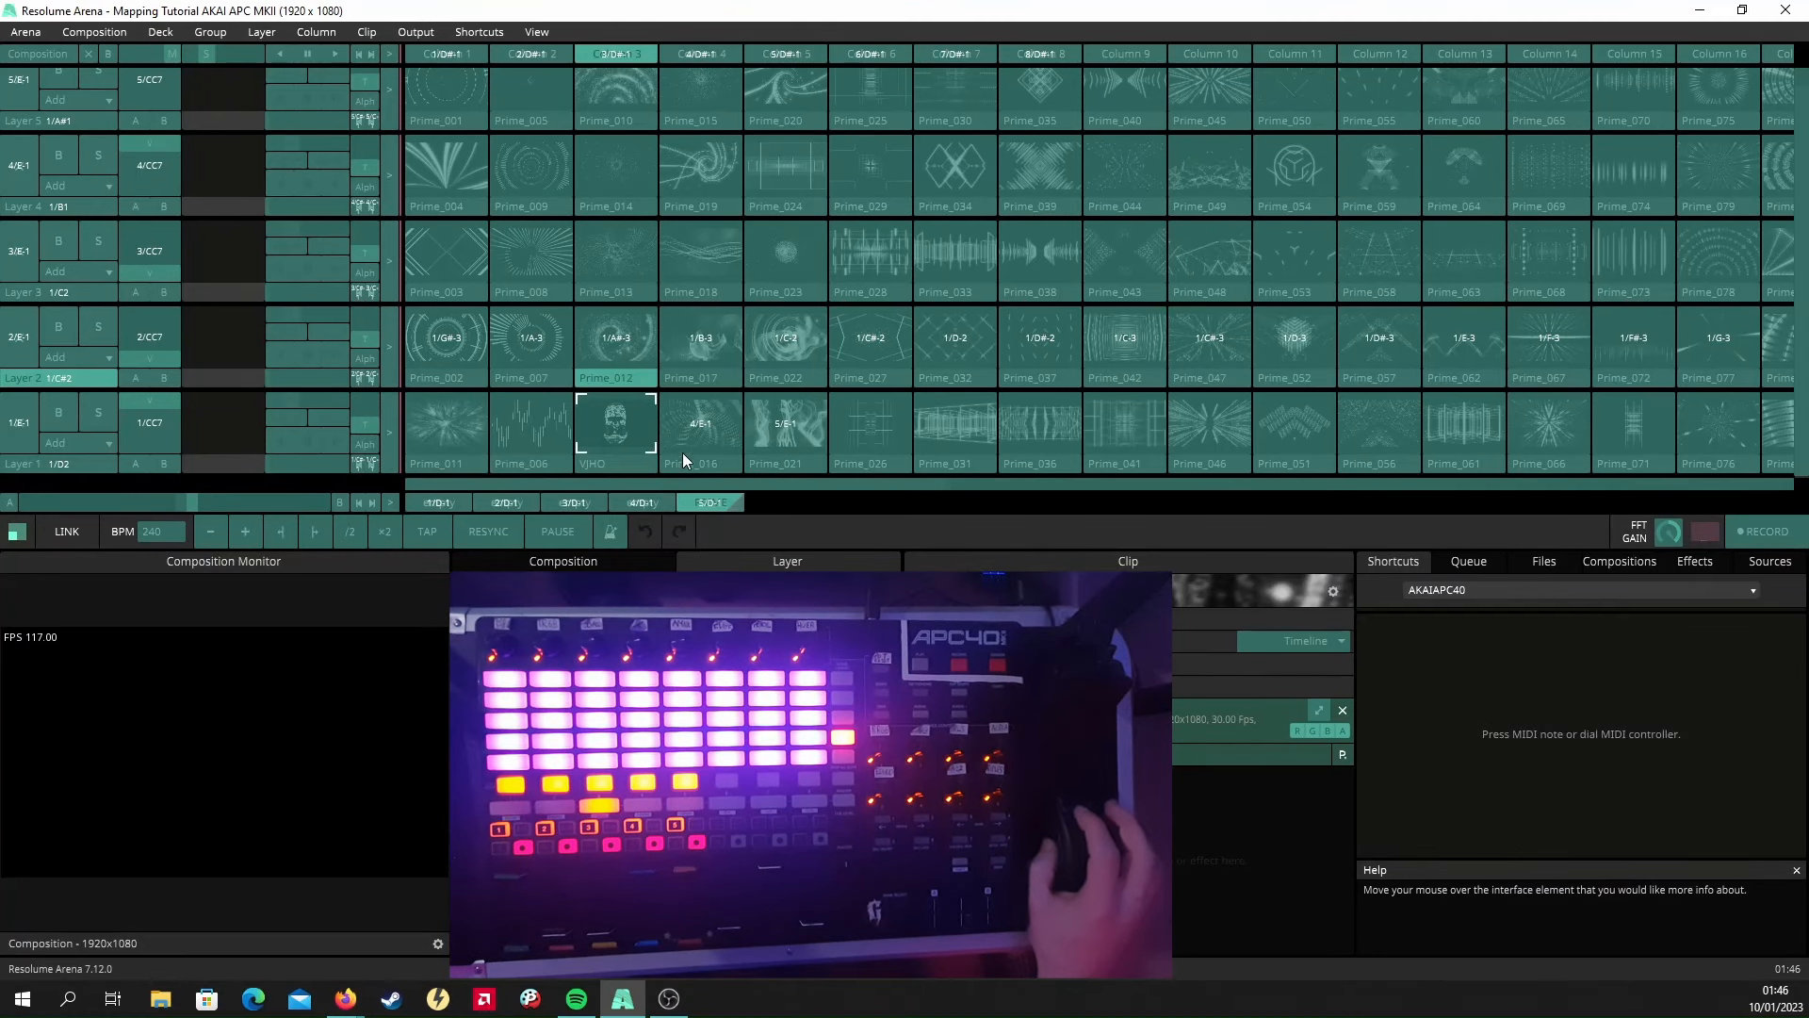
right_click(686, 435)
click(733, 523)
right_click(773, 435)
click(835, 521)
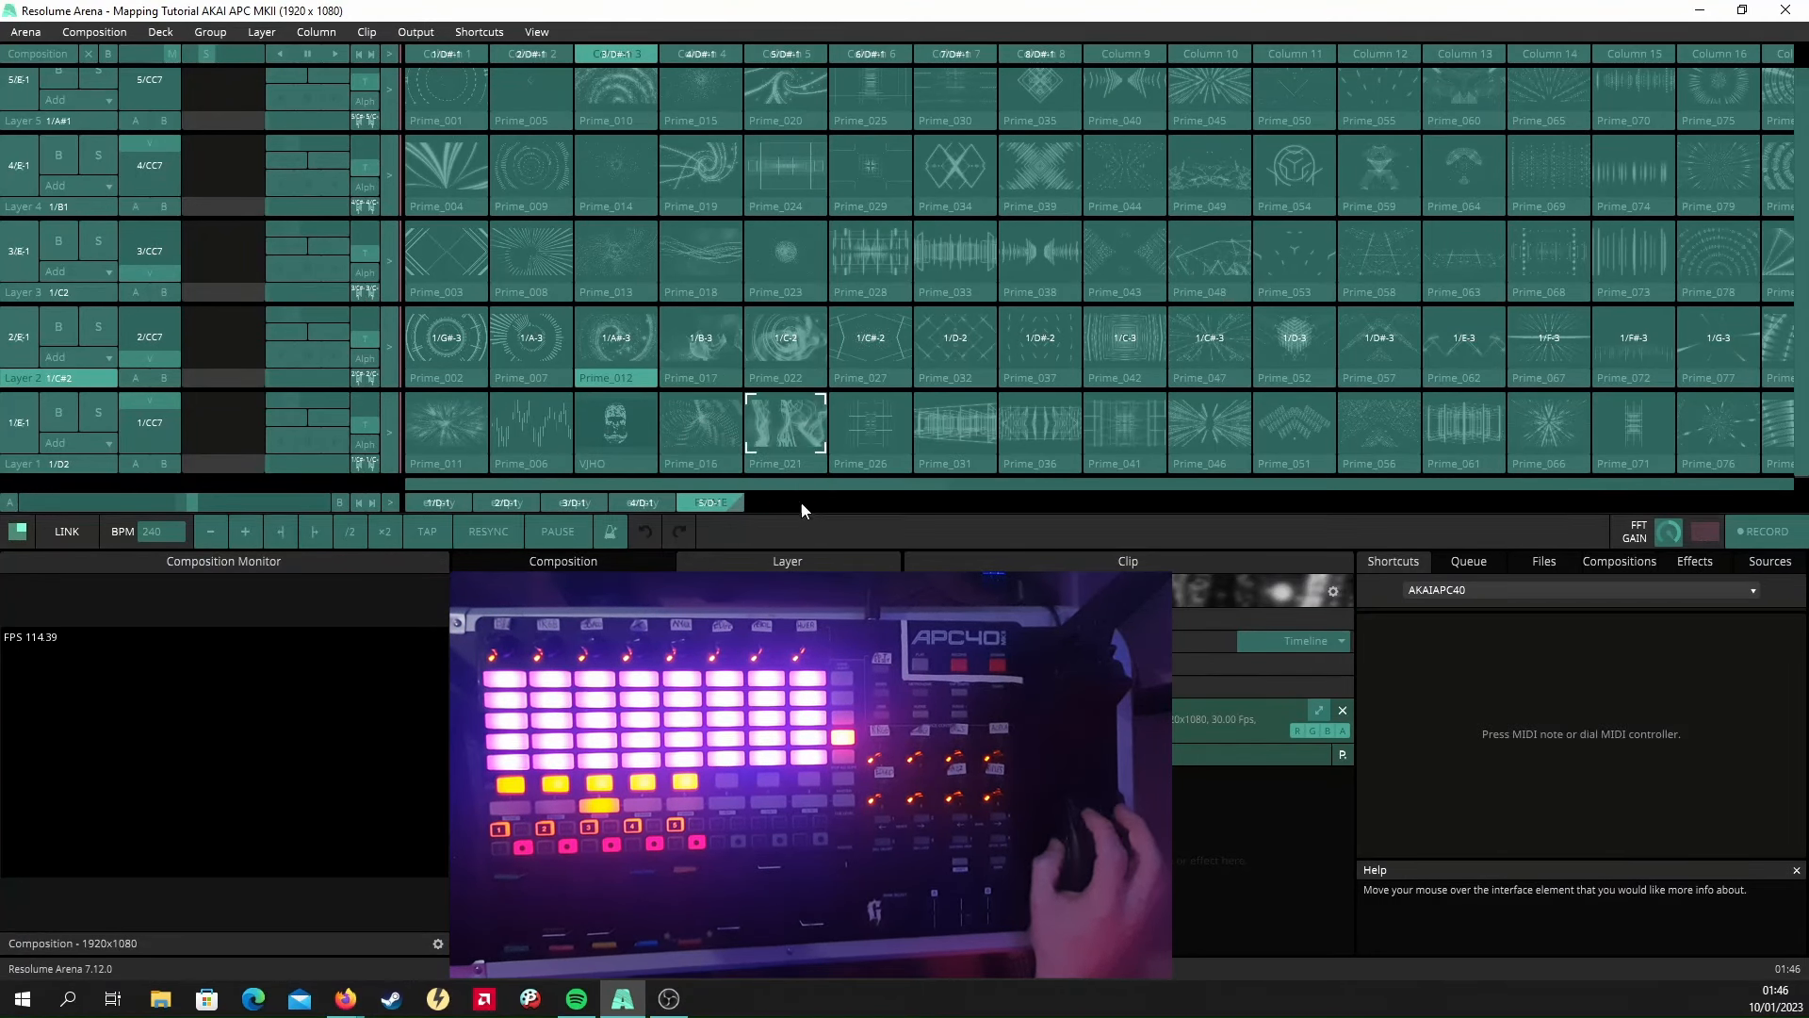
click(494, 32)
click(518, 146)
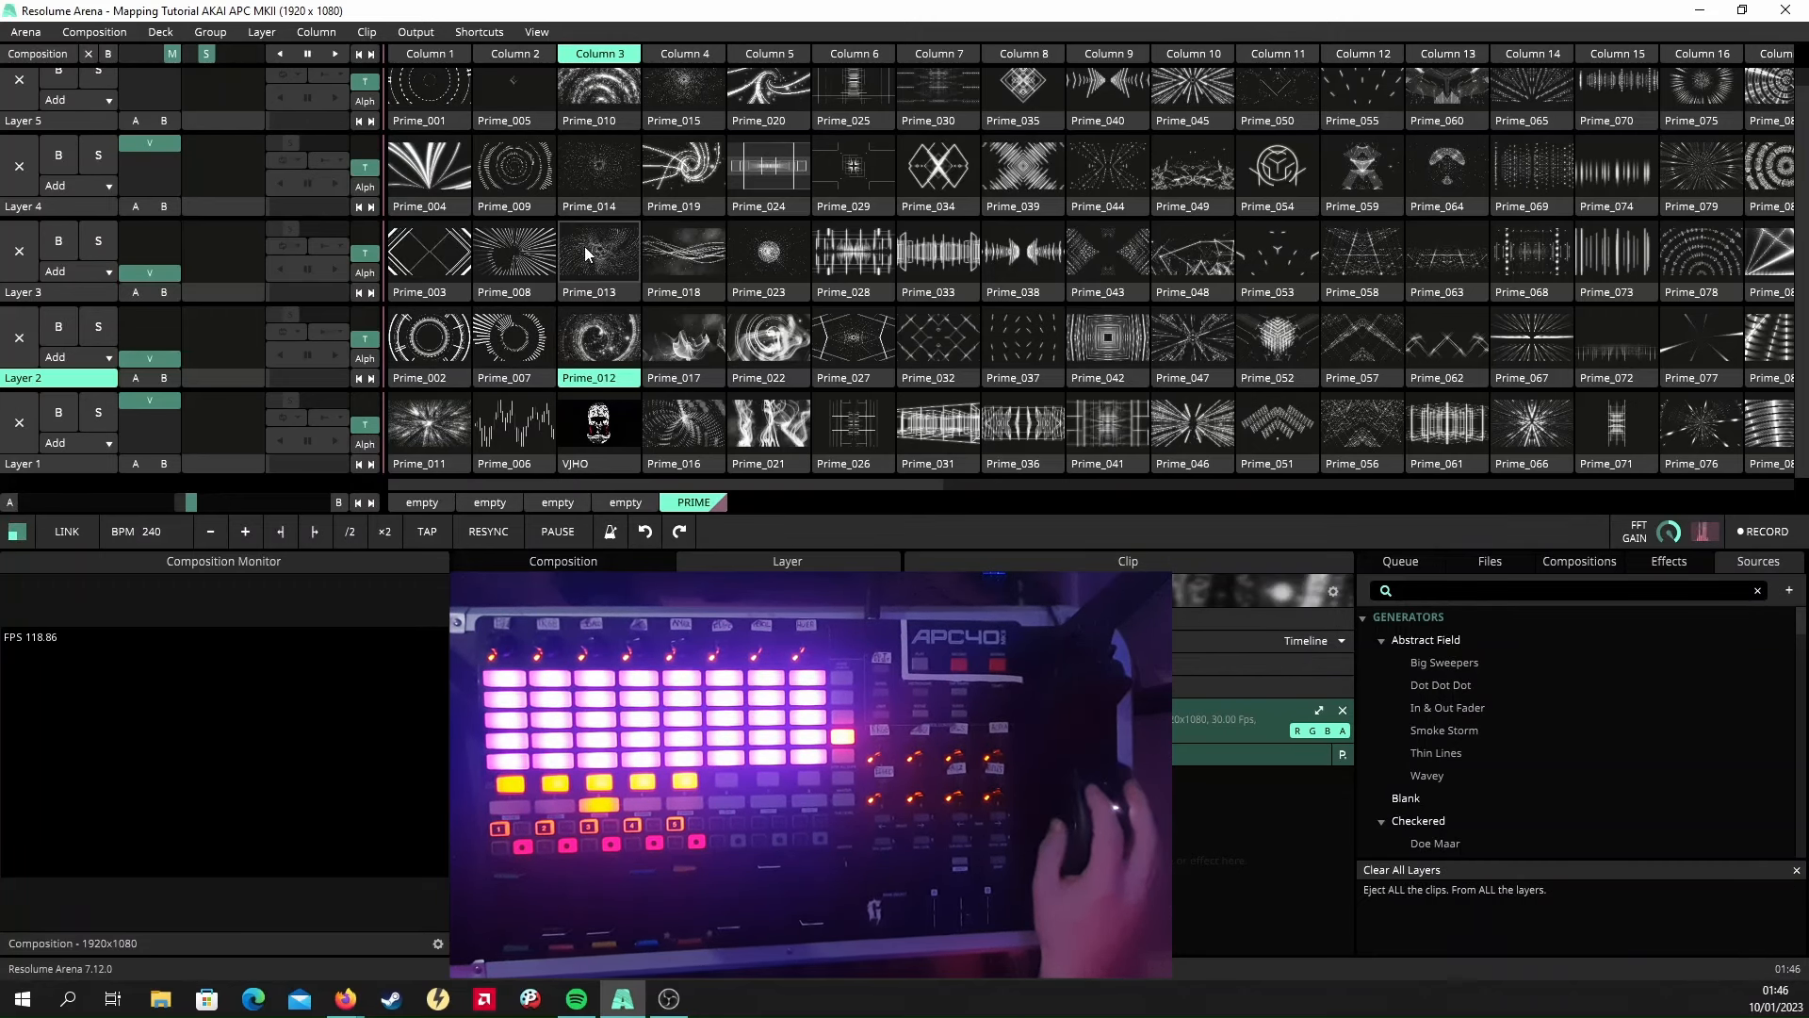
Eject the clips from all layers, map the composition's Clear All Layers control to note A1 on channel 1, and leave MIDI editing.
click(91, 55)
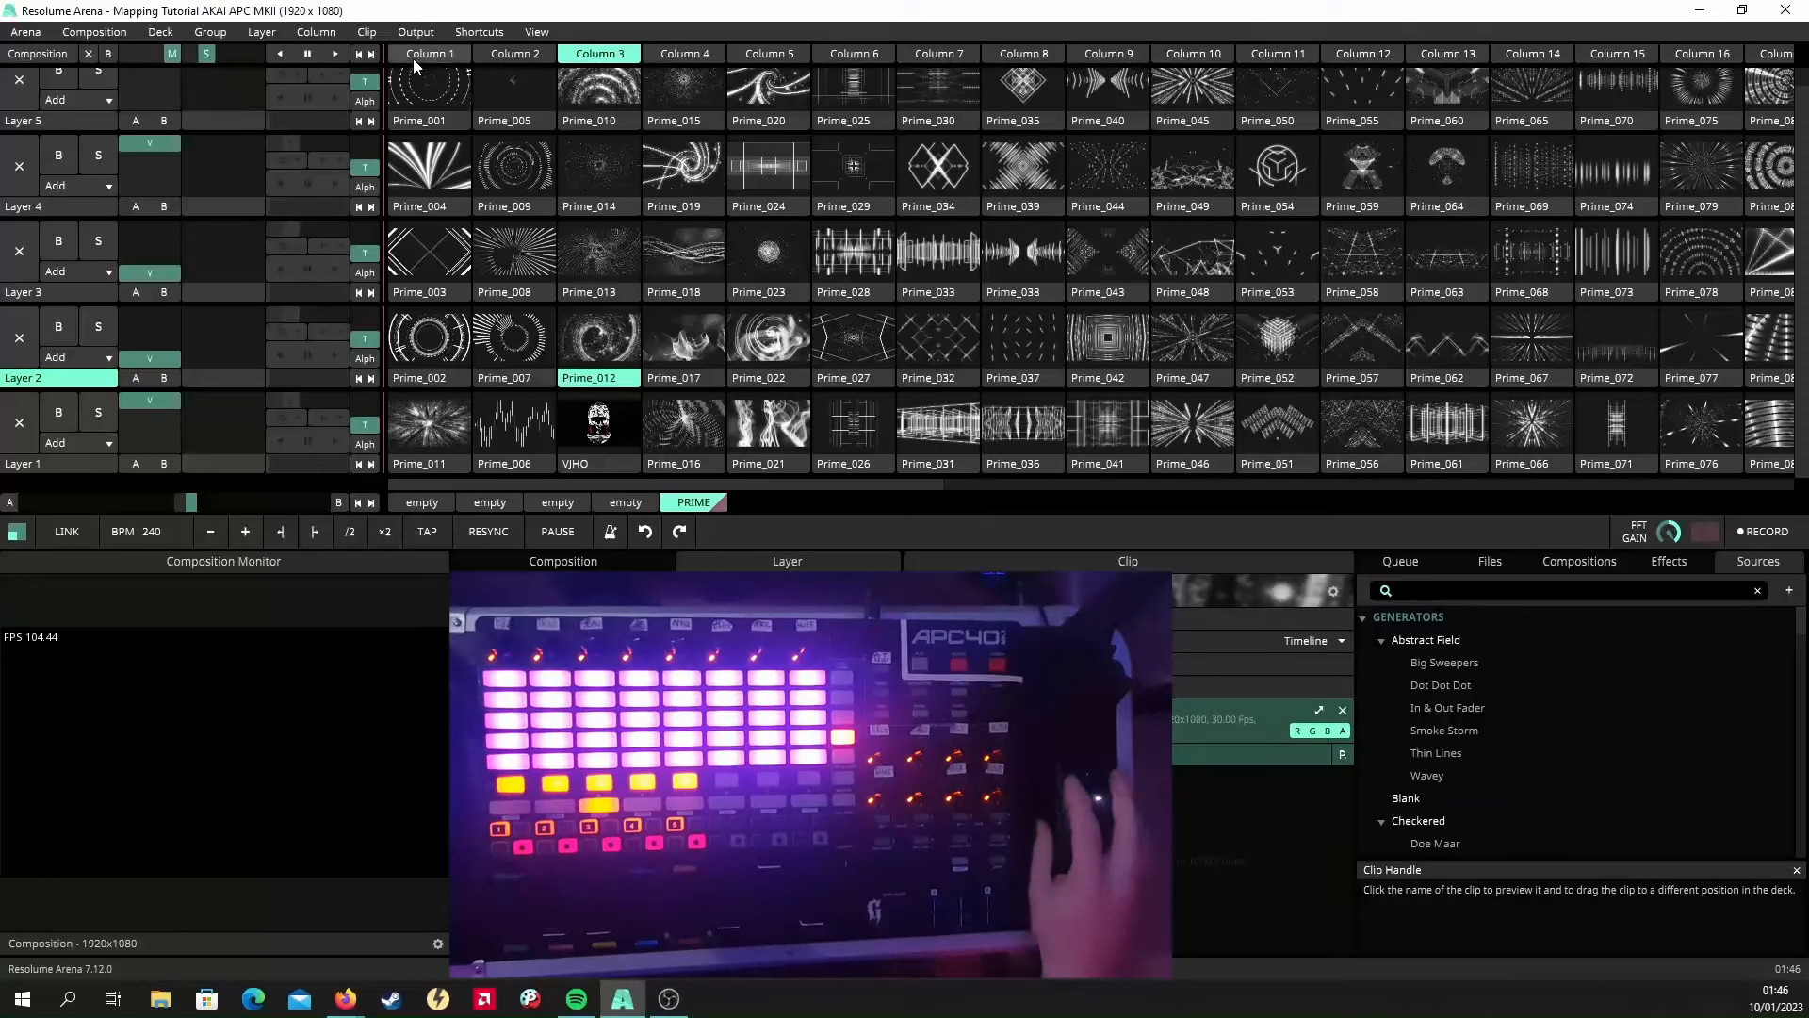
click(477, 34)
click(489, 76)
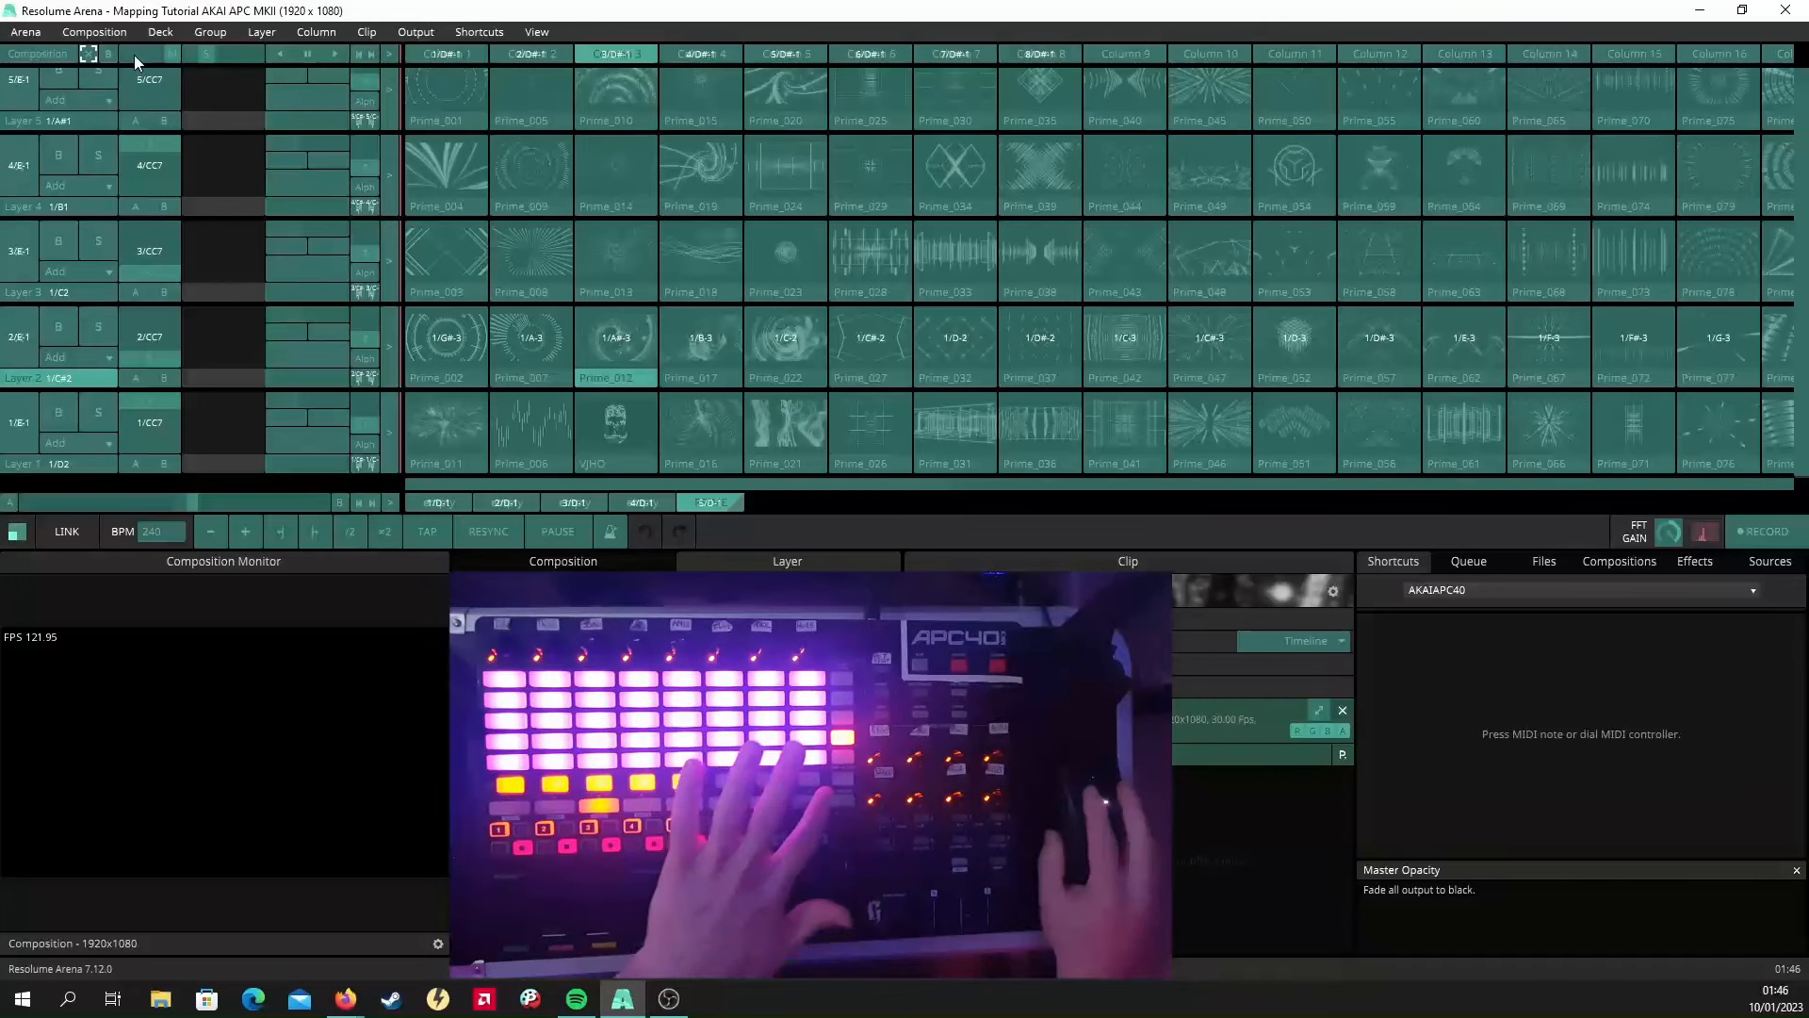
click(480, 32)
key(ctrl+m)
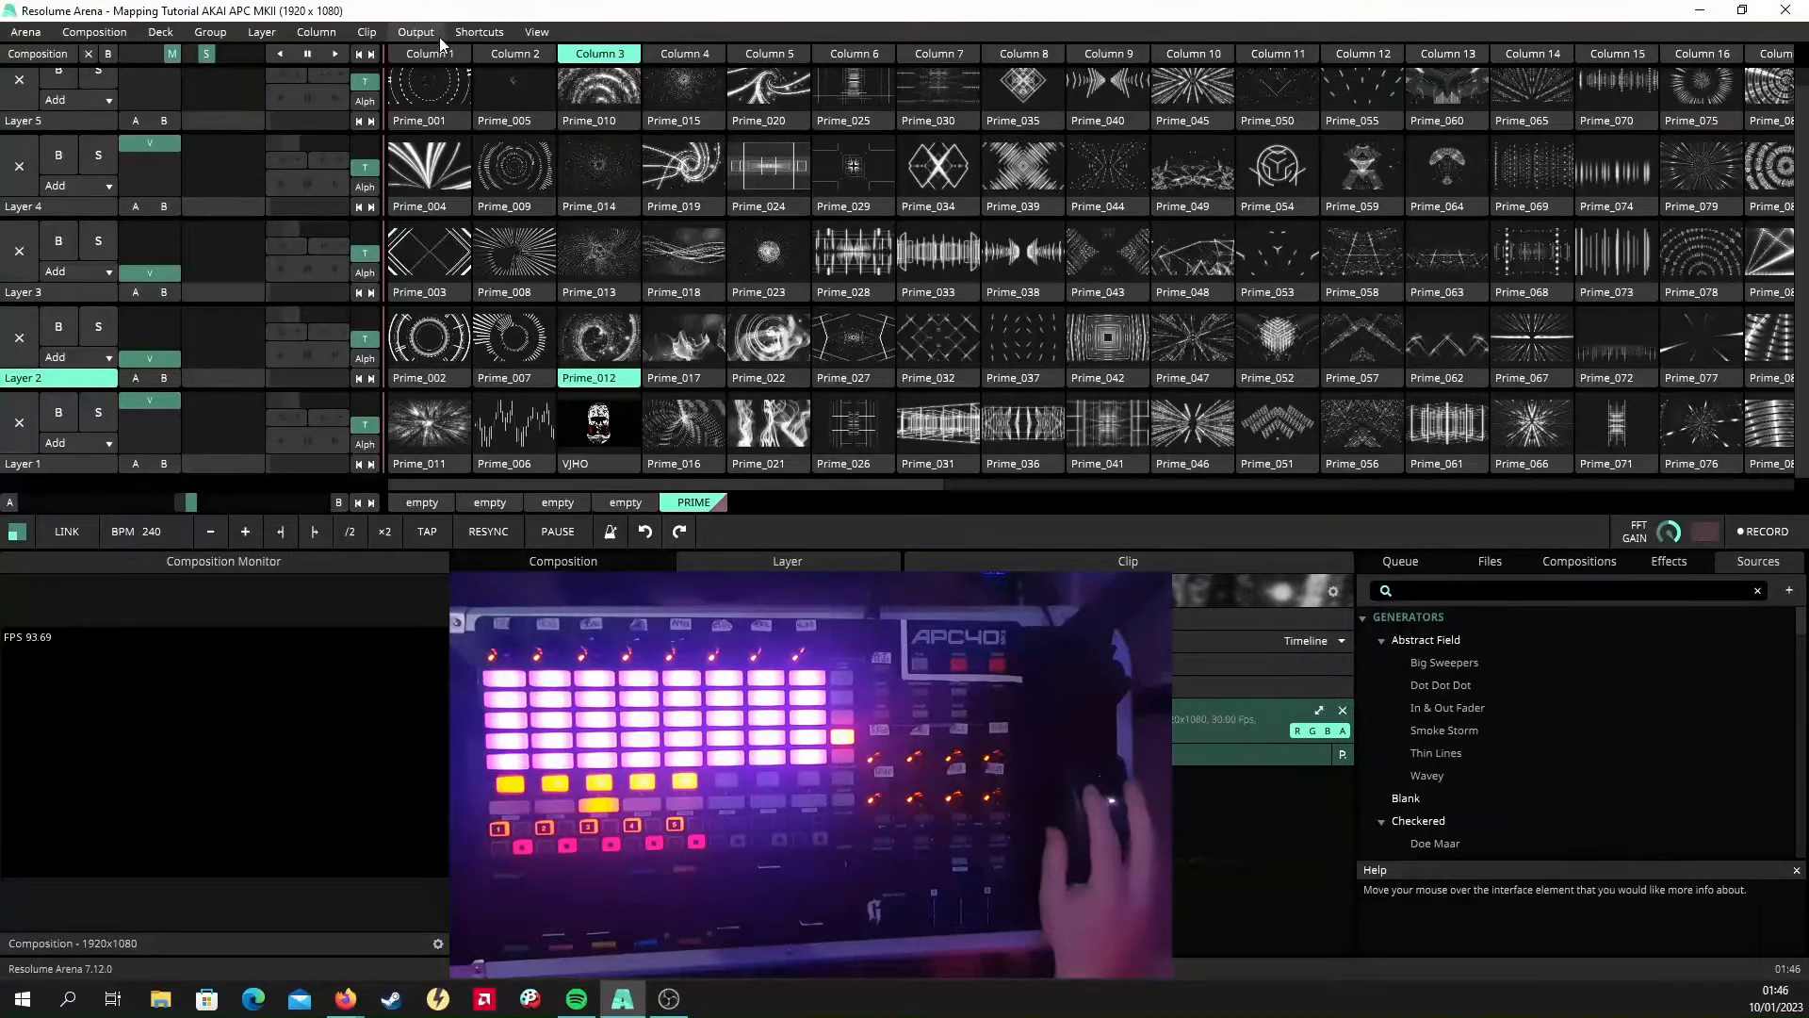
Map the Composition Master to CC 14 on channel 1, and leave MIDI editing.
click(468, 32)
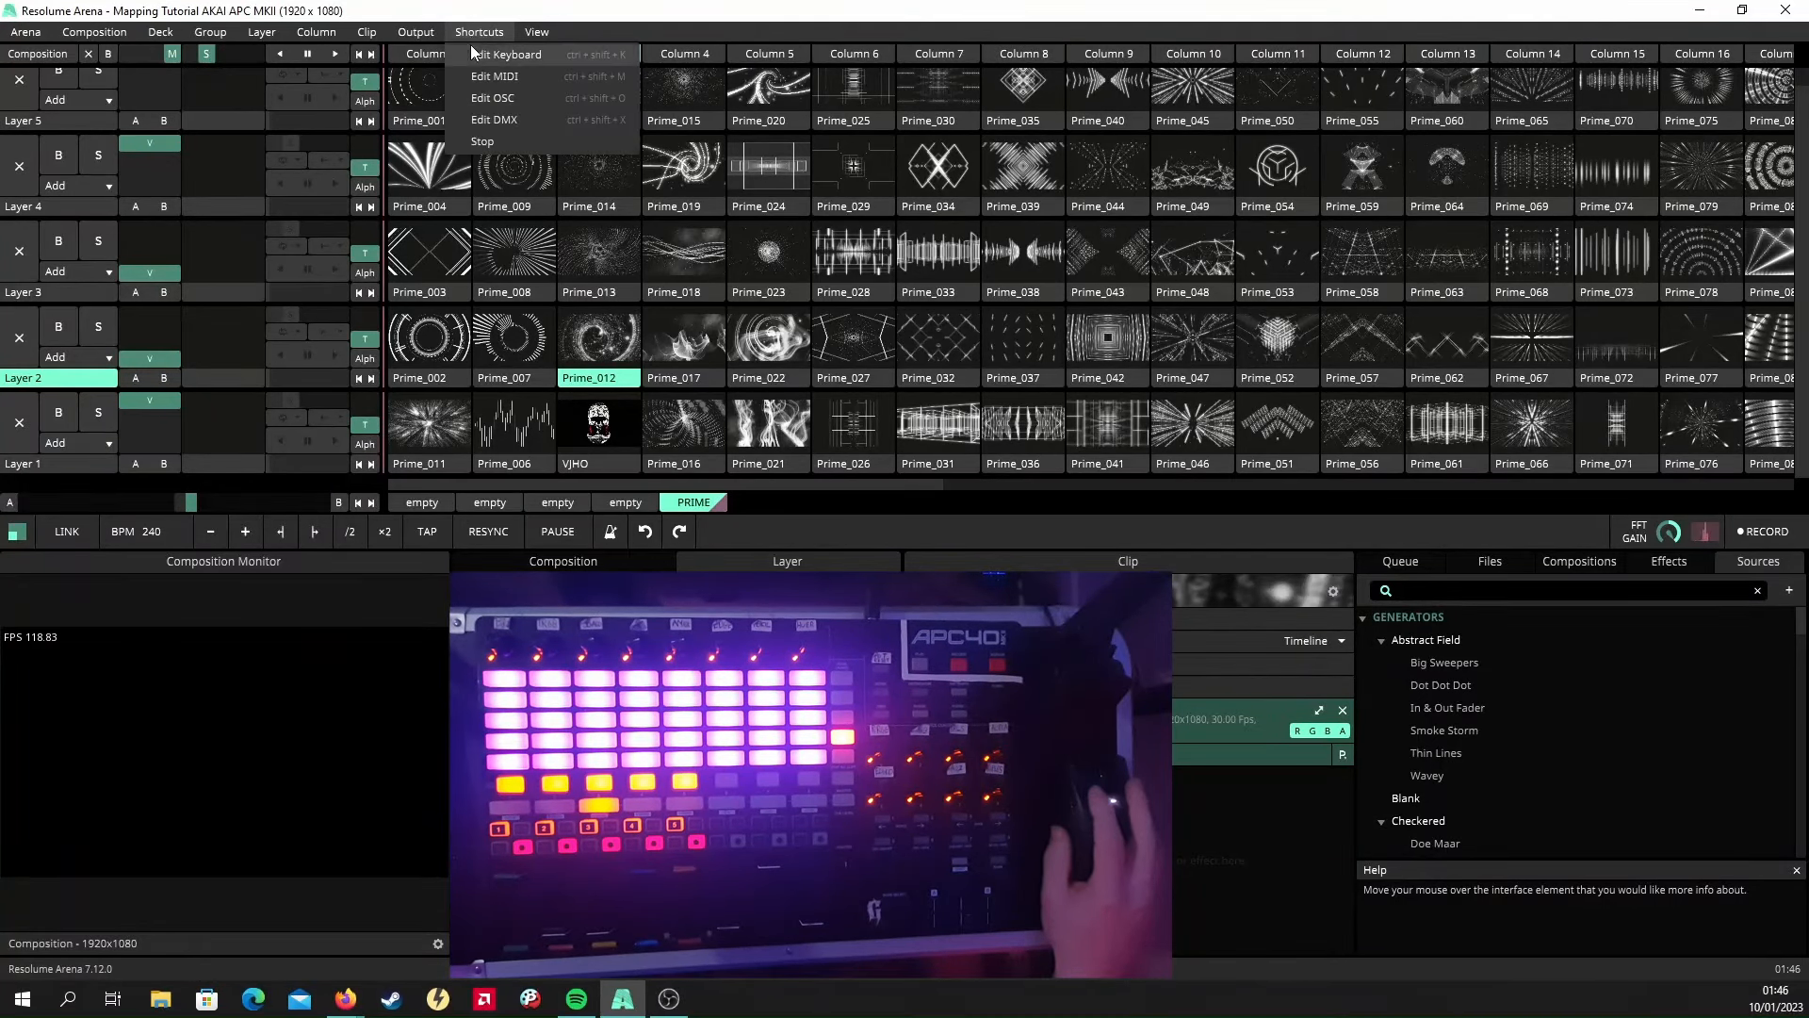
click(472, 69)
click(162, 54)
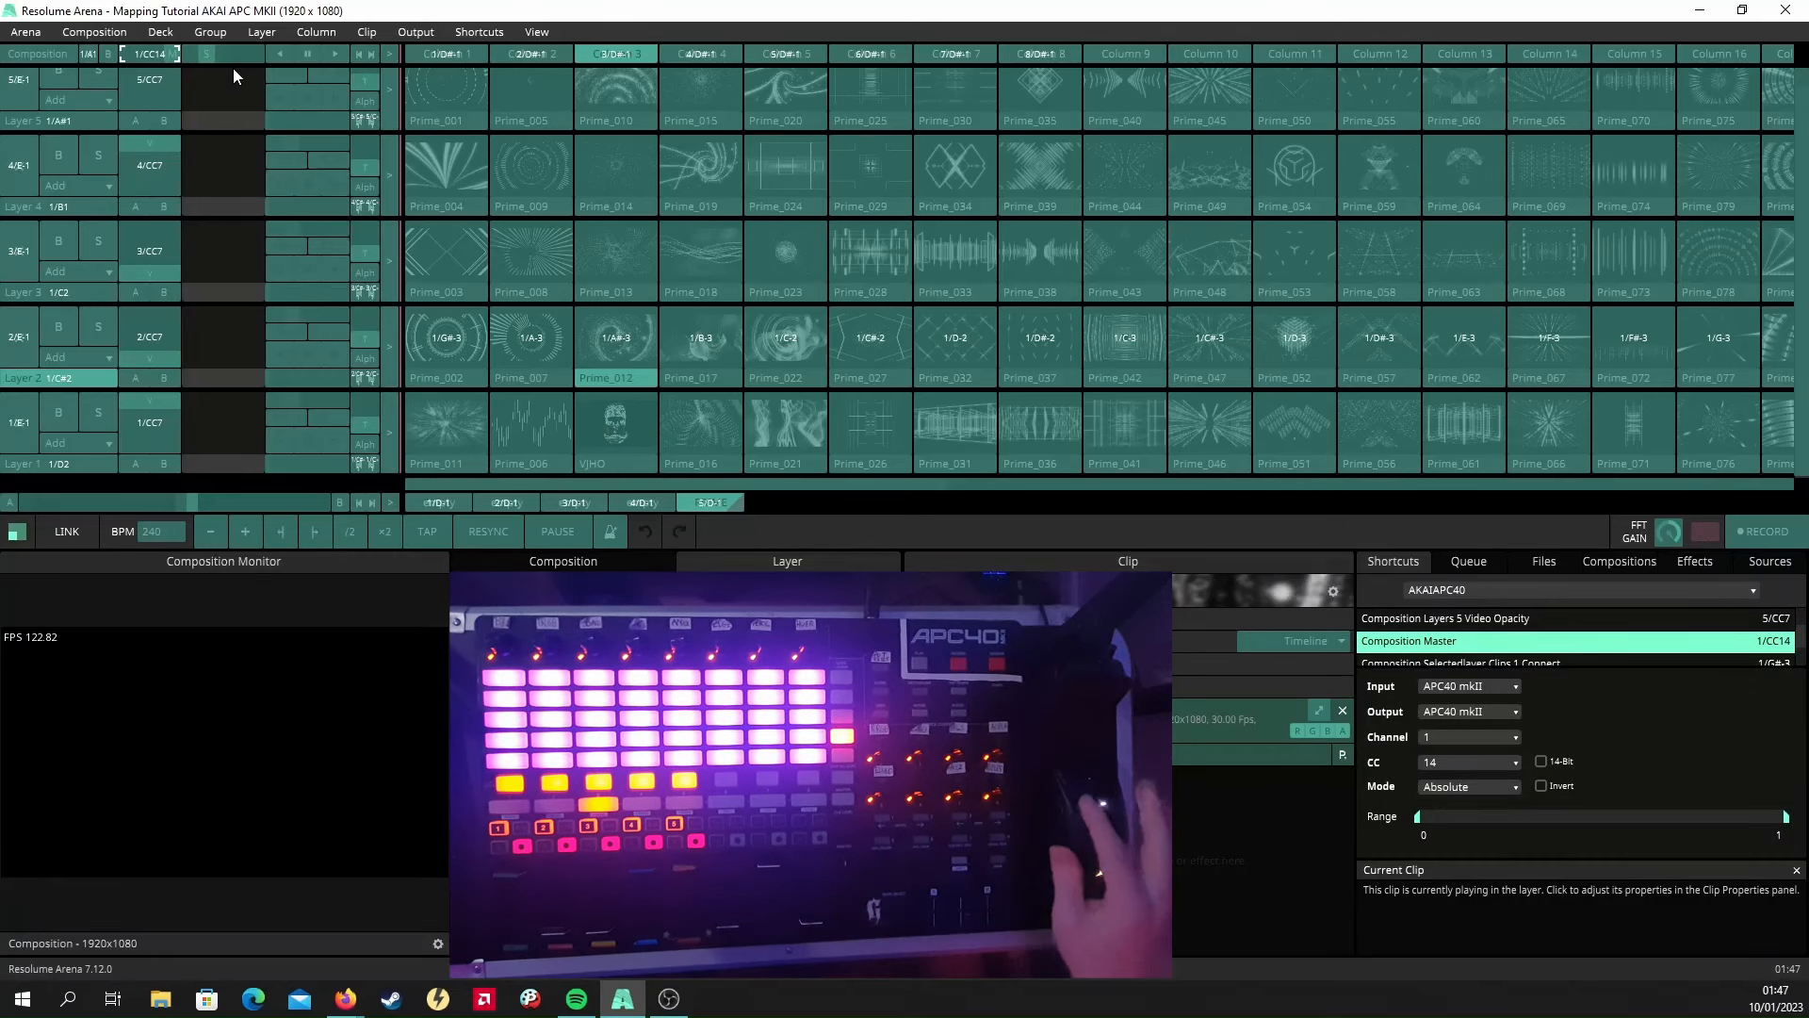
click(478, 32)
click(487, 150)
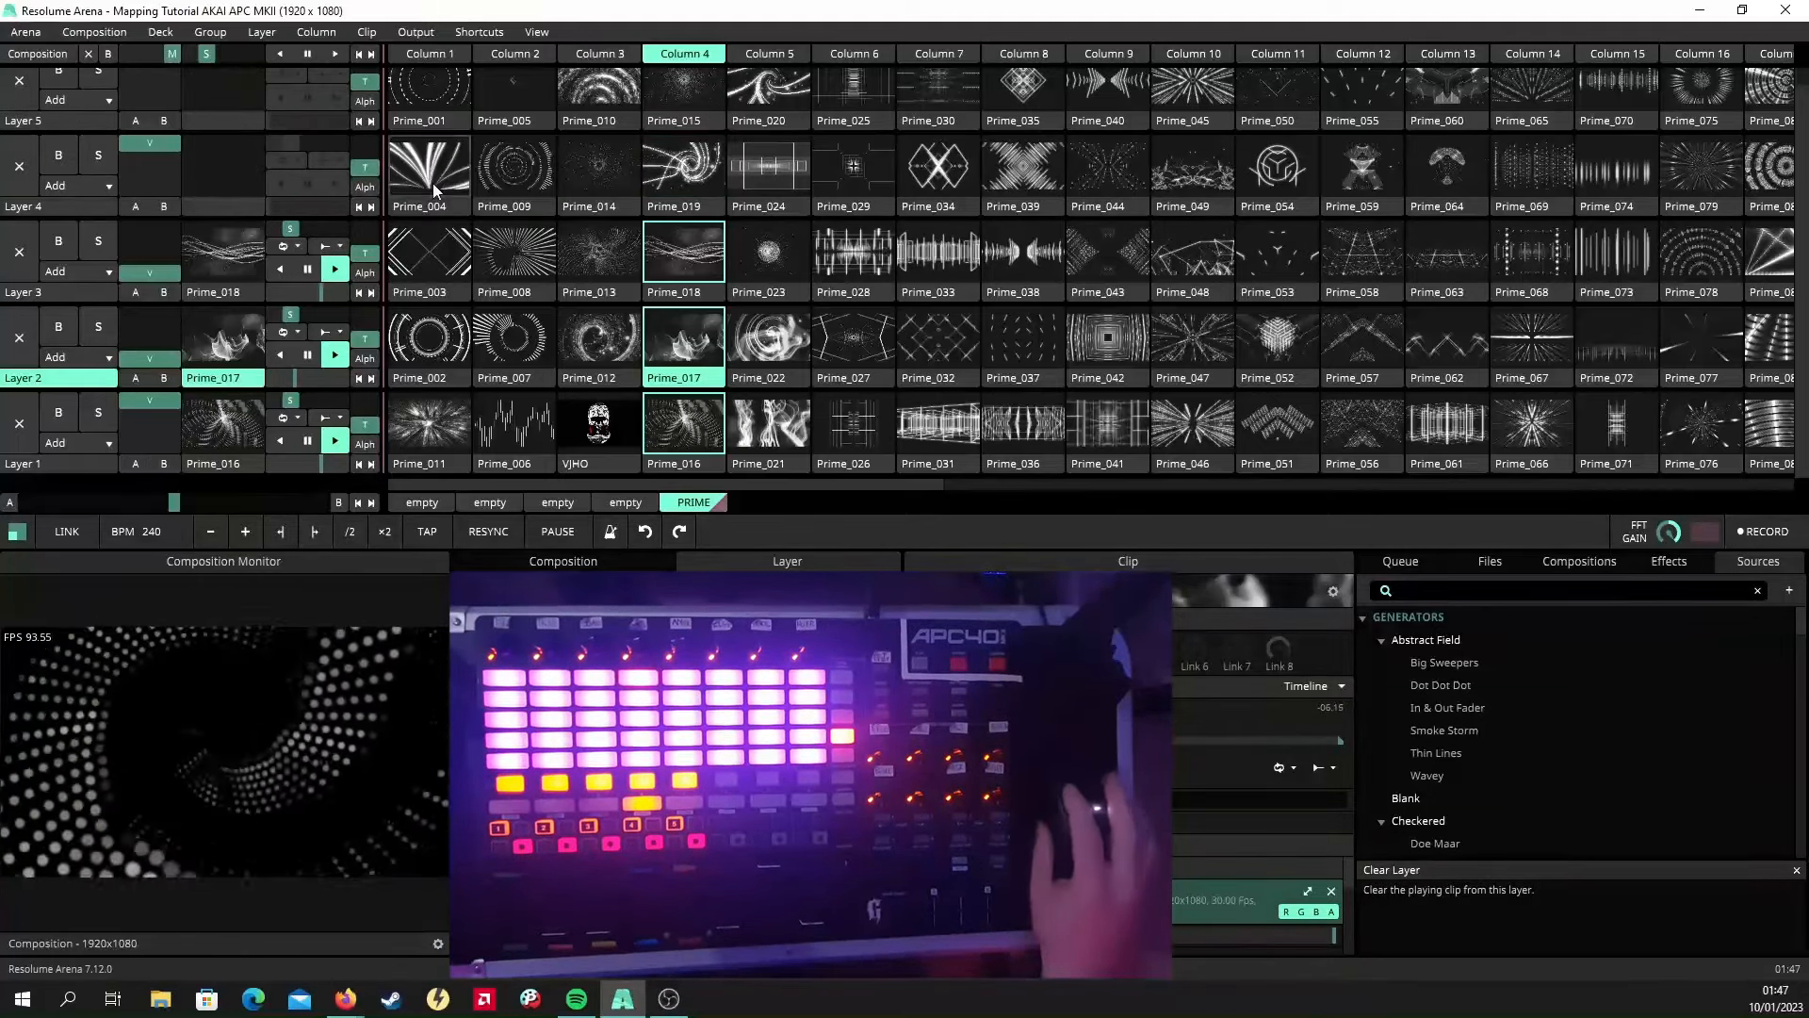
Map the composition crossfader to CC 15 on channel 1, and leave MIDI editing.
click(482, 32)
click(517, 77)
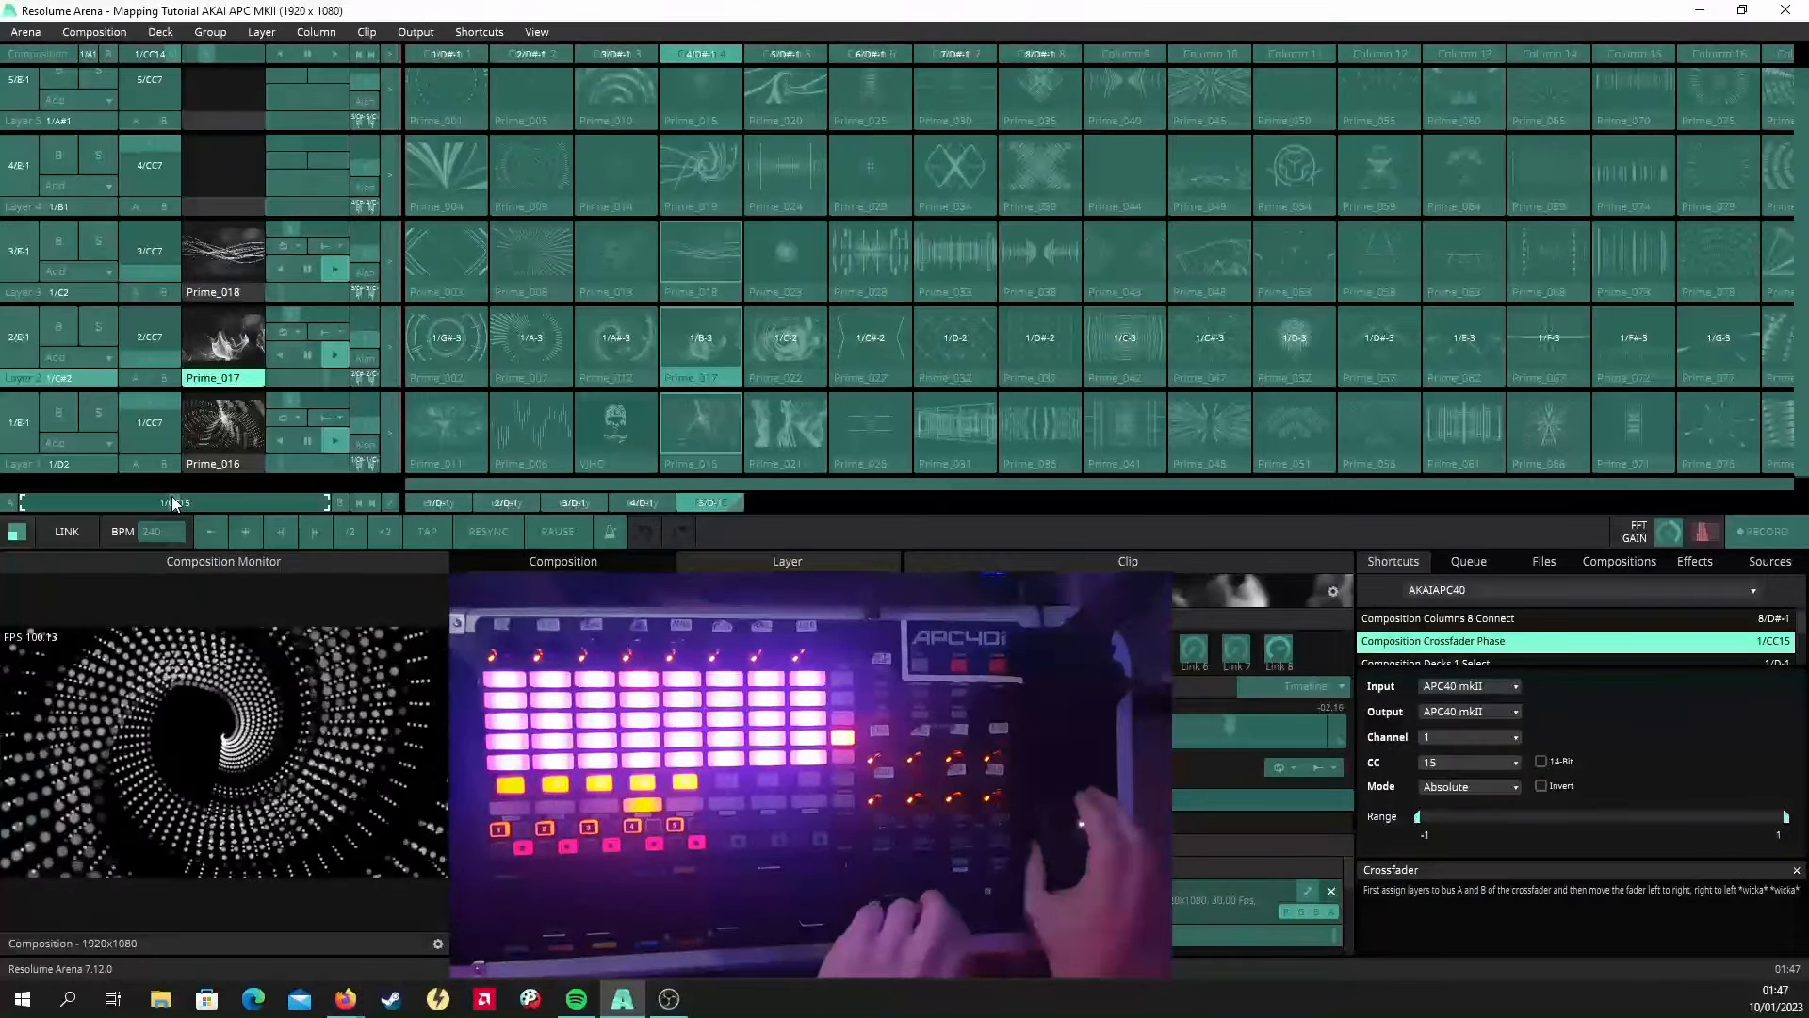
click(481, 32)
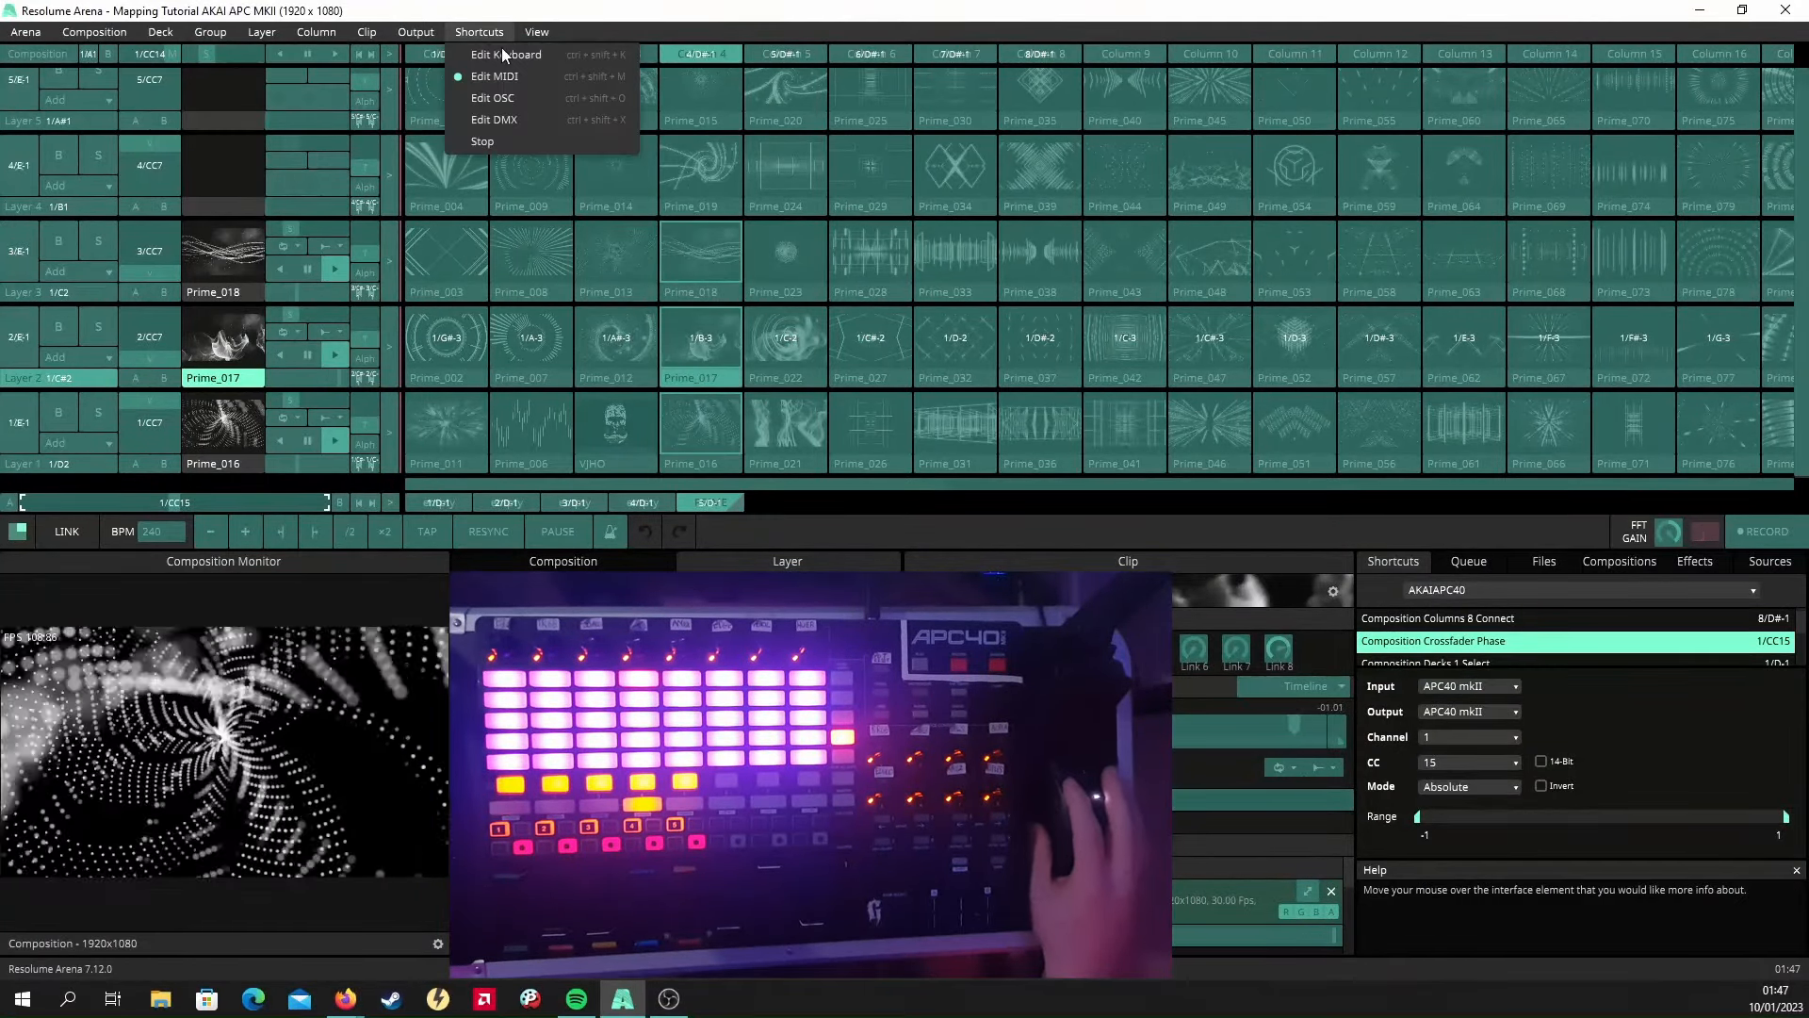
click(523, 149)
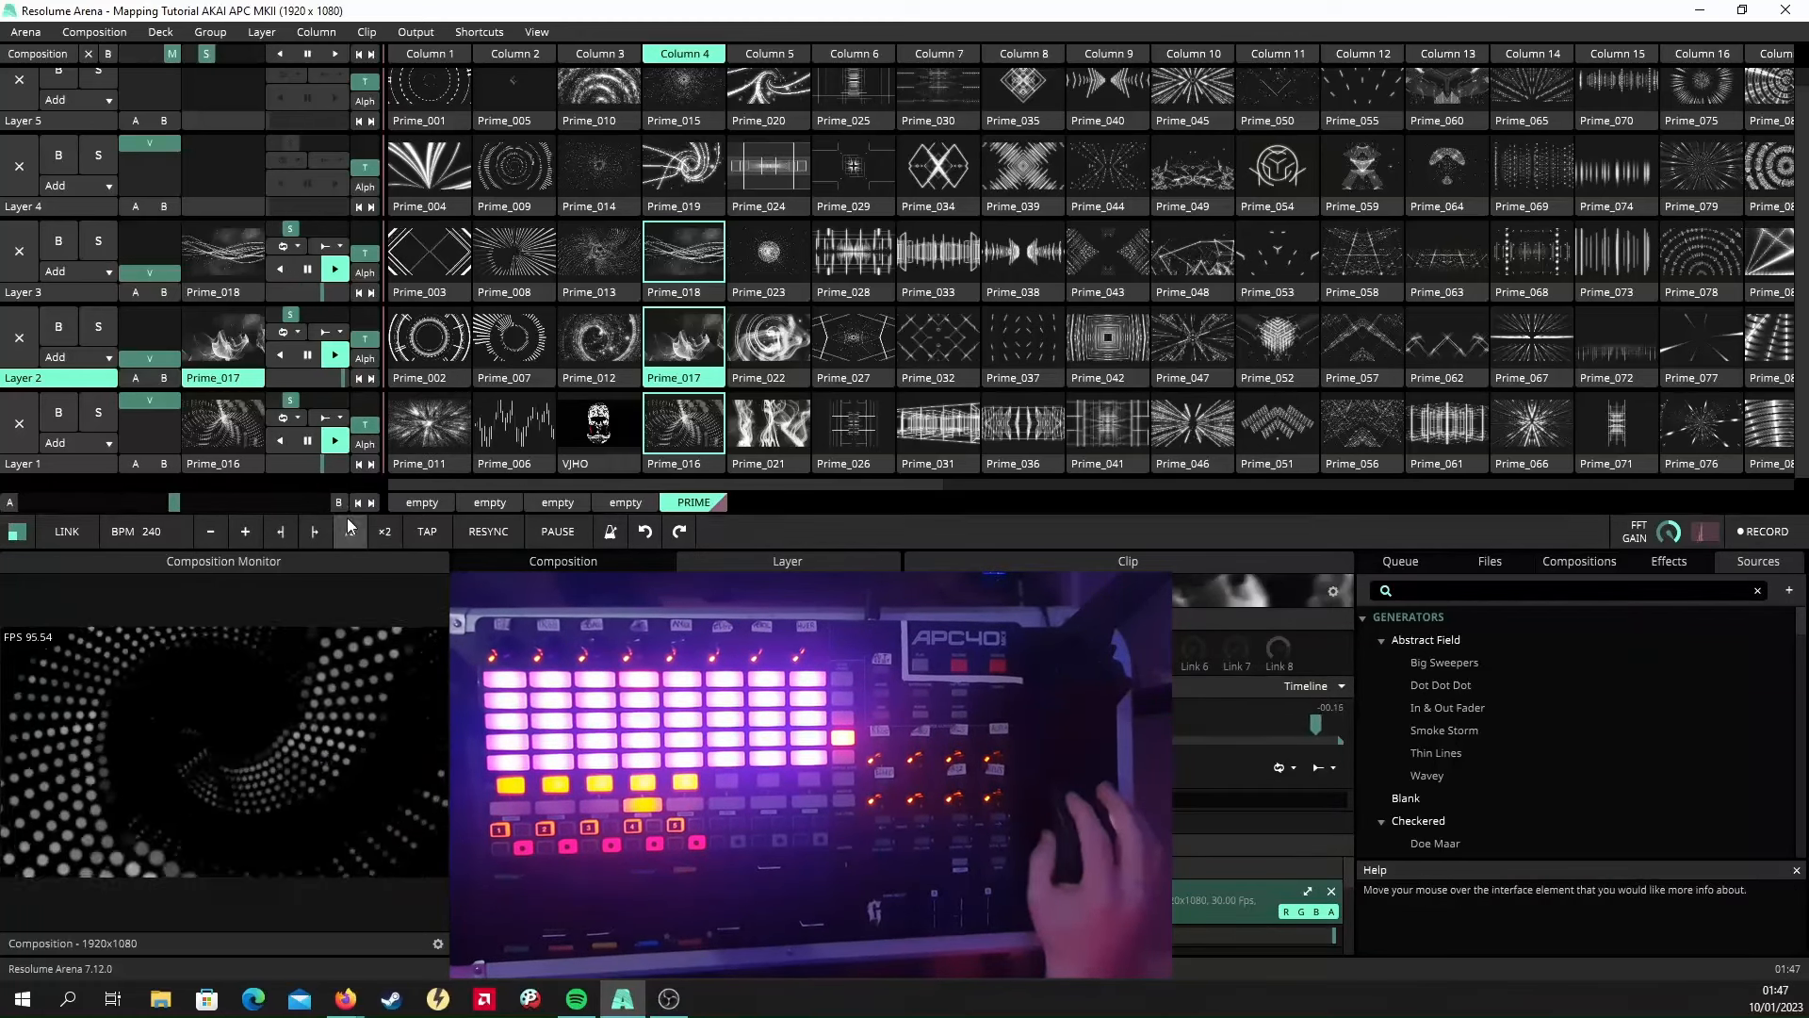
Set the composition's BPM by tapping the tempo four times.
click(429, 531)
click(431, 531)
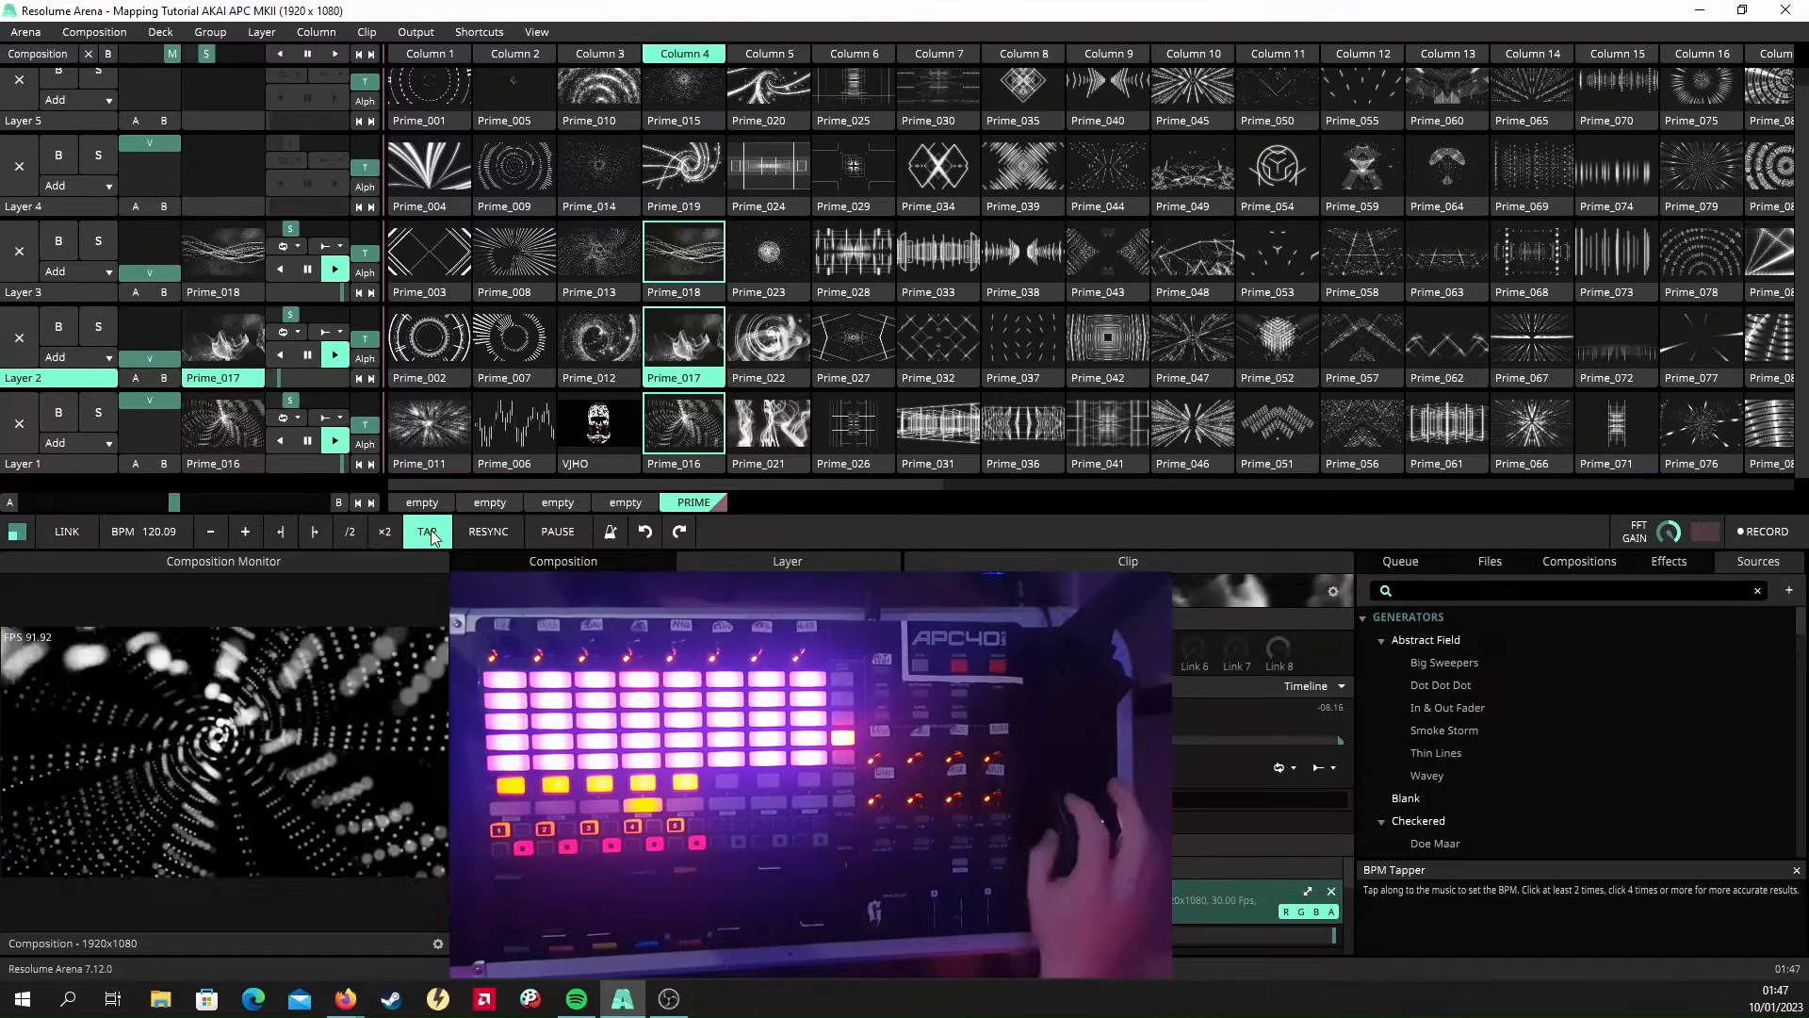
click(432, 530)
click(432, 530)
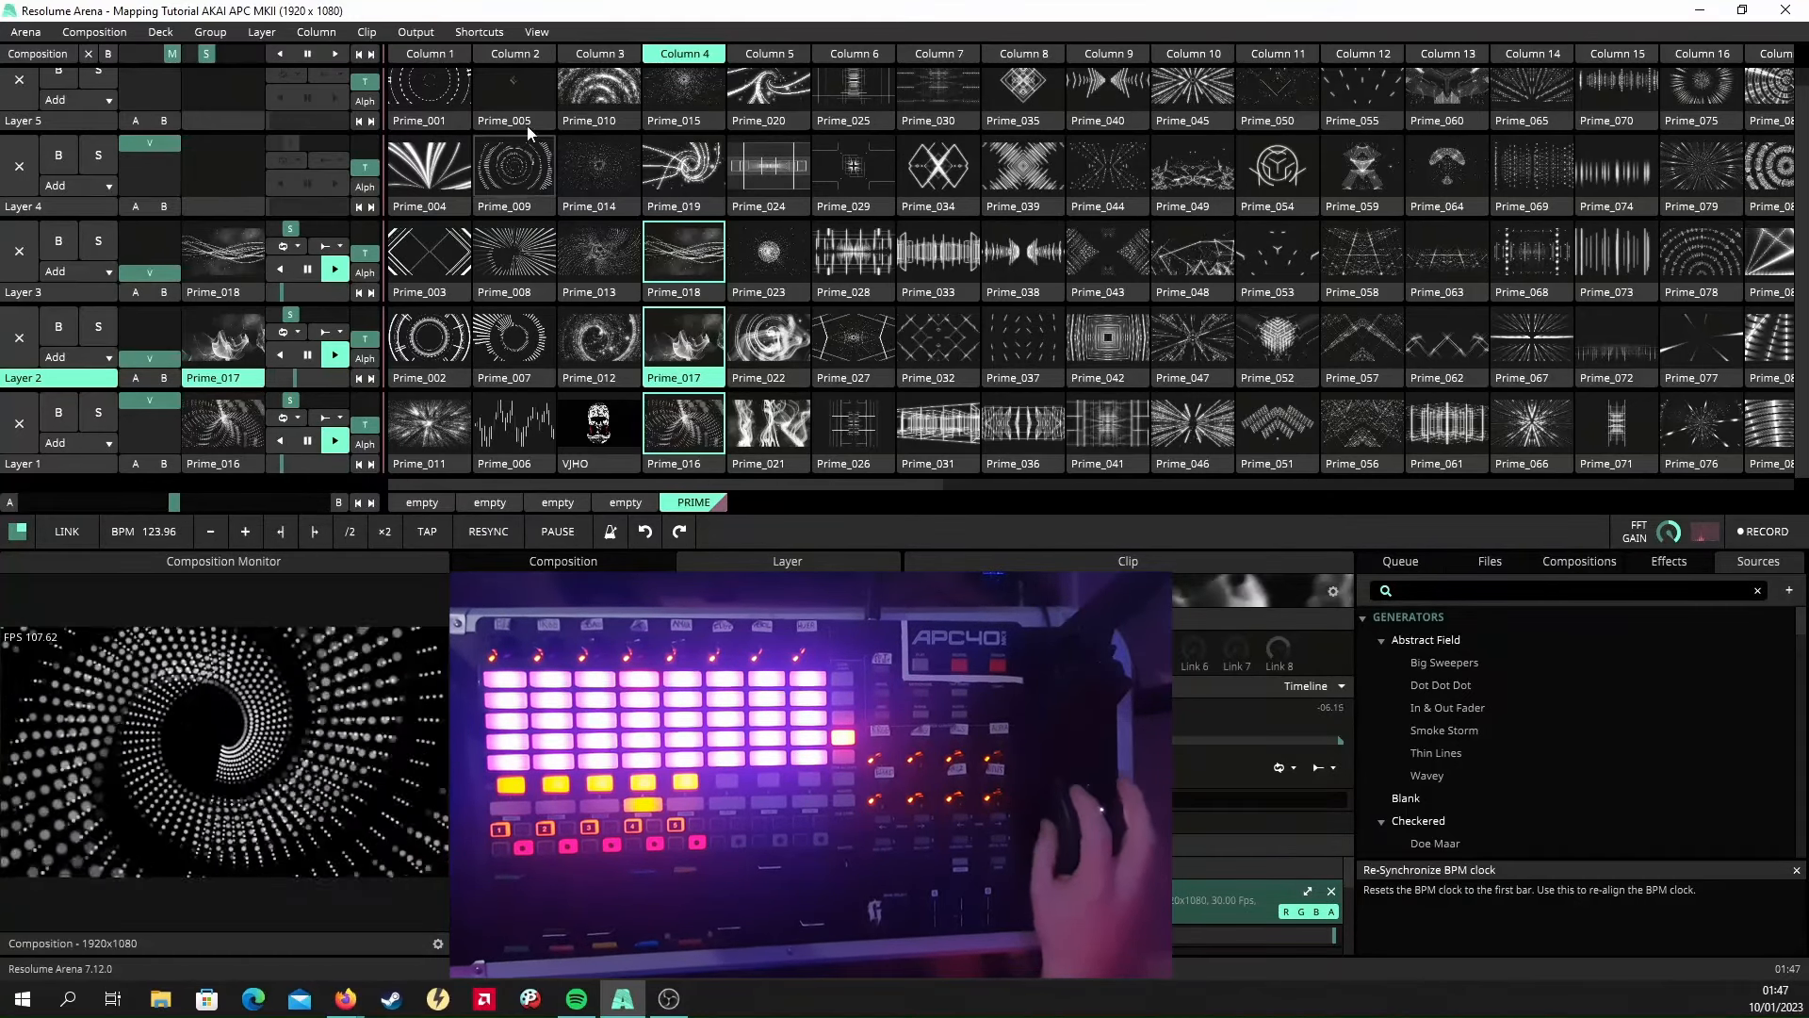
Map the BPM tapper to note A2 on channel 1 and Resync to its own controller button, and leave MIDI editing.
click(490, 33)
click(519, 79)
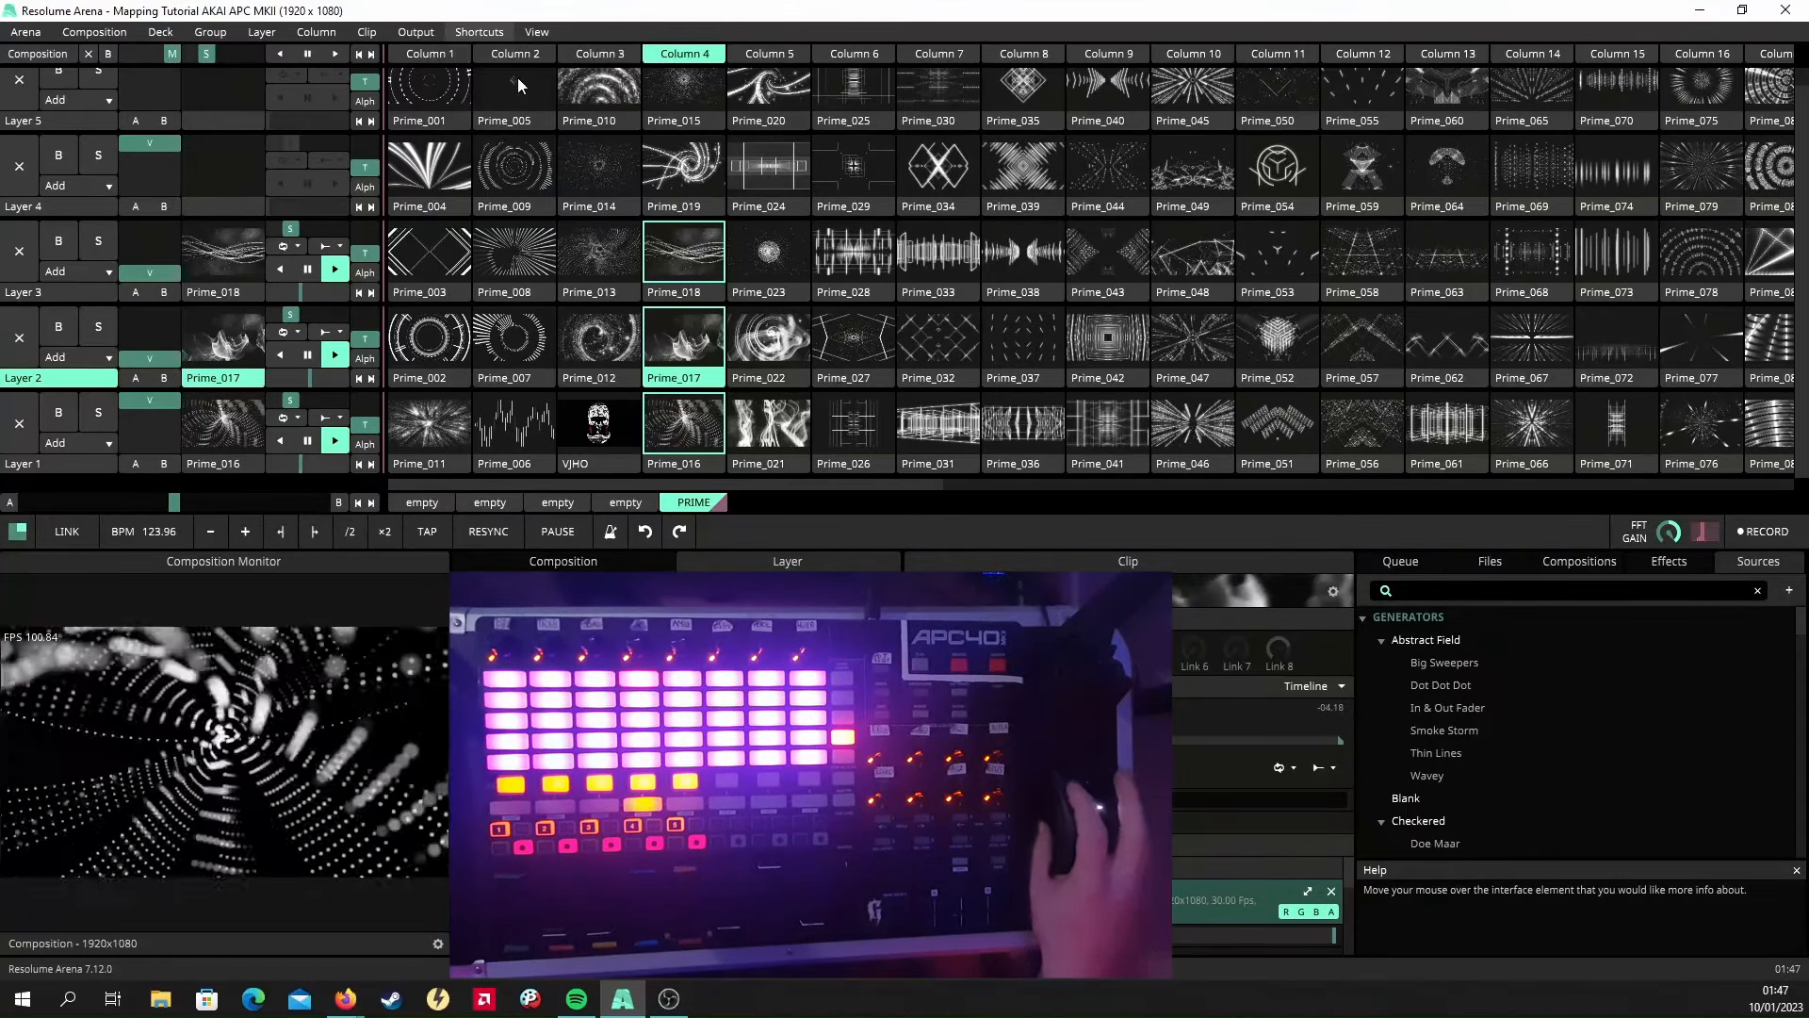
click(439, 534)
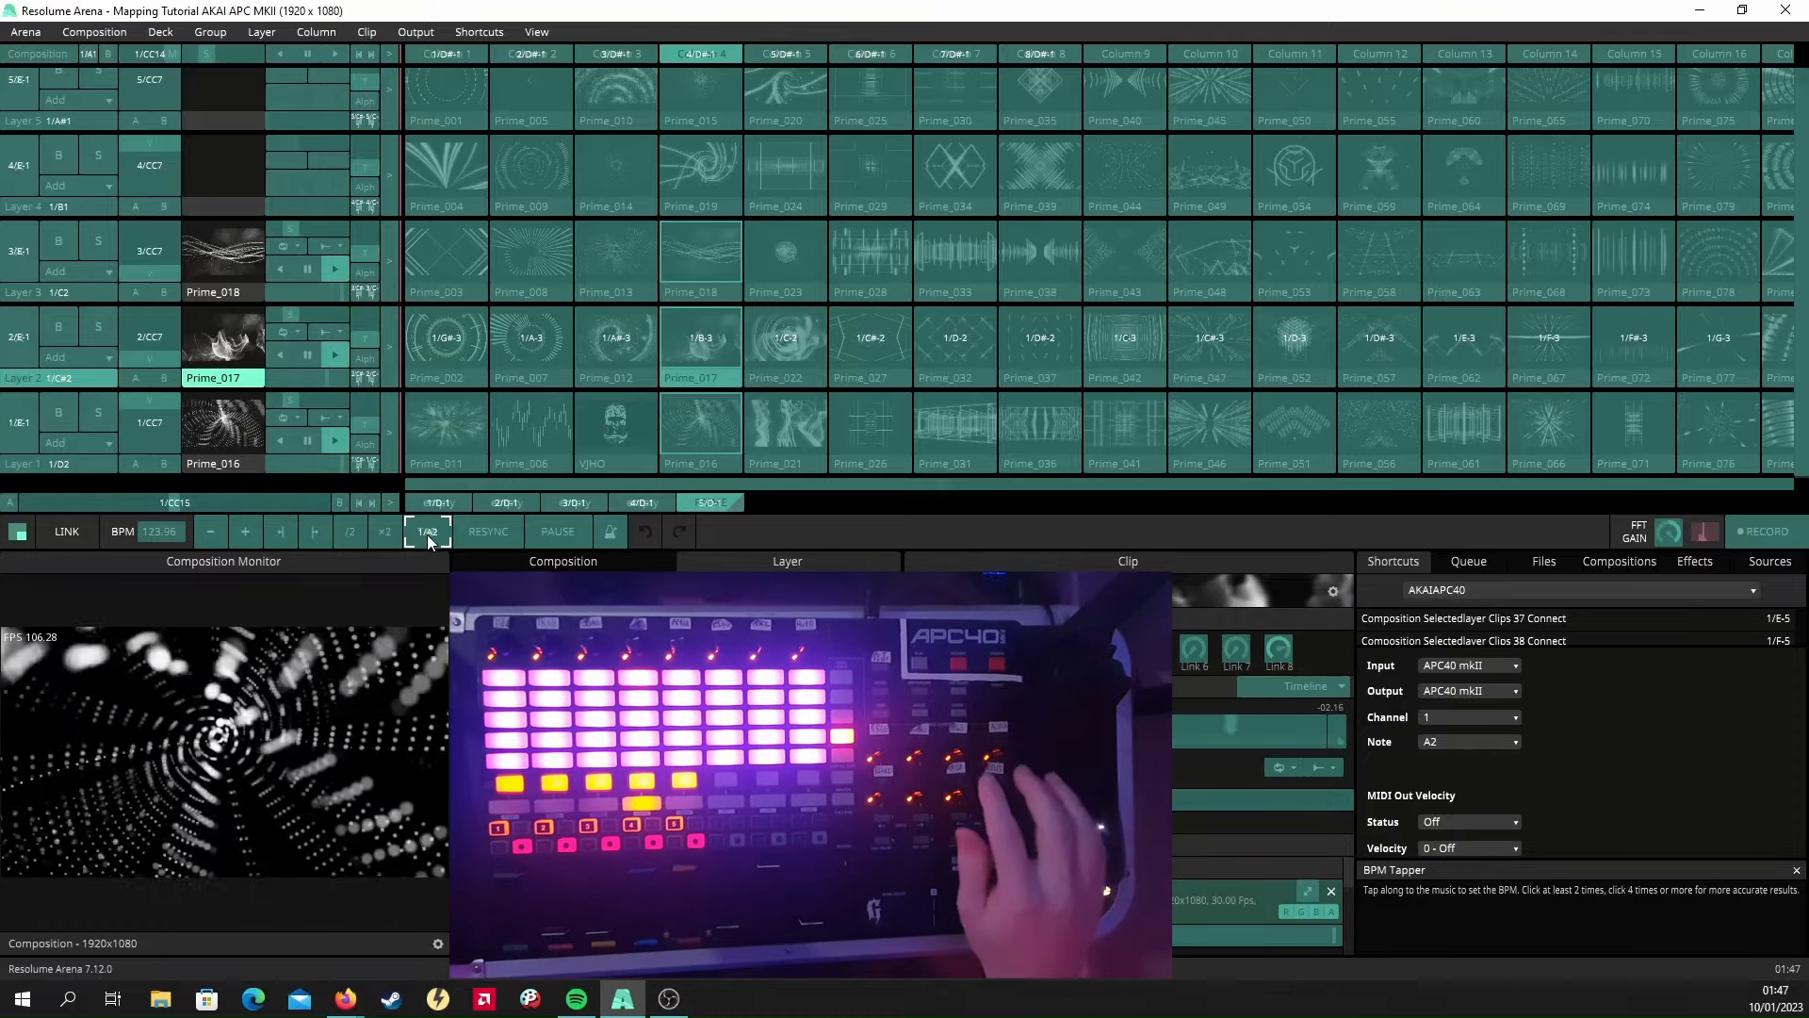
click(501, 533)
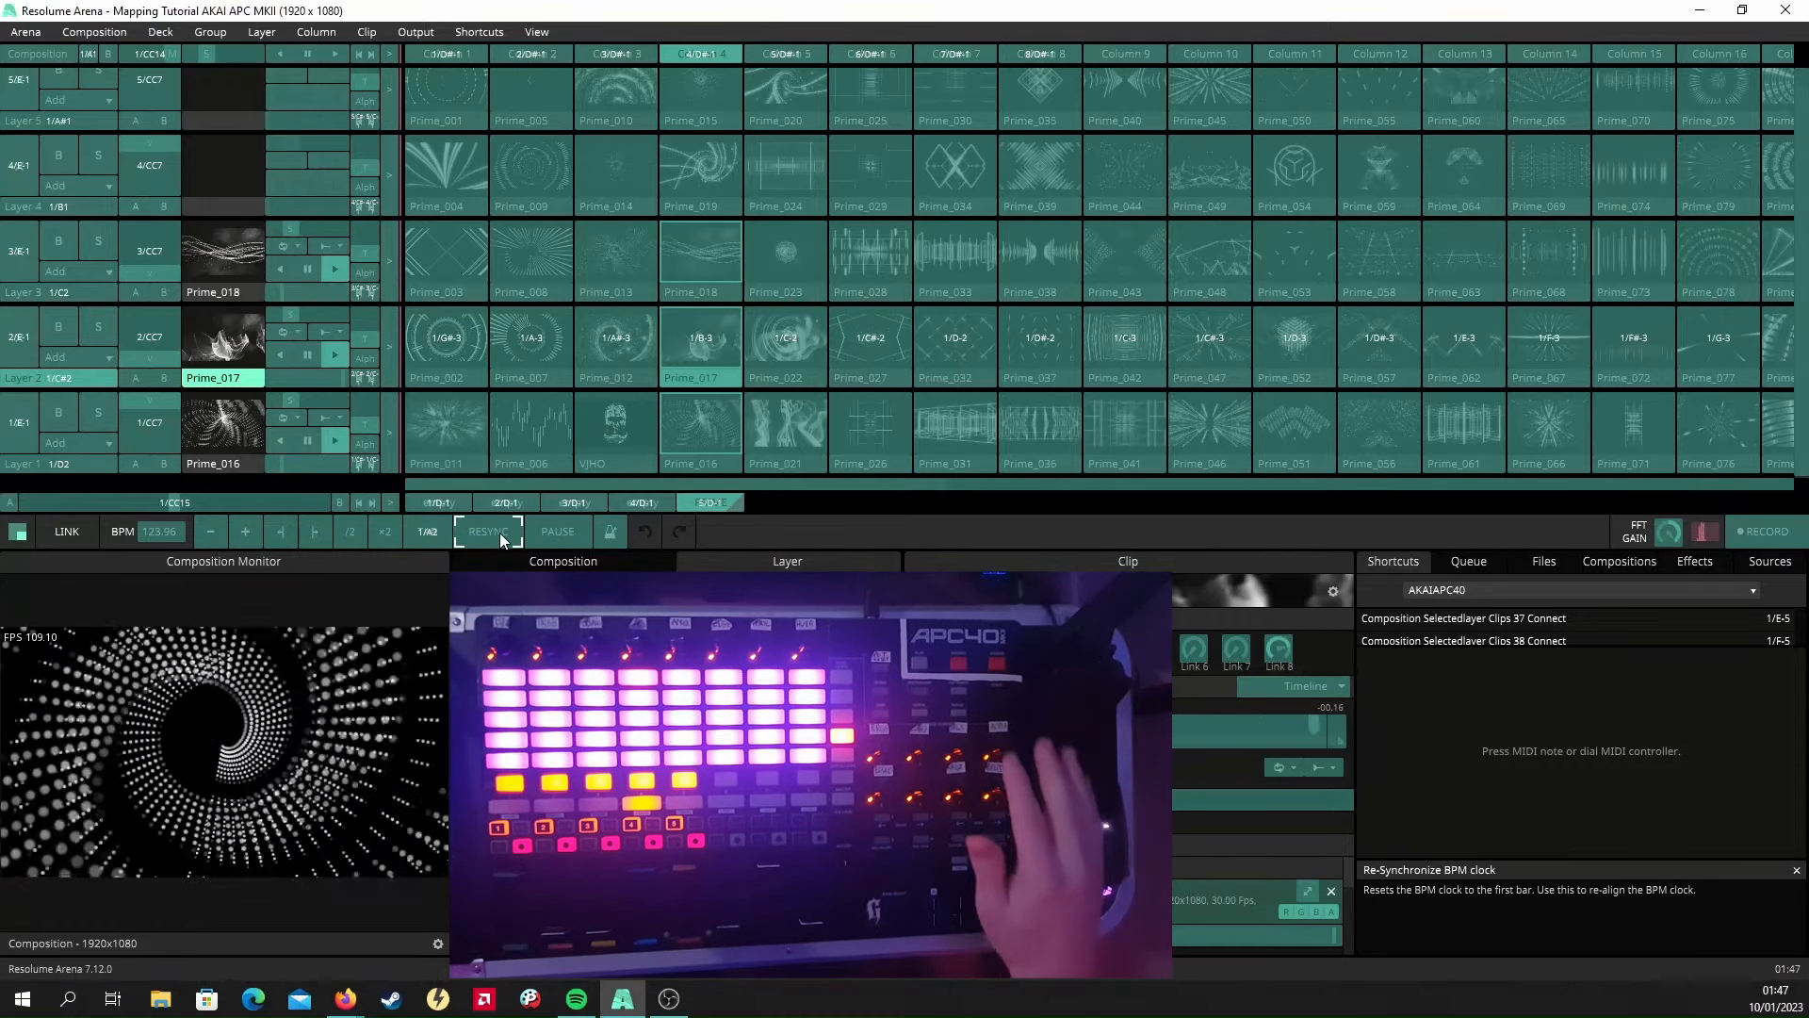
click(479, 32)
click(503, 141)
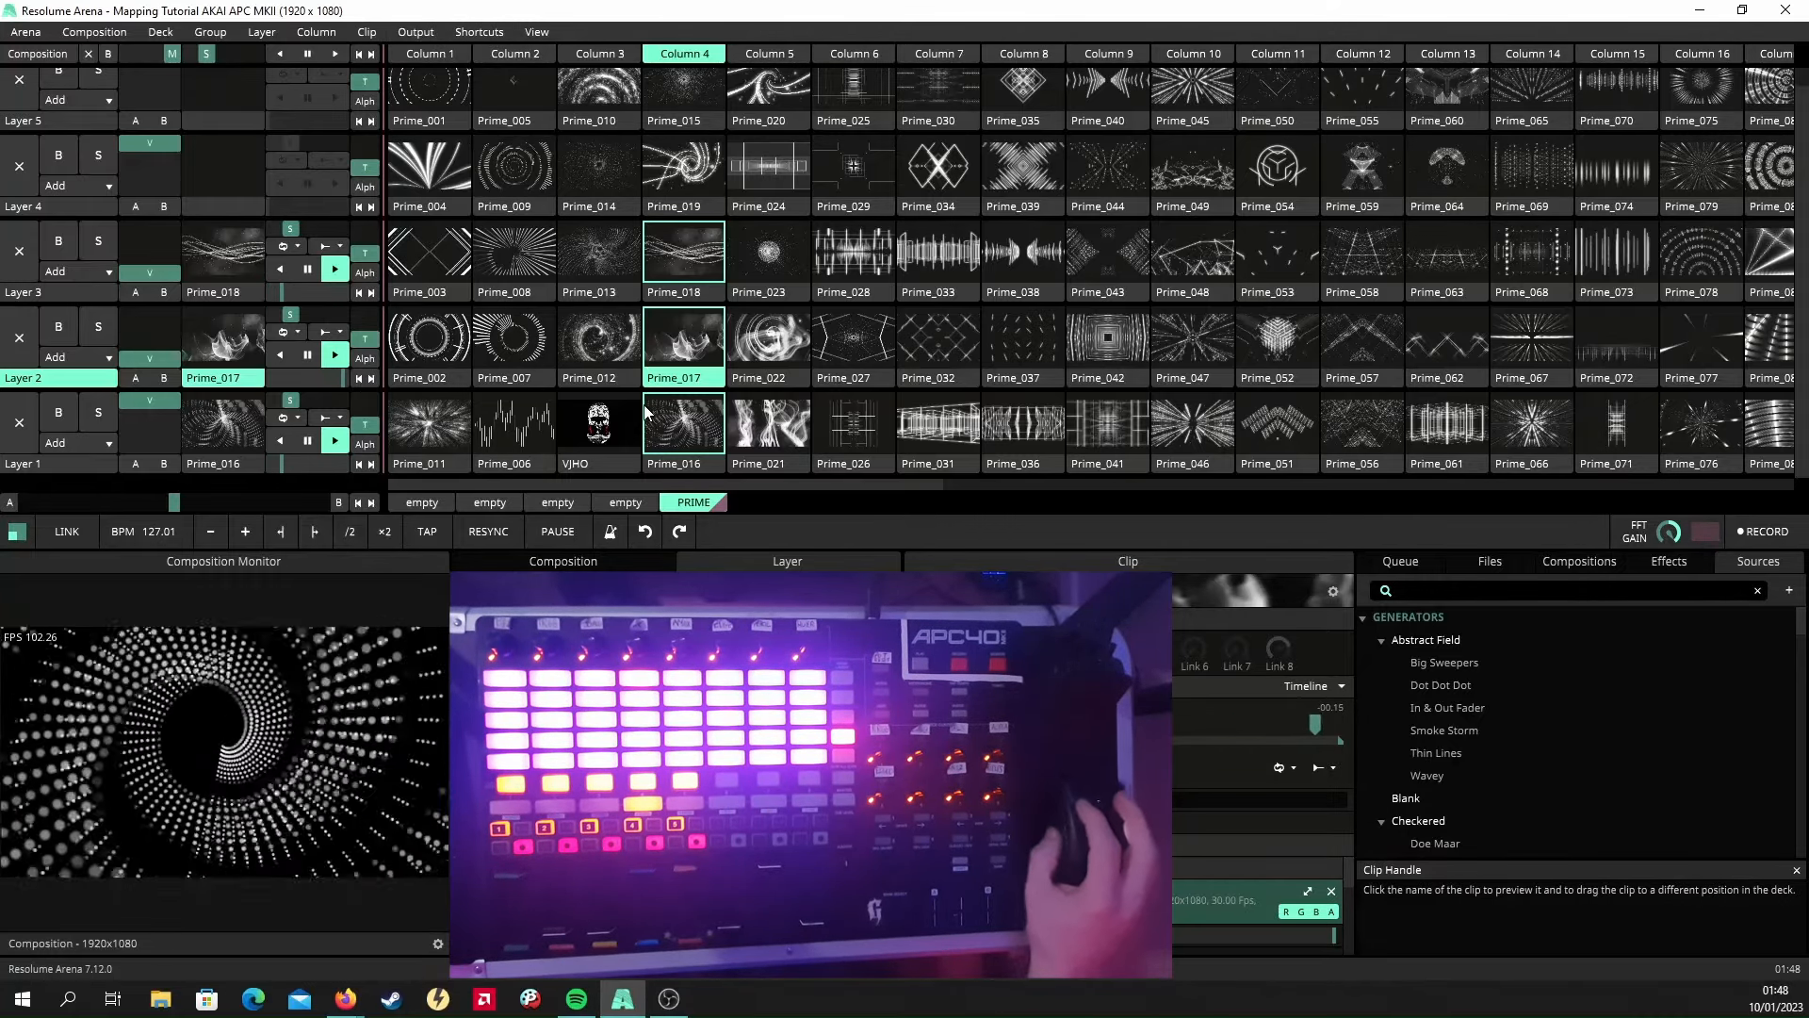
Map the clip grid's horizontal scroll to CC 47 on channel 1 in Relative mode, and leave MIDI editing.
drag(671, 488, 694, 377)
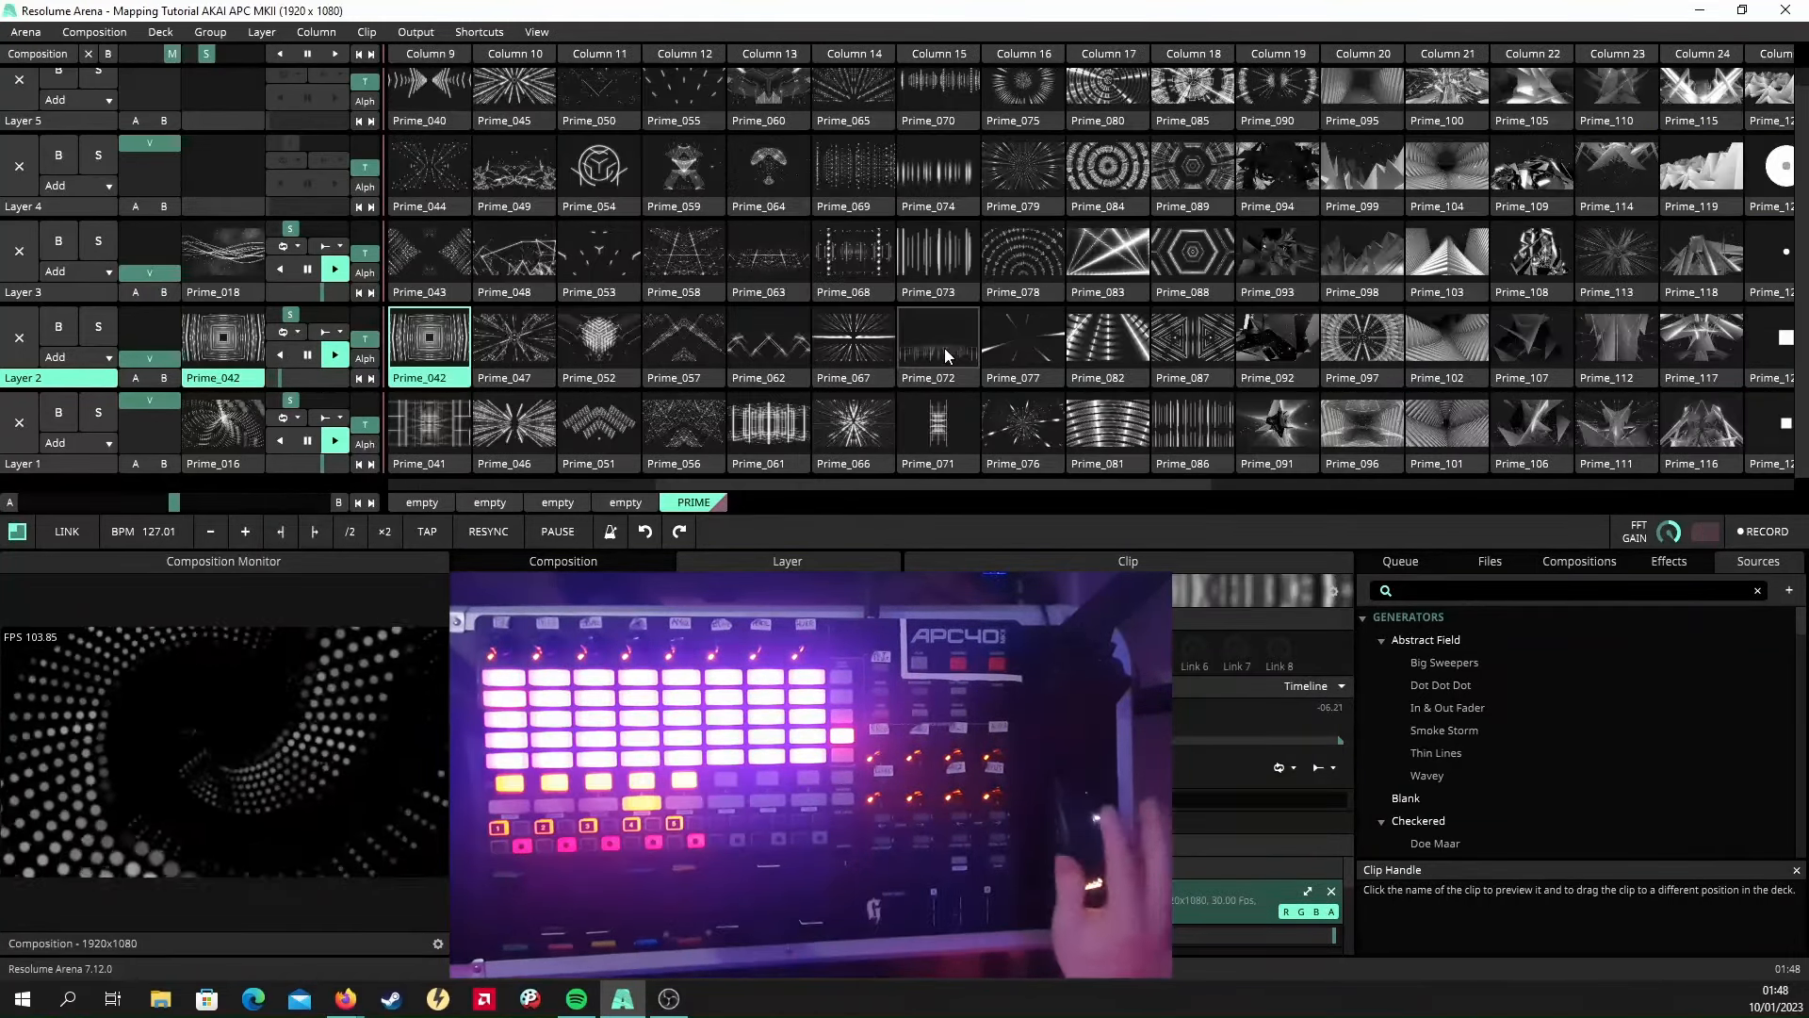
drag(1116, 486, 754, 488)
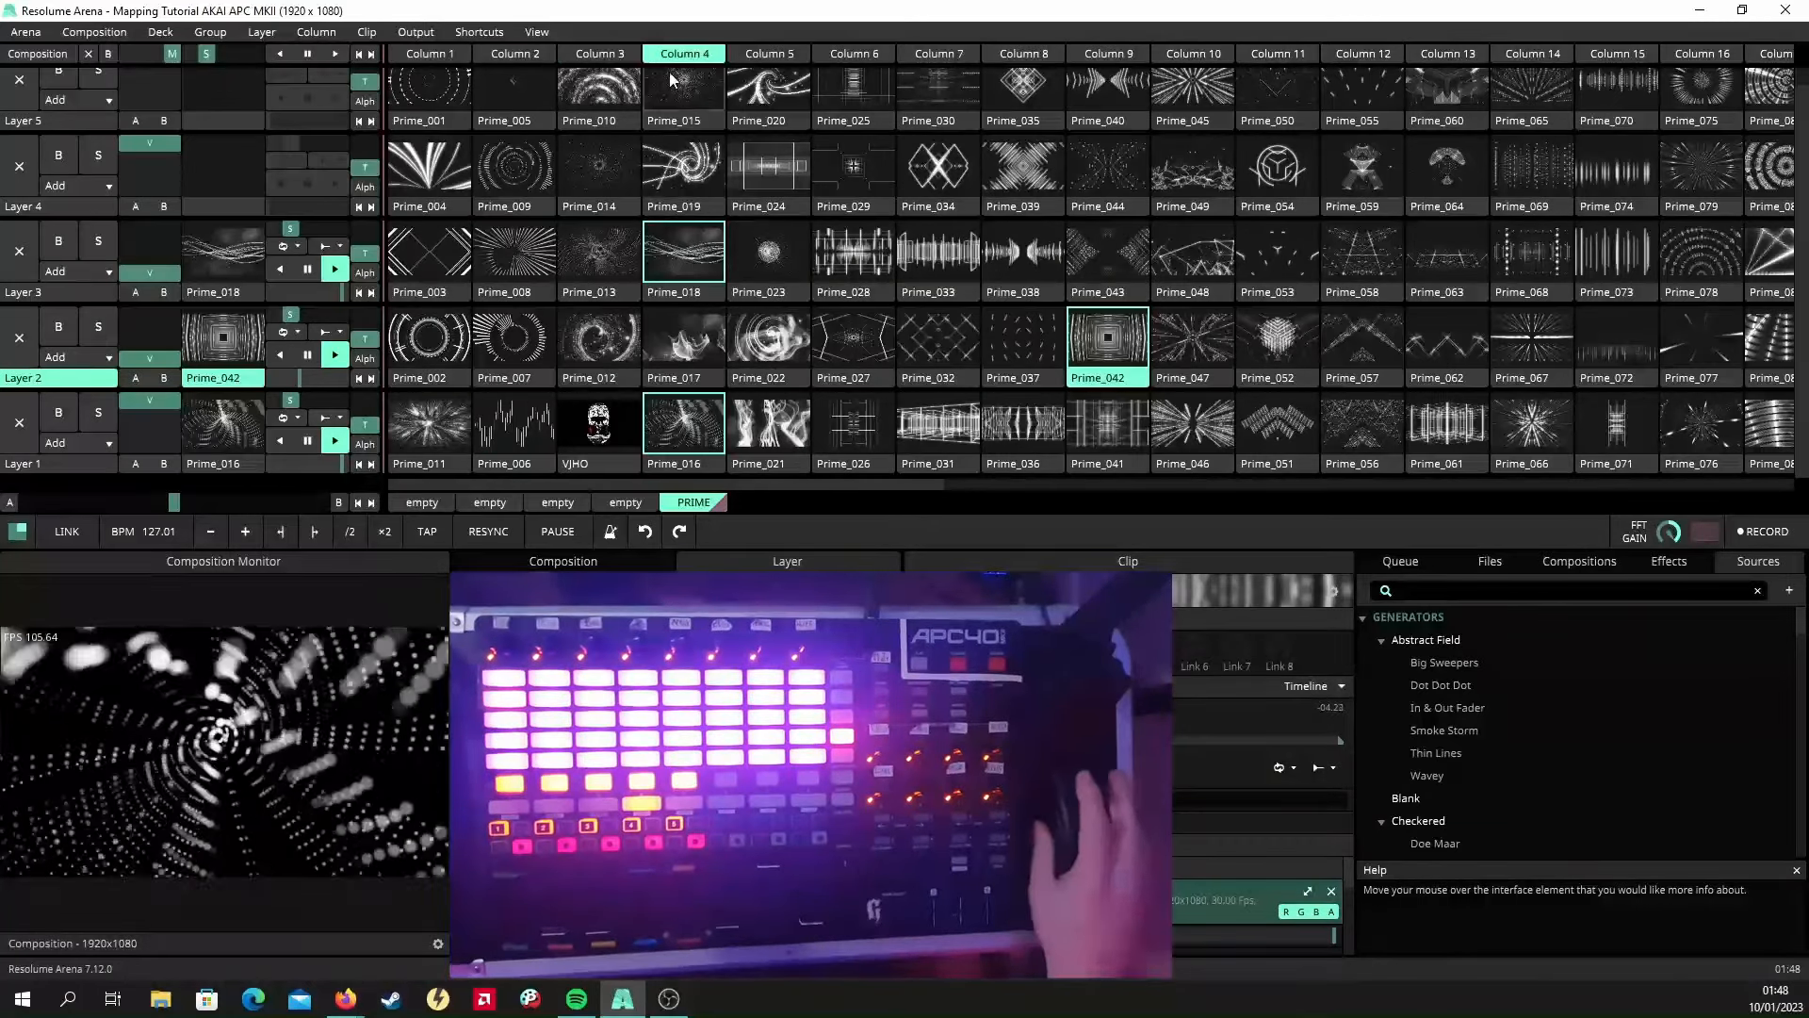
click(486, 33)
click(512, 74)
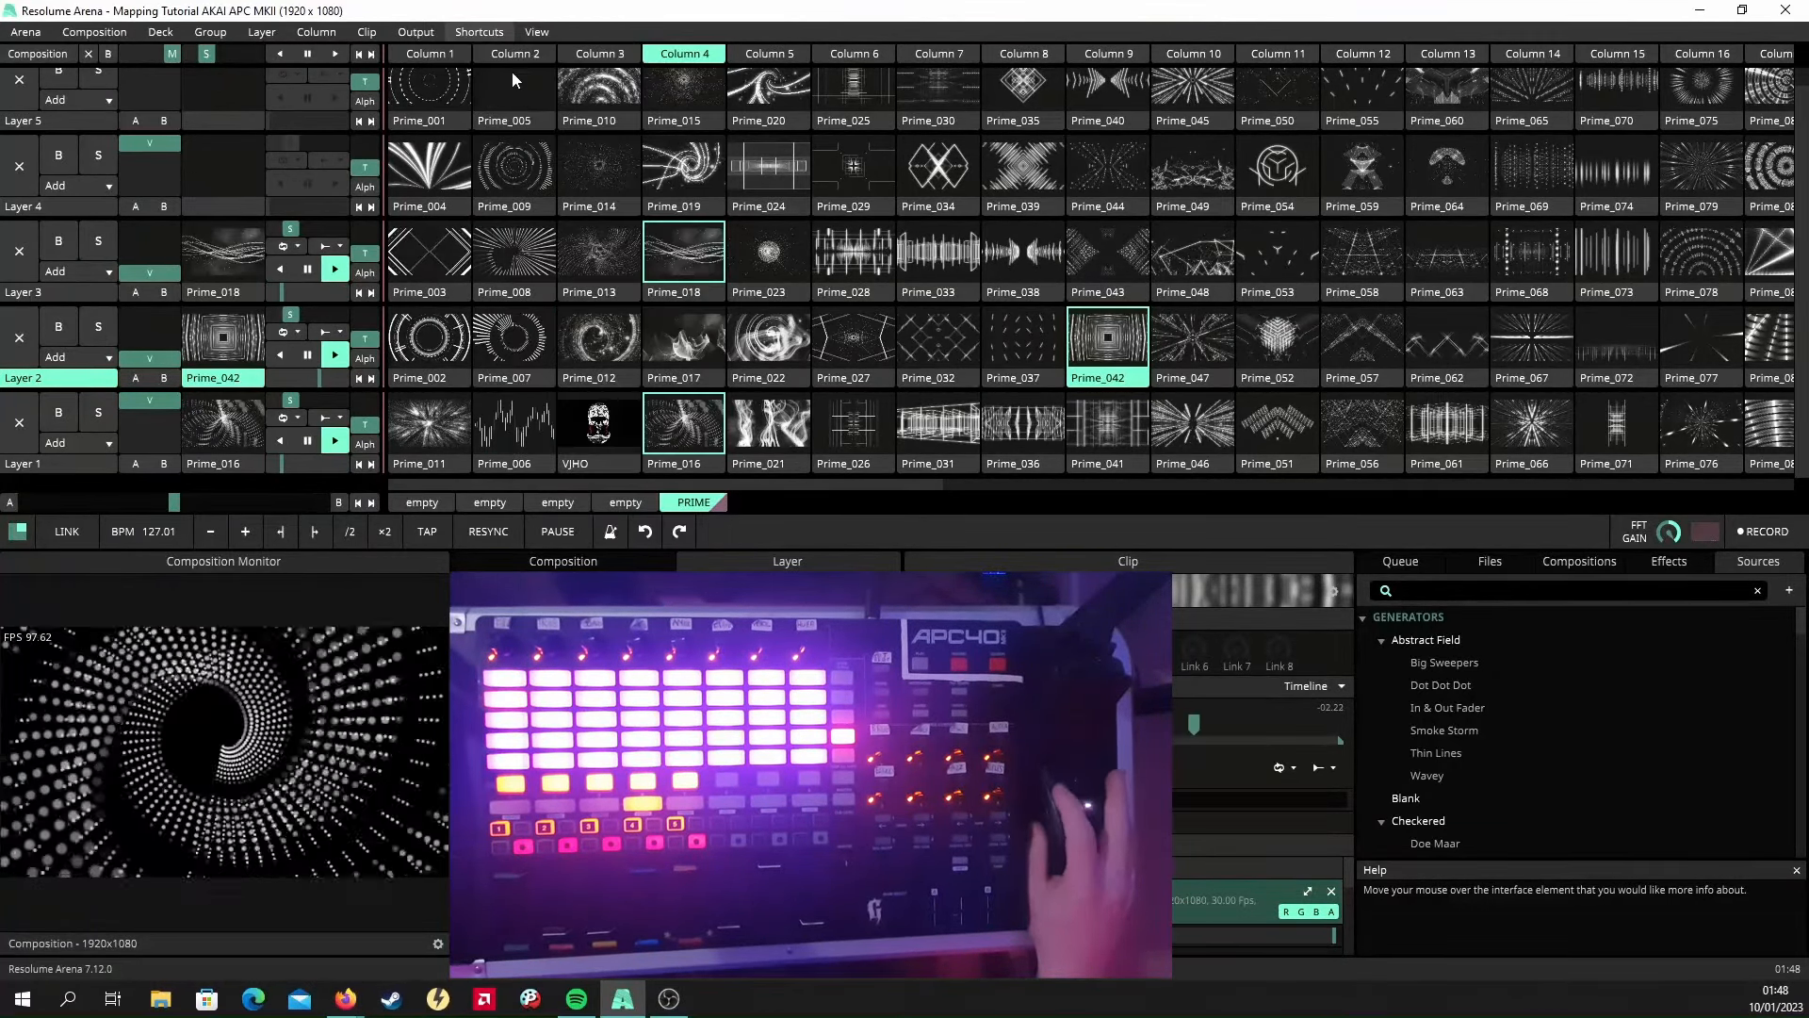
click(850, 483)
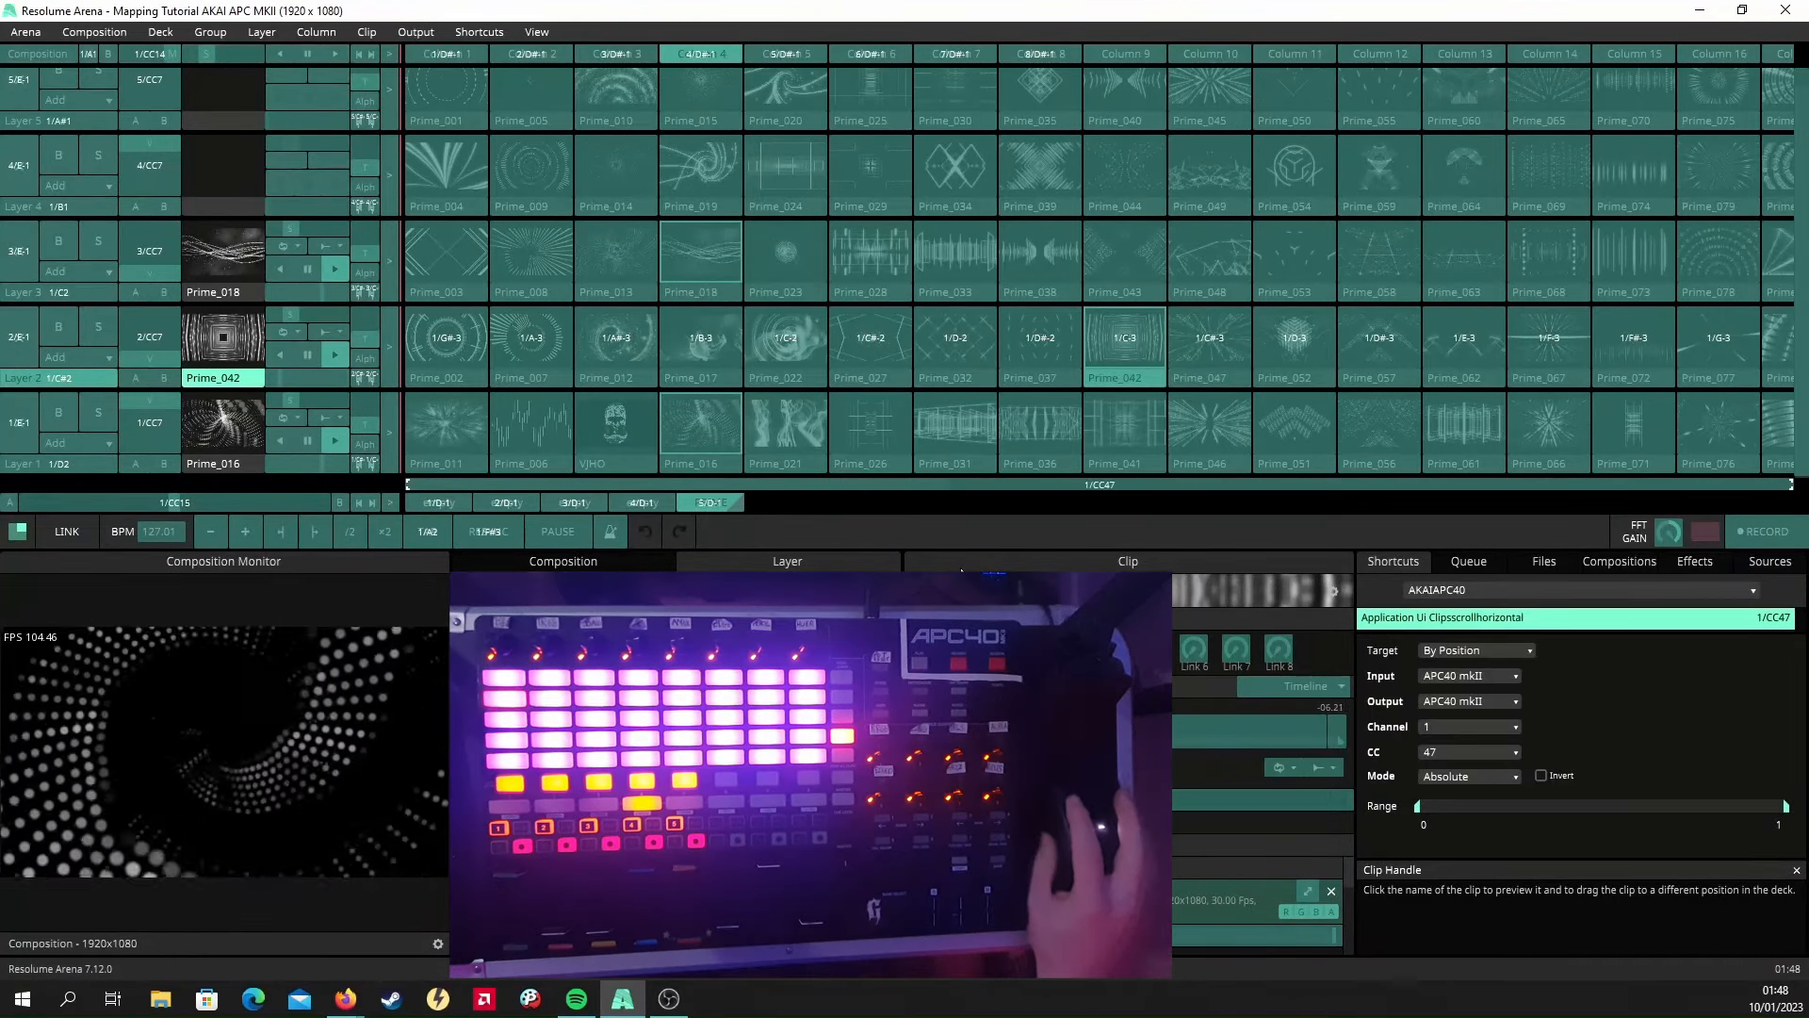
click(1448, 775)
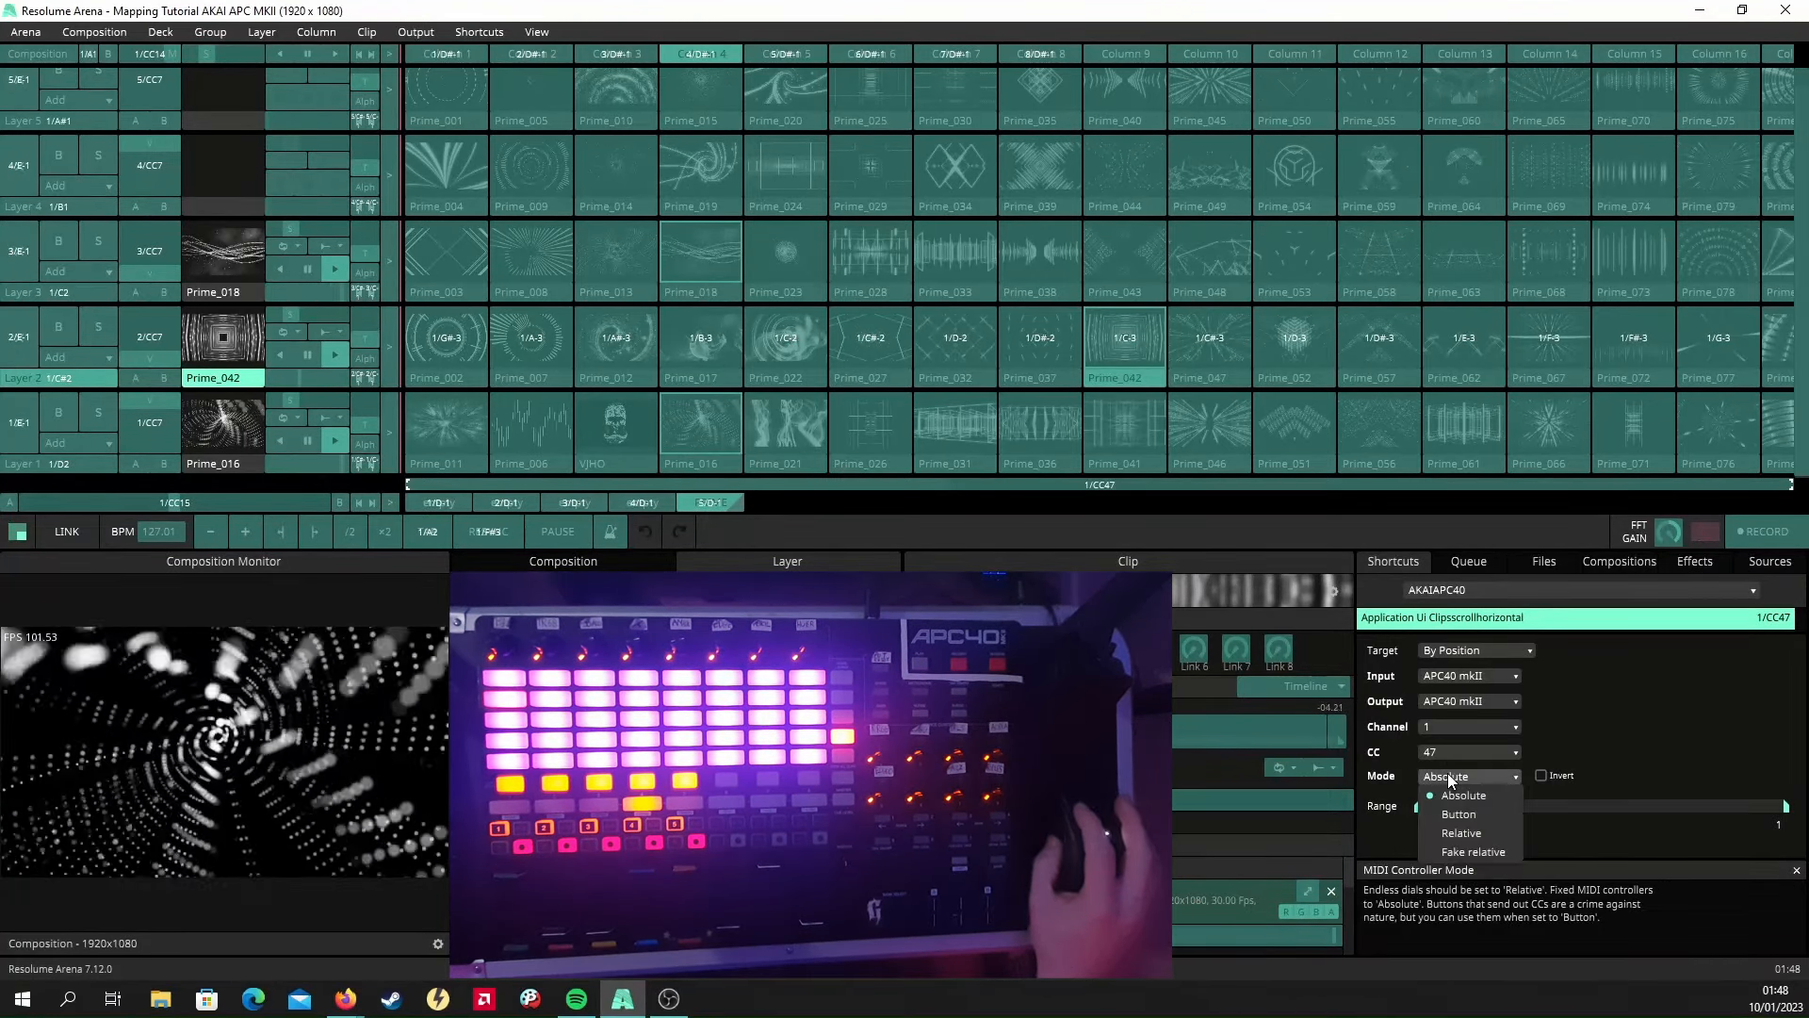
click(1477, 837)
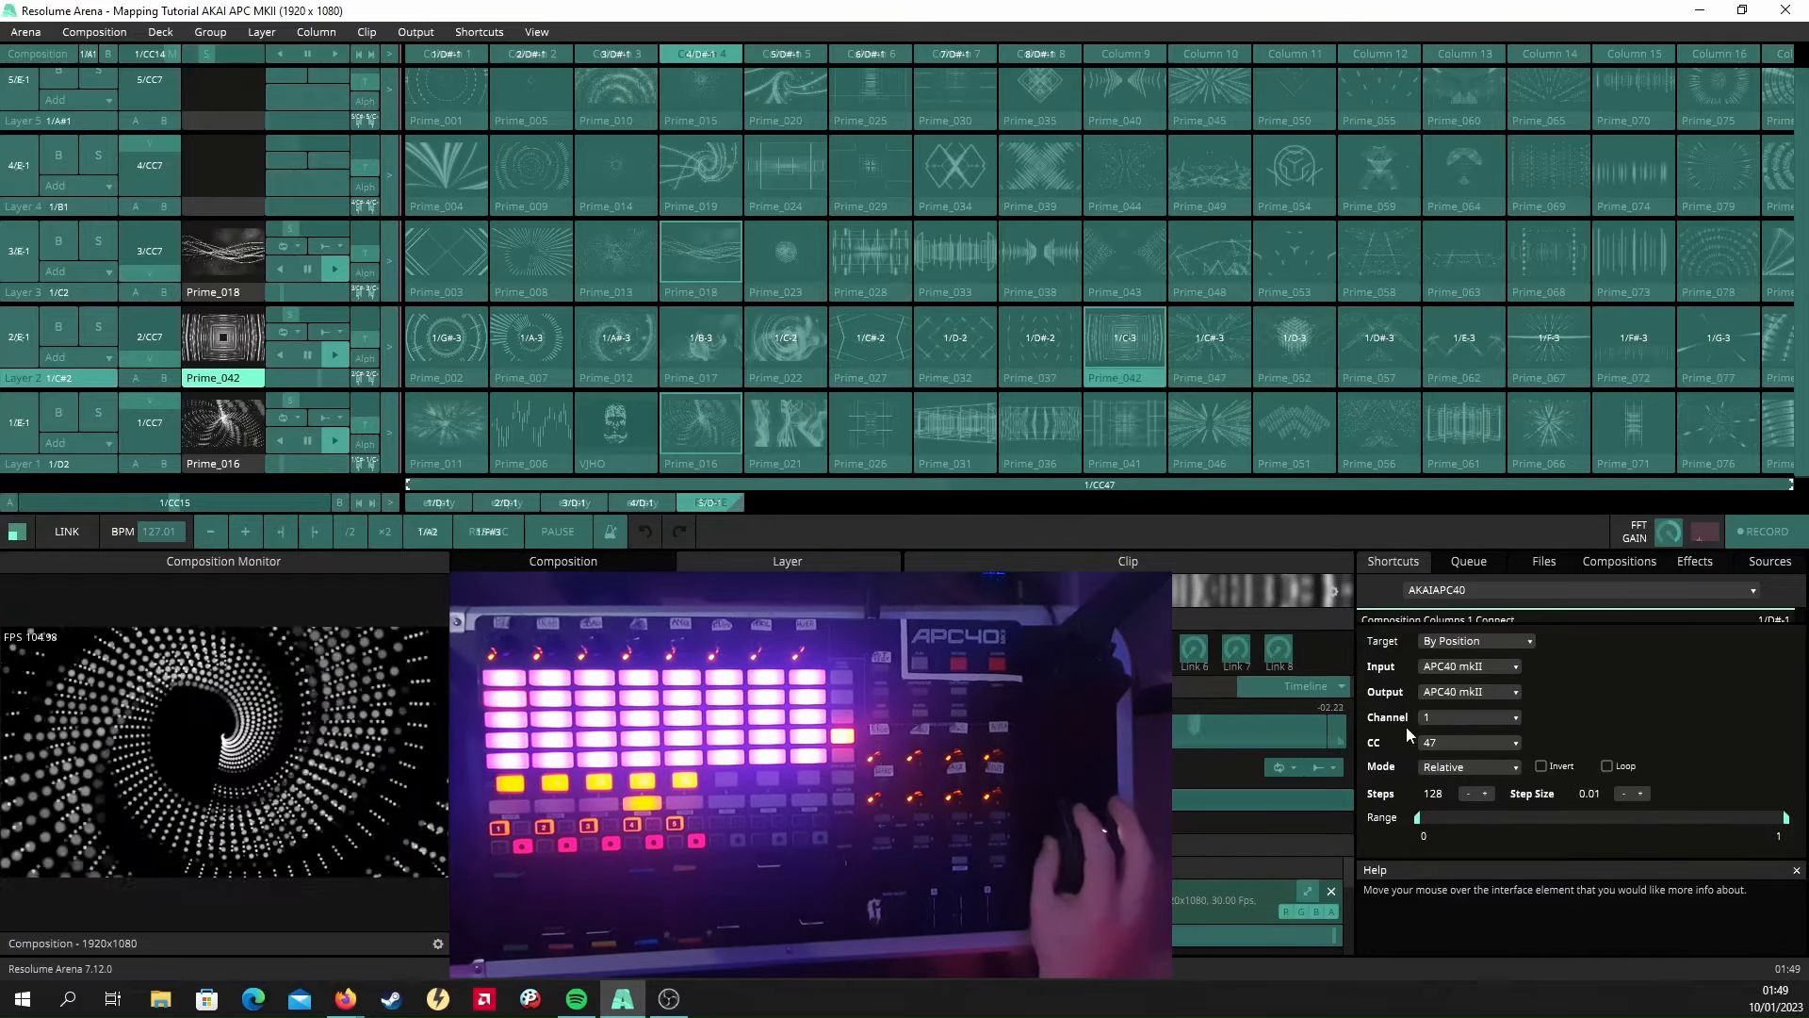
click(482, 33)
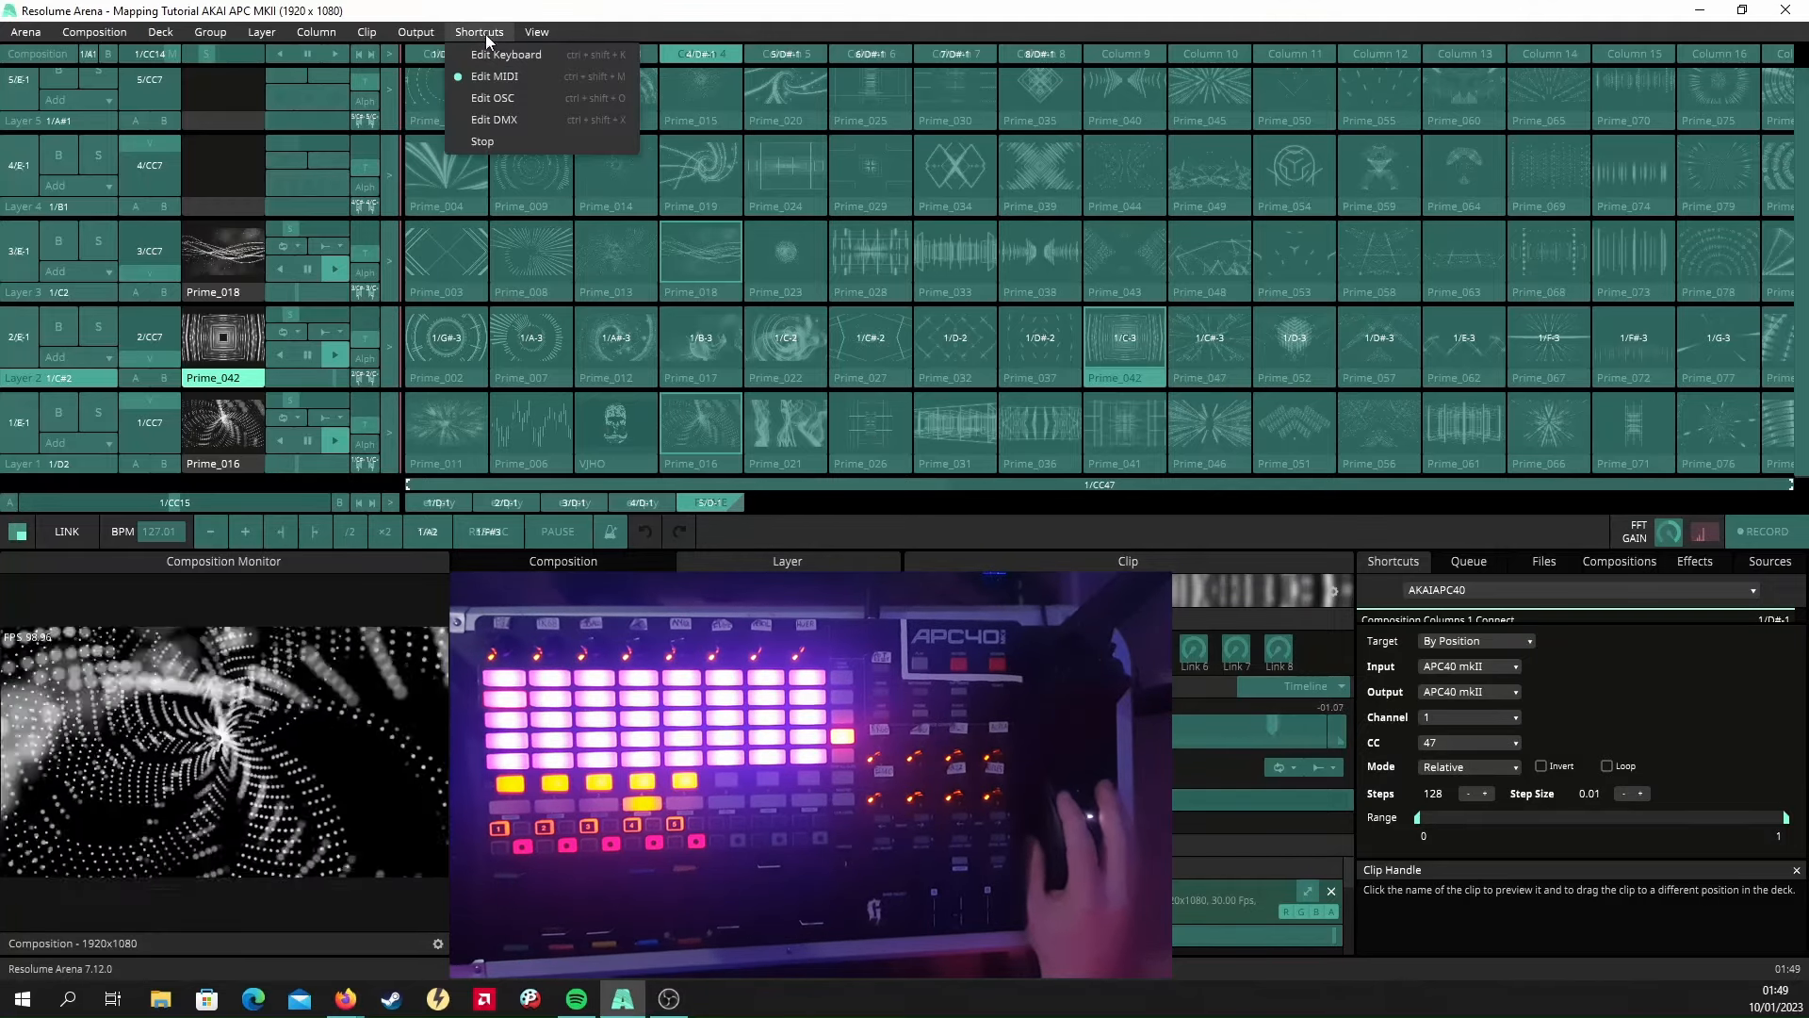
click(504, 137)
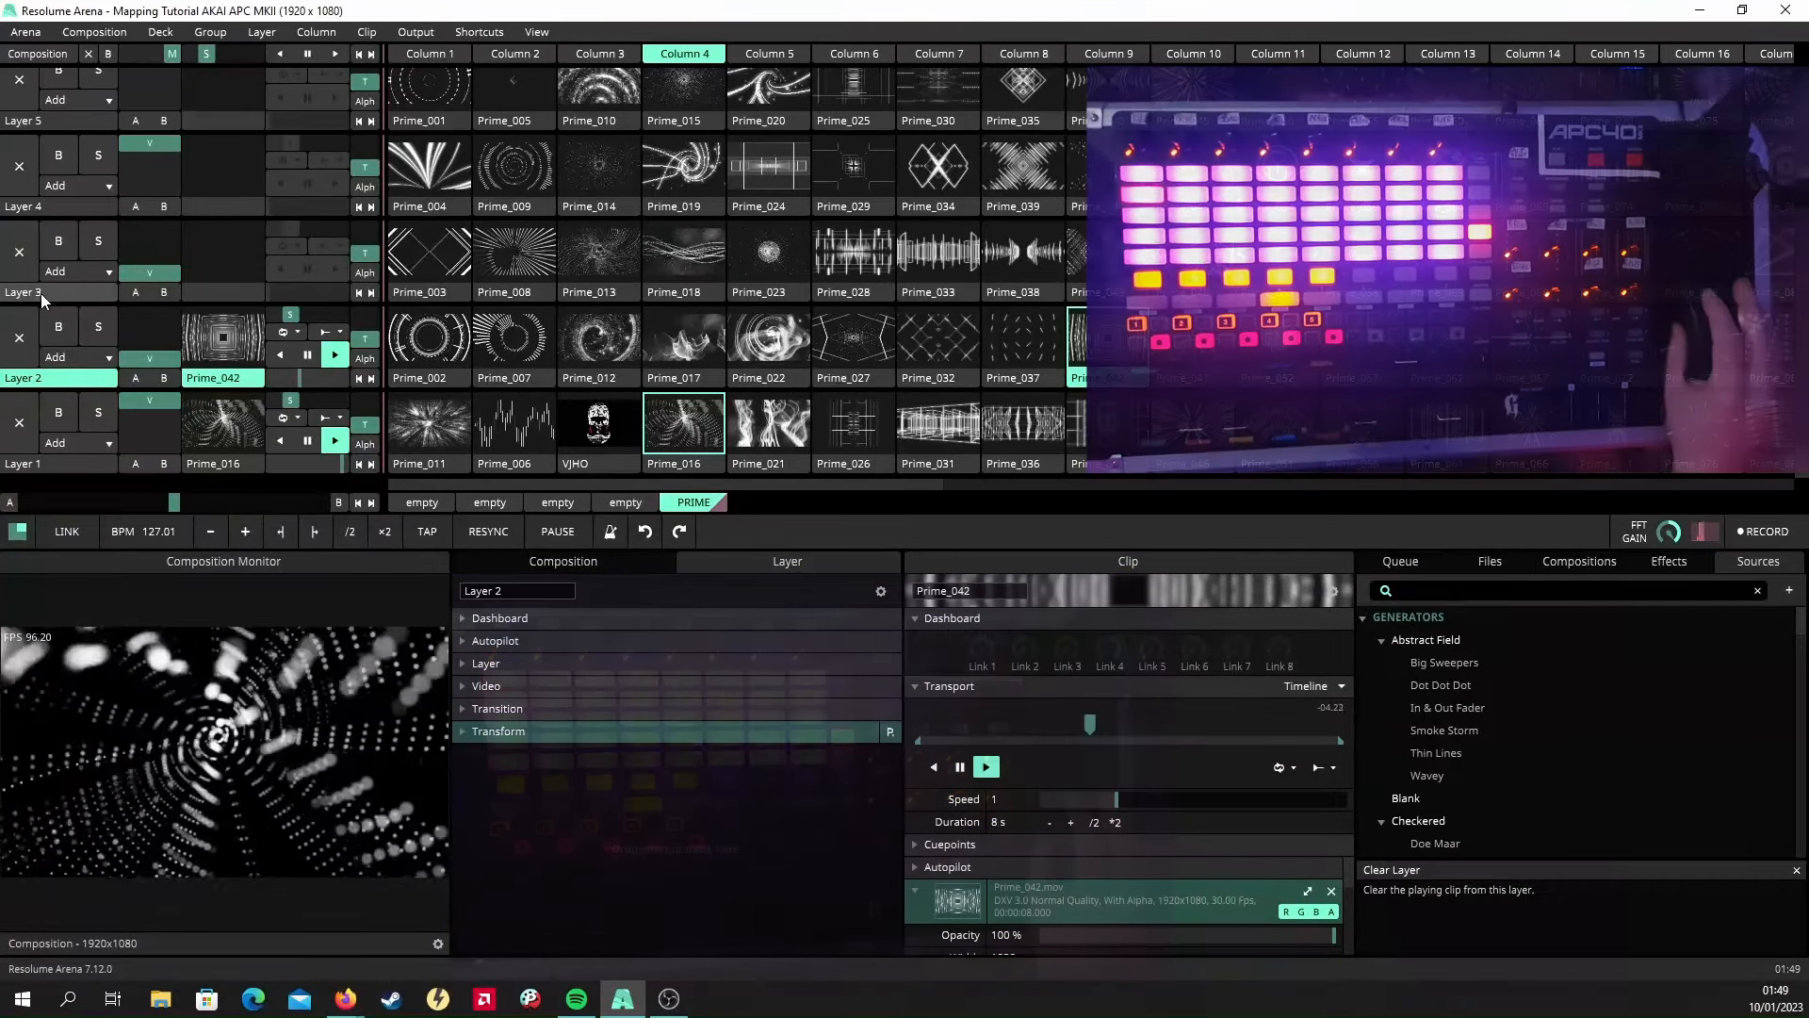
Play the VJHO clip on Layer 1 and Prime_012 on Layer 2, and expand the Layer 2 dashboard.
click(600, 426)
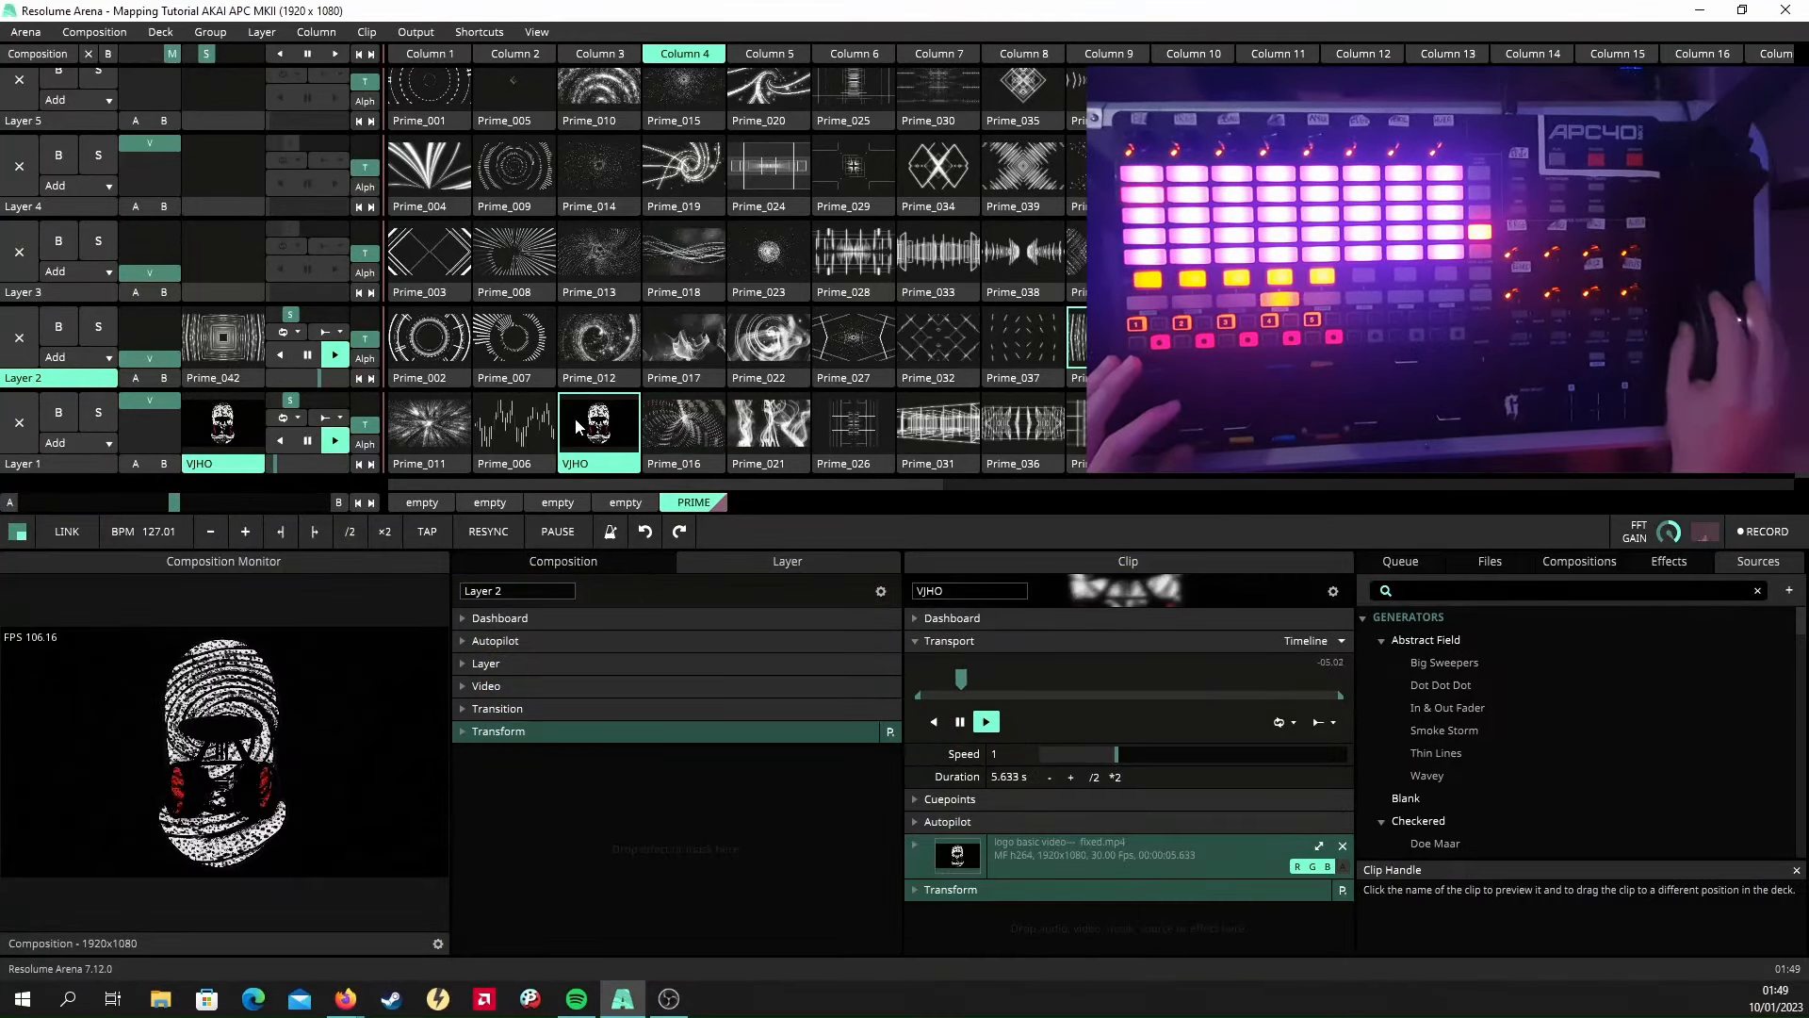
click(604, 341)
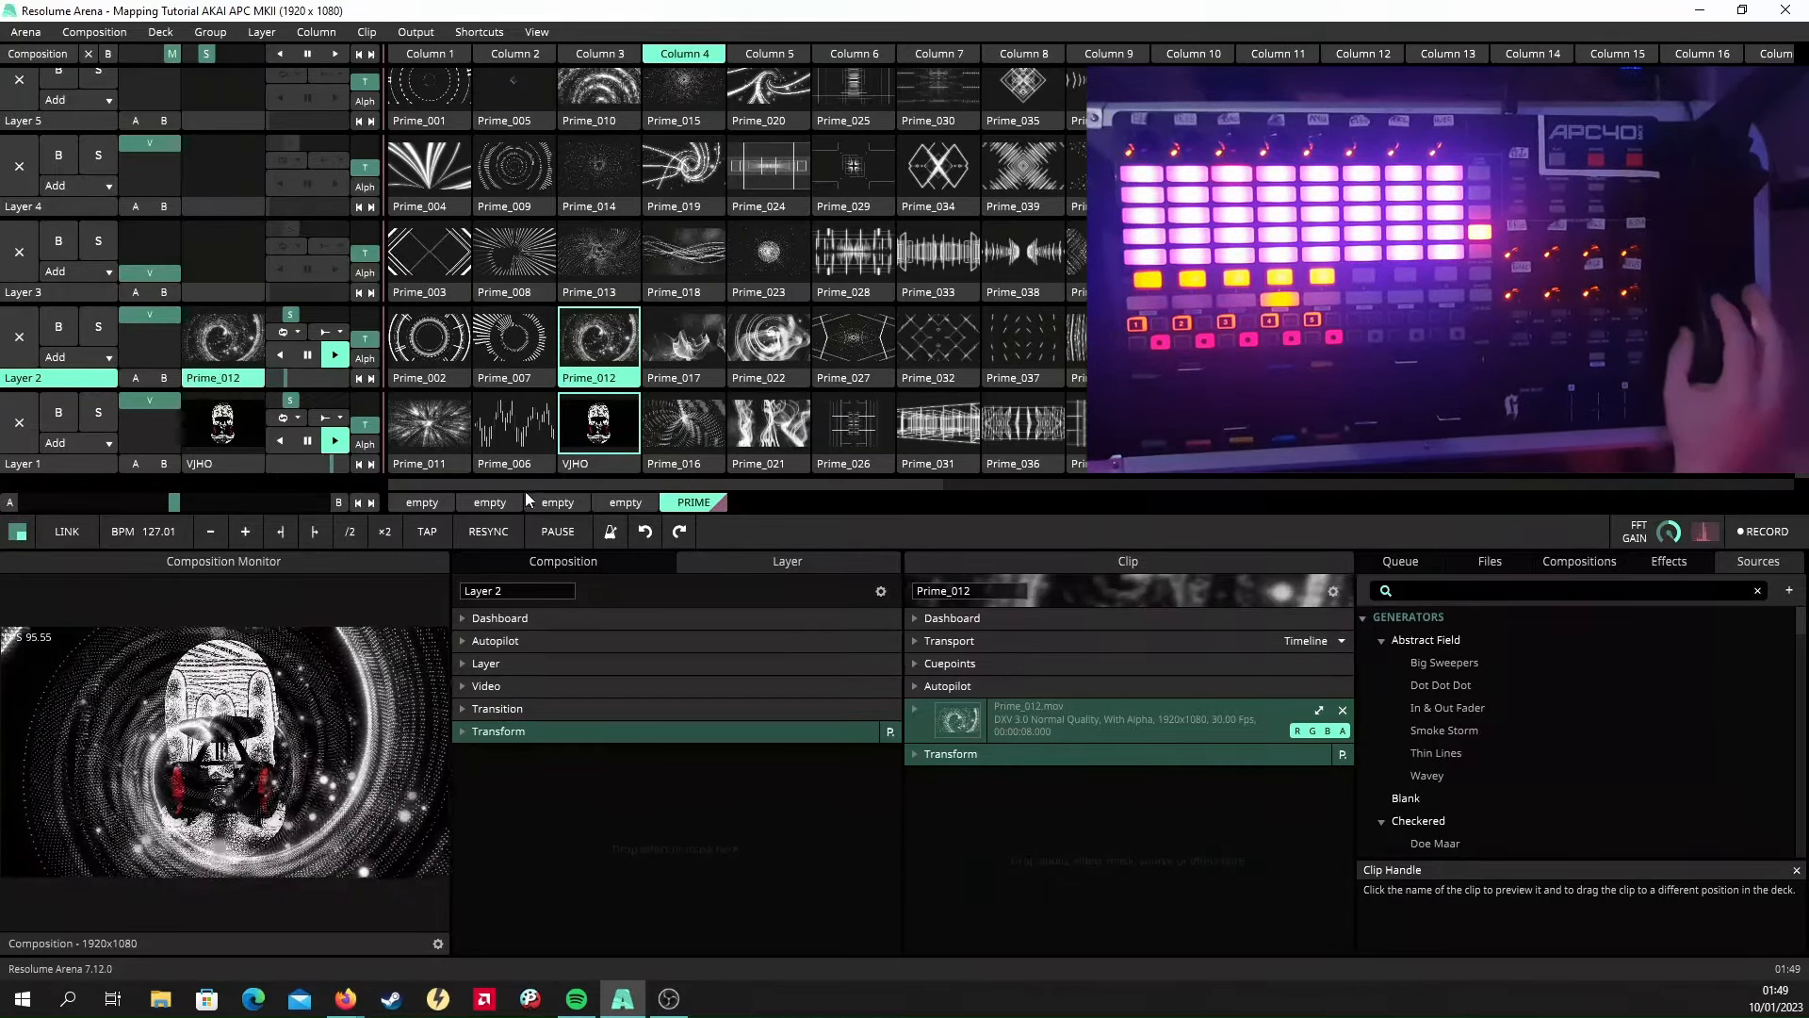
click(529, 618)
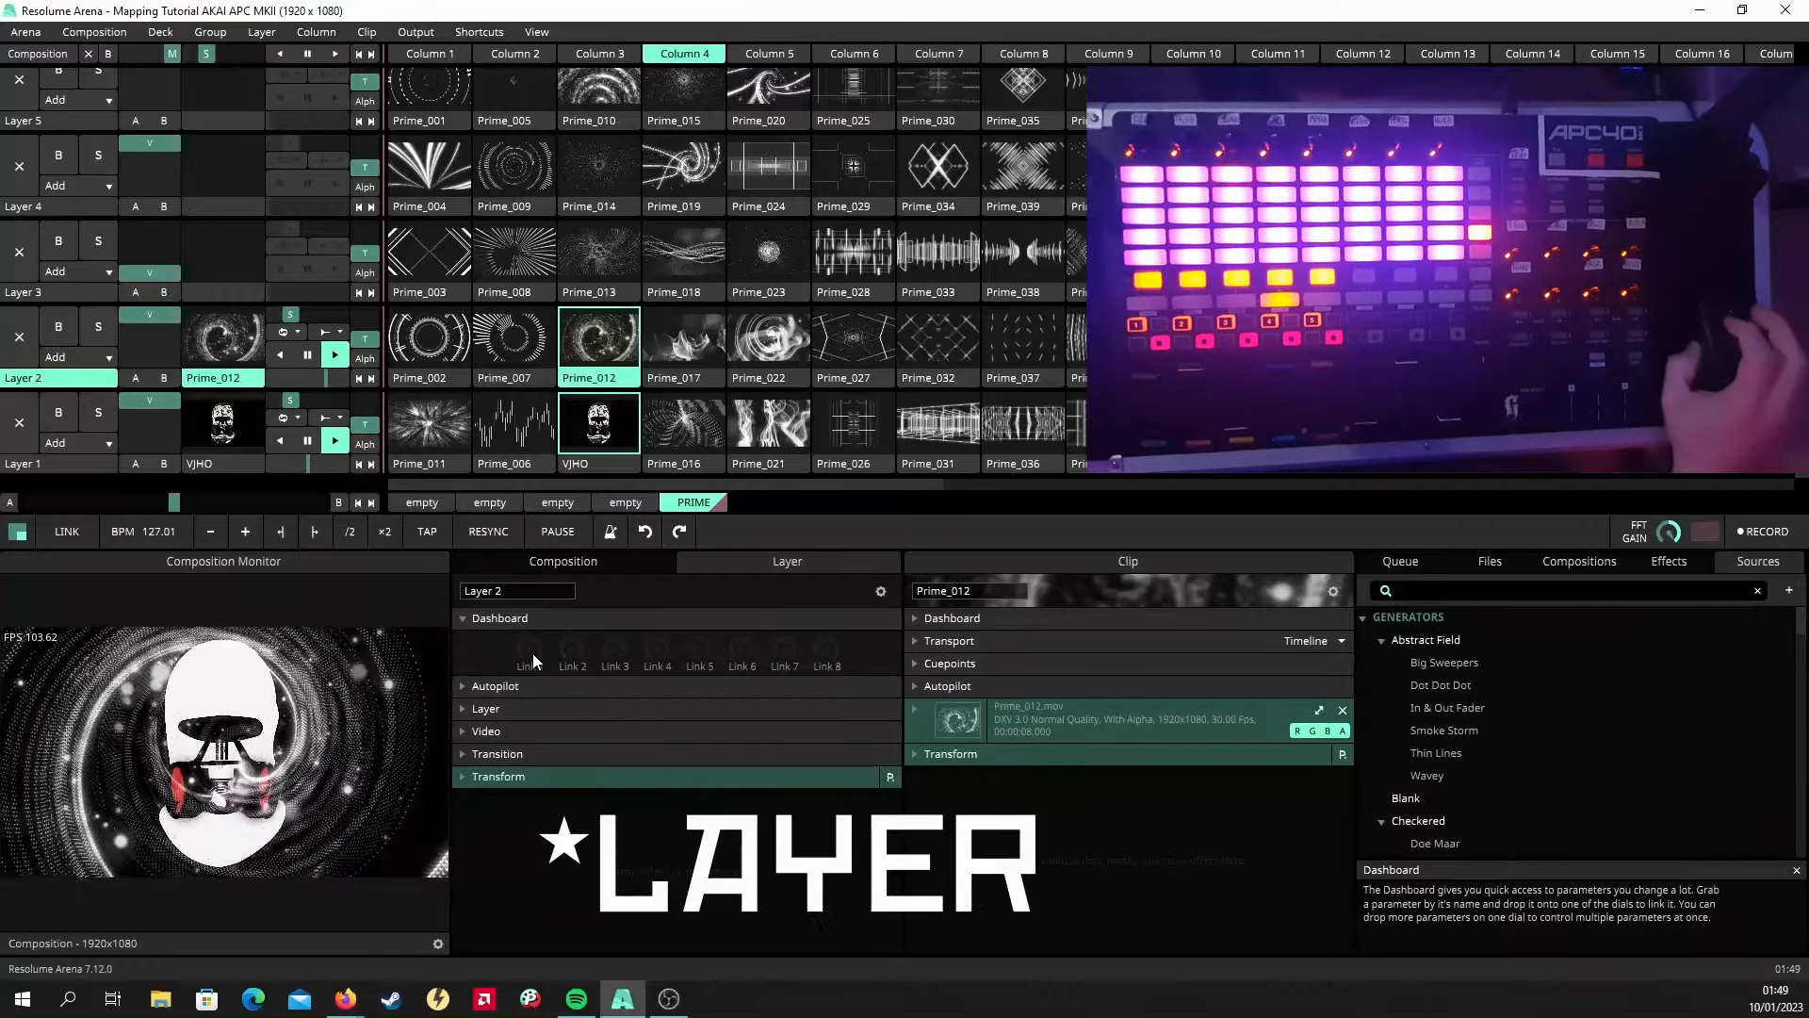
Map Layer 2's dashboard Links 1 to 8 to CC 48 through 55 on channel 1.
click(466, 33)
click(514, 77)
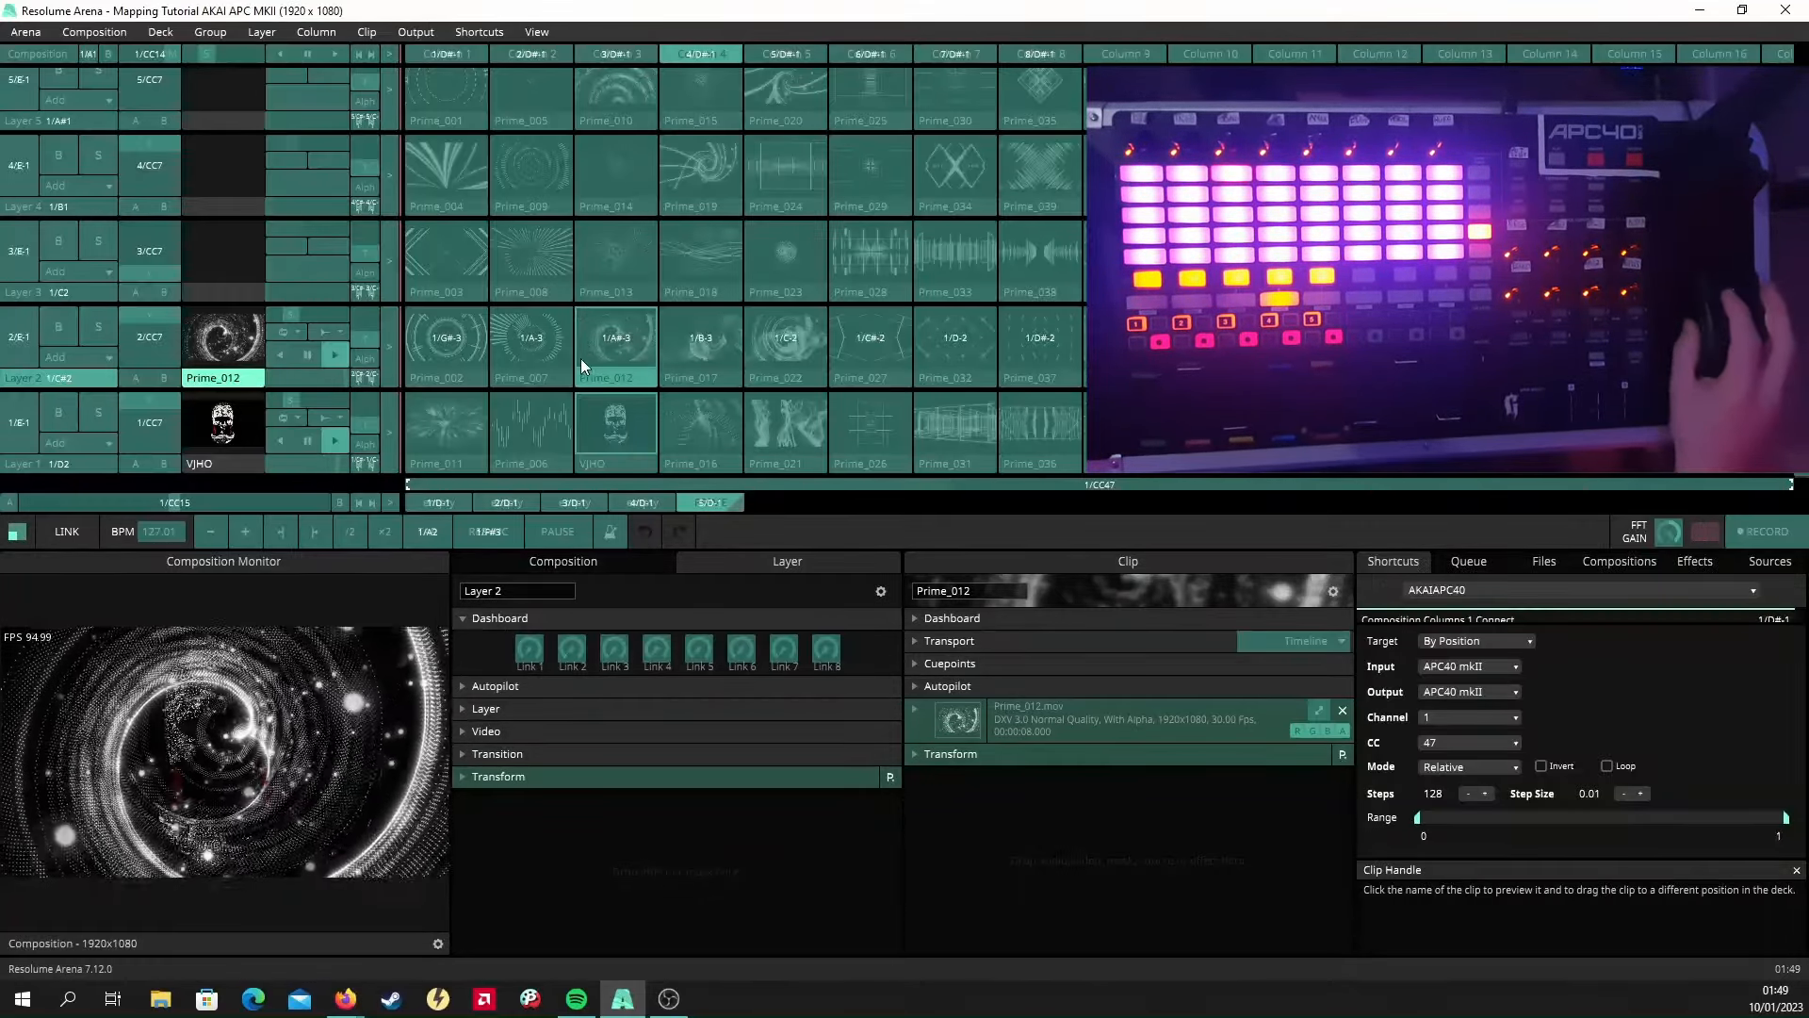
click(531, 652)
click(571, 650)
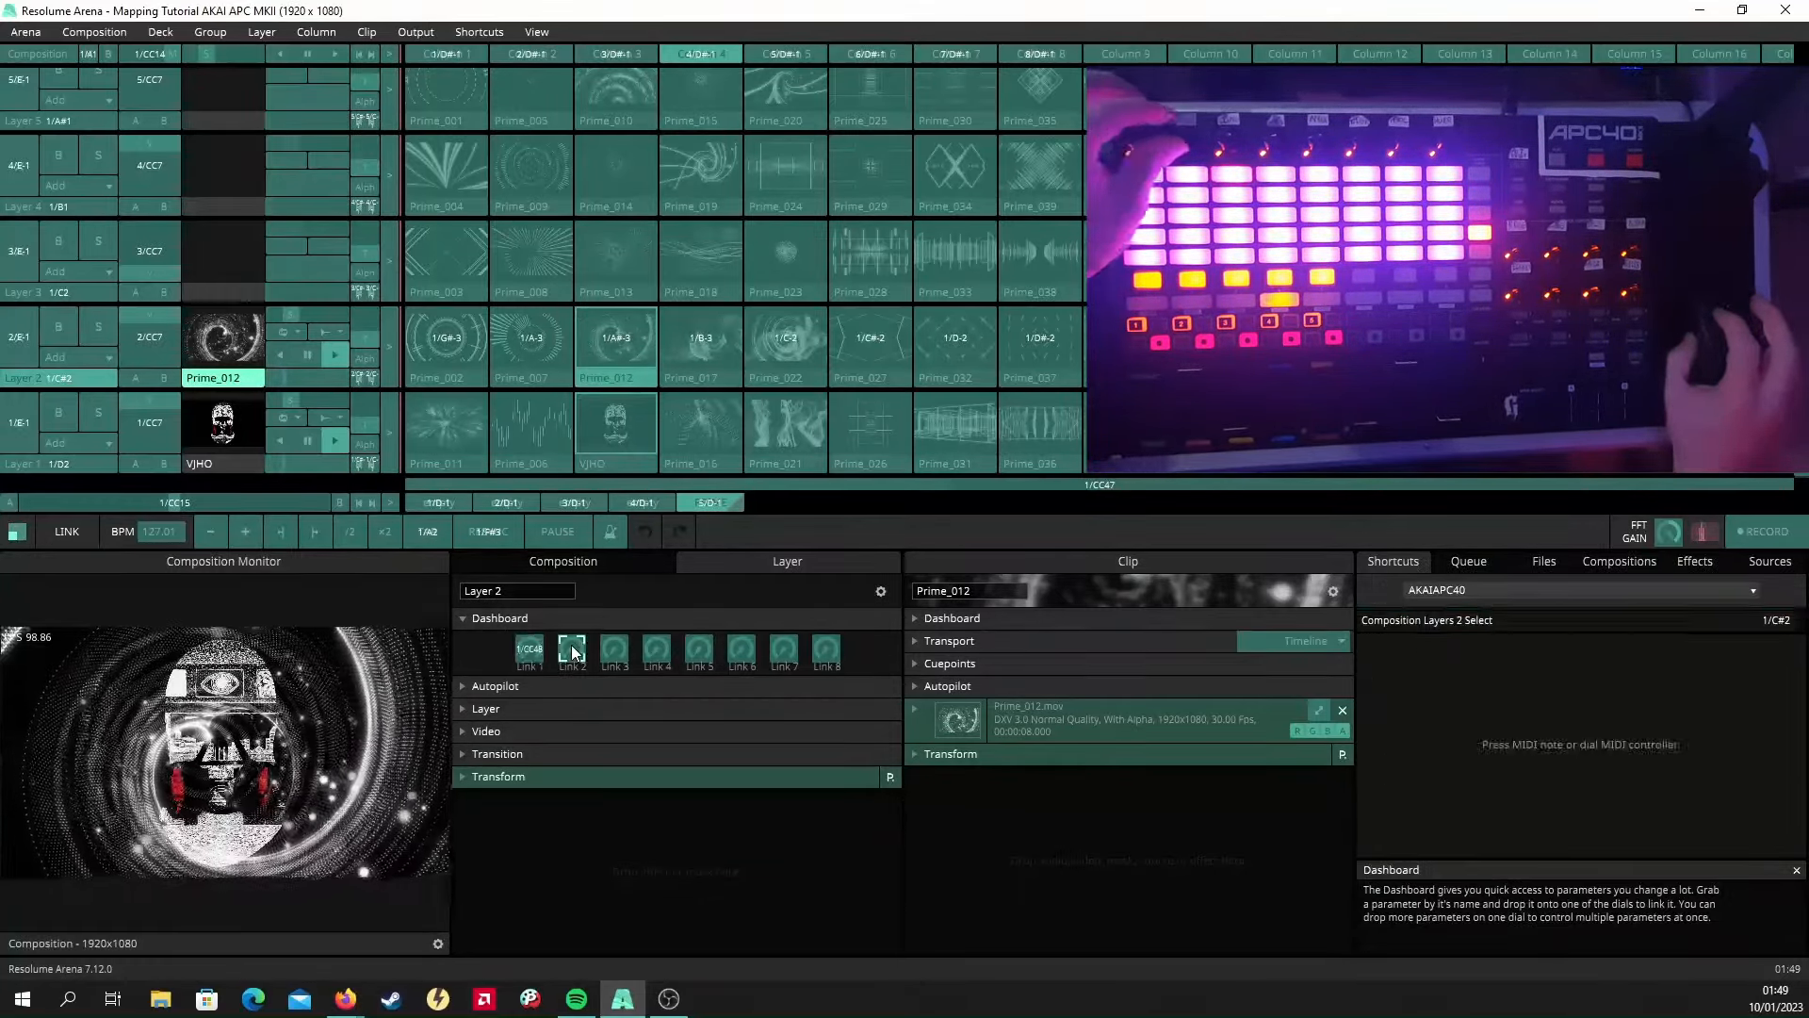
click(614, 650)
click(657, 650)
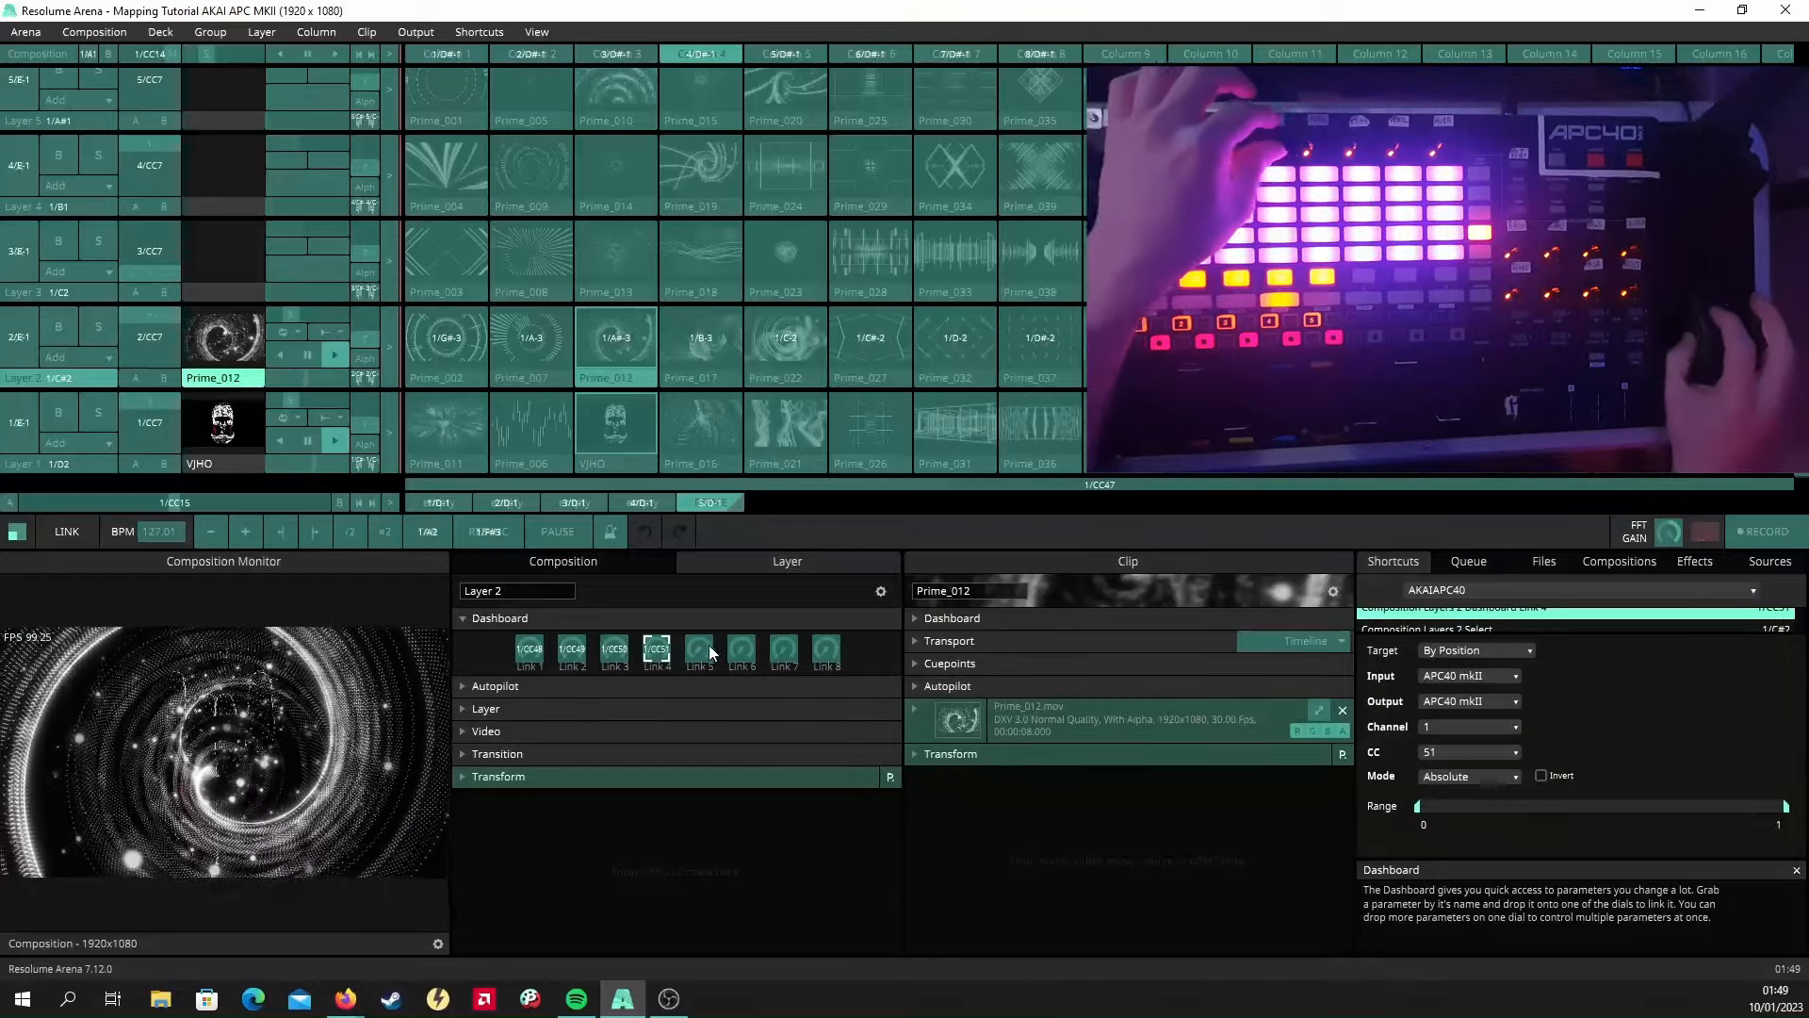
click(699, 650)
click(741, 650)
click(784, 650)
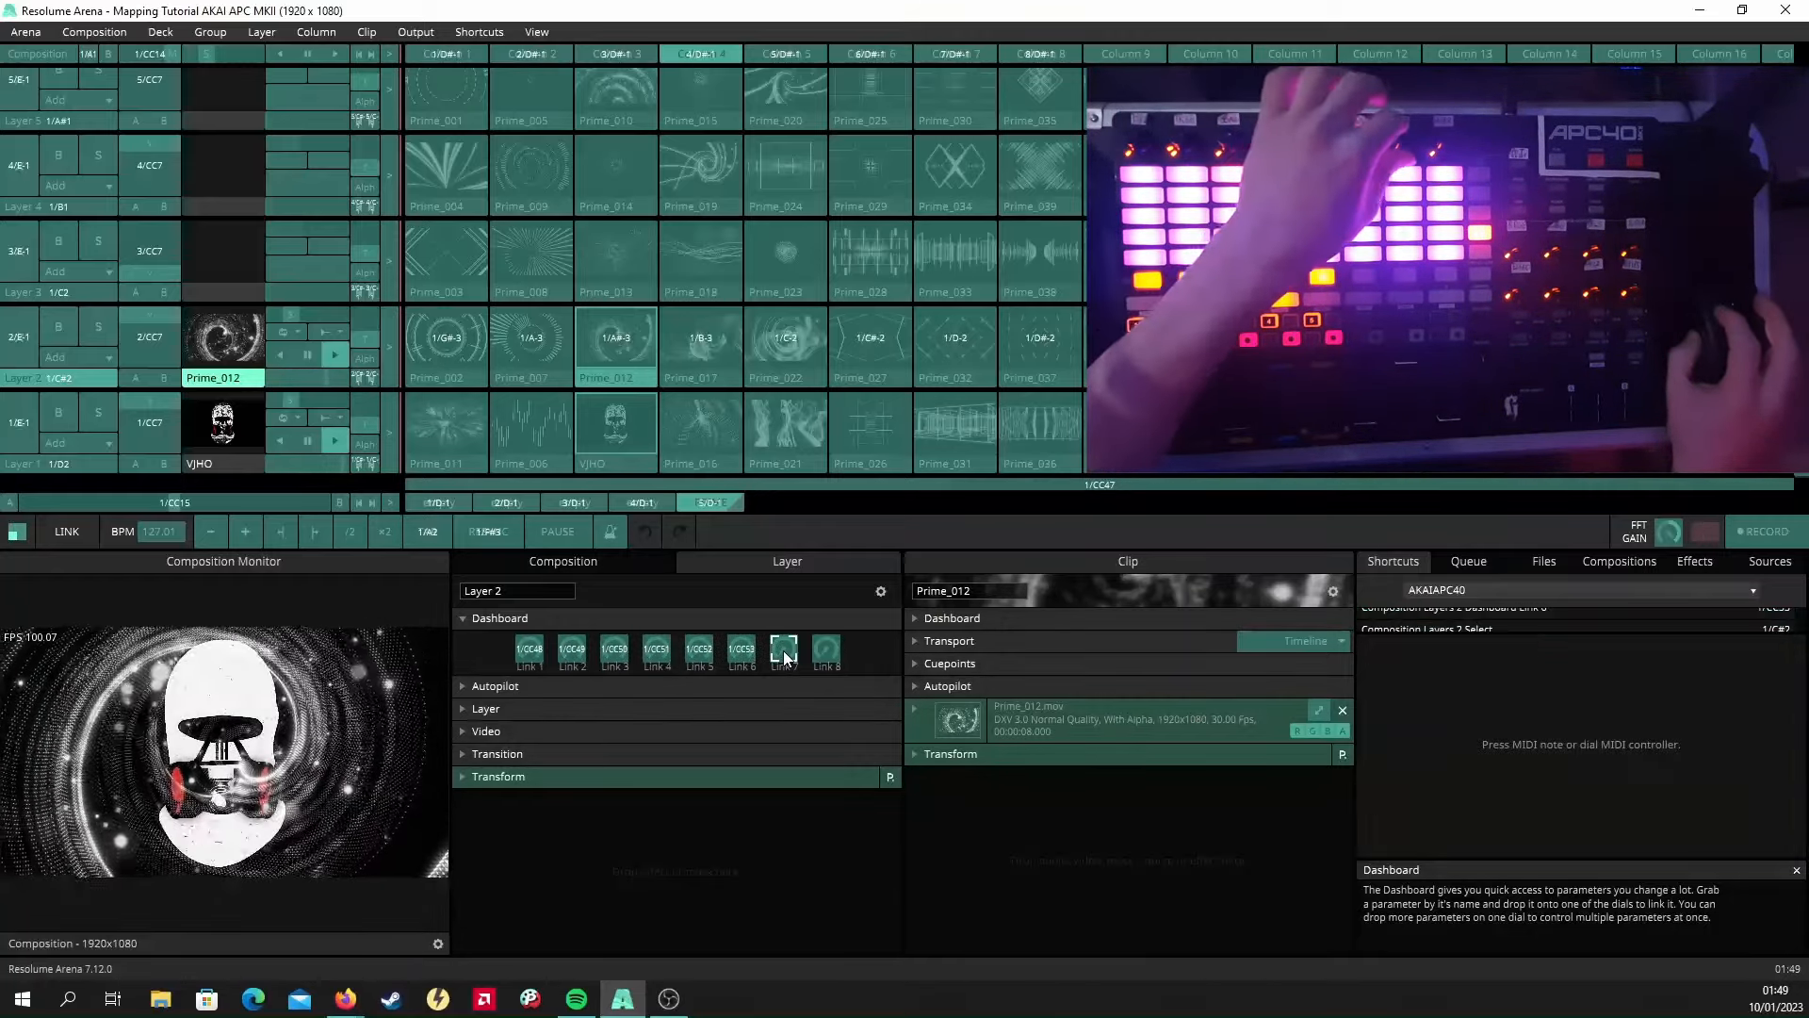
click(827, 650)
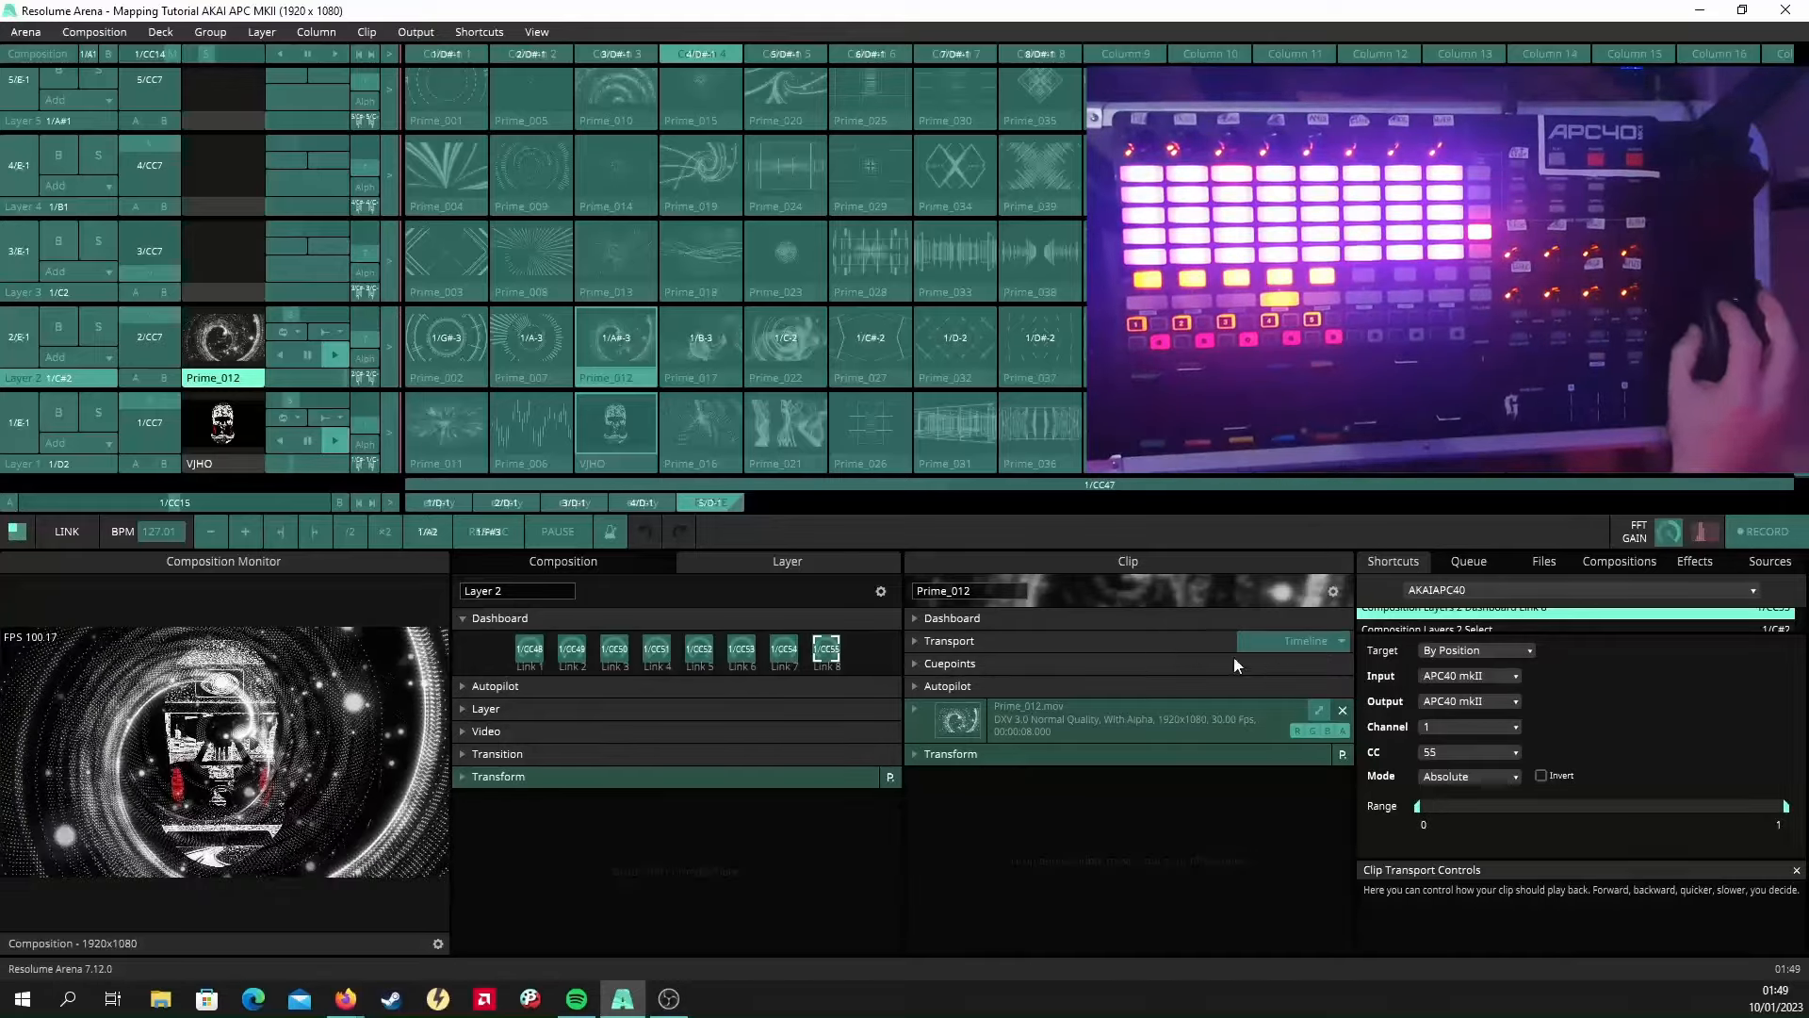
Set the MIDI shortcut target of Layer 2's dashboard links to Selected Layer, working from Link 8 down to Link 4.
click(1486, 649)
click(1475, 706)
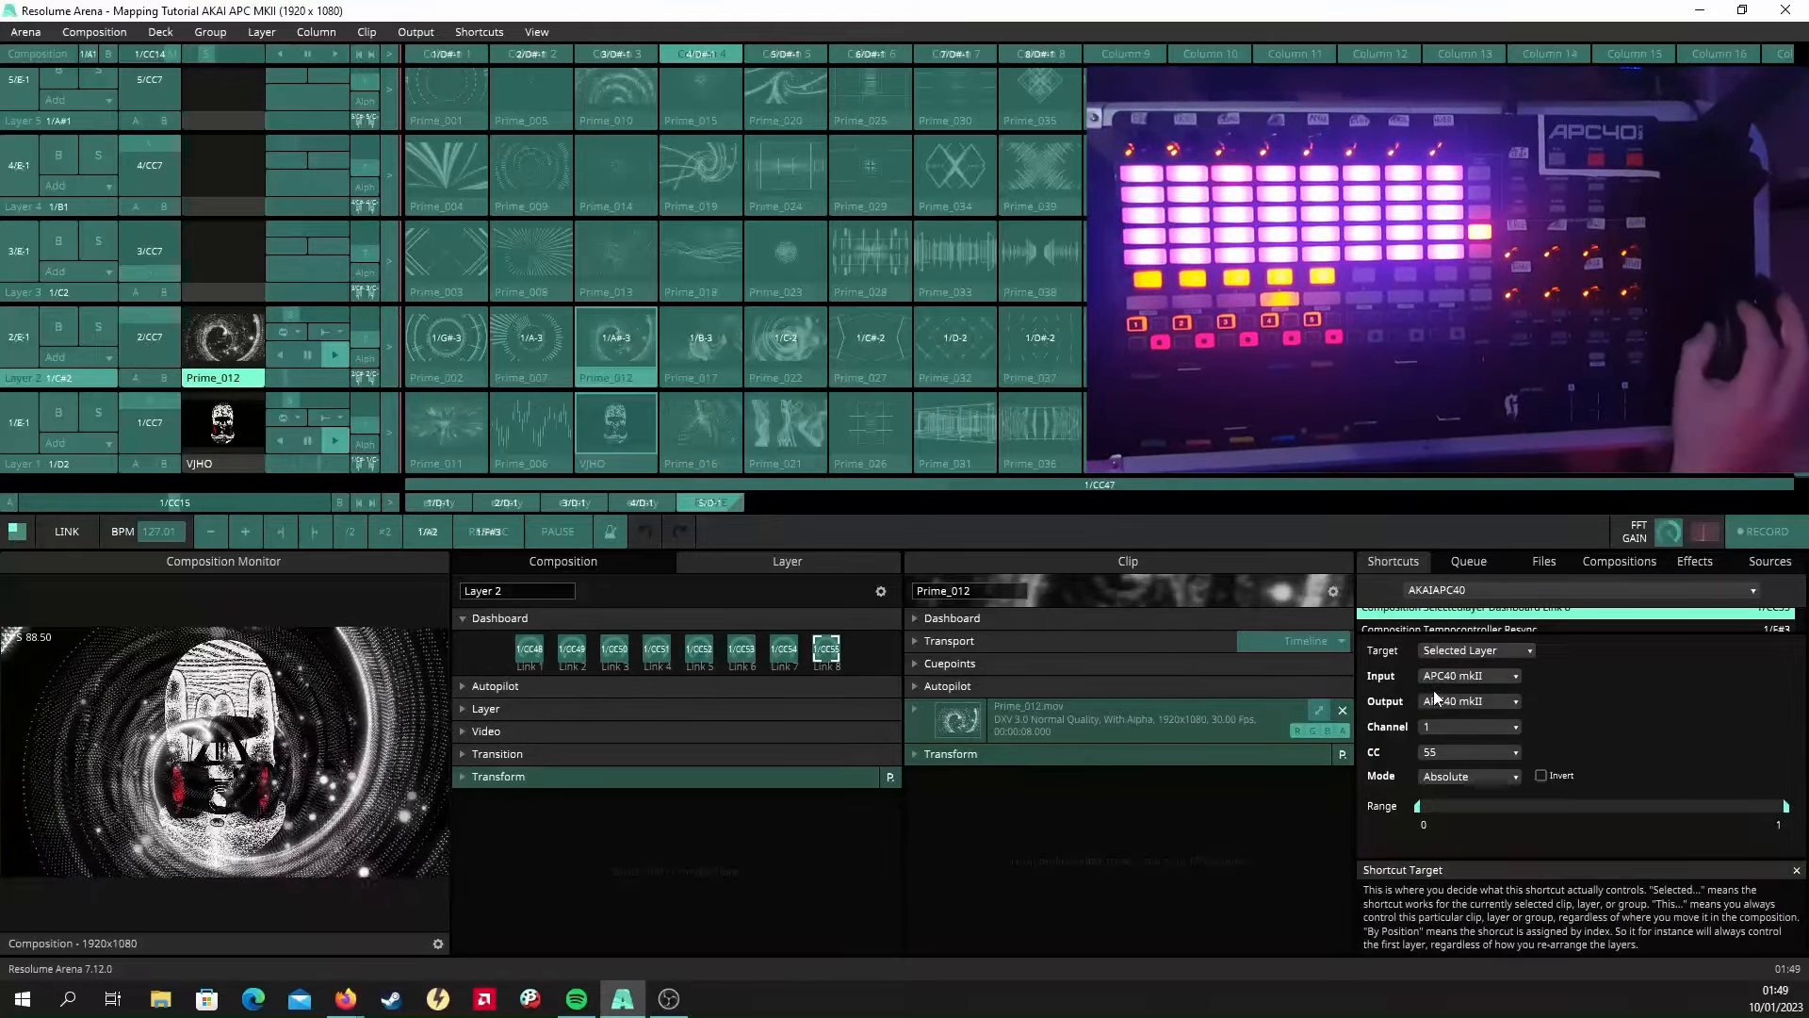
click(785, 650)
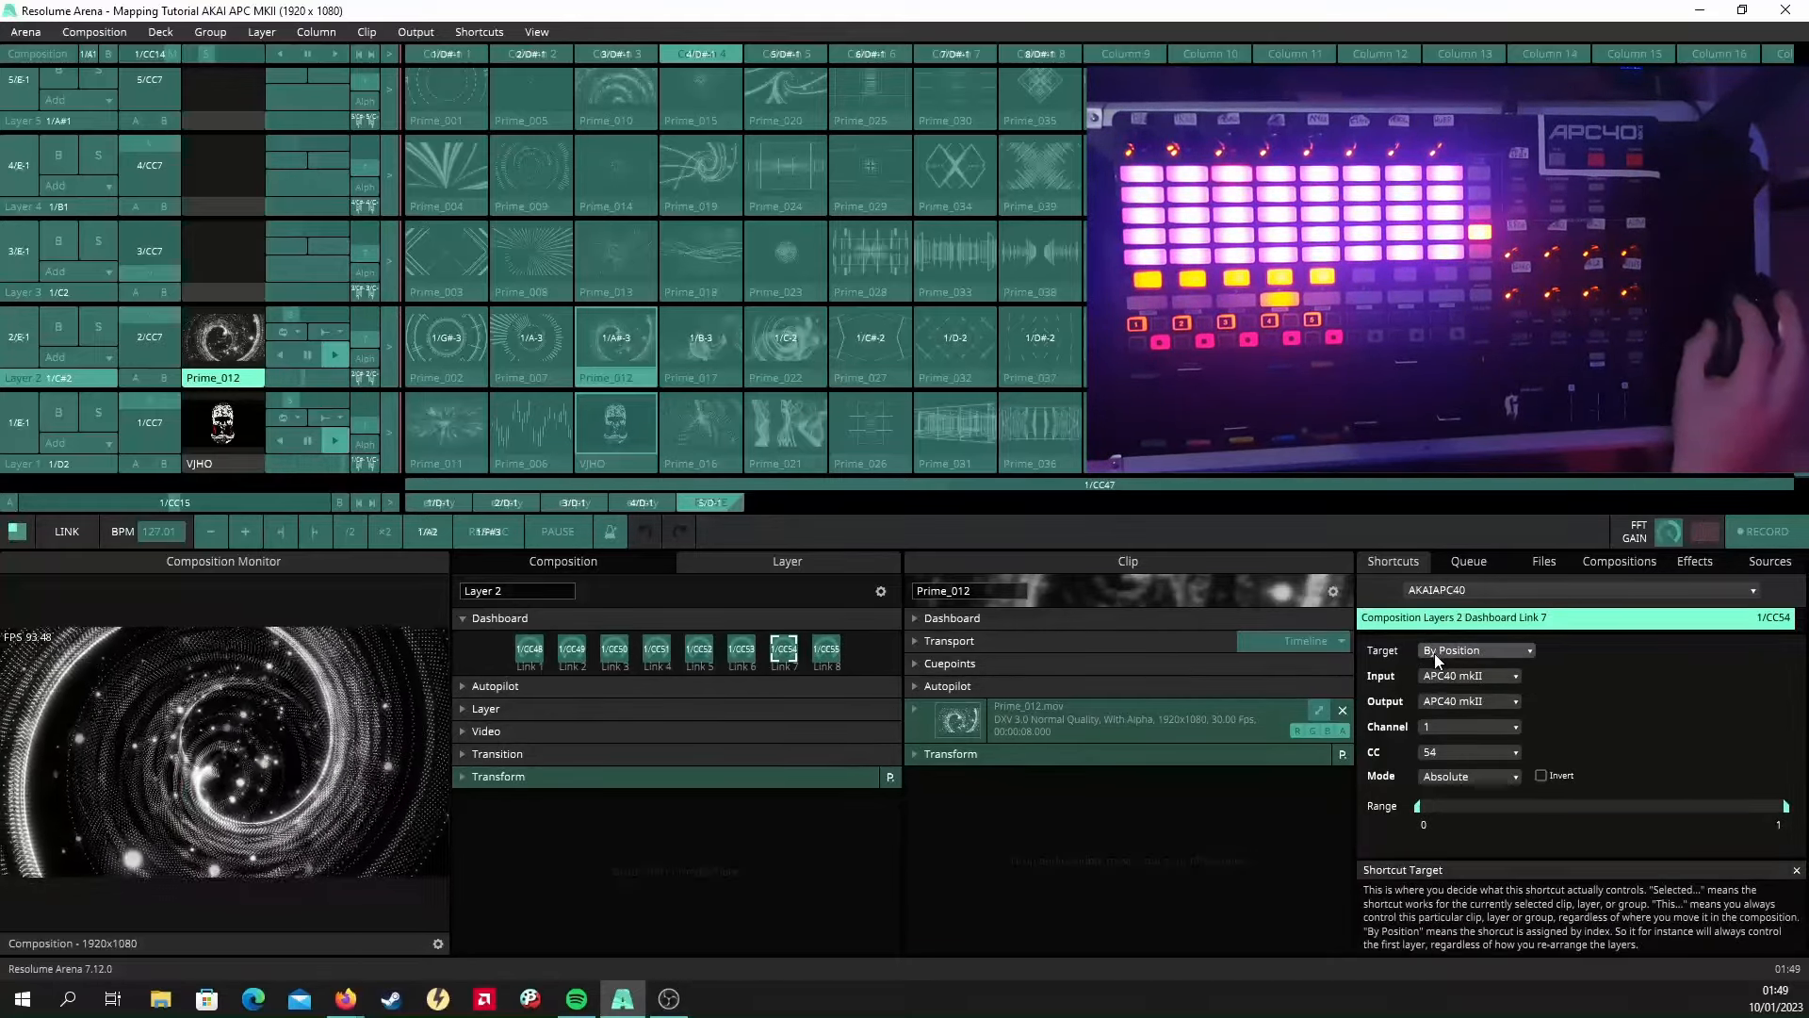
click(1459, 654)
click(1459, 706)
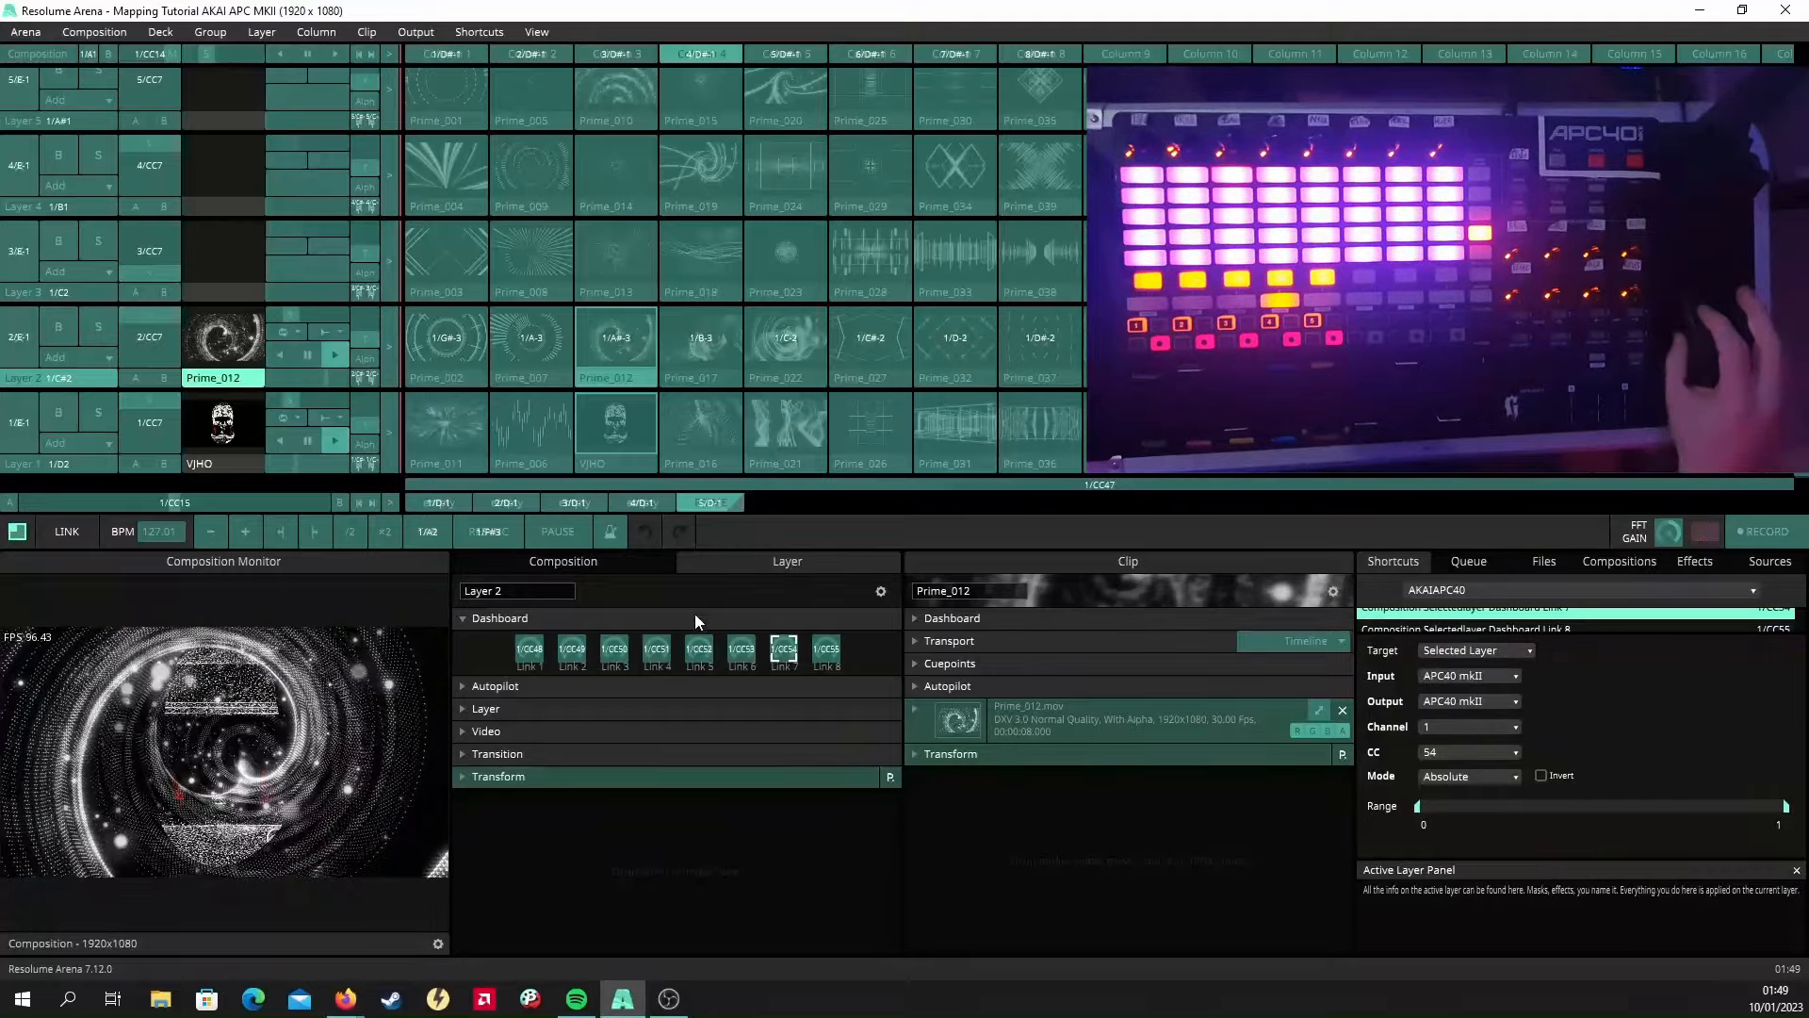
click(698, 650)
click(654, 652)
click(1470, 652)
click(1466, 706)
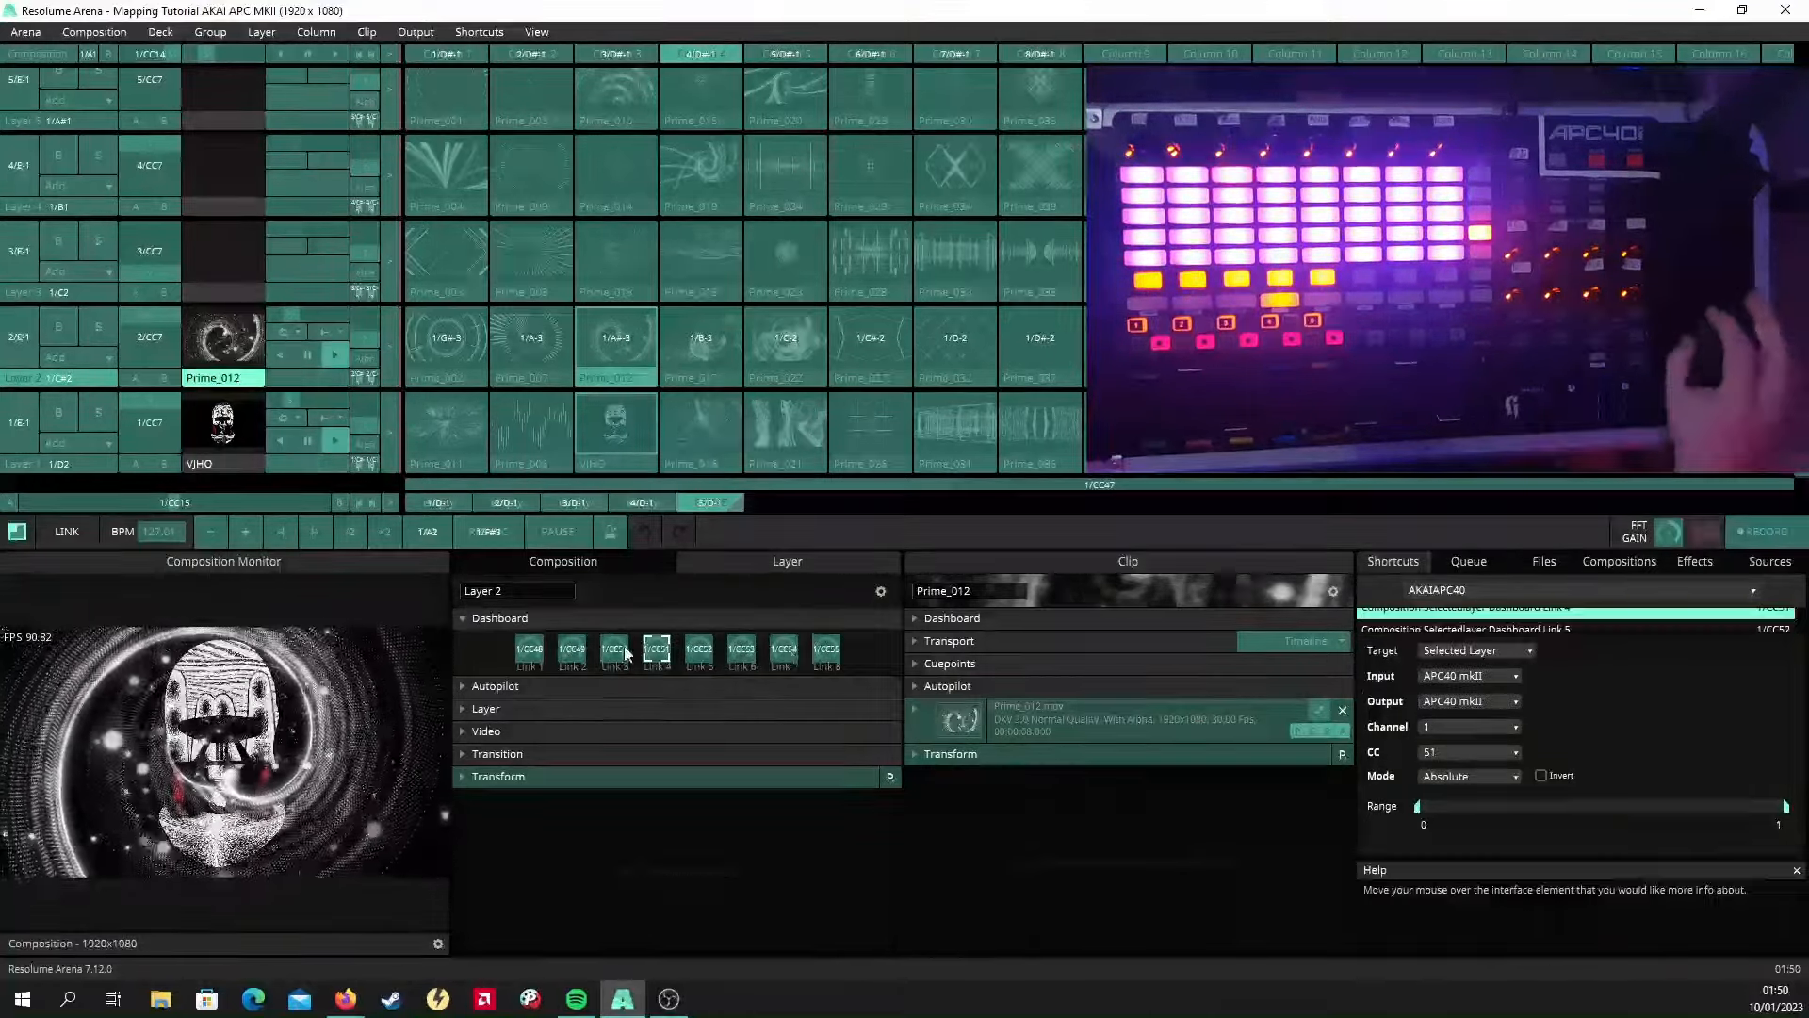
Set the MIDI shortcut target of Layer 2's dashboard Links 3, 2 and 1 to Selected Layer, and leave MIDI editing.
click(614, 650)
click(1465, 652)
click(1455, 705)
click(572, 650)
click(1484, 653)
click(1470, 651)
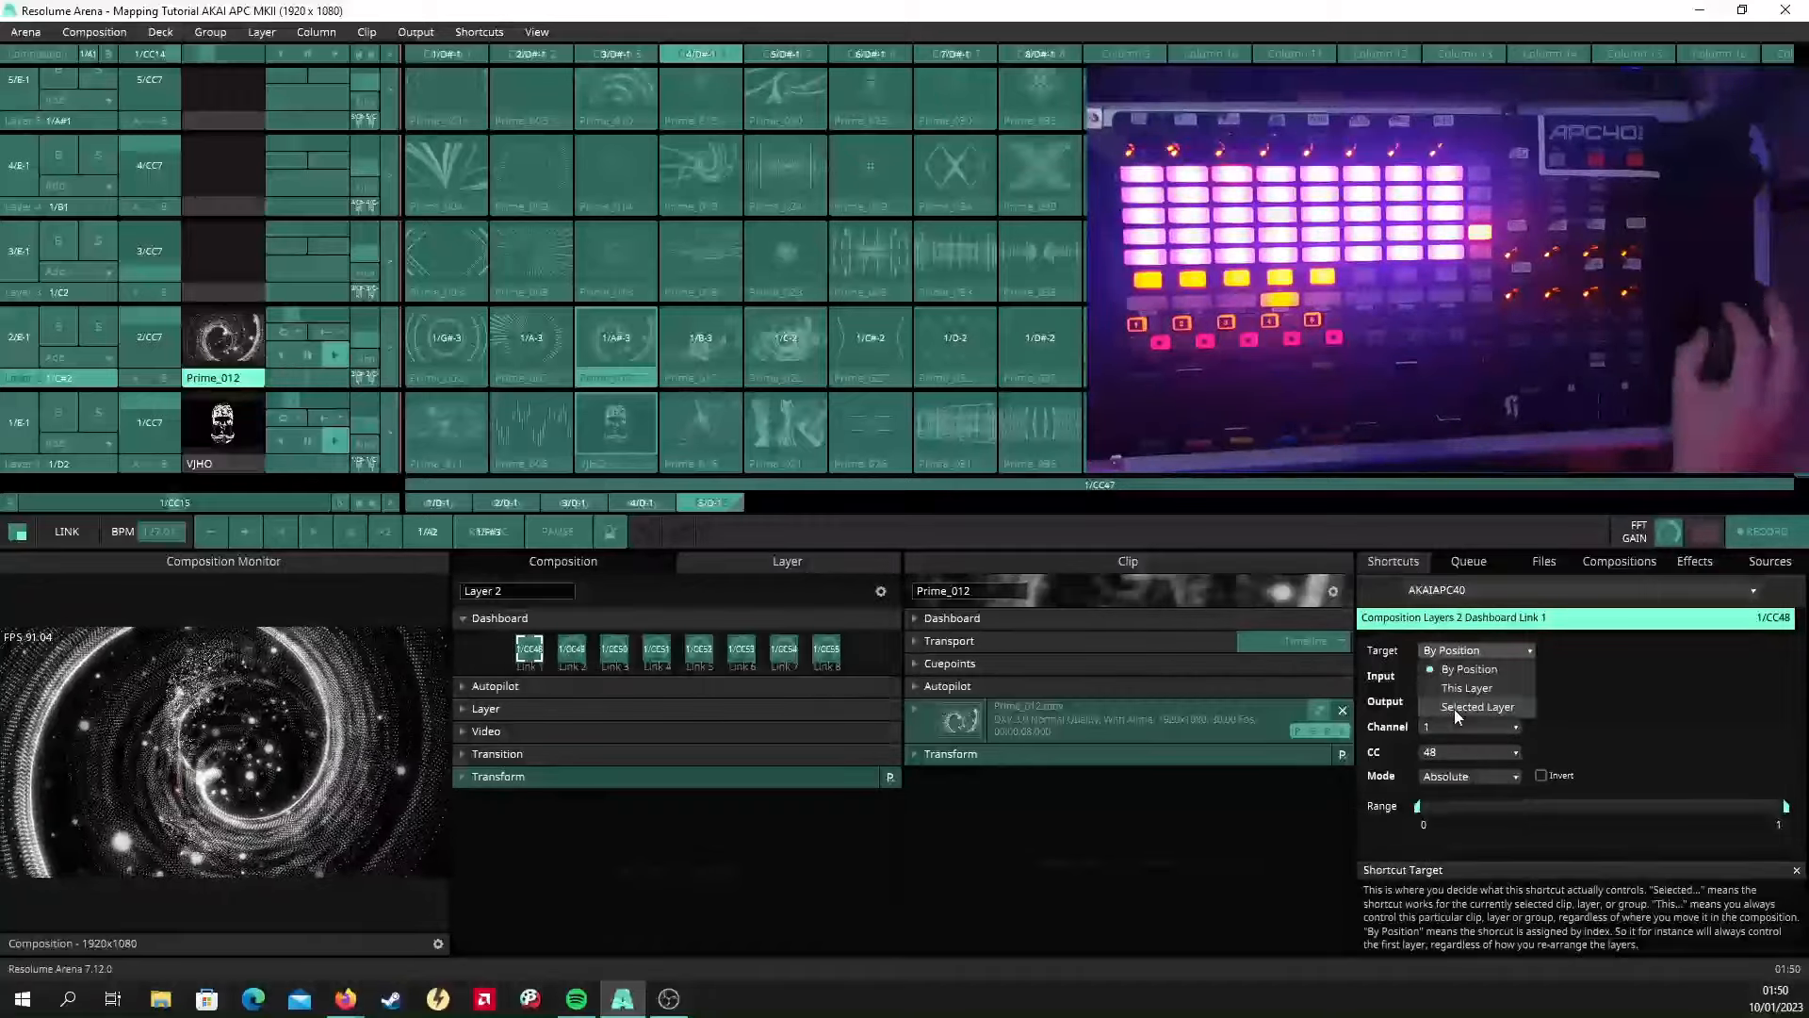
click(1455, 709)
click(476, 32)
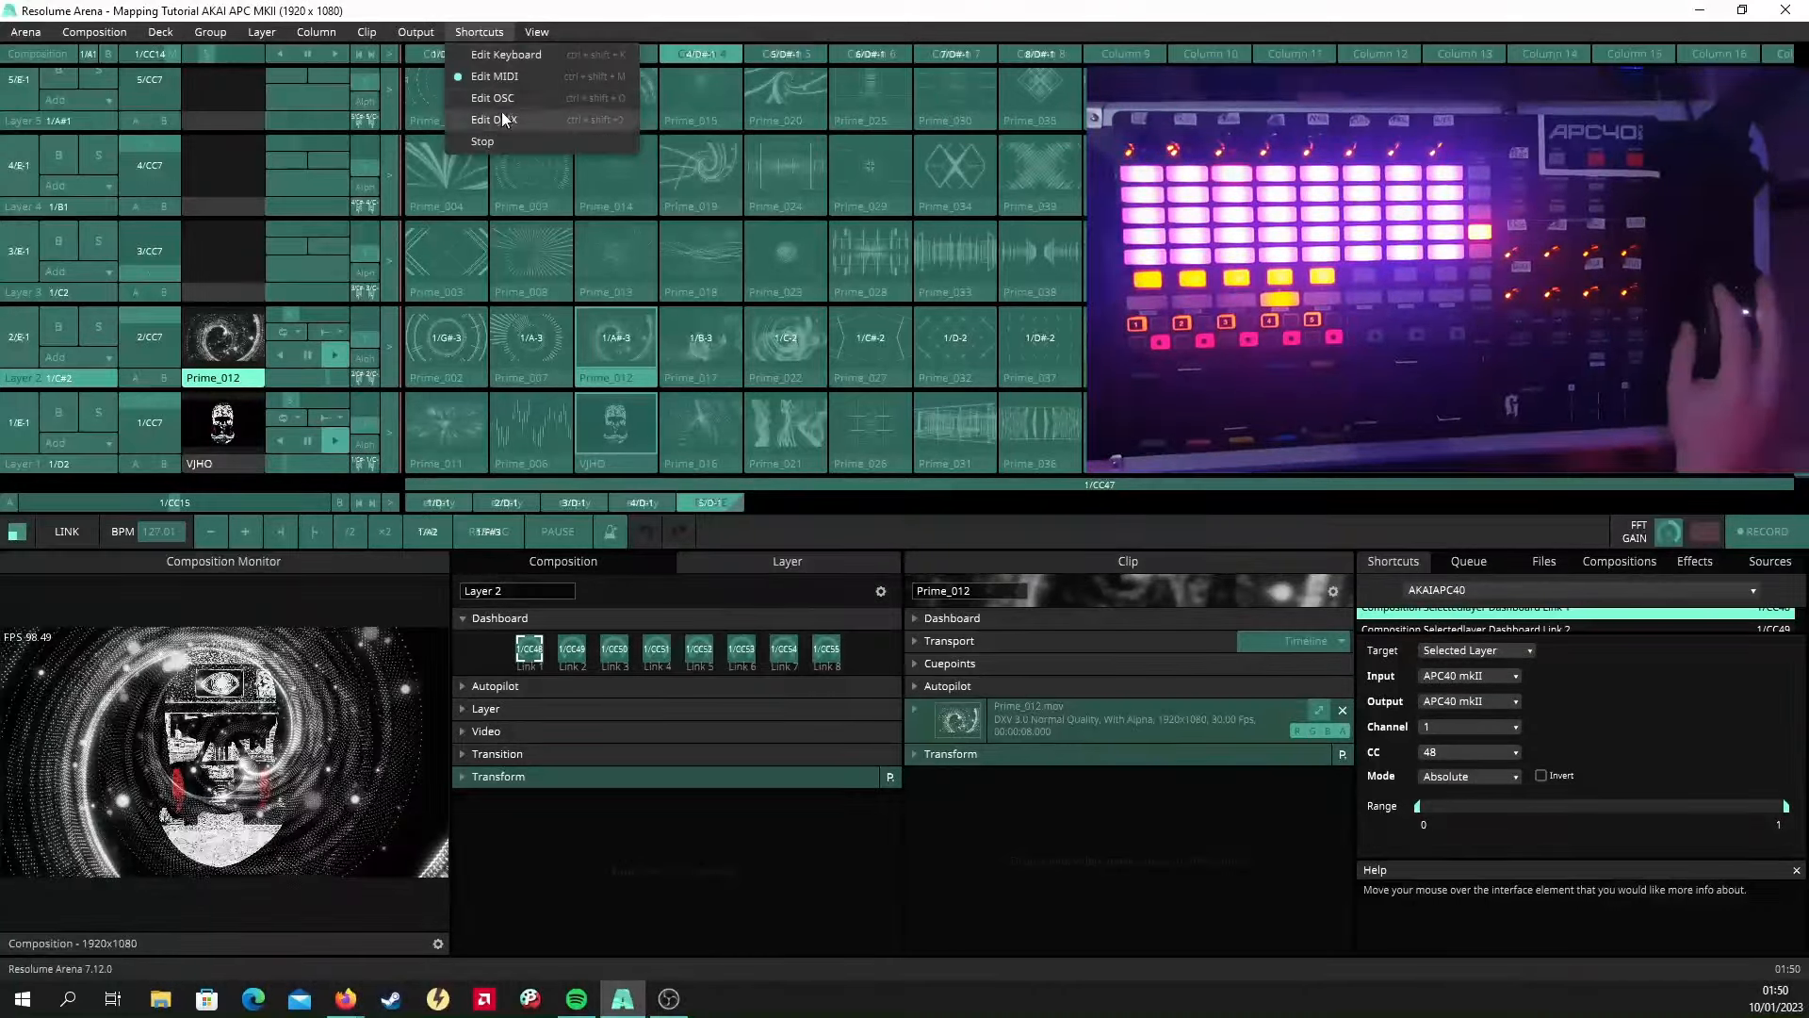
click(495, 140)
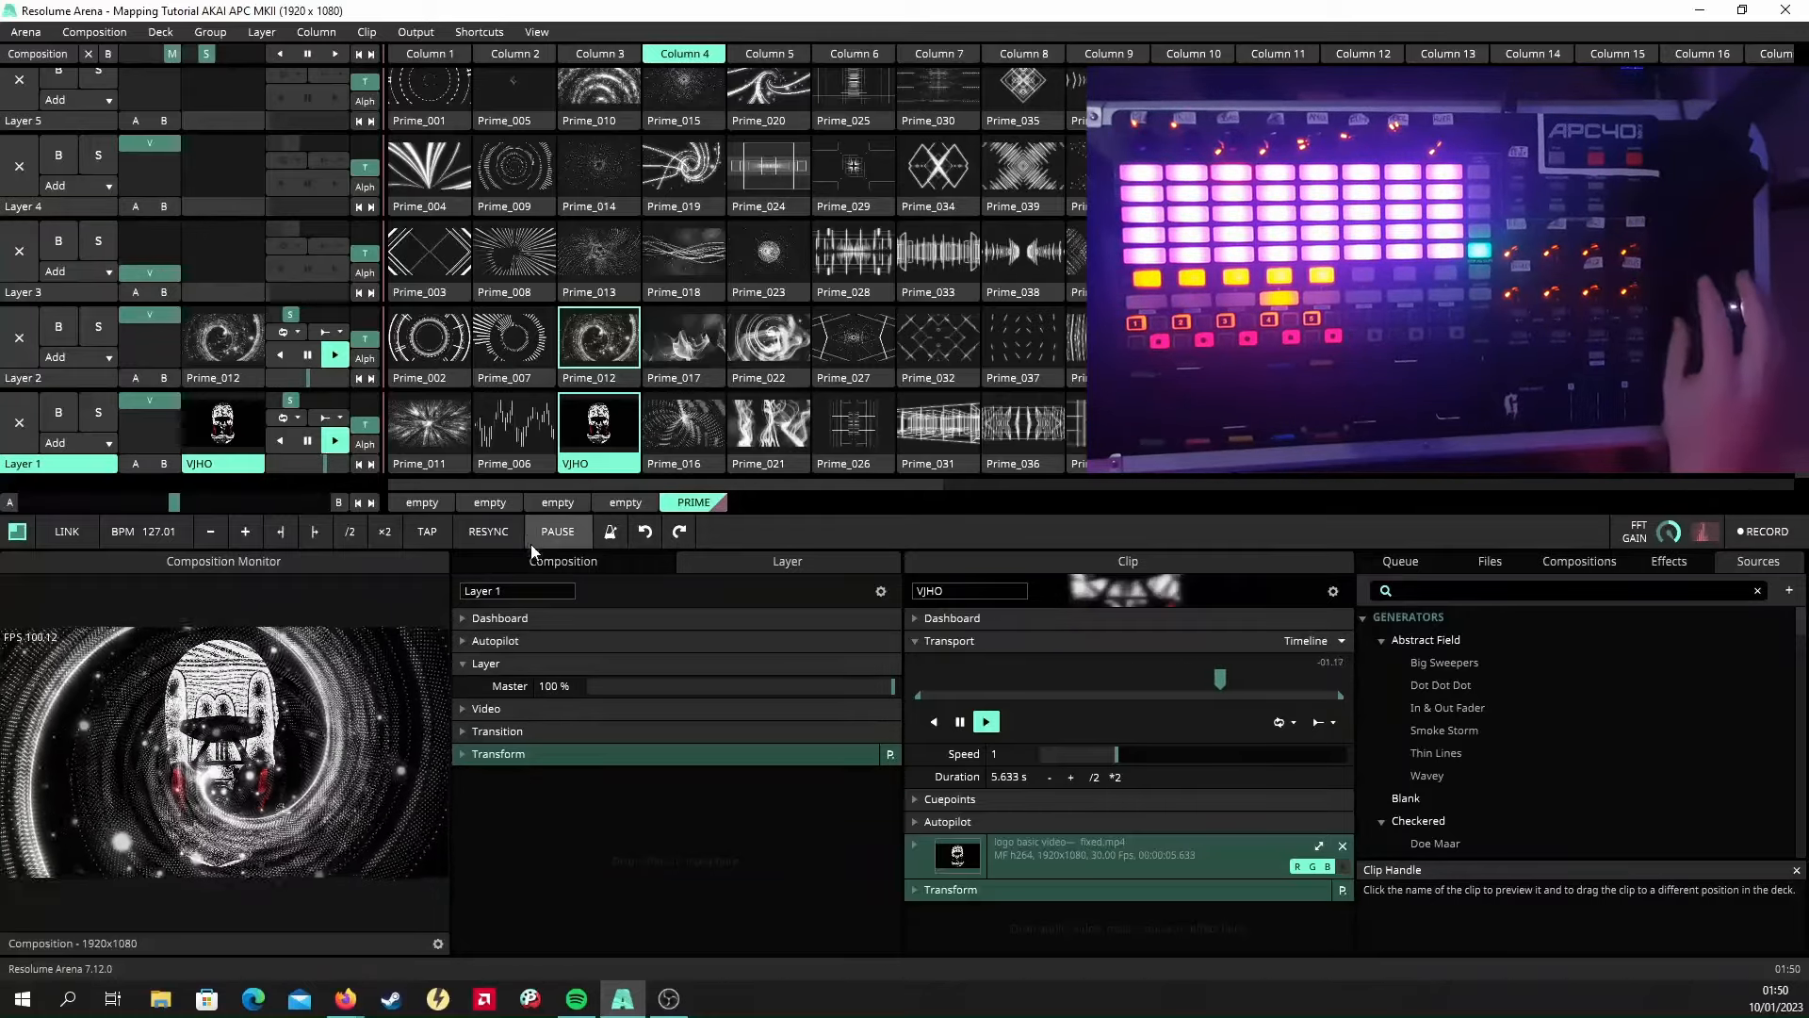
Add the Delay RGB effect to Layer 1 and assign its Opacity to the layer's first dashboard link.
click(511, 661)
click(531, 617)
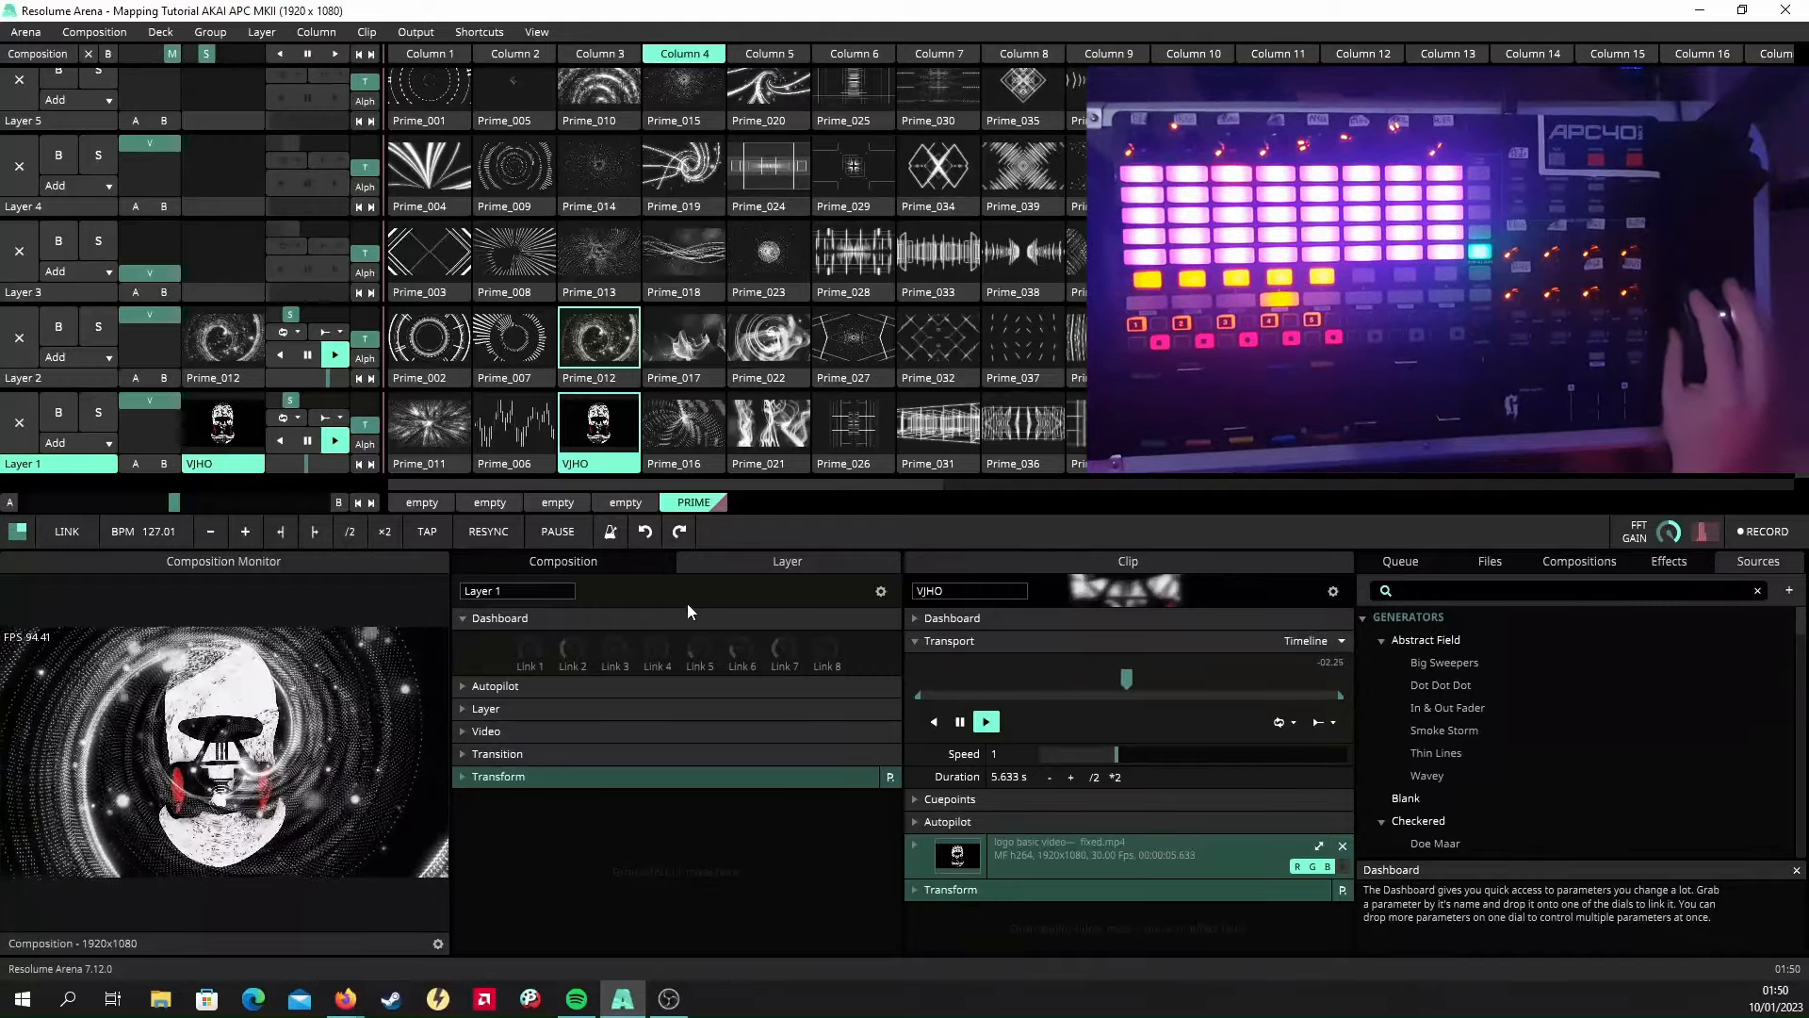
click(1671, 562)
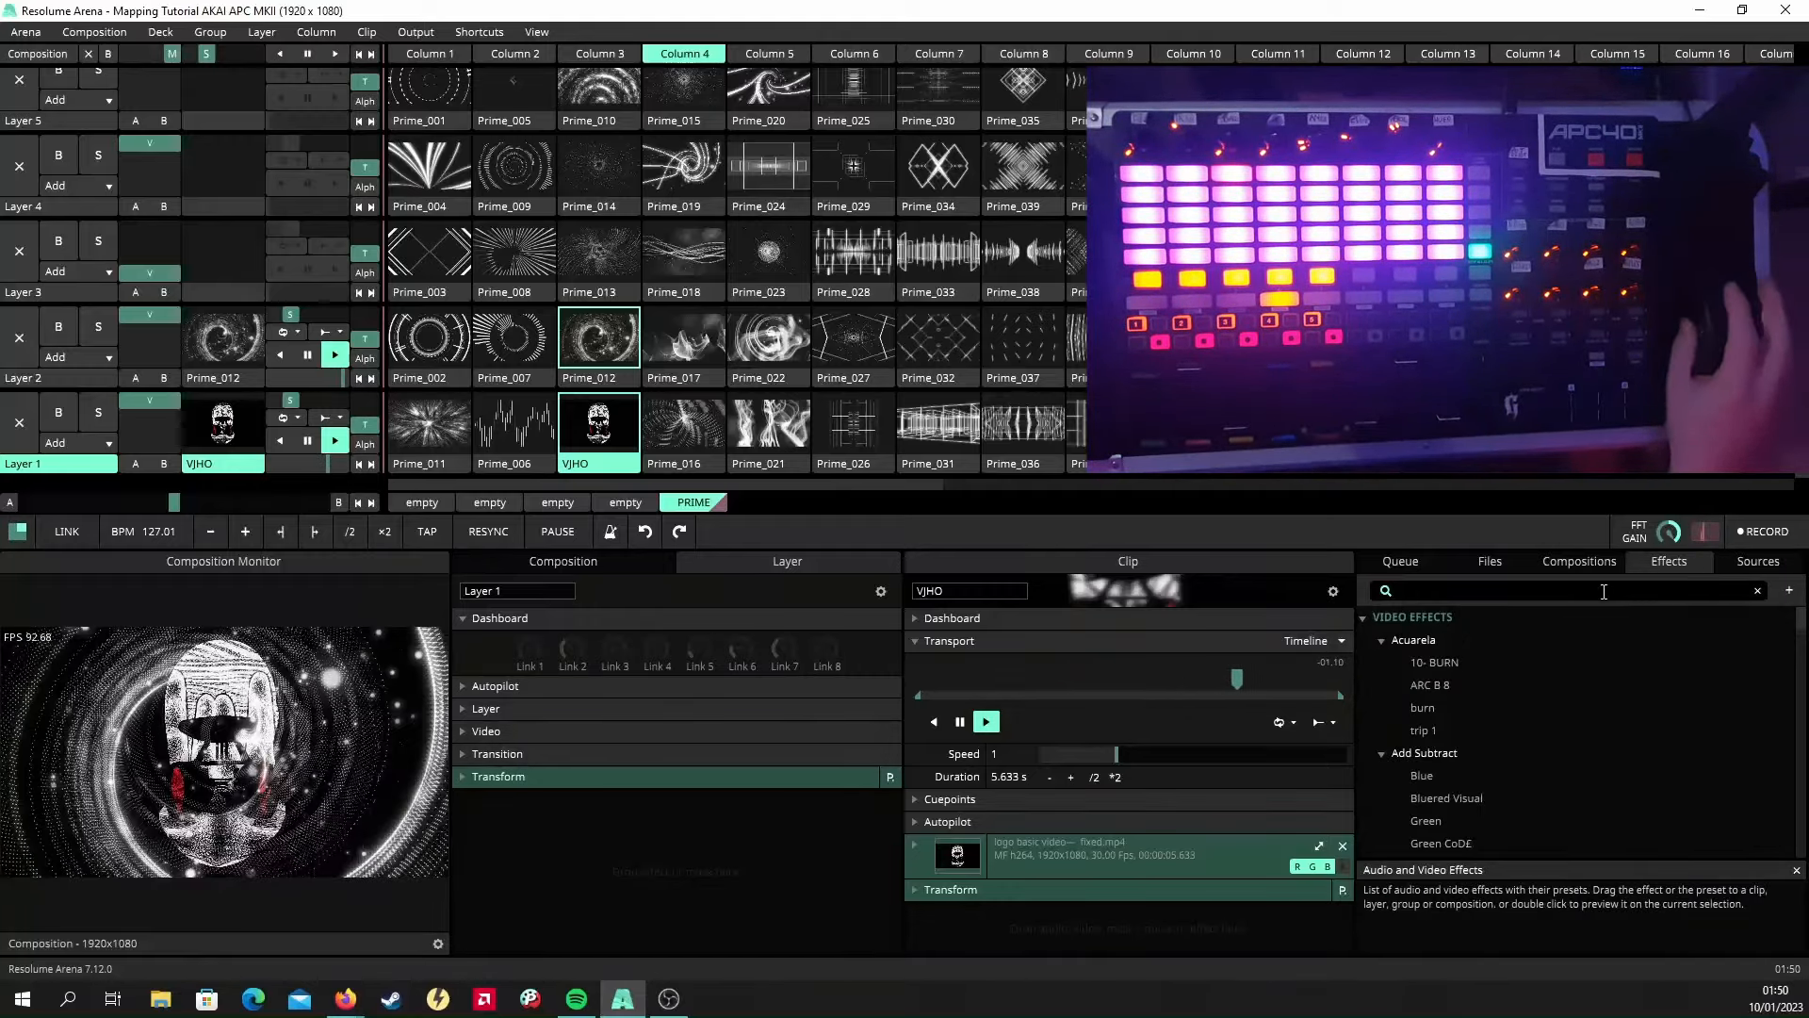
click(1549, 591)
text(DELAY)
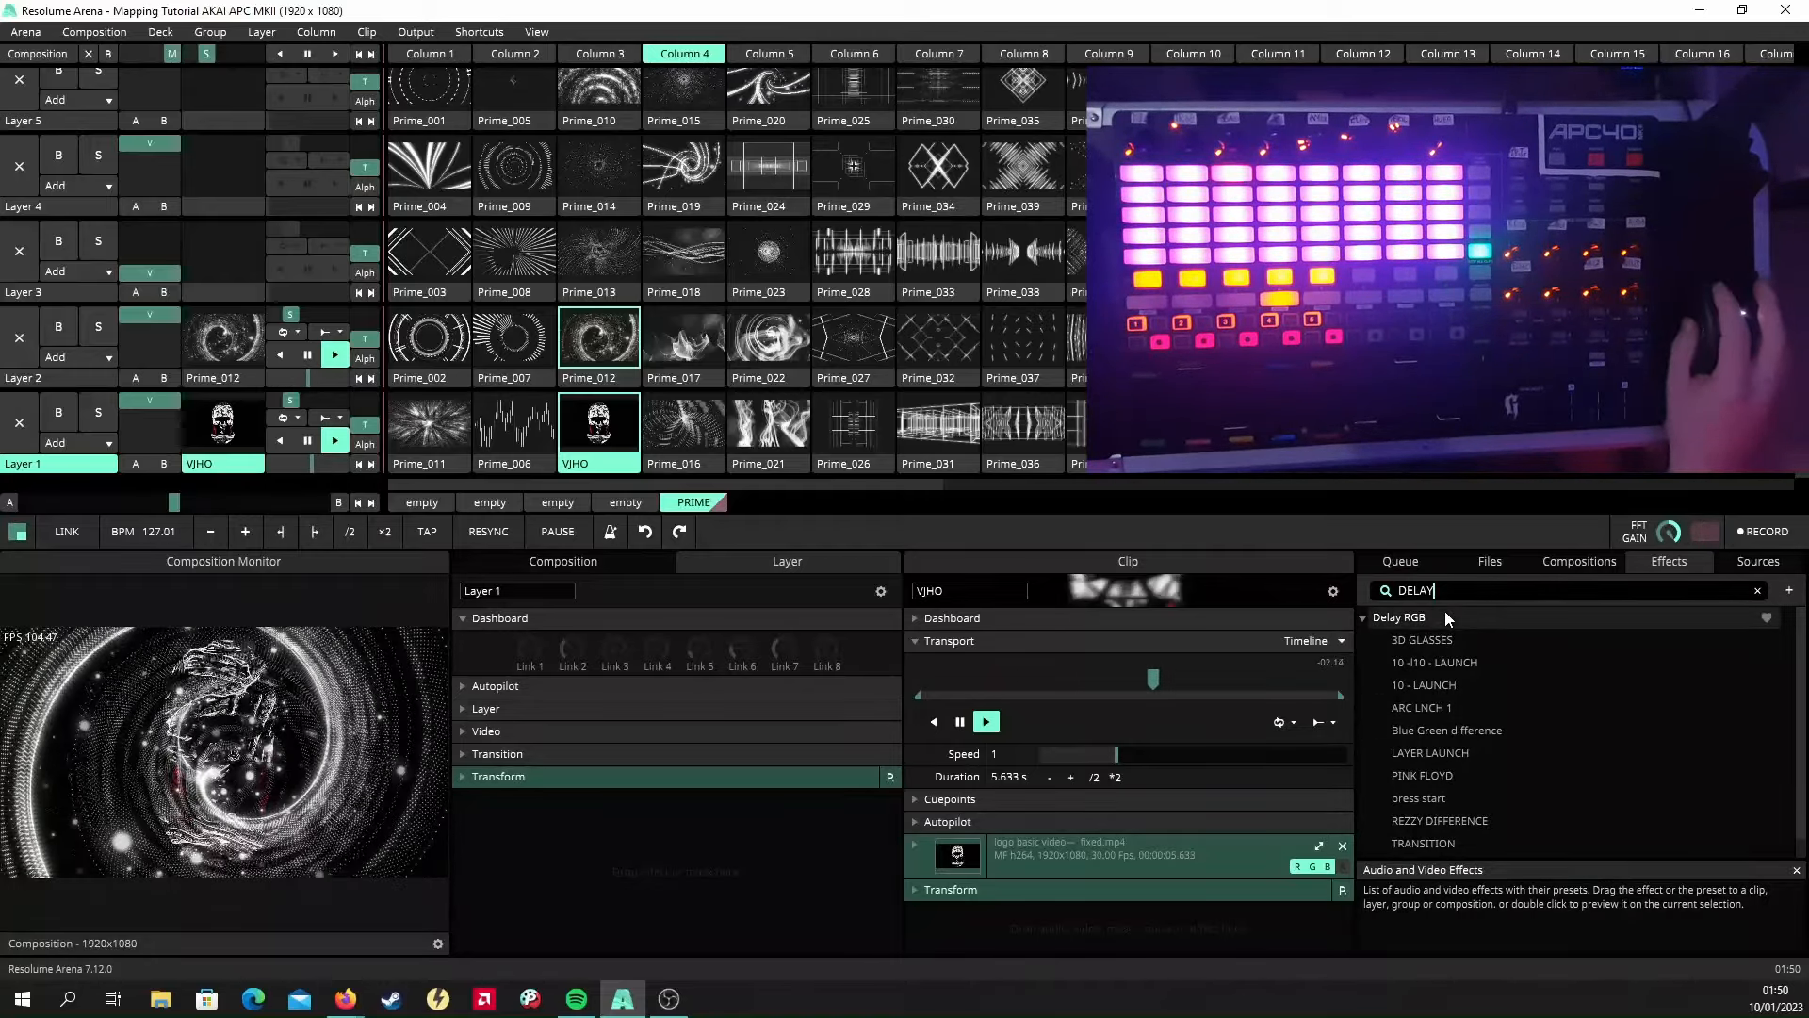
drag(1442, 617, 728, 827)
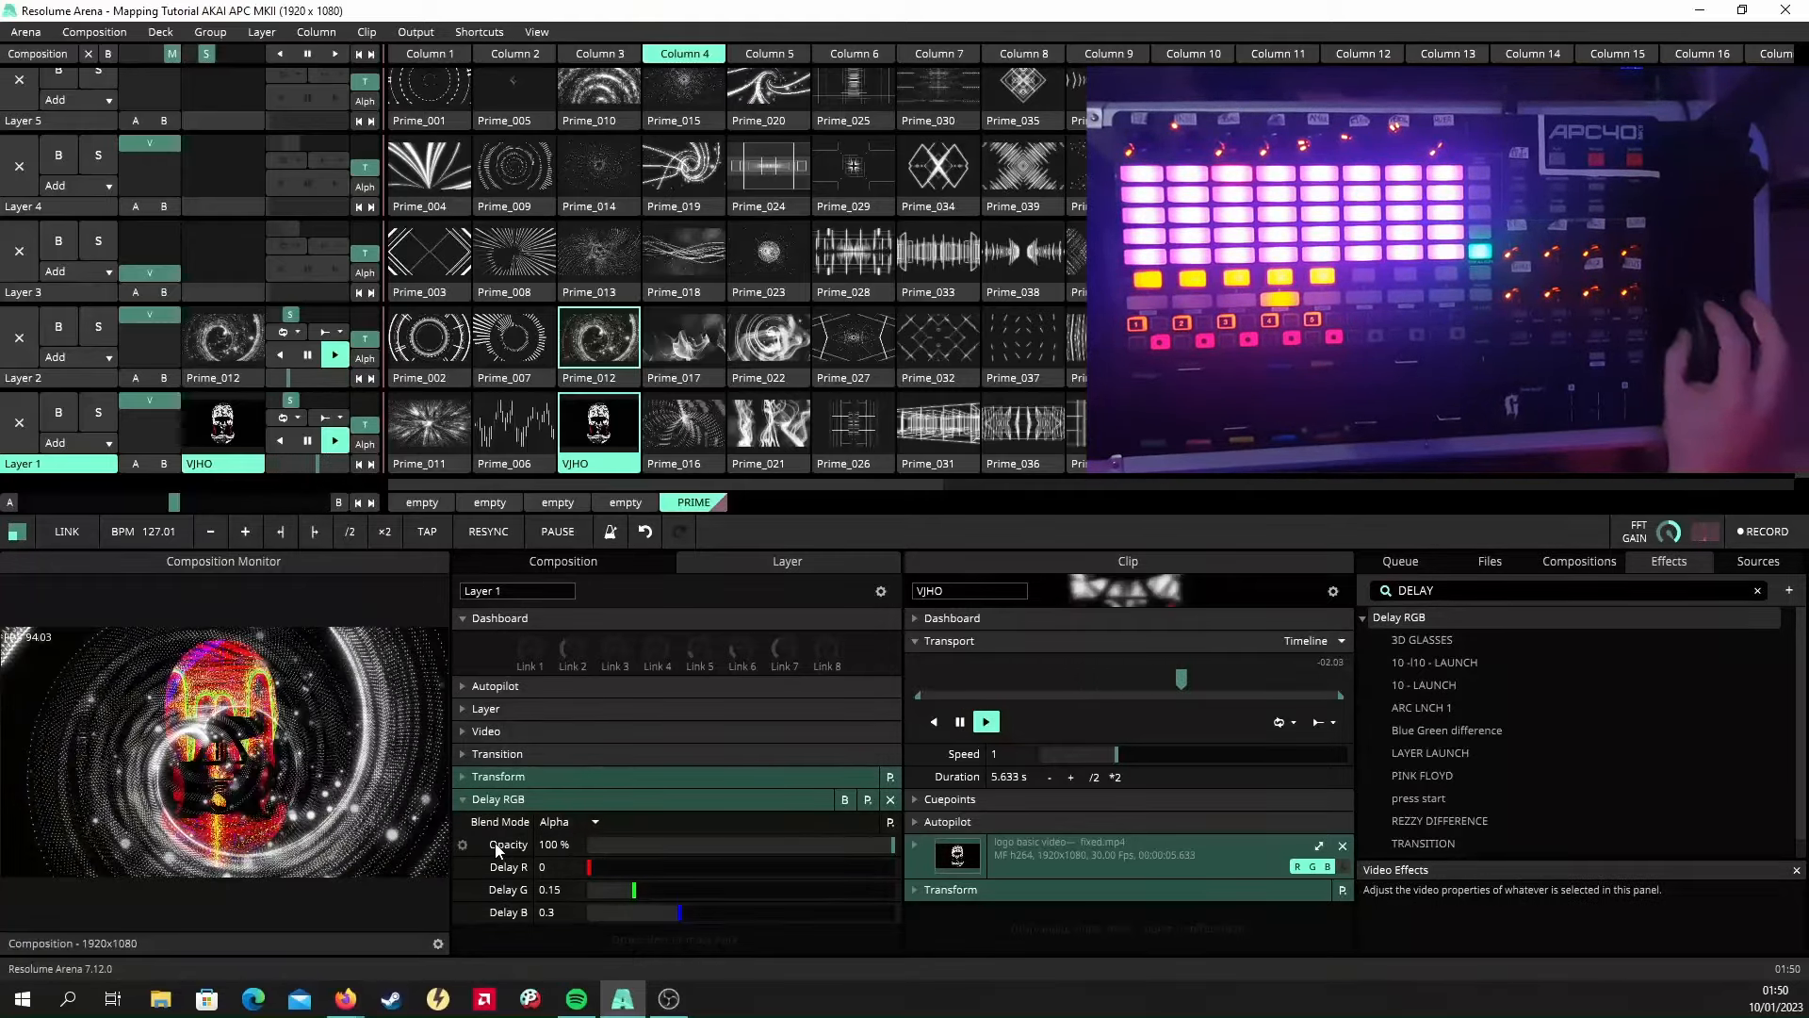
drag(547, 854, 532, 664)
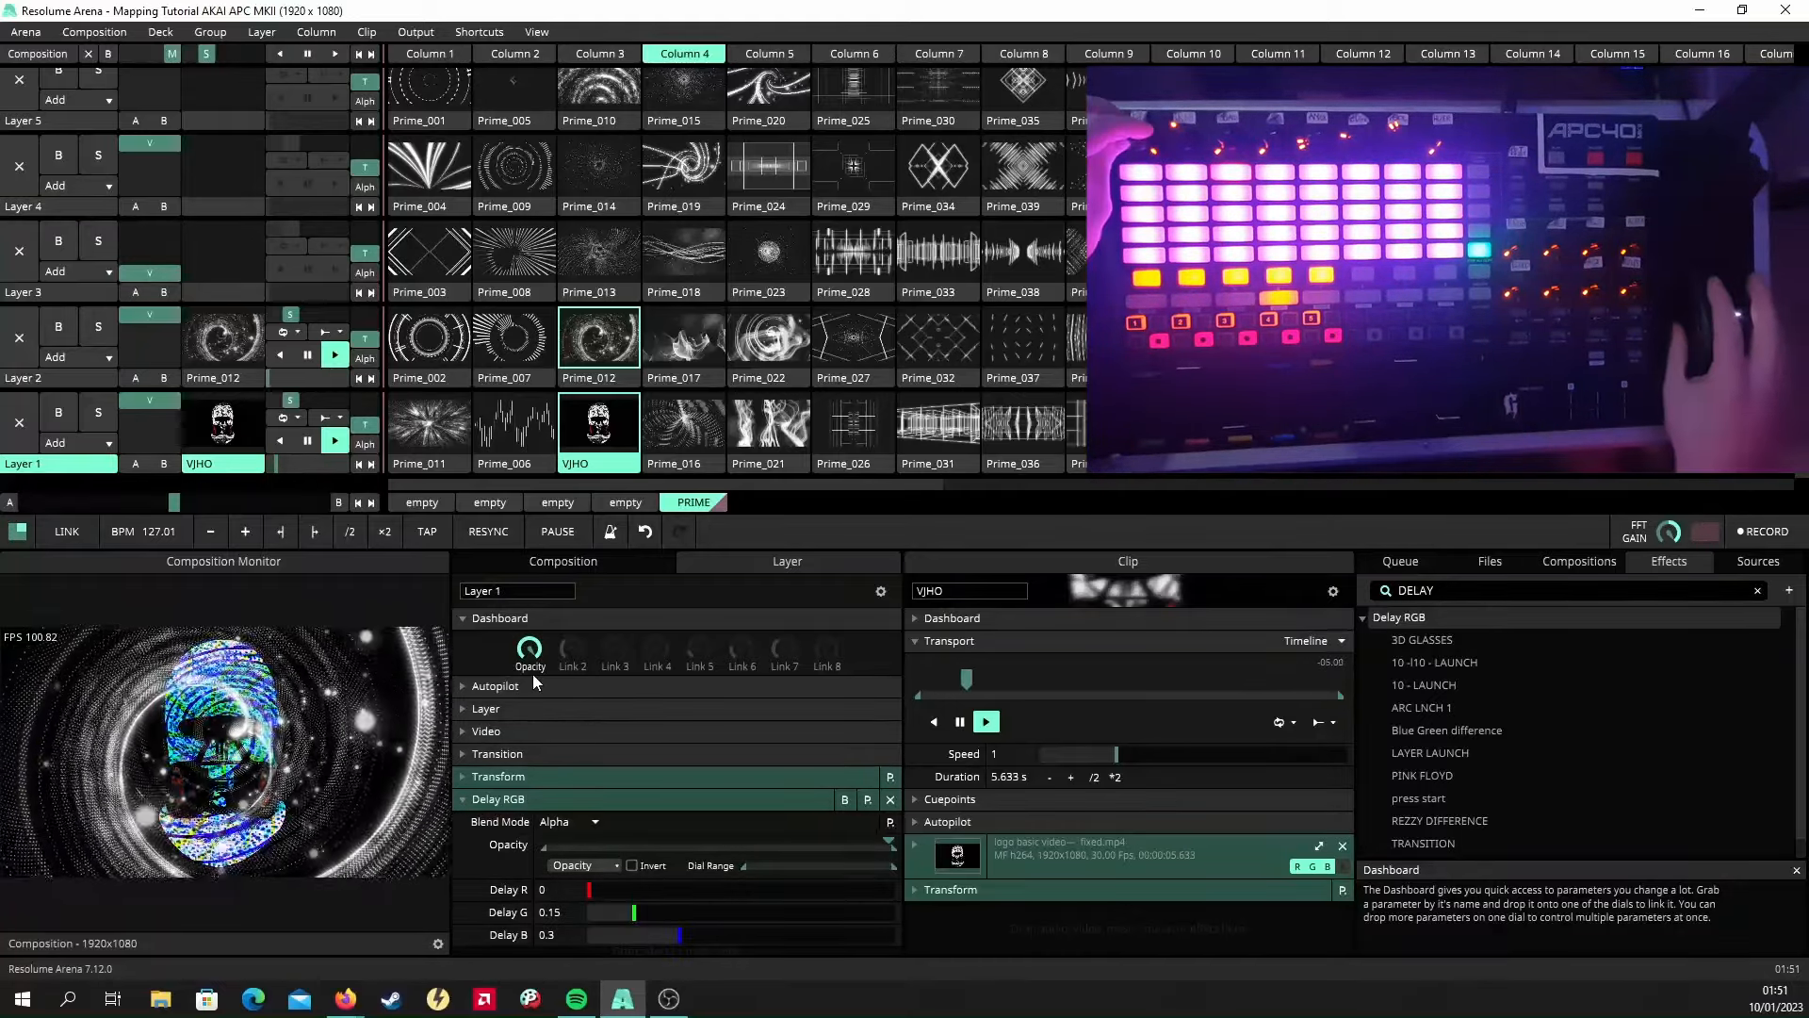
click(562, 798)
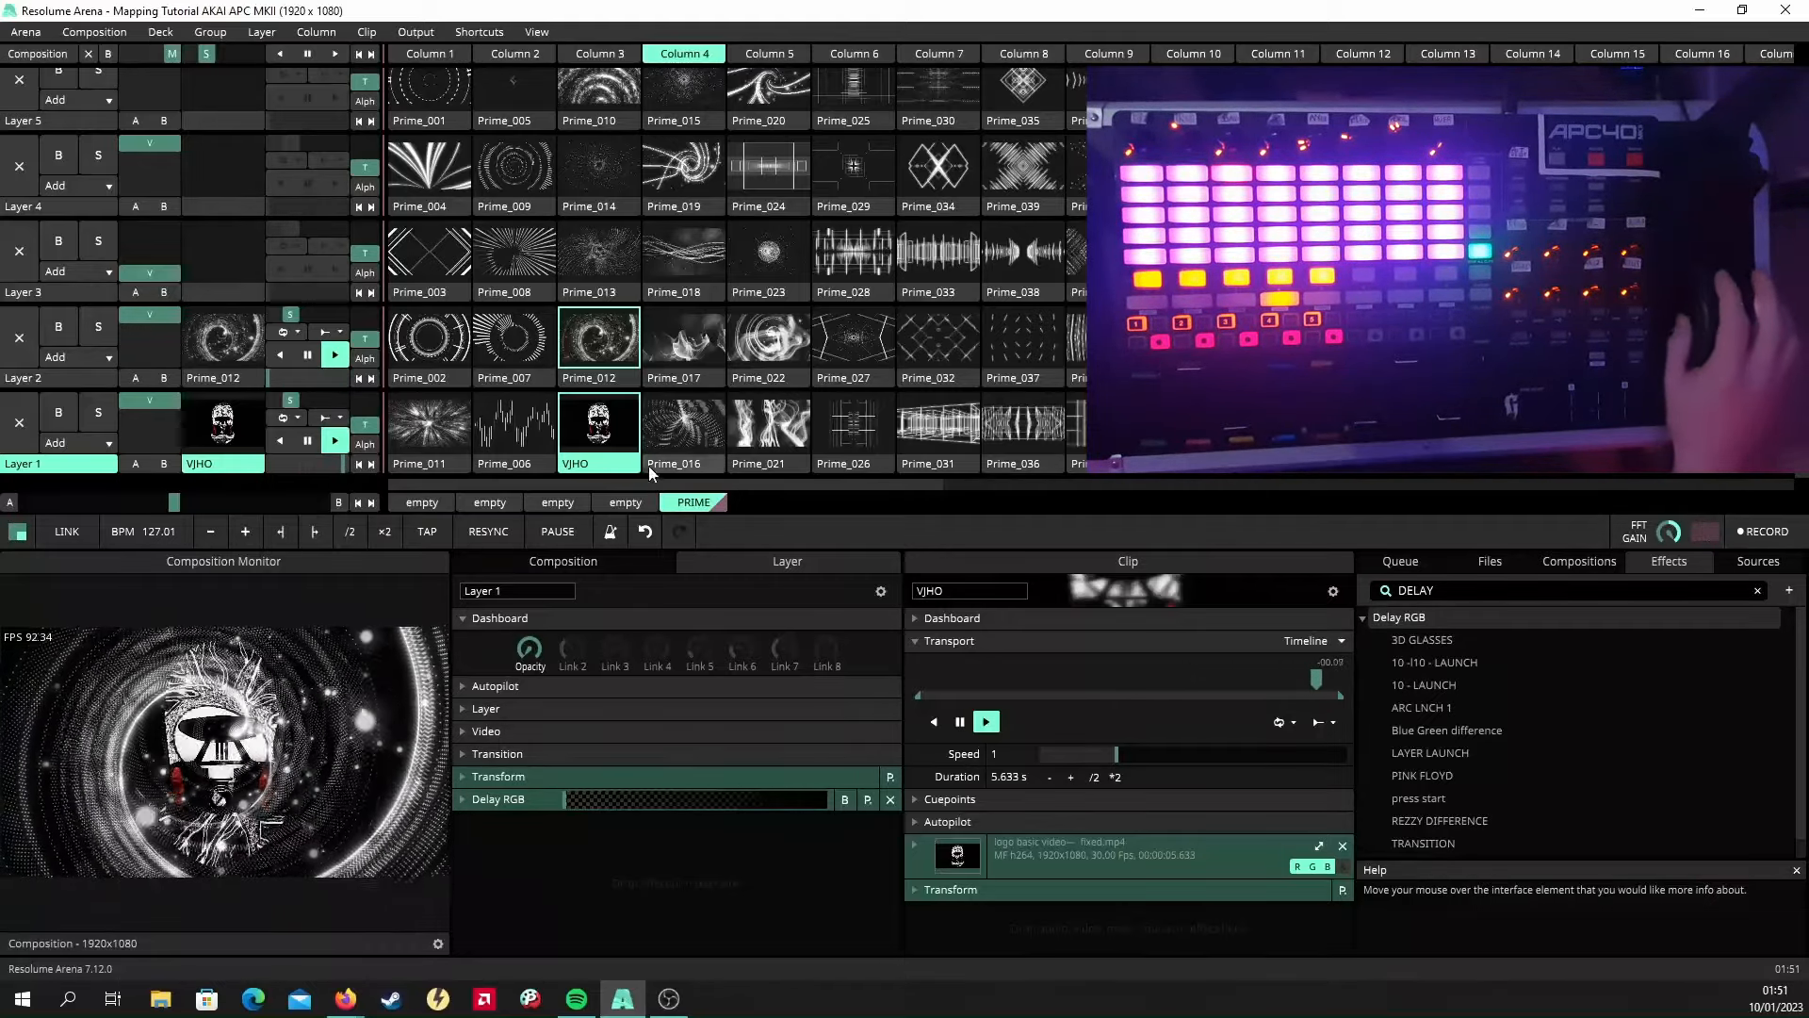
Add the Delay RGB effect to Layers 2 and 3, assigning its Opacity to each layer's first dashboard link.
click(87, 377)
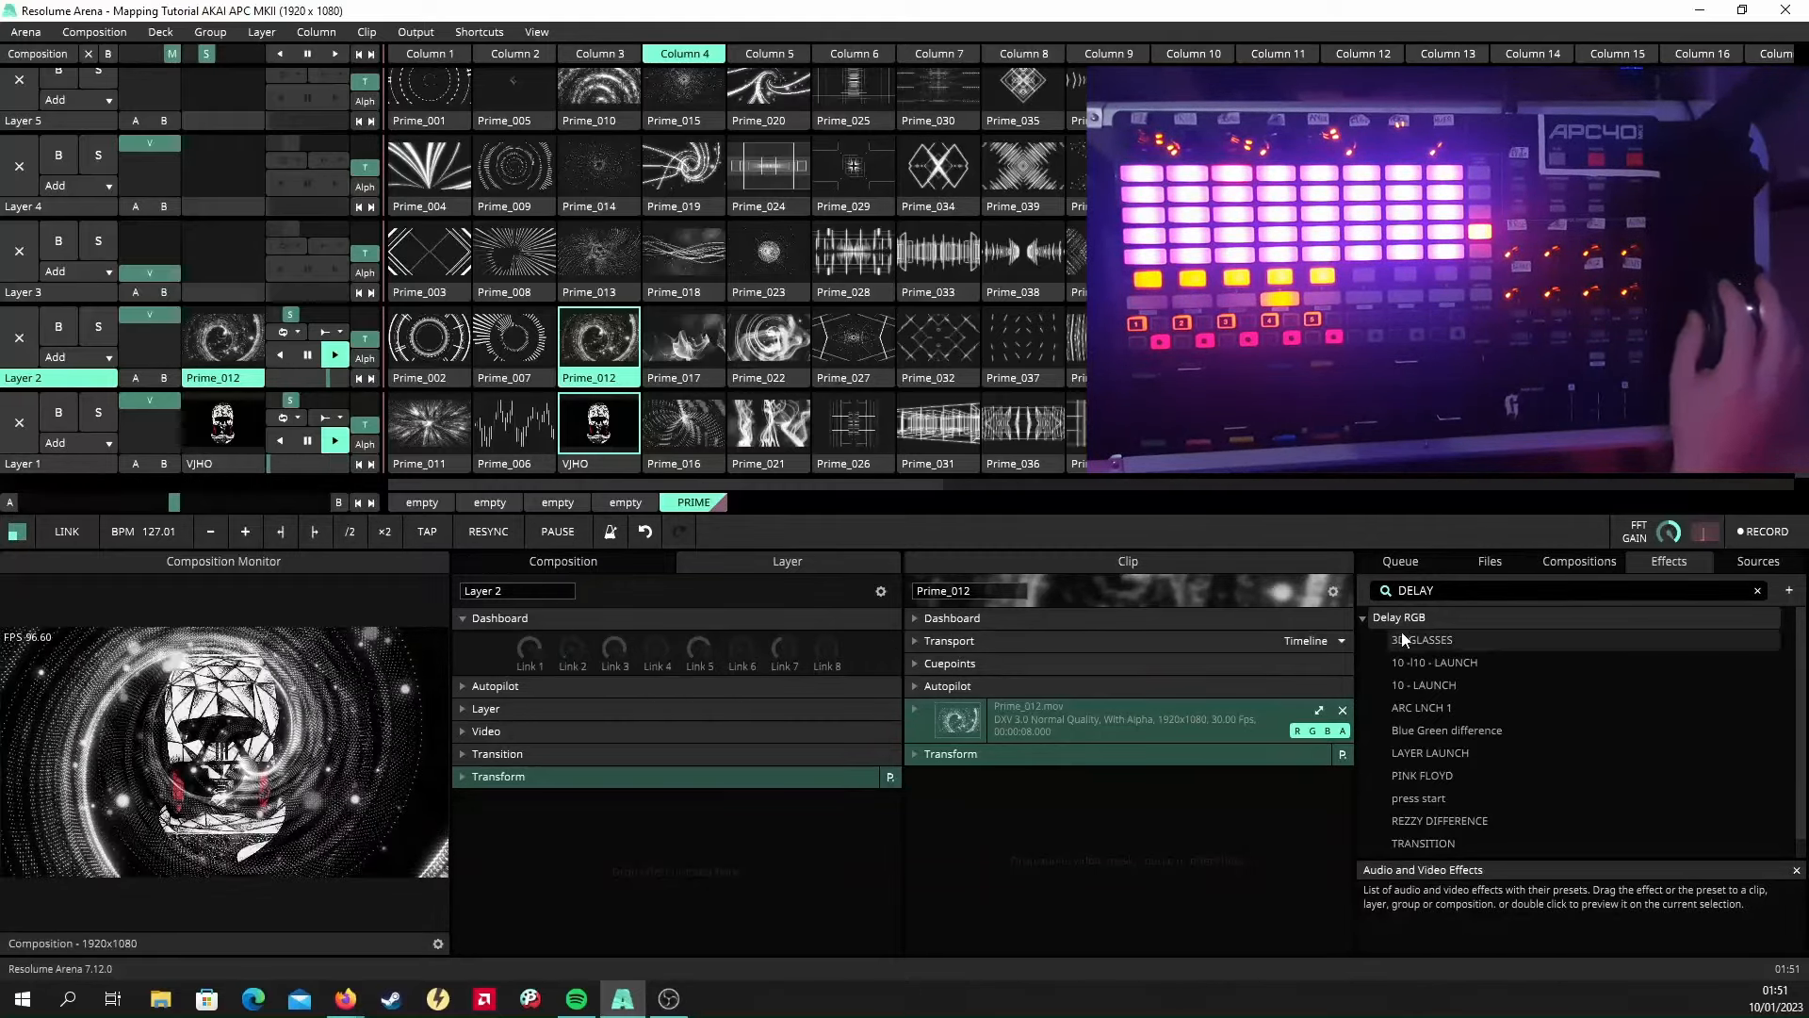
drag(1410, 620, 748, 843)
drag(528, 845, 530, 648)
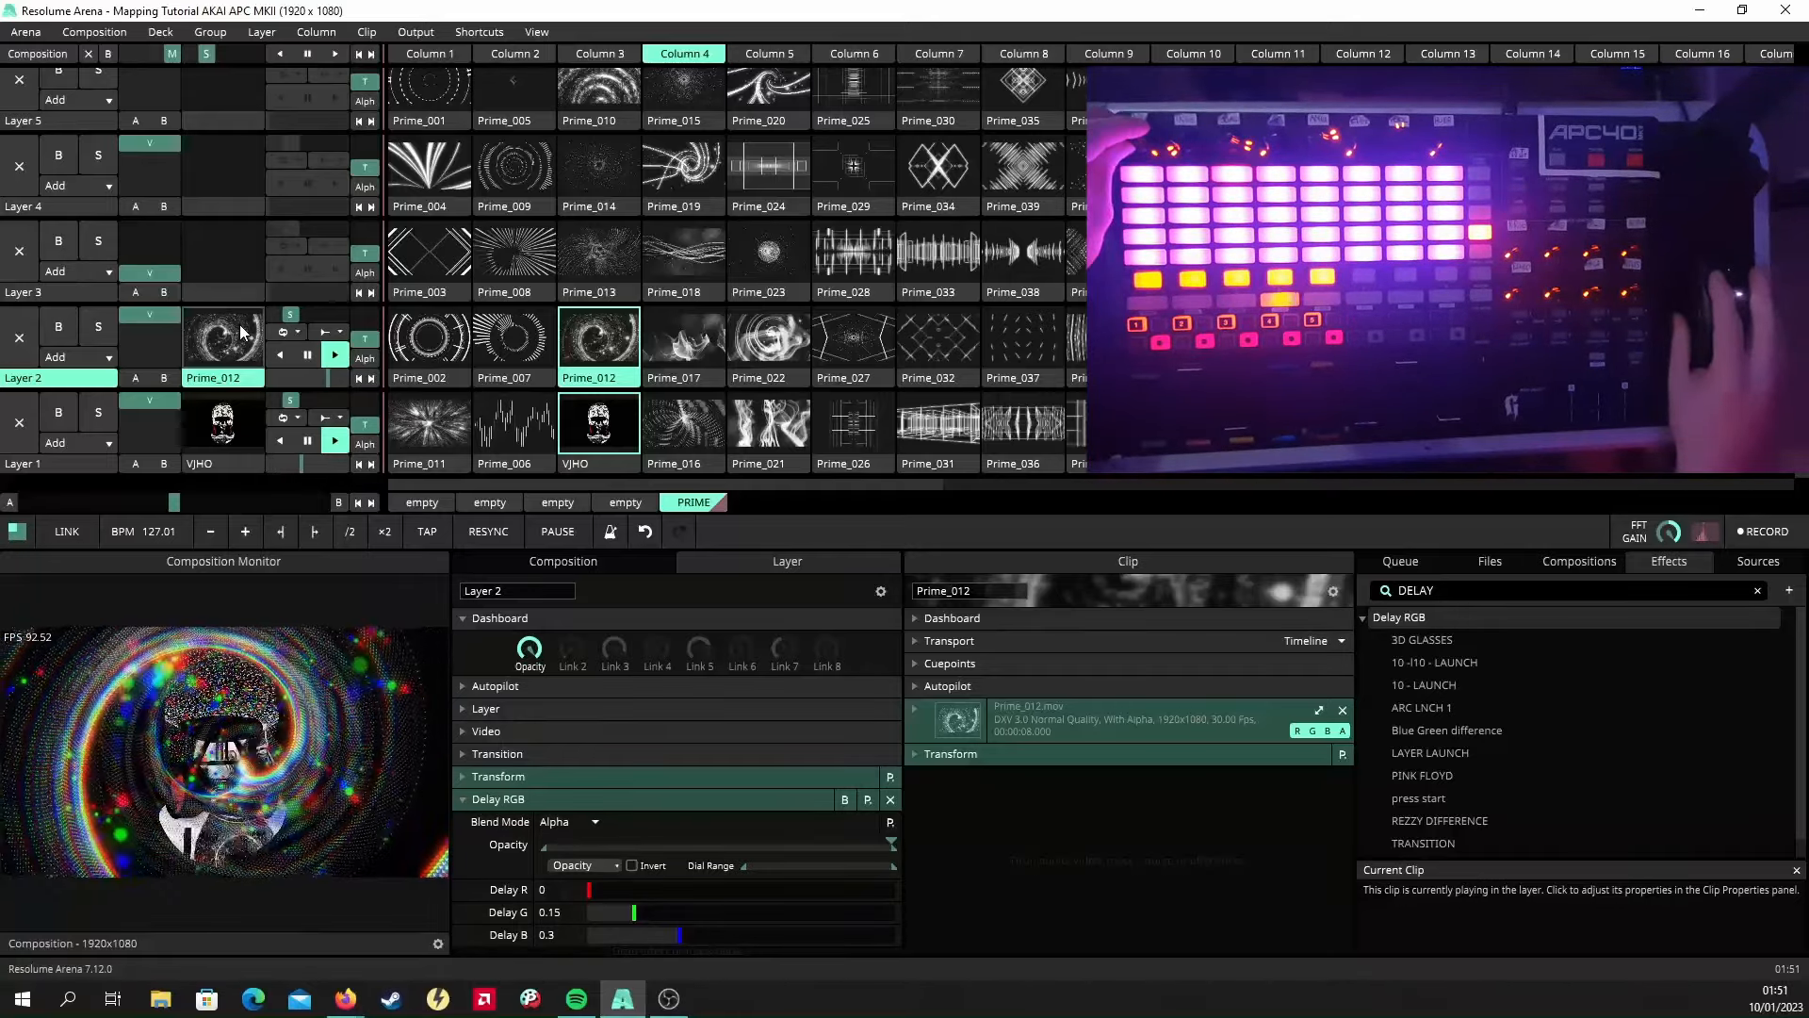
click(75, 290)
drag(1462, 620, 743, 835)
drag(504, 867, 528, 650)
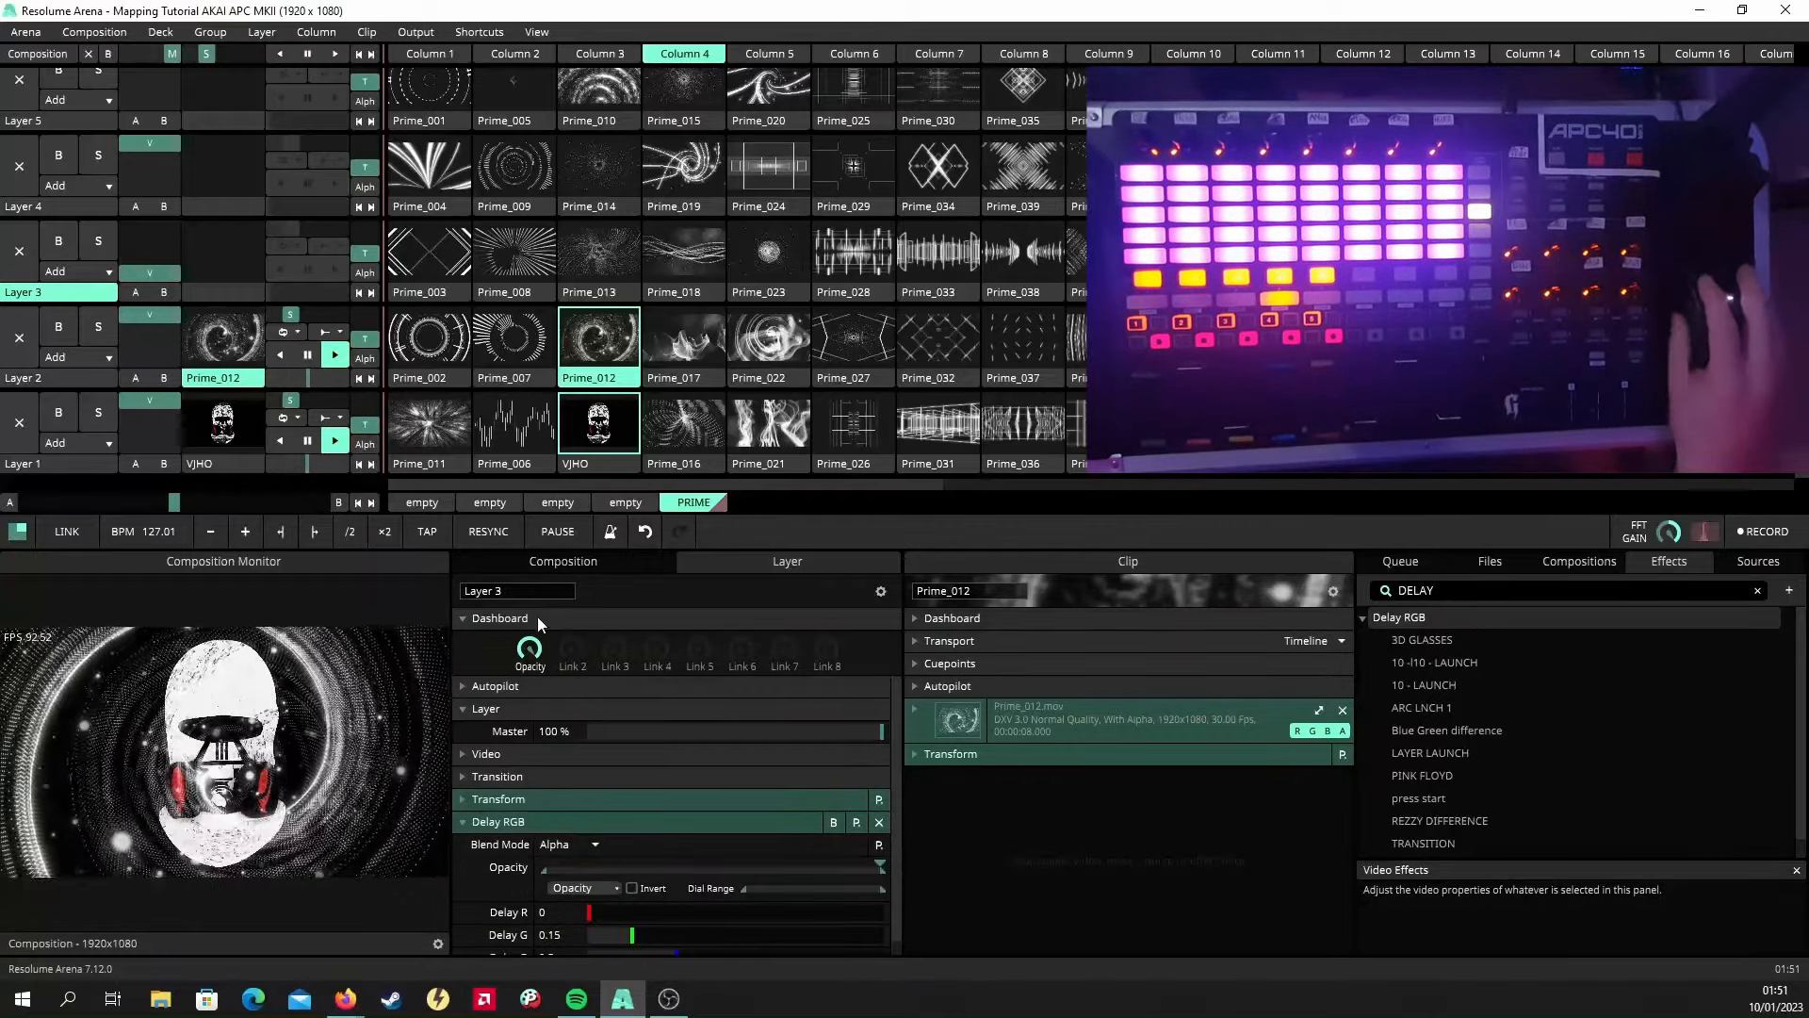
Add the Delay RGB effect to Layers 4 and 5, and assign Layer 5's effect Opacity to its first dashboard link.
click(71, 208)
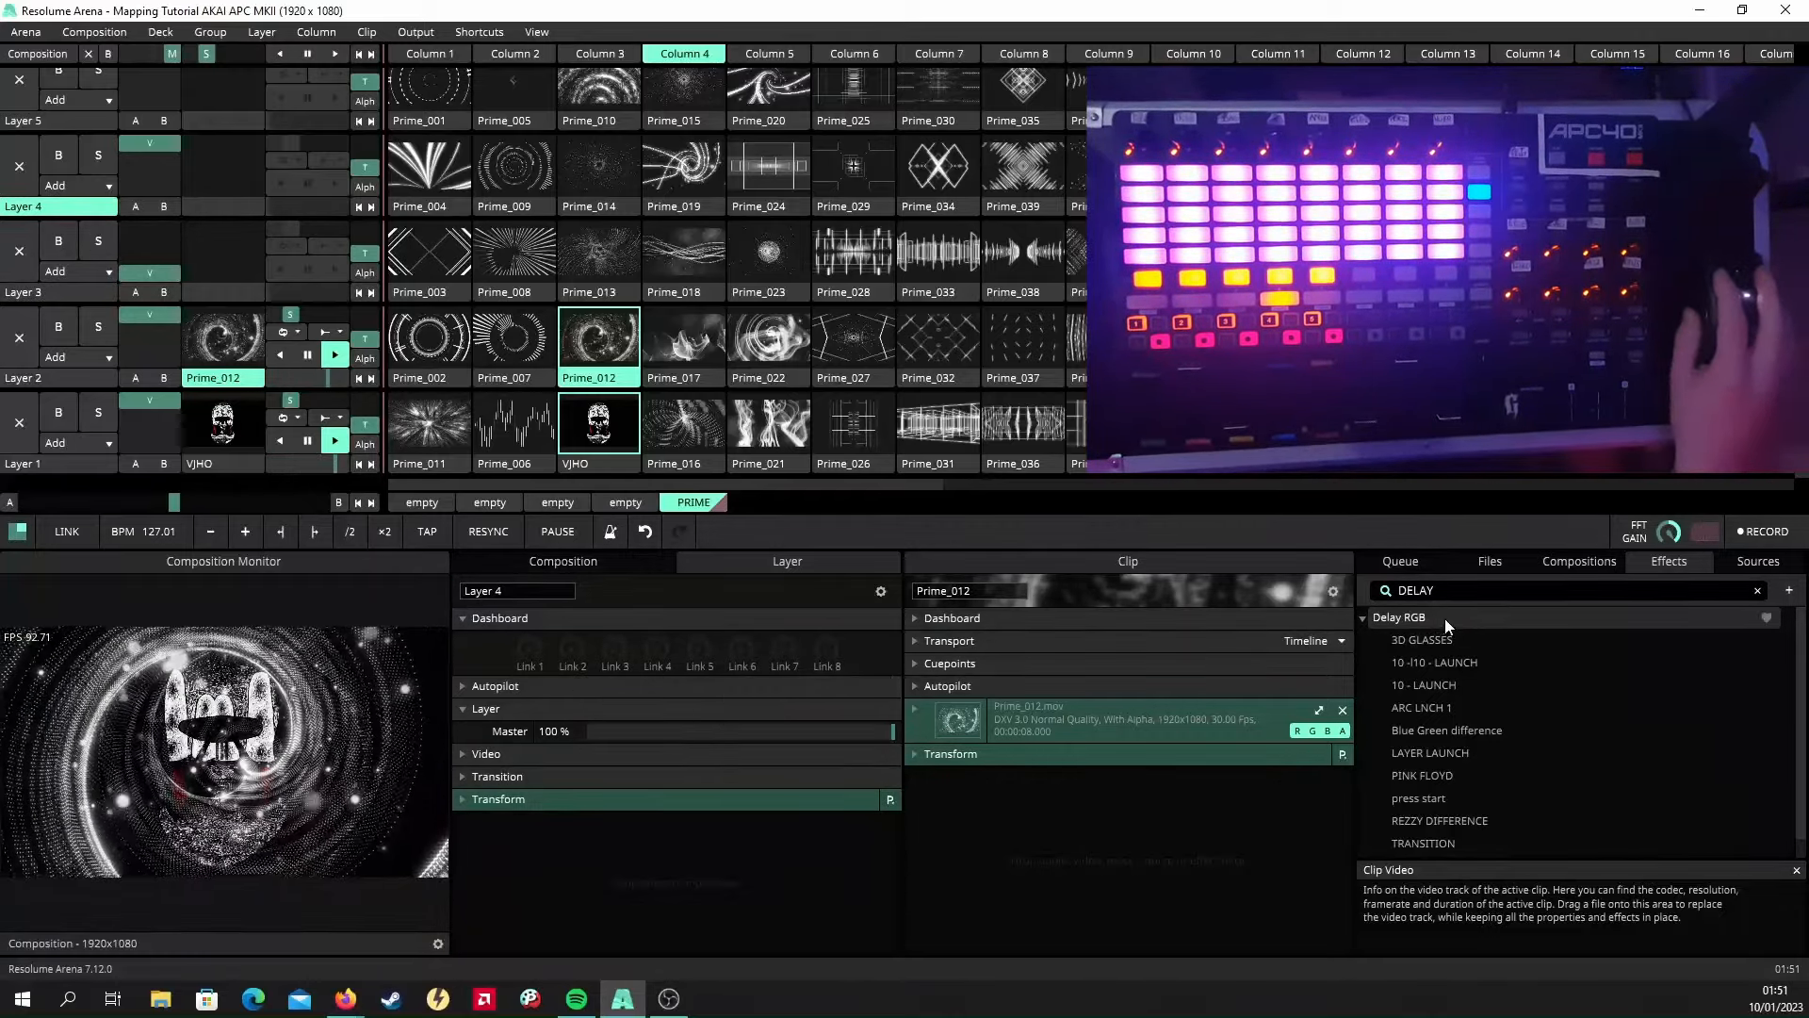
drag(1445, 618, 585, 829)
click(62, 121)
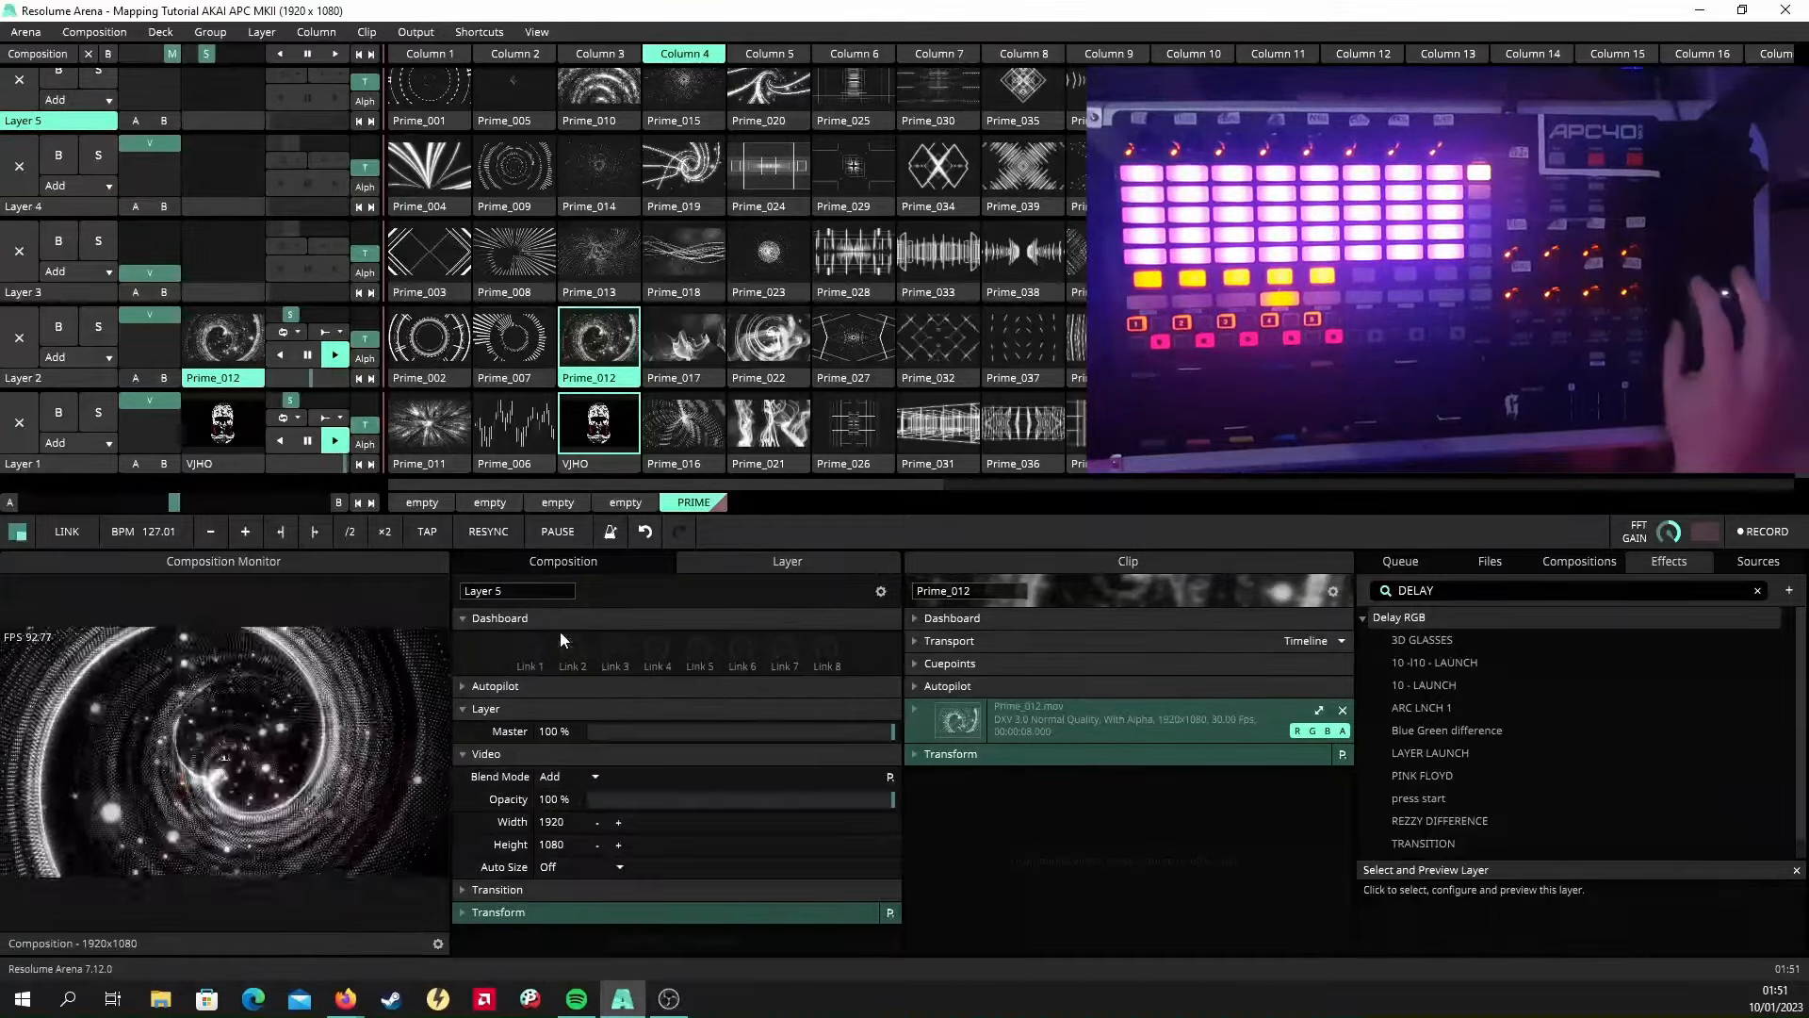
drag(1438, 619, 603, 778)
drag(507, 846, 528, 650)
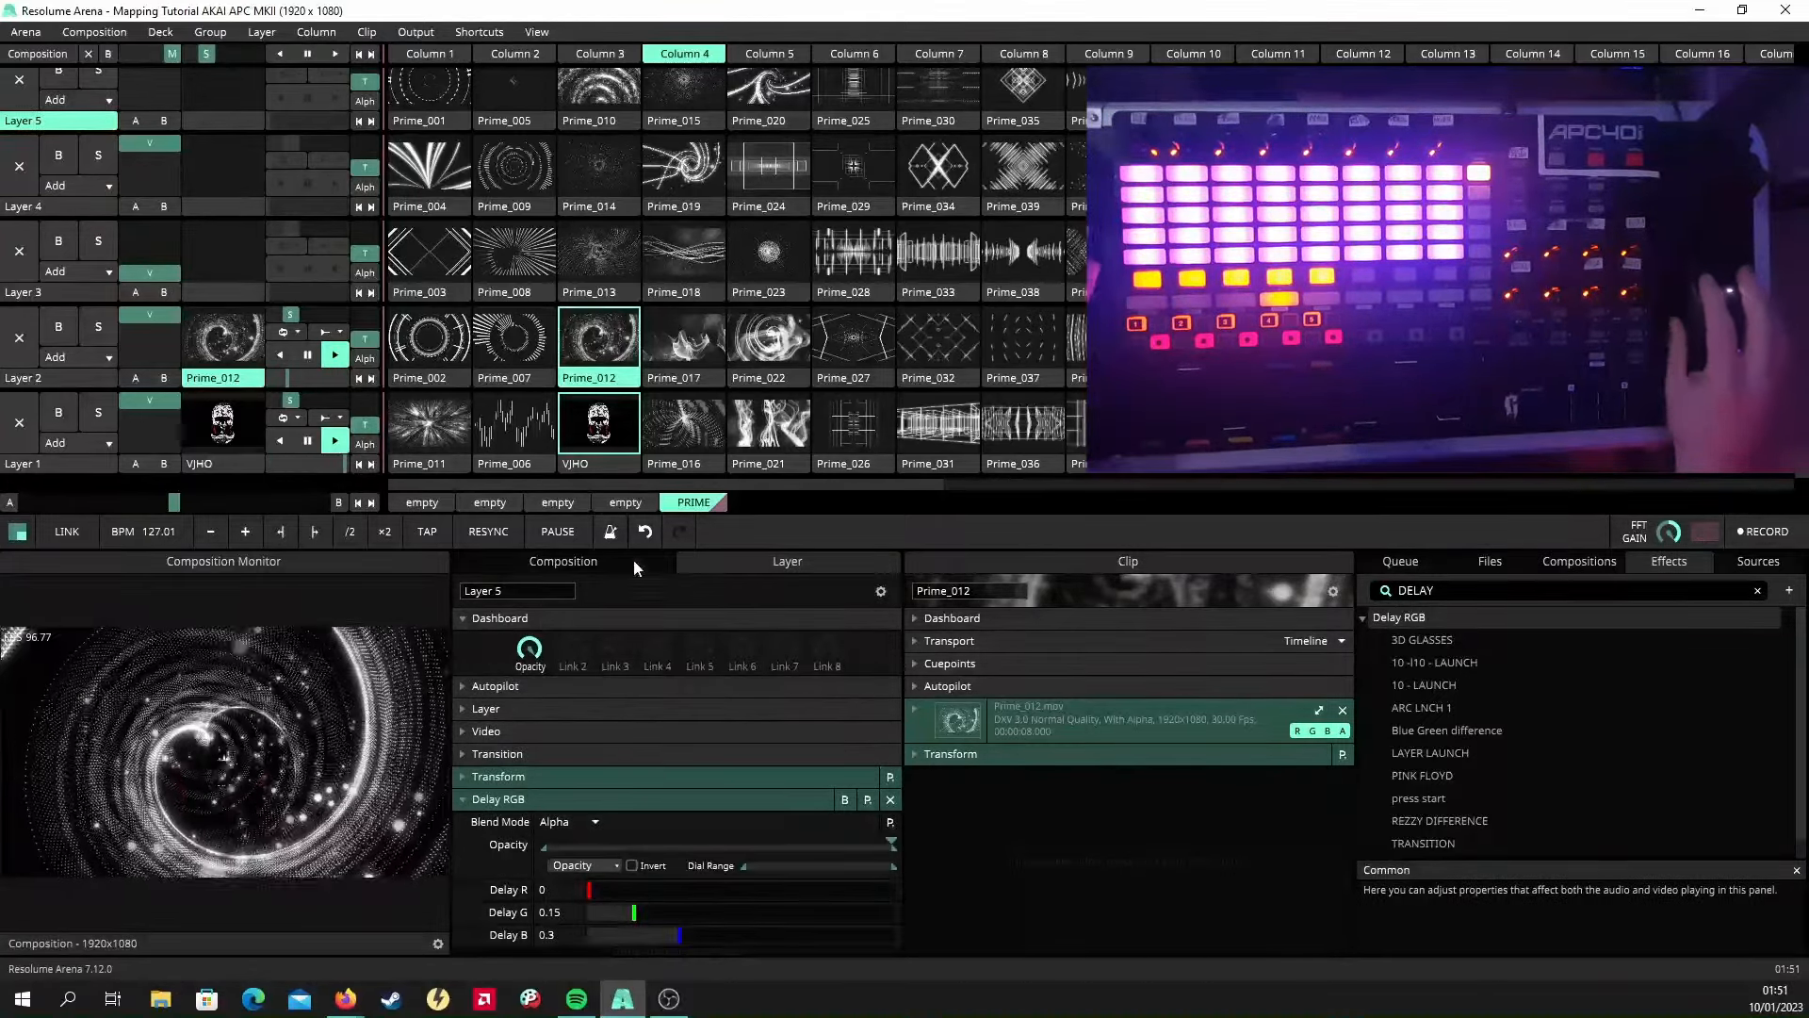
scroll(462, 443, up, 1)
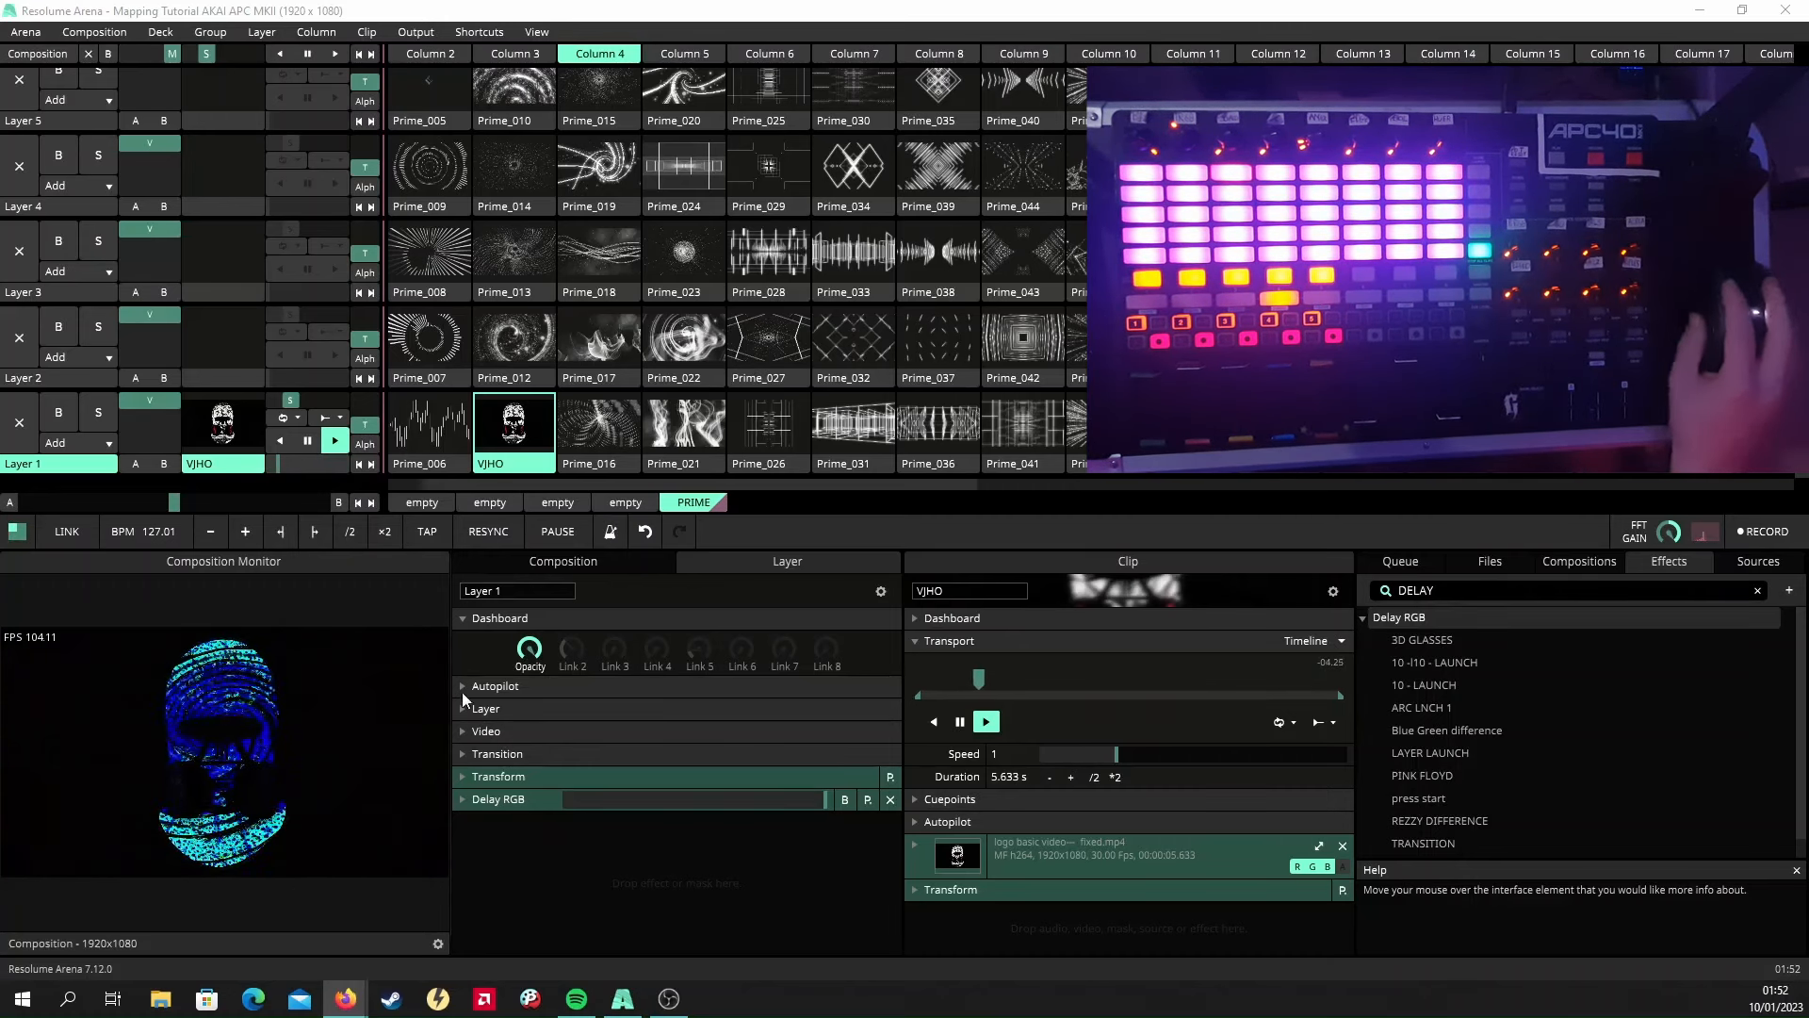
Map the VJHO clip's dashboard Links 1 to 8 to CC 16 through 23 on channel 1 for the selected clip, and leave MIDI editing.
click(935, 620)
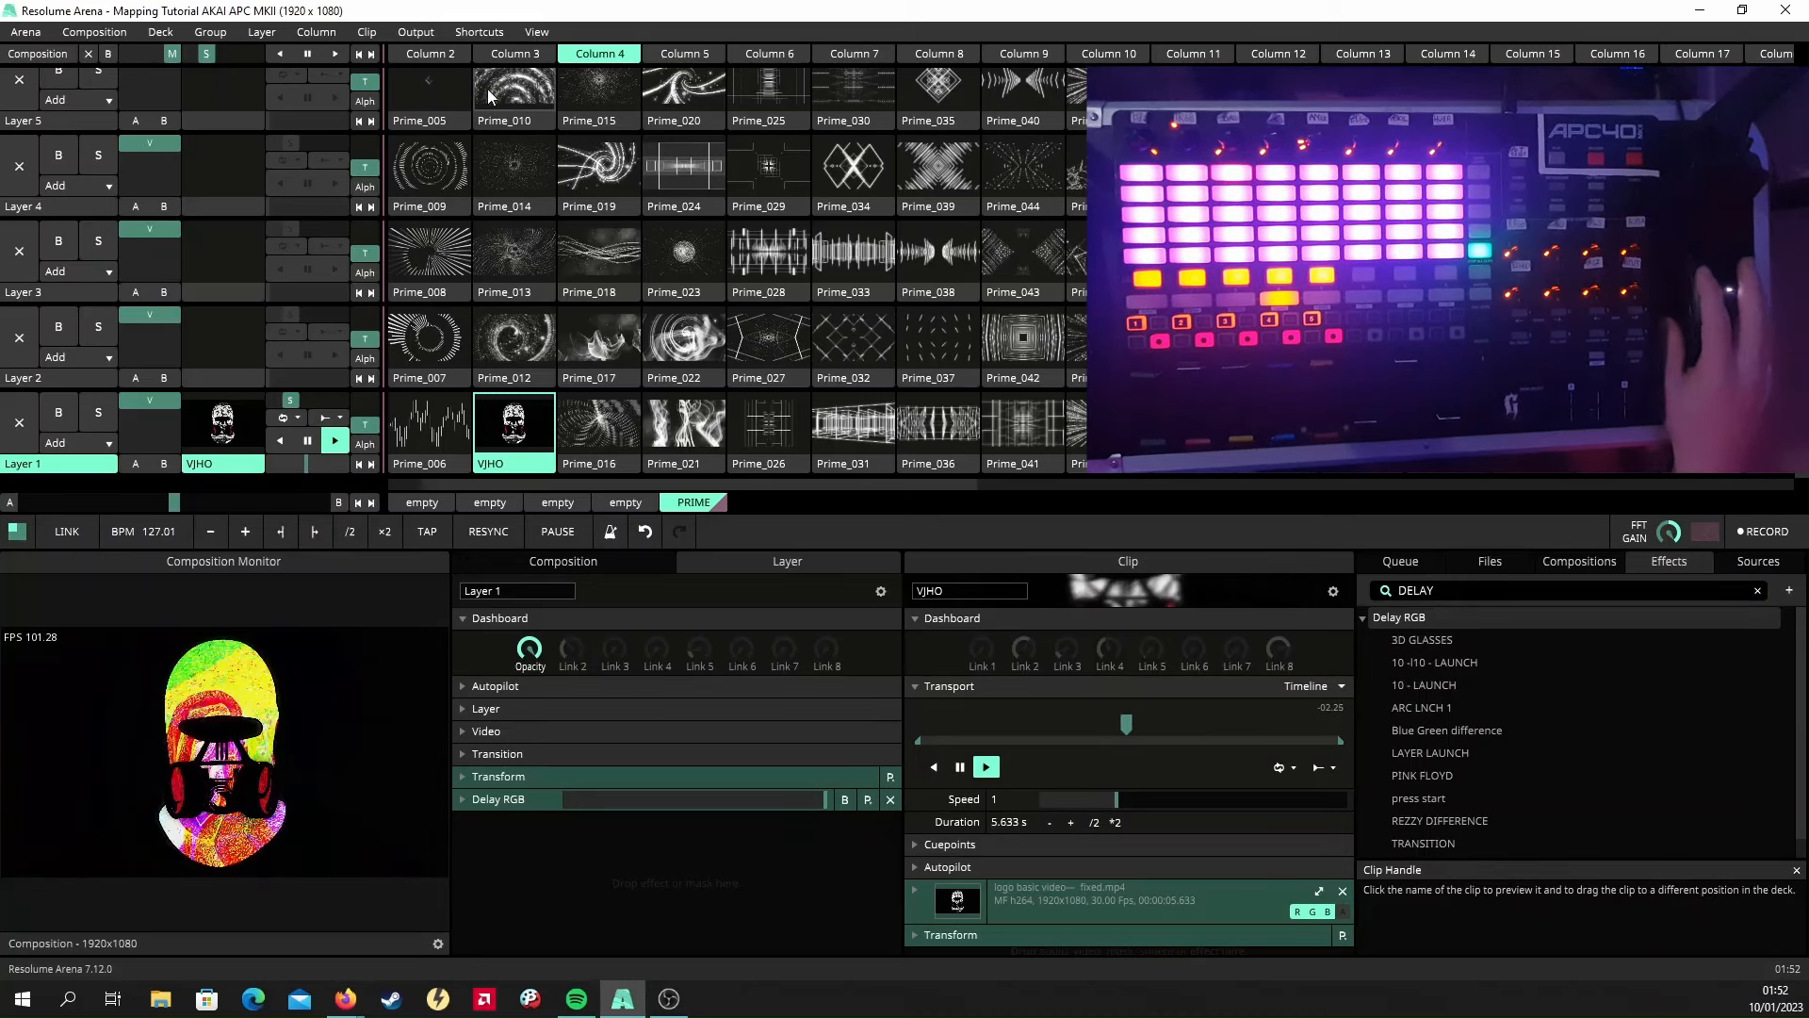
click(479, 36)
click(522, 71)
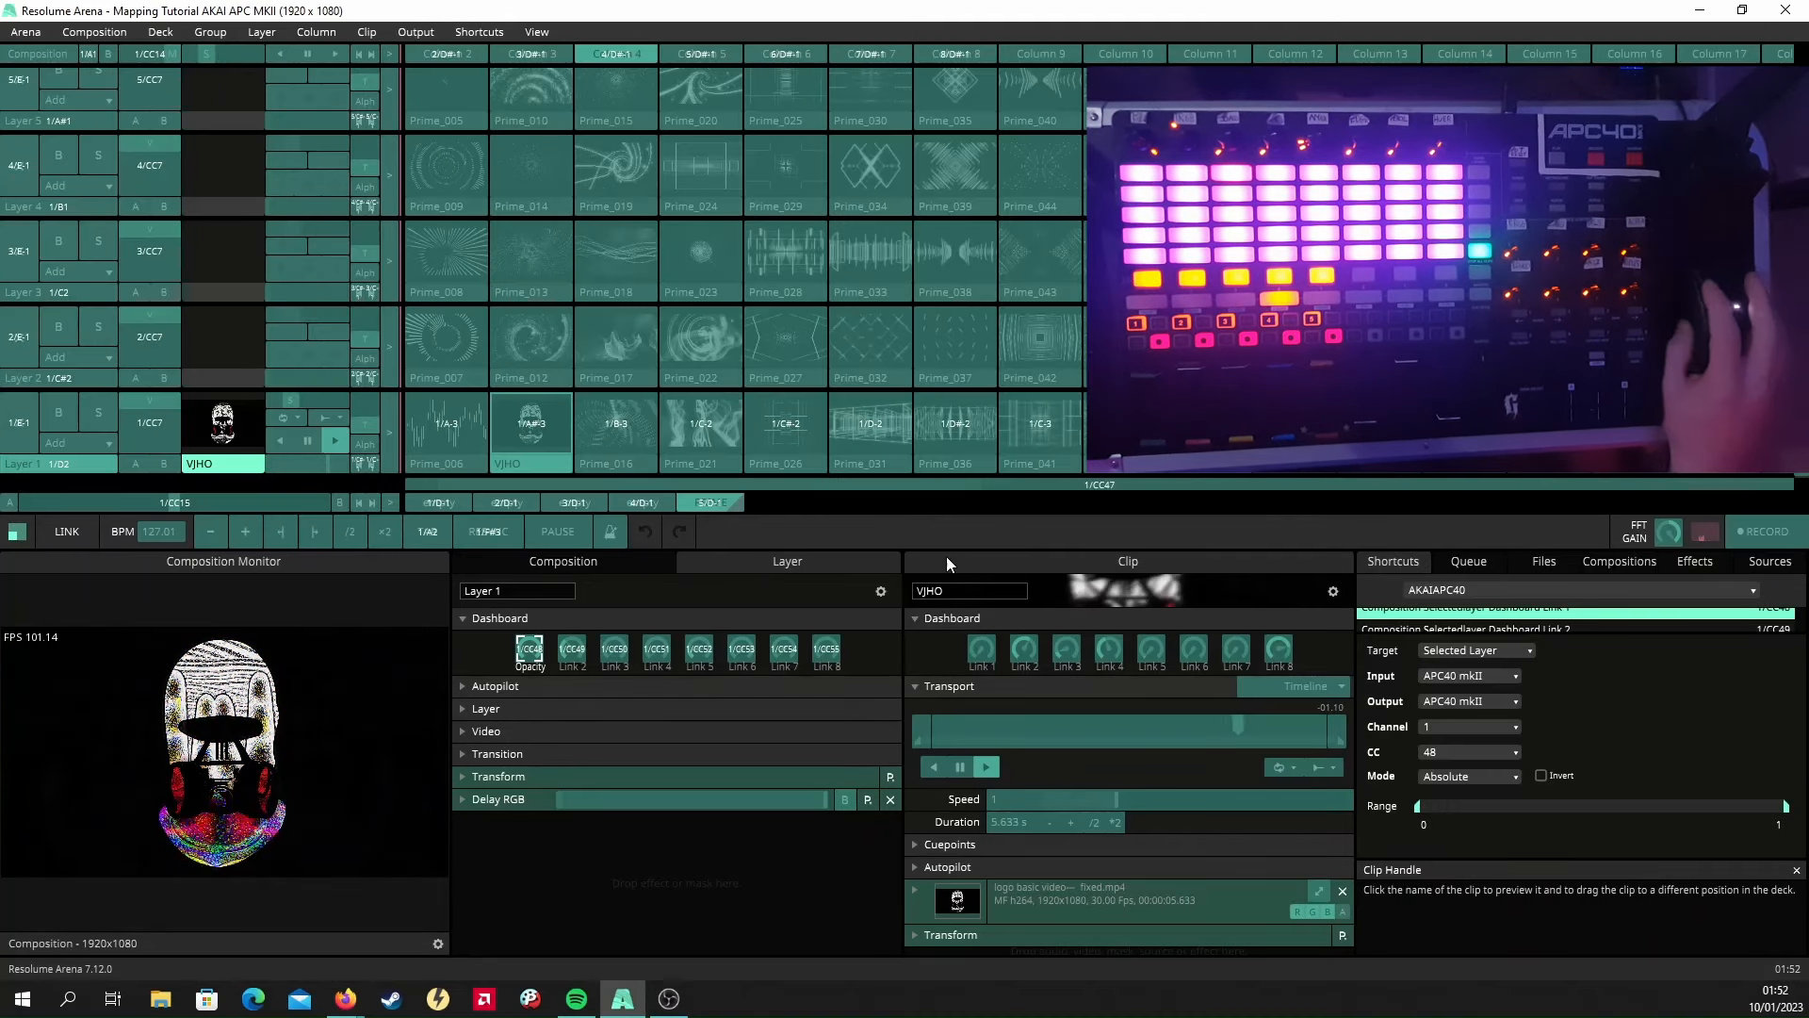
click(983, 667)
click(1032, 659)
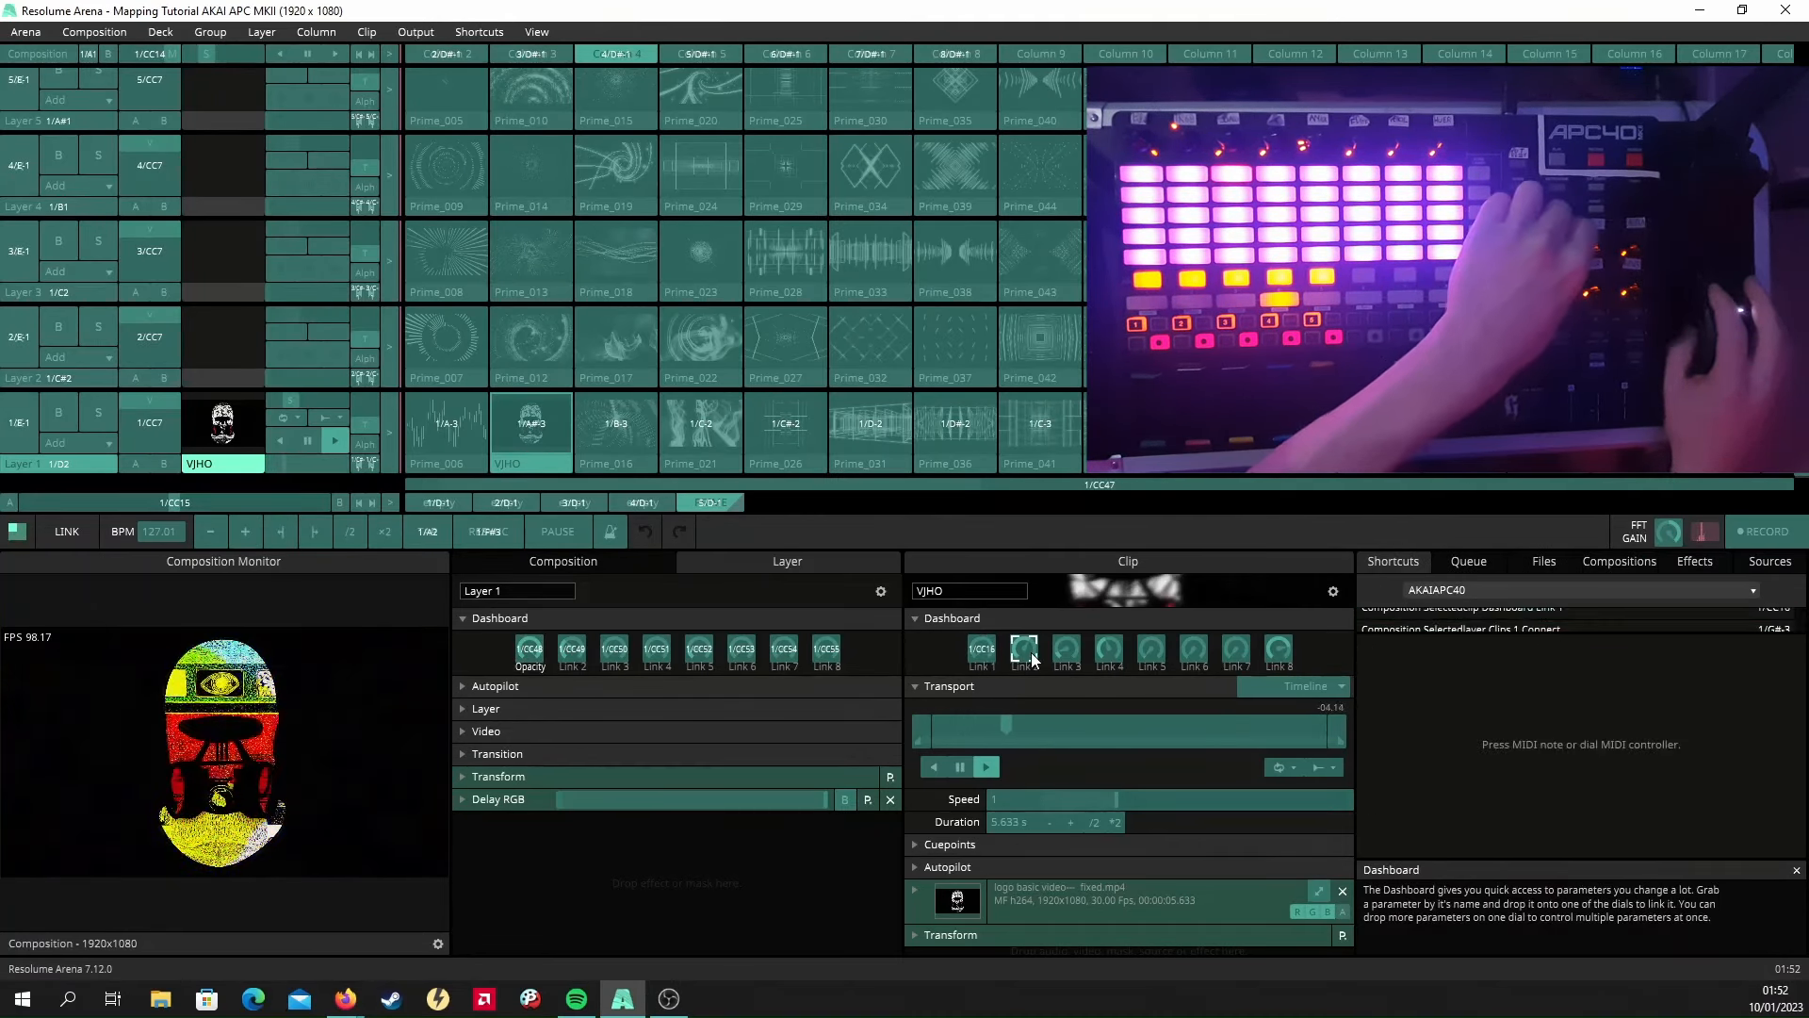
click(1067, 652)
click(1111, 652)
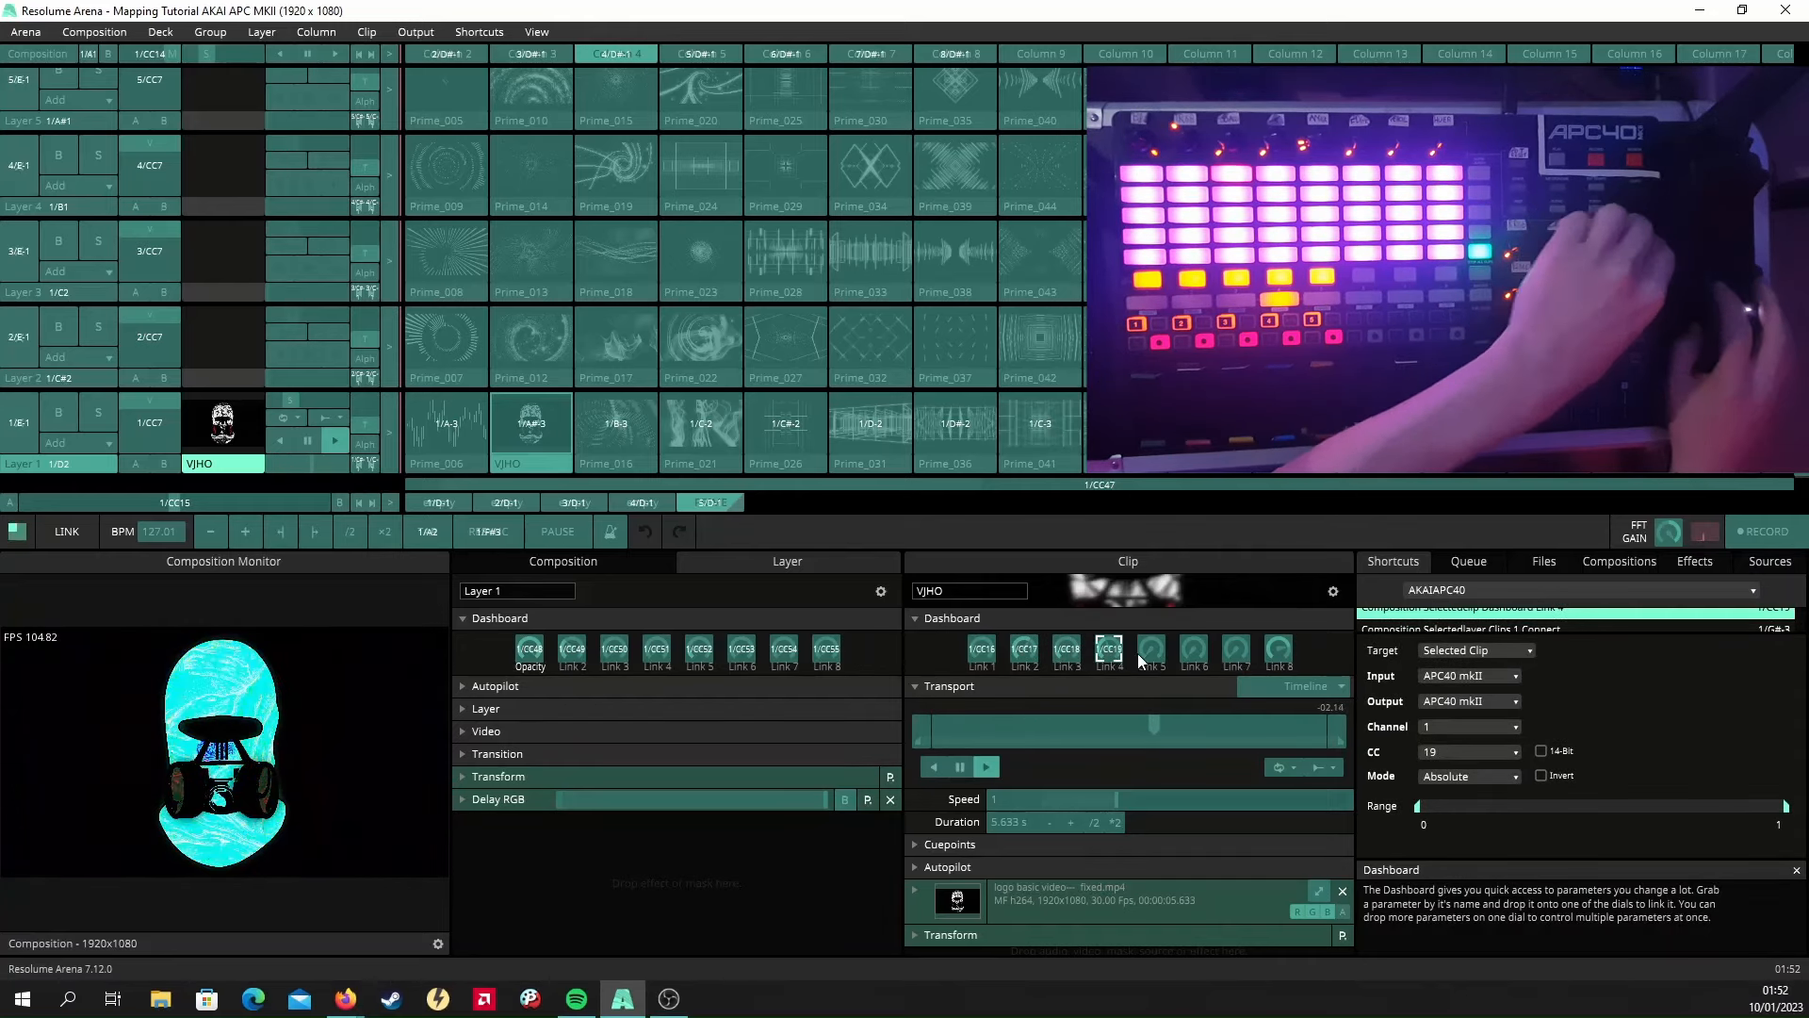
click(1152, 652)
click(1194, 652)
click(1236, 652)
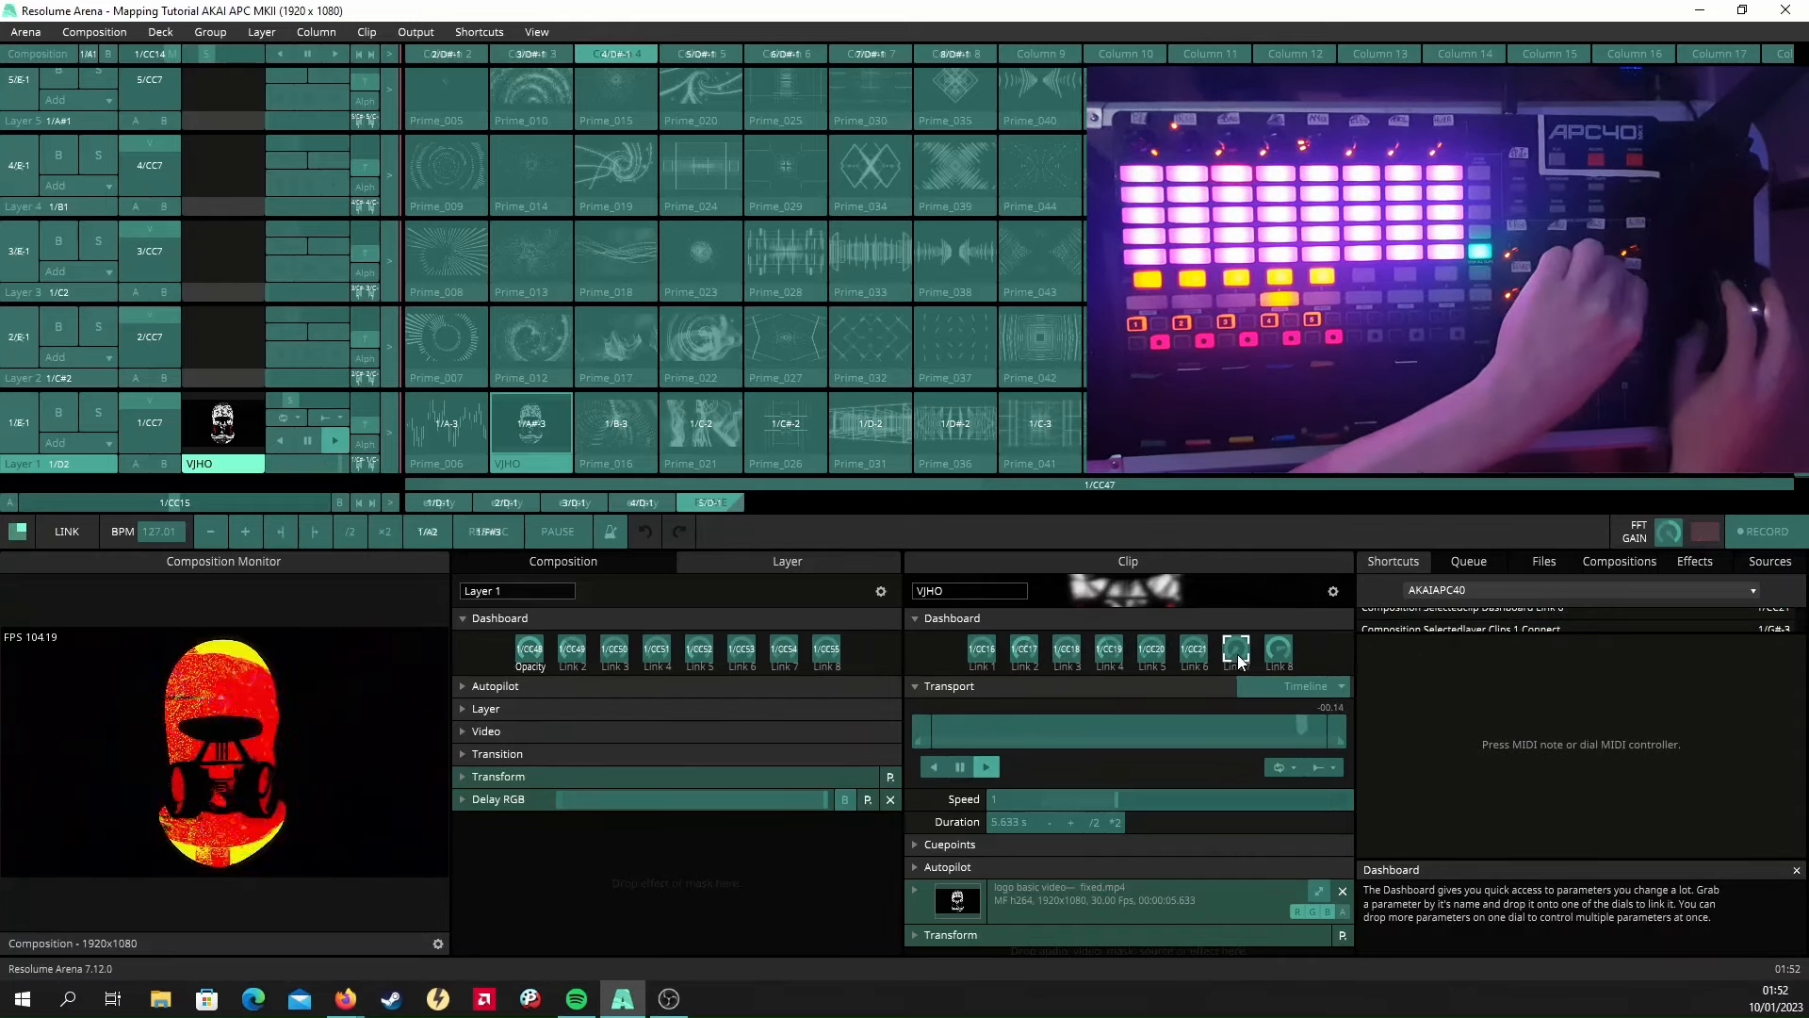
click(1279, 652)
click(480, 32)
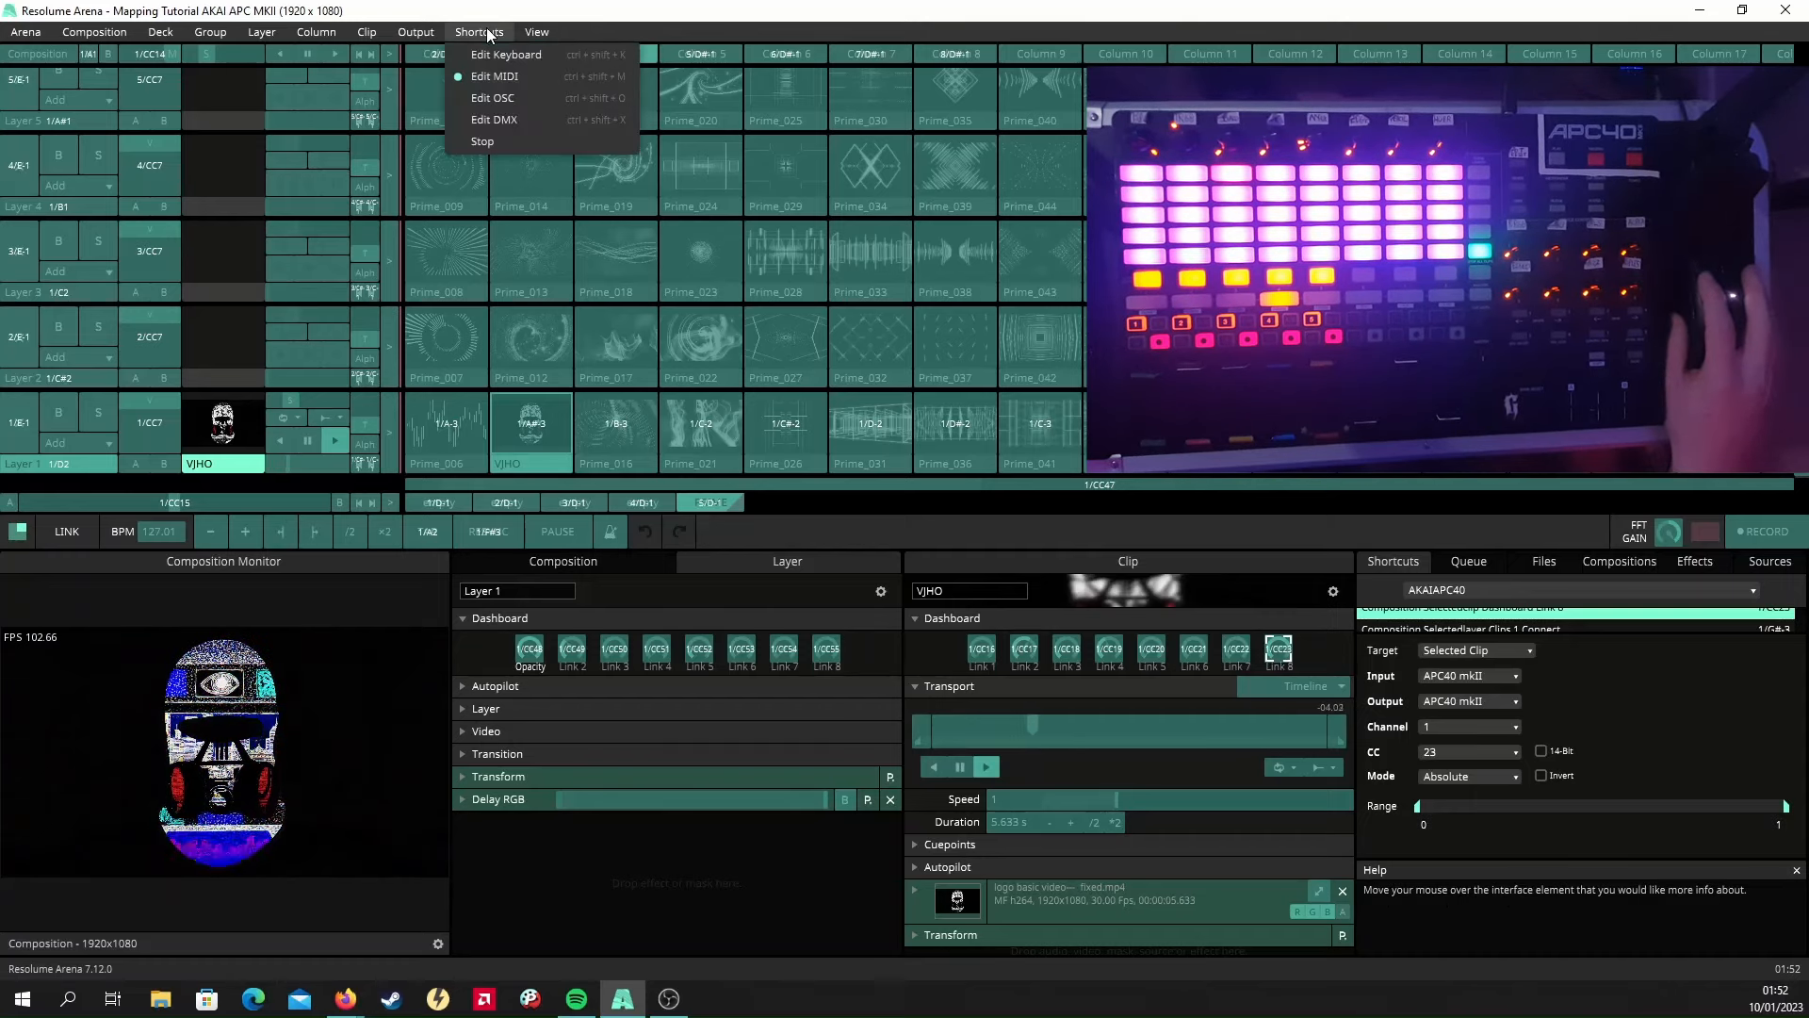
click(482, 141)
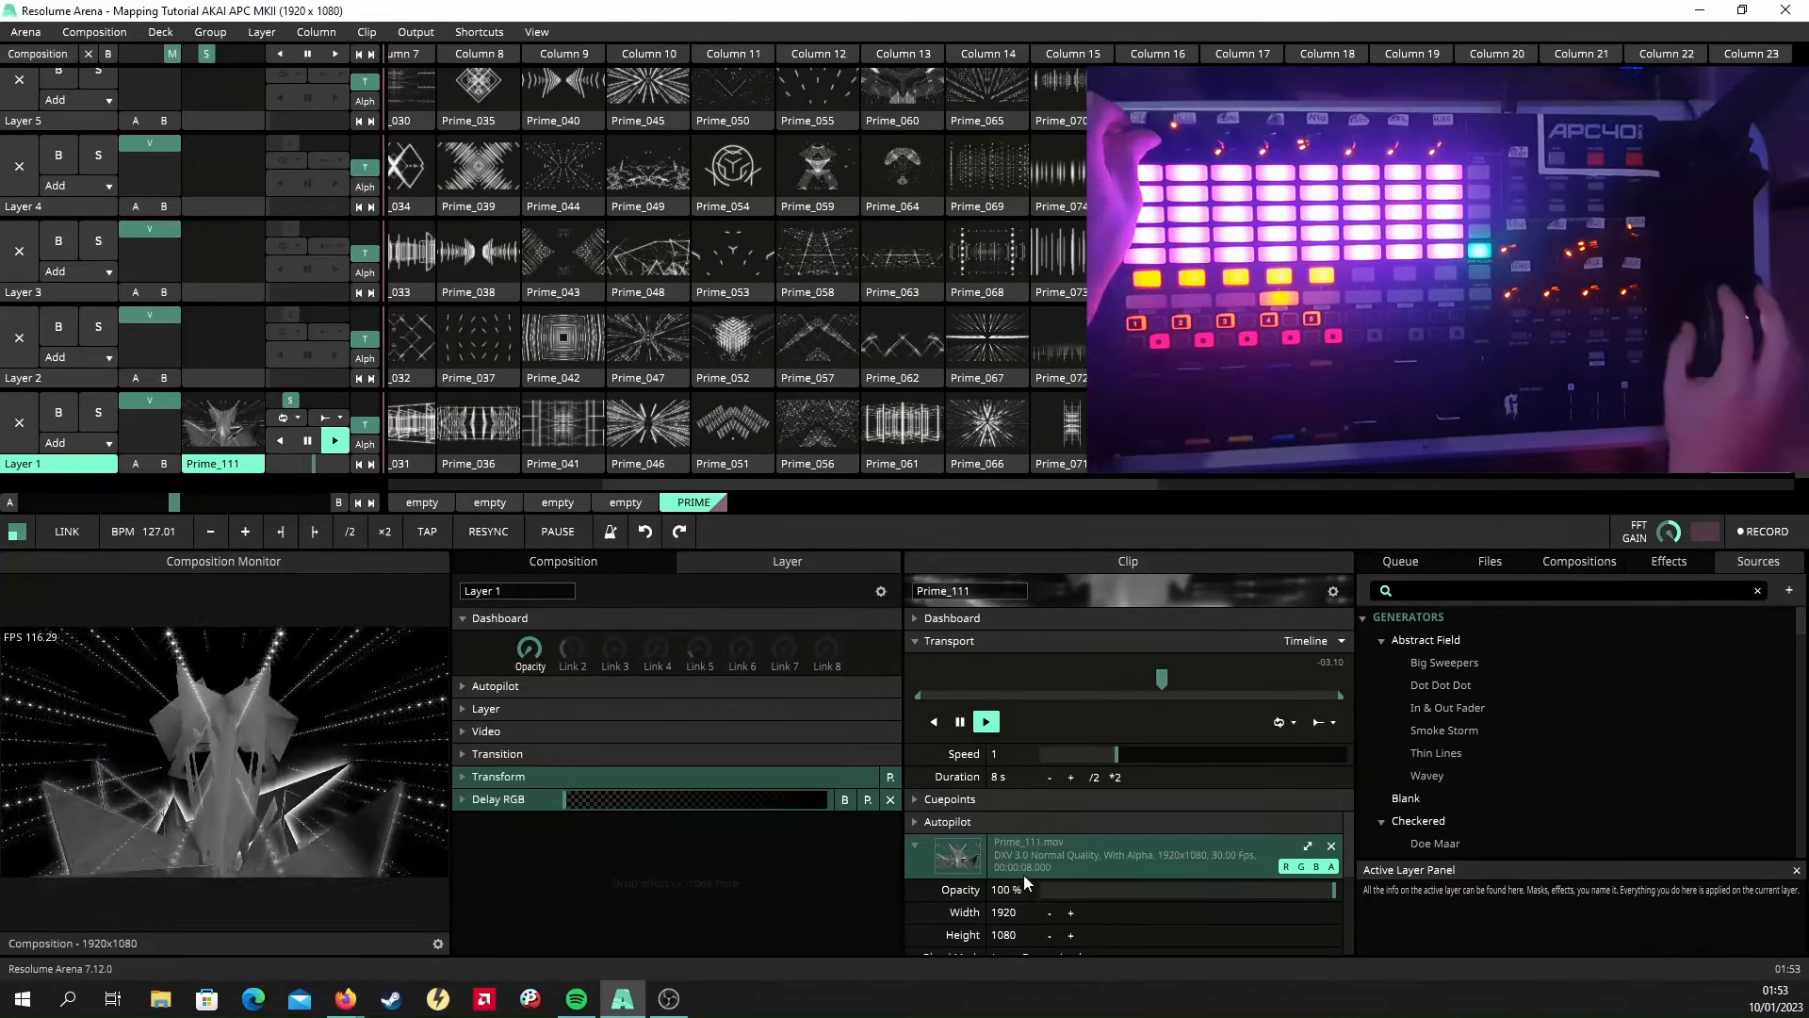
Collapse the Prime_111 clip's Transport and video properties, and toggle the bypass of Layer 1's Delay RGB effect on and off.
click(981, 620)
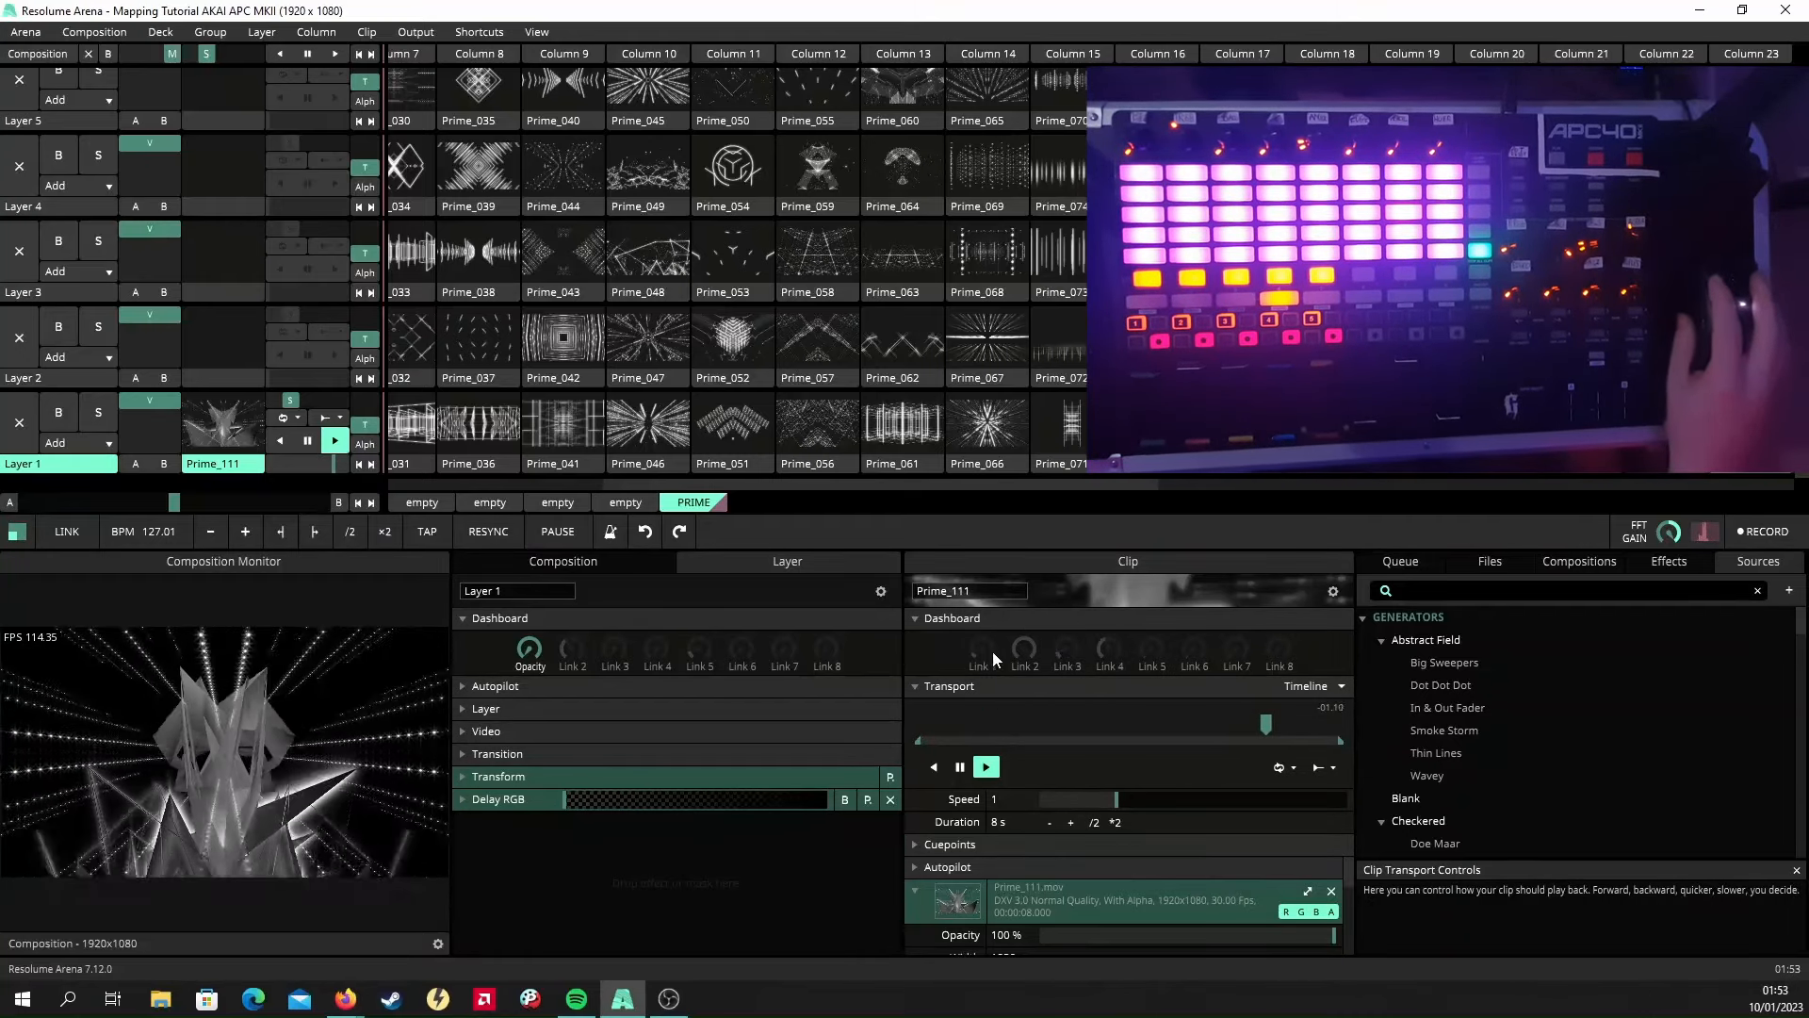
click(976, 619)
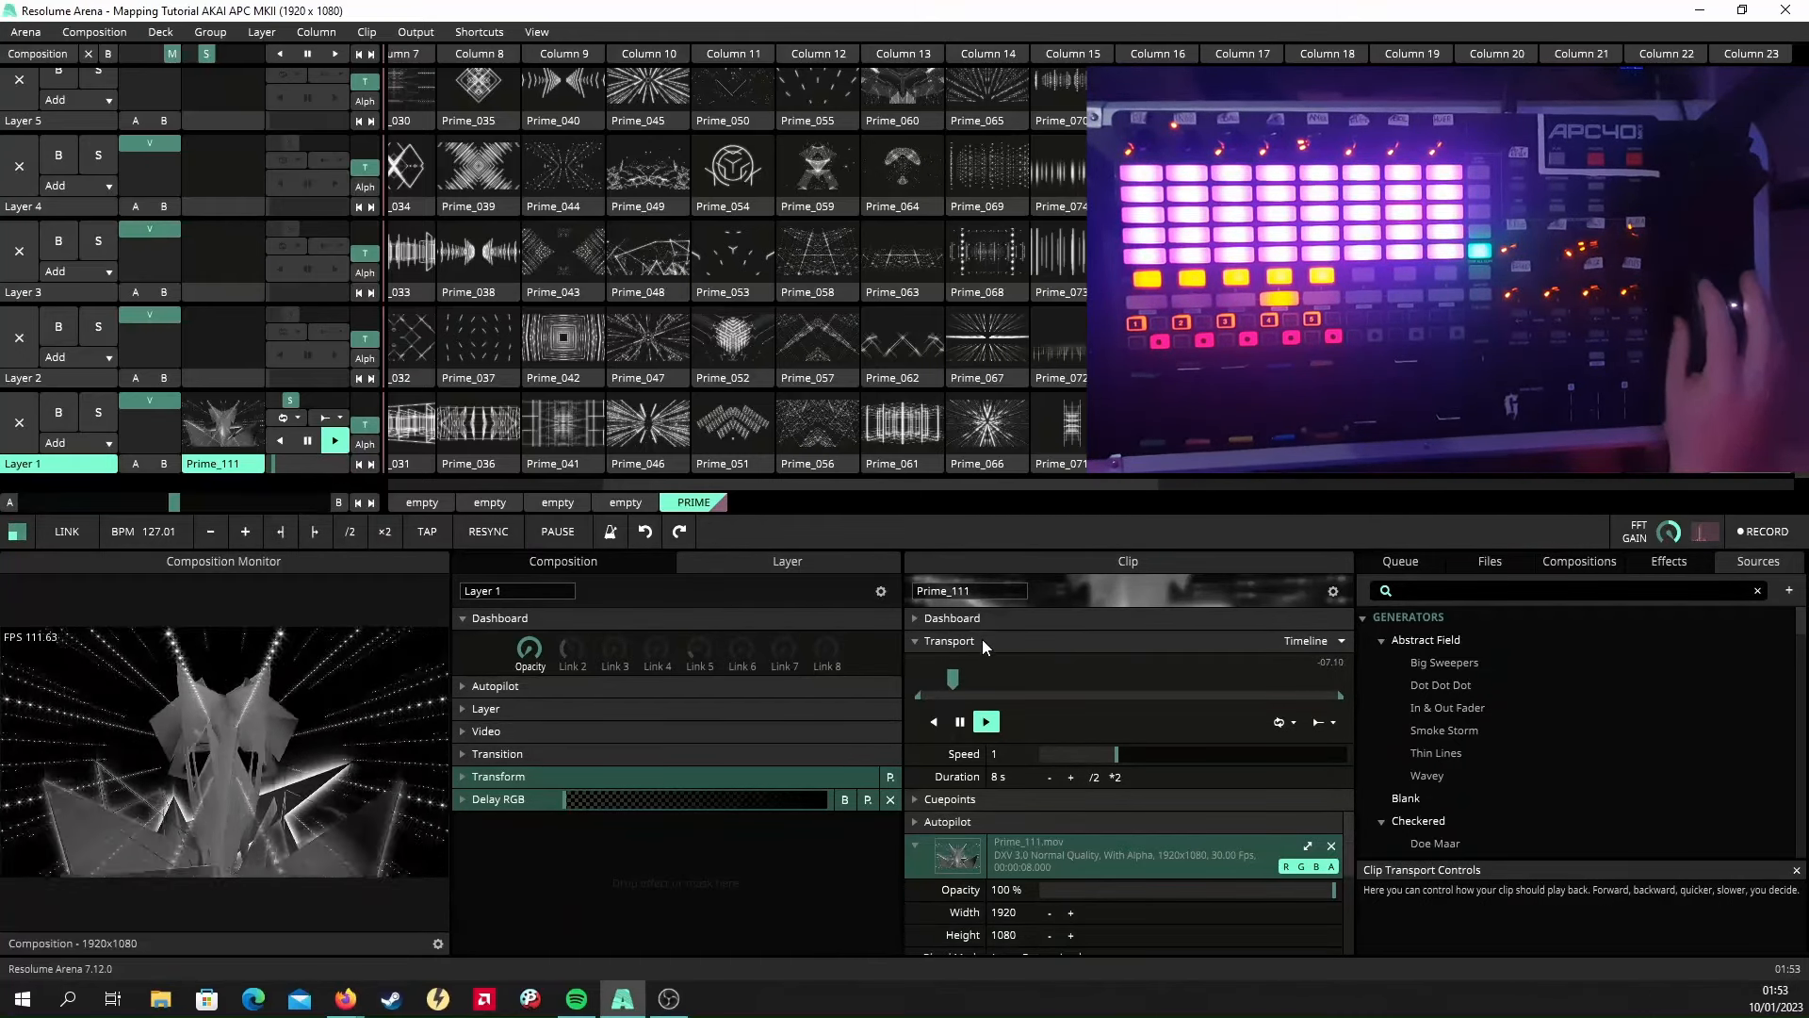
click(982, 641)
click(1016, 733)
click(1005, 757)
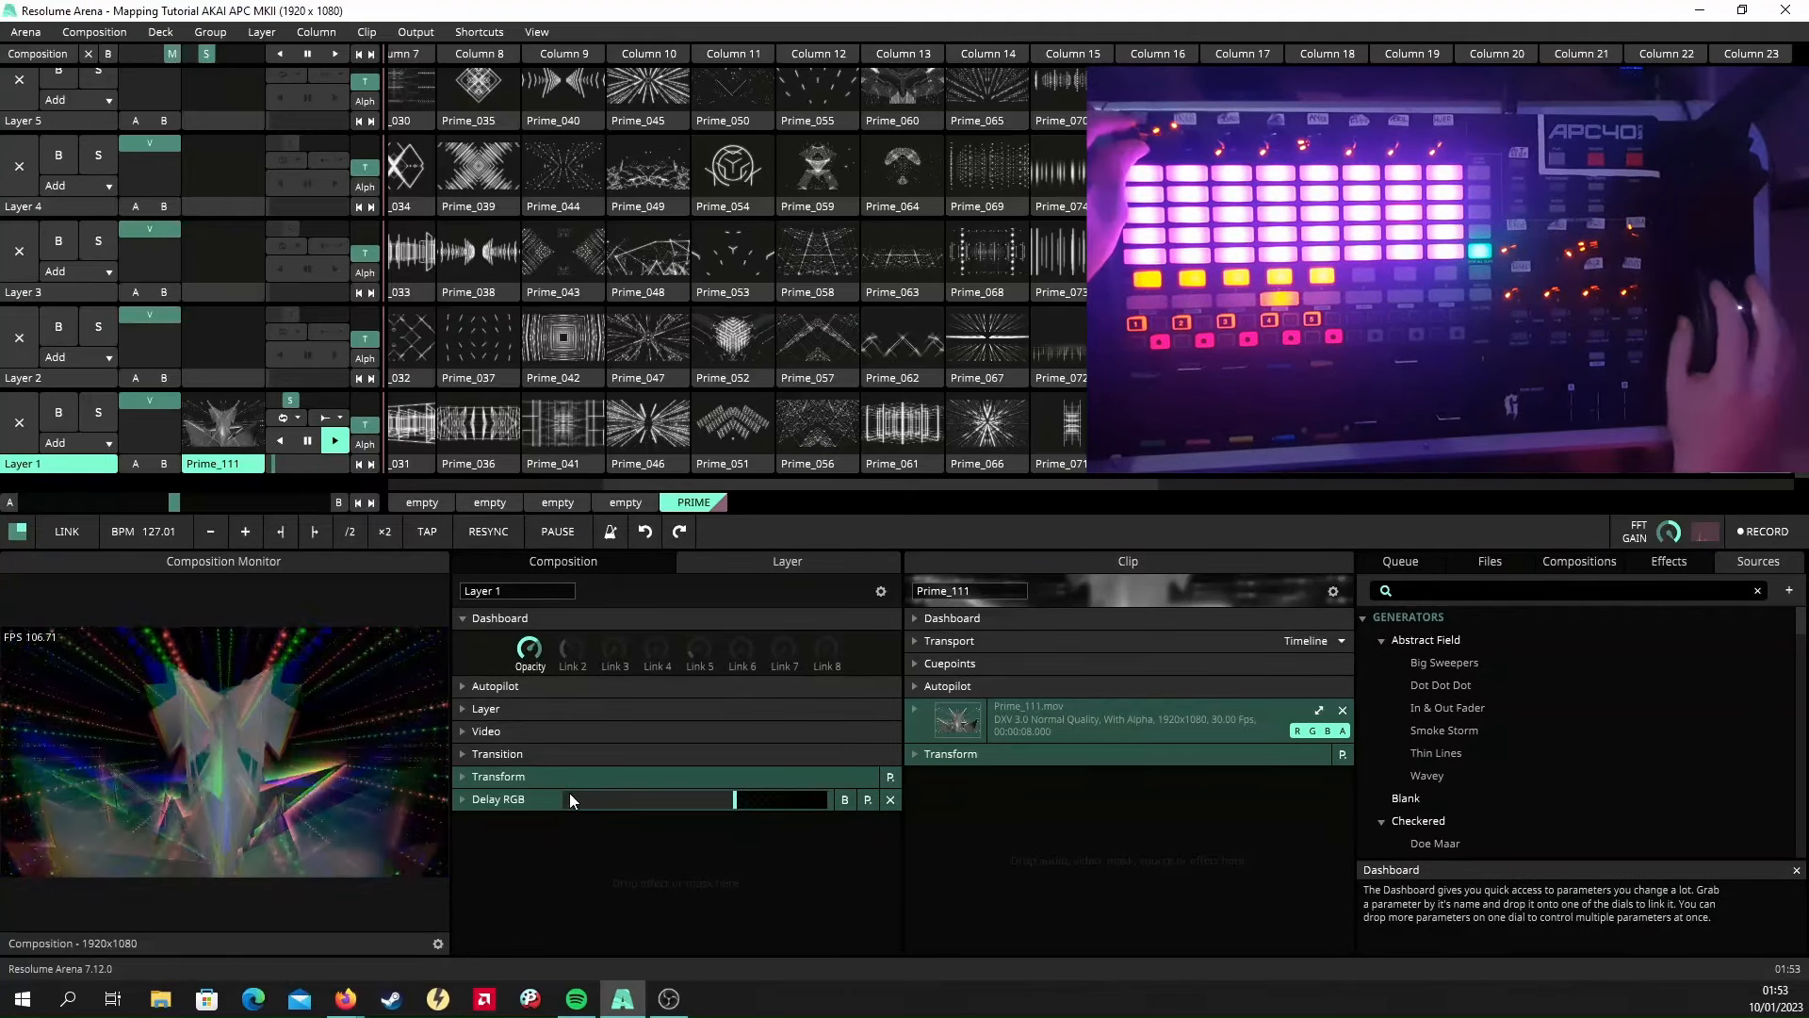
click(846, 801)
click(846, 801)
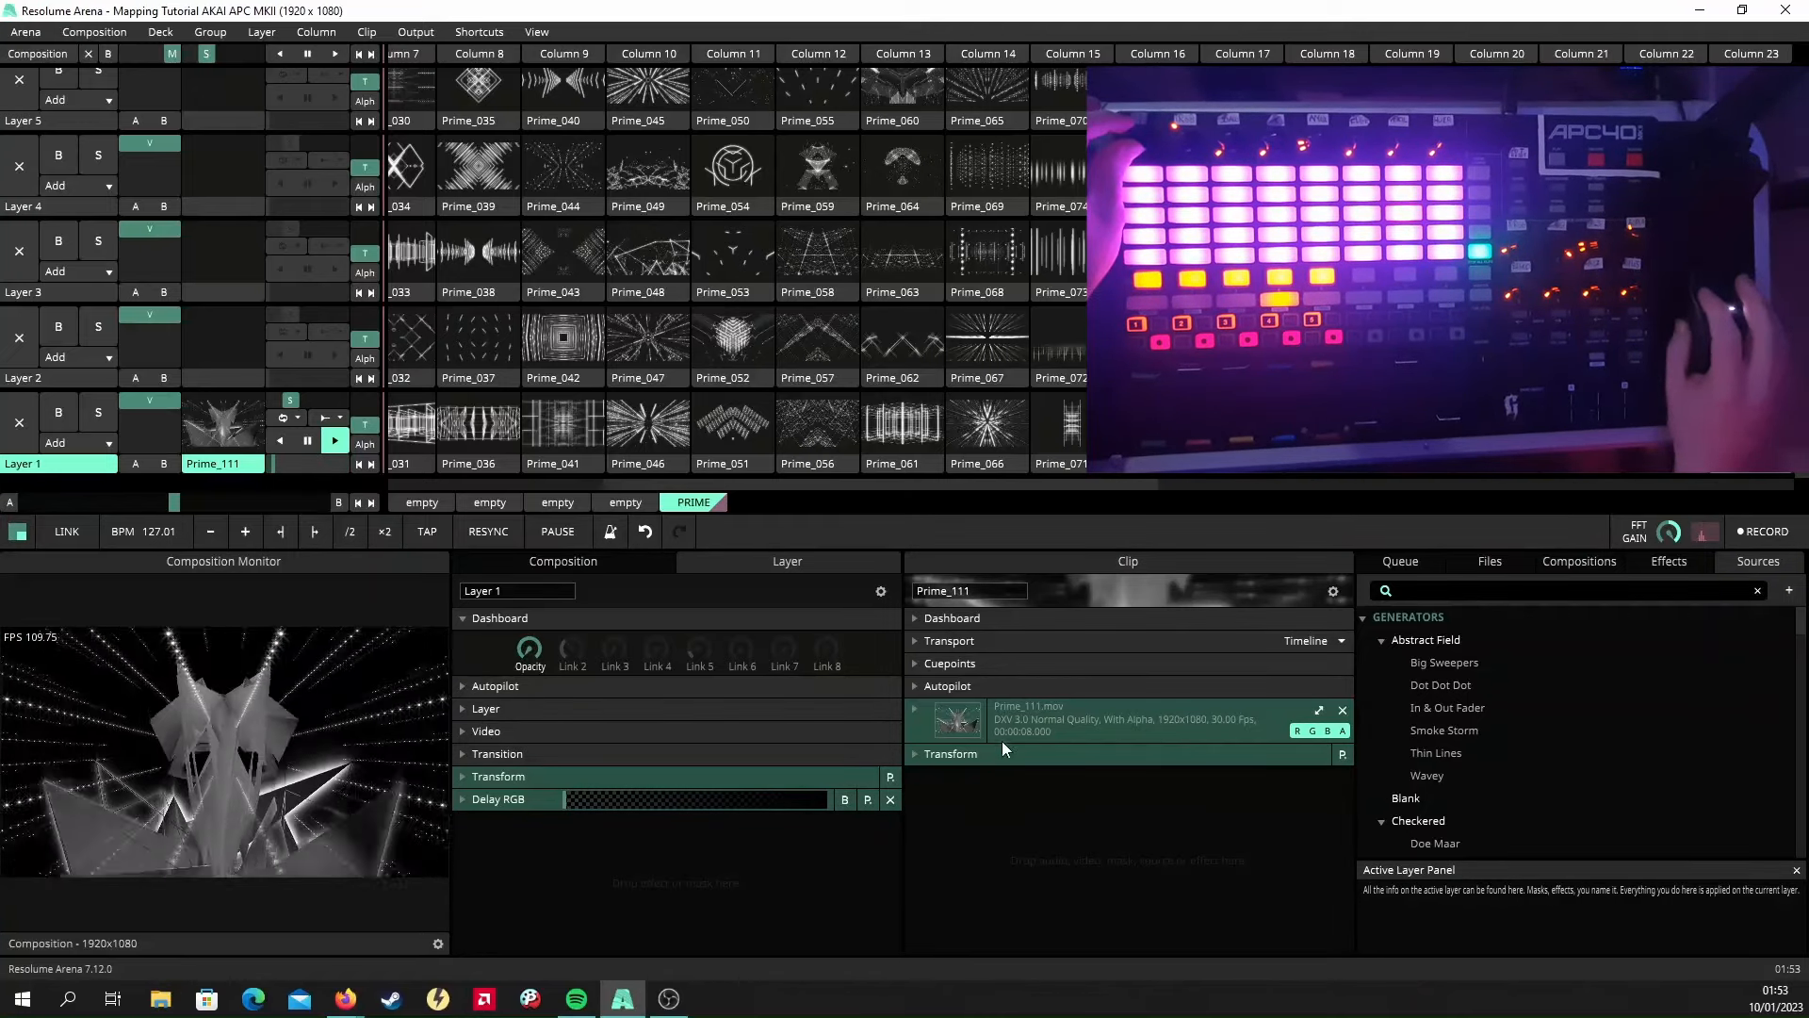
Search the effects for ACID, add Shift RGB's Acid Trip preset to Layer 1, and bypass the effect.
click(1640, 564)
text(DELAY)
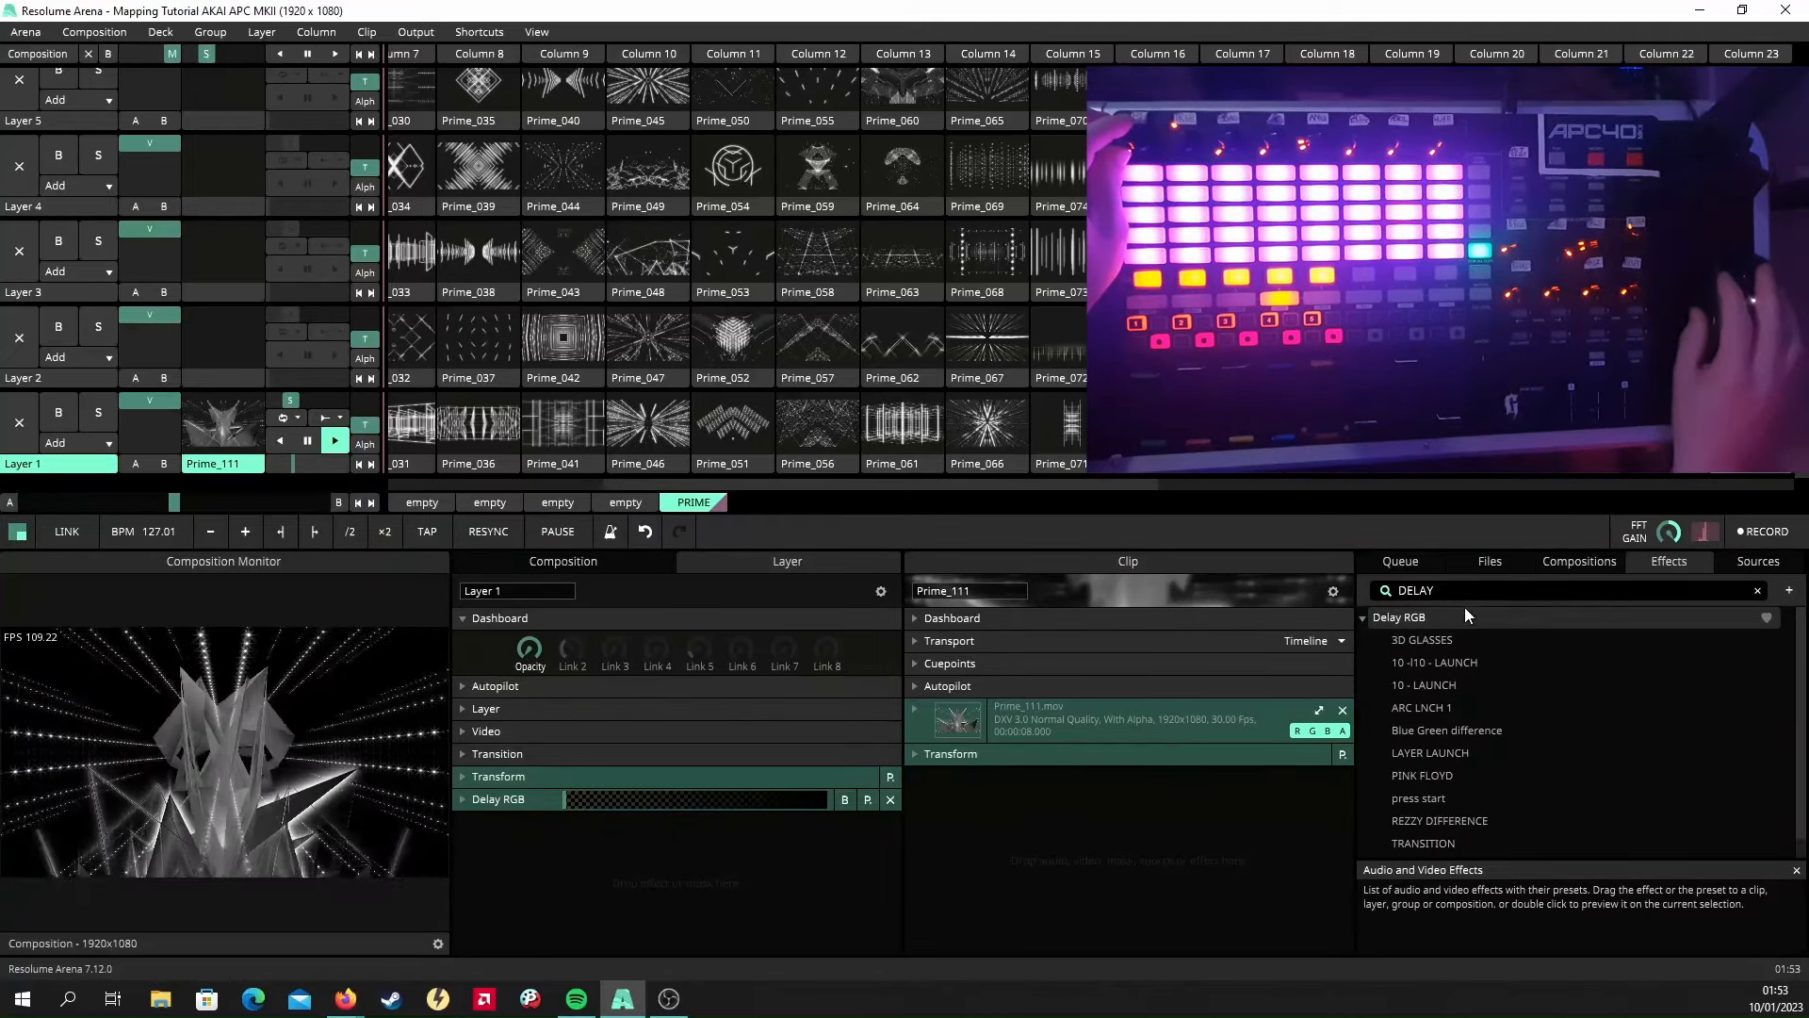
double_click(1477, 585)
text(AC)
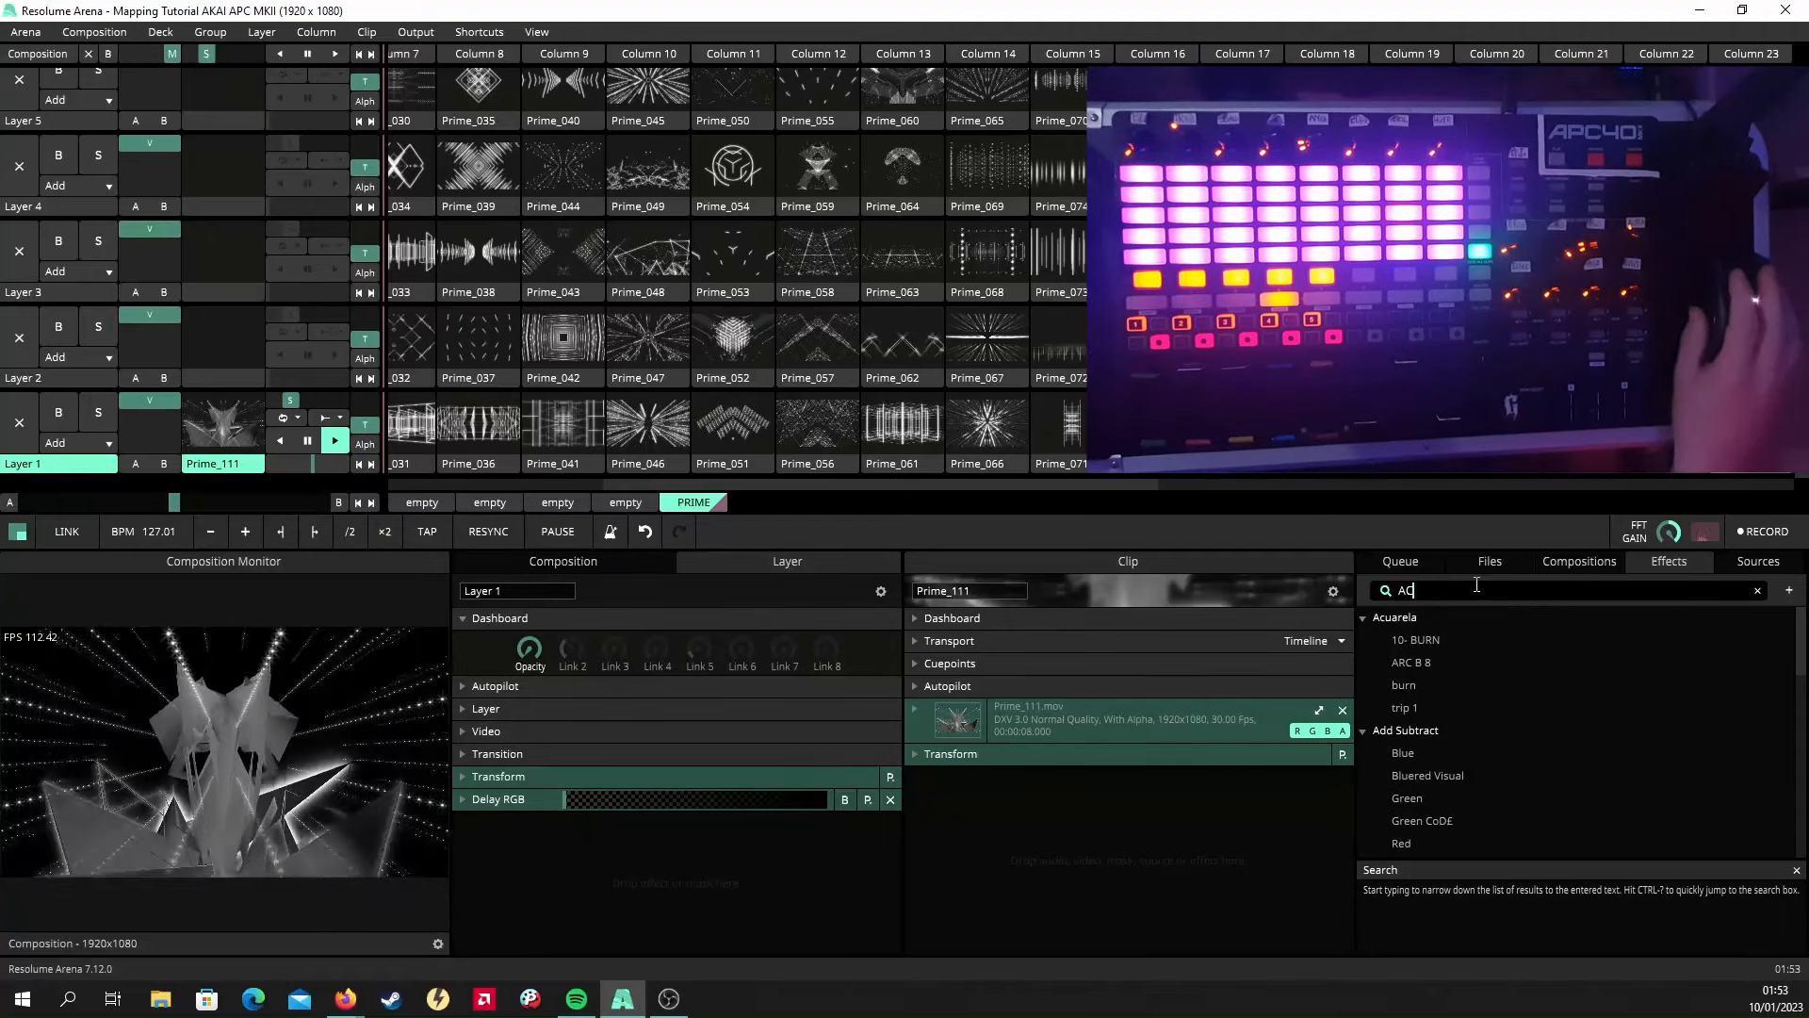
text(ID)
drag(1462, 637, 799, 837)
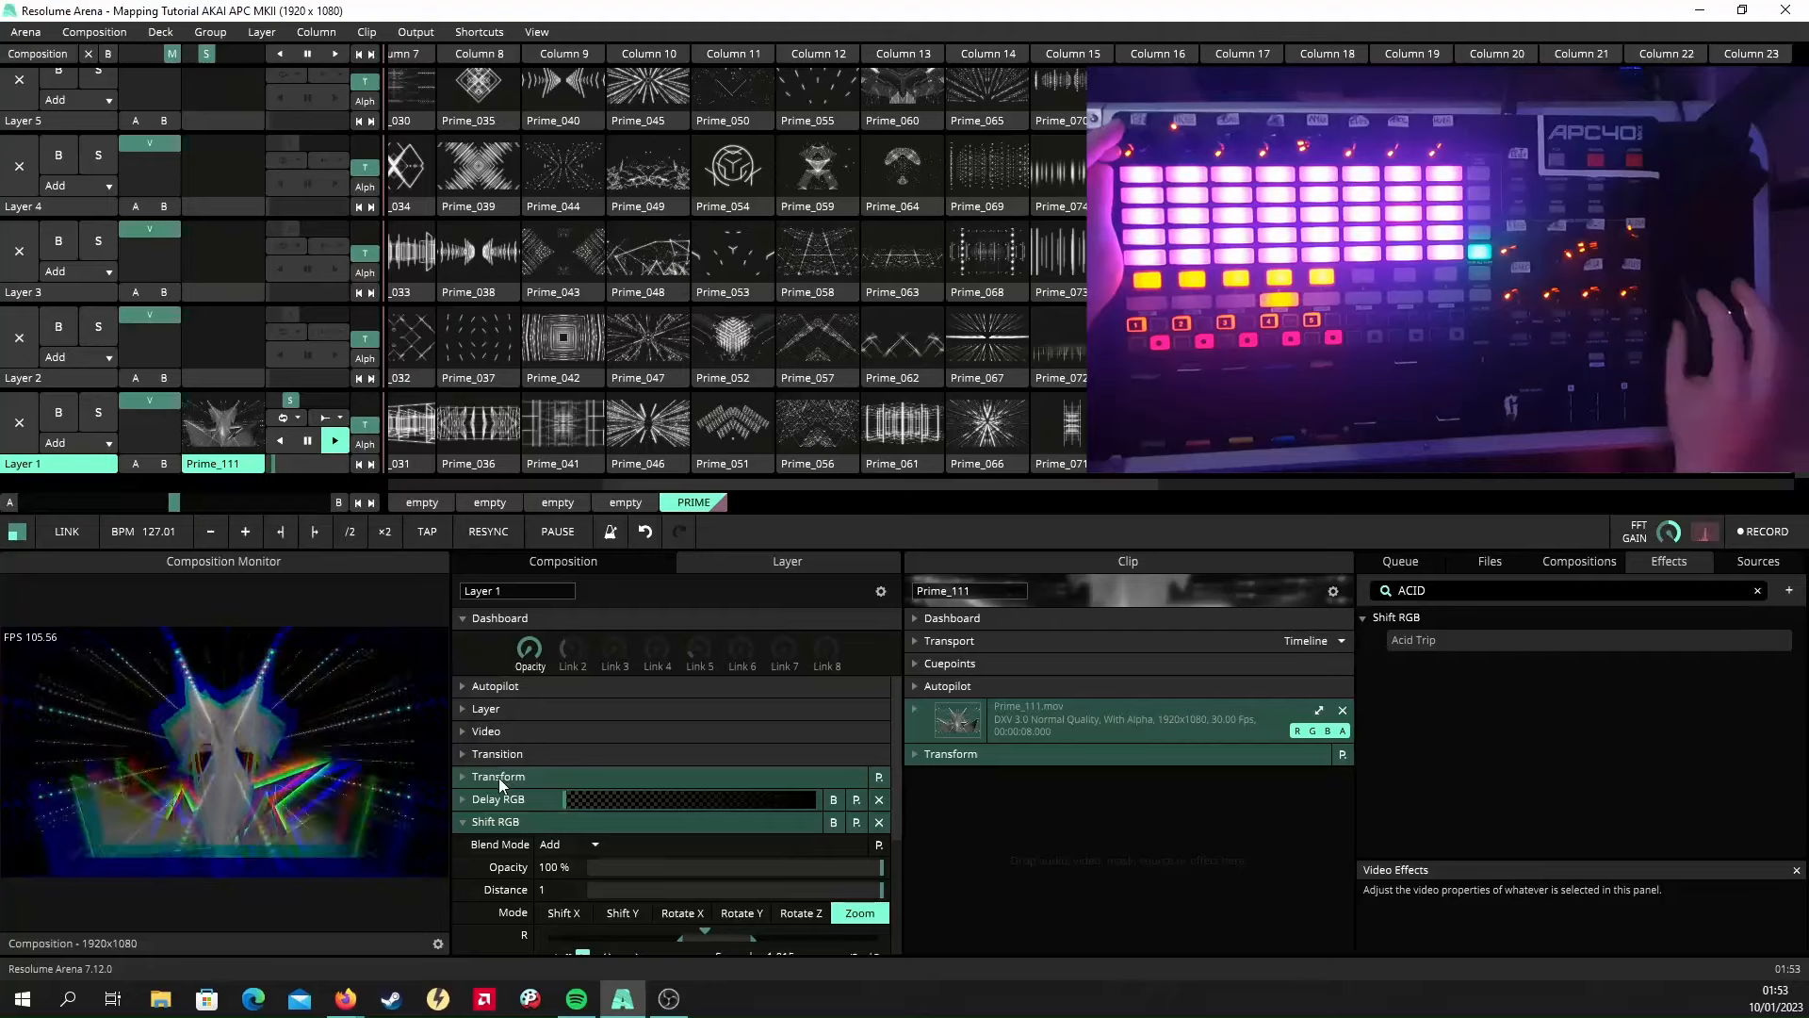
click(835, 826)
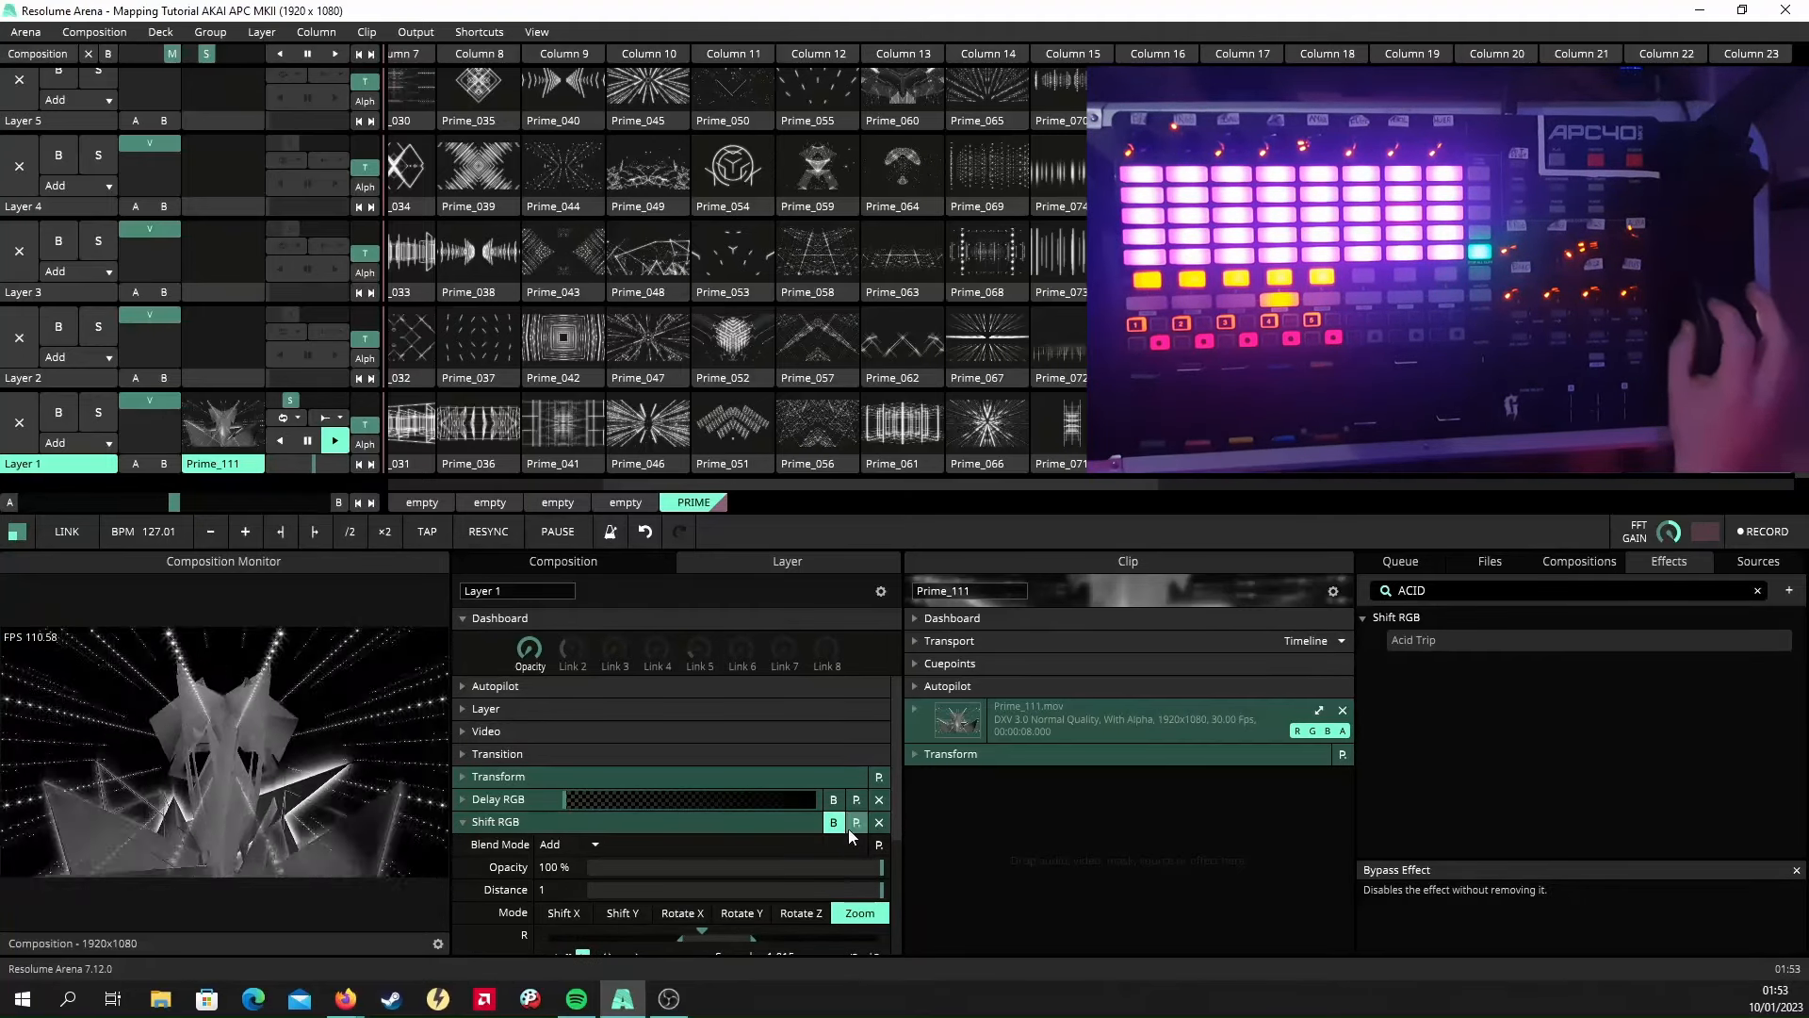
Map the bypass of Layer 1's Shift RGB effect to note A#-1 on channel 1 for the selected layer, and leave MIDI editing.
click(506, 32)
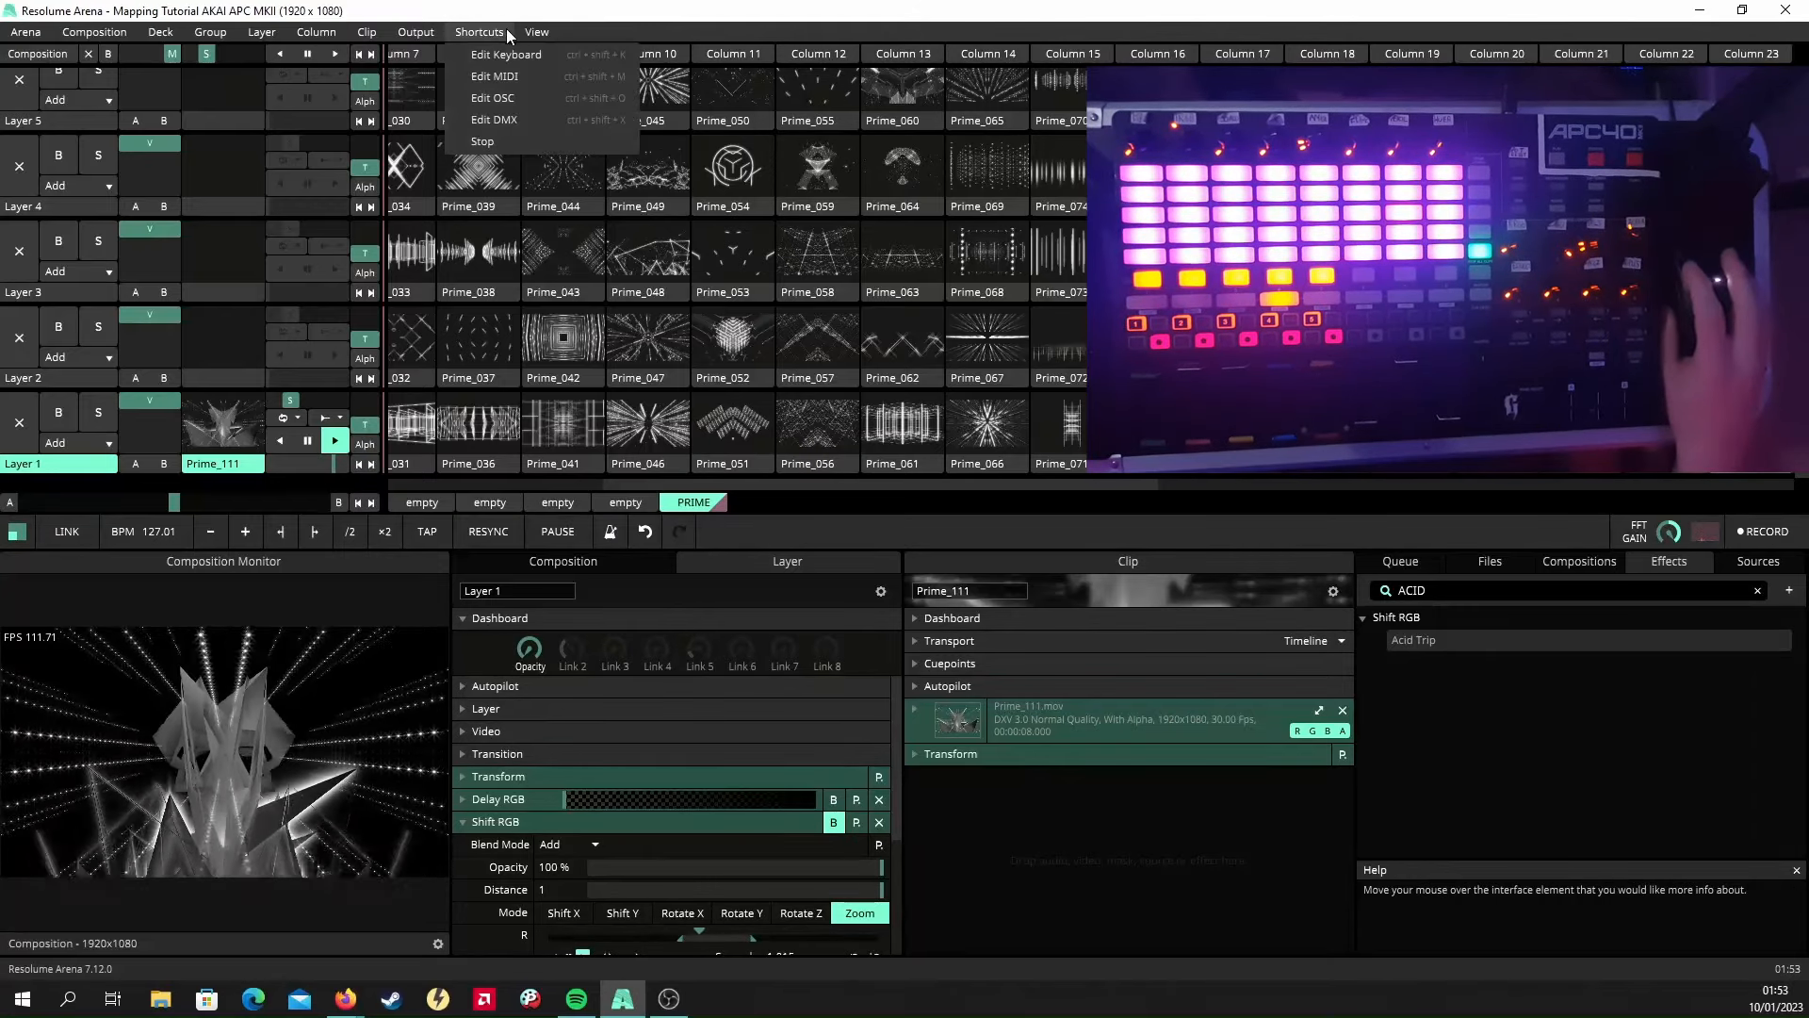
click(518, 75)
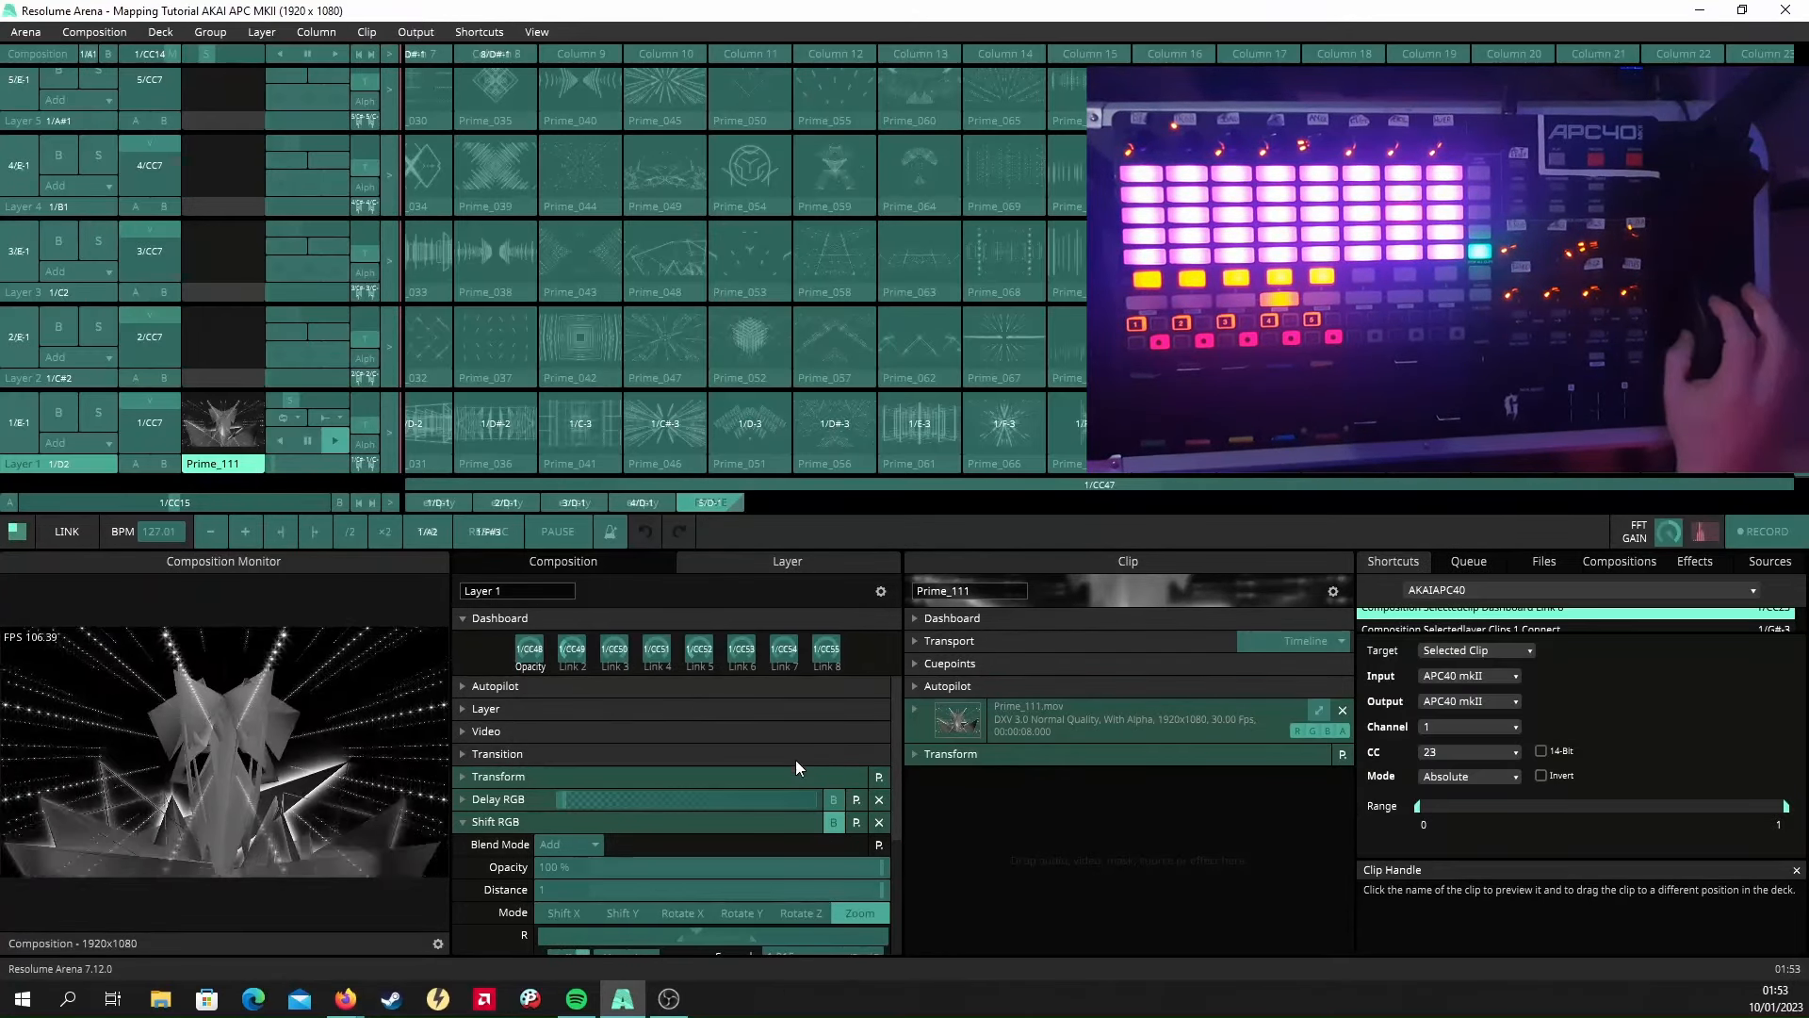
click(834, 822)
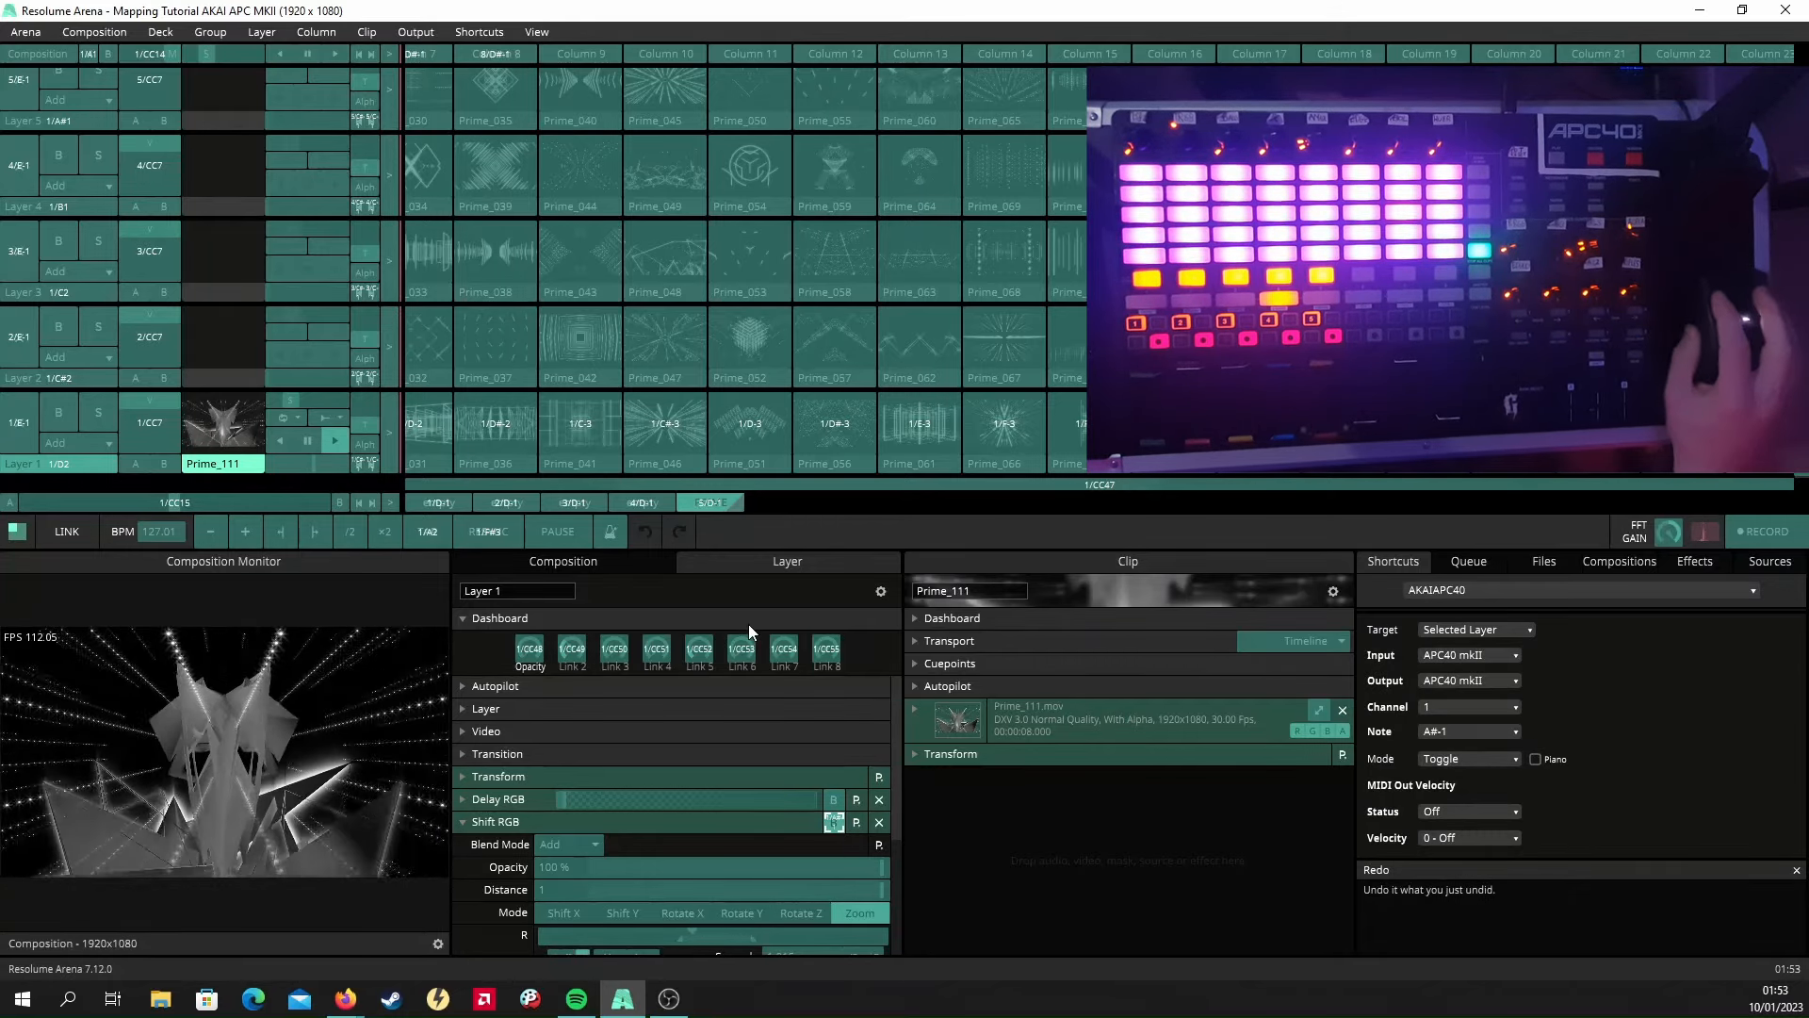
click(471, 34)
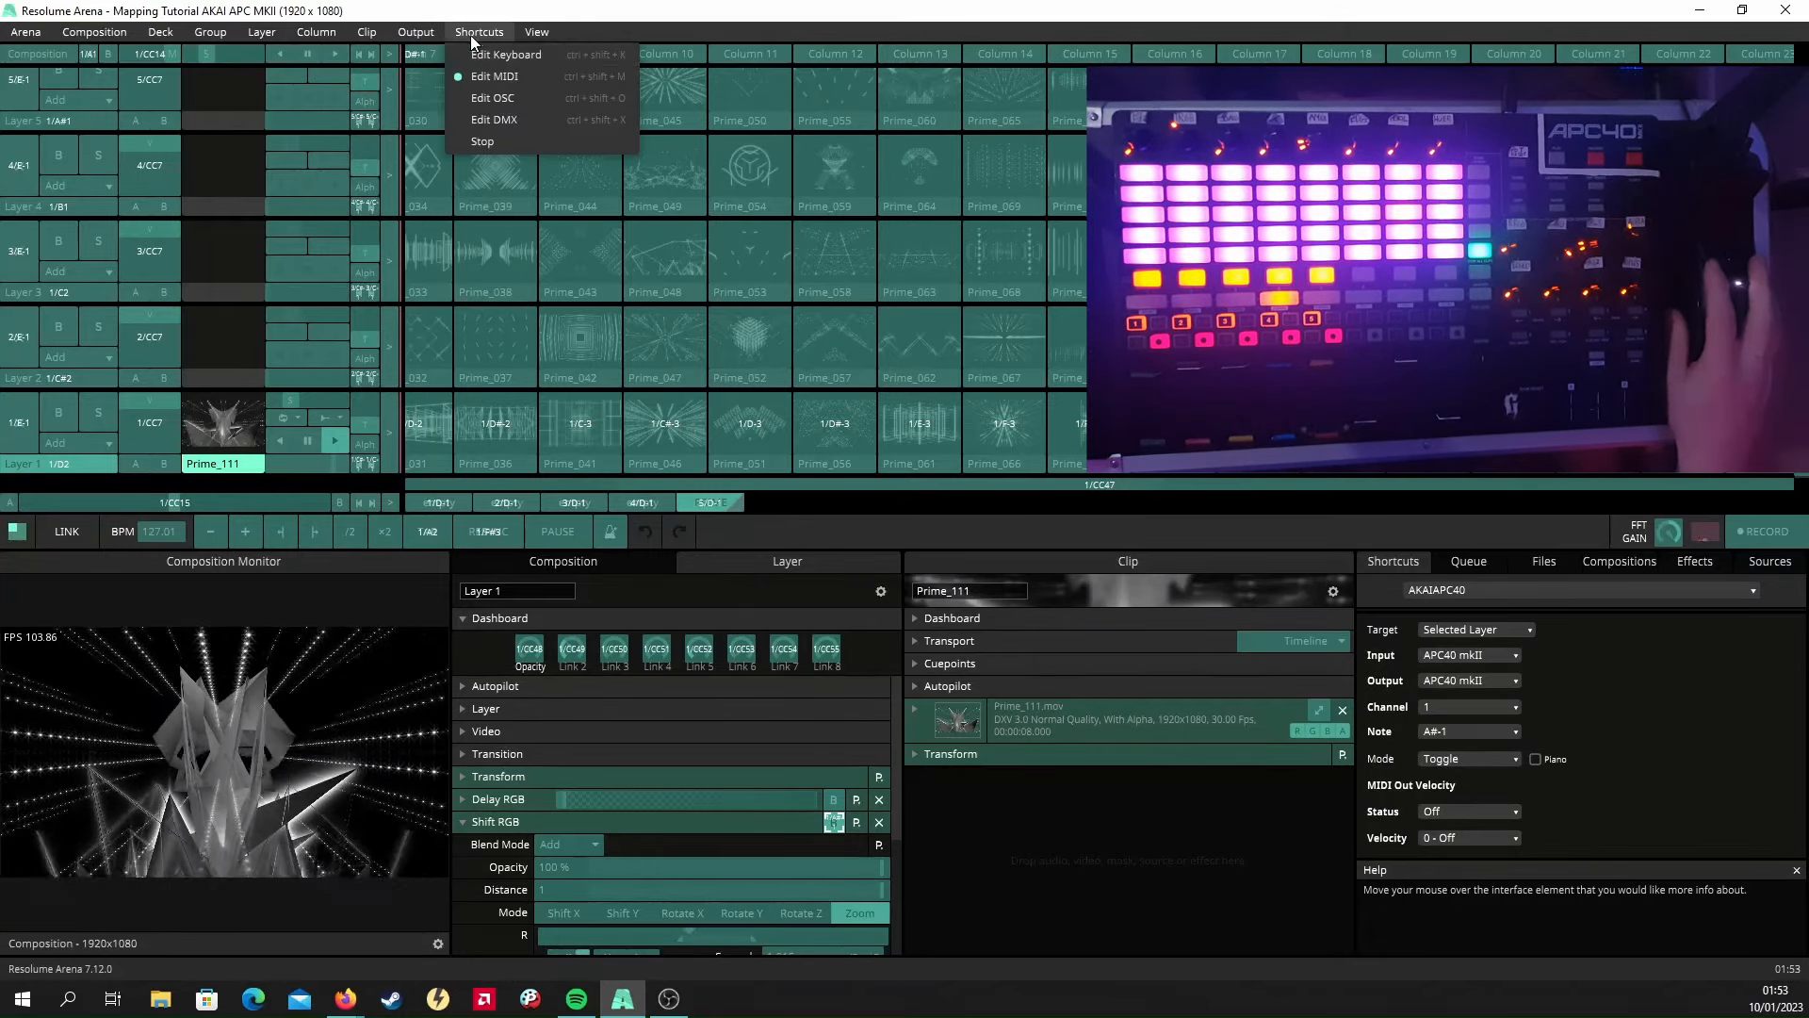
click(489, 147)
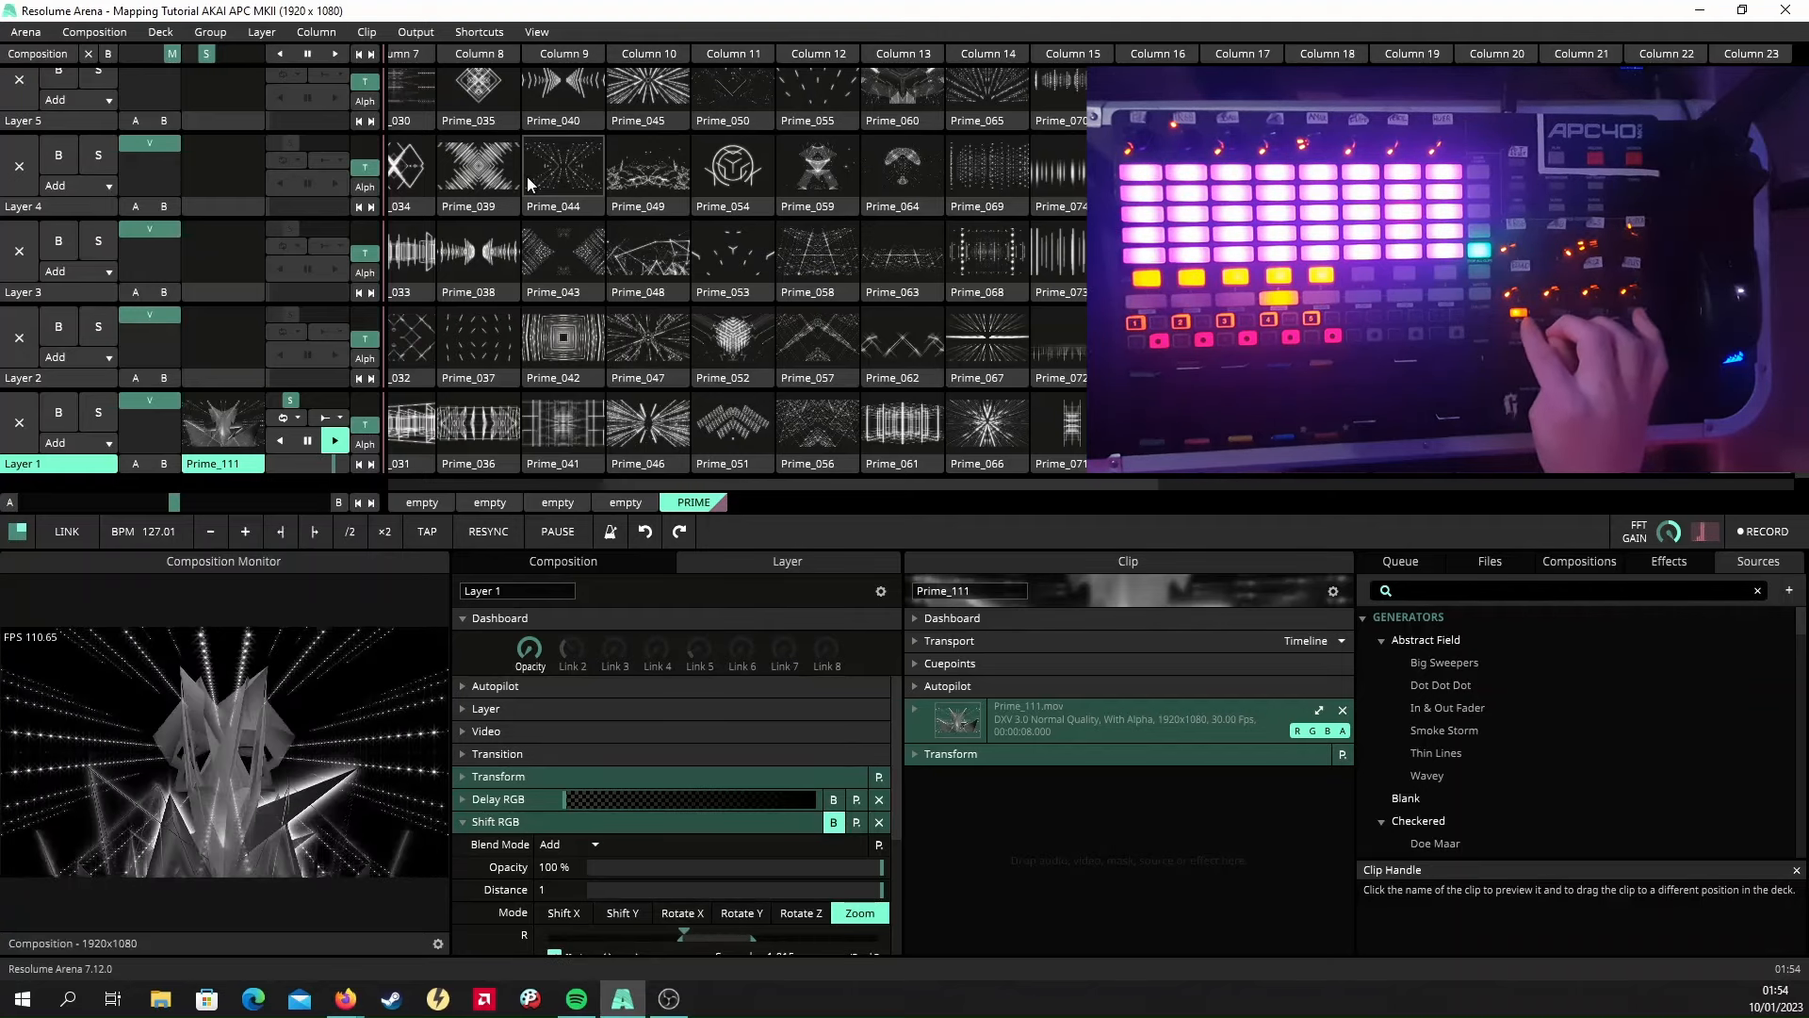
Set the Shift RGB bypass shortcut's MIDI out velocity to 127 for Off and 0 for On, and leave MIDI editing.
key(ctrl+shift+m)
click(835, 823)
click(1451, 837)
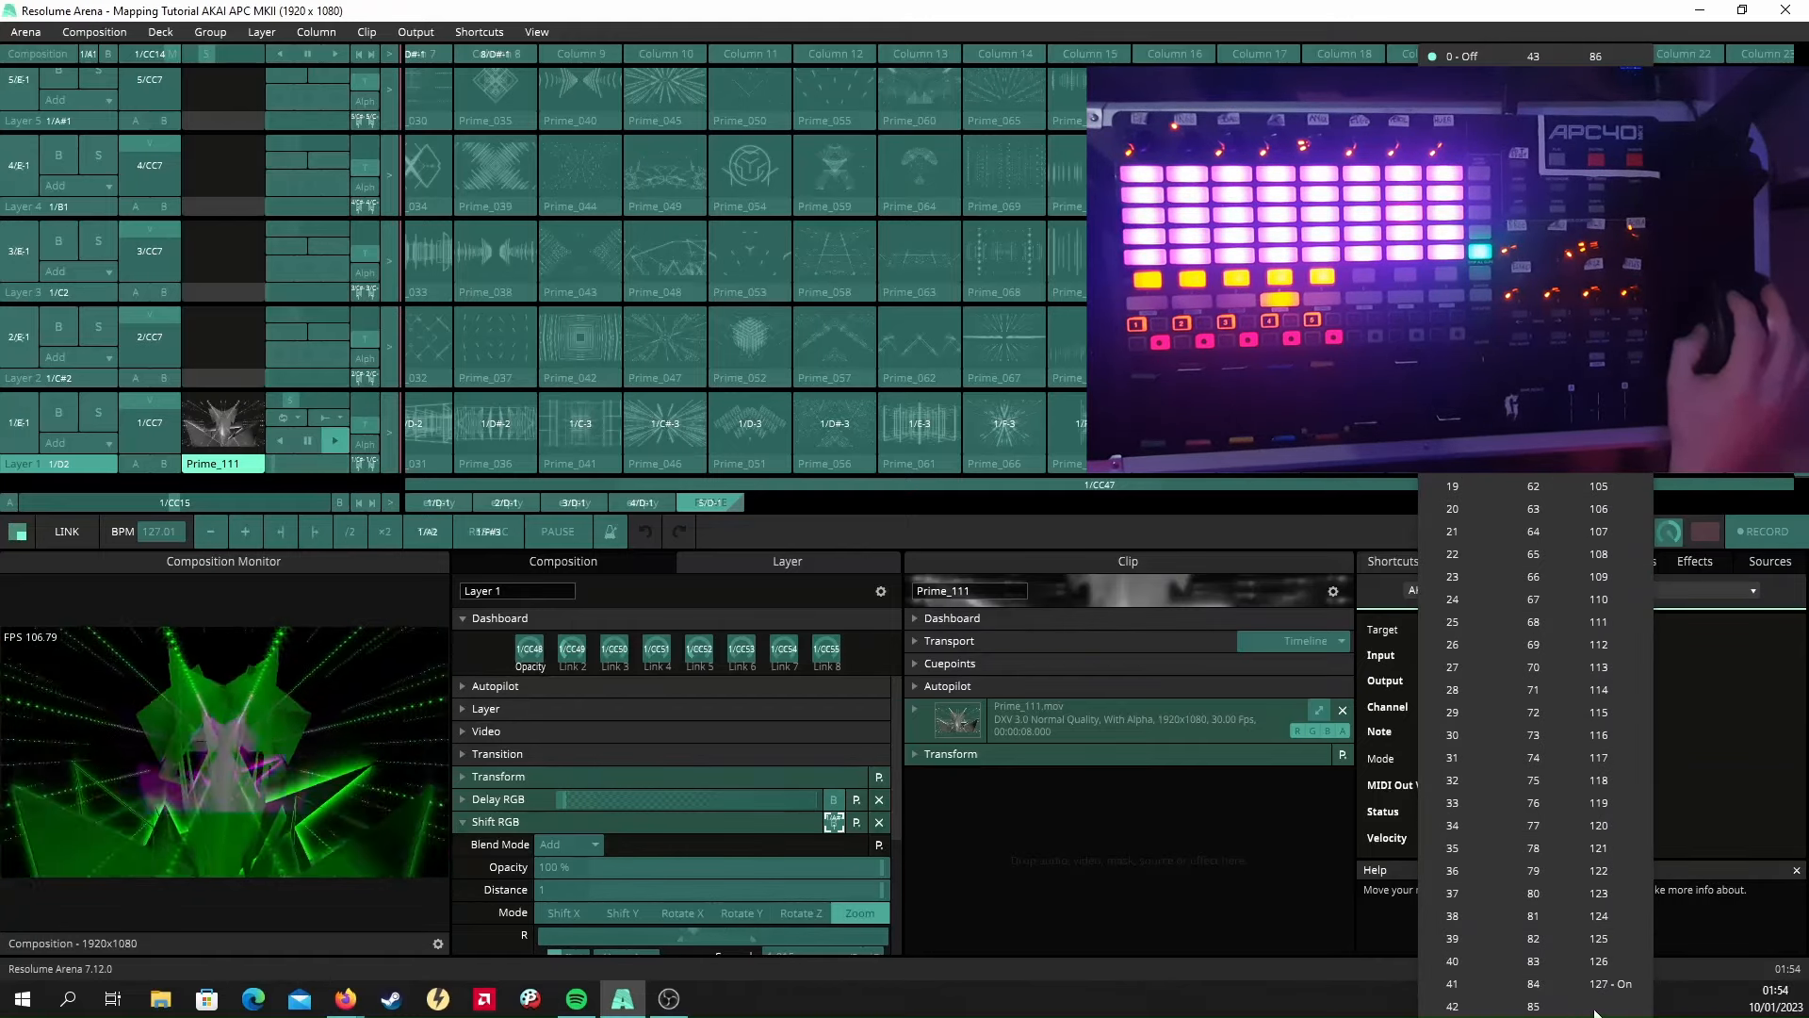
click(1608, 984)
click(1477, 814)
click(1473, 847)
click(1475, 837)
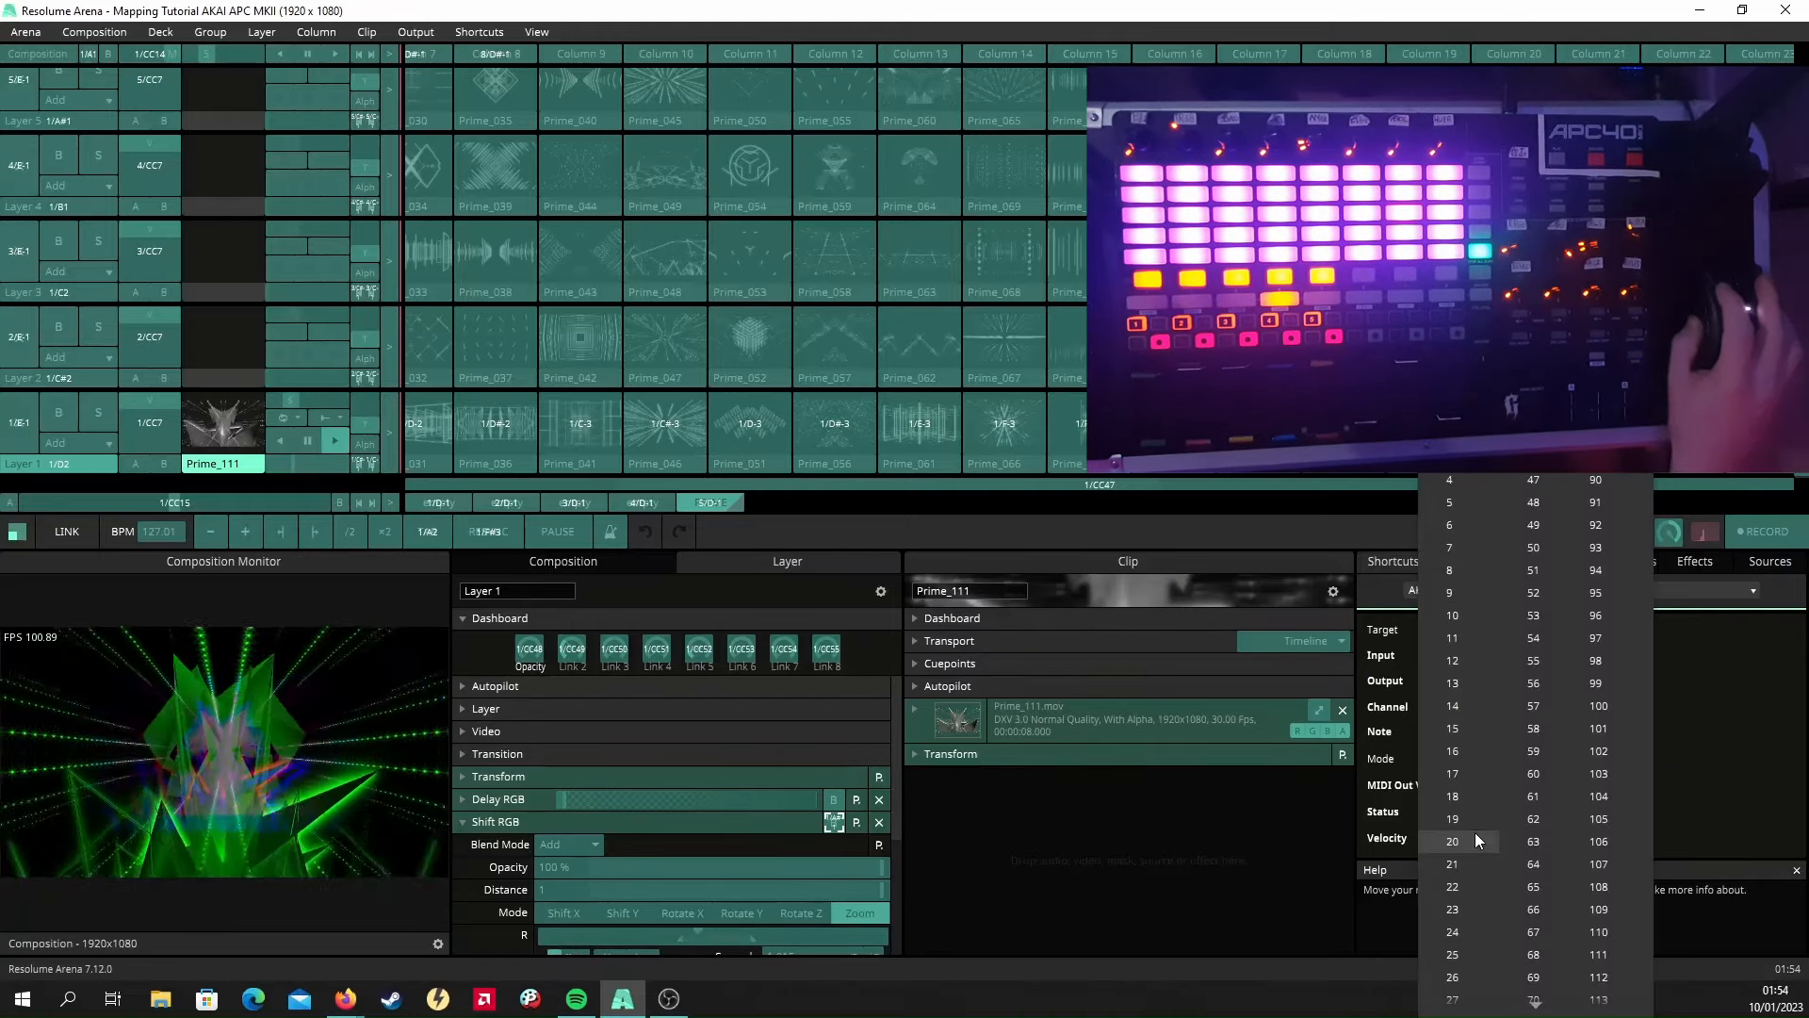
click(1459, 385)
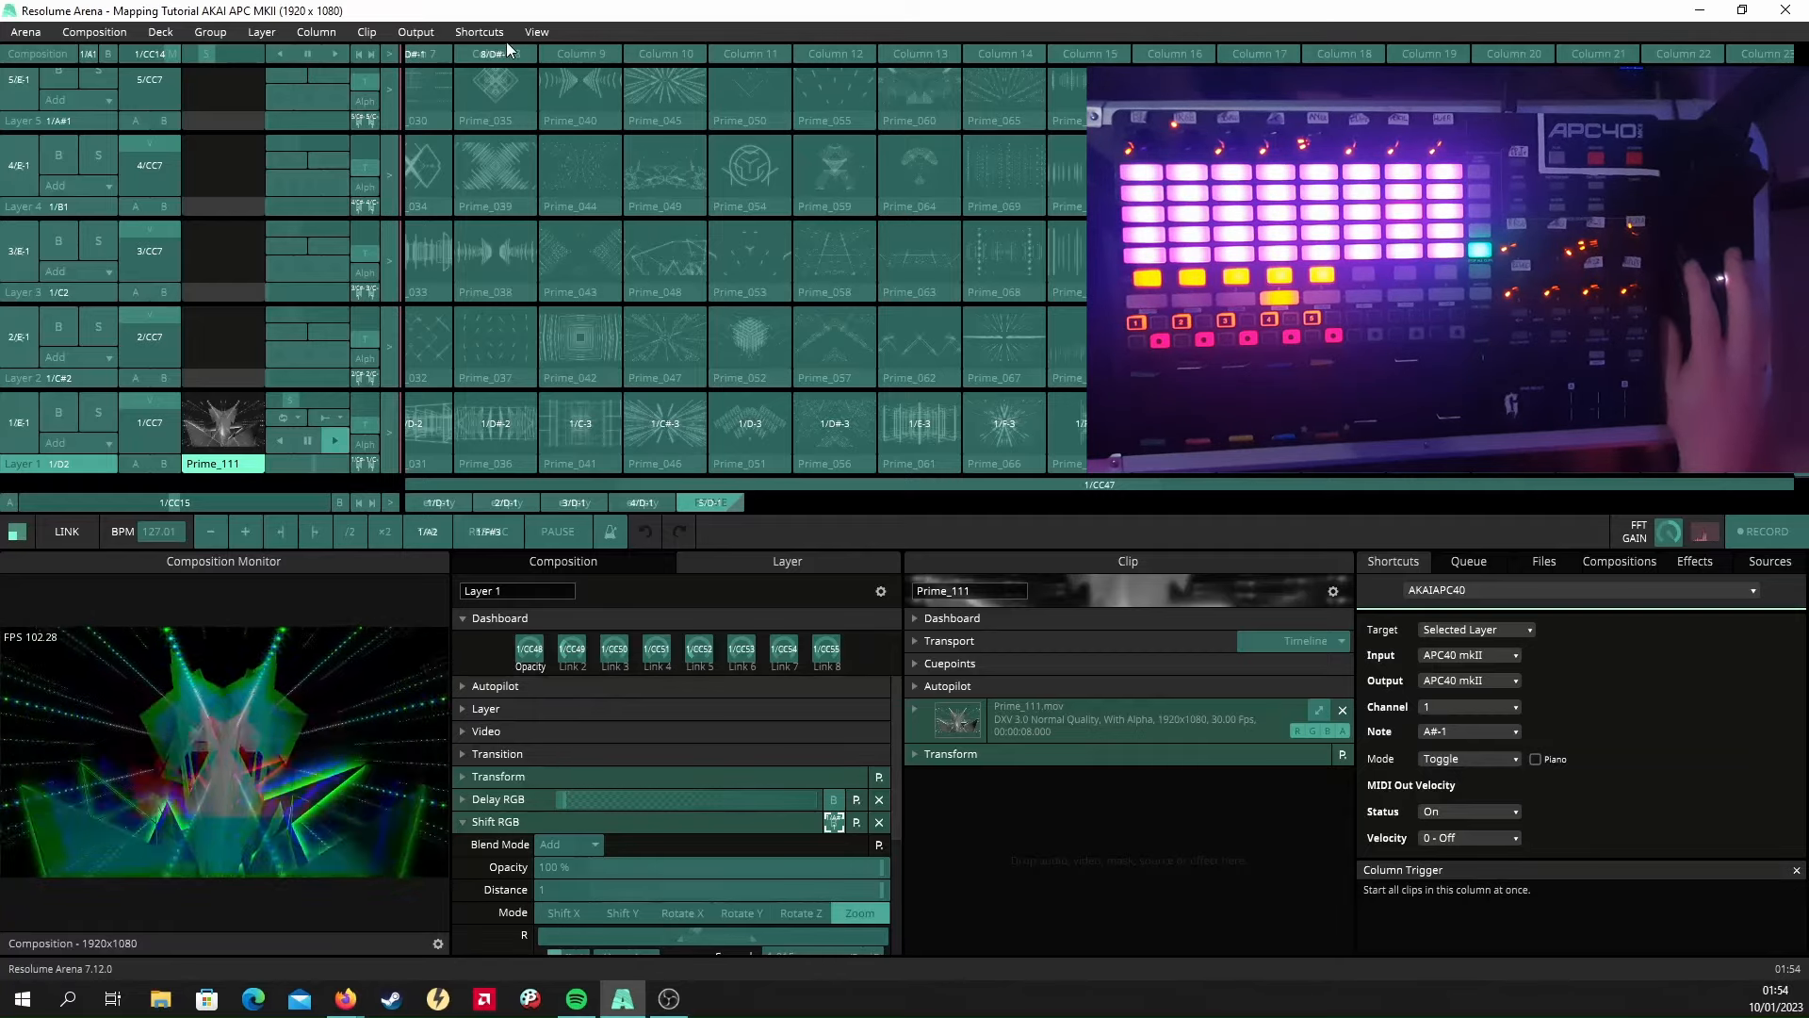
click(480, 31)
click(518, 124)
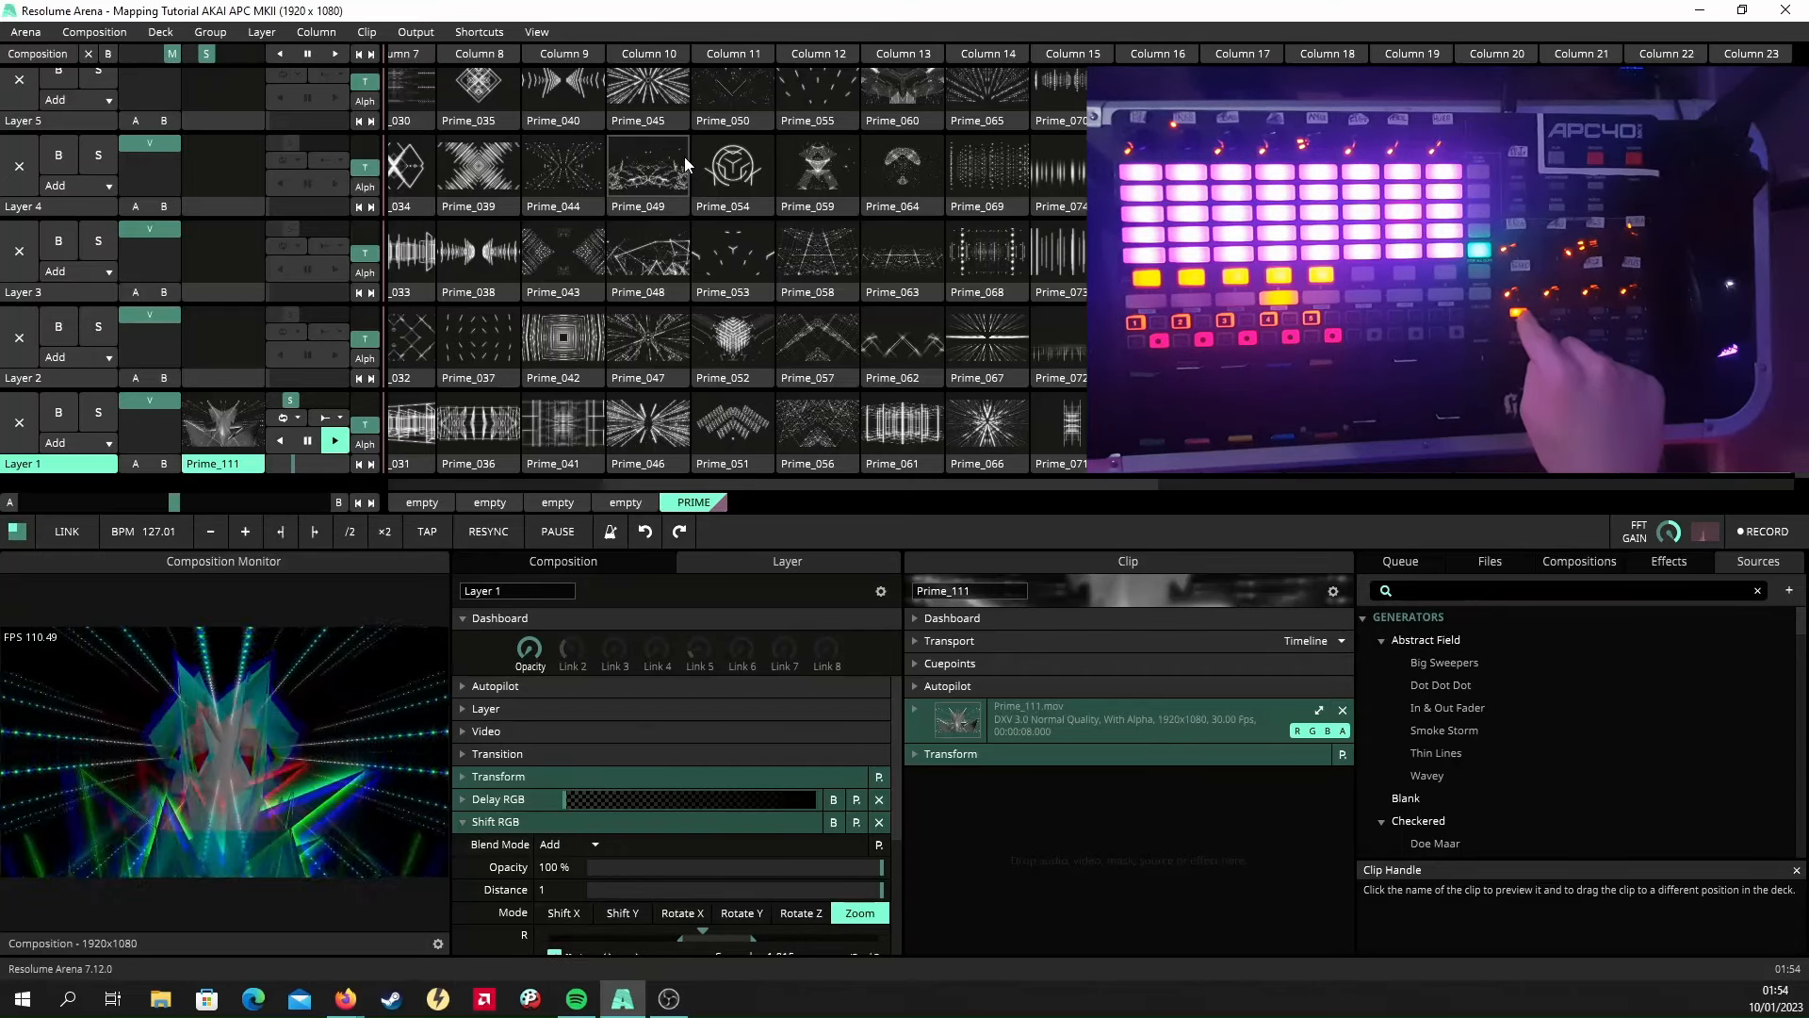
Search the effects for acid, add Shift RGB's Acid Trip preset to Layers 2 and 3, and collapse Layer 3's Shift RGB settings.
click(18, 379)
click(475, 797)
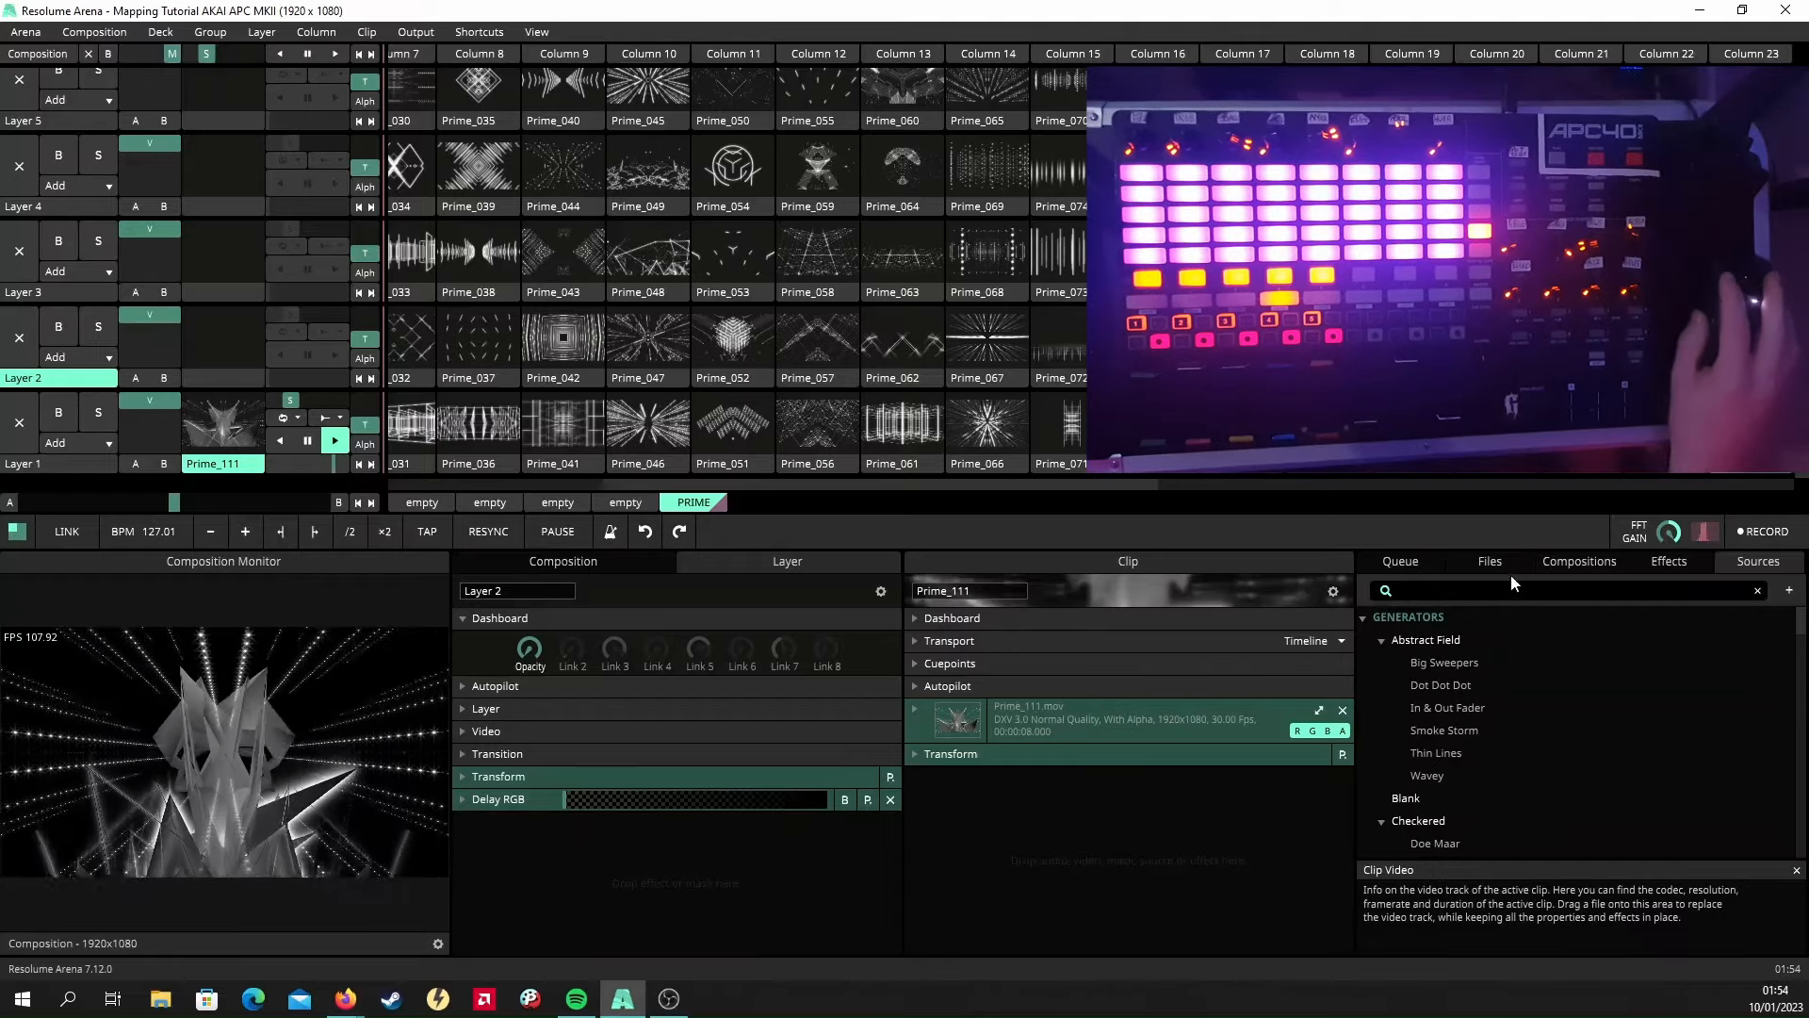
click(1668, 561)
text(acid)
drag(1476, 641, 714, 867)
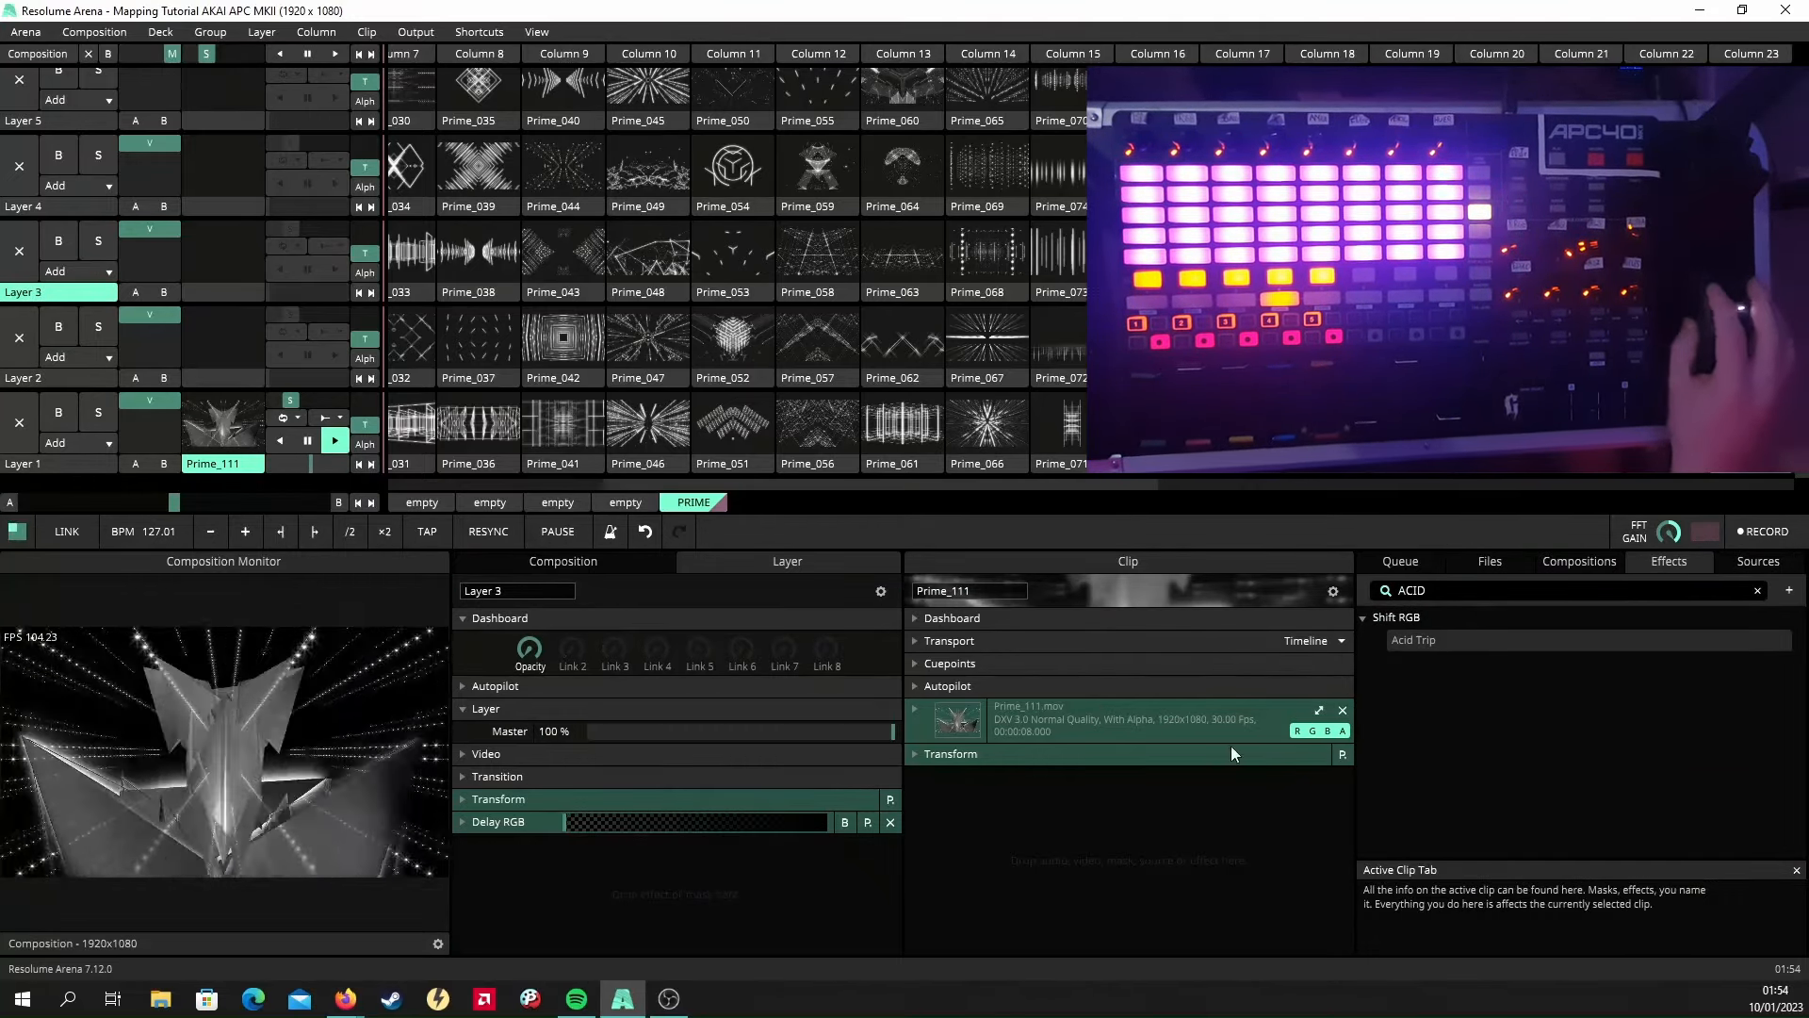
drag(1508, 641, 659, 867)
click(56, 207)
click(56, 121)
click(467, 799)
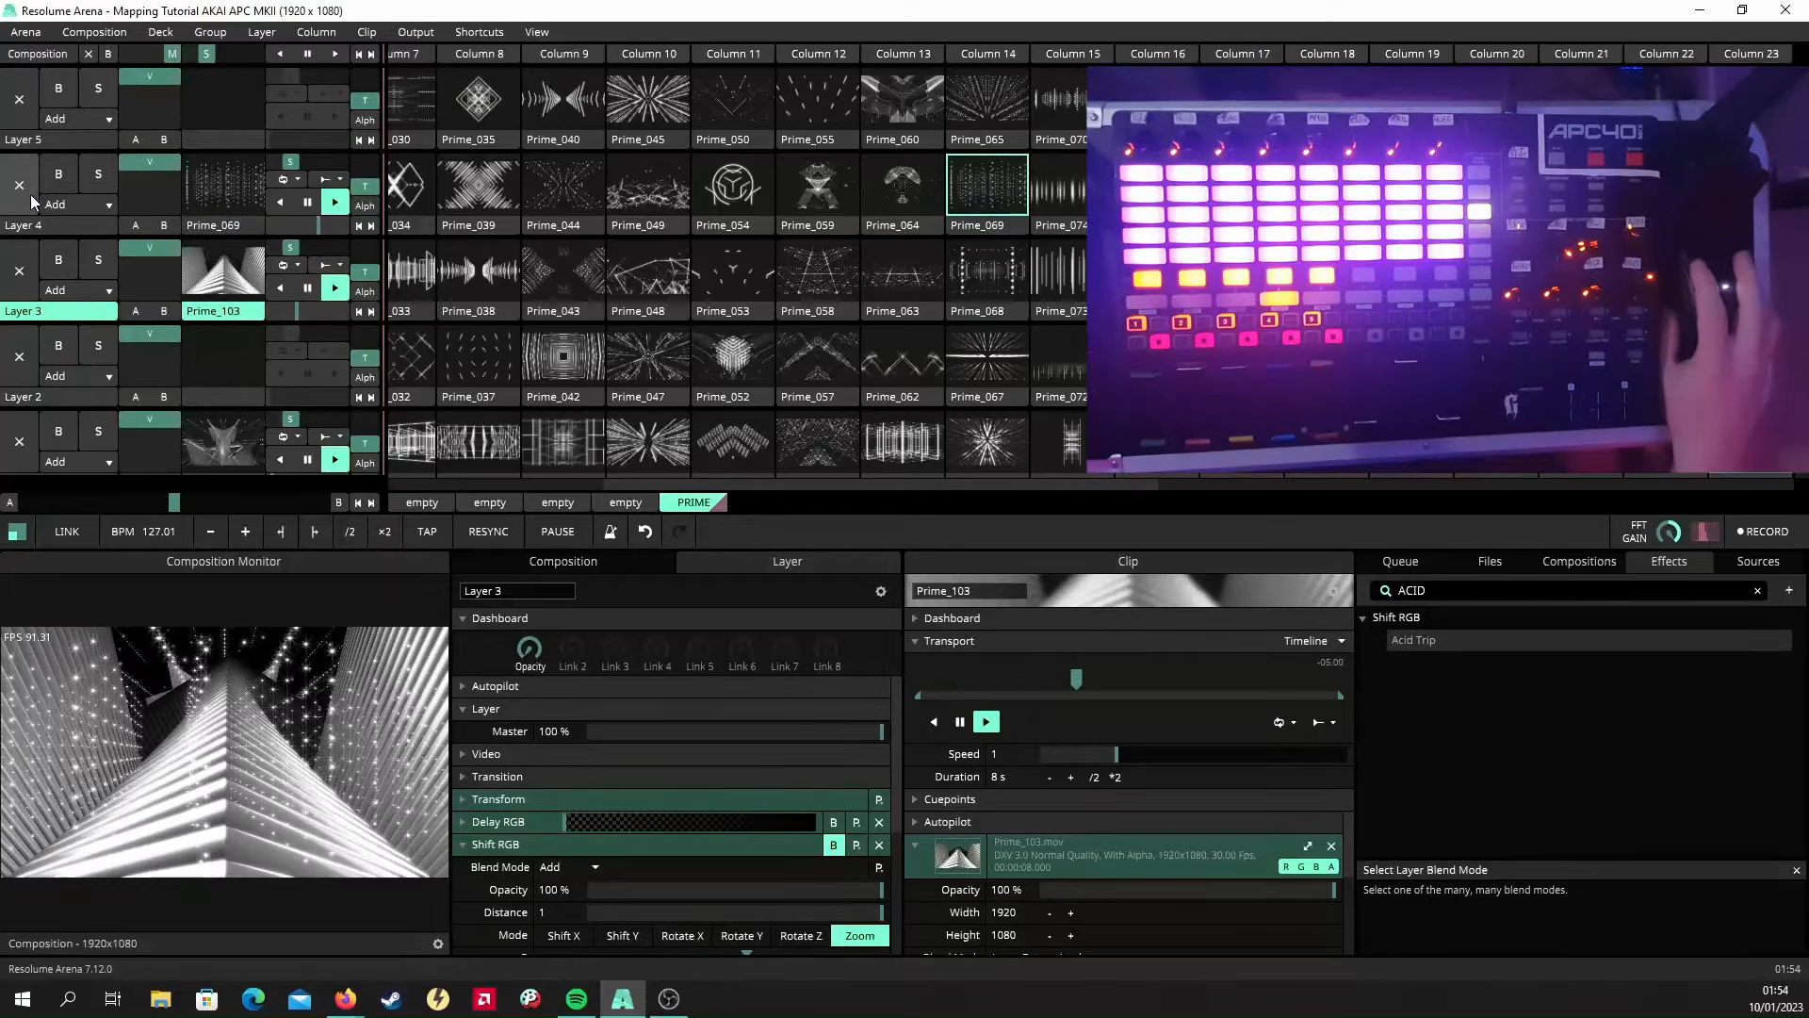
click(790, 847)
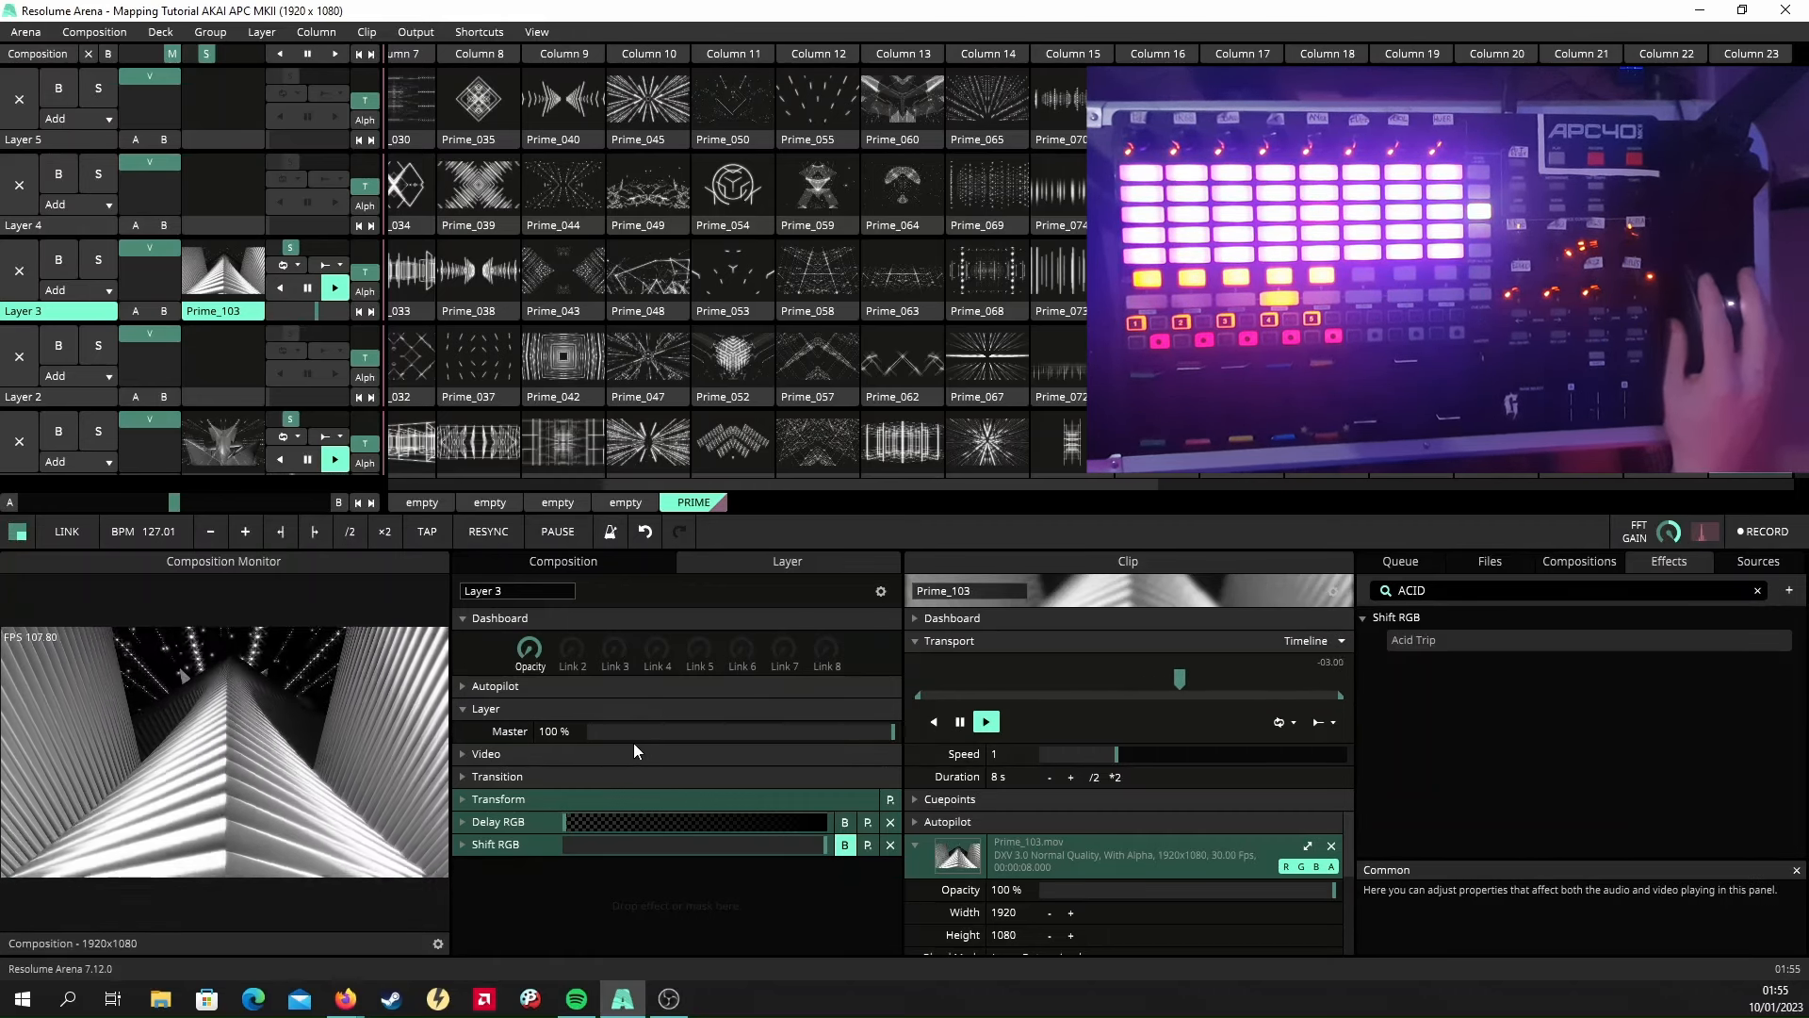
In MIDI editing, duplicate the selected layer's dashboard Link 1 shortcut and map the copy to note D#2 on channel 1.
scroll(585, 410, down, 1)
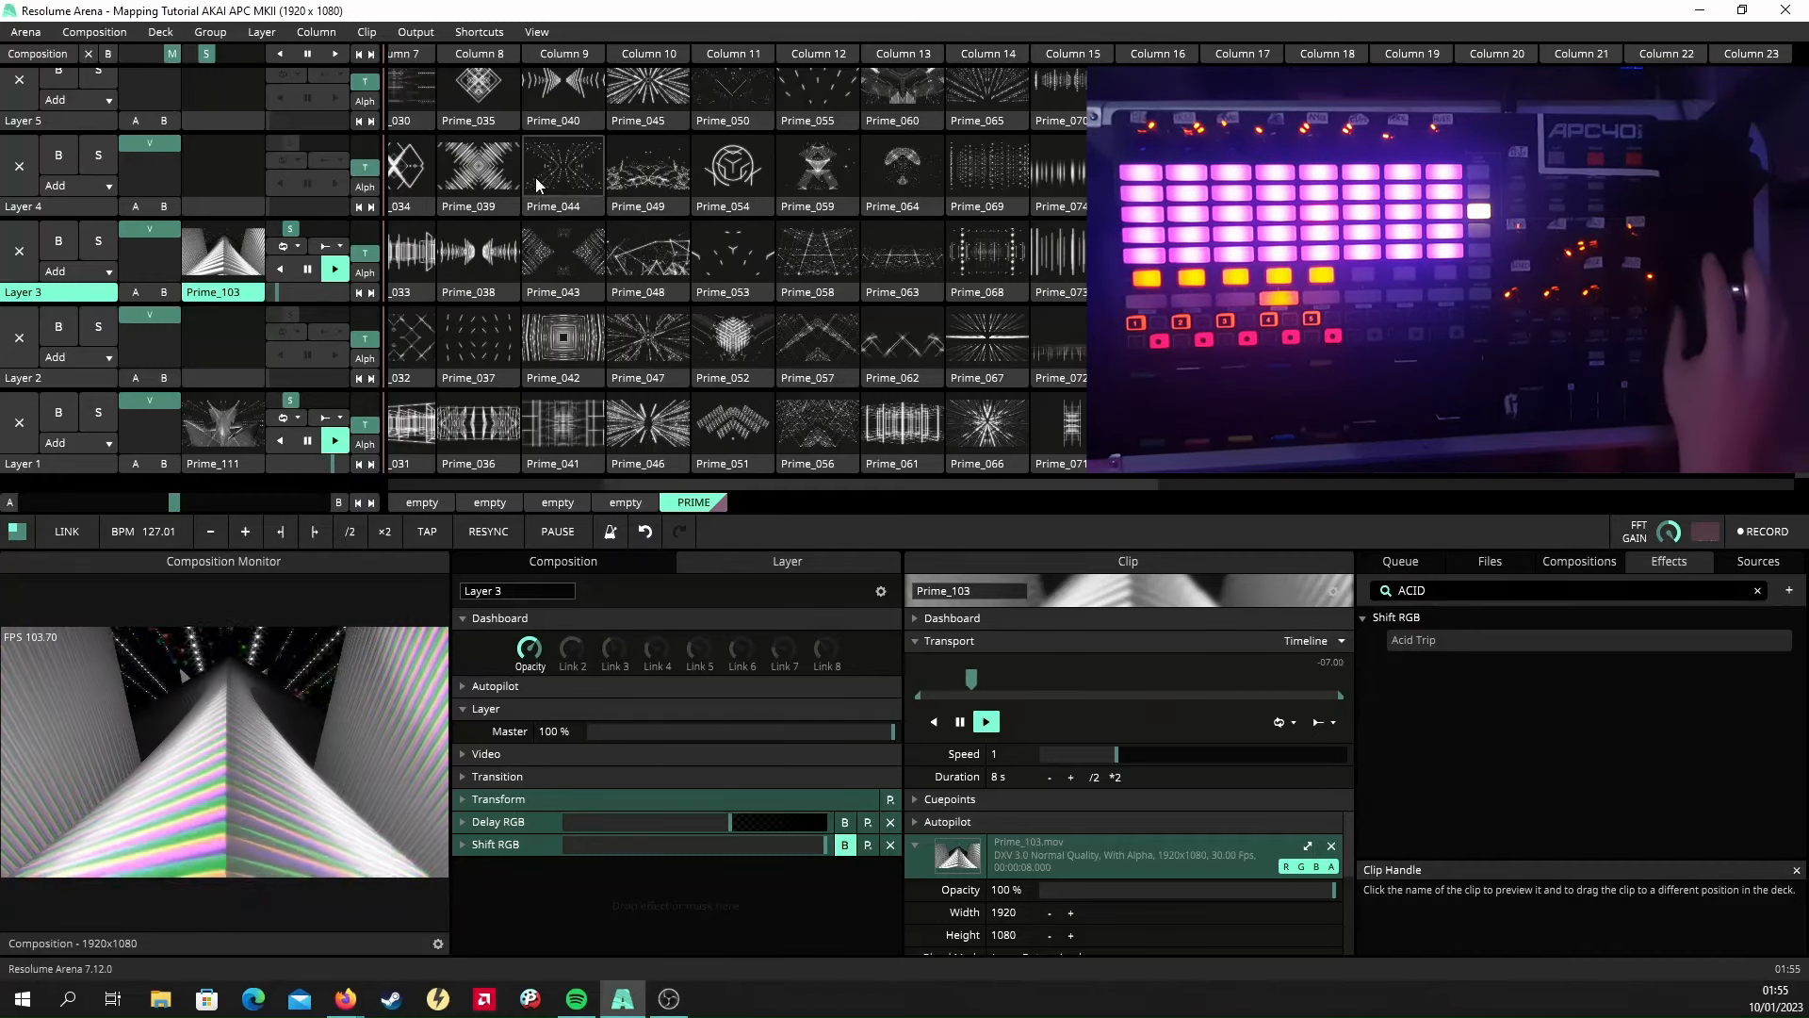
click(462, 31)
click(552, 73)
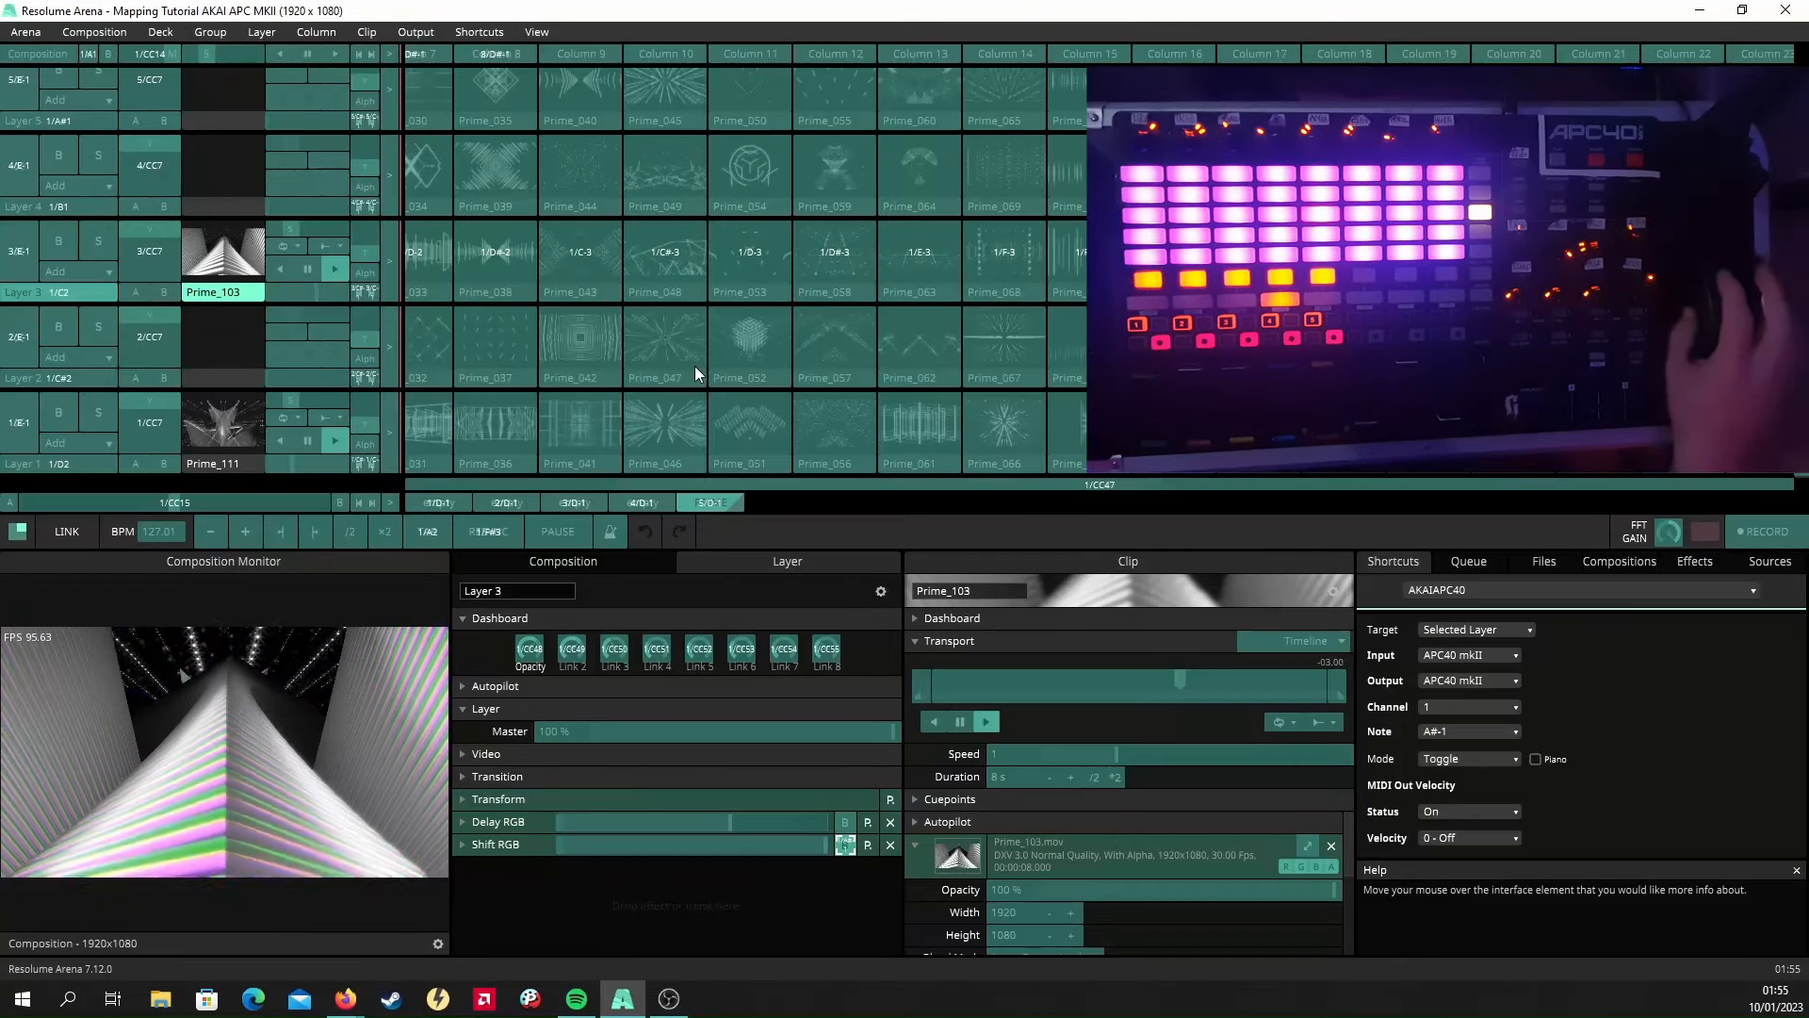
click(531, 648)
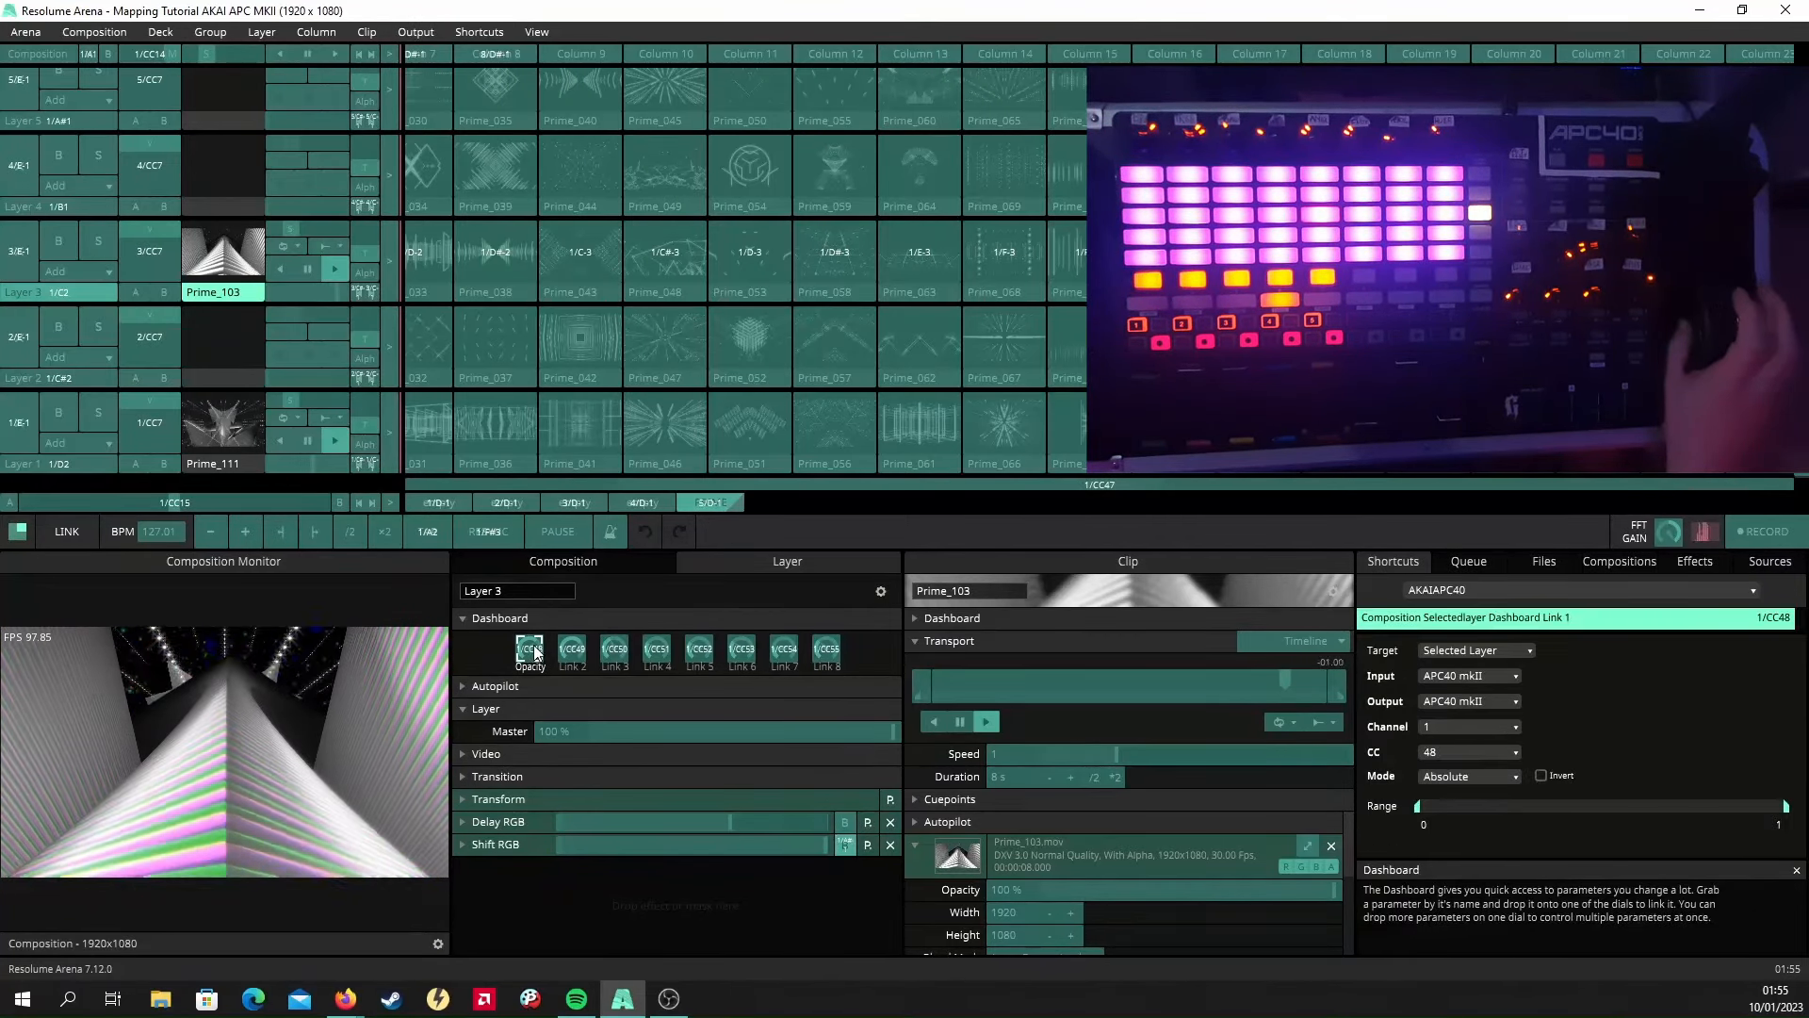
right_click(534, 648)
click(575, 627)
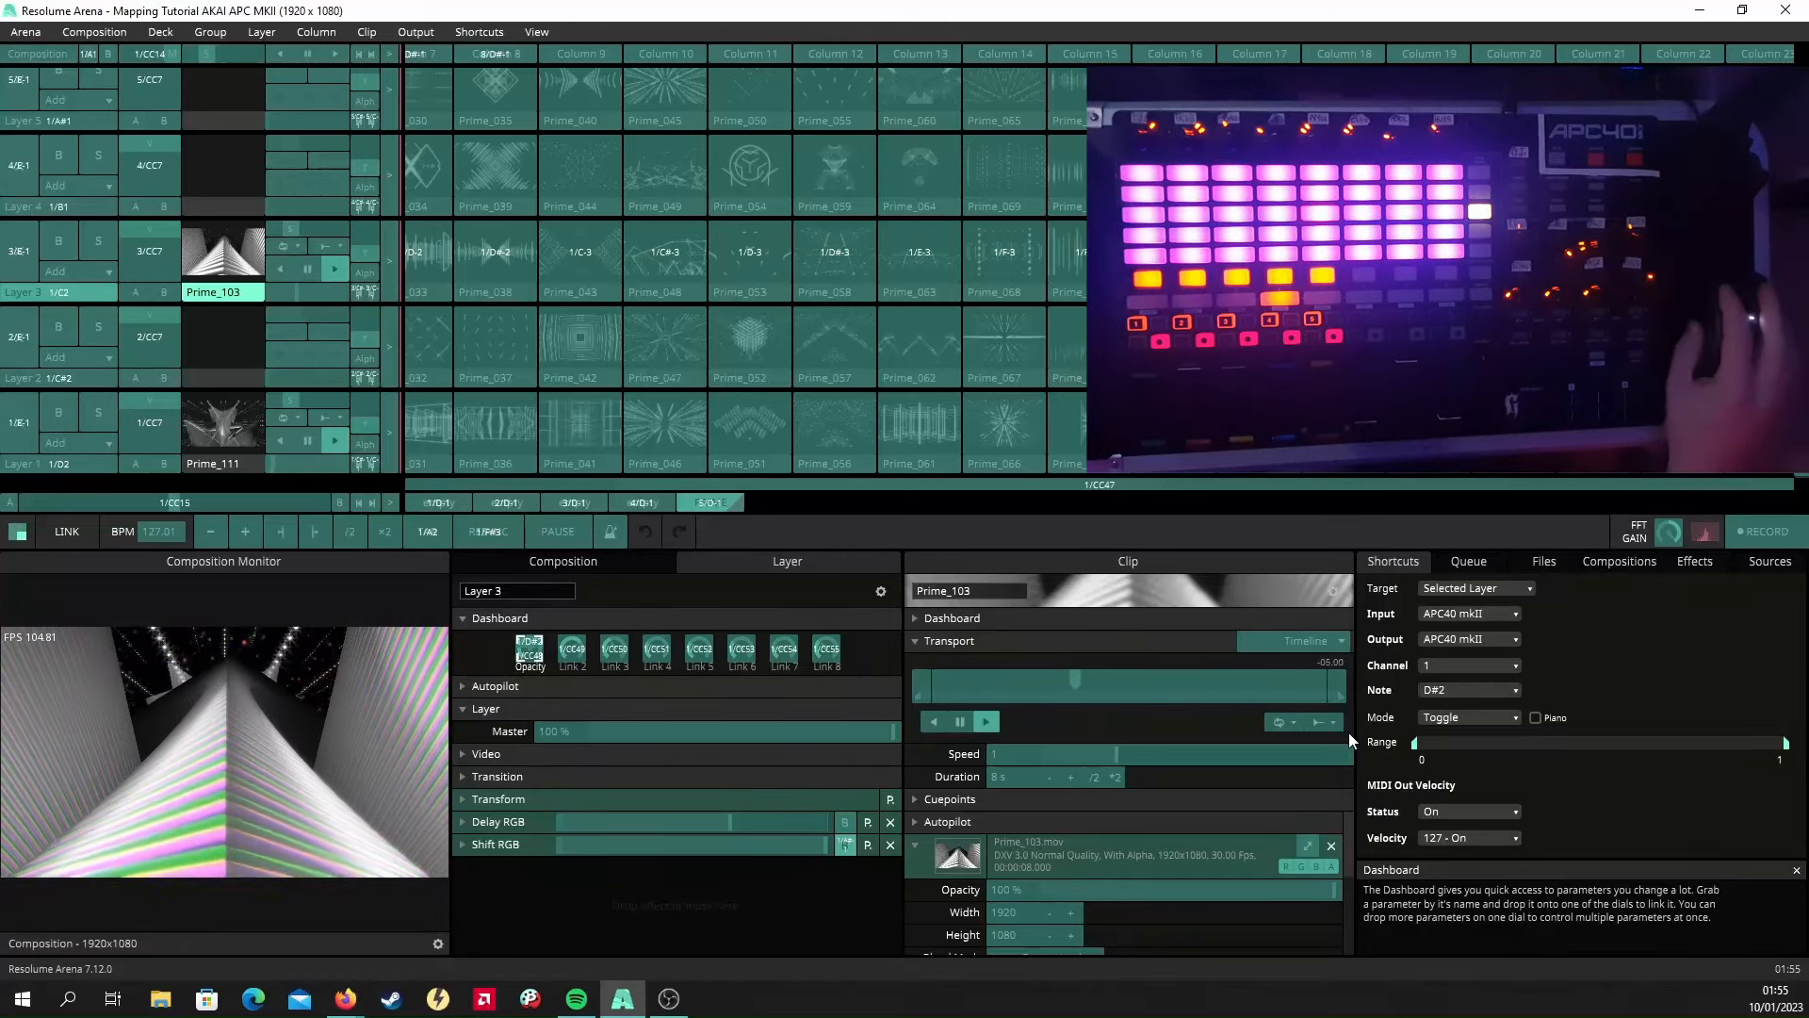
Set Link 1's D#2 shortcut to Value mode at 0, with a MIDI out velocity of 127 for the Off status.
click(1457, 716)
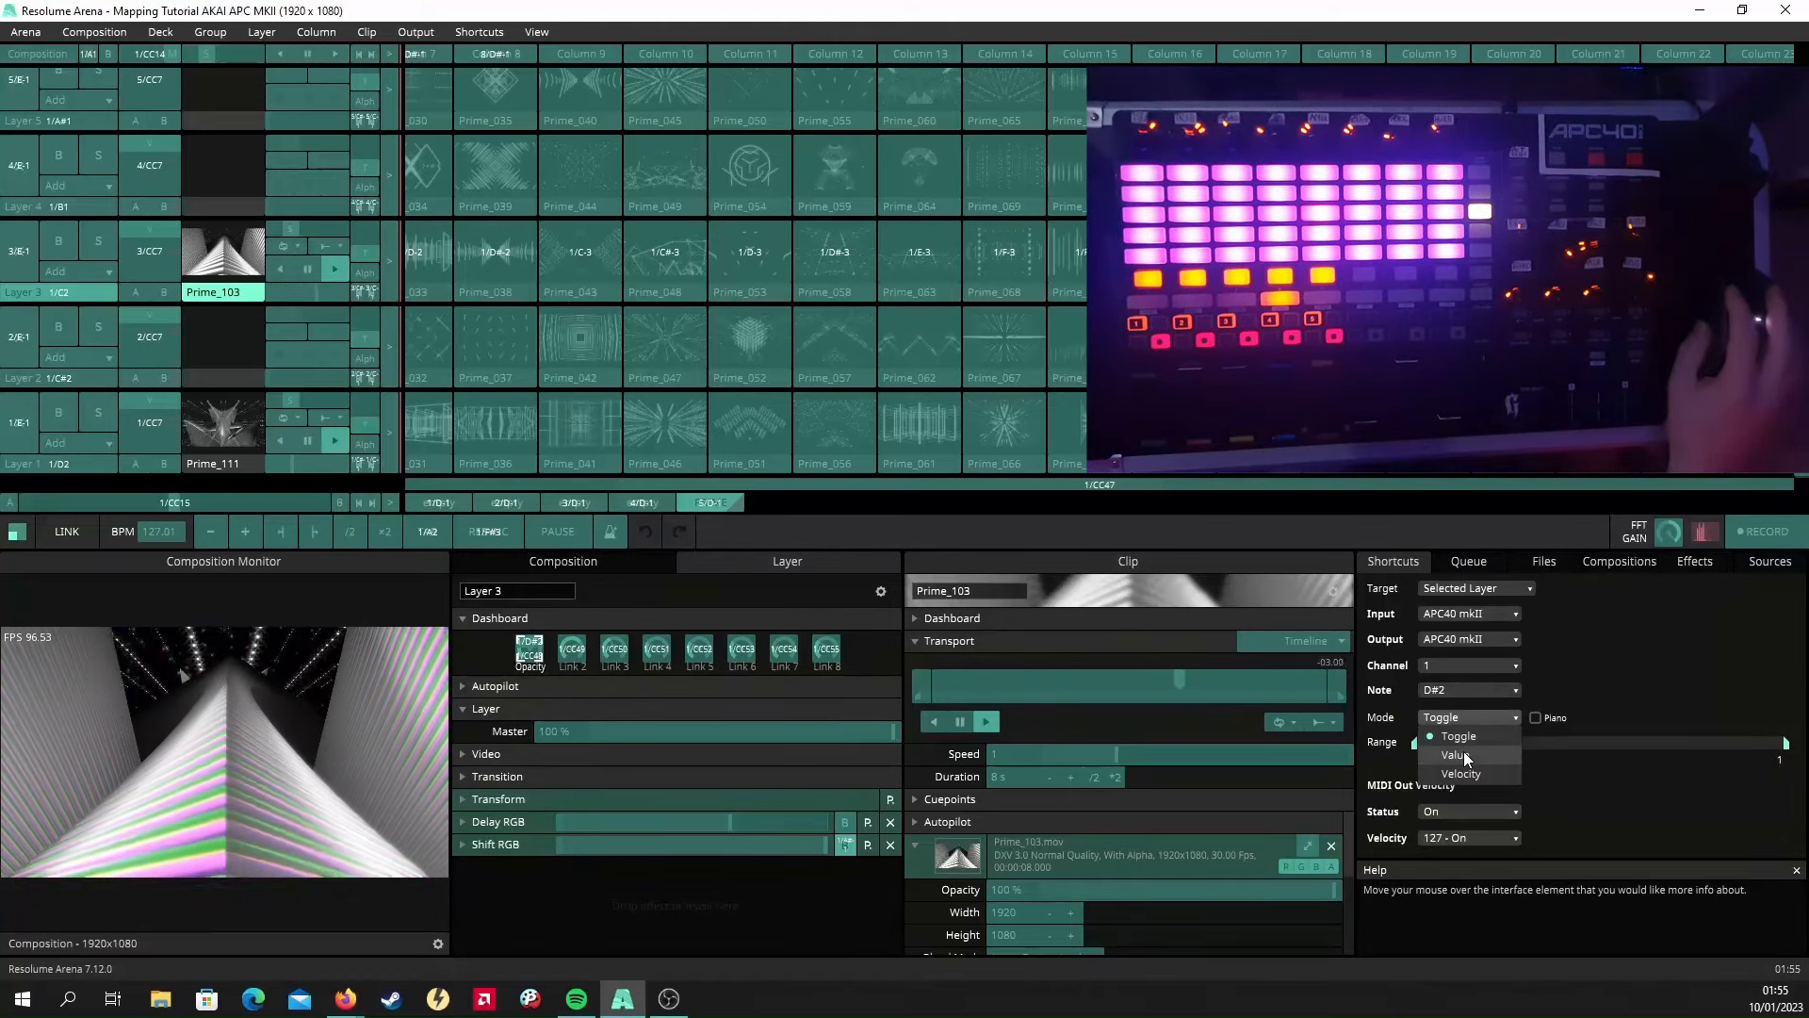
click(1467, 749)
drag(1783, 743, 1416, 734)
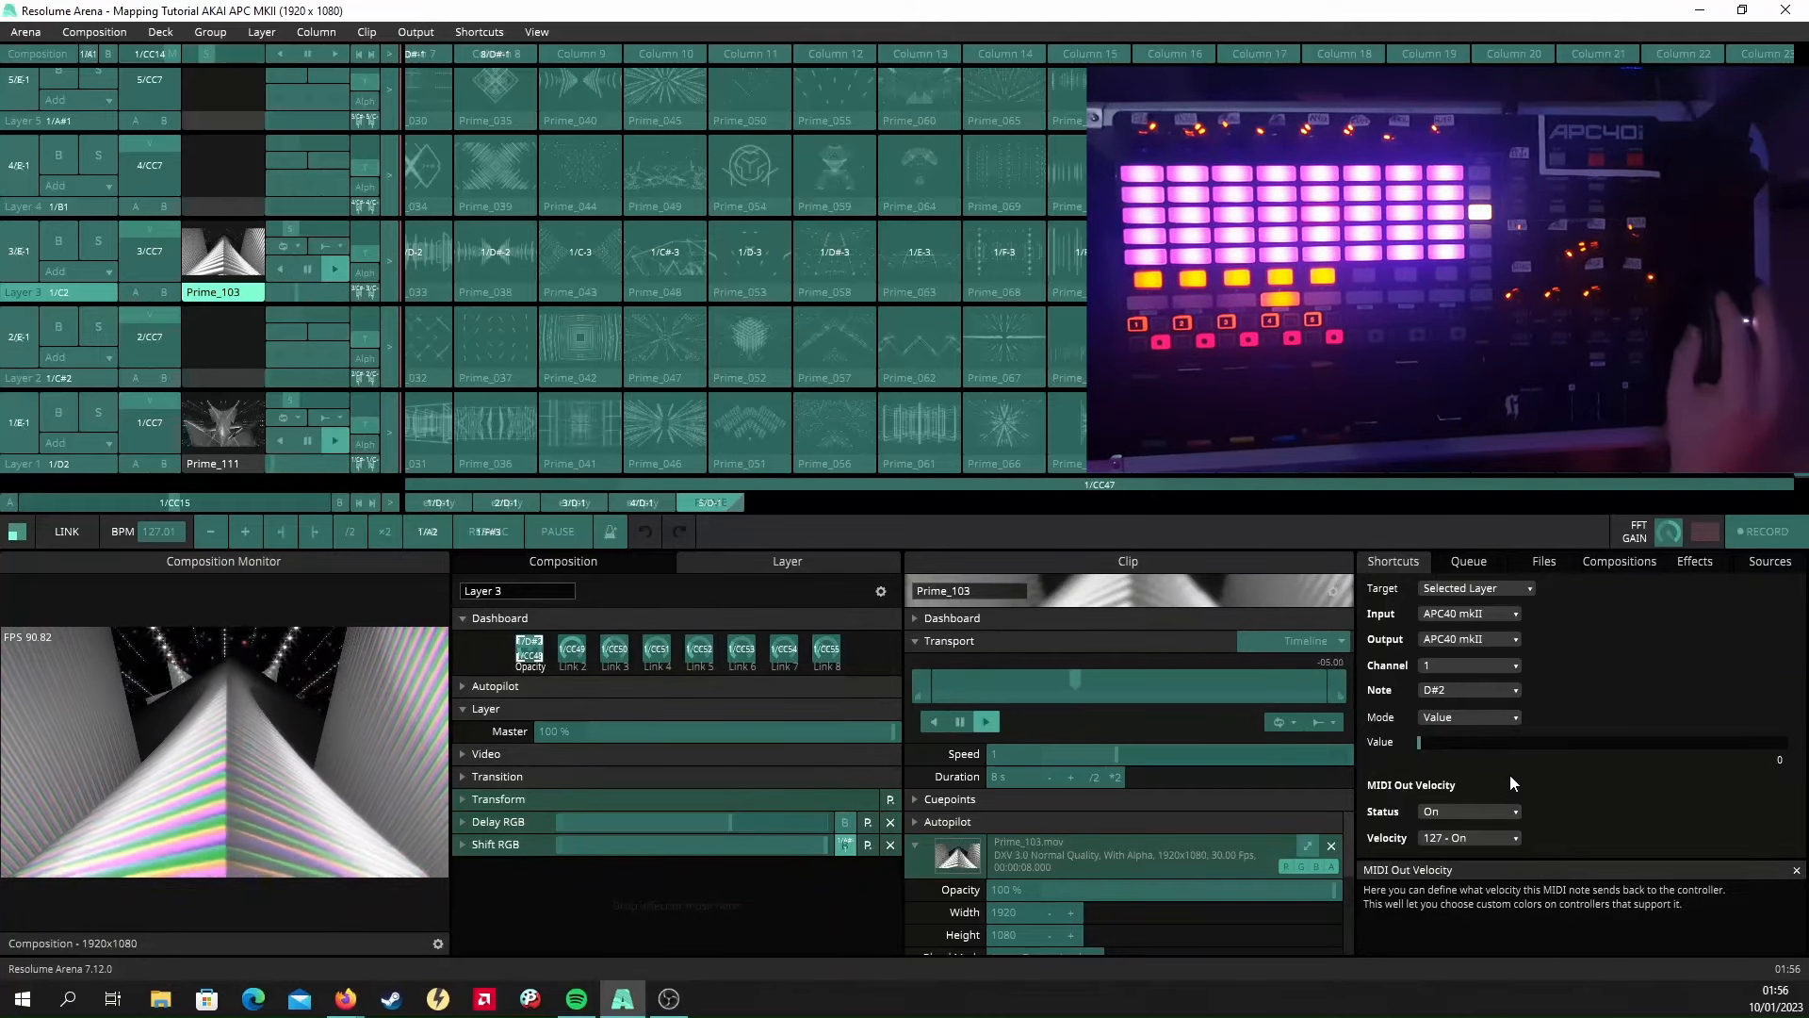
click(1468, 814)
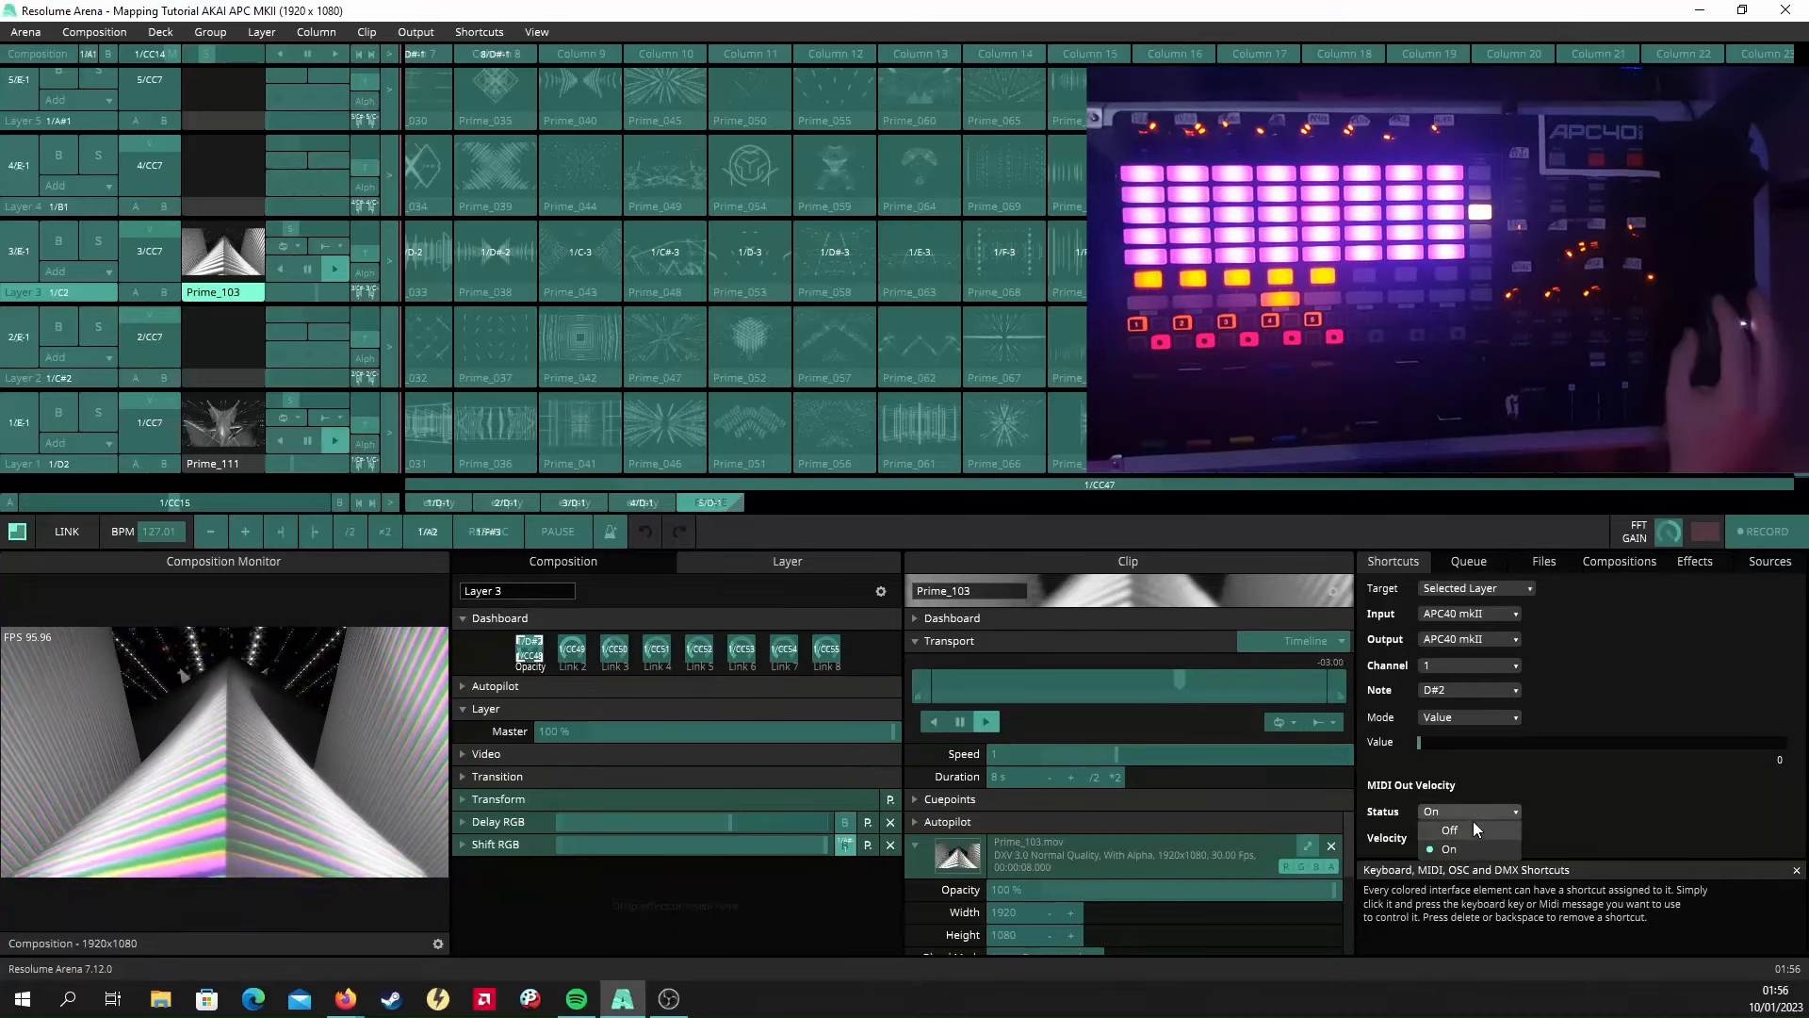
click(1485, 829)
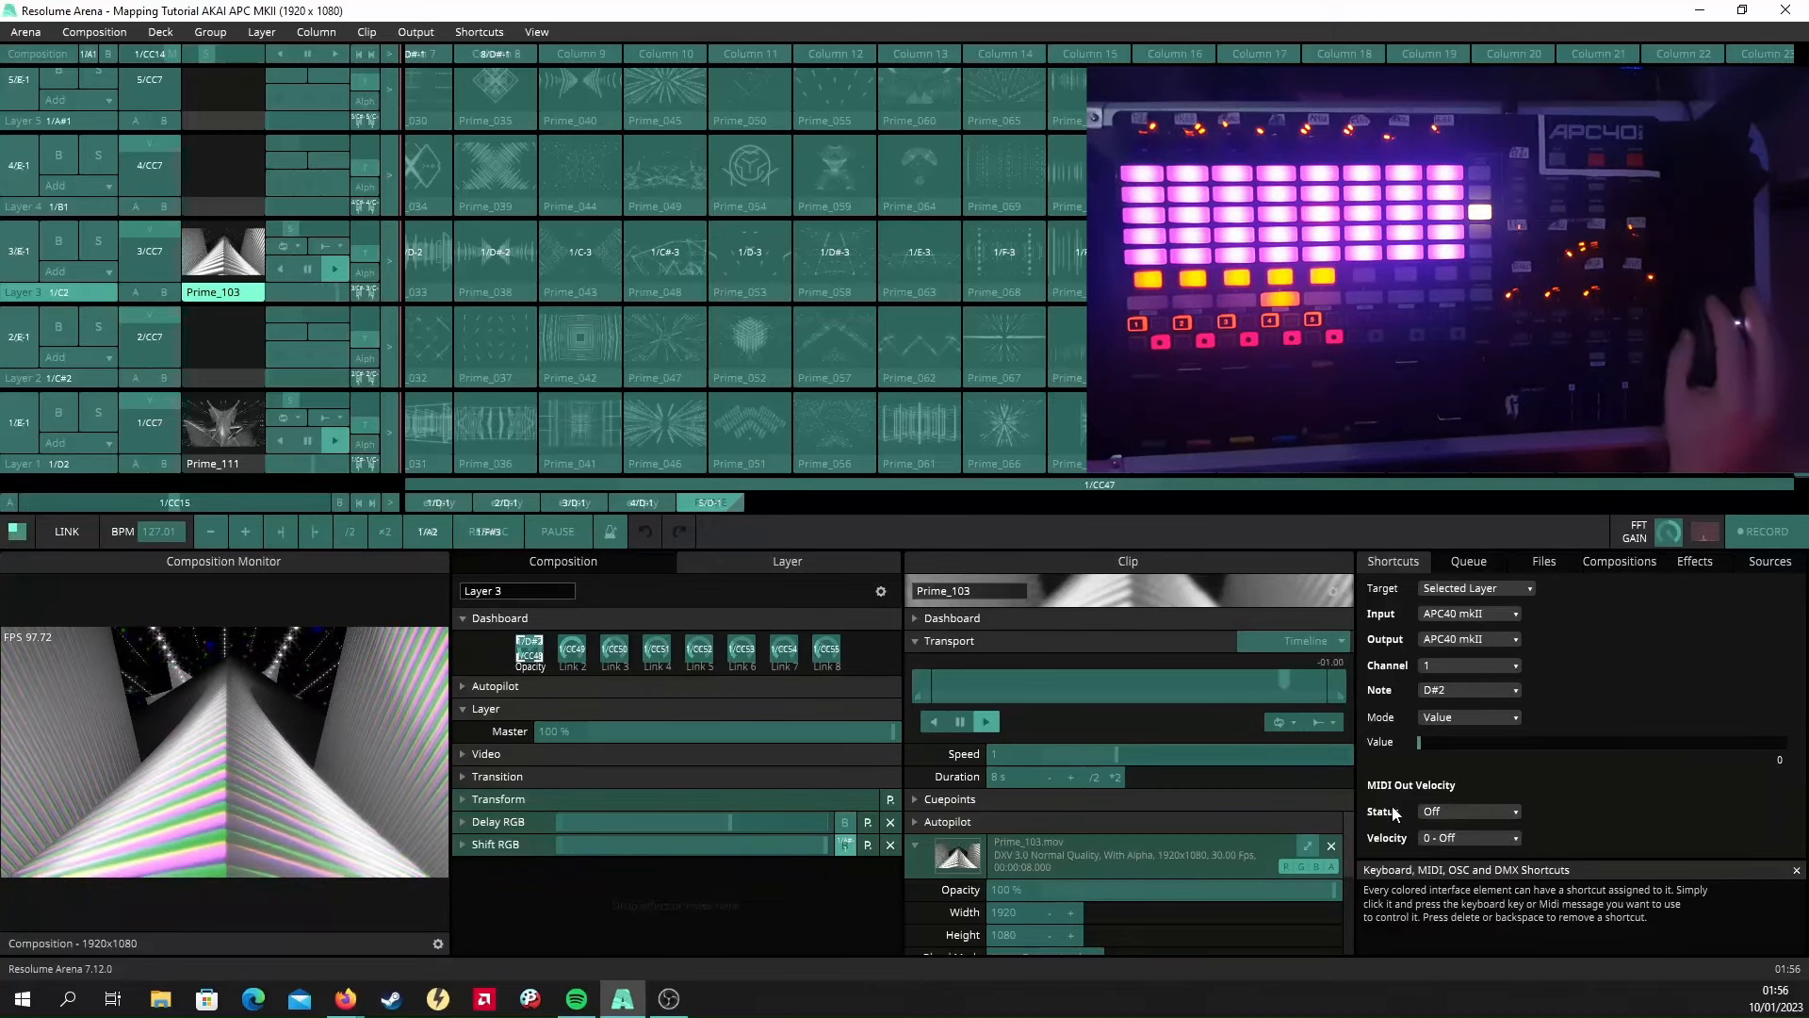
click(1454, 835)
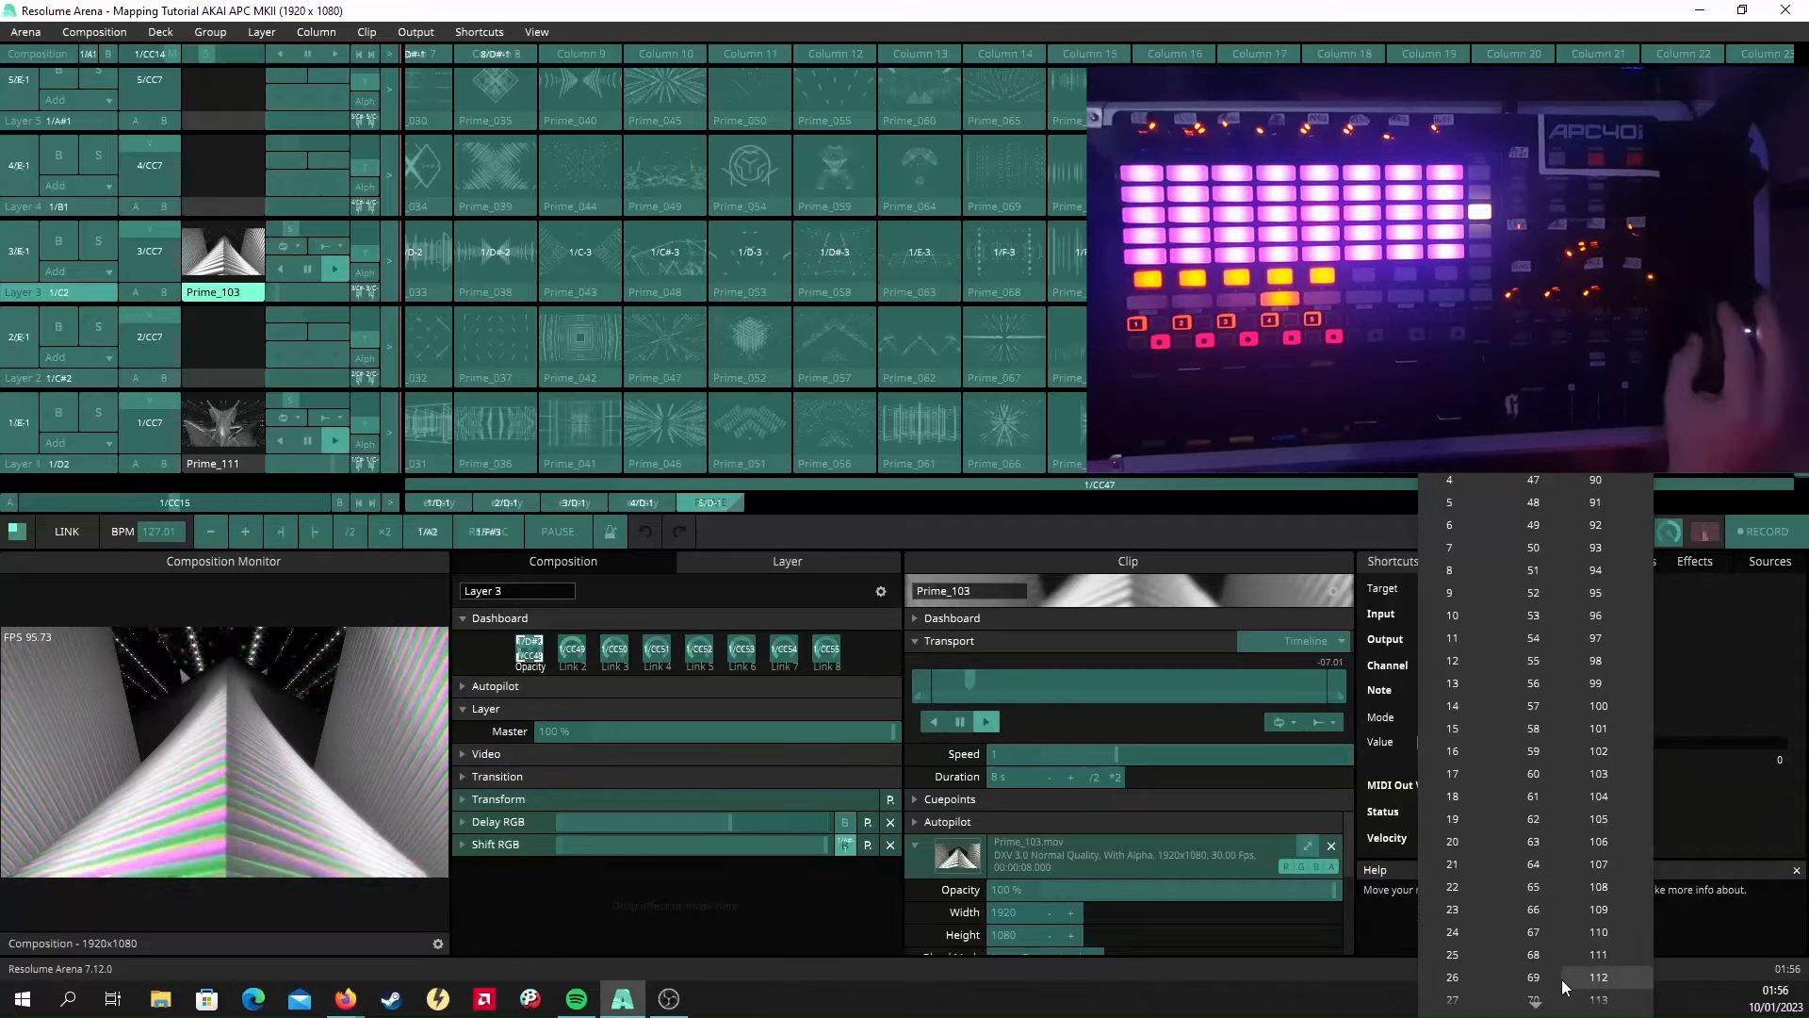
mouse_move(1583, 1011)
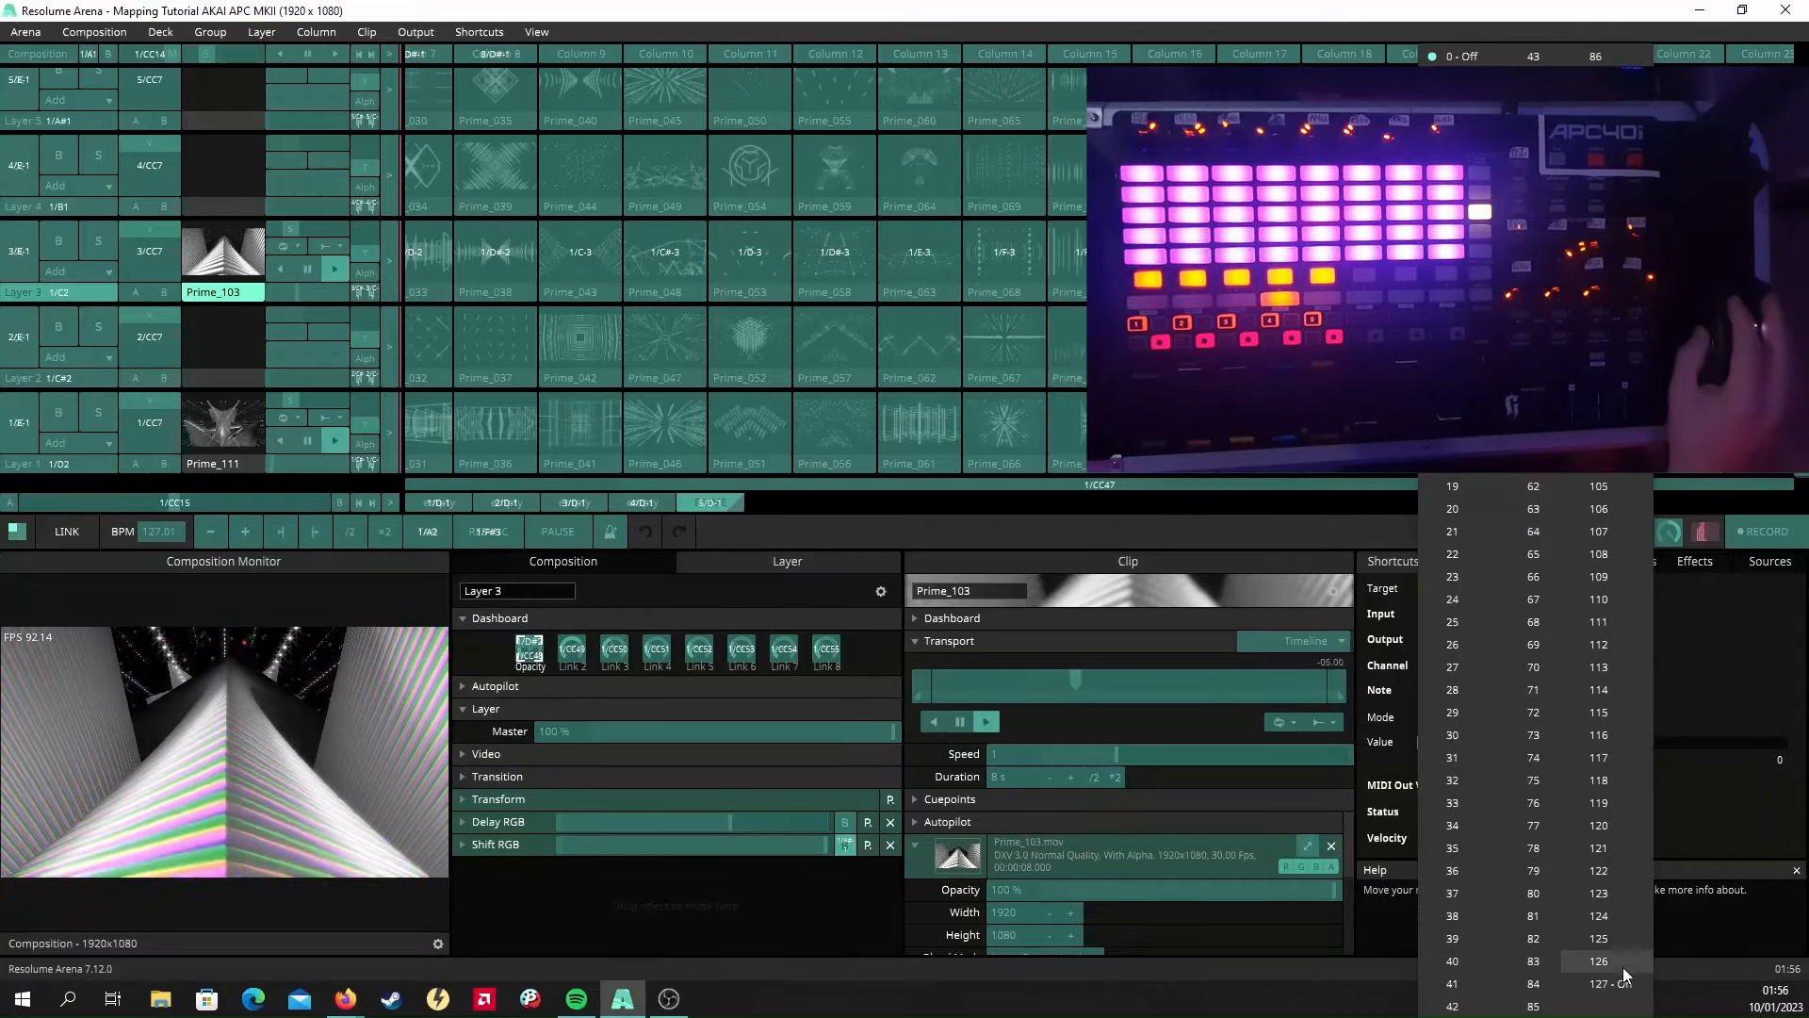
click(1609, 984)
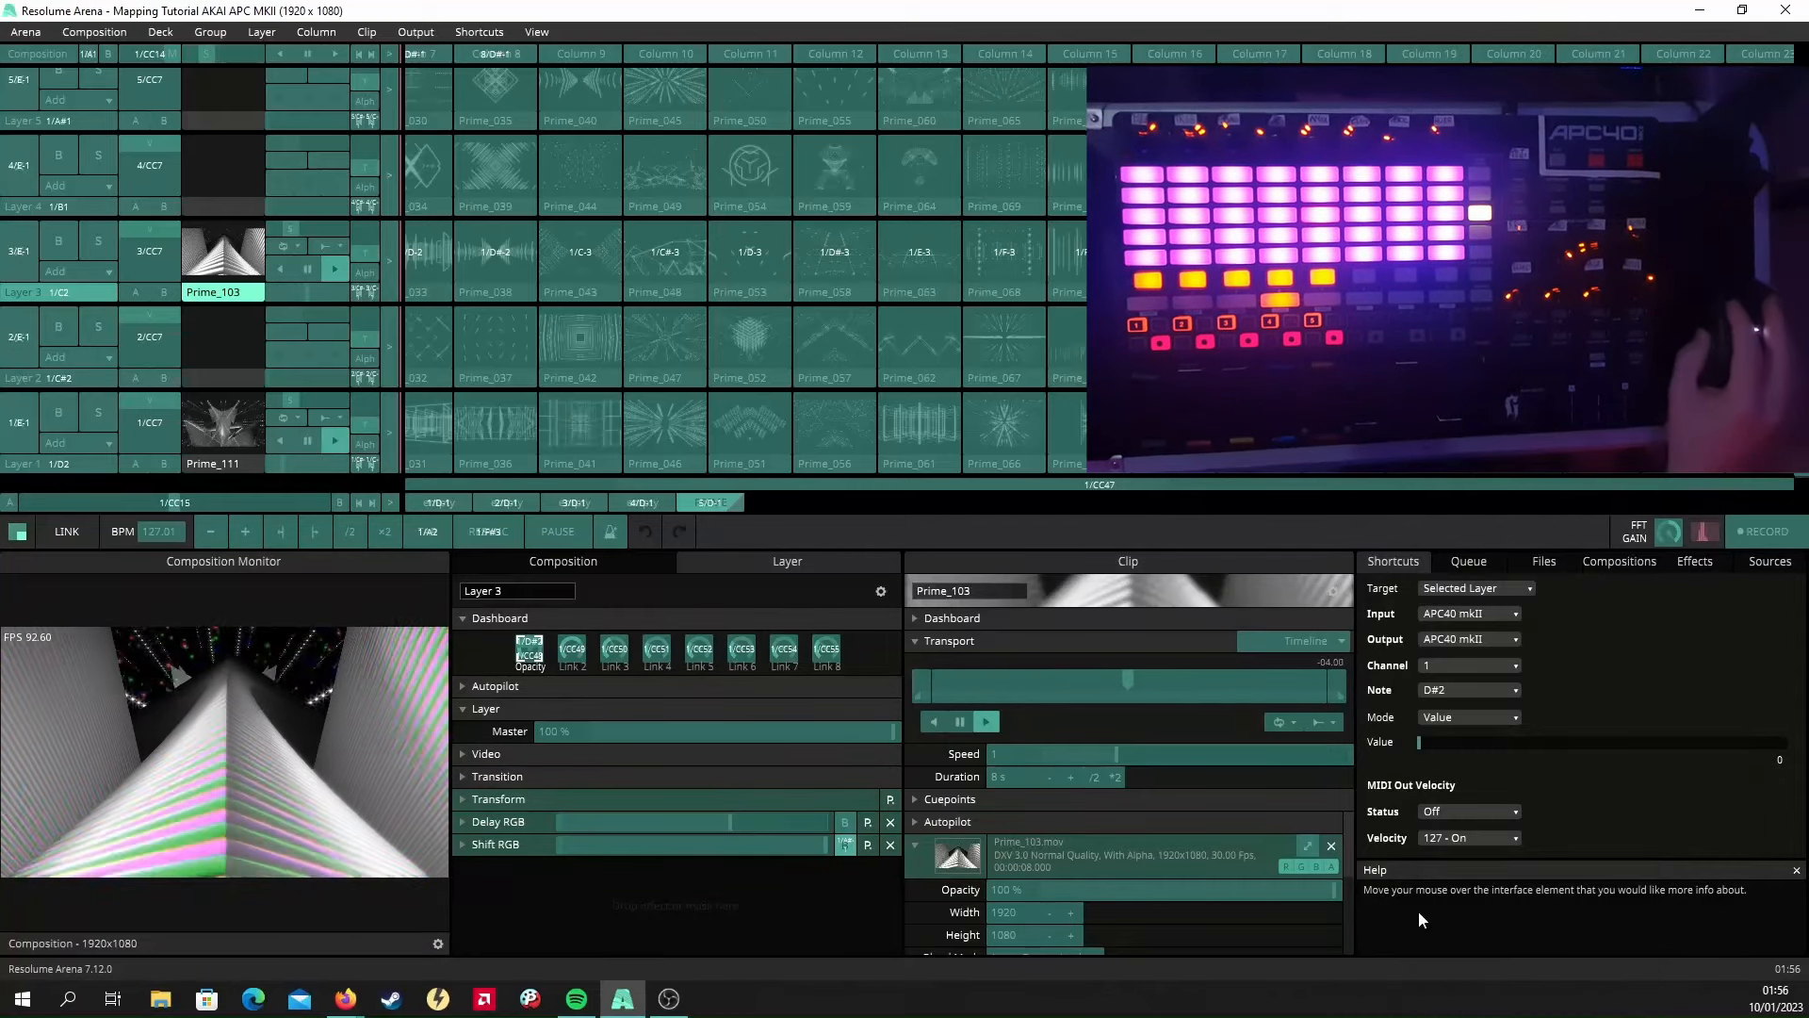
Duplicate layer dashboard Link 2's shortcut to note D#2 in Value mode at 0, with a MIDI out velocity of 127 for Off.
click(575, 655)
right_click(574, 655)
click(624, 638)
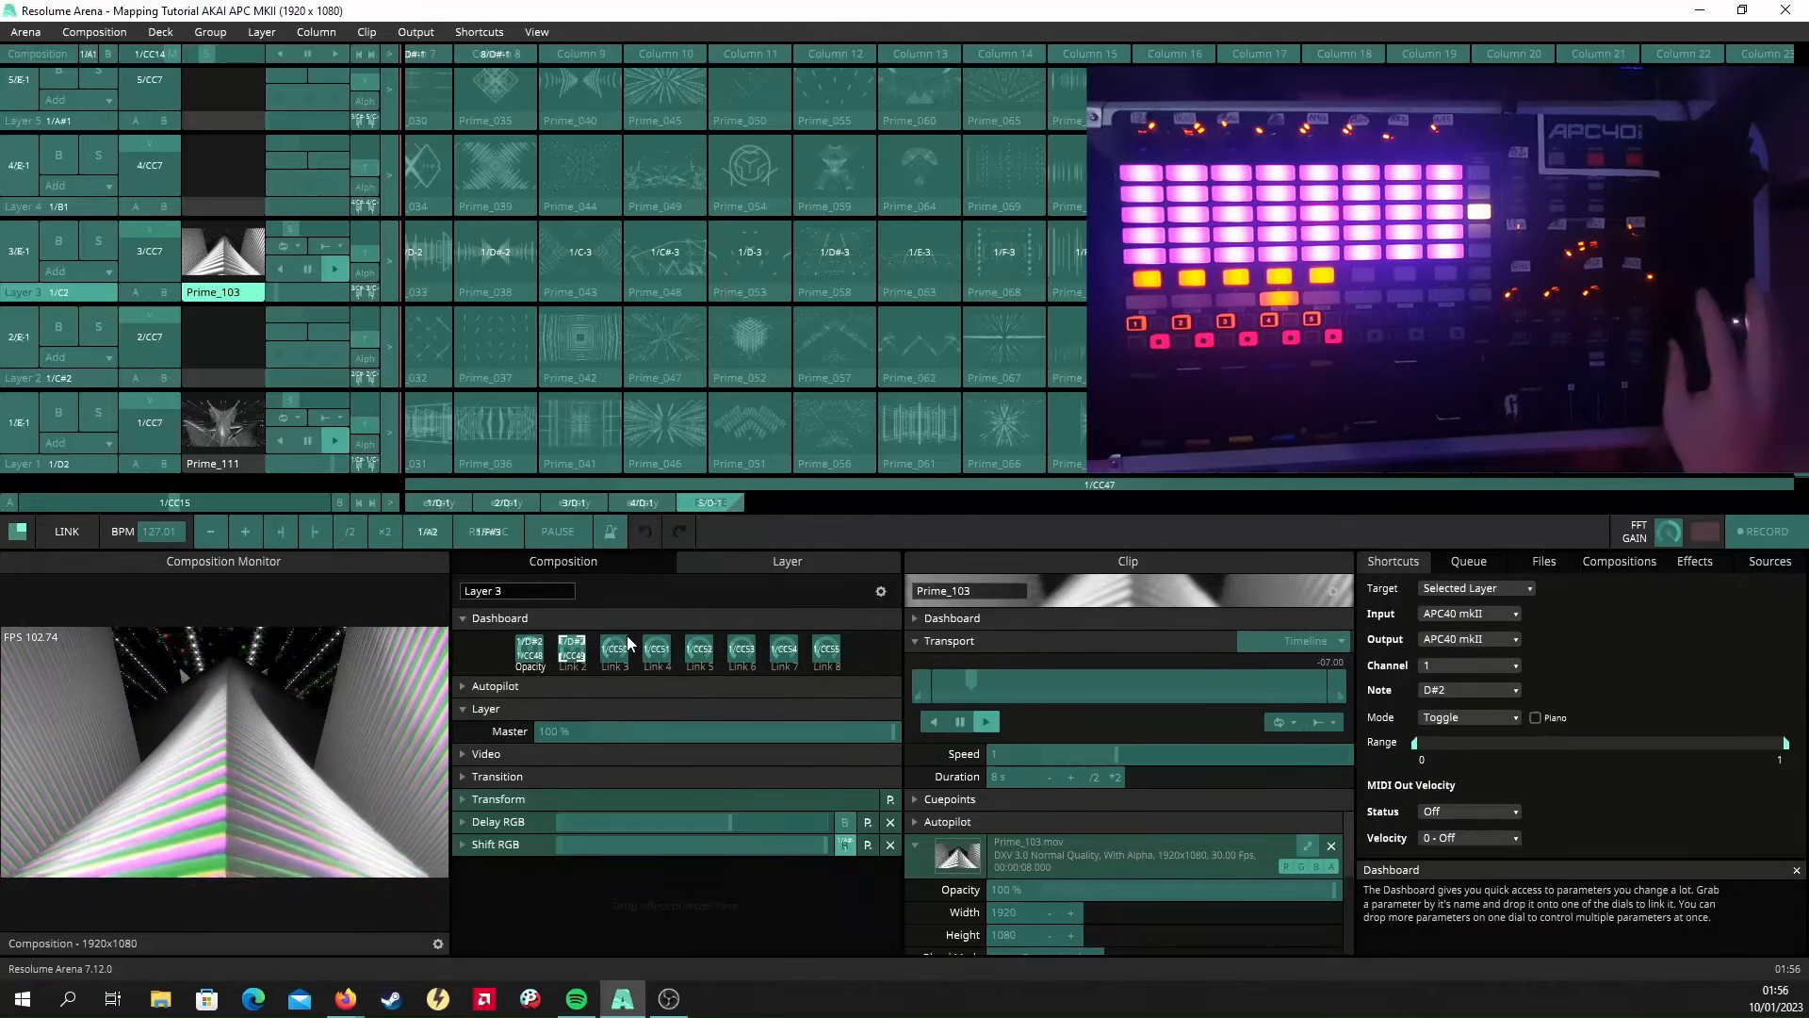
click(1441, 718)
click(1460, 755)
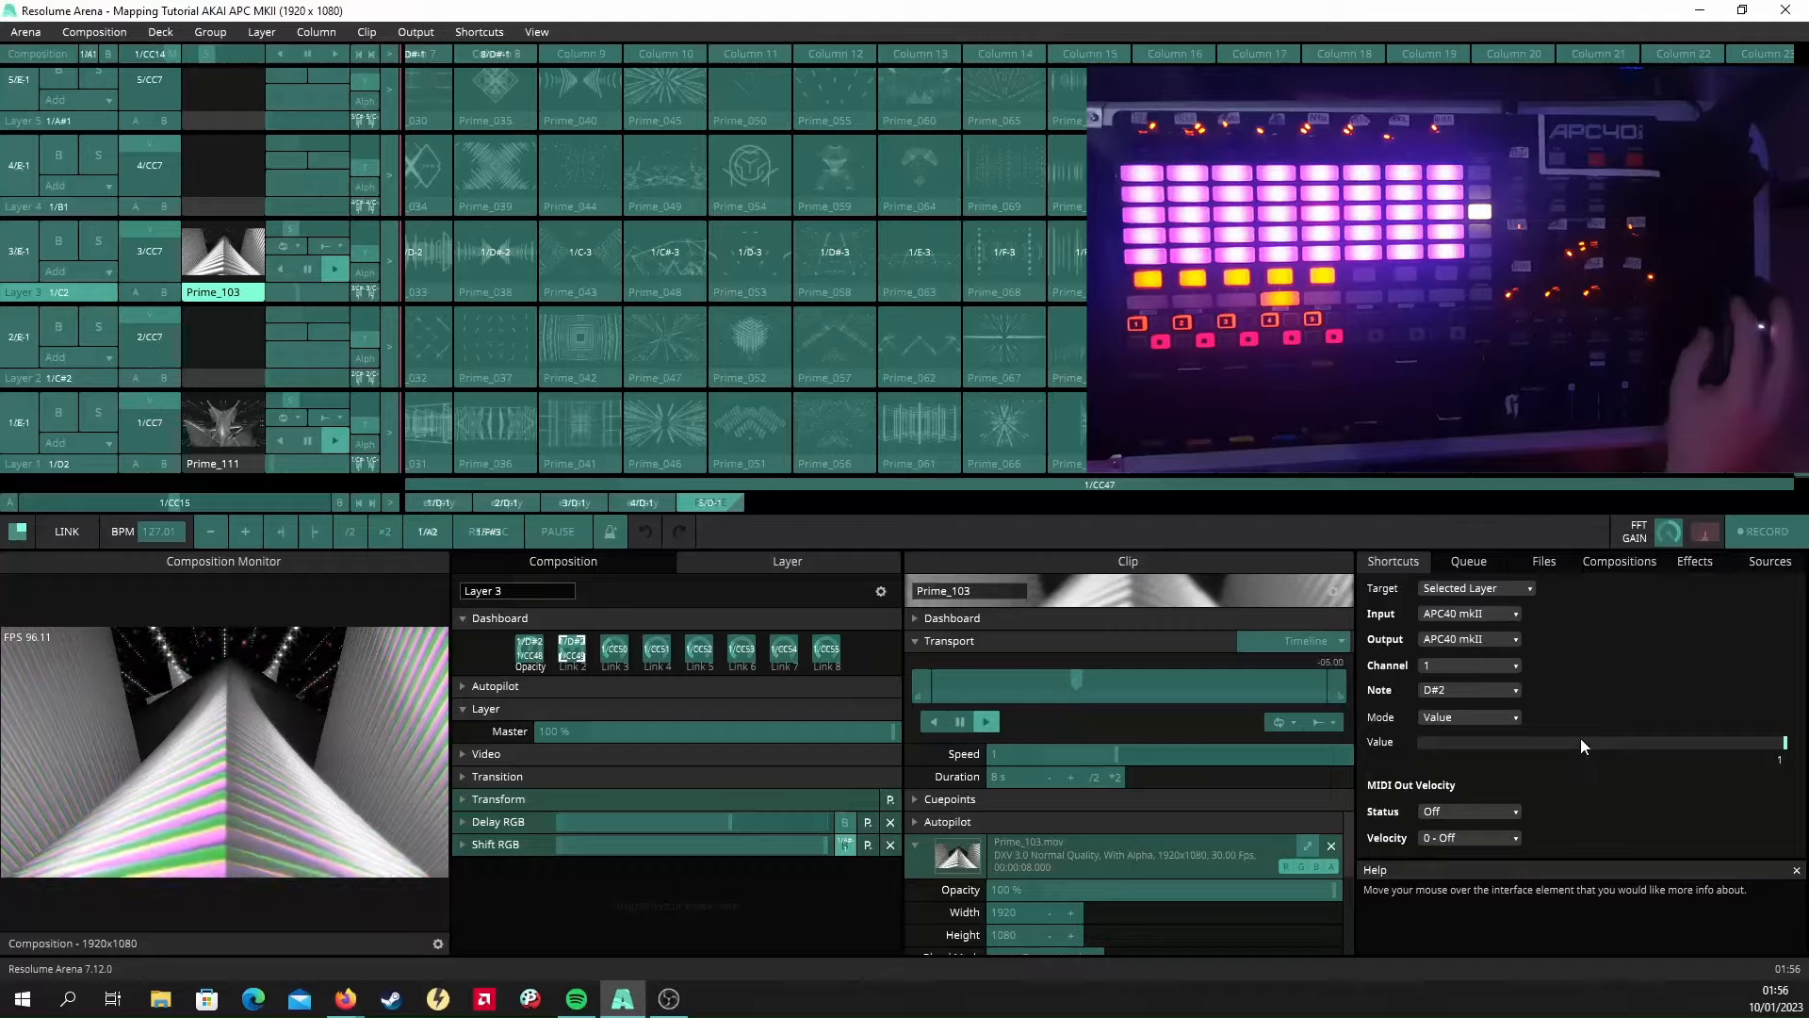
click(1477, 837)
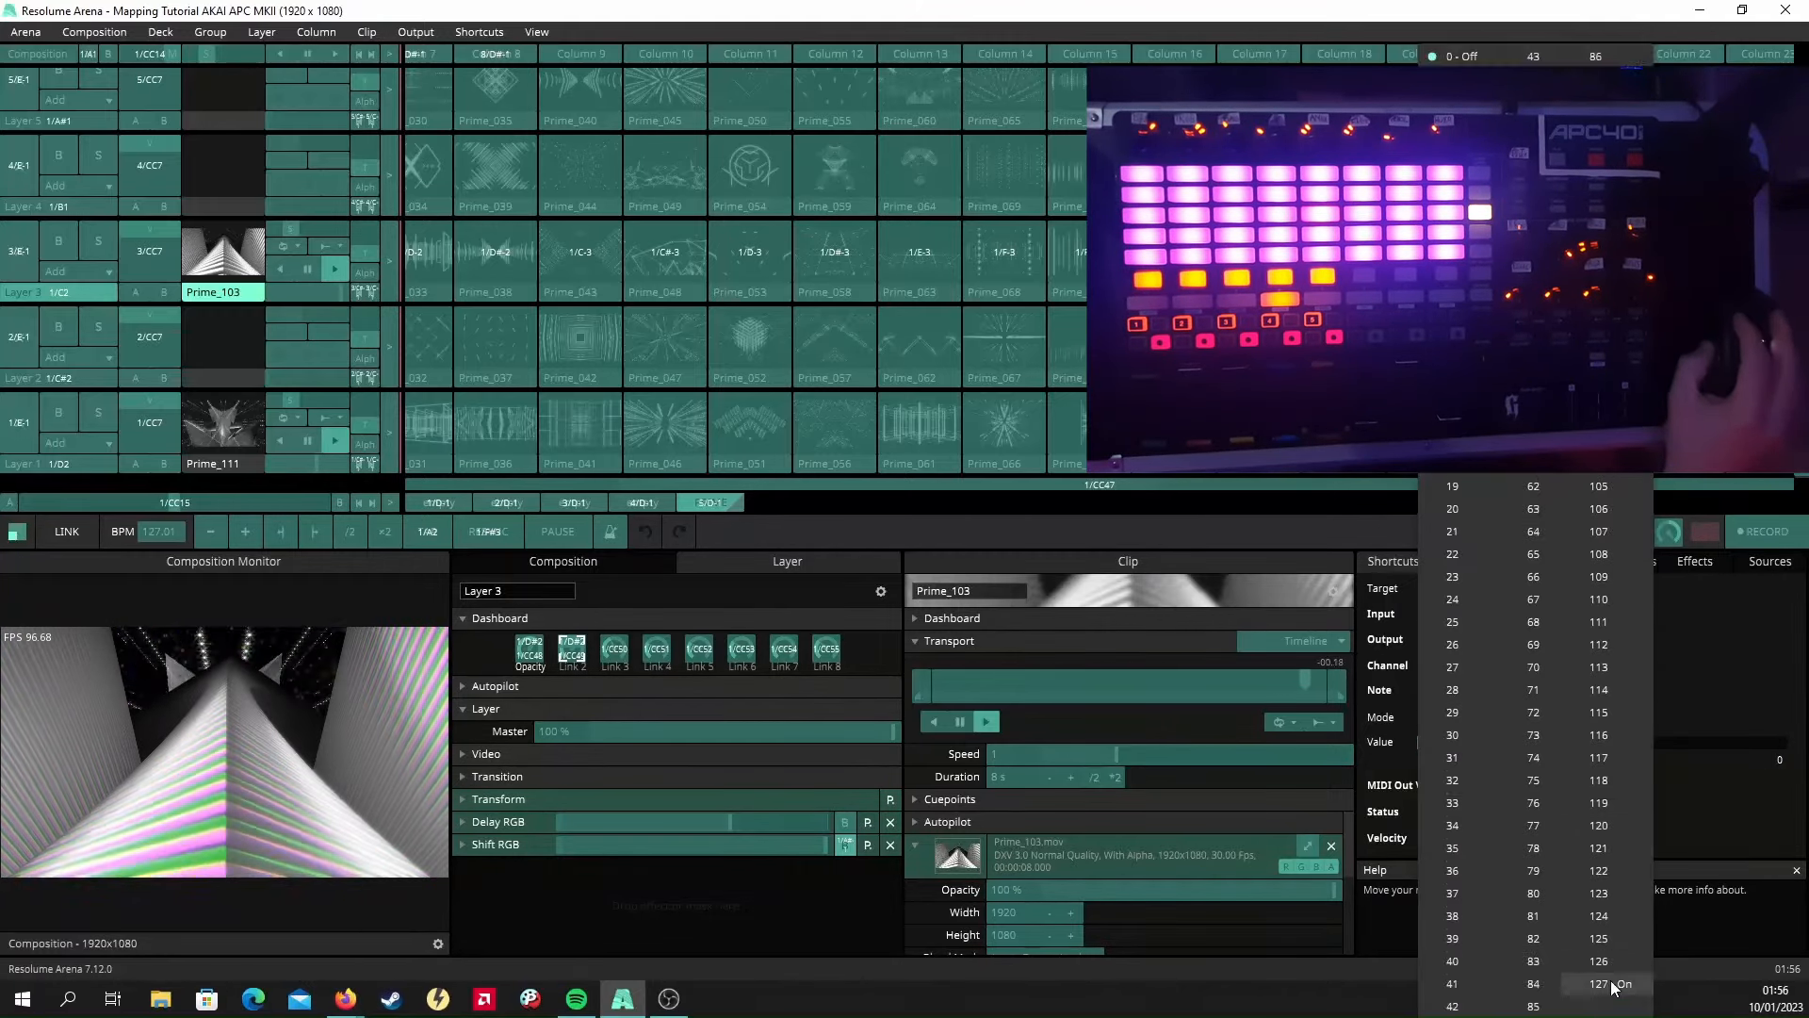
click(1616, 984)
Duplicate the shortcuts of layer dashboard Links 3 and 4 to note D#2 in Value mode, and set their MIDI out velocity for Off.
right_click(612, 657)
click(660, 592)
click(1456, 718)
click(1460, 755)
click(1478, 836)
right_click(657, 656)
click(730, 637)
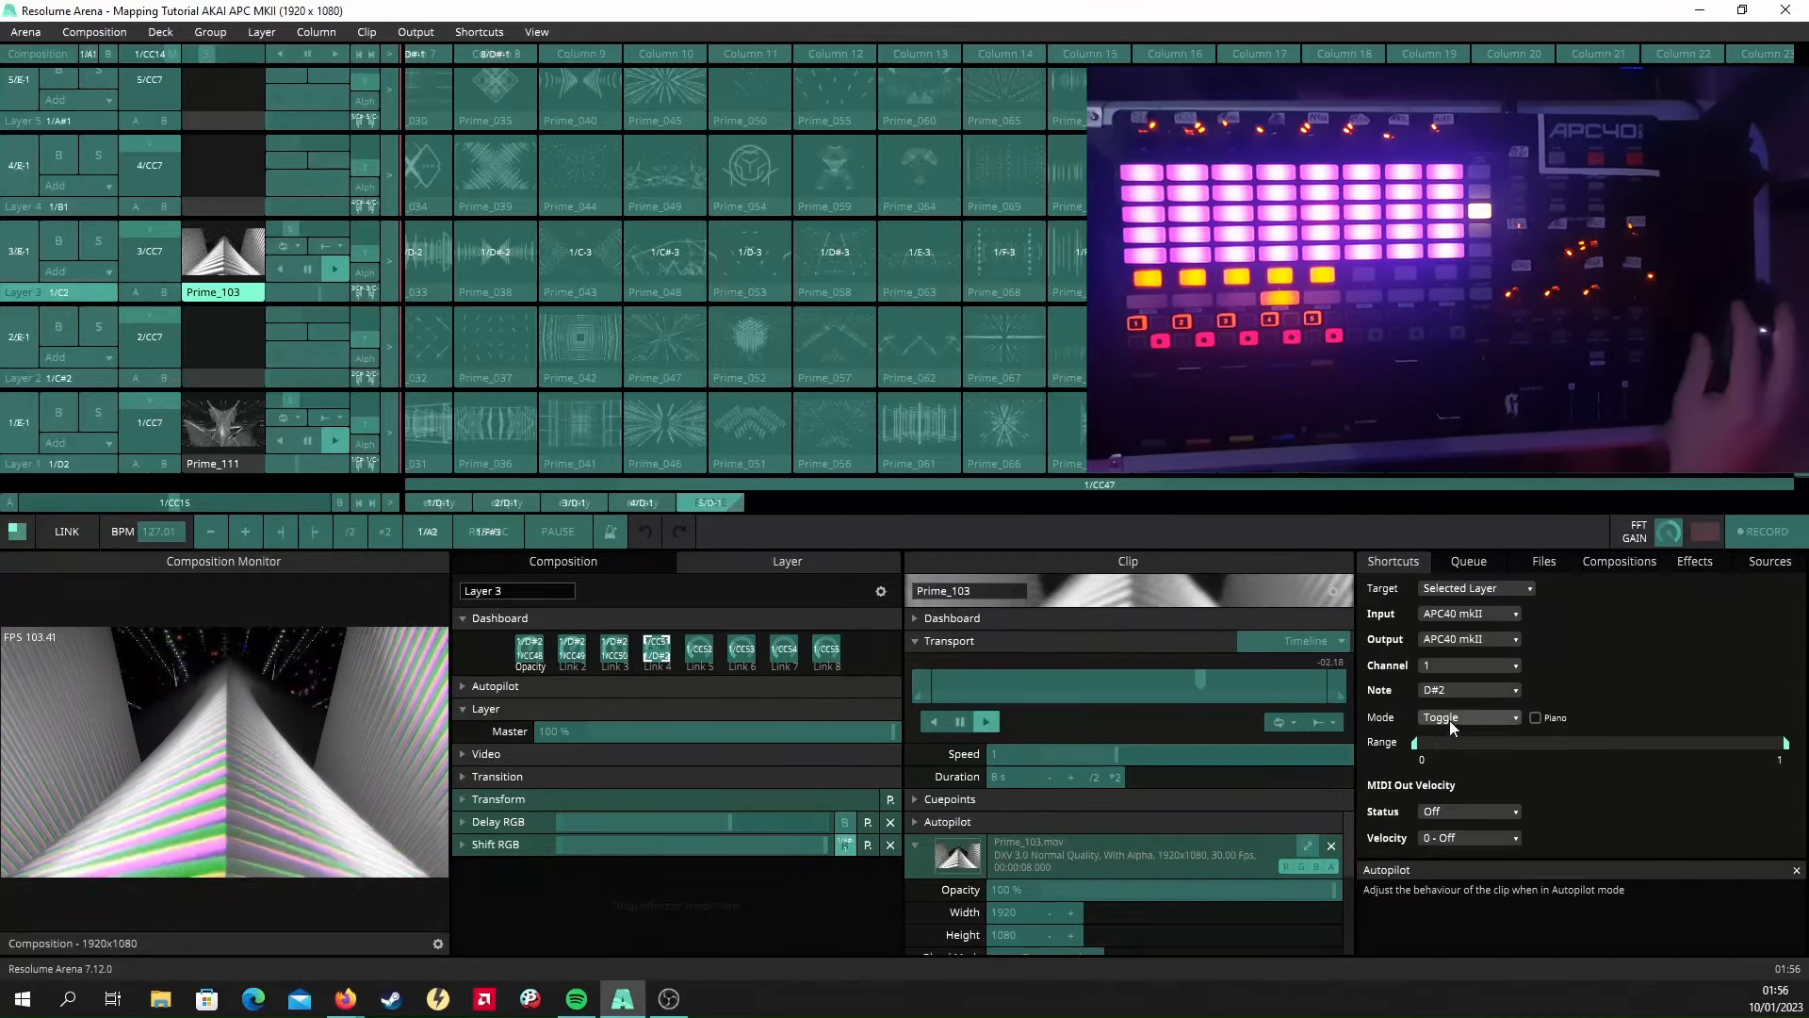
click(1452, 721)
click(1460, 755)
click(1478, 837)
Duplicate layer dashboard Link 5's shortcut to note D#2 in Value mode at 0, with a MIDI out velocity of 127 for Off.
right_click(699, 657)
click(762, 643)
click(1463, 776)
click(1143, 679)
click(1456, 718)
click(1460, 755)
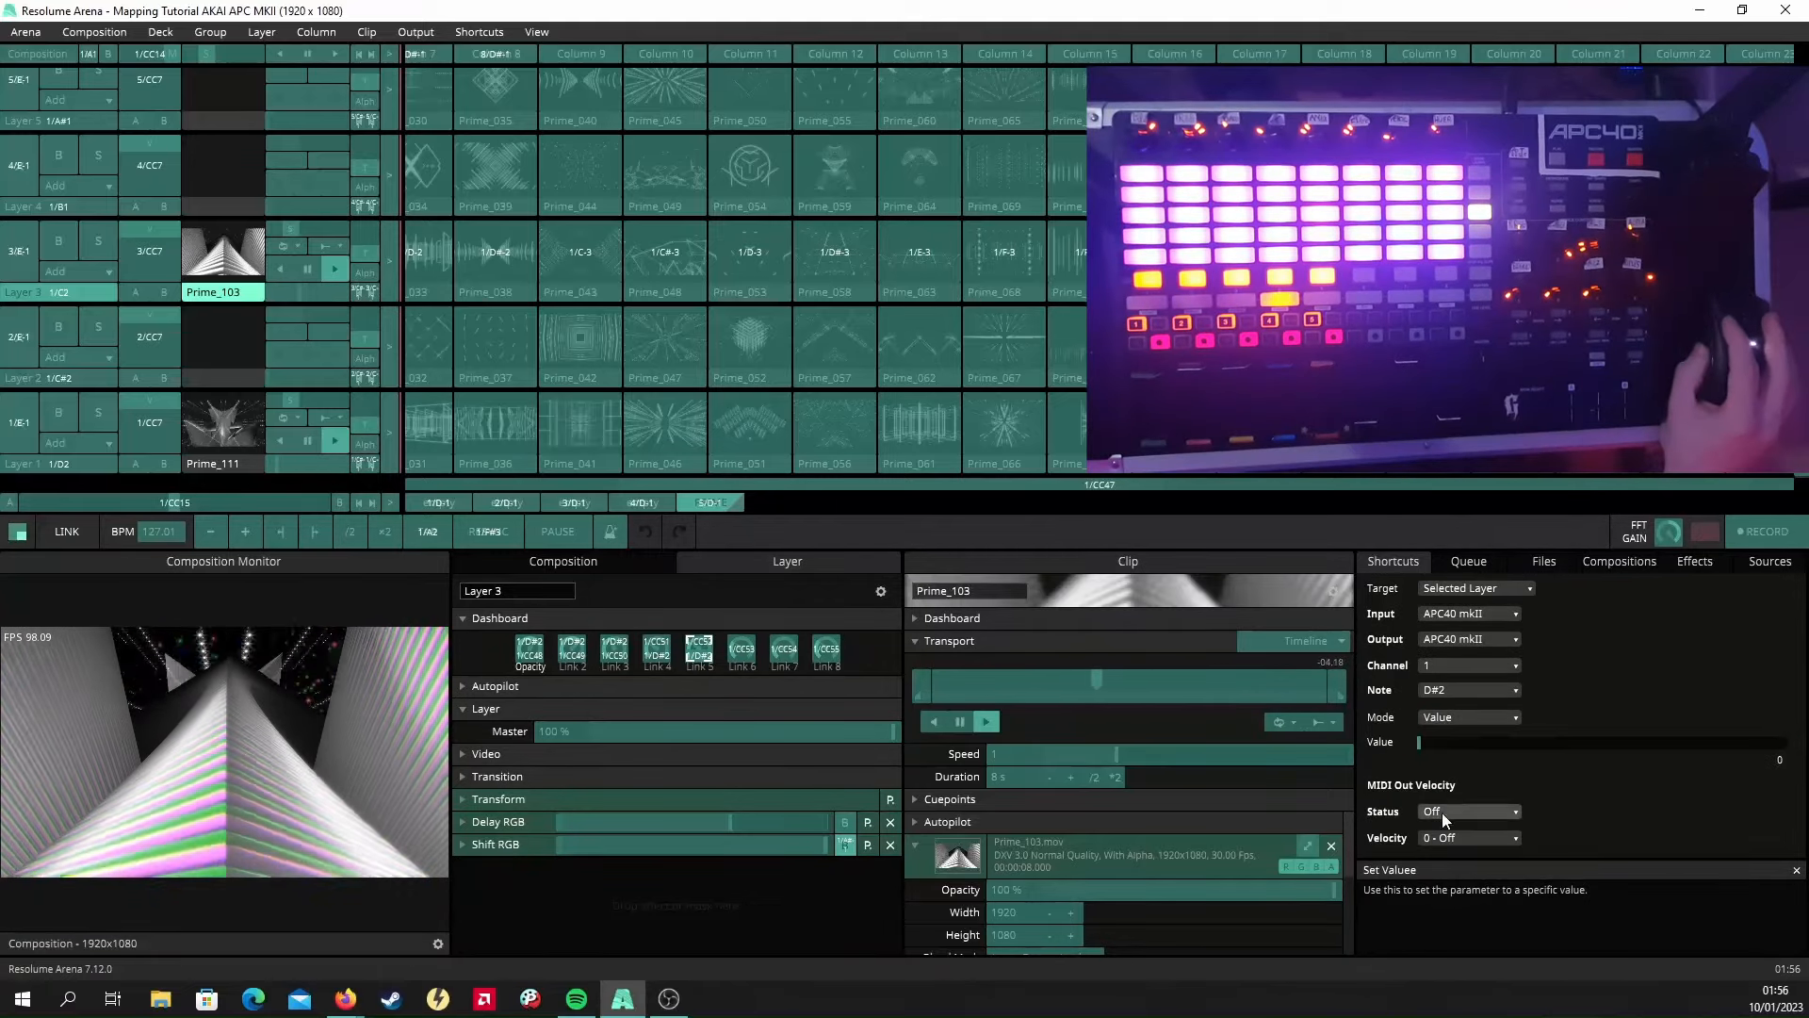
click(1470, 837)
click(1616, 983)
Duplicate layer dashboard Link 6's shortcut to note D#2 in Value mode, with a MIDI out velocity of 127 for Off.
right_click(742, 657)
click(806, 641)
click(1456, 718)
click(1459, 754)
click(1470, 836)
click(1616, 984)
Duplicate layer dashboard Link 7's shortcut to note D#2 and set the copy to Value mode.
right_click(784, 657)
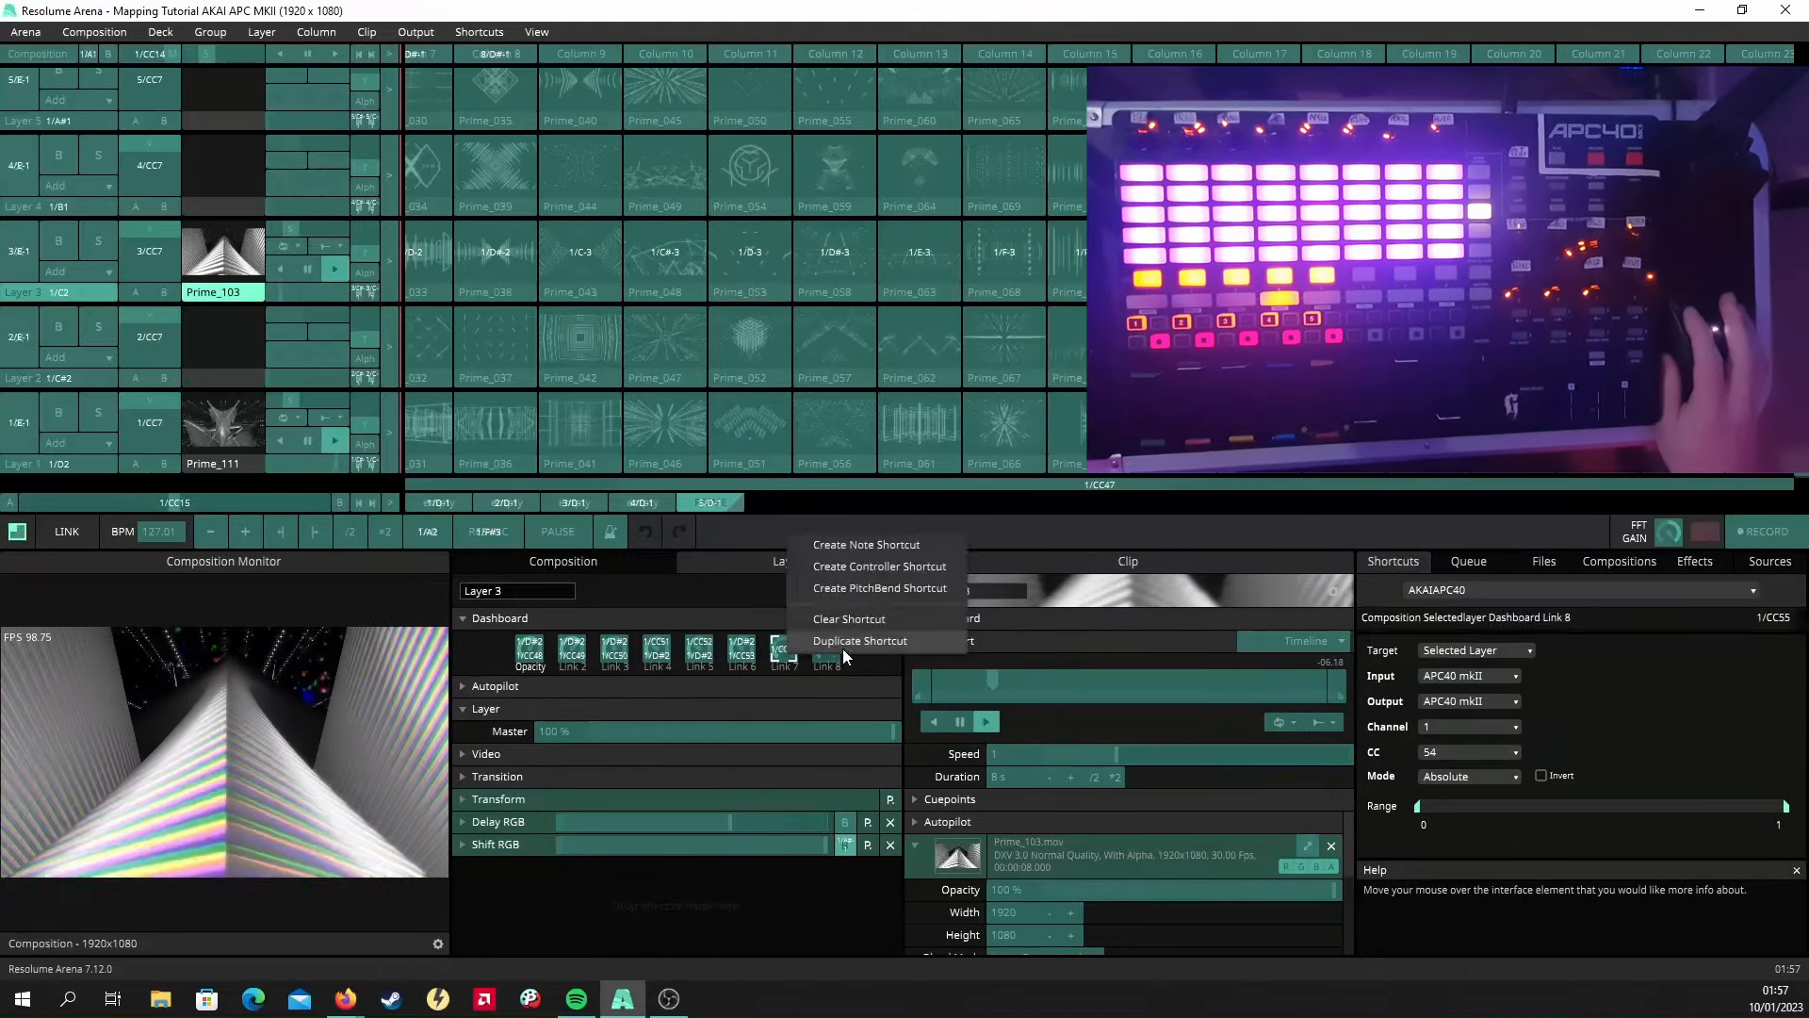
click(844, 642)
click(1456, 718)
click(1470, 755)
Duplicate layer dashboard Link 8's shortcut to note D#2 in Value mode, with a MIDI out velocity of 127 for Off.
right_click(841, 655)
click(893, 645)
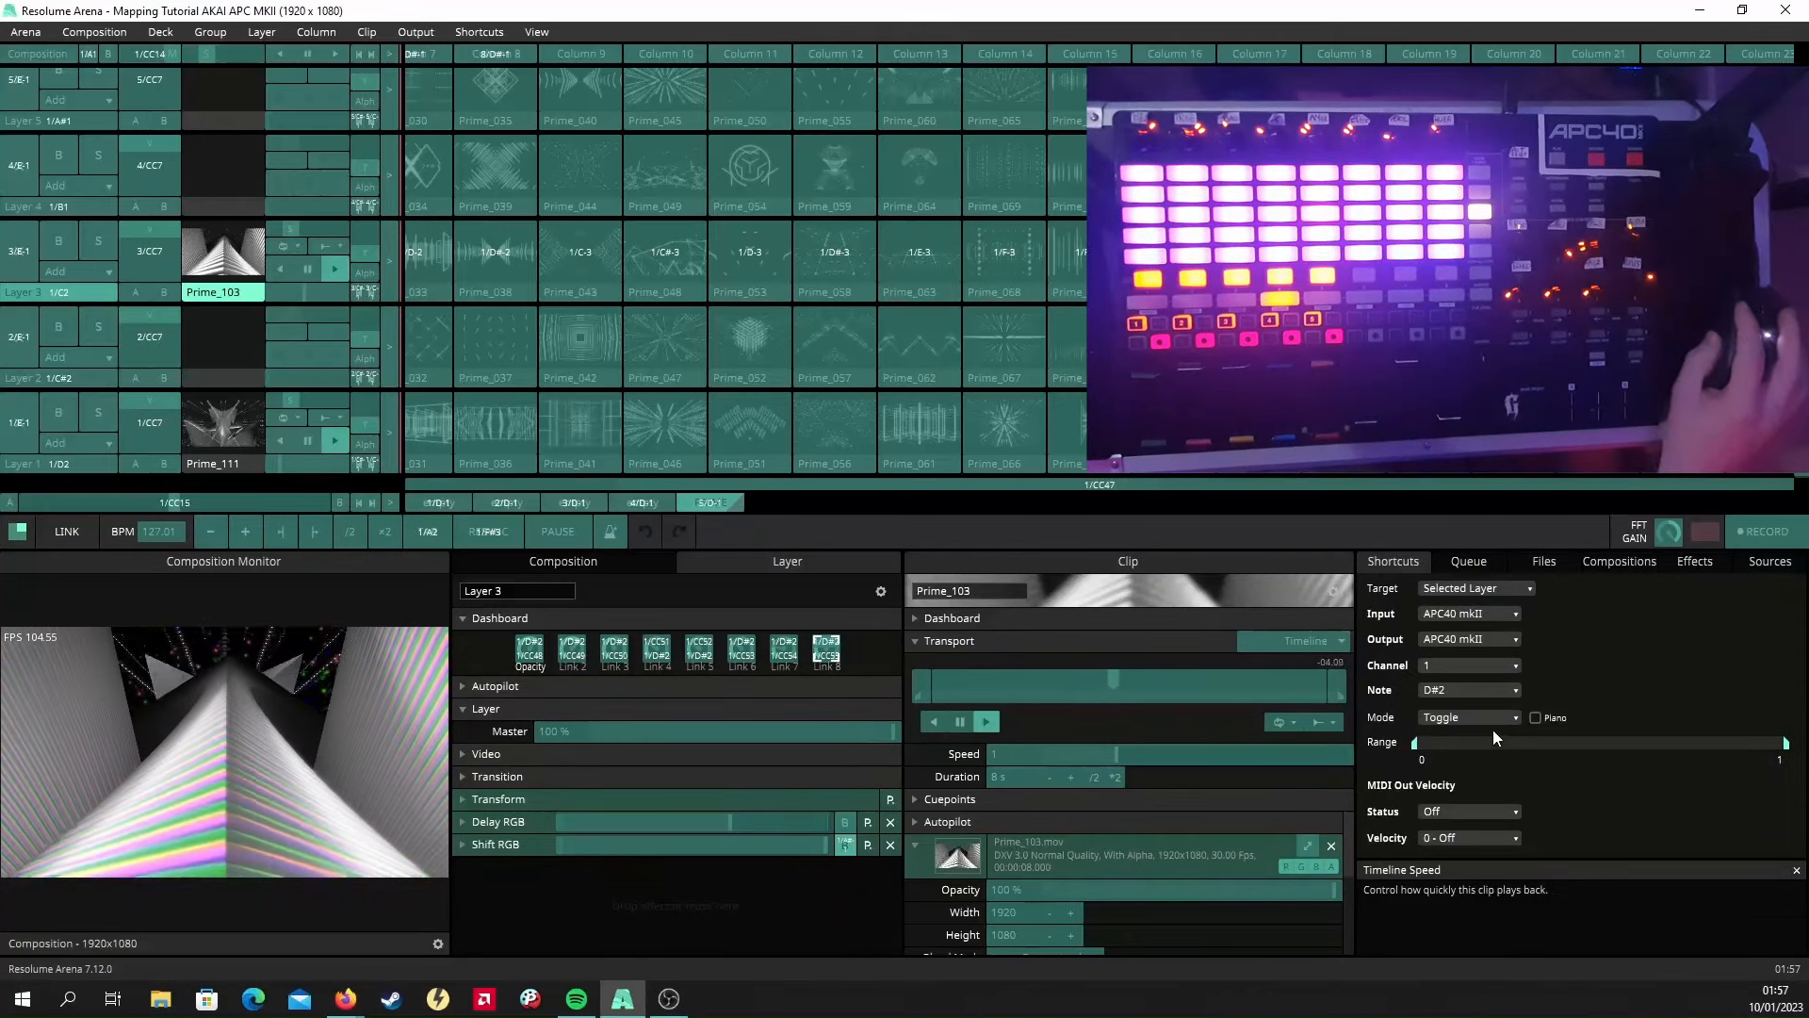
click(1481, 721)
click(1482, 755)
click(1470, 837)
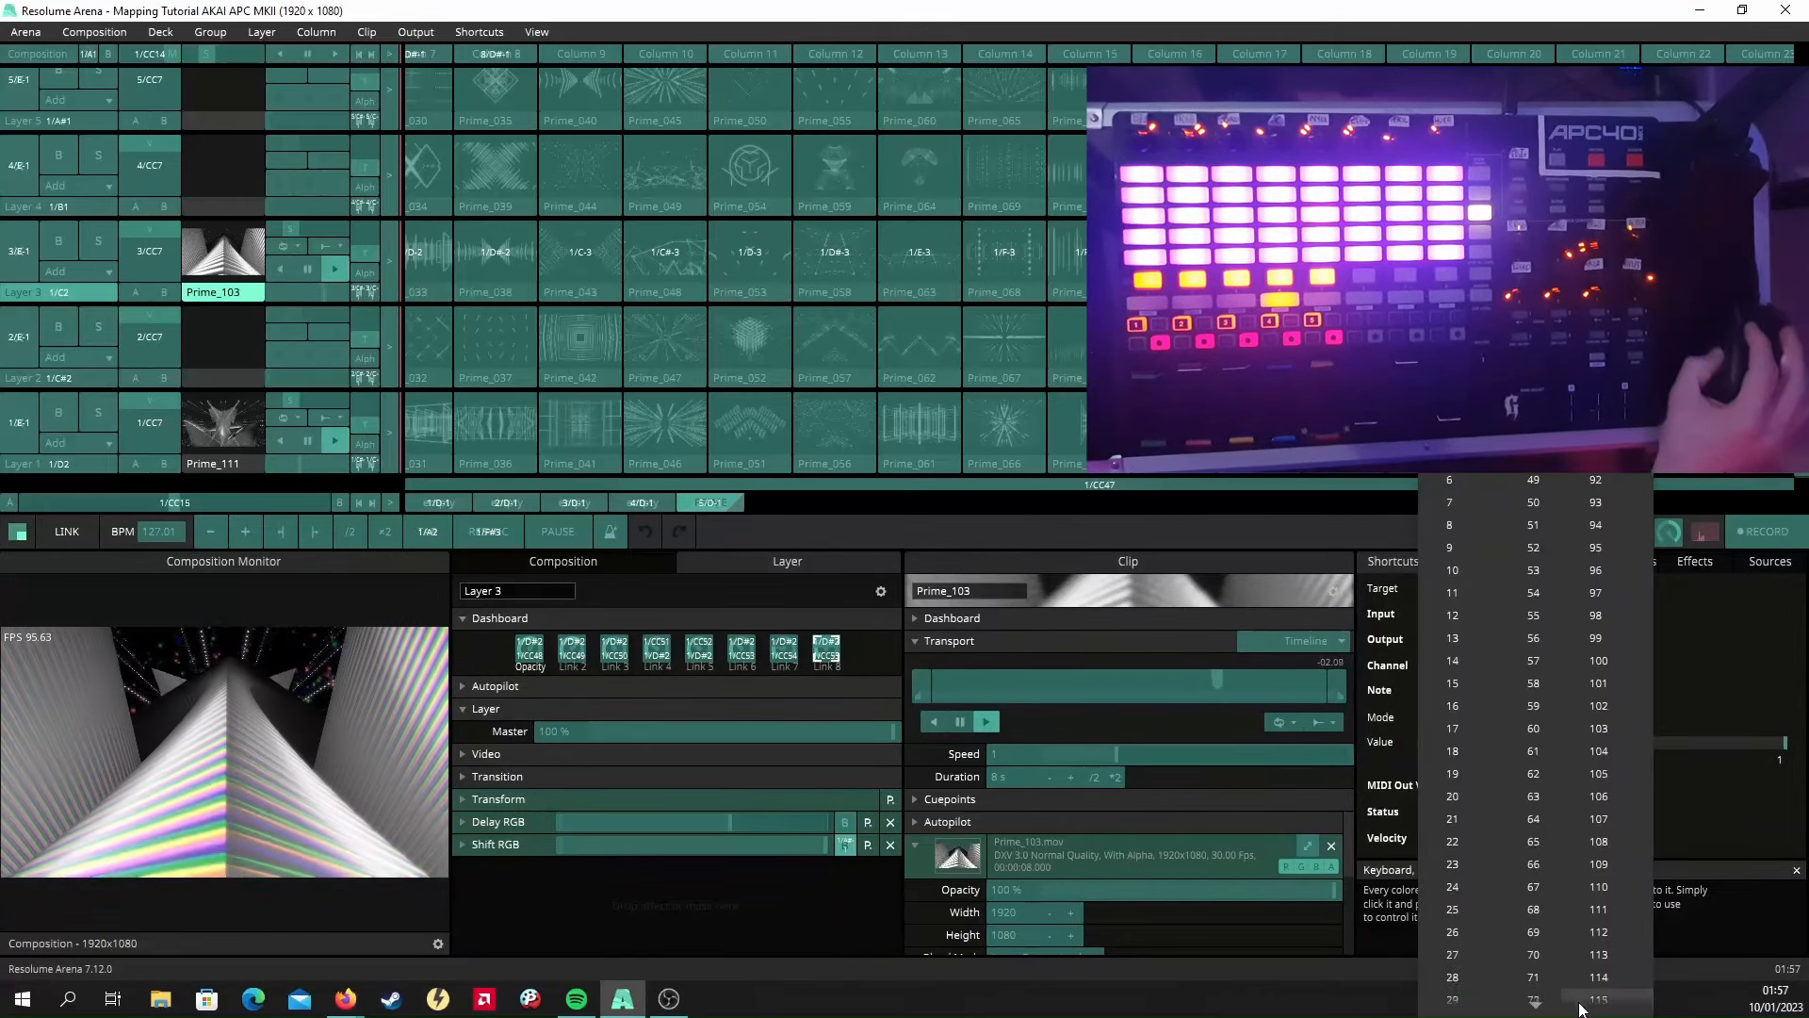
click(1598, 986)
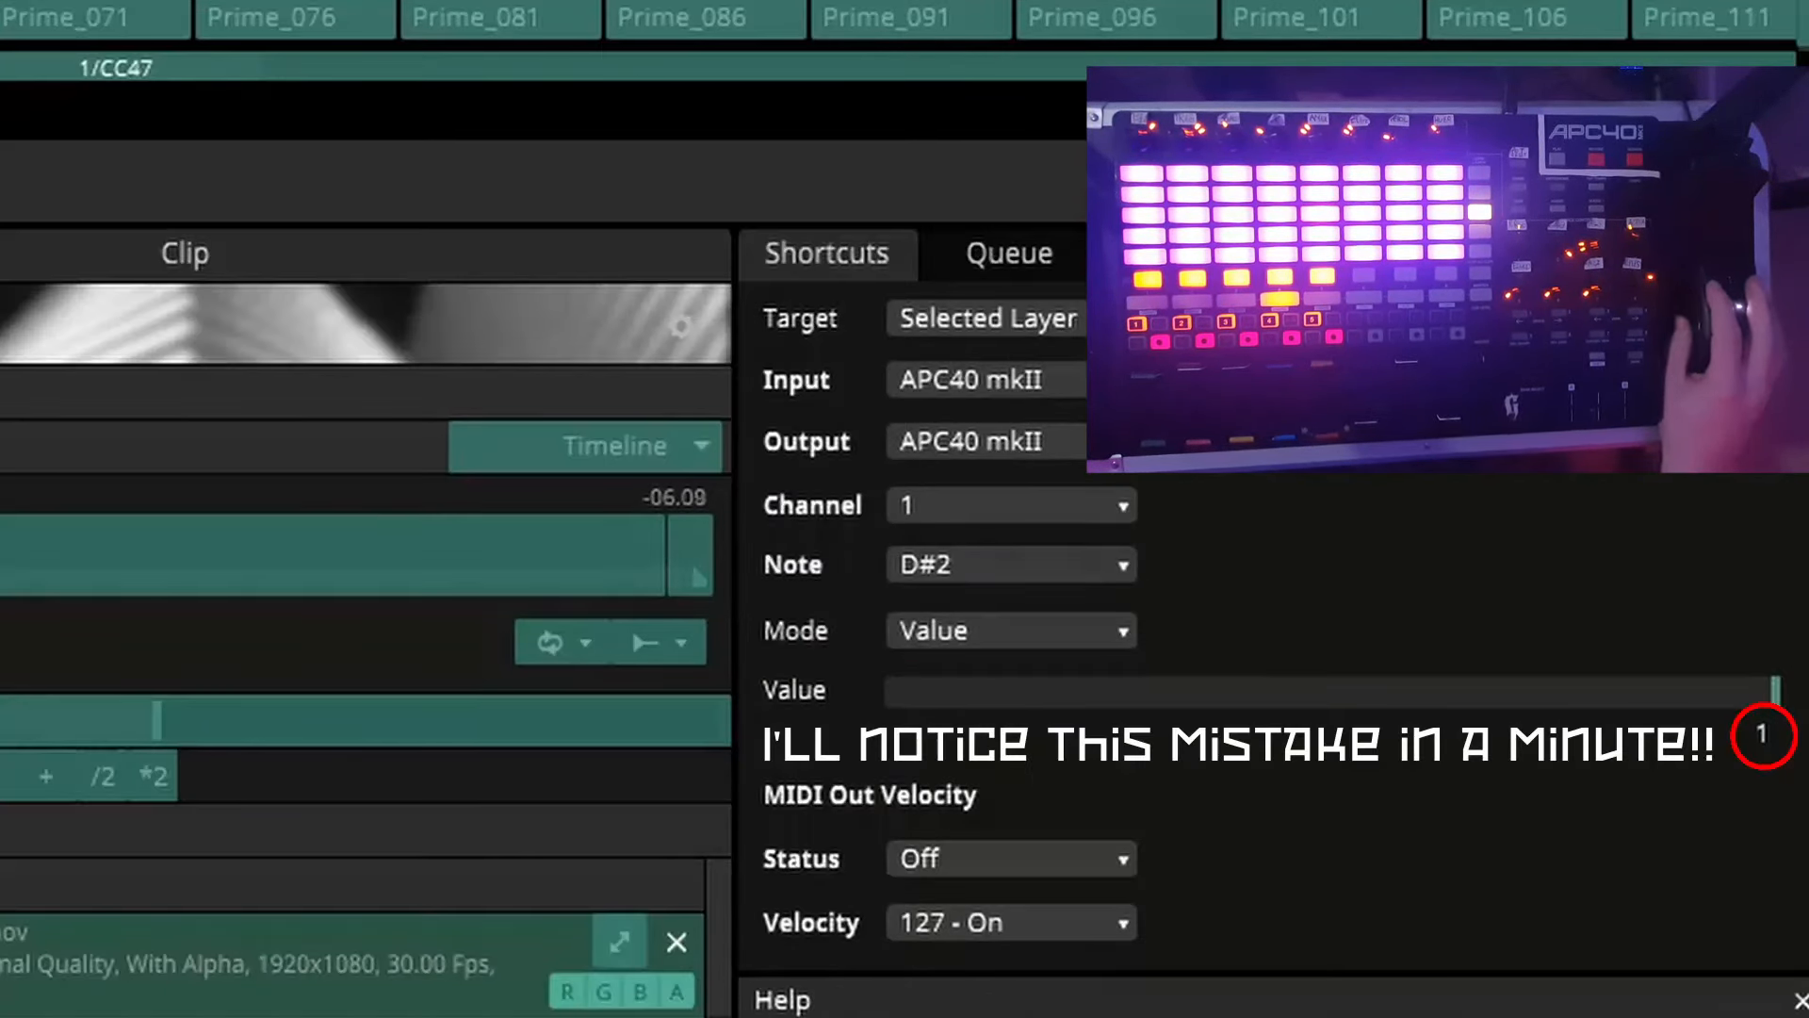
Leave MIDI editing and collapse the Prime_103 clip's Transport properties.
click(480, 32)
click(511, 134)
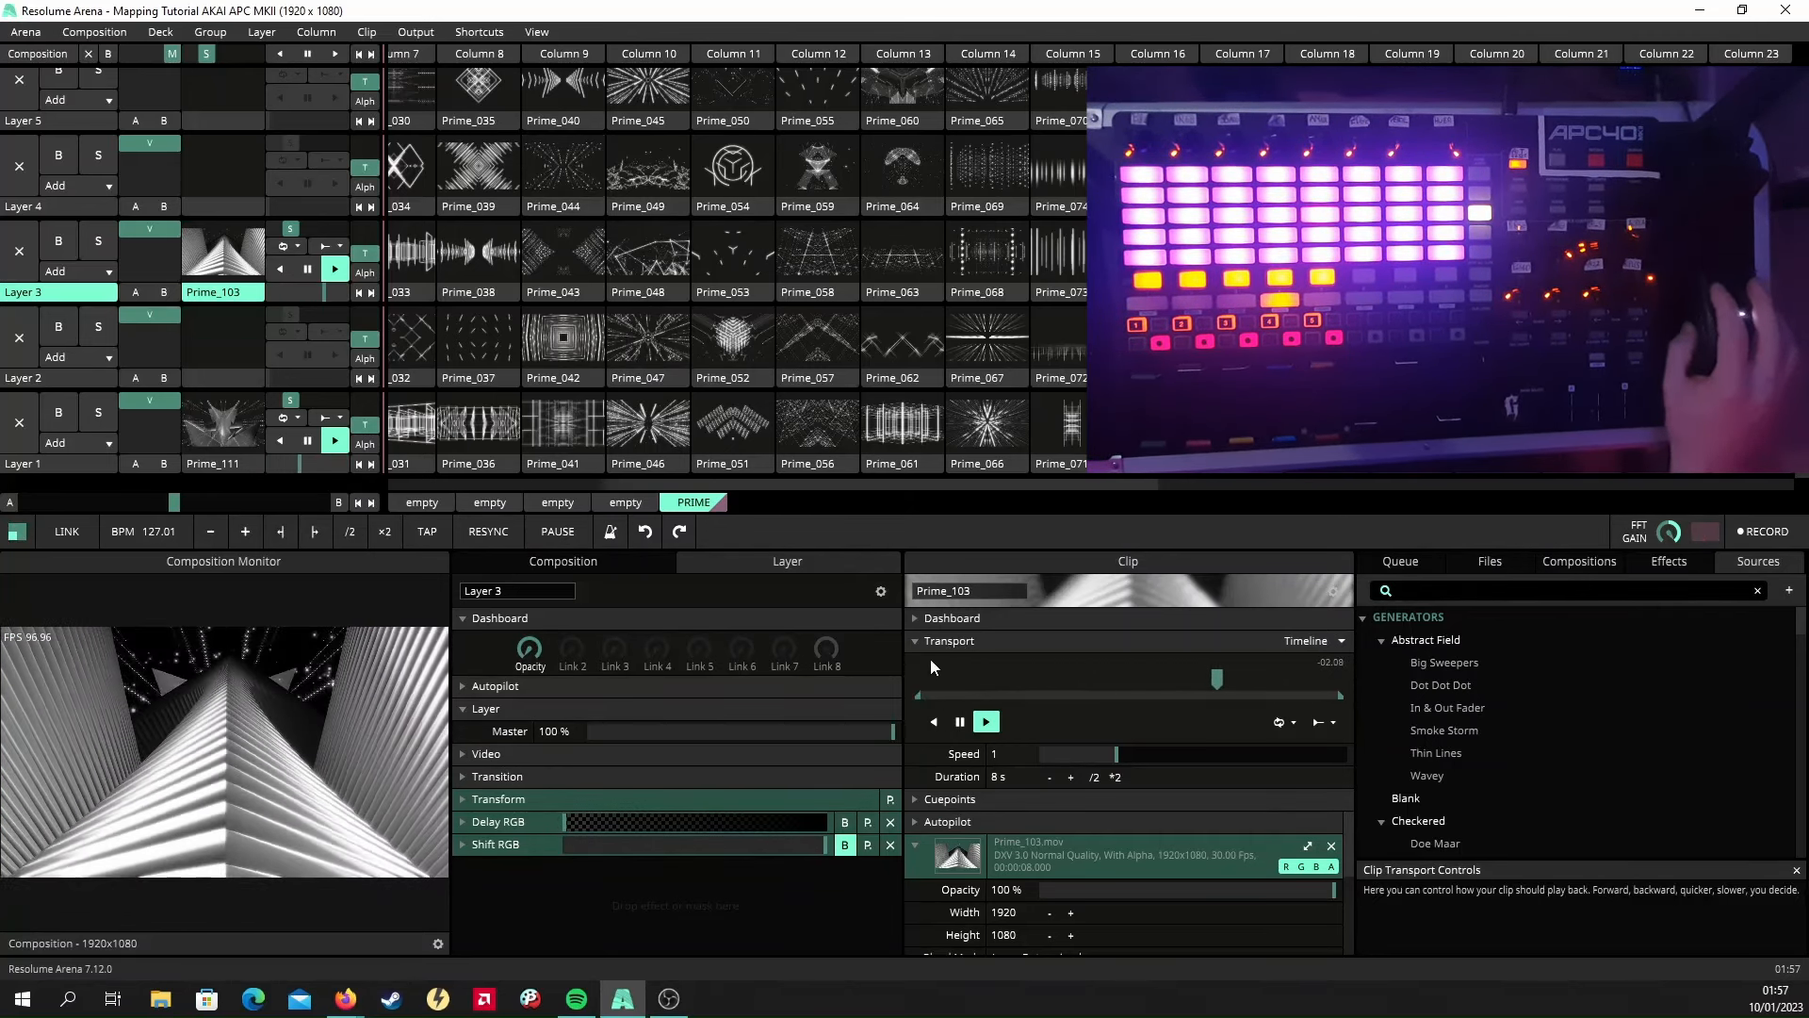
click(969, 641)
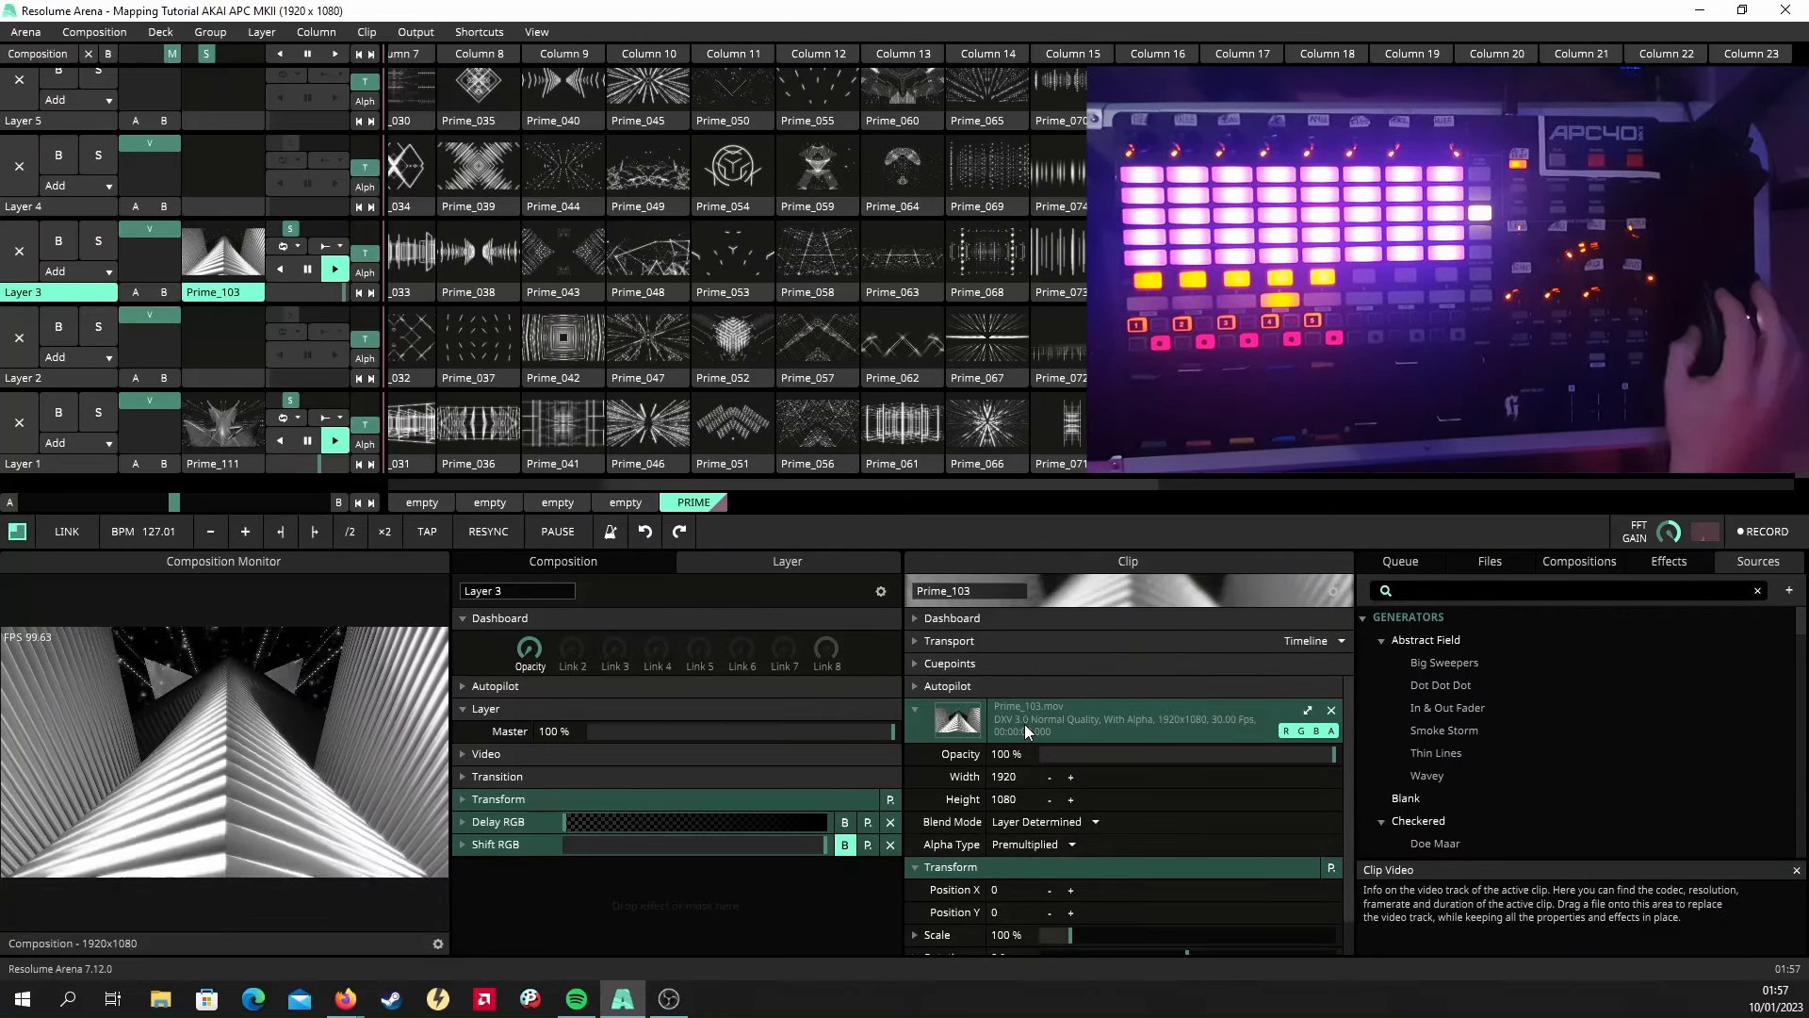
Collapse the Prime_103 clip's video and Transport properties and expand its clip Dashboard.
click(1025, 724)
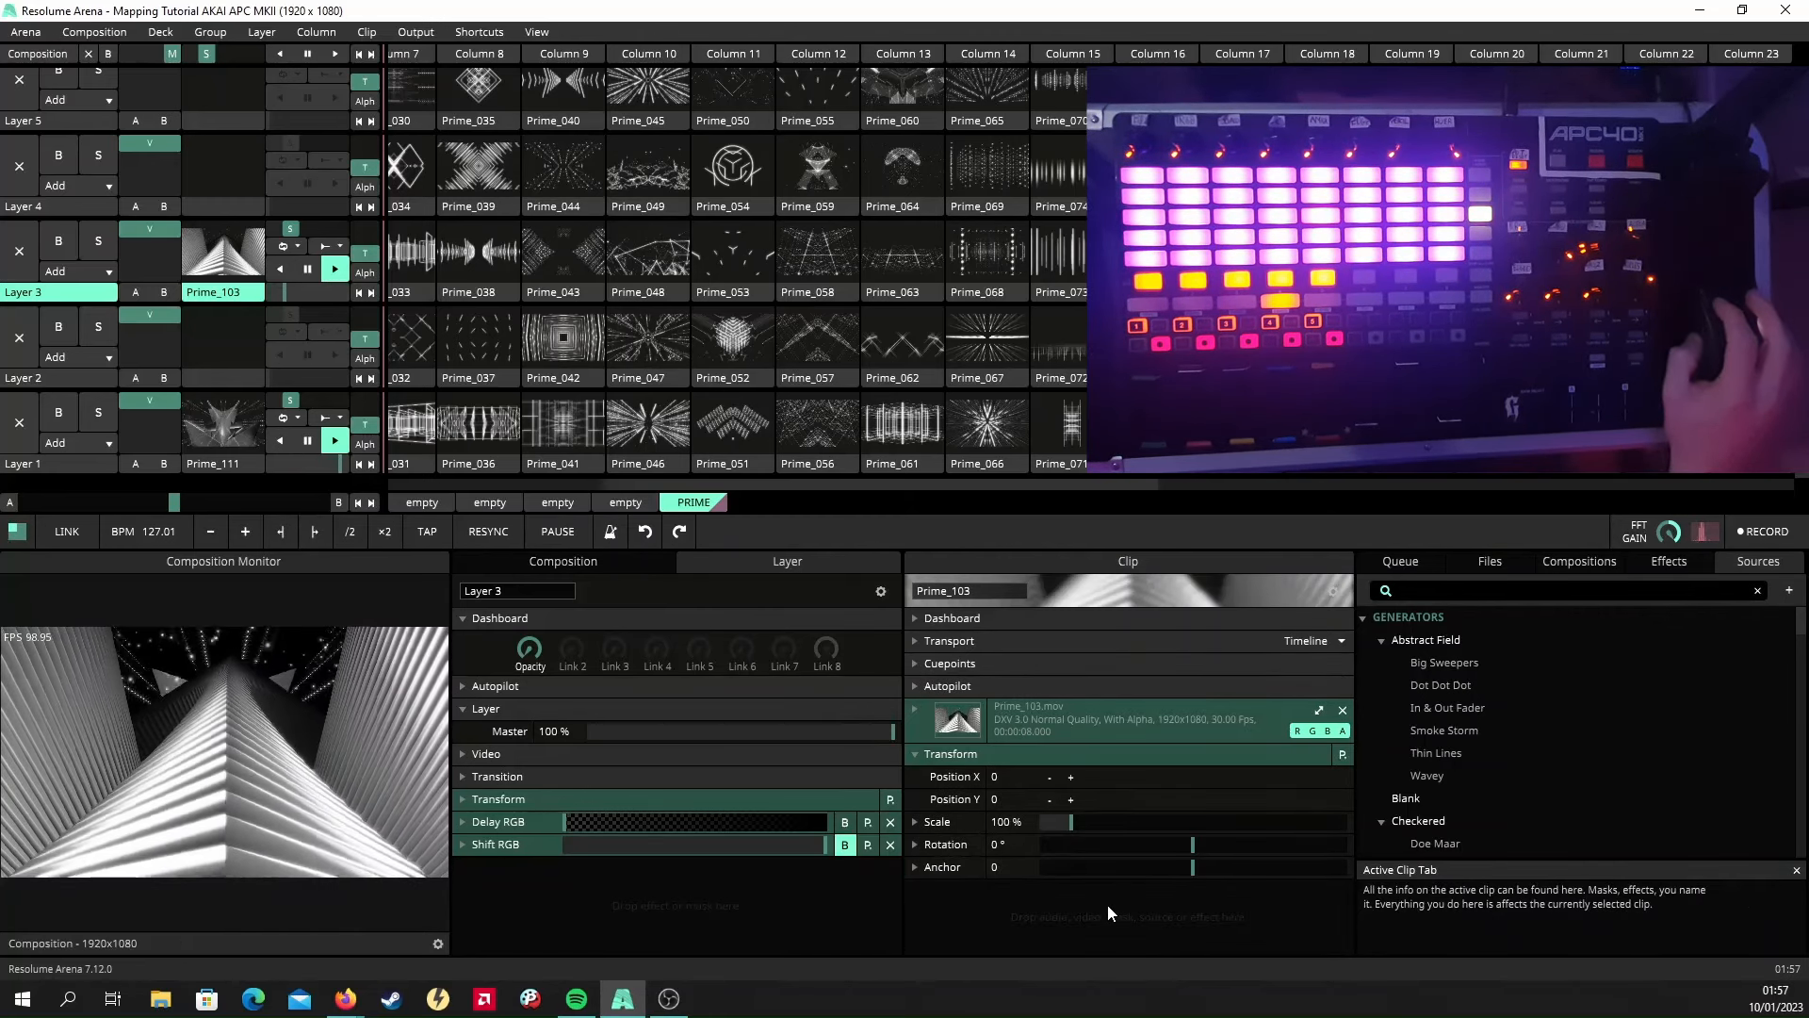
click(993, 643)
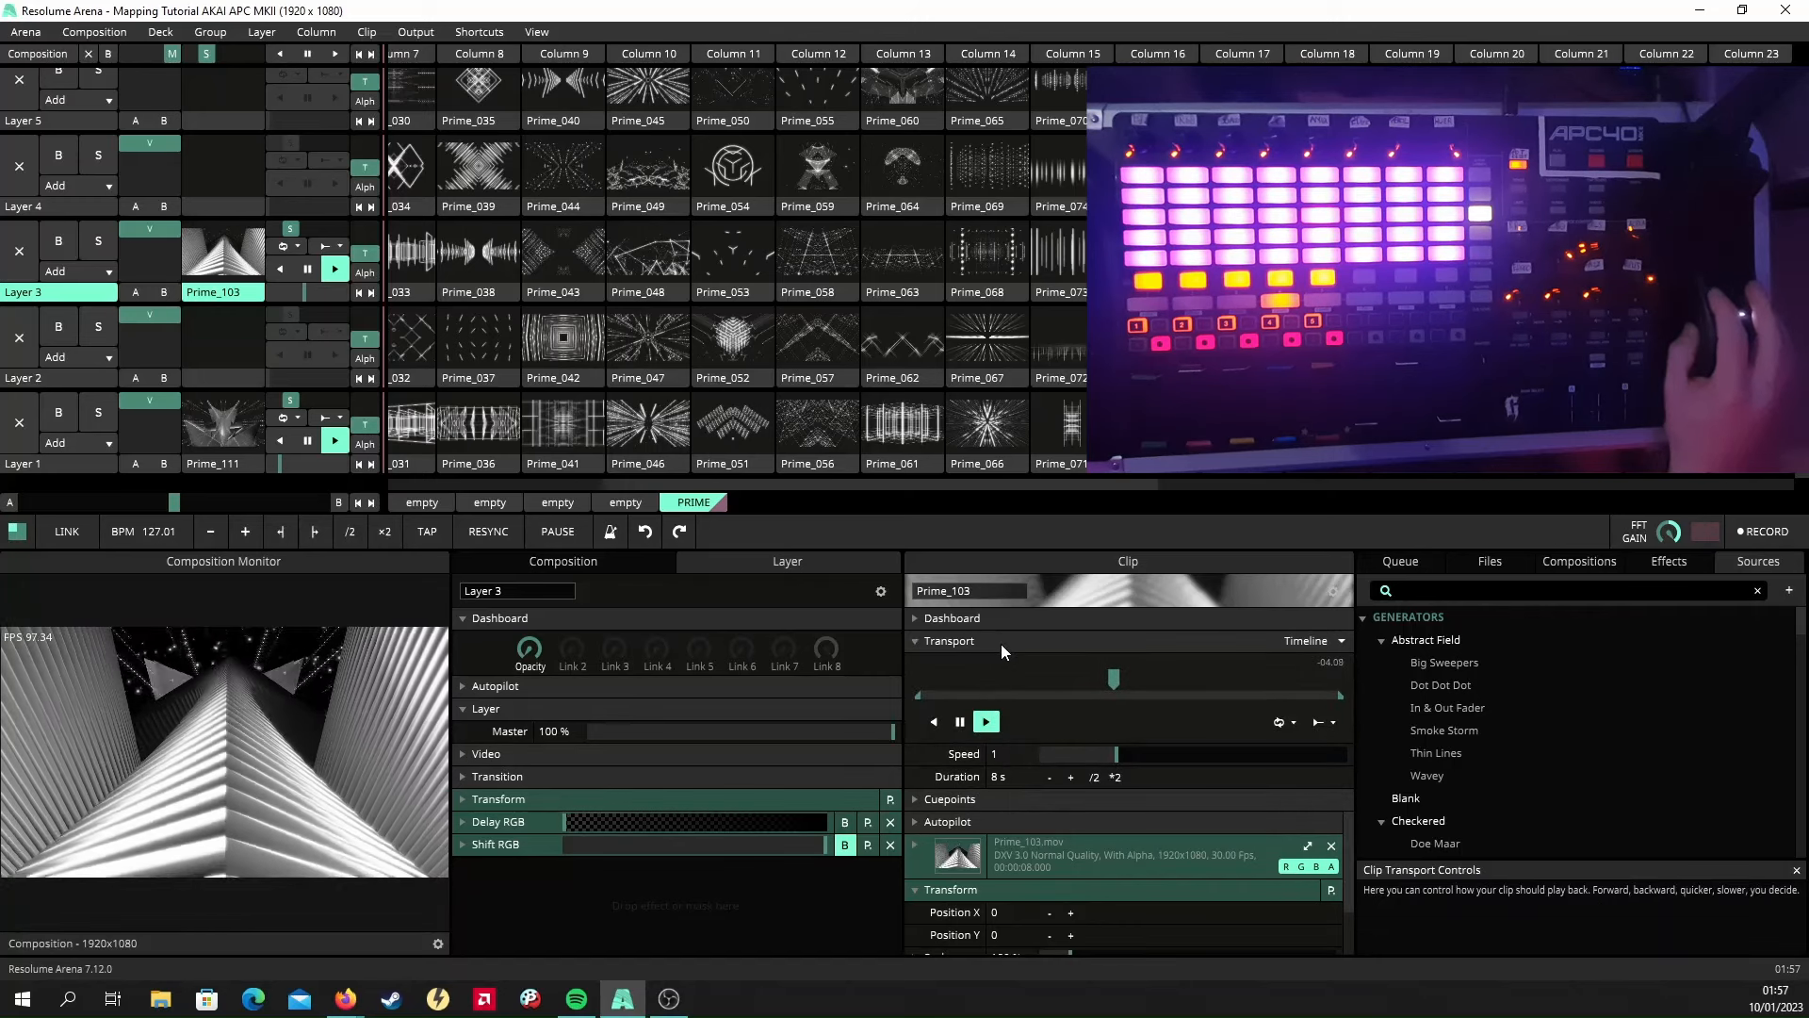
click(998, 642)
click(952, 618)
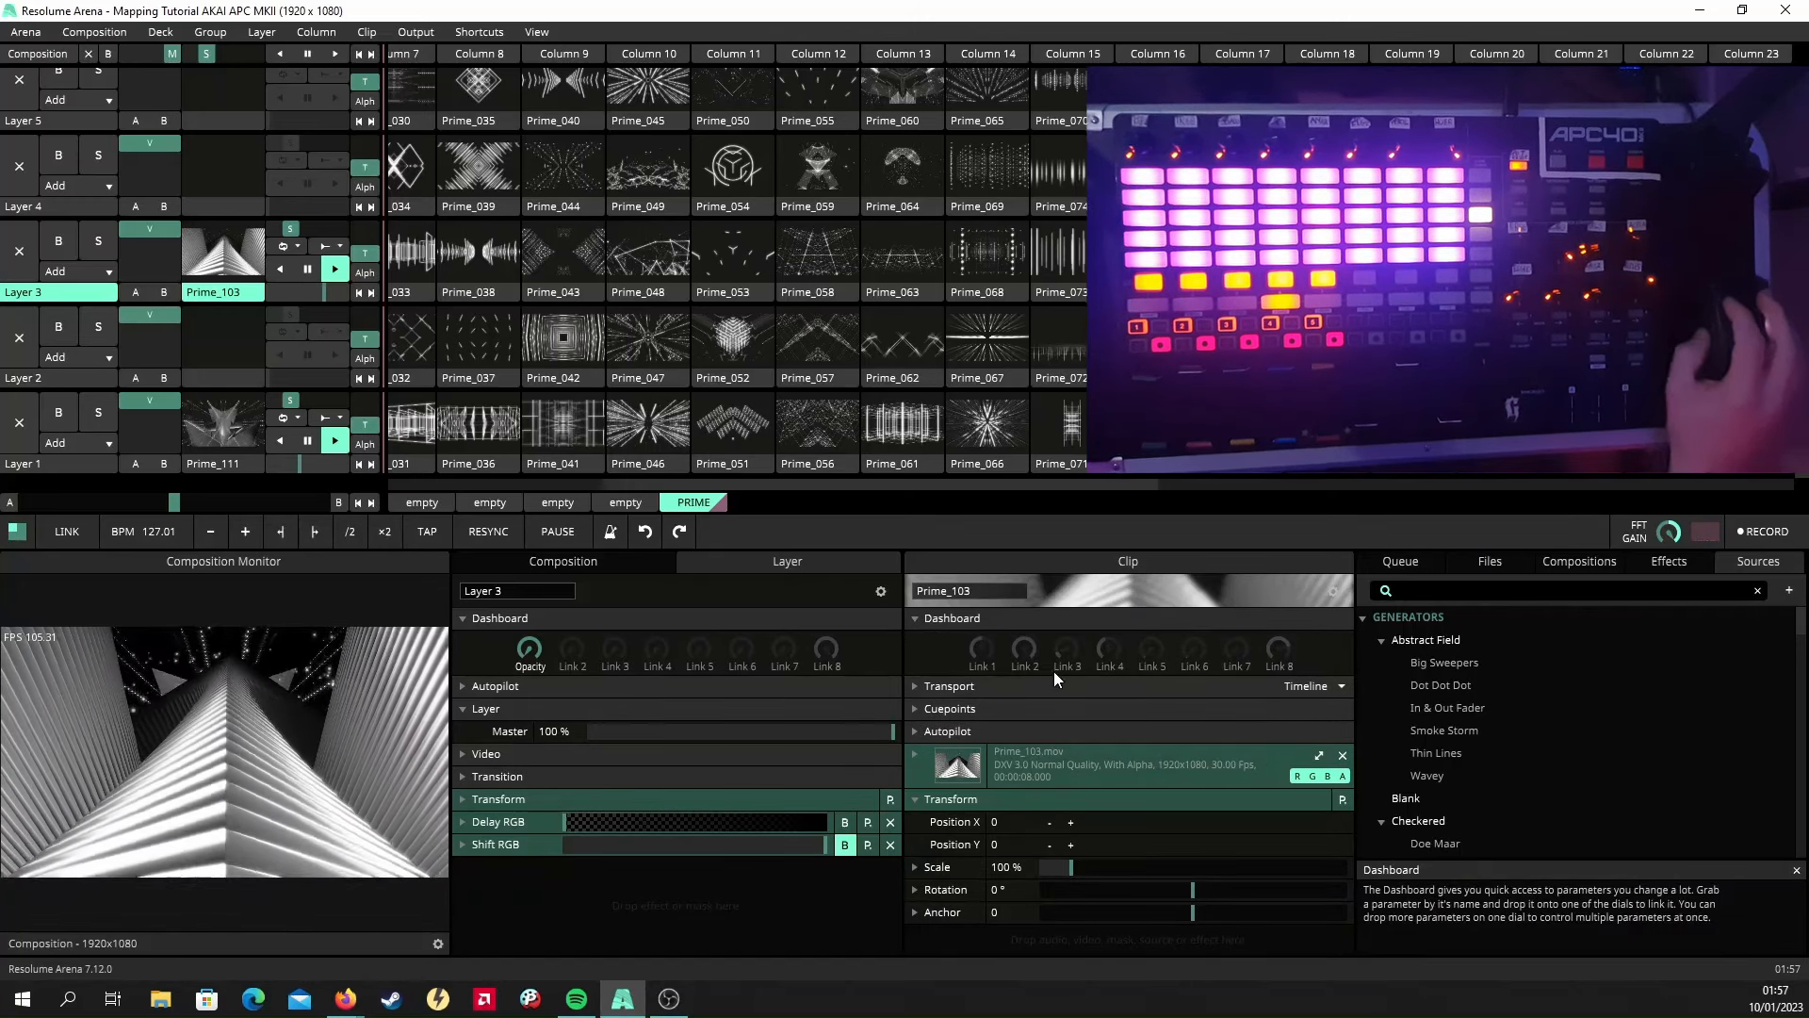
In MIDI editing, duplicate clip dashboard Link 1's shortcut to note G3 in Value mode at 0, with MIDI out velocity 127 for Off.
click(479, 32)
click(519, 76)
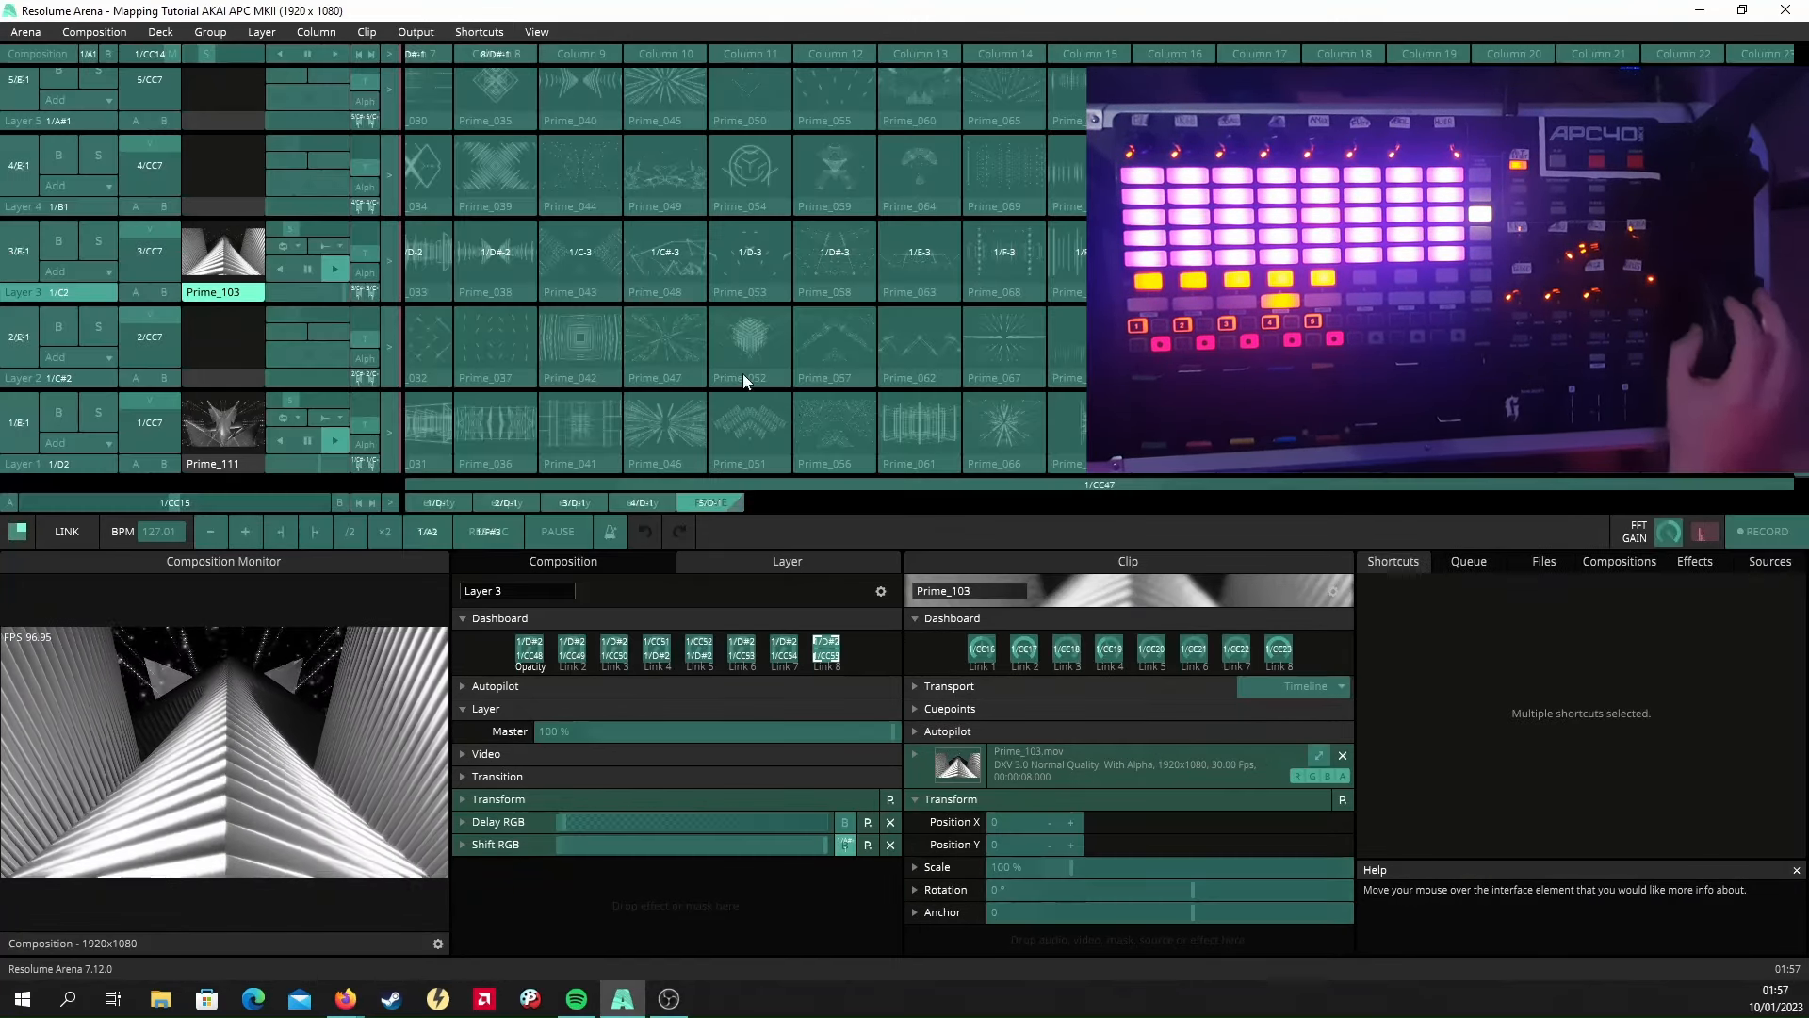
click(983, 653)
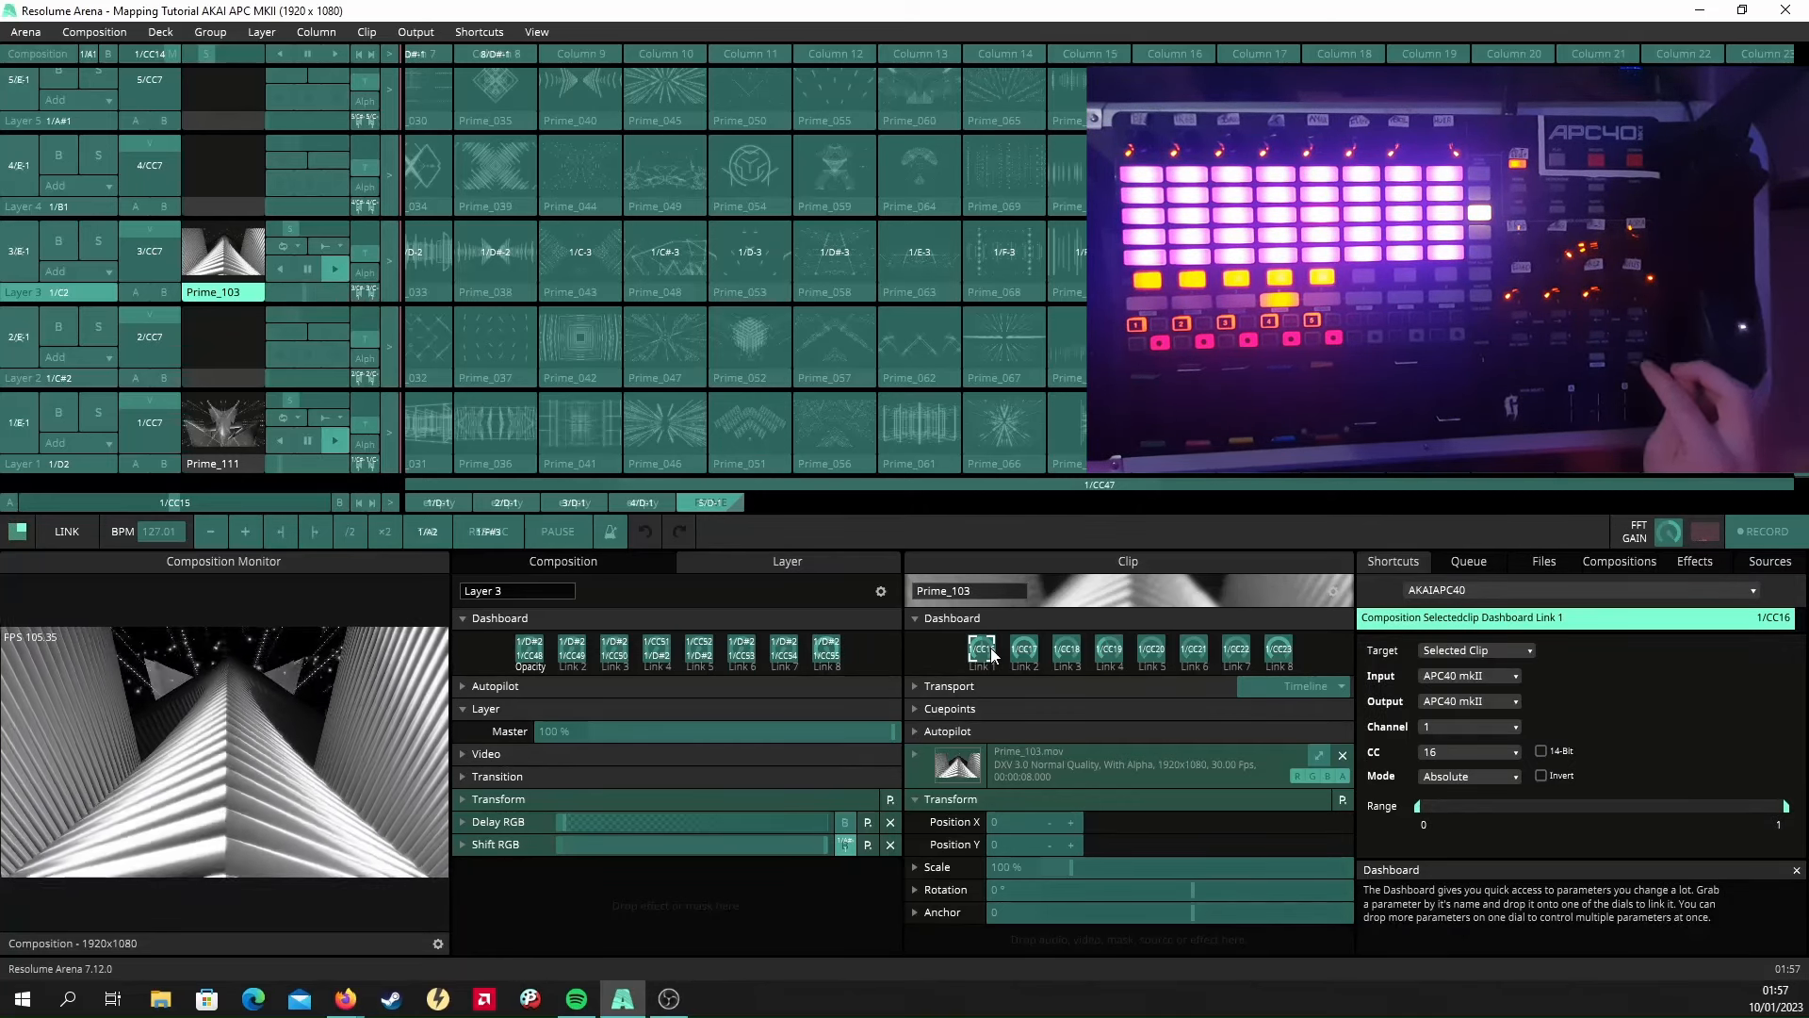
right_click(985, 653)
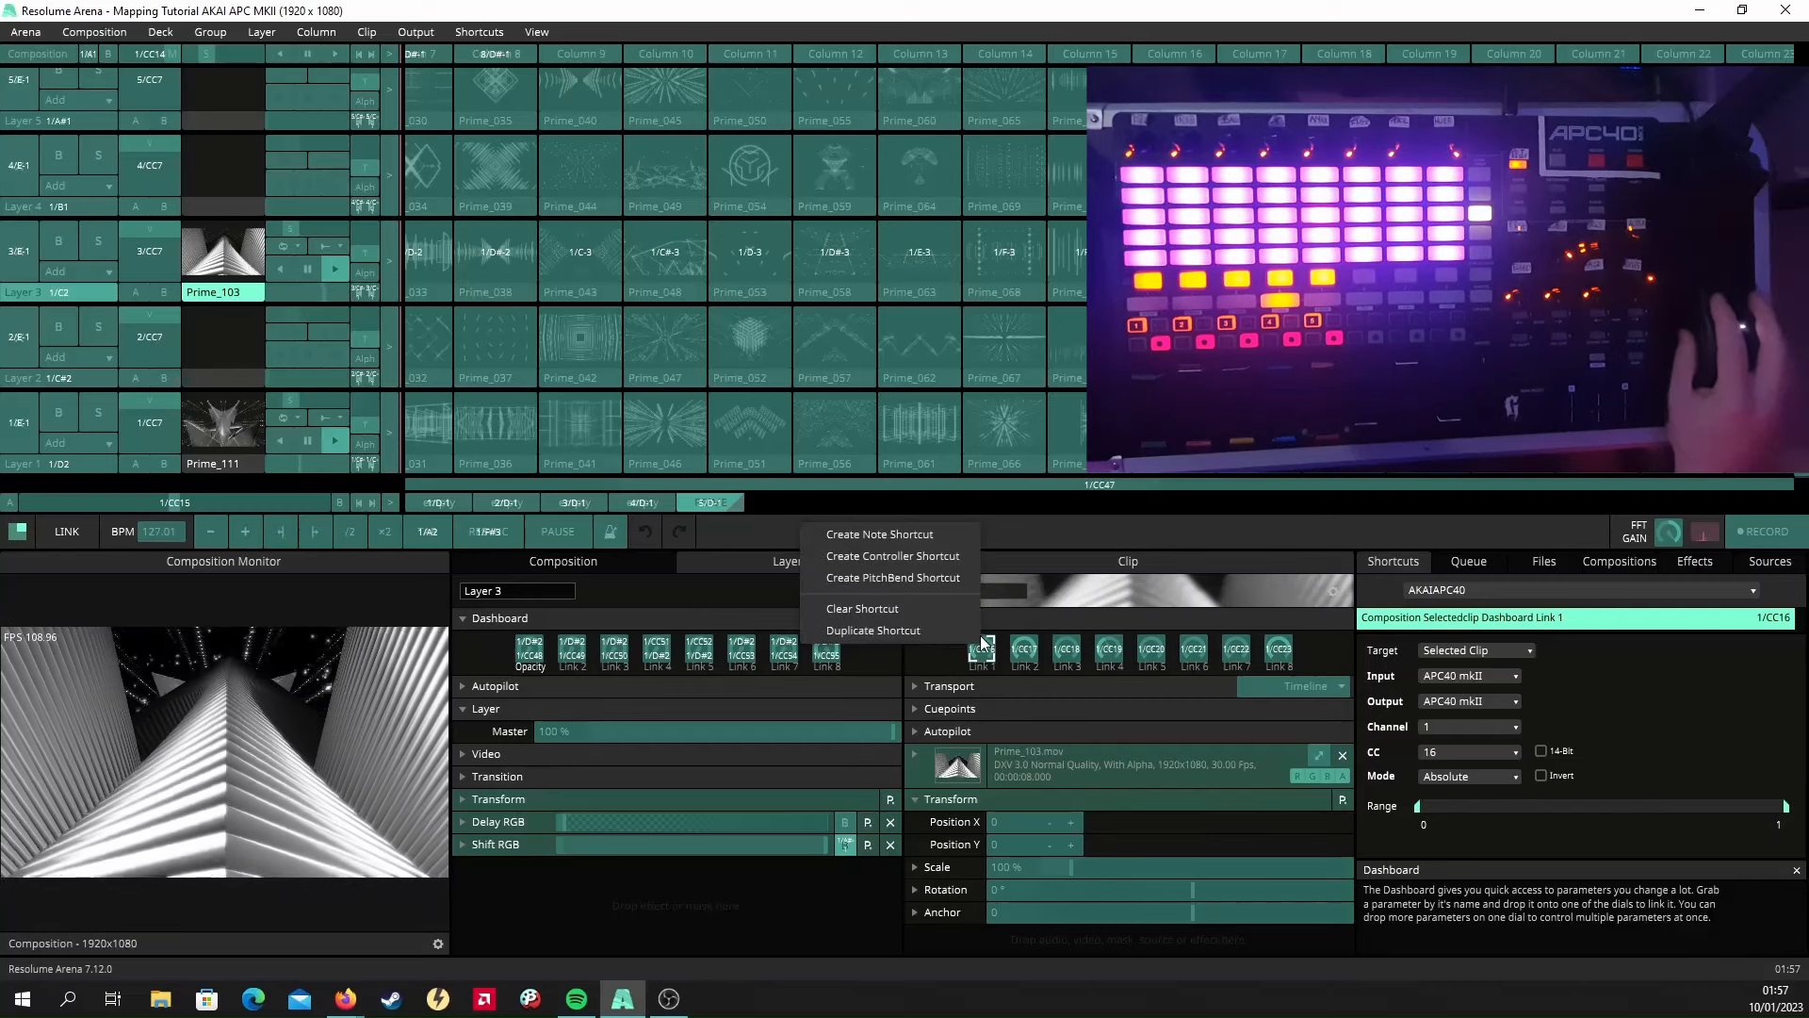
click(919, 633)
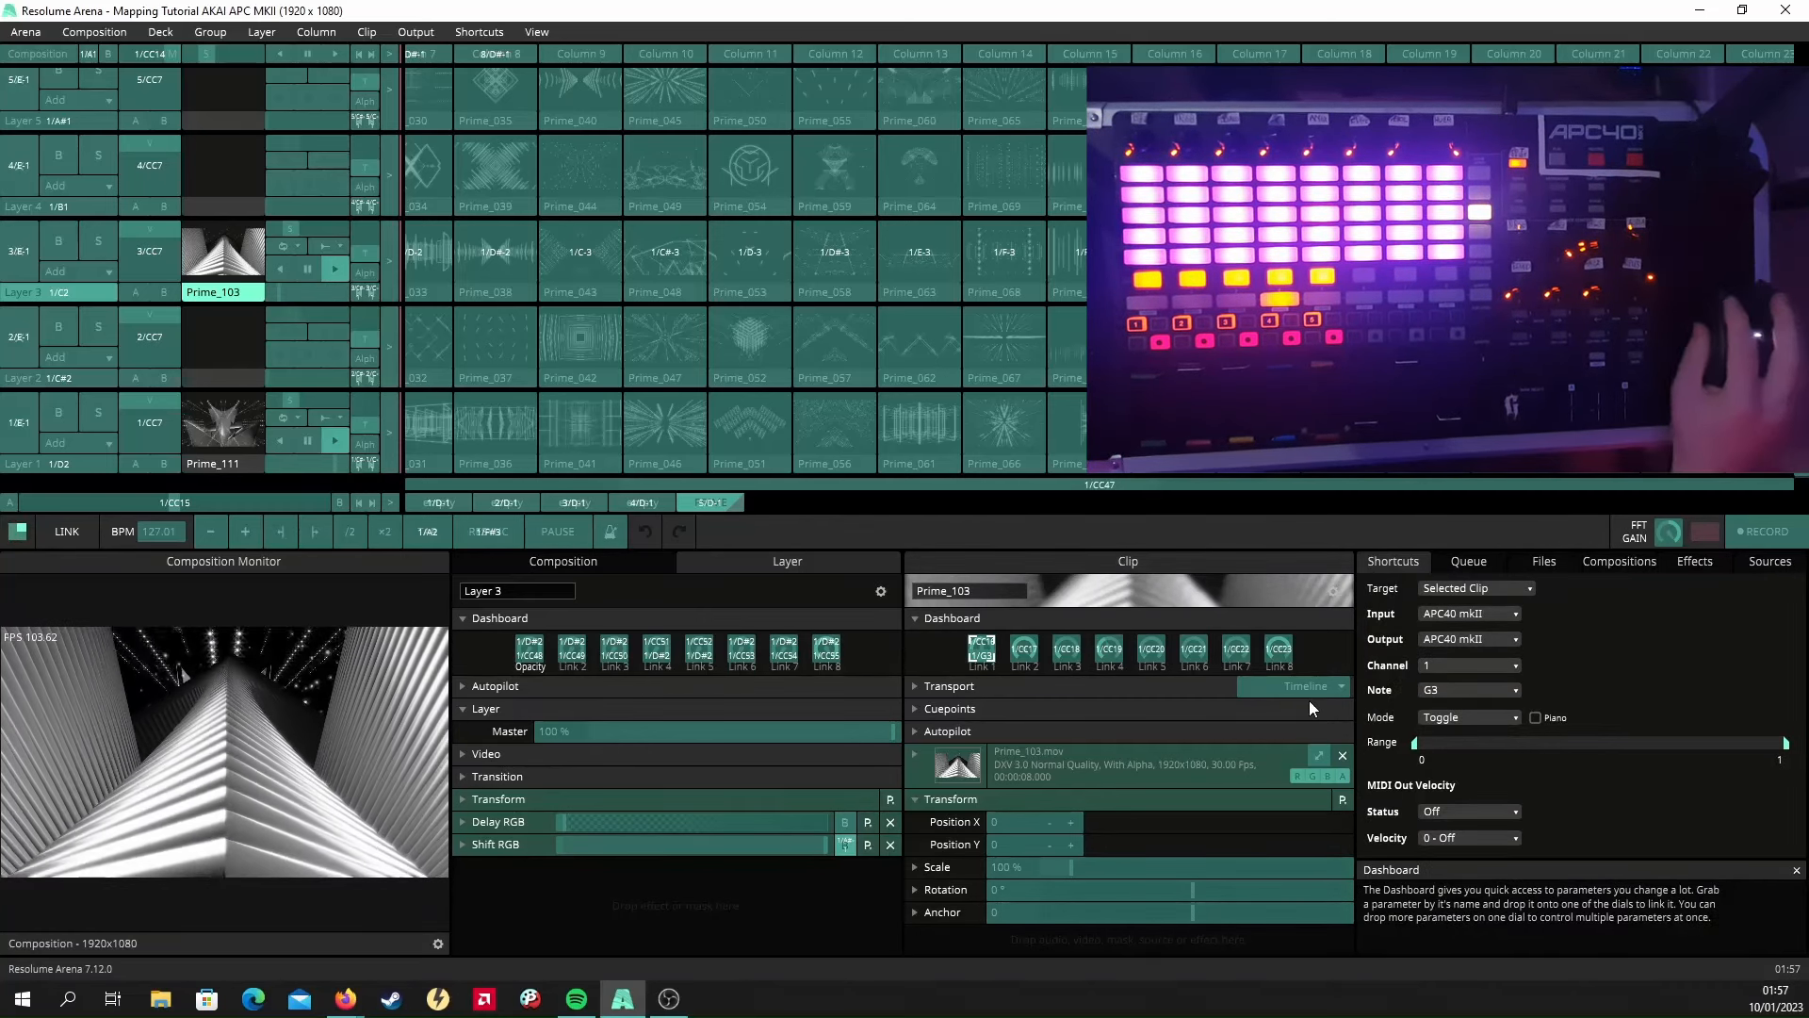
click(1478, 715)
click(1472, 750)
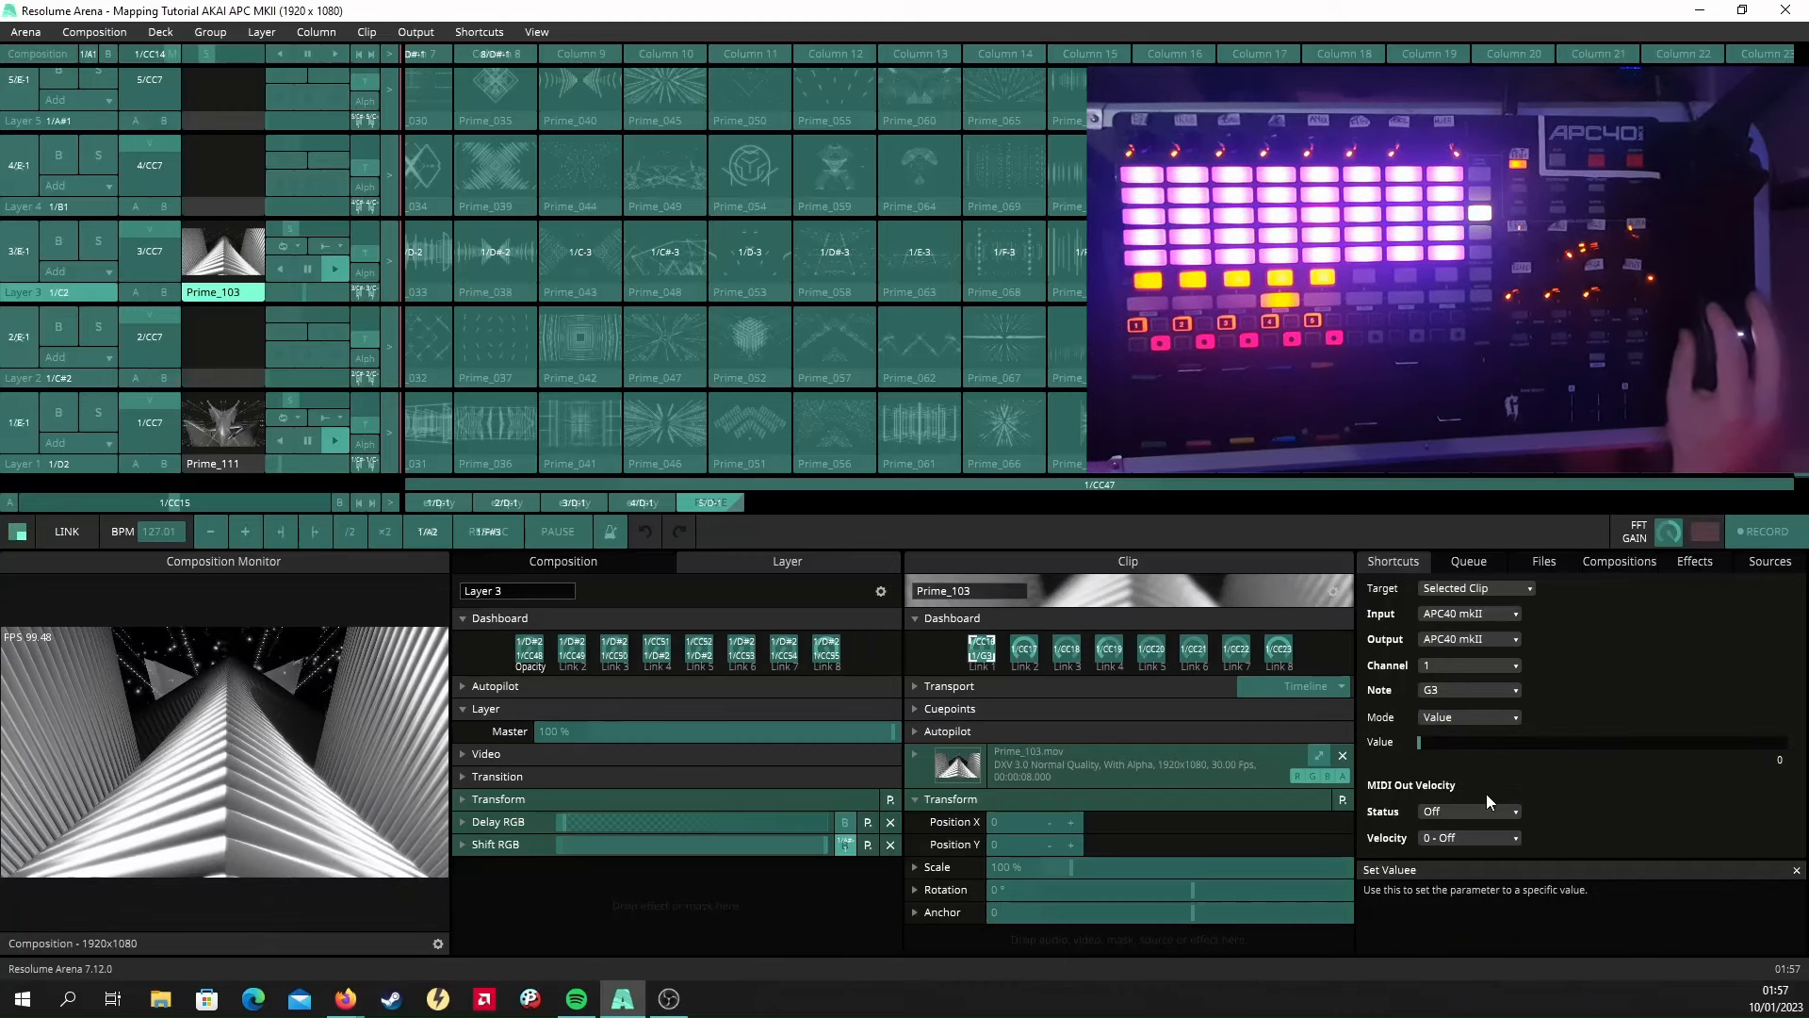
click(1484, 839)
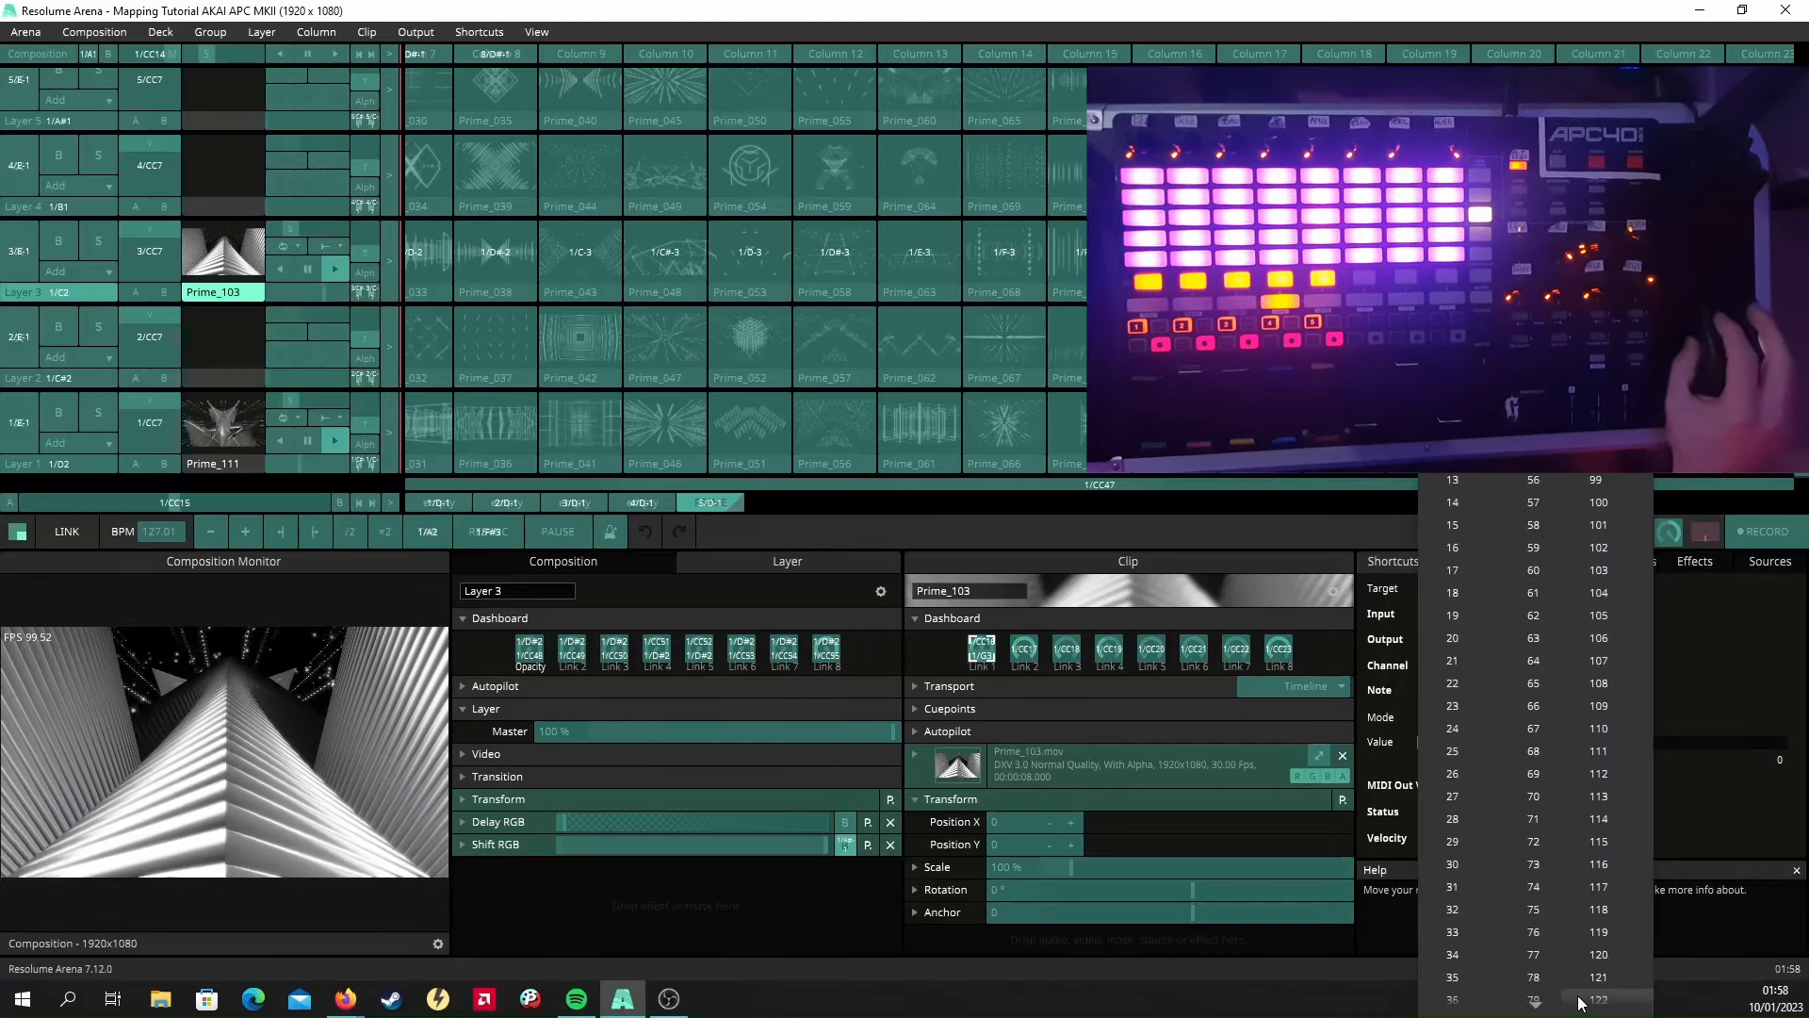
click(1606, 982)
Duplicate the shortcuts of clip dashboard Links 2, 3 and 4 to note G3, giving Link 4's copy a MIDI out velocity of 127.
click(1025, 648)
click(1067, 648)
click(1109, 648)
click(1470, 838)
click(1607, 975)
Duplicate clip dashboard Link 5's shortcut to note G3 in Value mode at 0, with a MIDI out velocity of 127 for Off.
click(1151, 649)
click(1471, 717)
drag(1783, 743, 1378, 747)
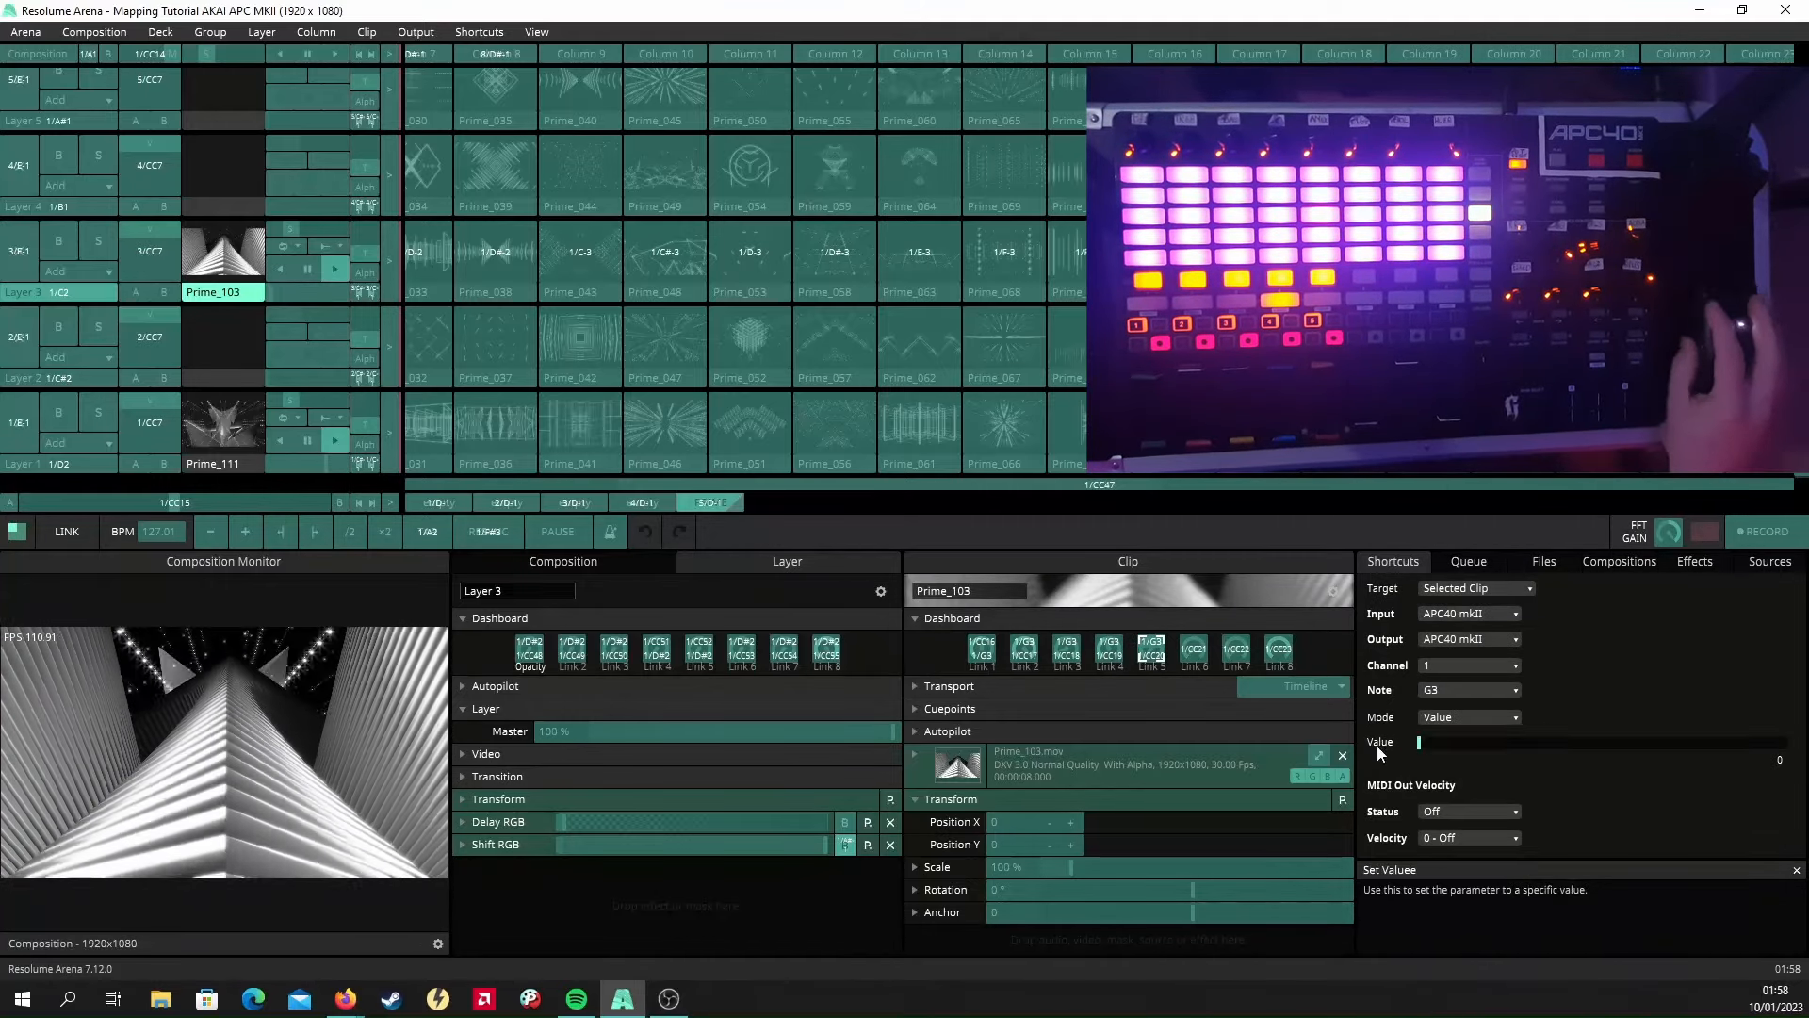
click(1470, 838)
click(1600, 978)
Duplicate clip dashboard Link 6's shortcut to note G3 in Value mode at 0, with a MIDI out velocity of 127 for Off.
click(1194, 648)
click(1514, 717)
drag(1784, 743, 1395, 745)
click(1470, 838)
click(1599, 979)
Duplicate clip dashboard Link 7's shortcut to note G3 in Value mode at 0, with a MIDI out velocity of 127 for Off.
click(1237, 648)
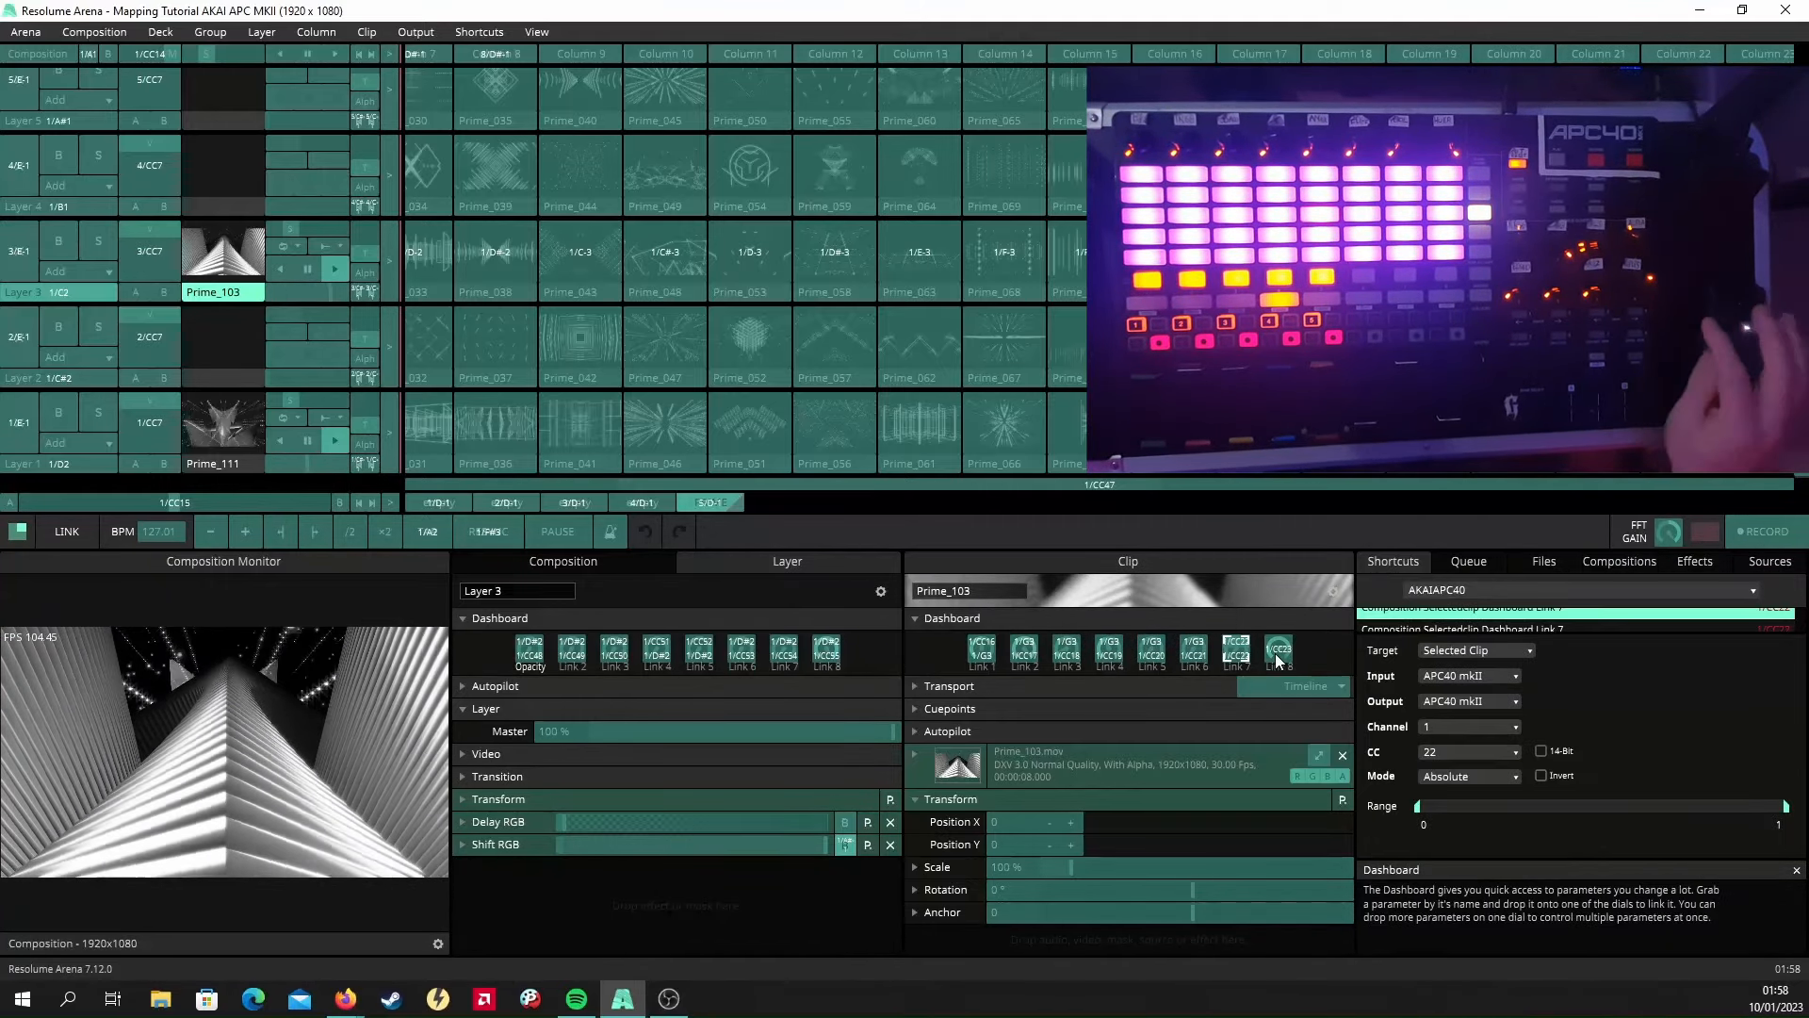
click(1470, 717)
drag(1784, 742, 1394, 745)
click(1470, 838)
click(1600, 978)
Duplicate clip dashboard Link 8's shortcut to note G3 in Value mode at 0 with MIDI out velocity 127, and leave MIDI editing.
click(1280, 652)
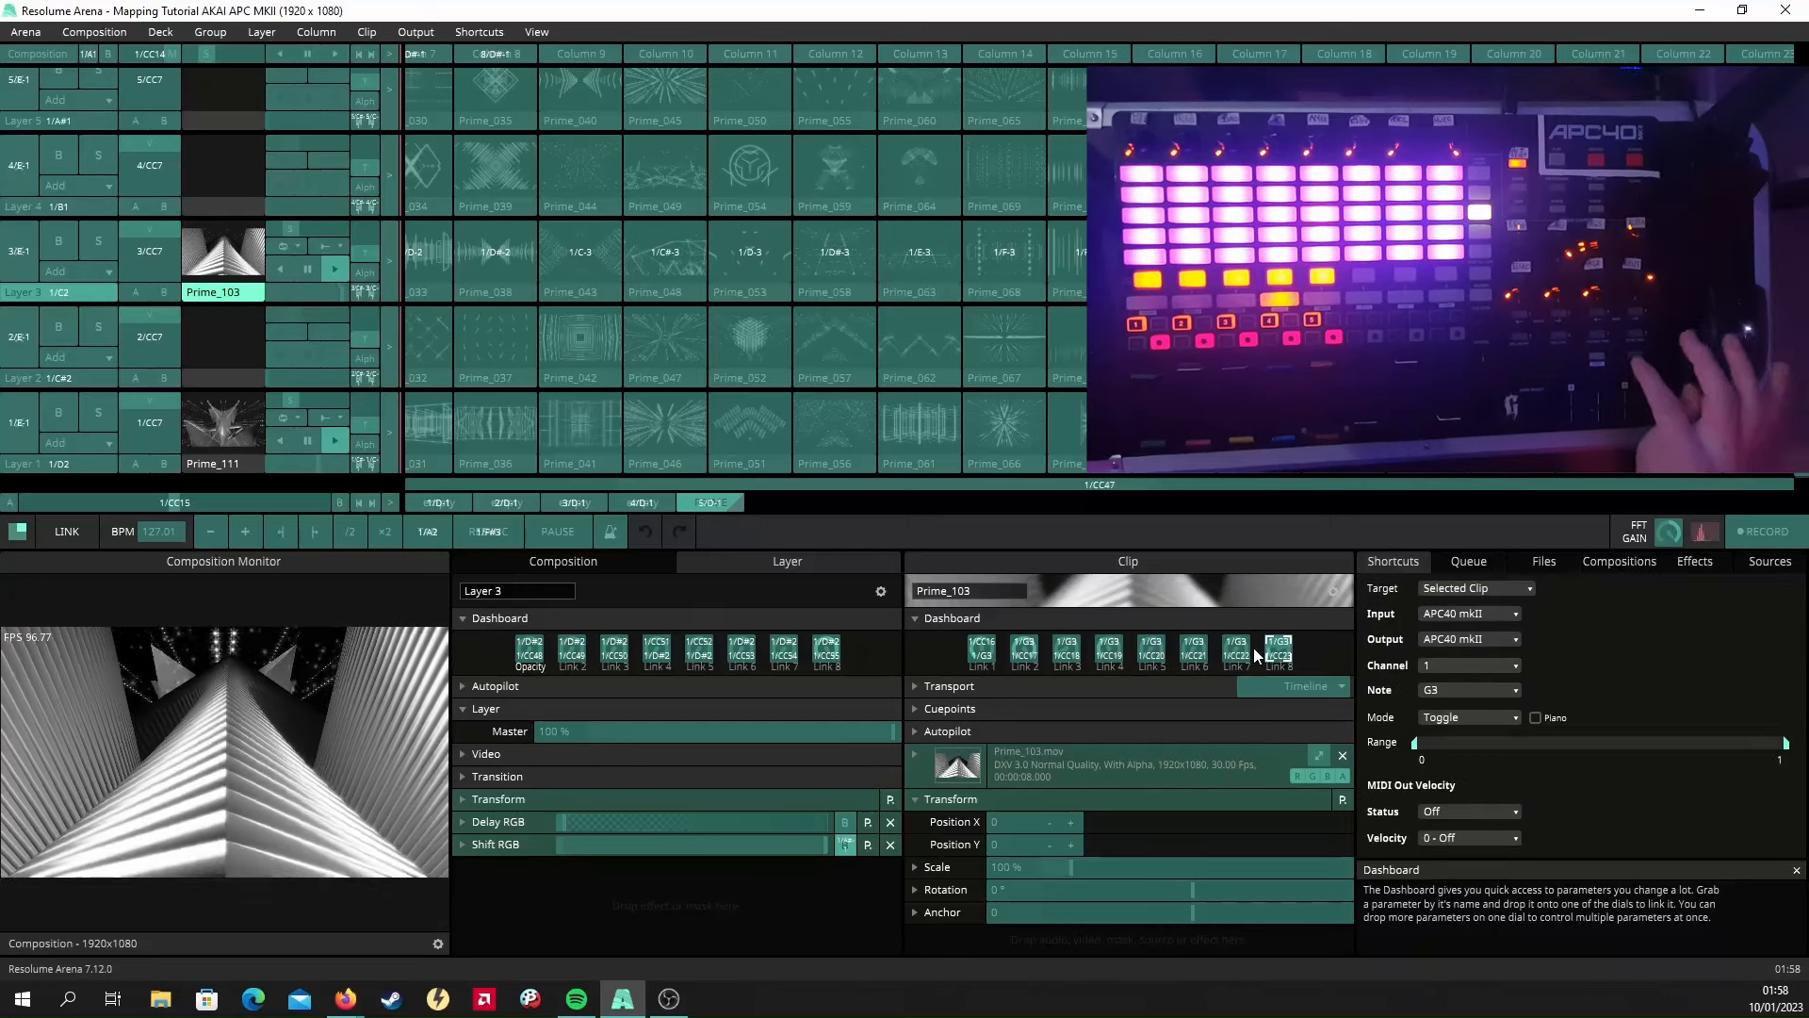
click(1467, 756)
drag(1784, 742, 1501, 737)
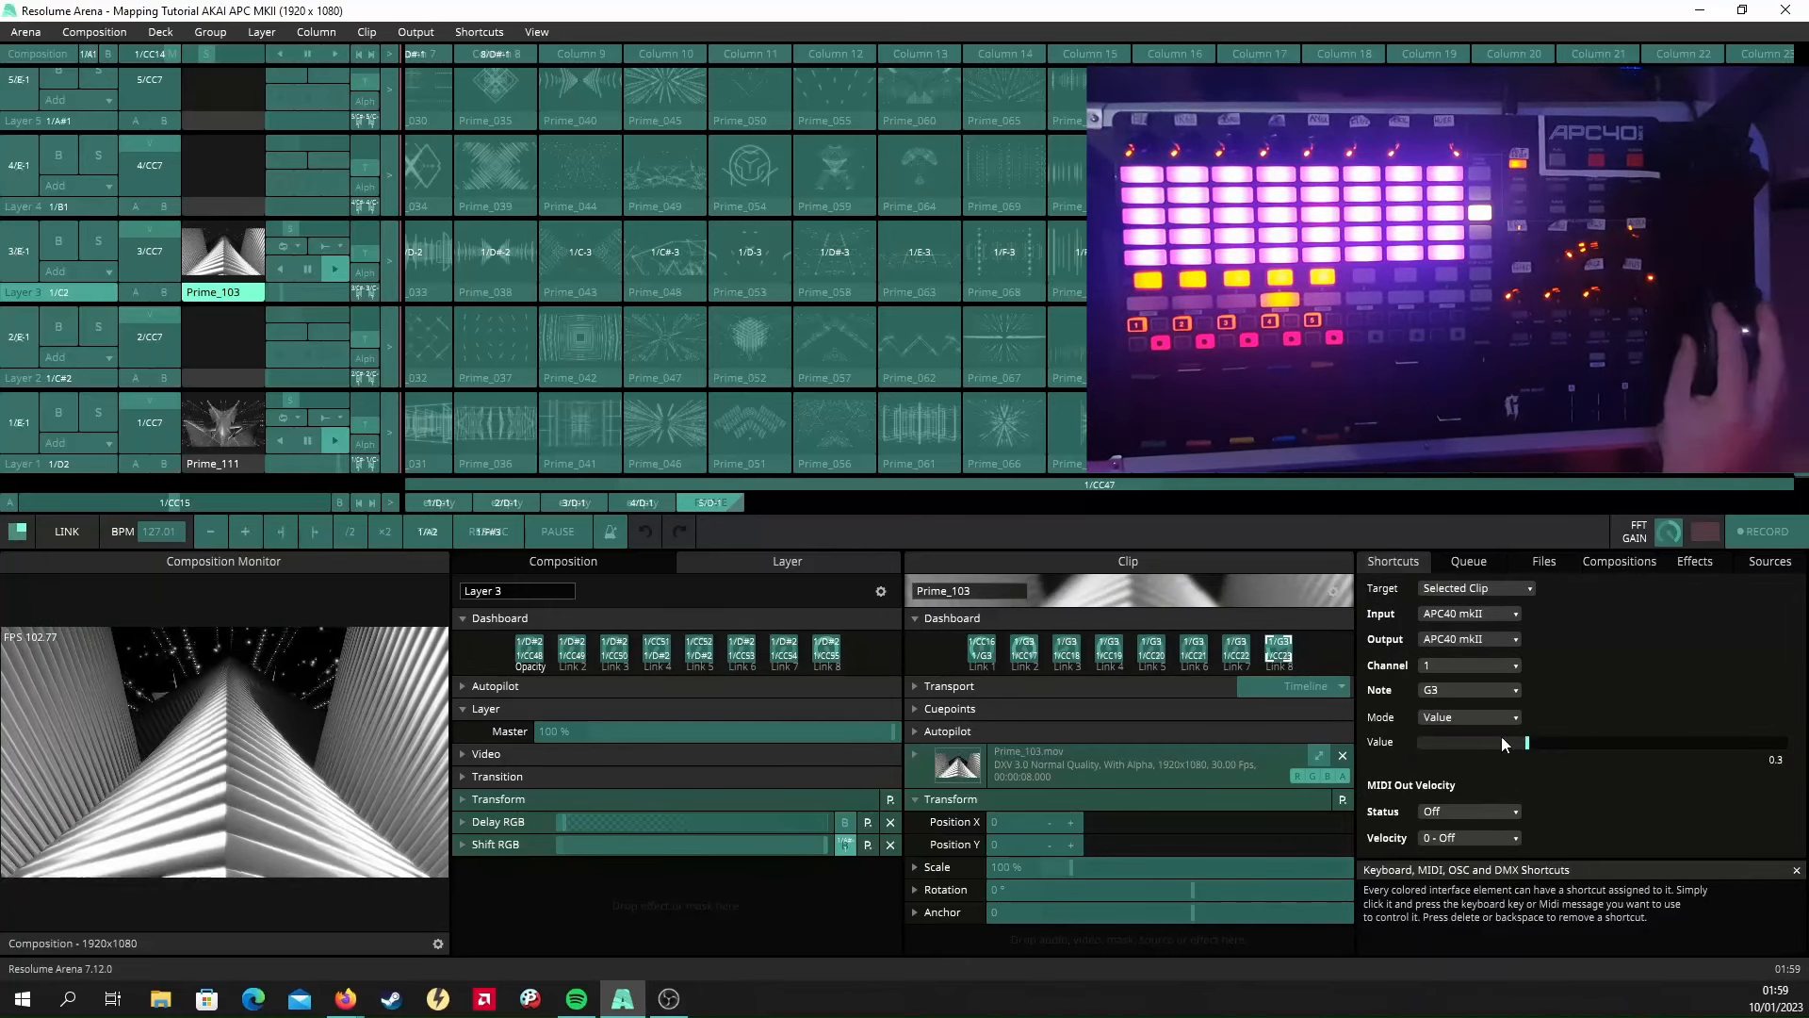
click(1478, 834)
scroll(1534, 1003, down, 3)
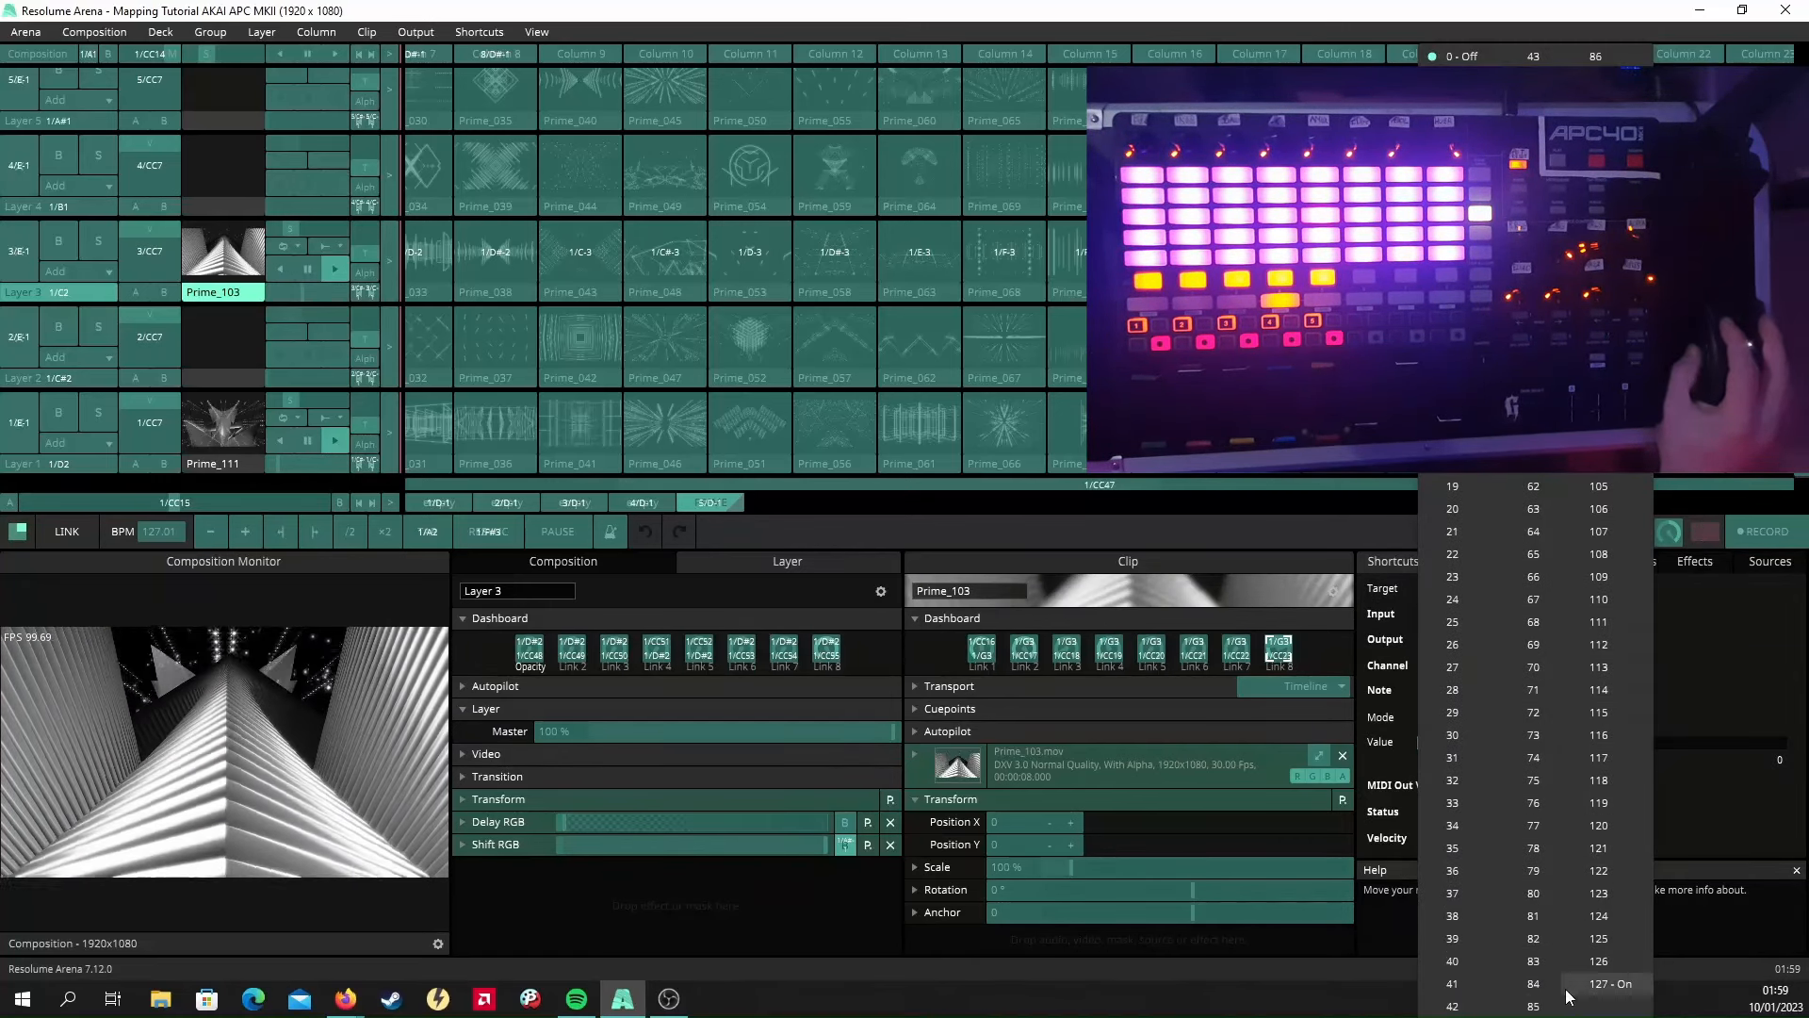
click(1591, 991)
click(500, 33)
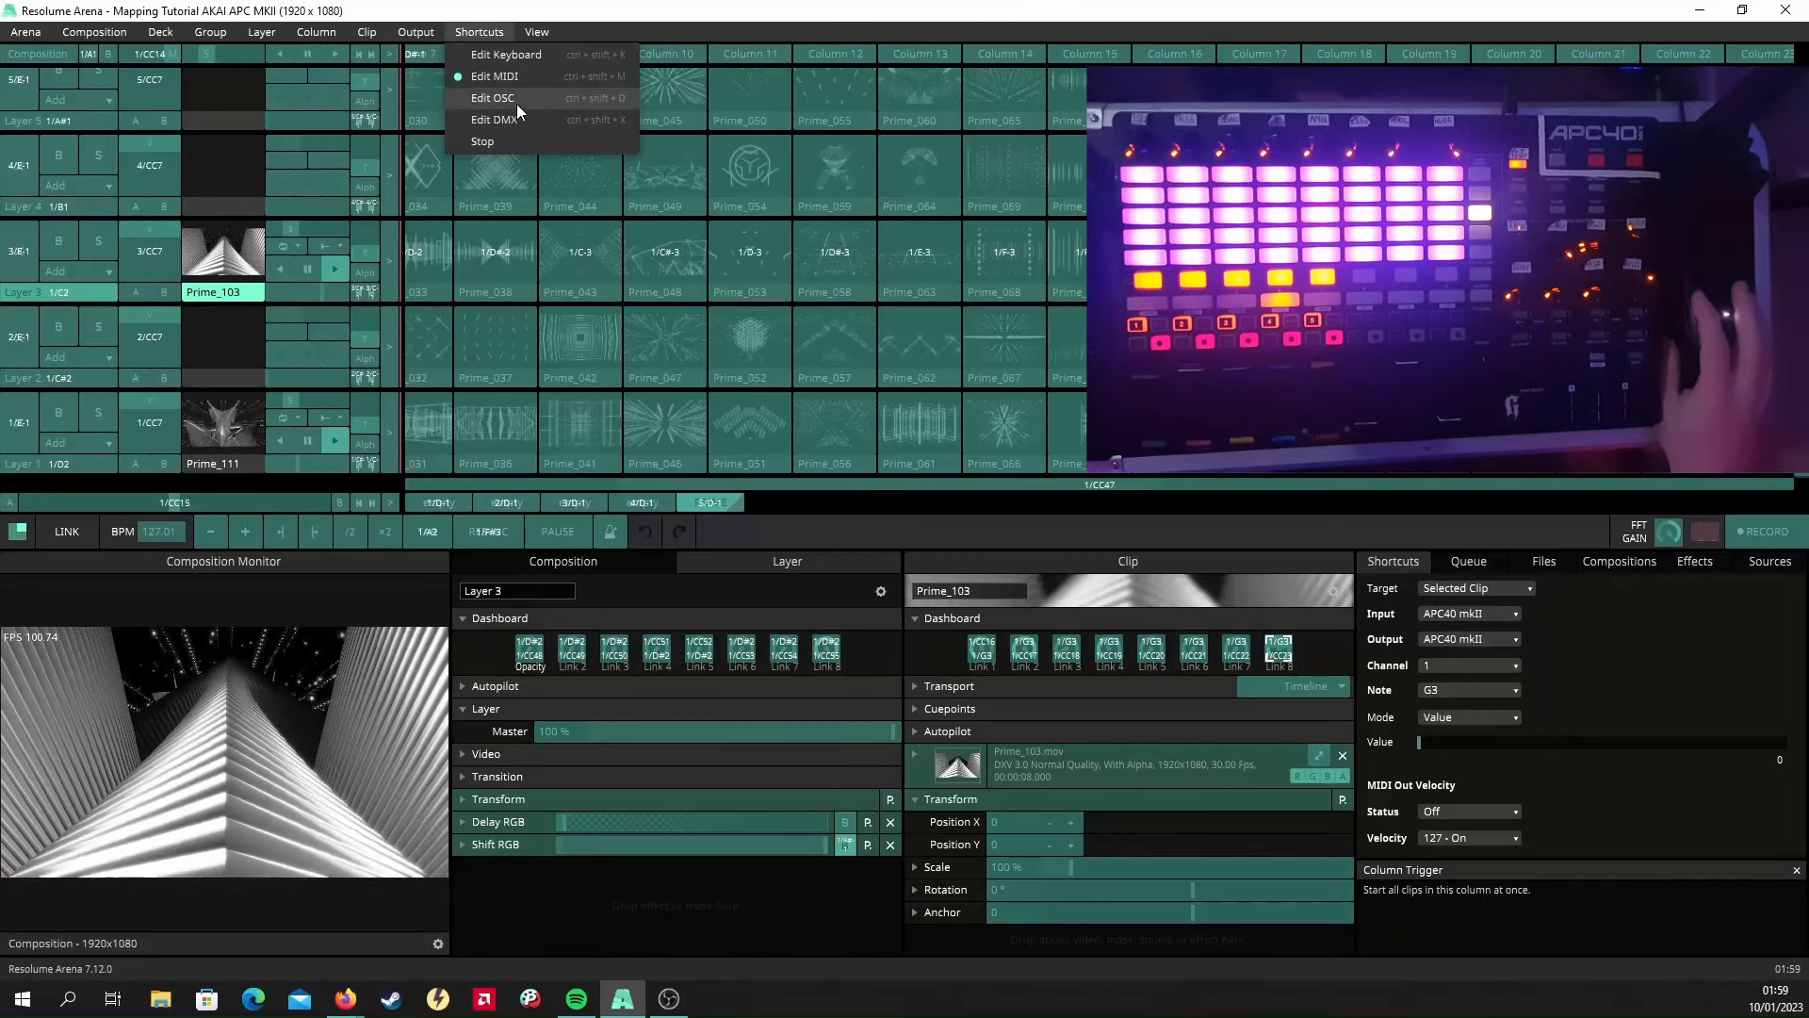
click(501, 148)
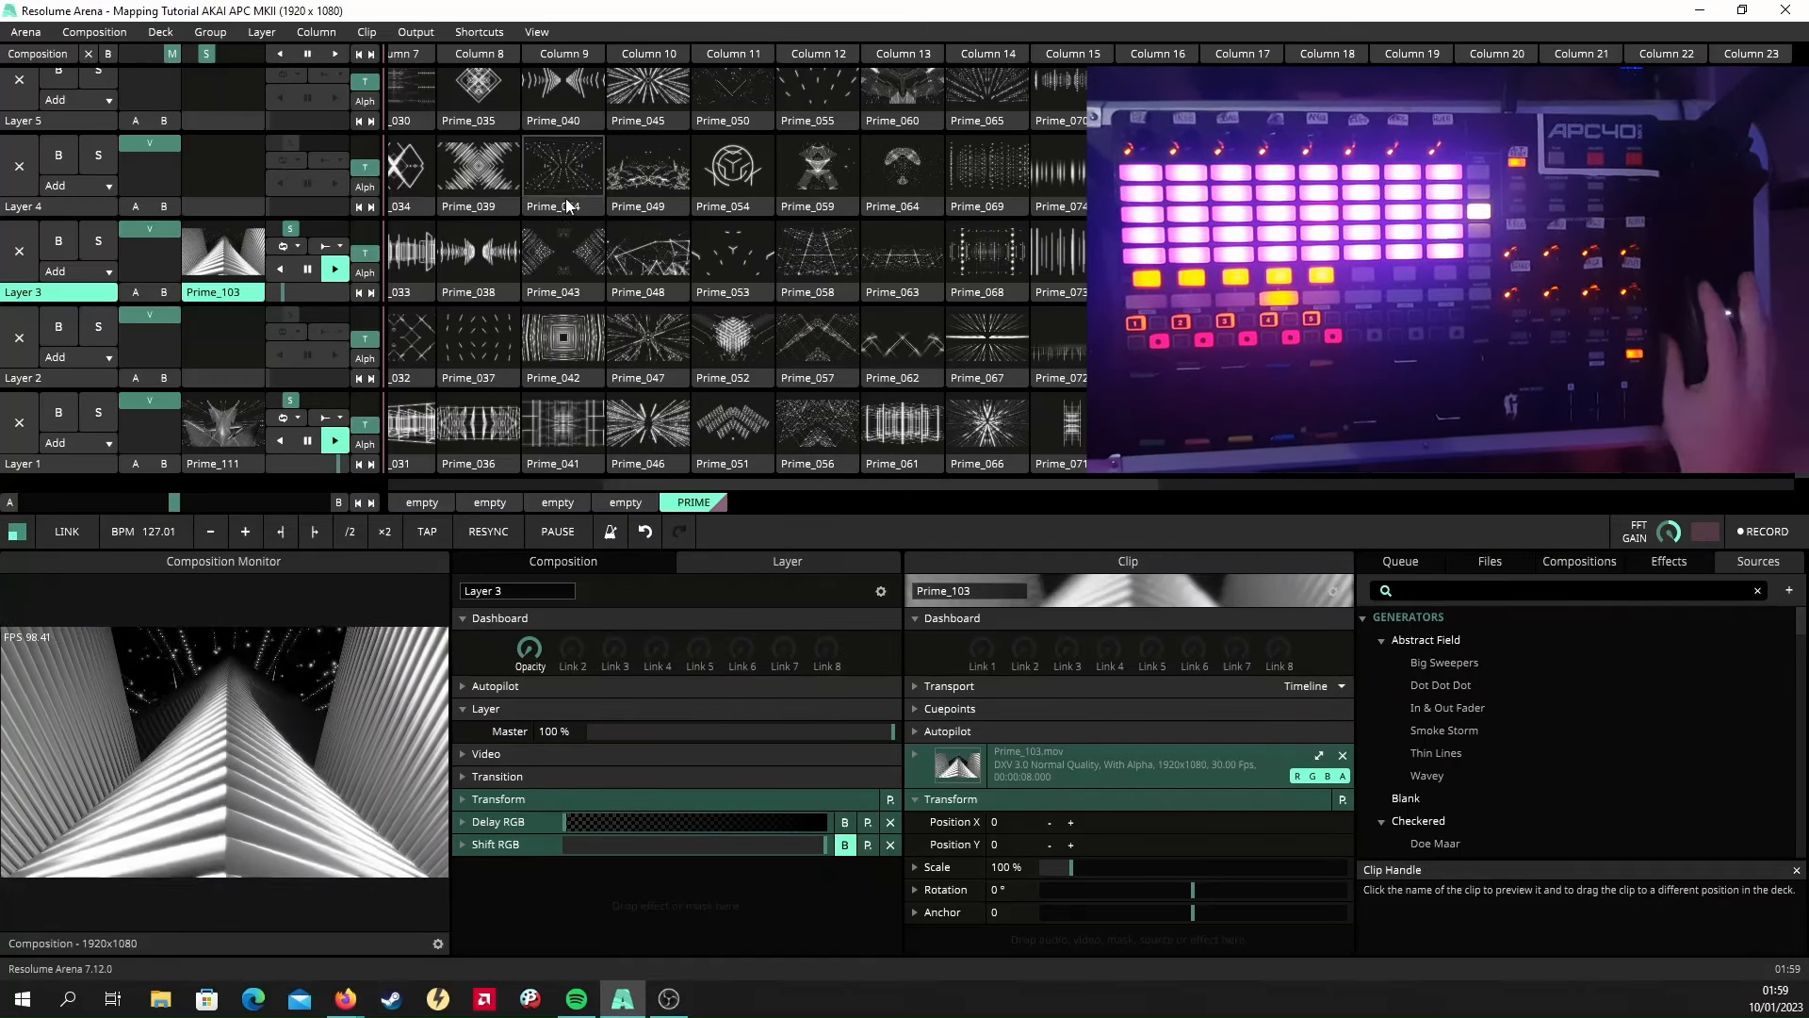
Set the value of layer dashboard Link 8's note D#2 shortcut to 0 in MIDI editing, and leave MIDI editing.
click(483, 30)
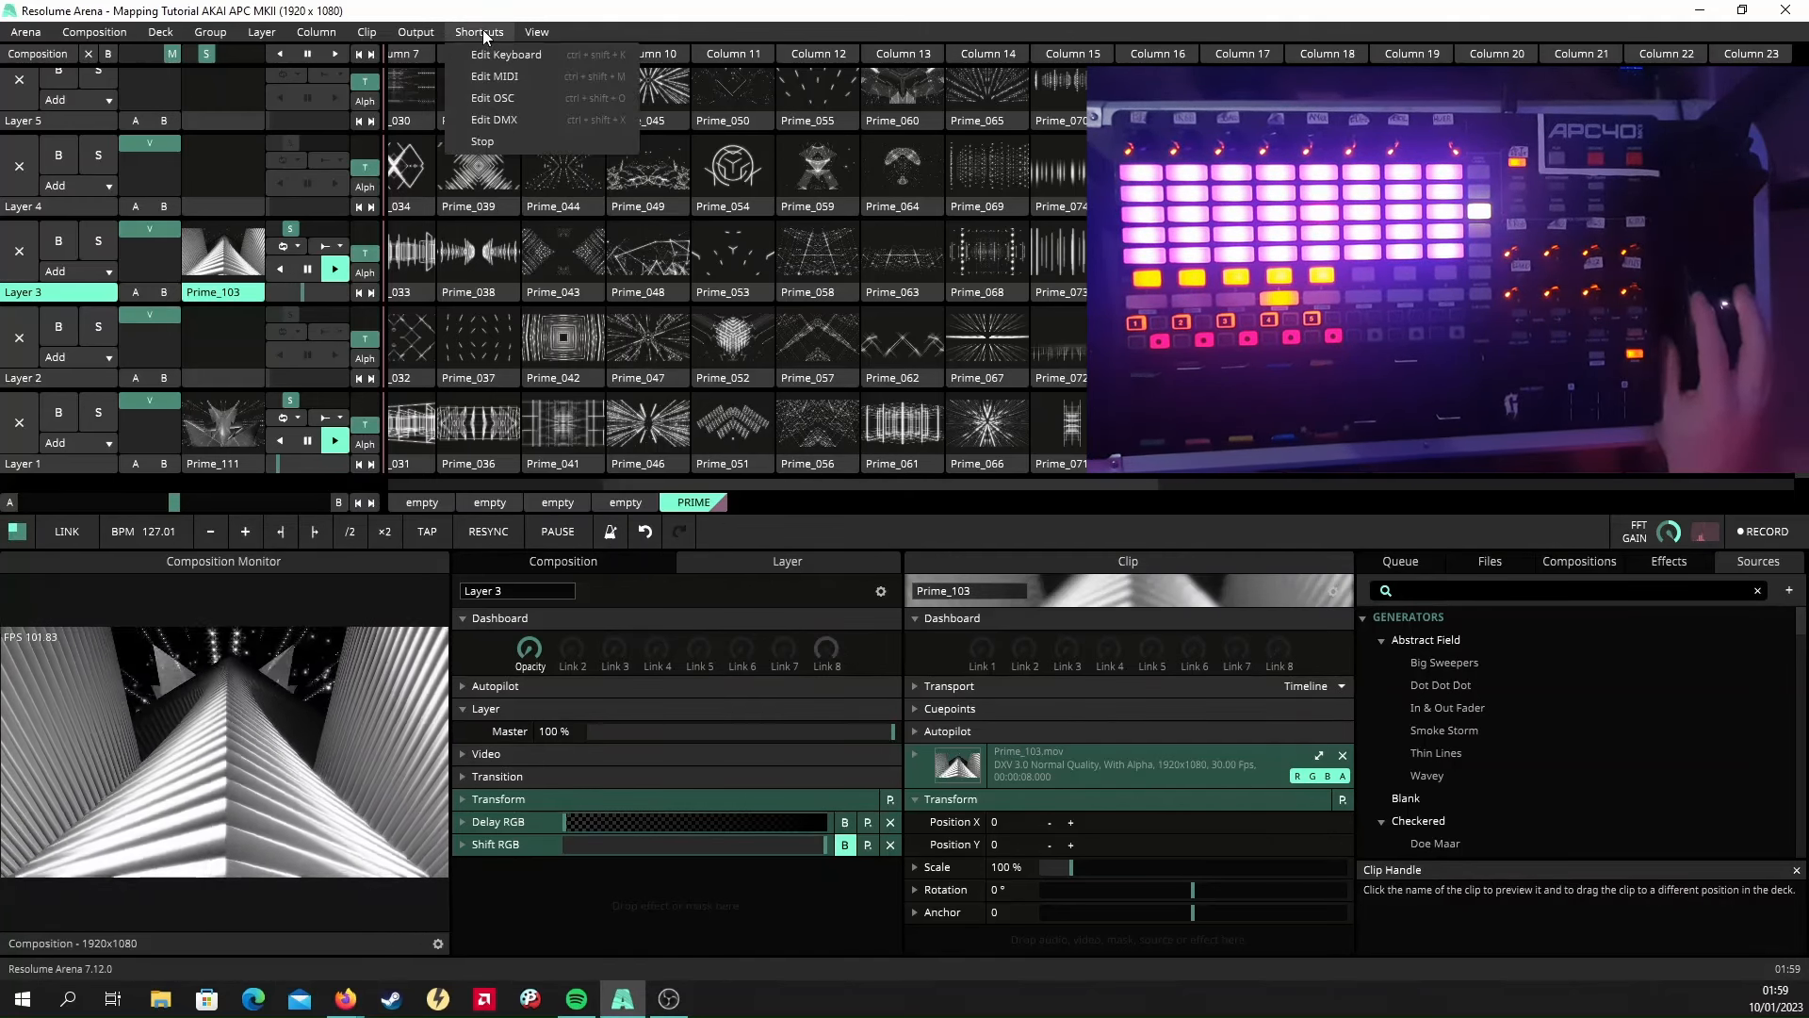
click(500, 76)
click(827, 649)
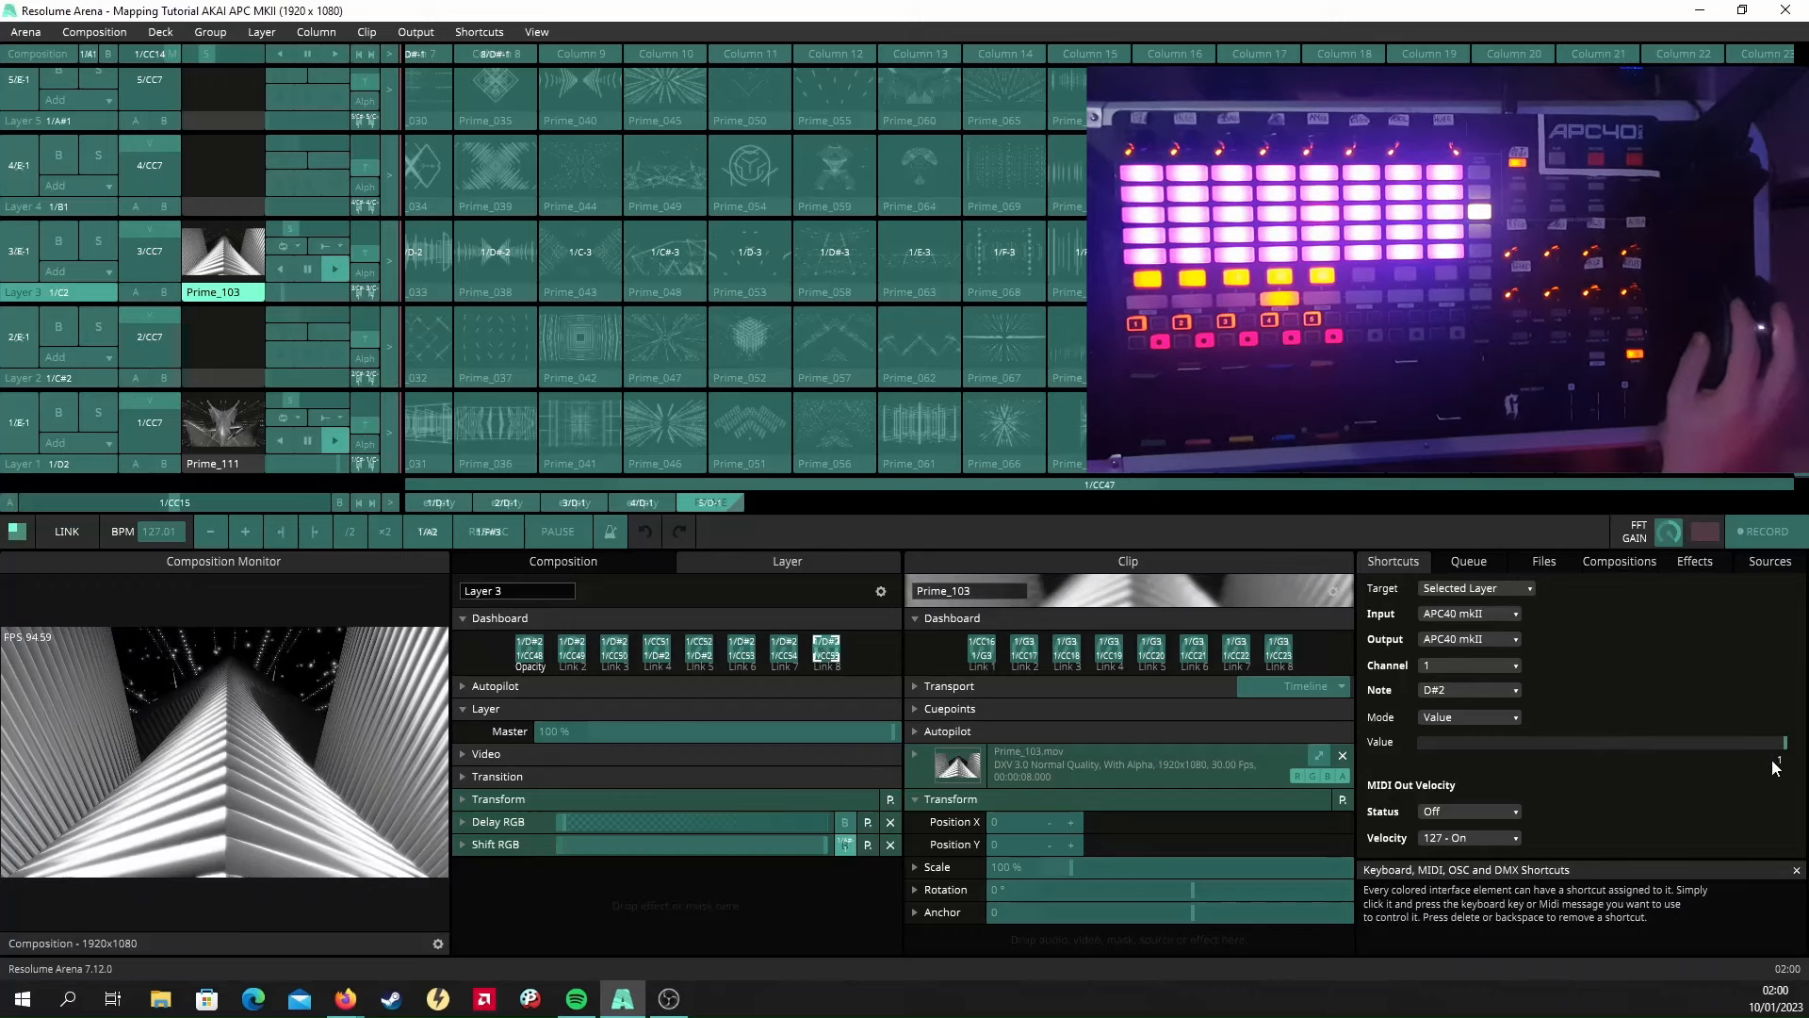
drag(1775, 767, 1740, 744)
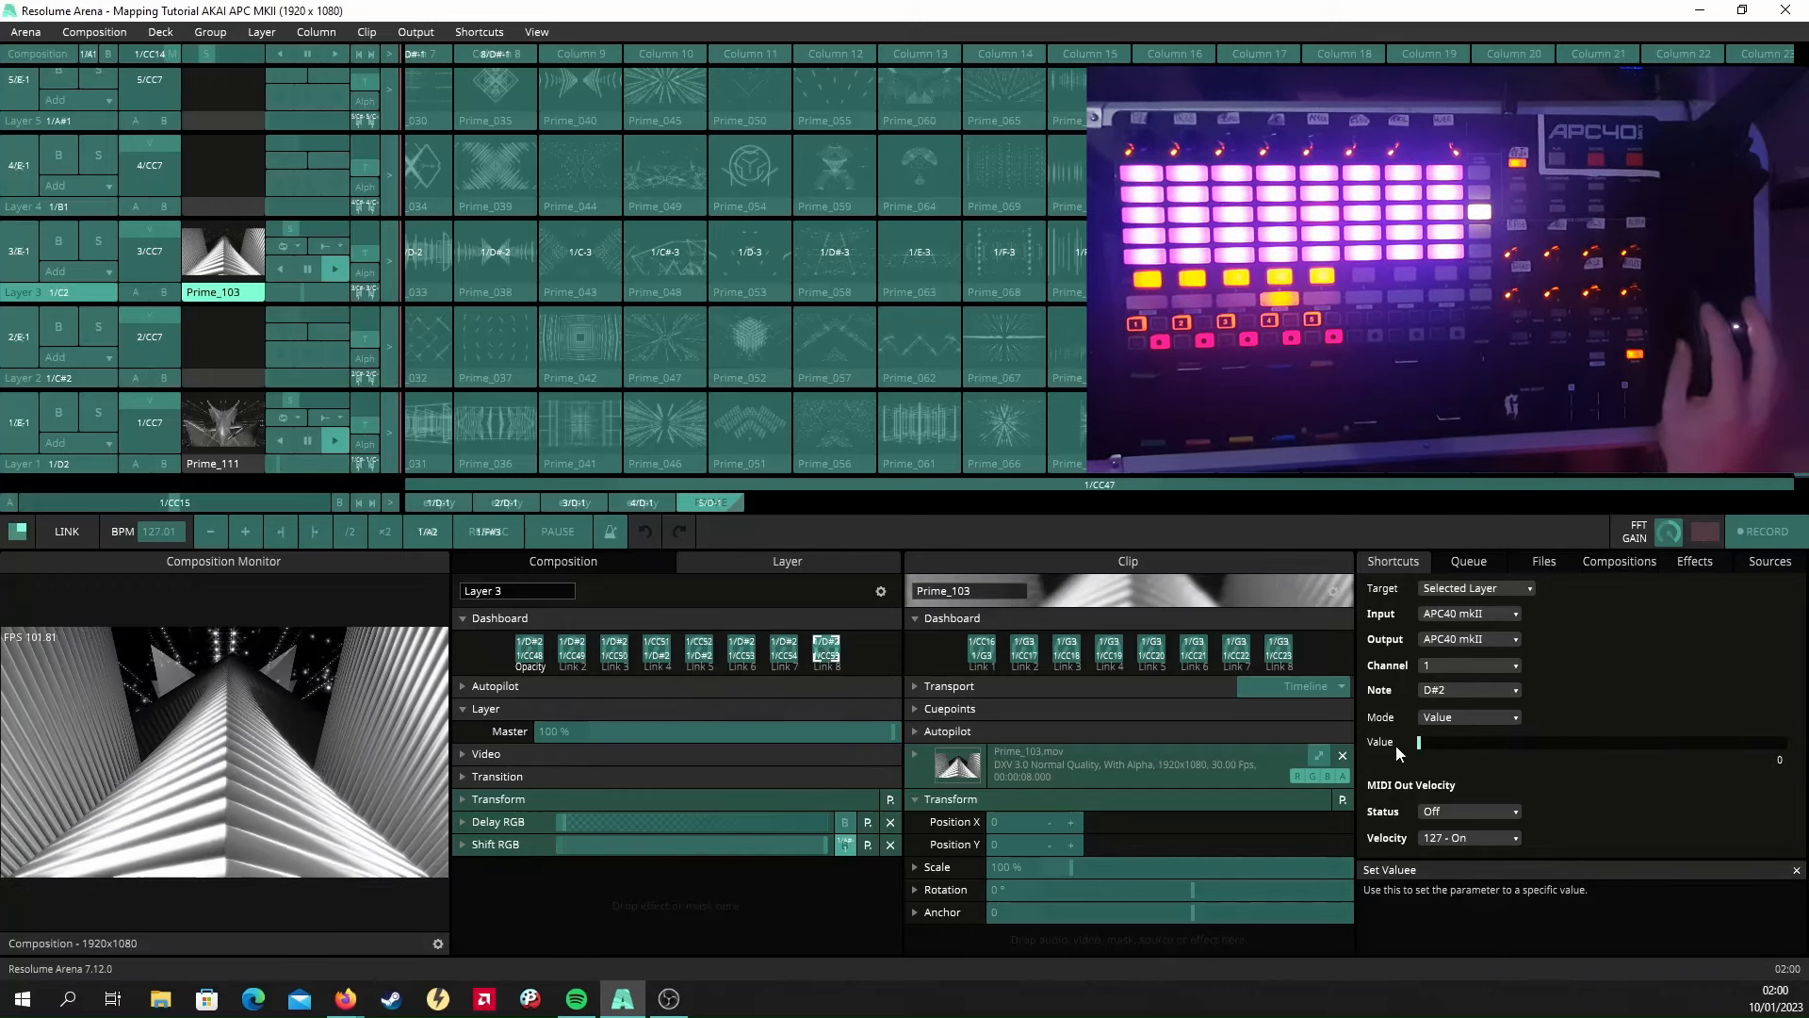
click(479, 32)
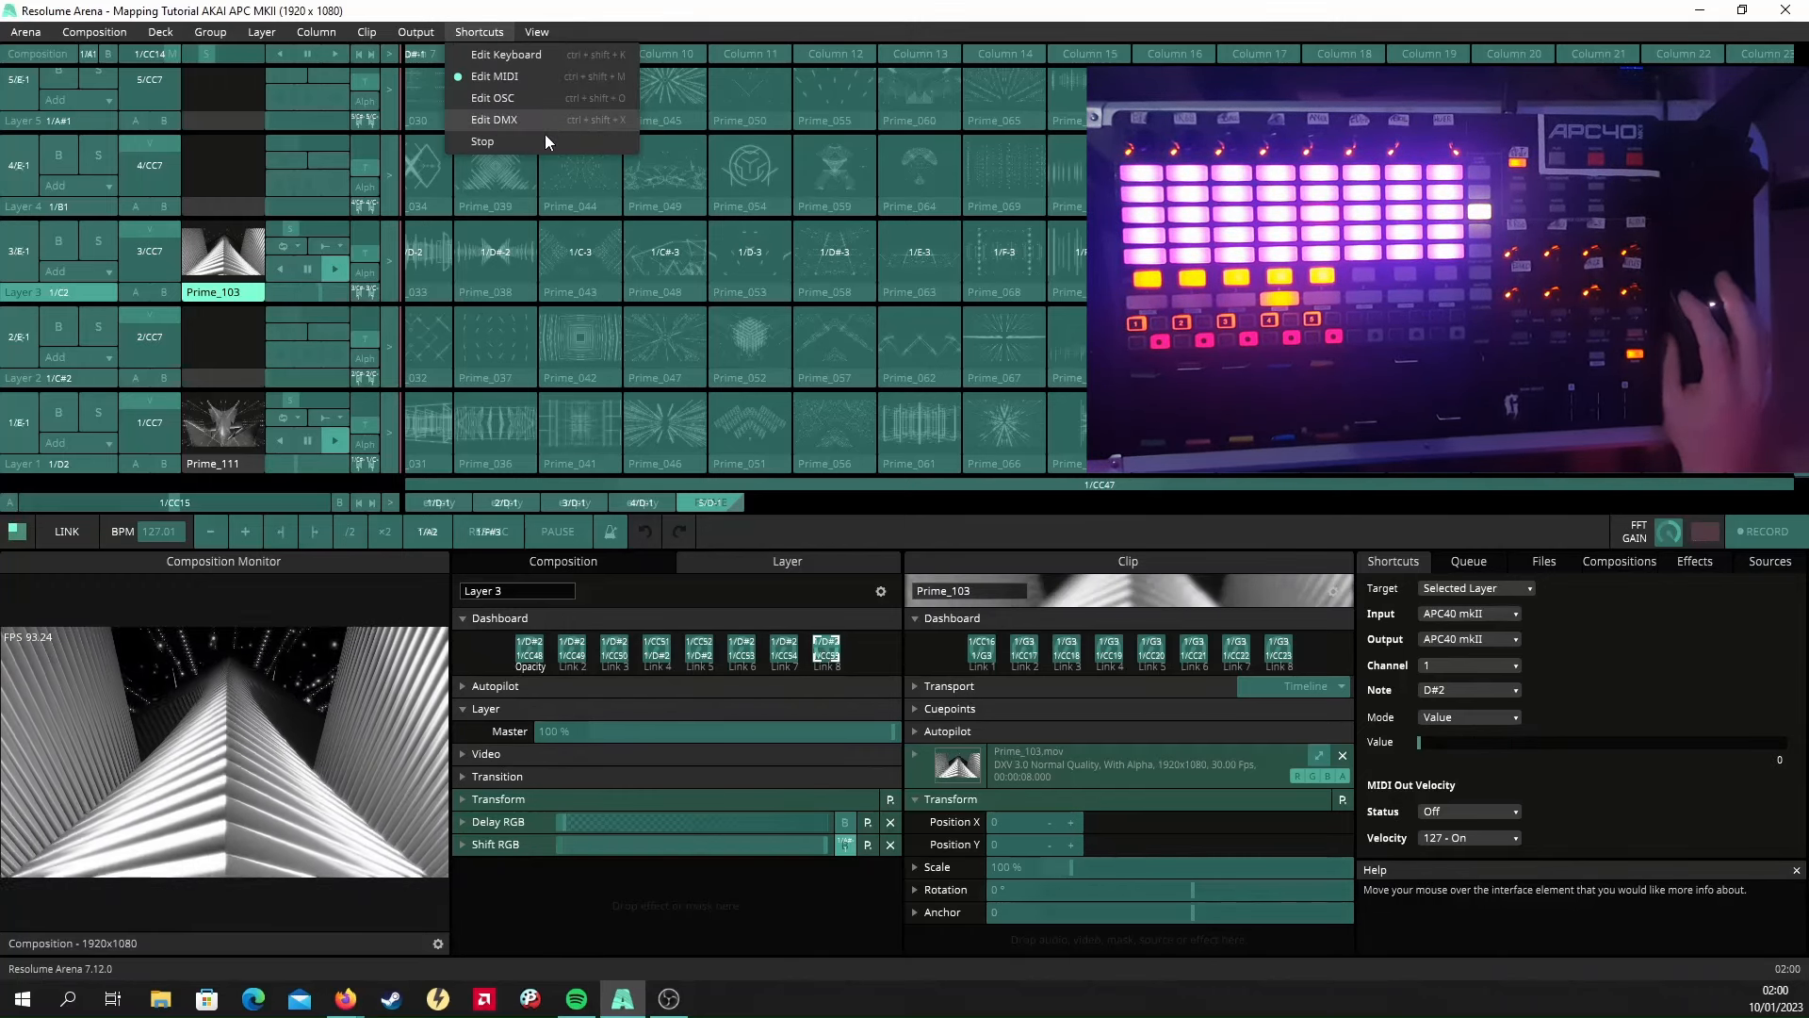
click(545, 139)
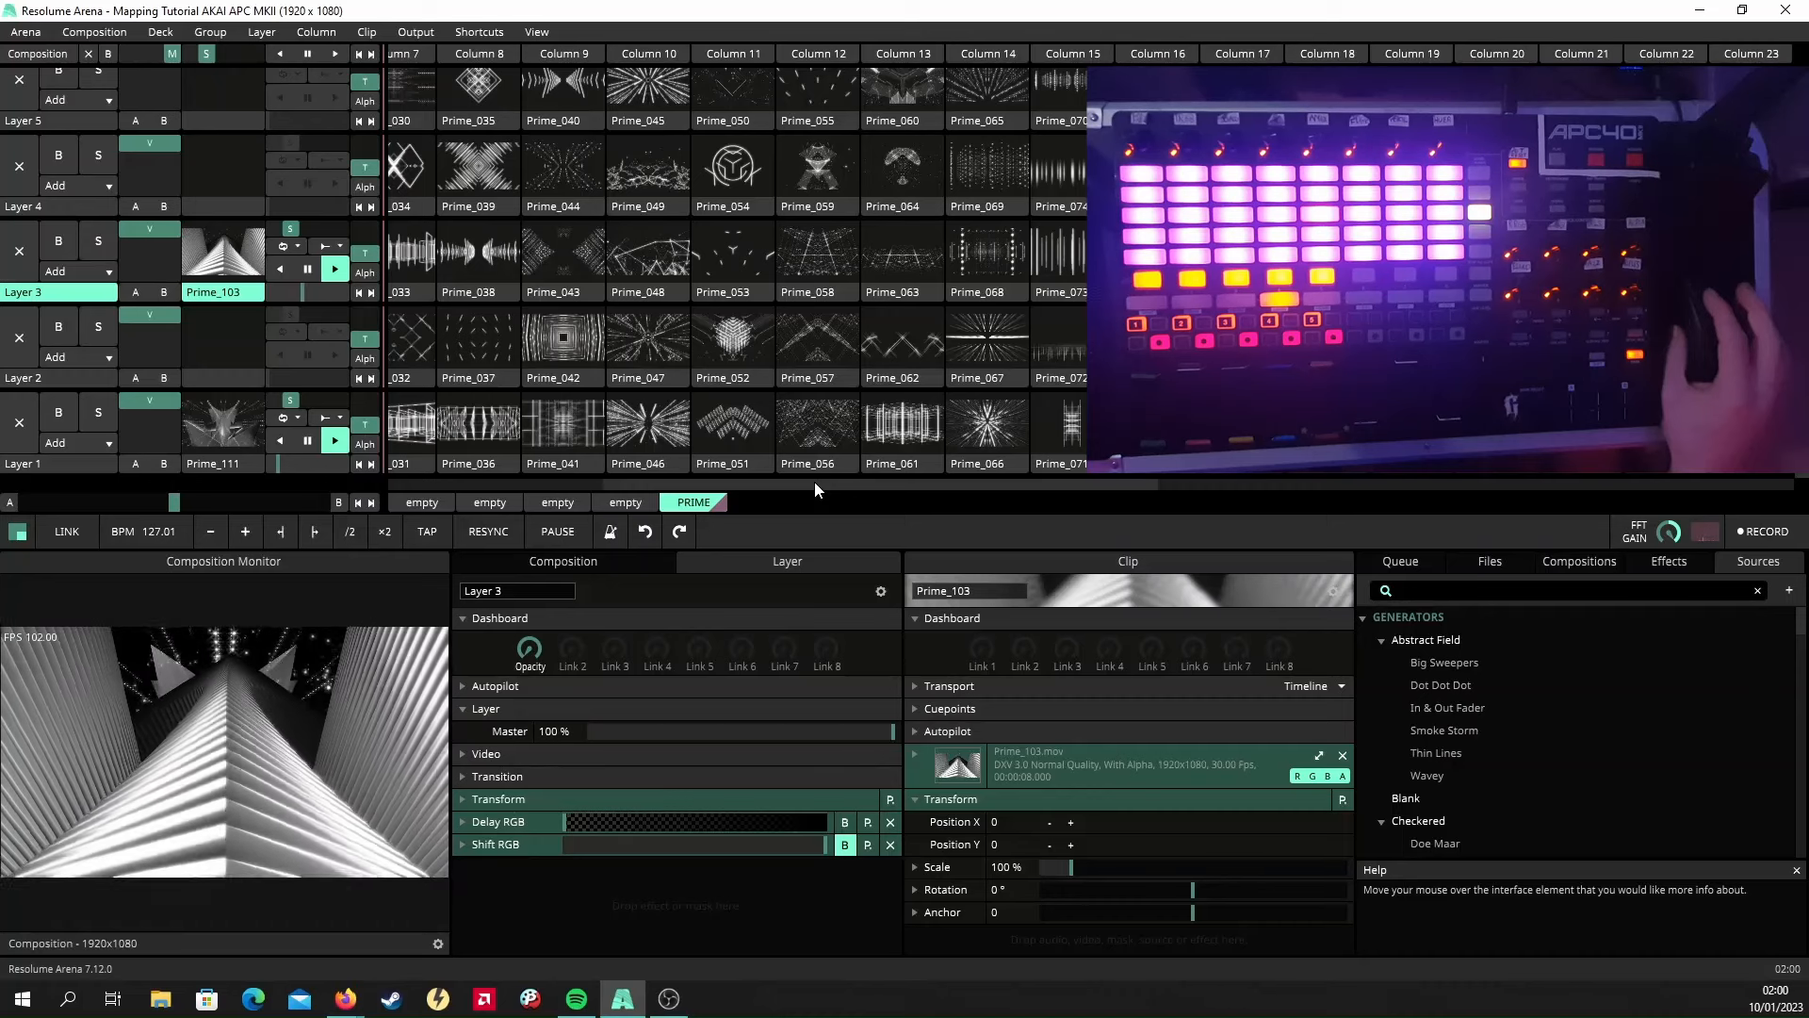
Launch VJHO on Layer 1, Prime_003 on Layer 3 and Prime_007 on Layer 2, and clear Layer 3.
mouse_move(814, 483)
mouse_down()
mouse_move(712, 489)
mouse_move(827, 466)
mouse_up()
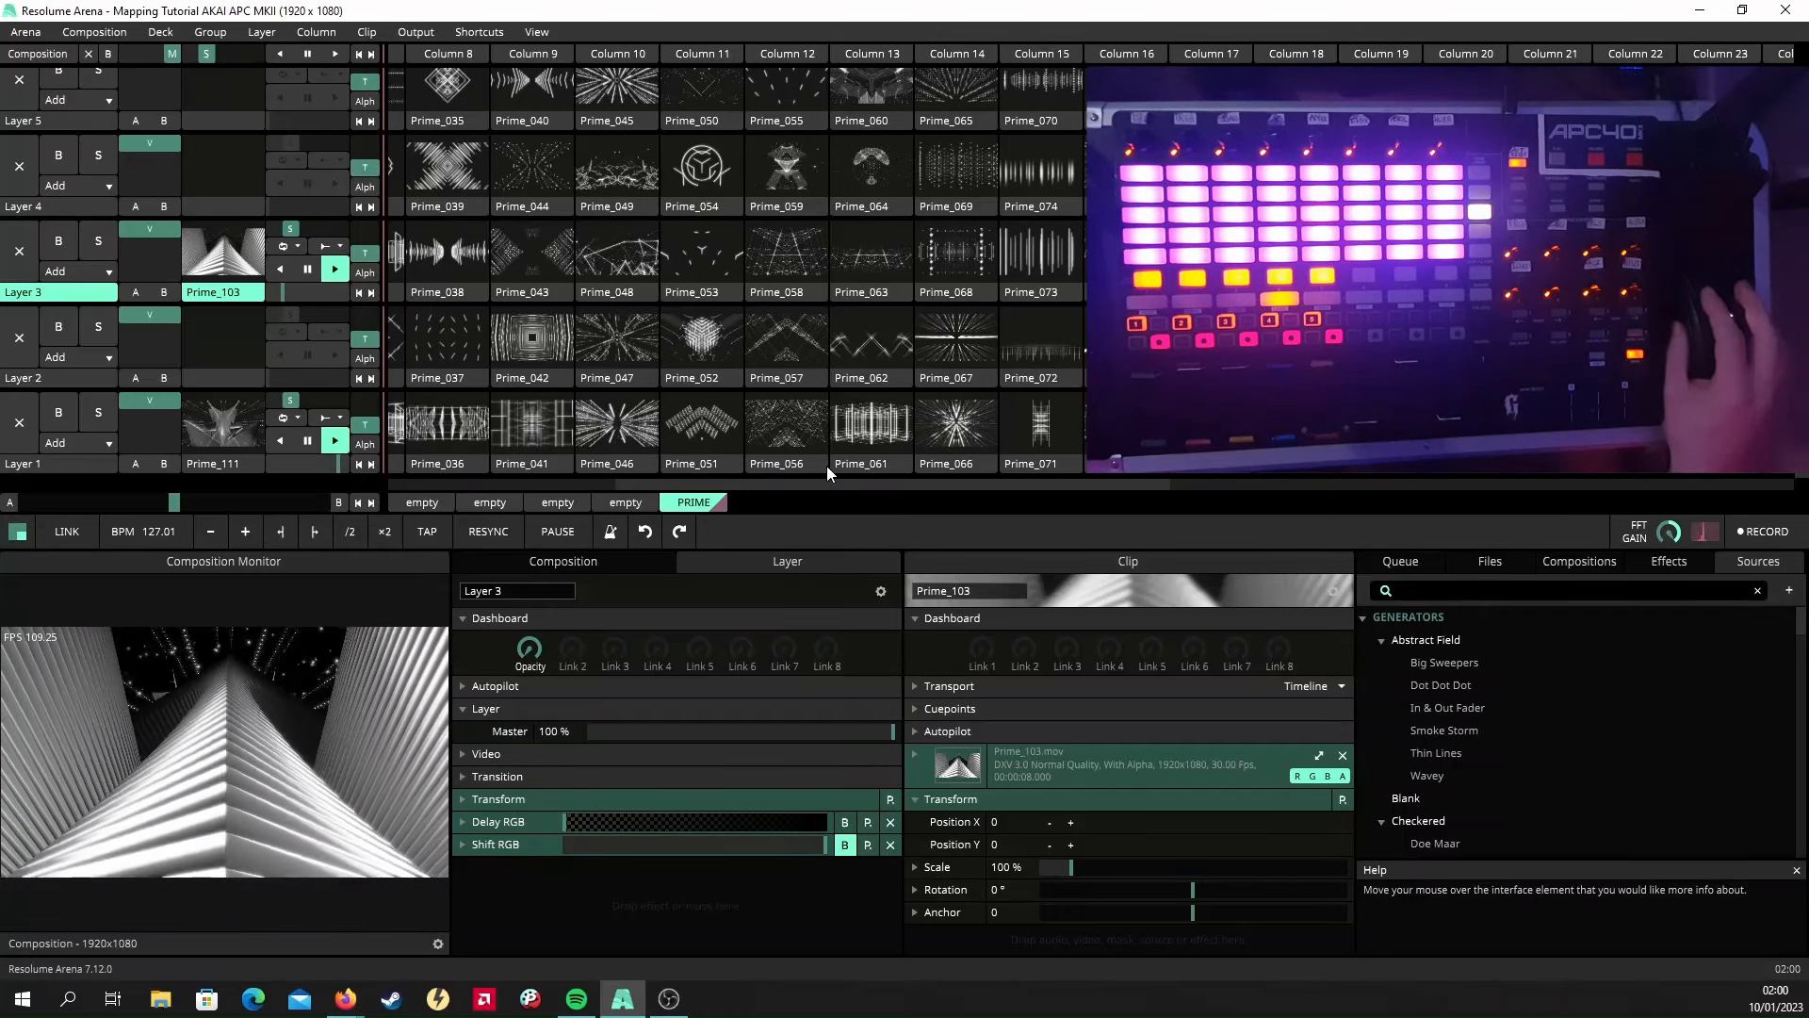
drag(827, 465, 822, 465)
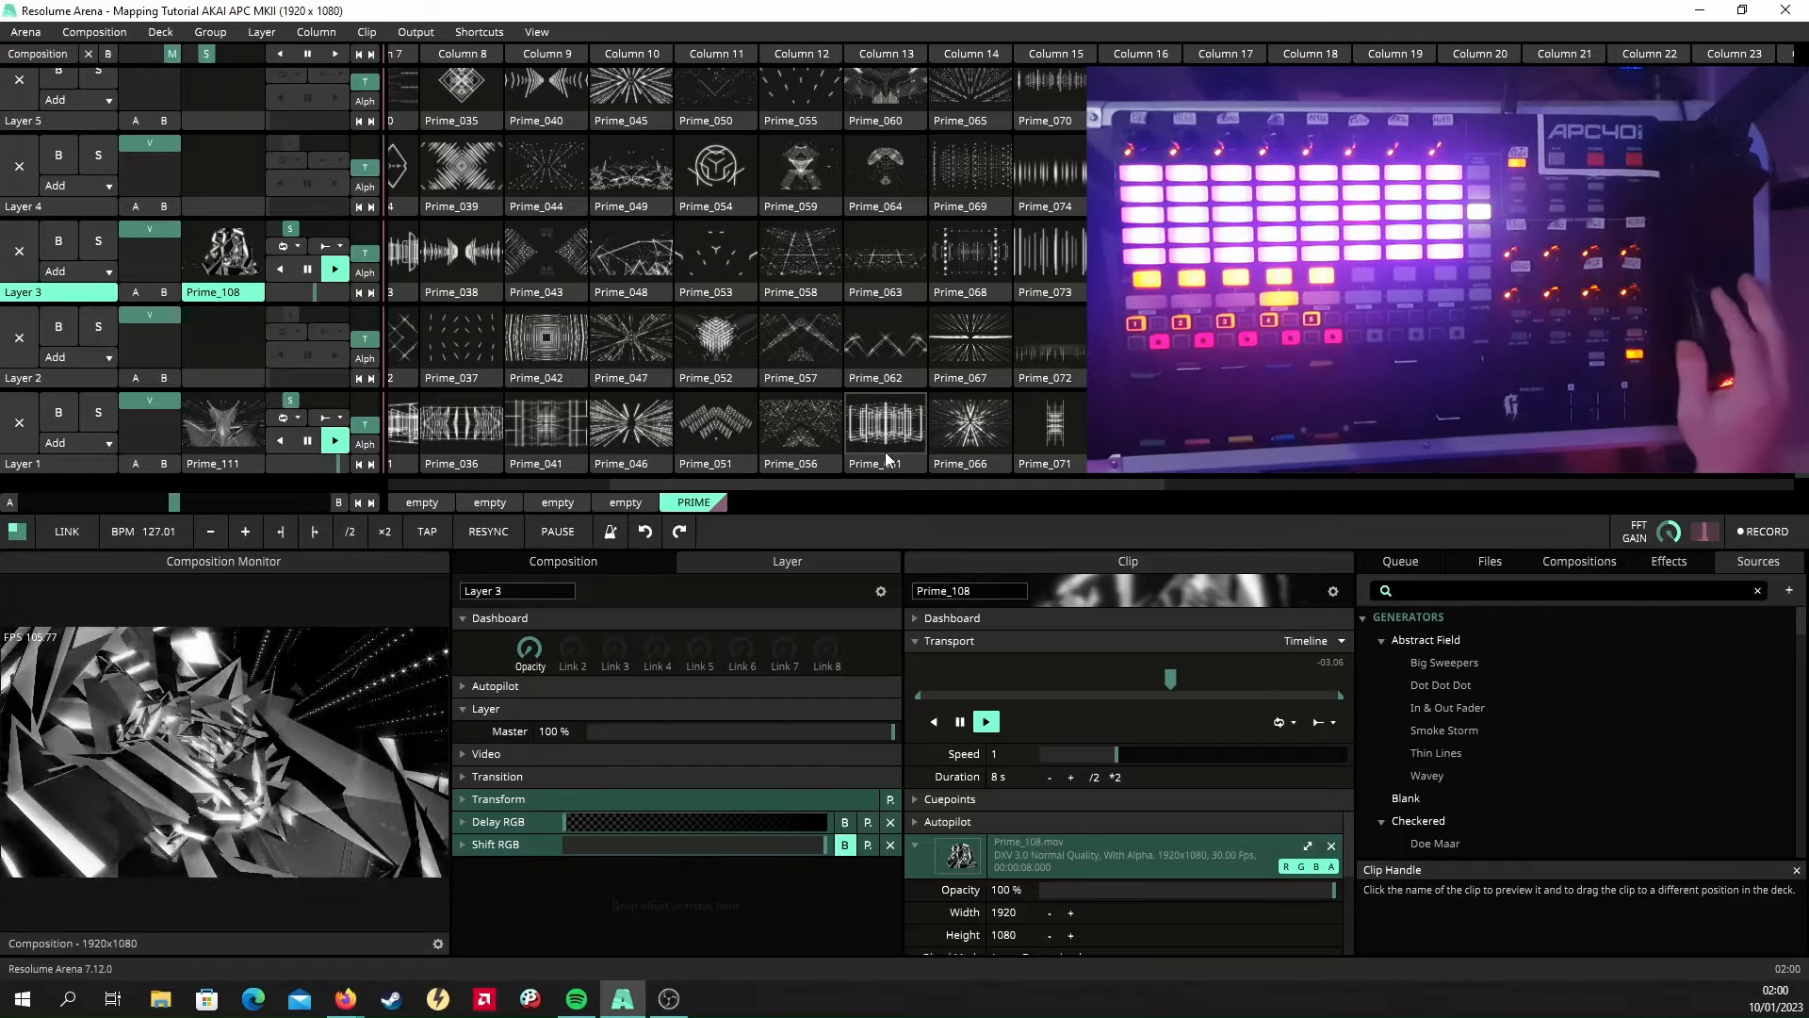
drag(824, 486, 591, 482)
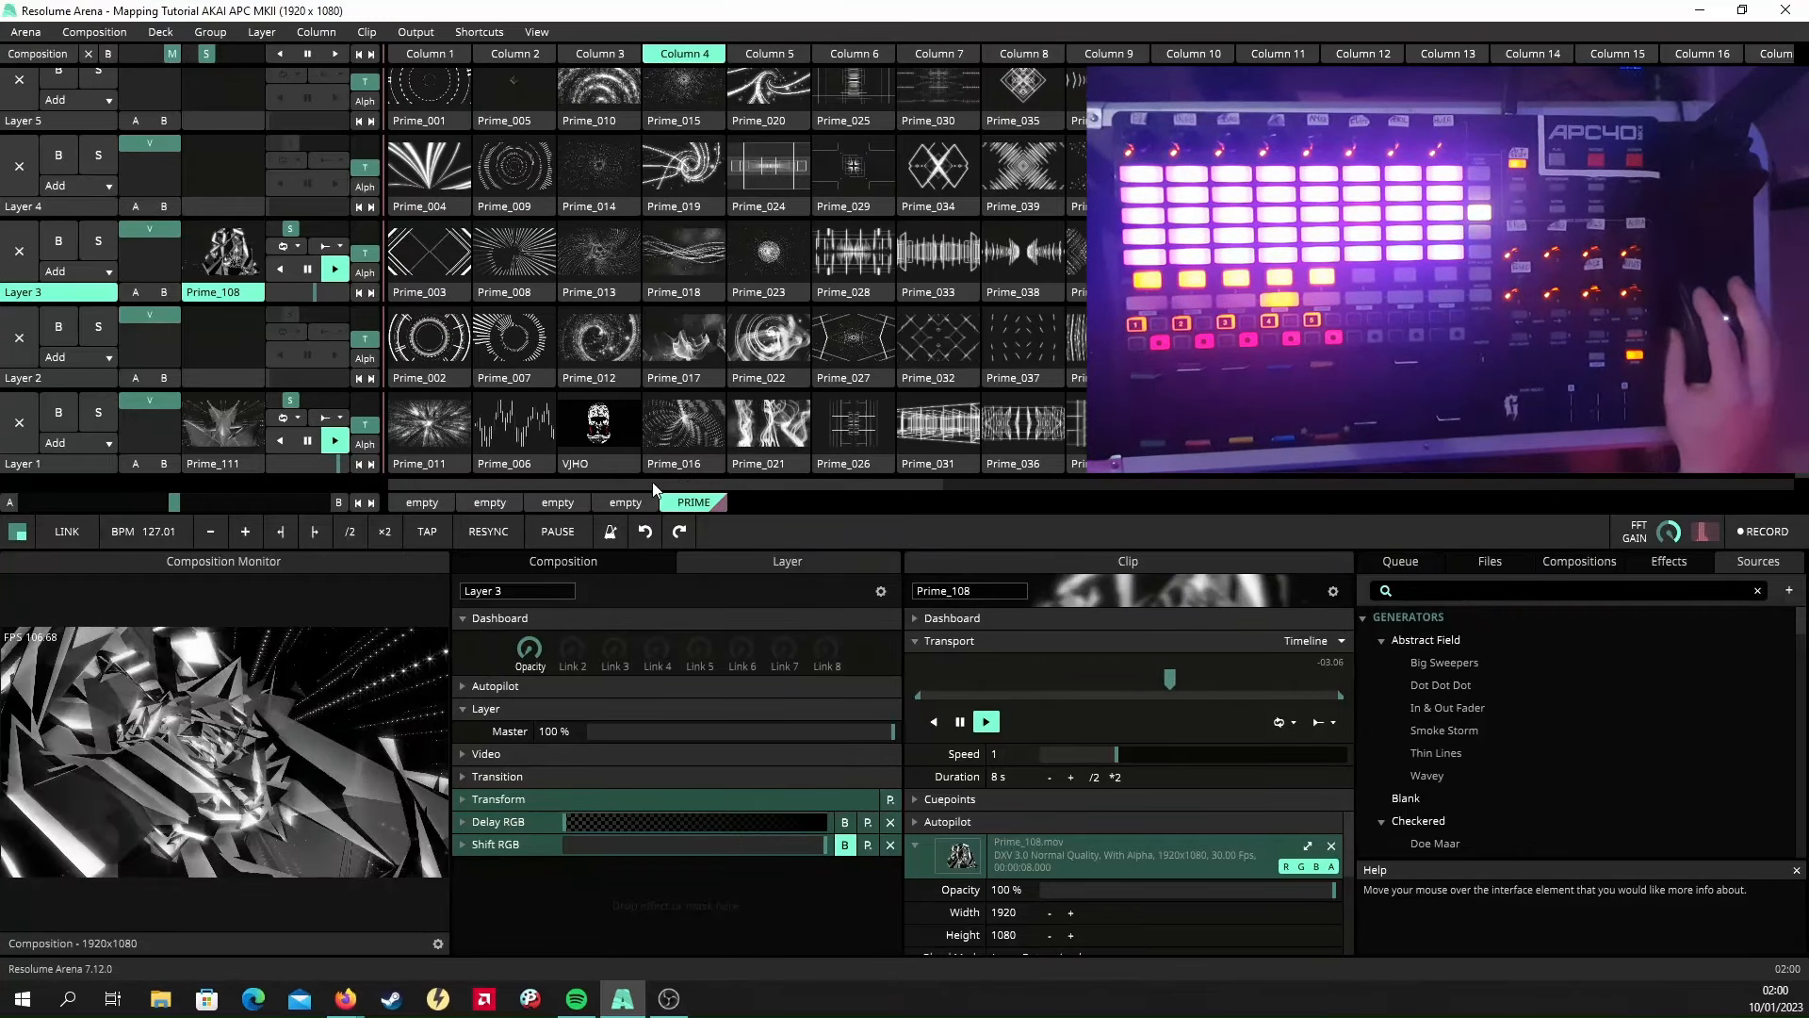
mouse_move(652, 483)
mouse_down()
mouse_move(840, 477)
mouse_move(635, 478)
mouse_up()
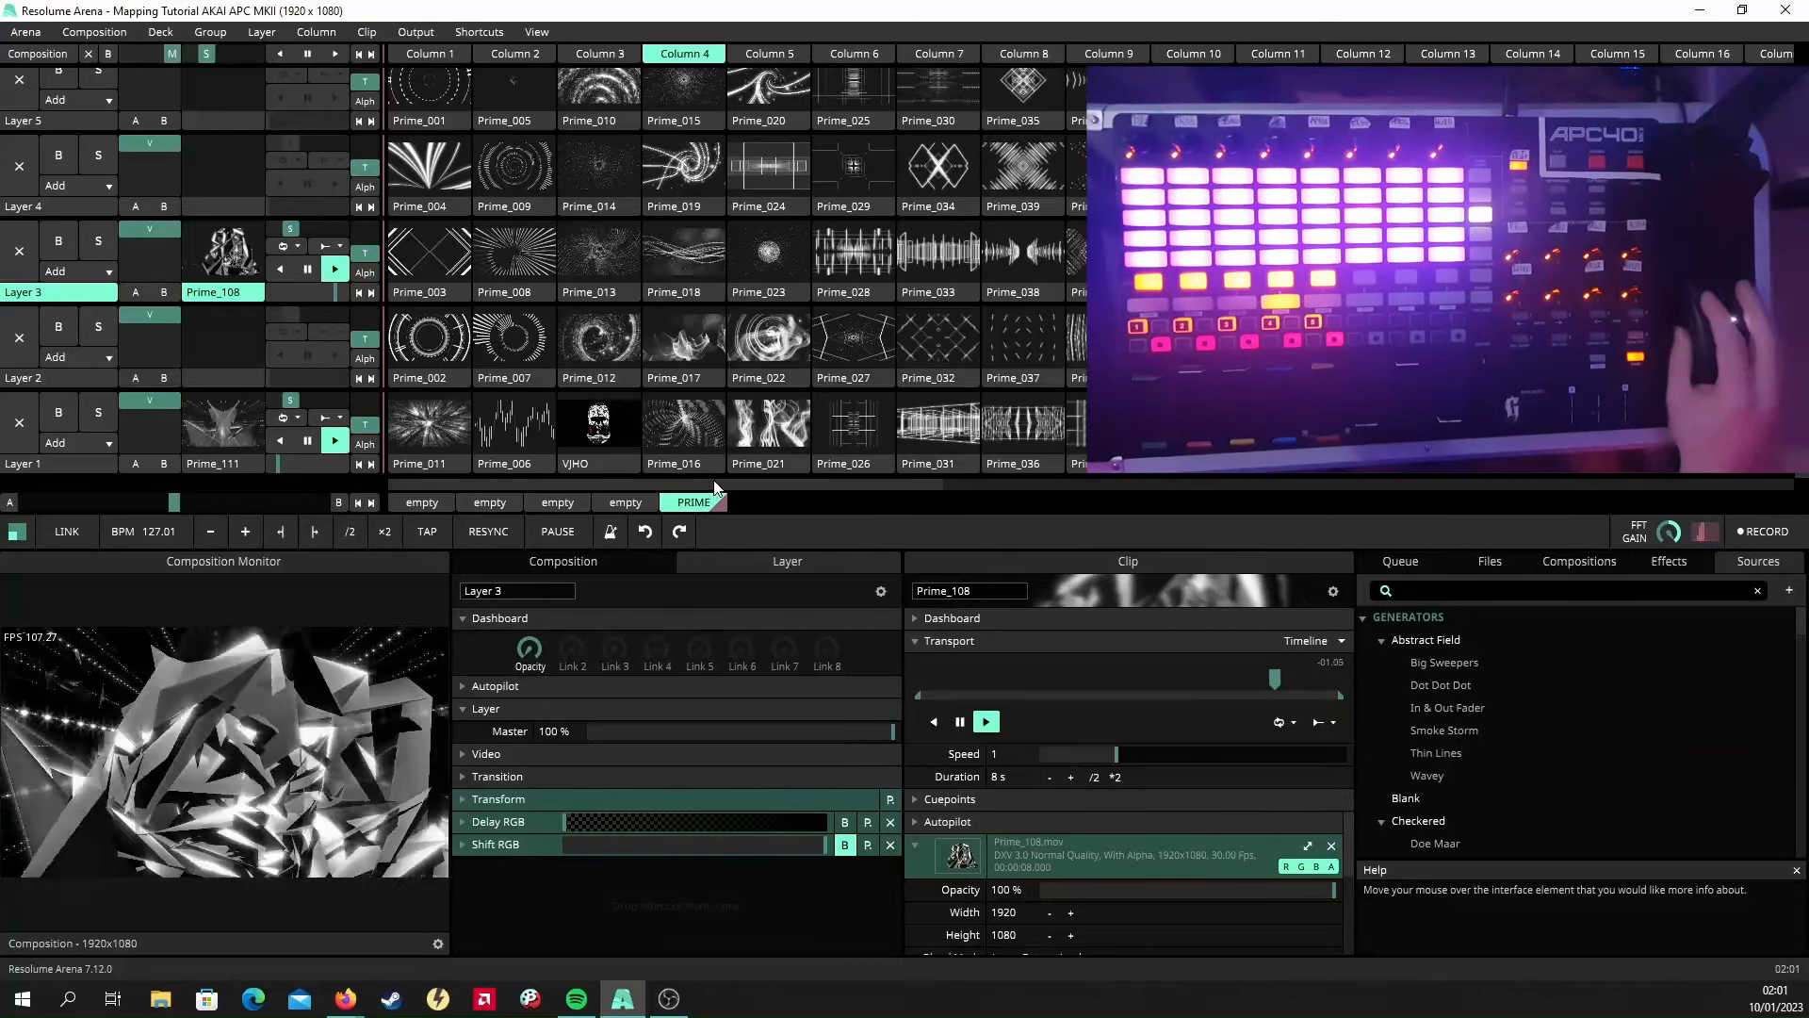
mouse_move(715, 488)
mouse_down()
mouse_move(928, 471)
mouse_move(726, 484)
mouse_up()
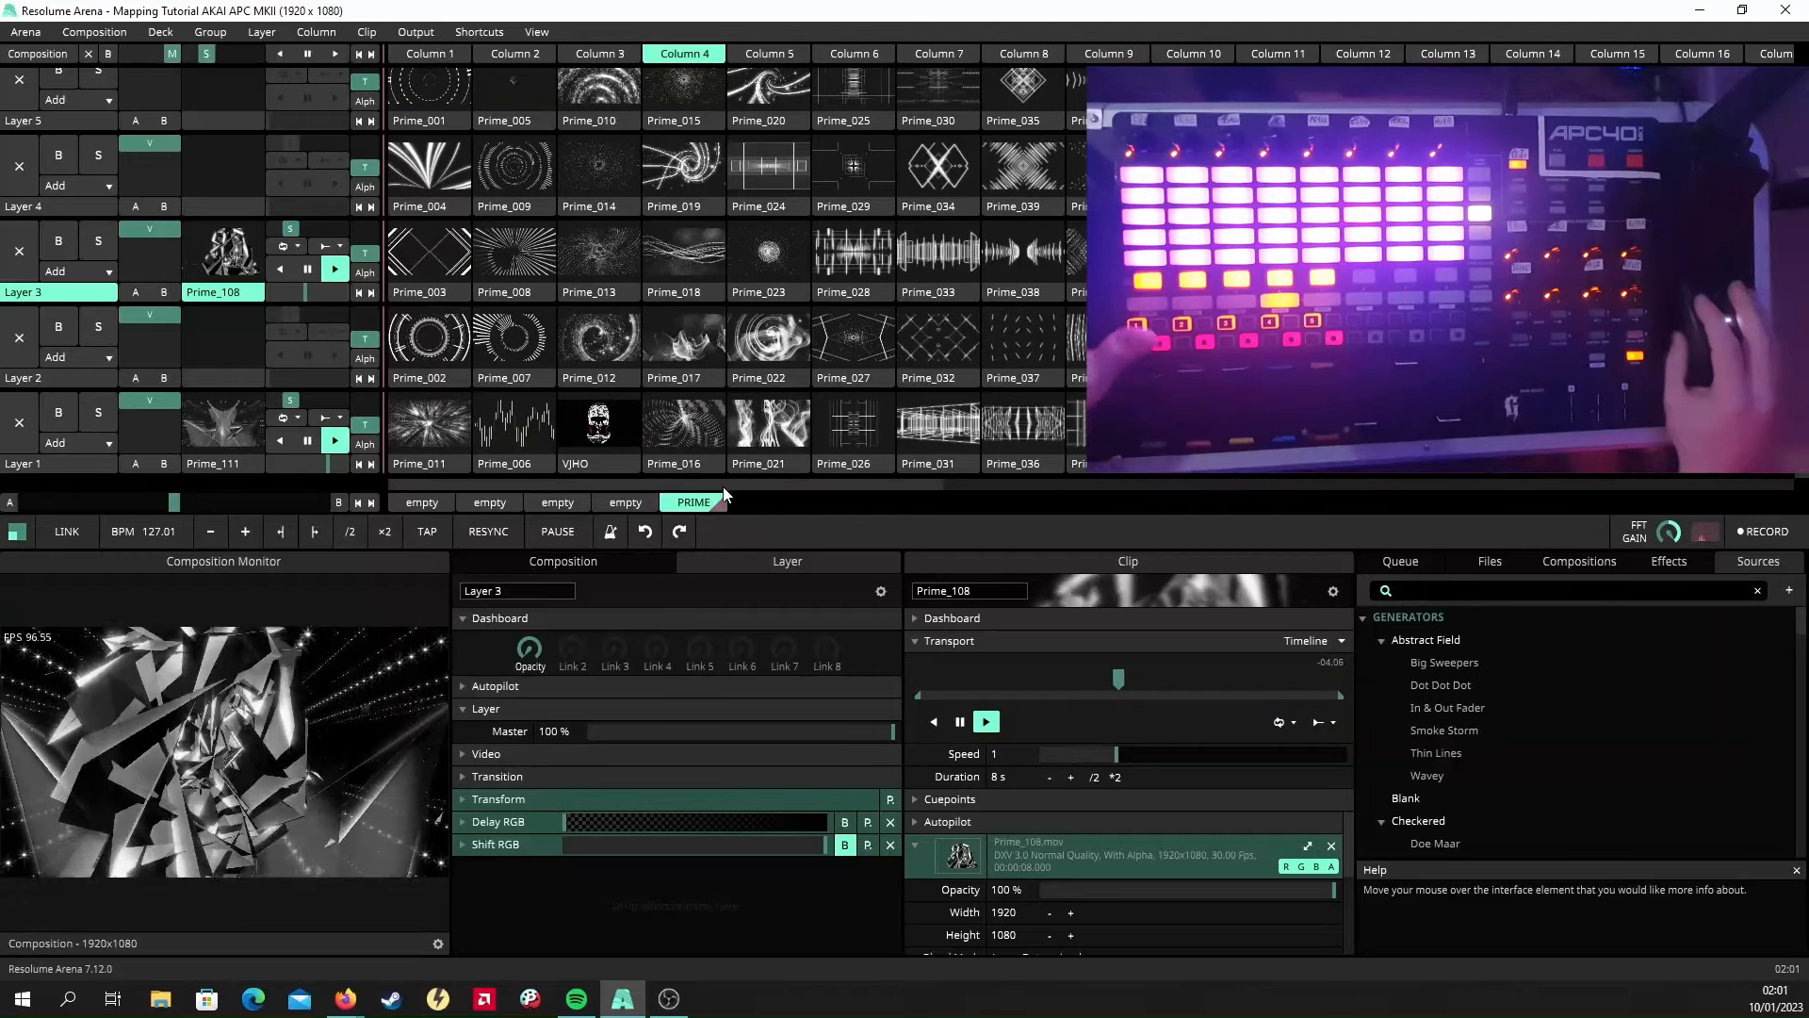
click(612, 442)
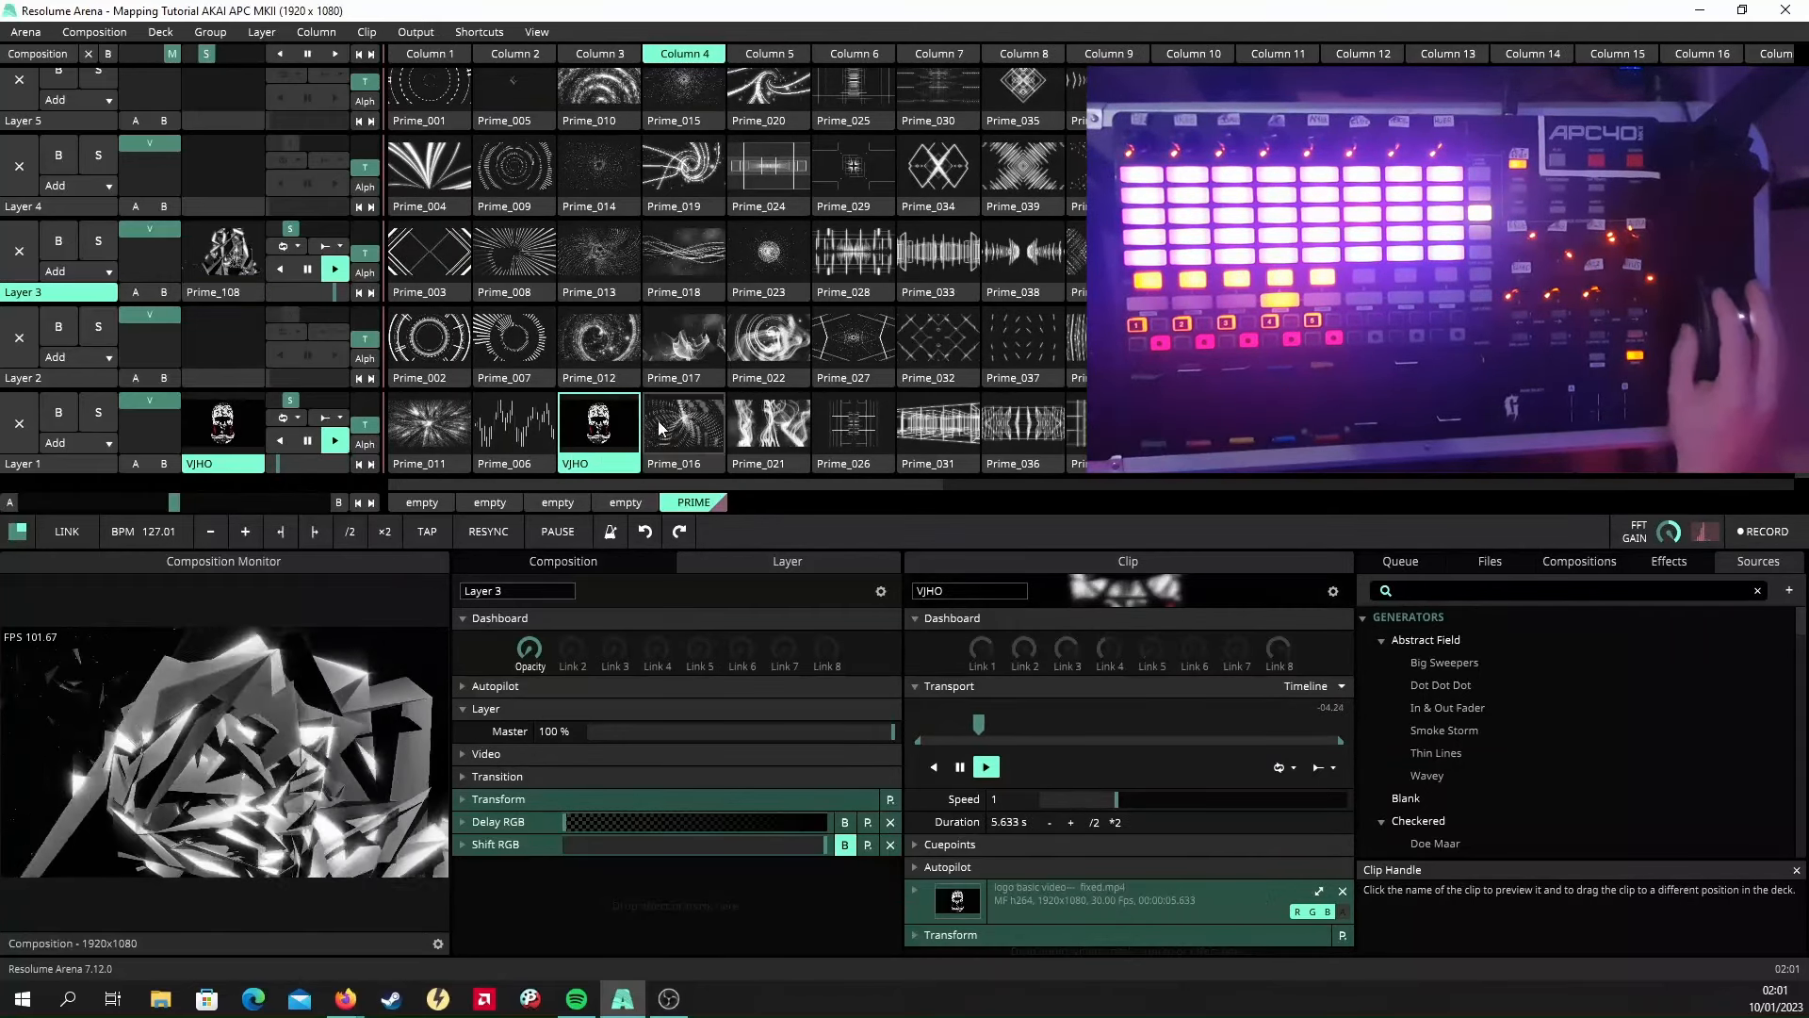
click(442, 273)
click(510, 344)
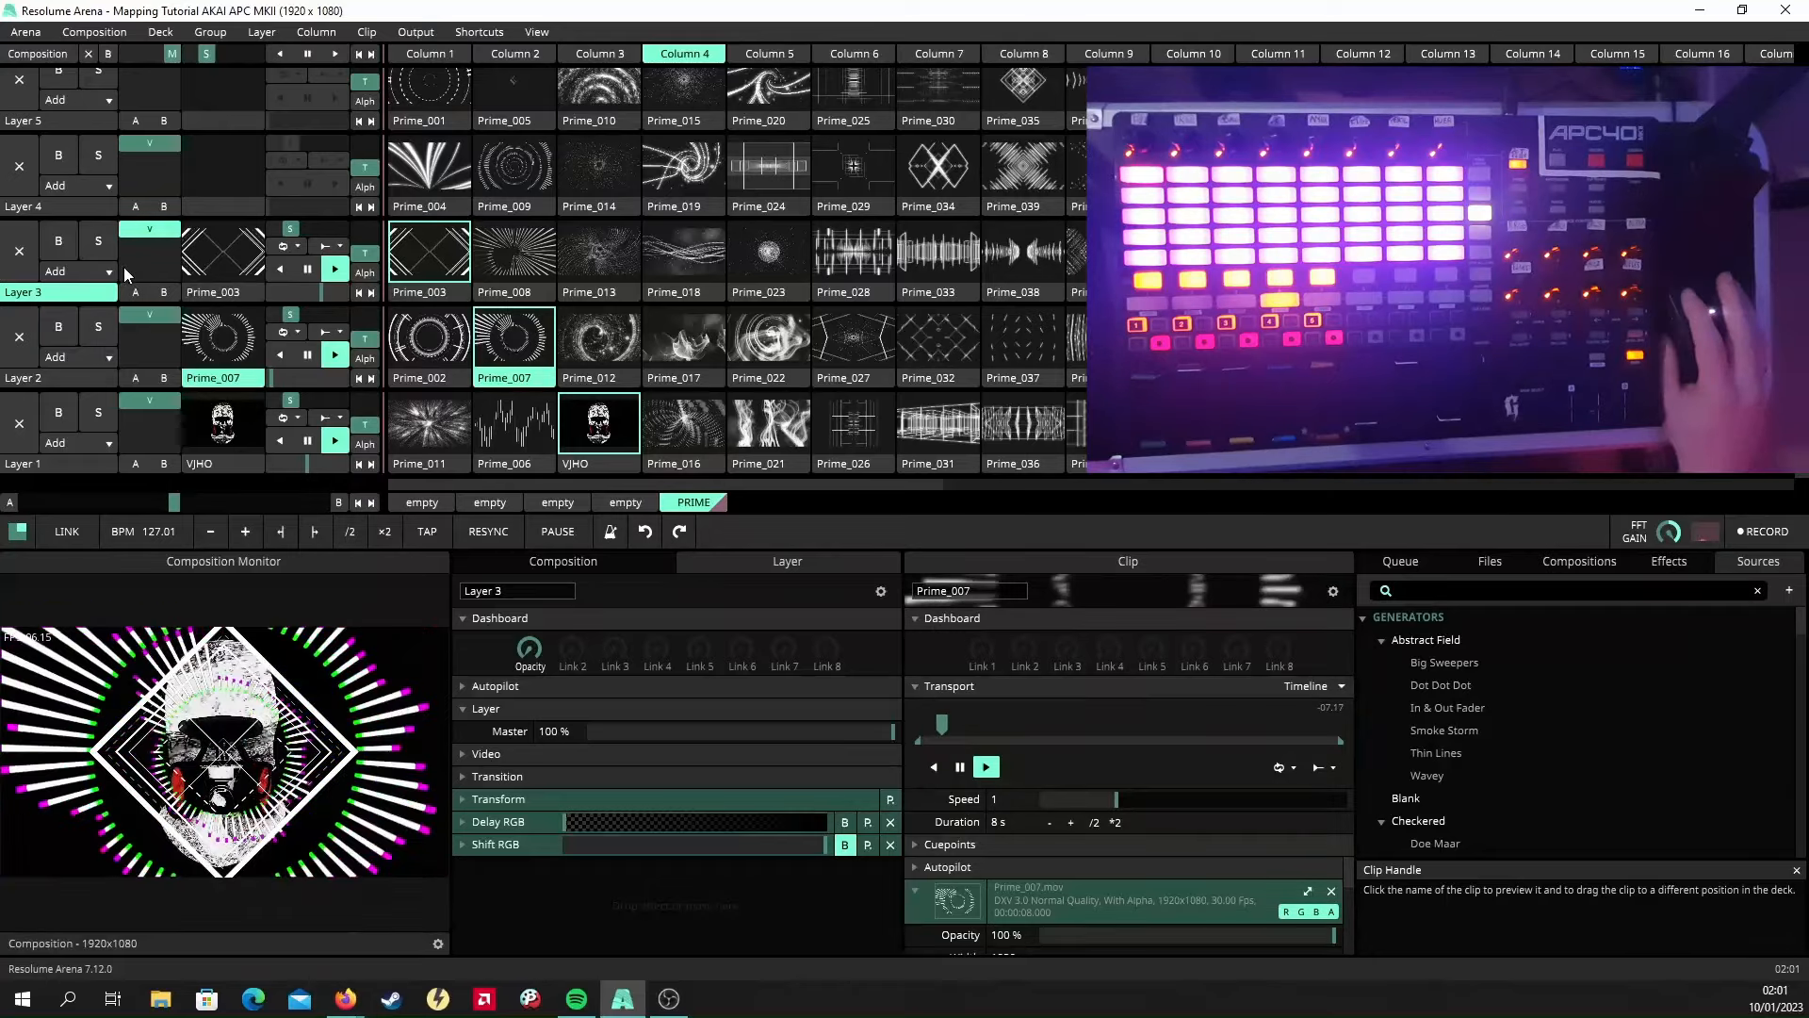
click(27, 254)
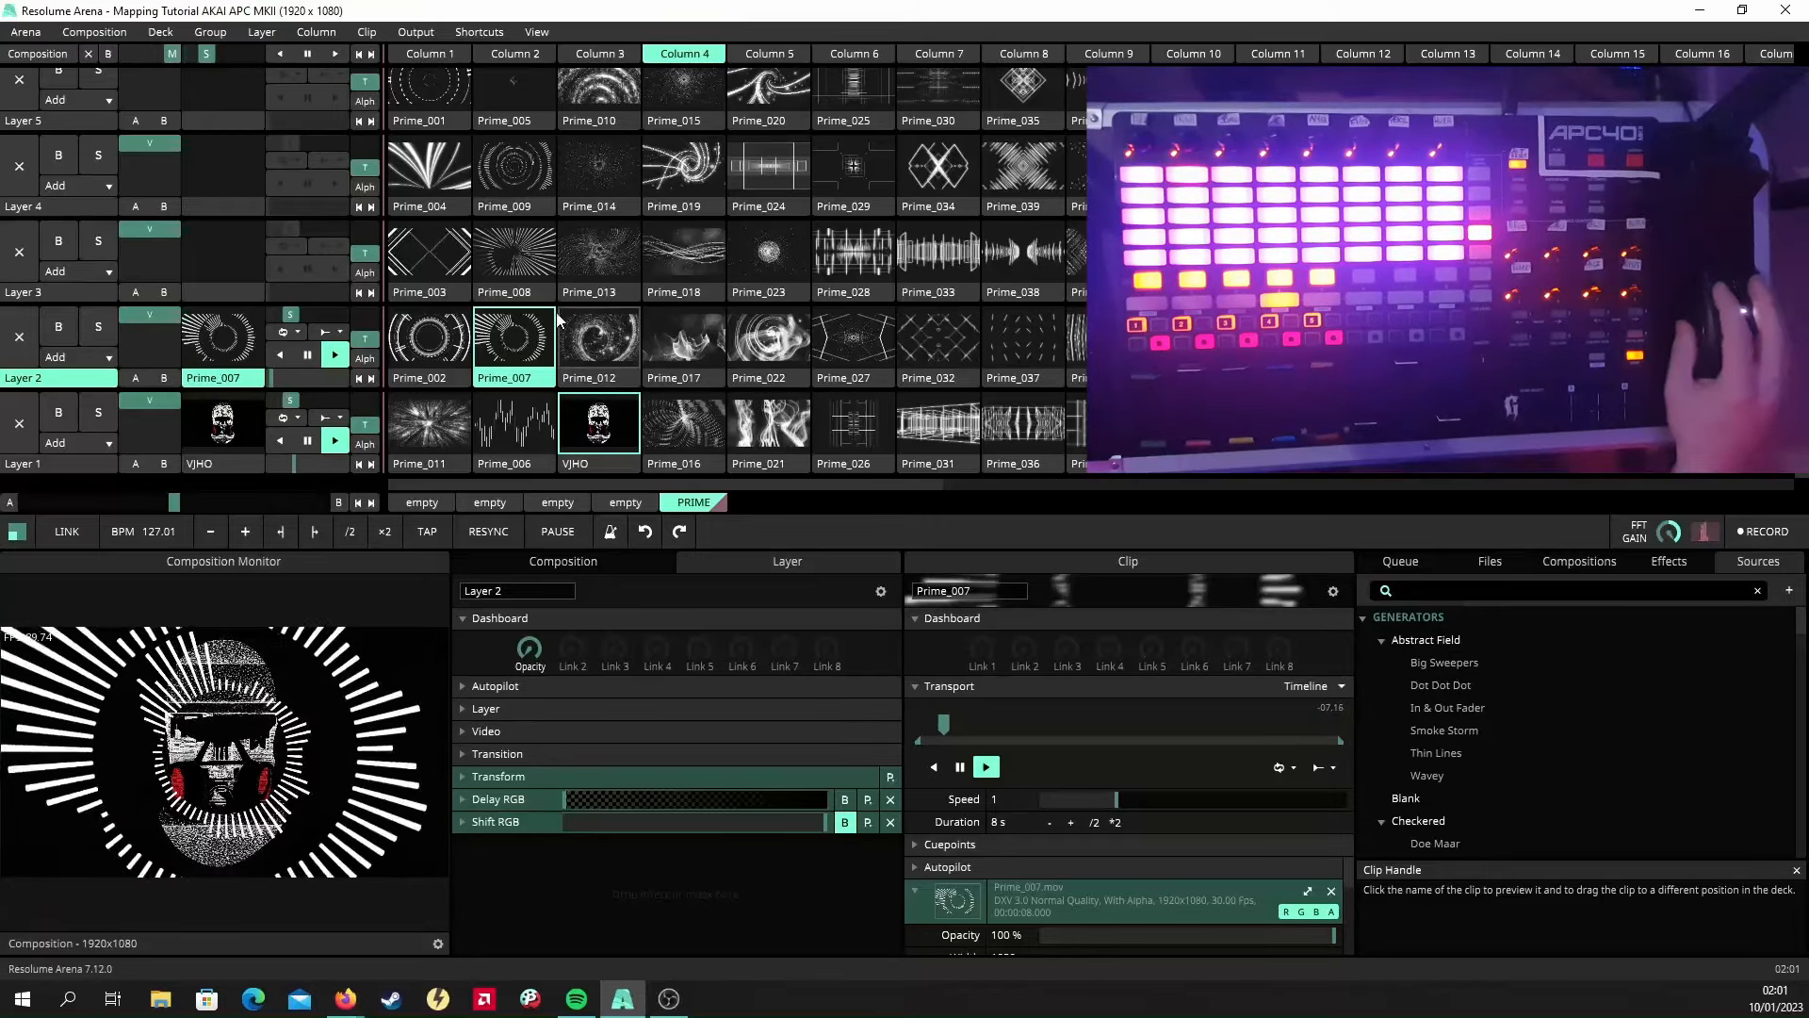
Display the MIDI shortcut assignments to examine the clip mappings with Layer 2 selected, and leave MIDI editing.
click(494, 34)
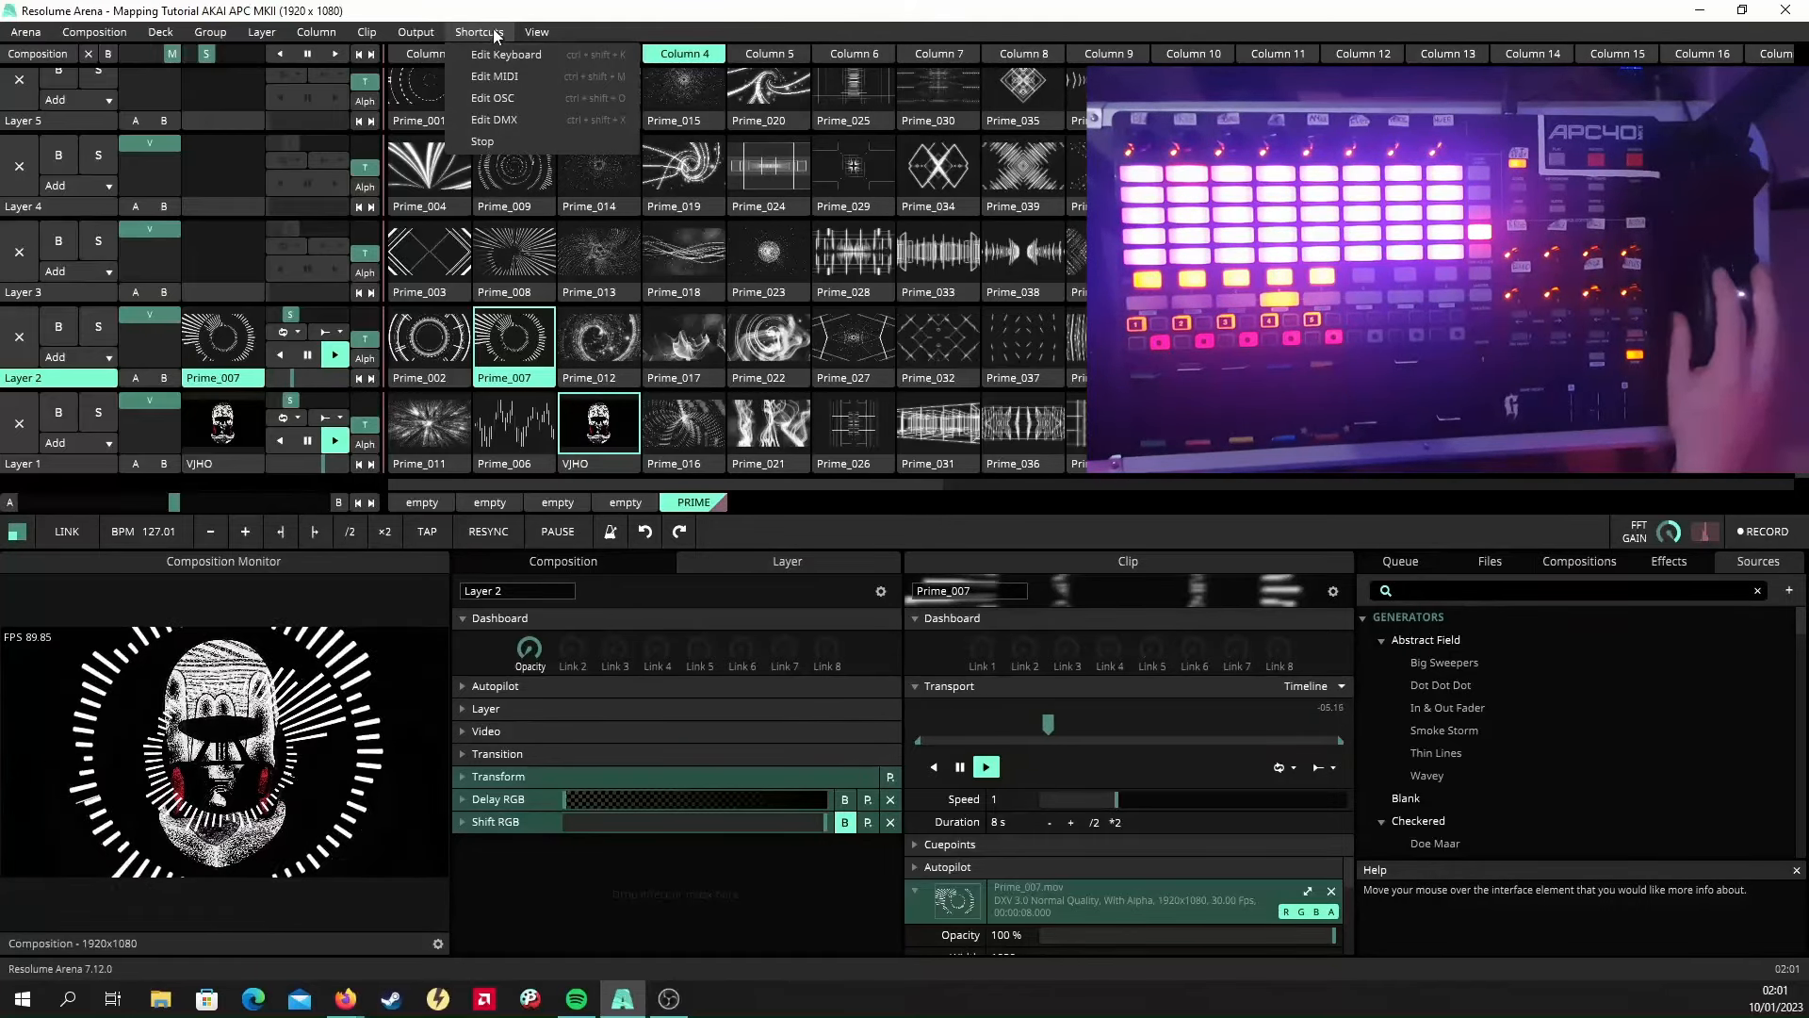
click(496, 81)
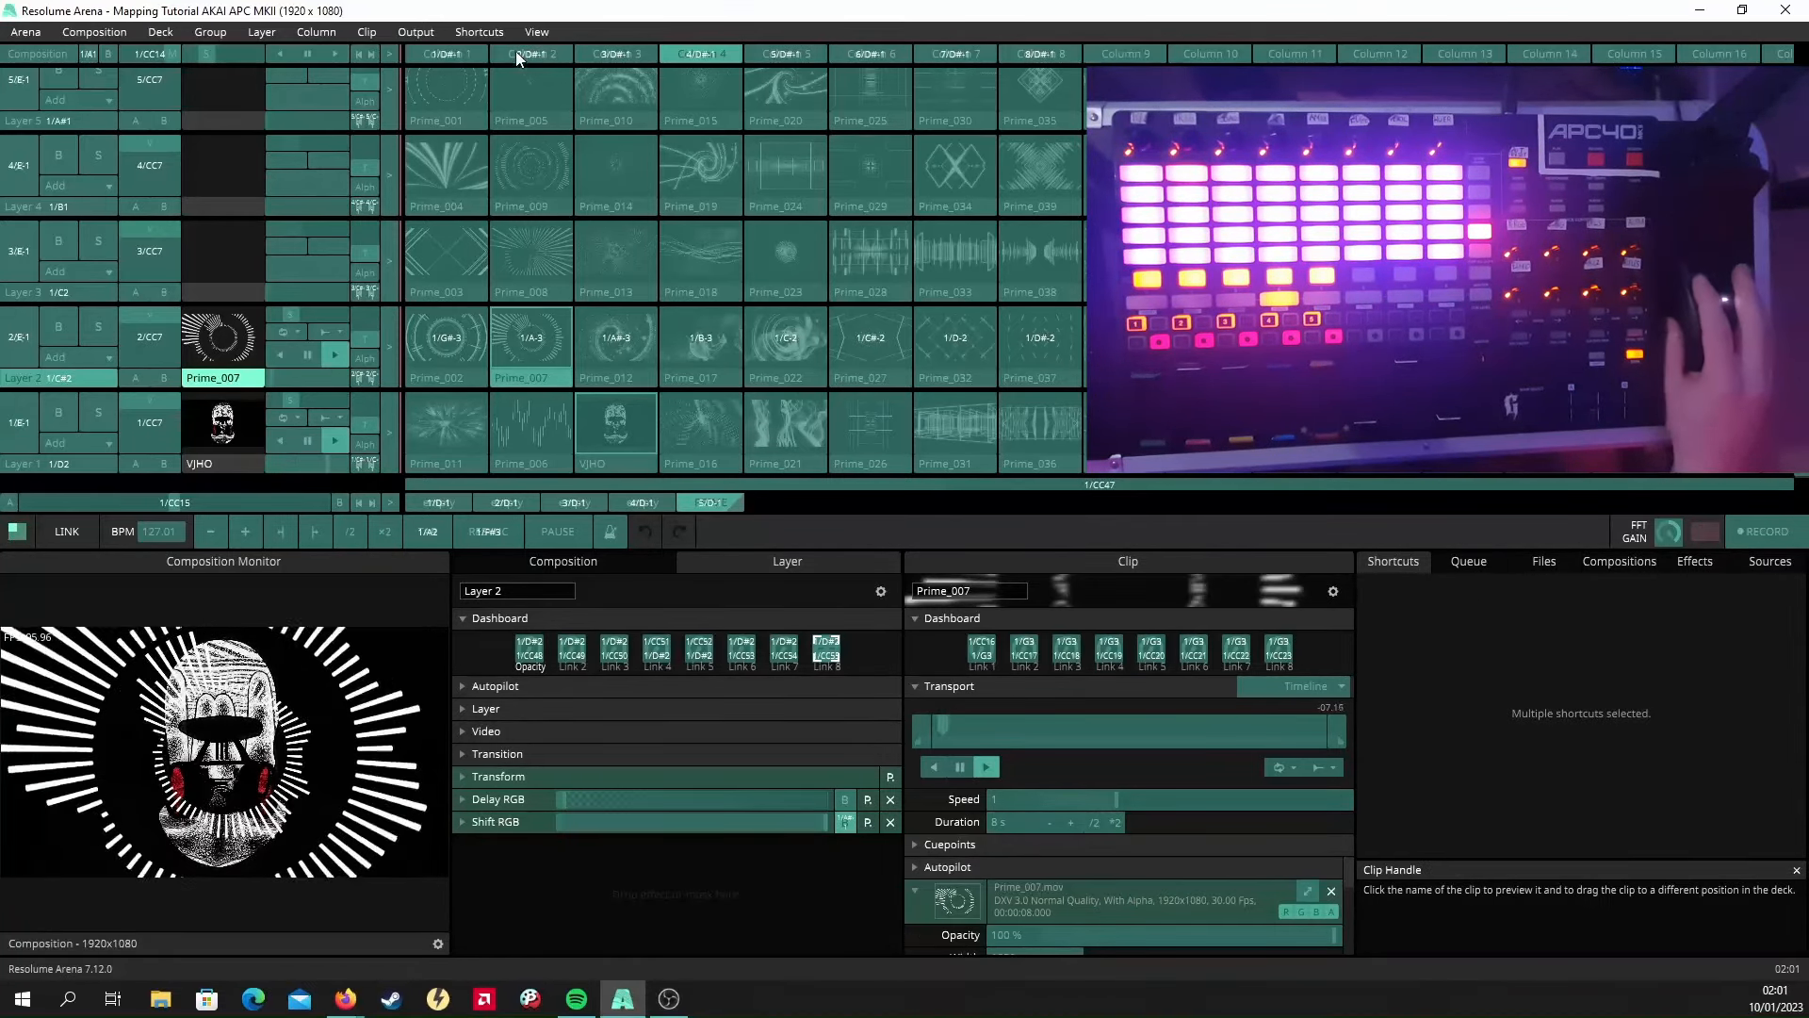
click(481, 32)
click(509, 141)
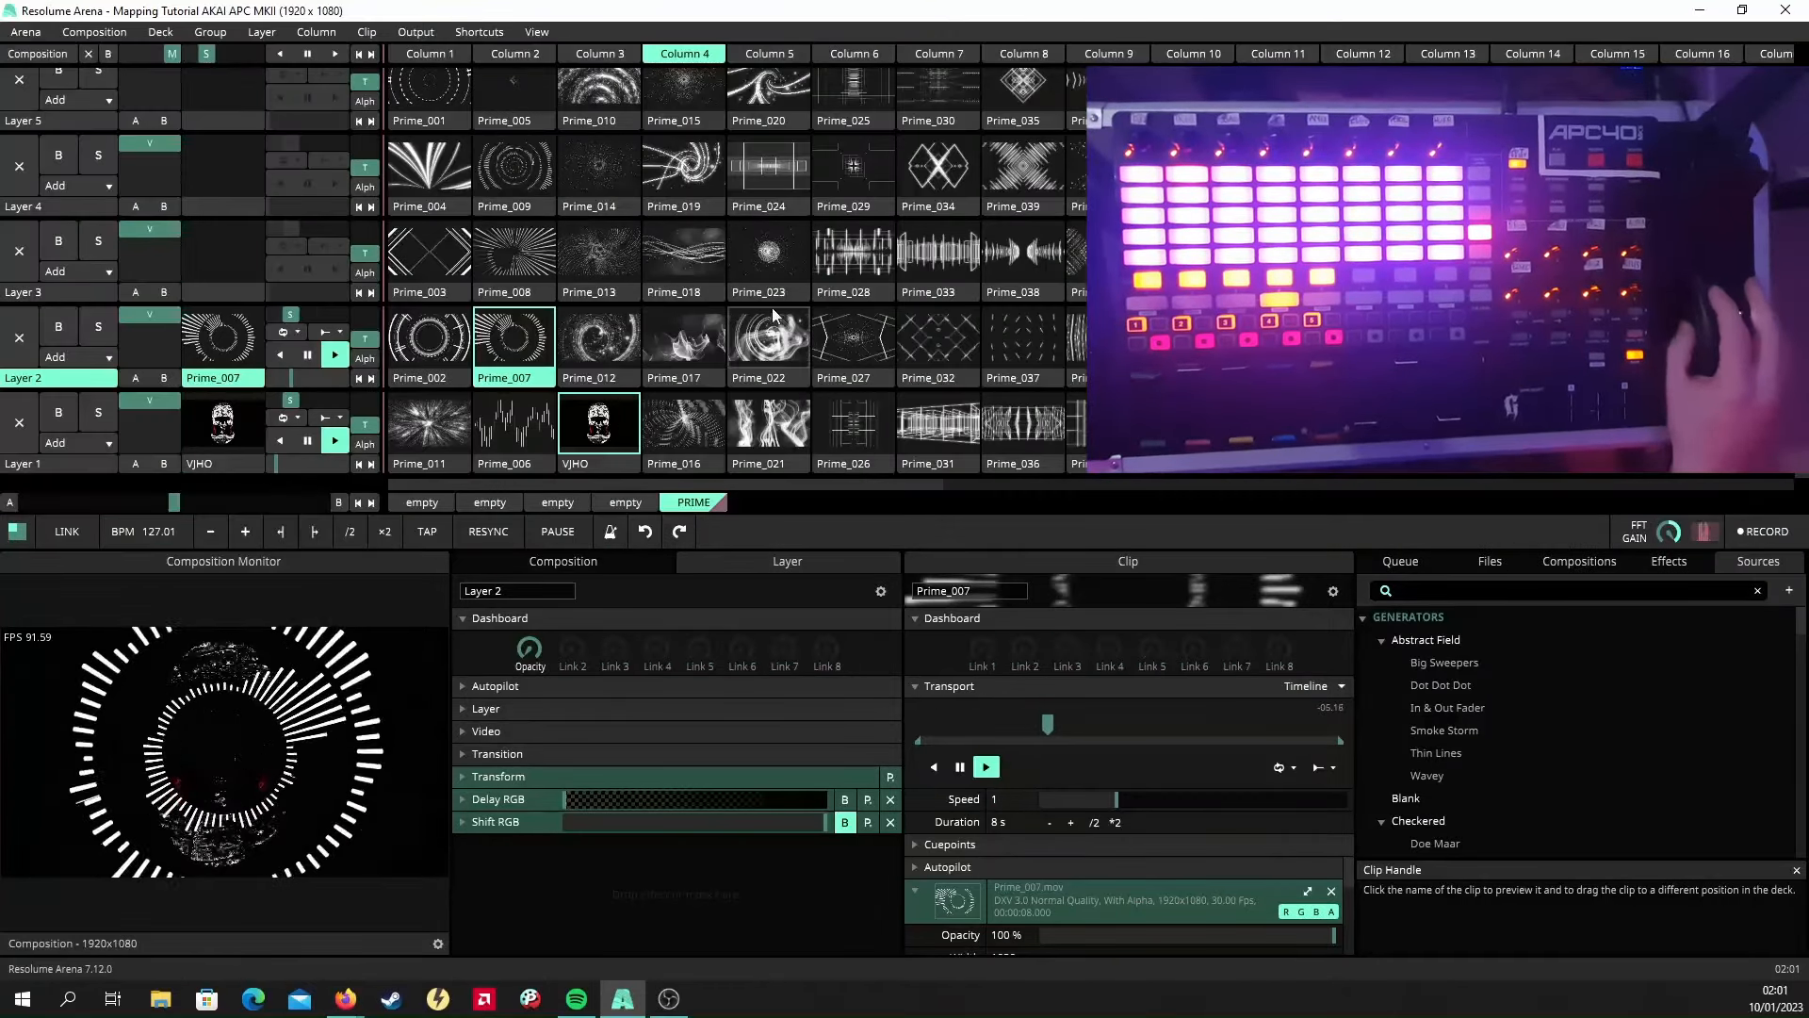